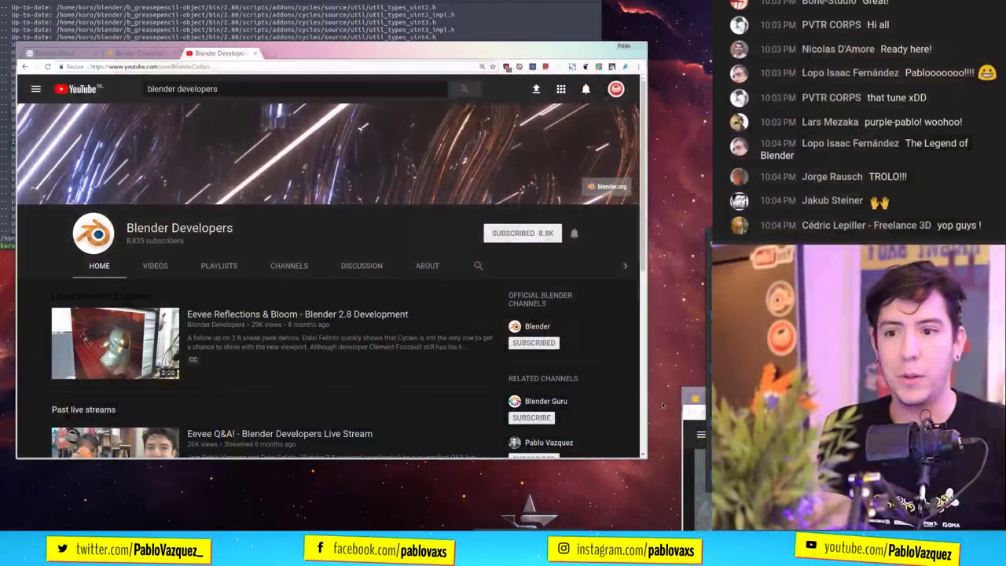
# - Maximise and restore Chrome, then open the Blender Developers channel's VIDEOS tab
pyautogui.press('super+Up')
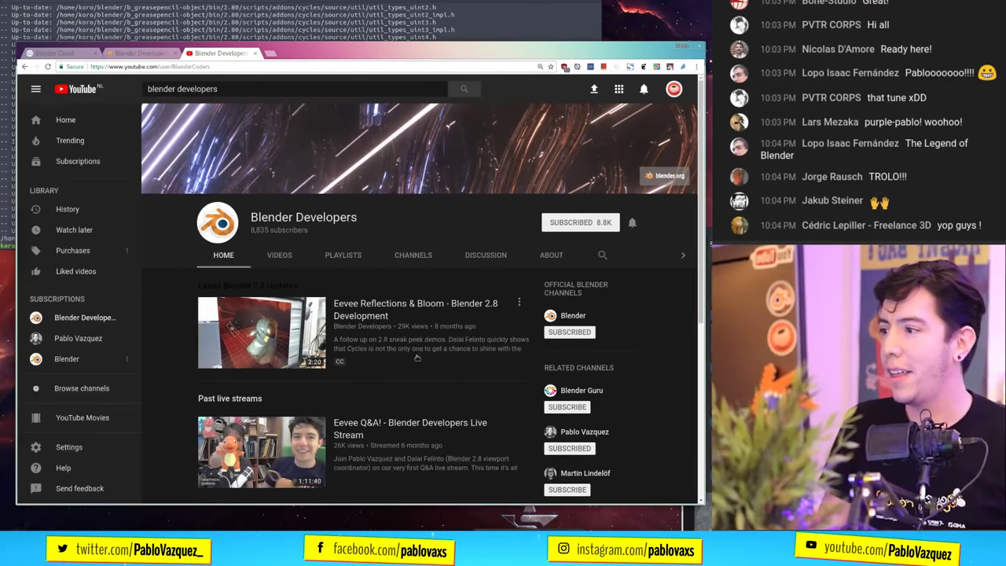
pyautogui.press('super+Down')
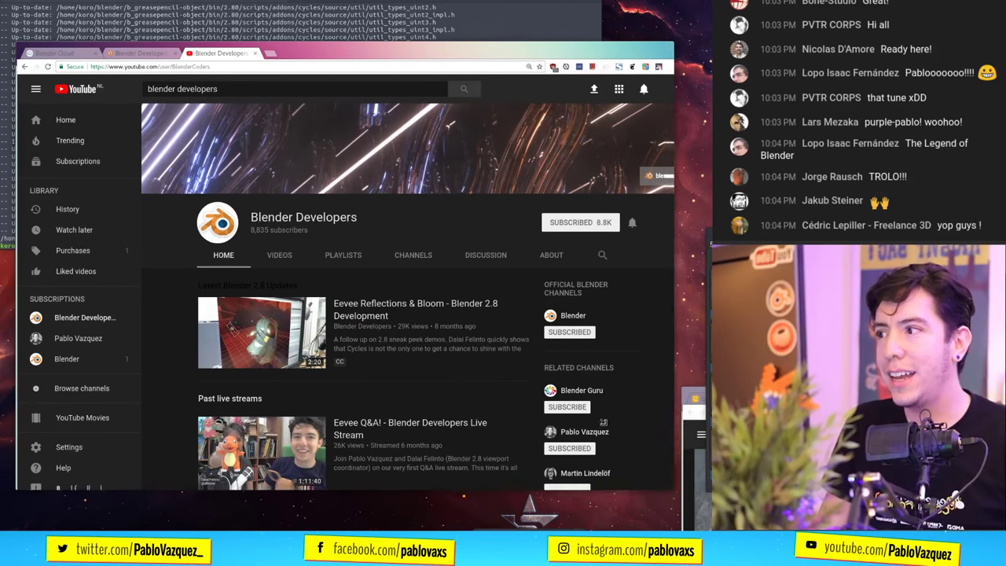
pyautogui.scroll(-2, 367, 392)
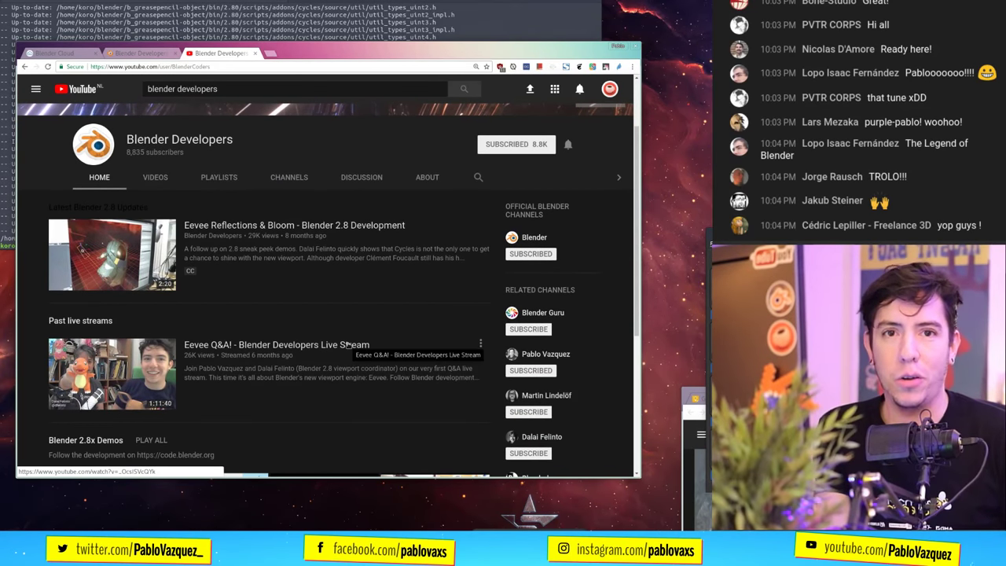
pyautogui.scroll(2, 346, 346)
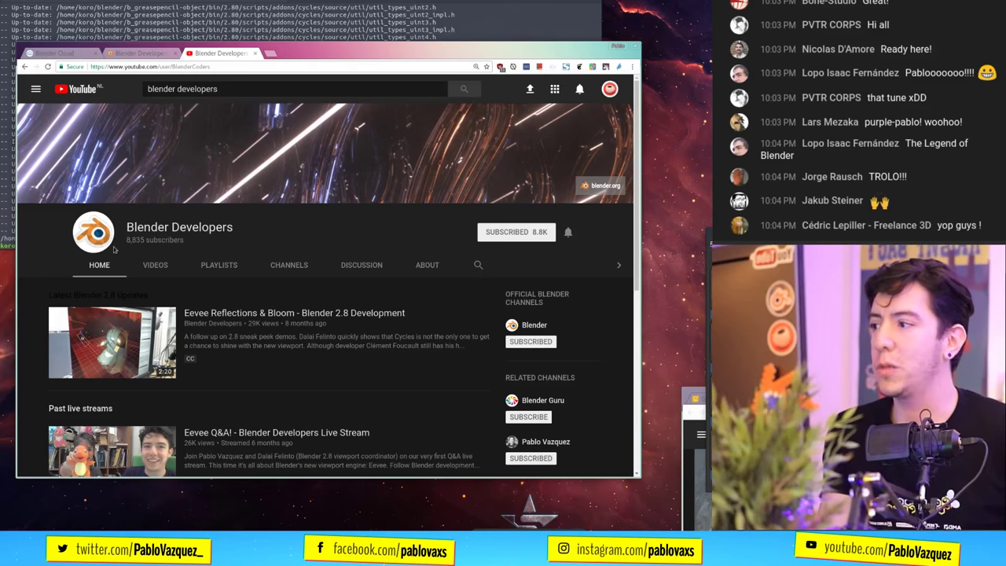
pyautogui.click(149, 266)
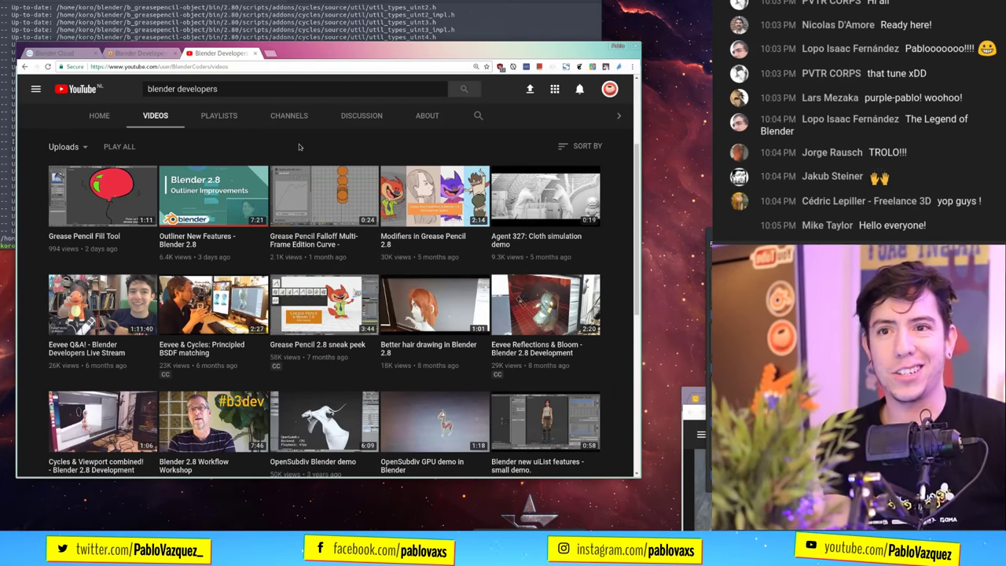
pyautogui.scroll(5, 868, 163)
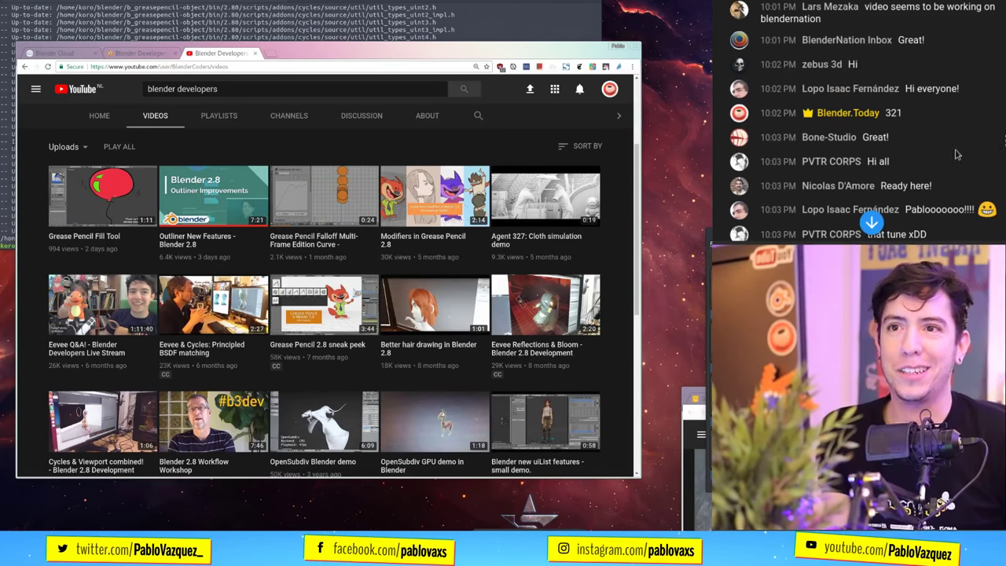
pyautogui.scroll(1, 960, 145)
pyautogui.scroll(-3, 961, 144)
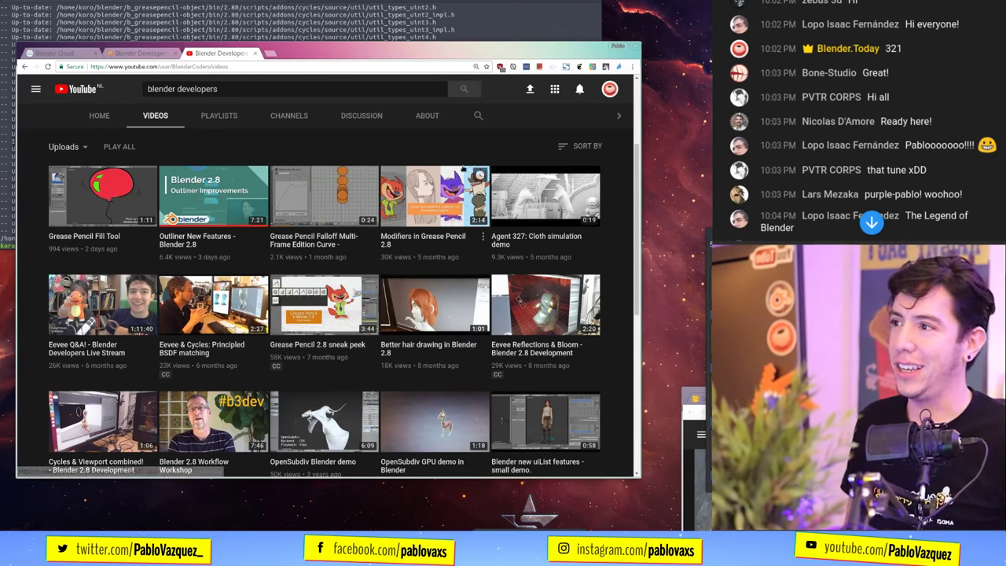
pyautogui.click(452, 19)
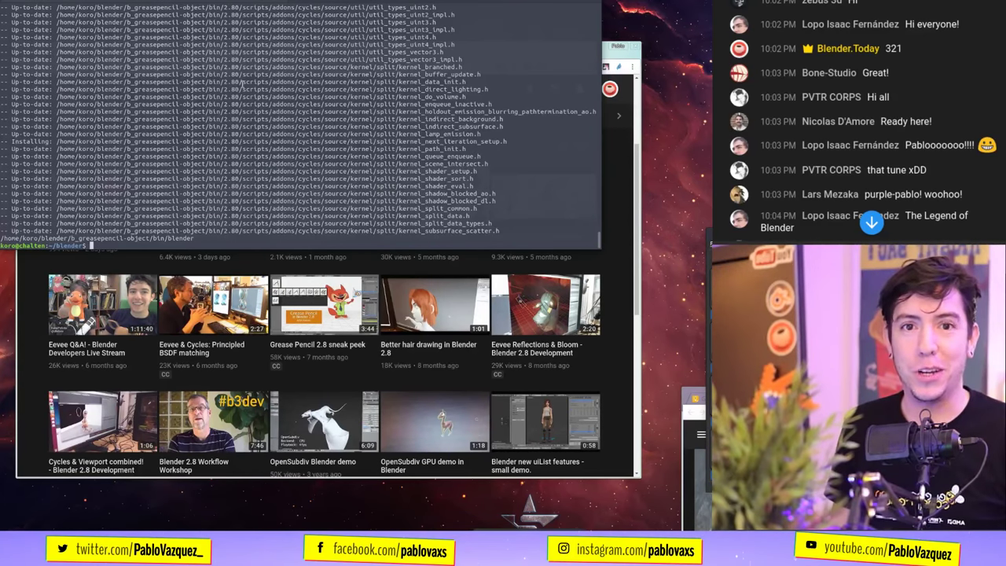
pyautogui.click(40, 288)
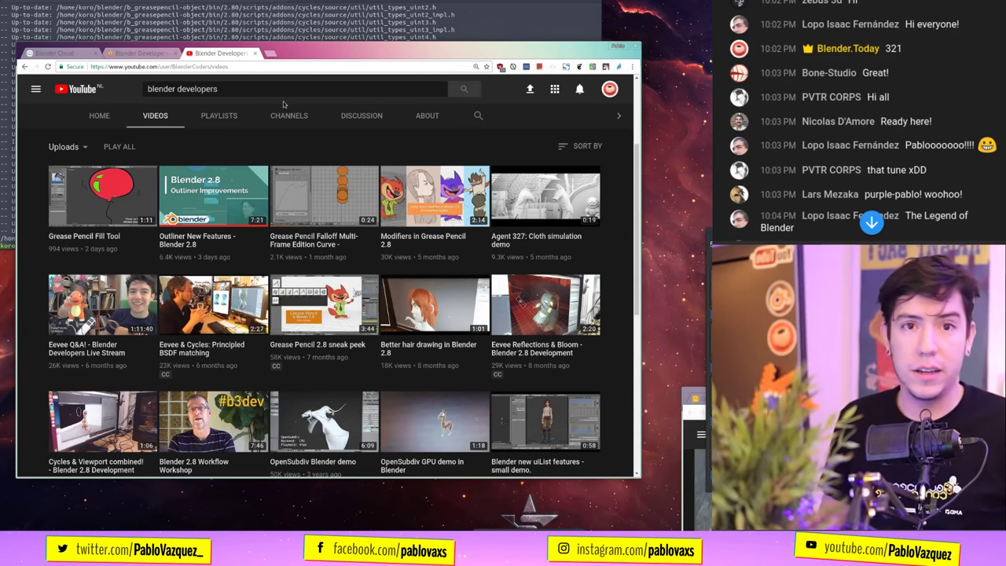
# - Open blendernation.com and code.blender.org in two new browser tabs
pyautogui.hotkey('ctrl', 't')
pyautogui.write('ble')
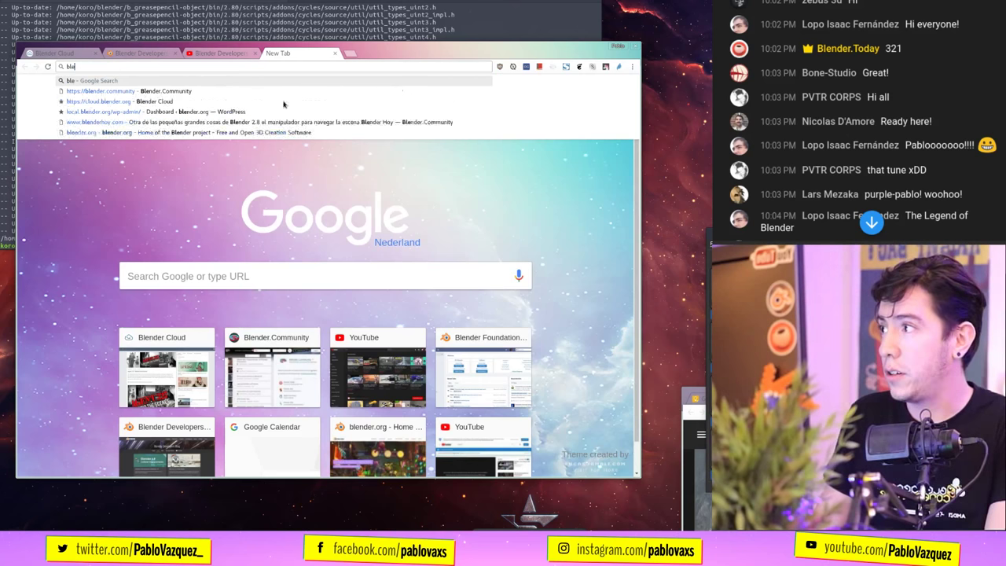
pyautogui.write('ndernation')
pyautogui.press('Return')
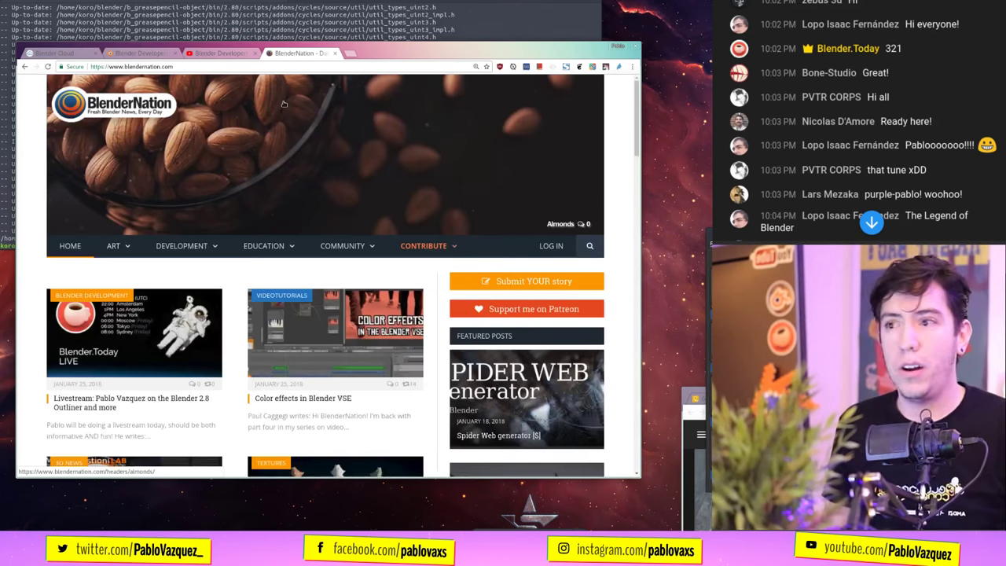
pyautogui.scroll(-10, 334, 311)
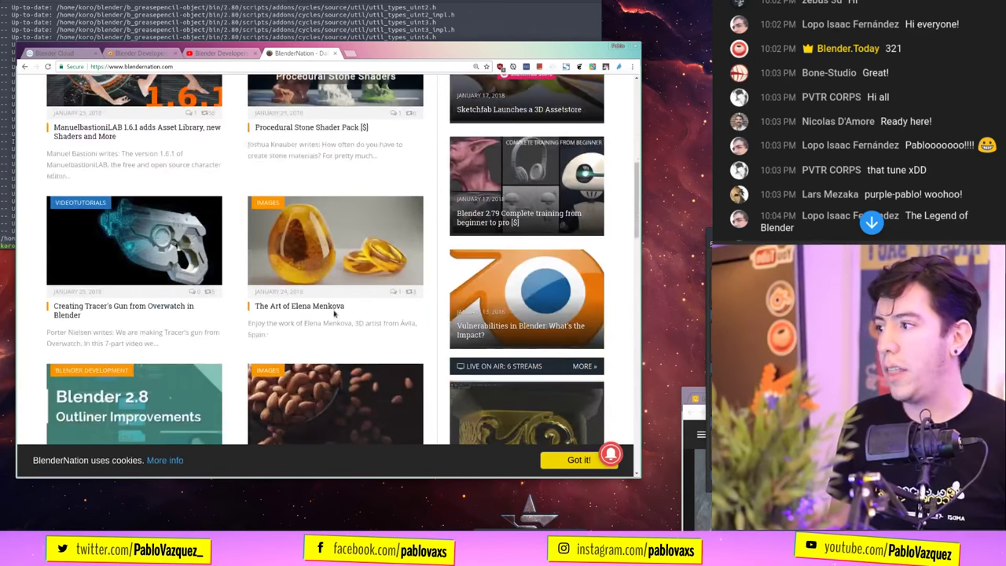
pyautogui.scroll(2, 334, 312)
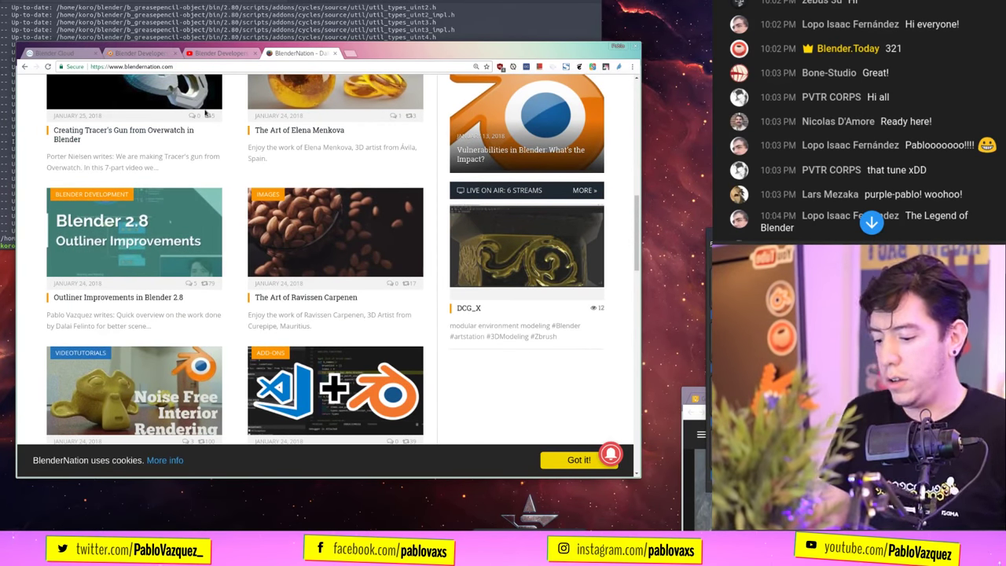
pyautogui.hotkey('ctrl', 't')
pyautogui.write('cocde')
pyautogui.press('Return')
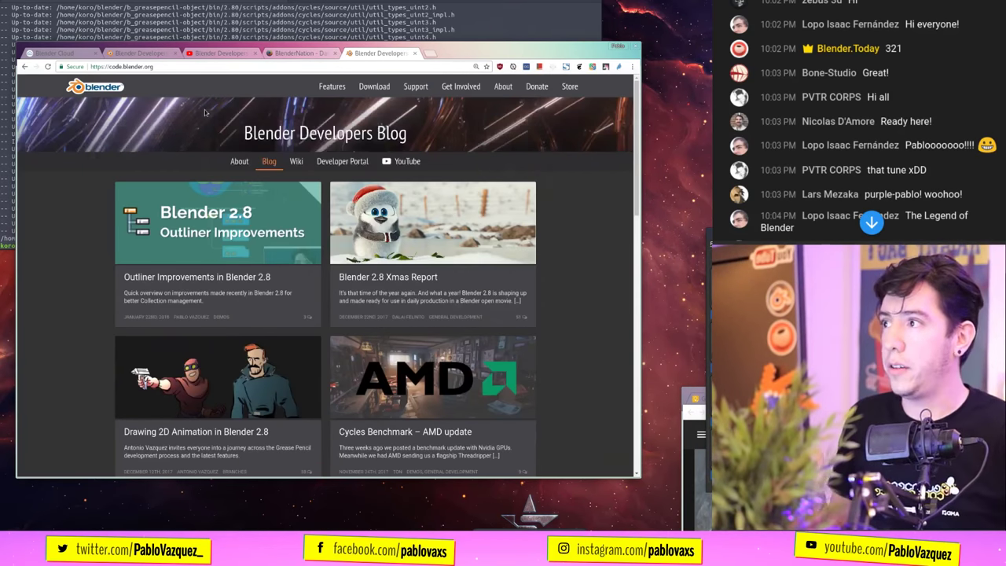
# - Open BlenderNation's weekly development article, then its full 2018-01-20 weekly news post
pyautogui.click(299, 53)
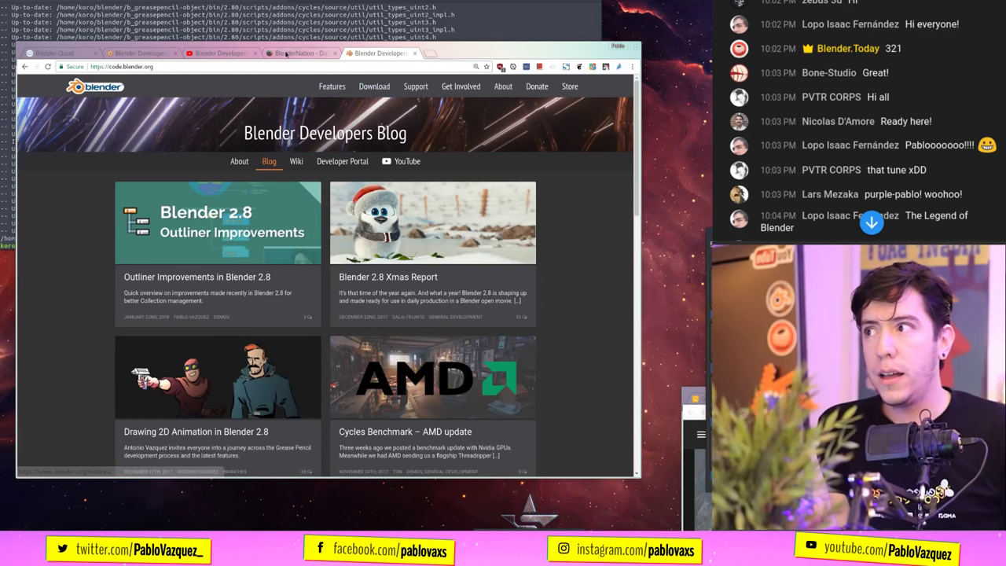
pyautogui.scroll(-3, 304, 91)
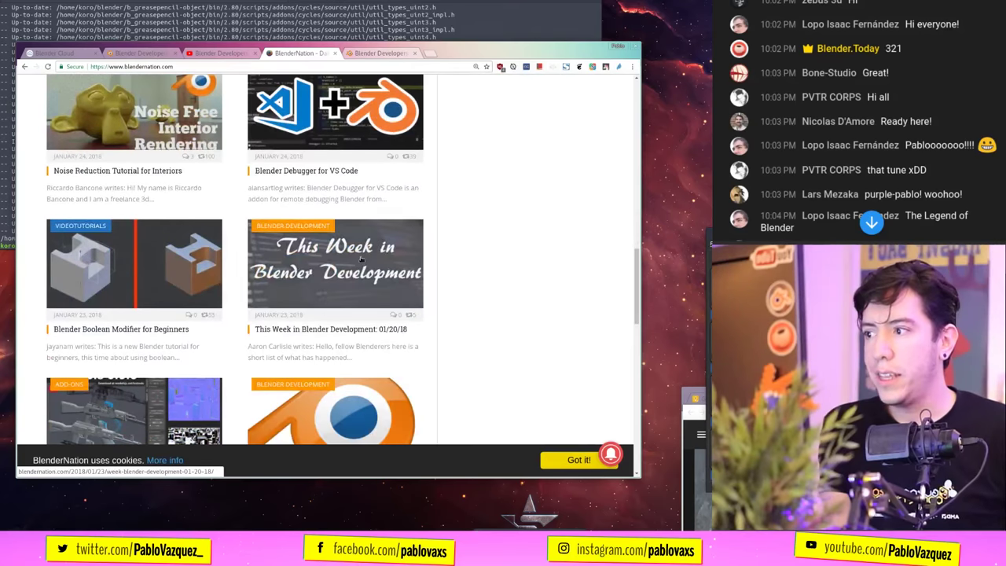
pyautogui.middleClick(304, 92)
pyautogui.click(377, 52)
pyautogui.scroll(-4, 232, 287)
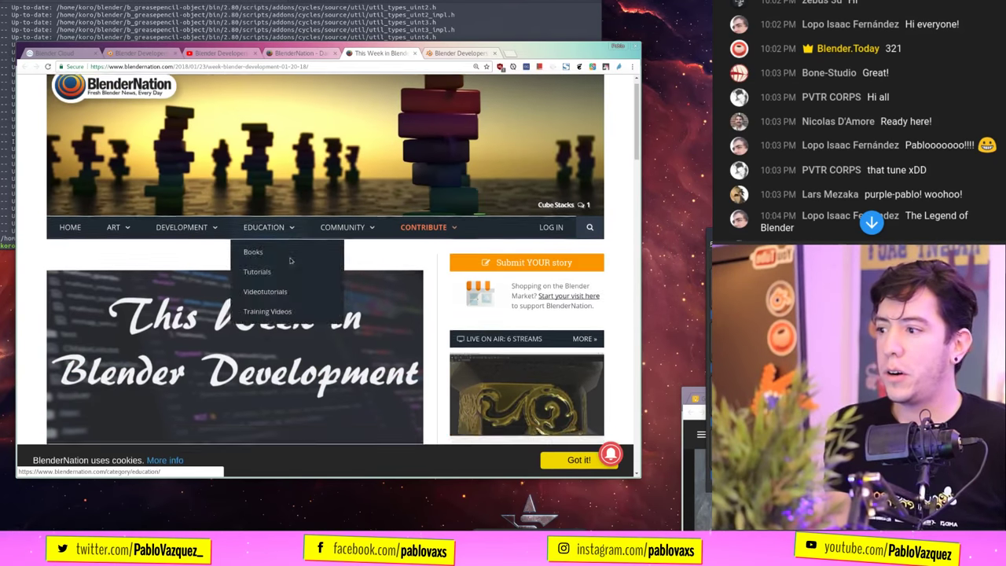
pyautogui.scroll(-1, 233, 287)
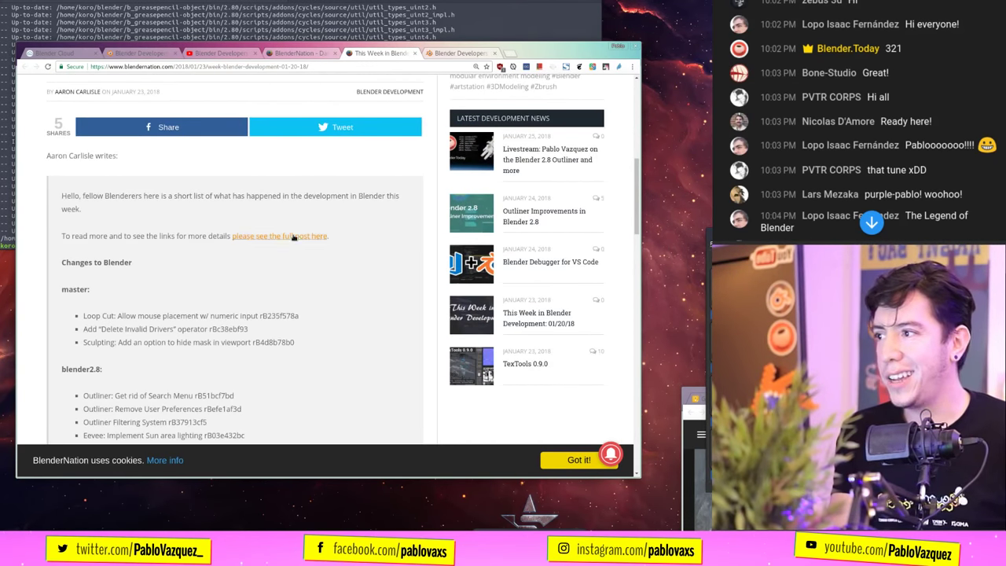
pyautogui.click(294, 238)
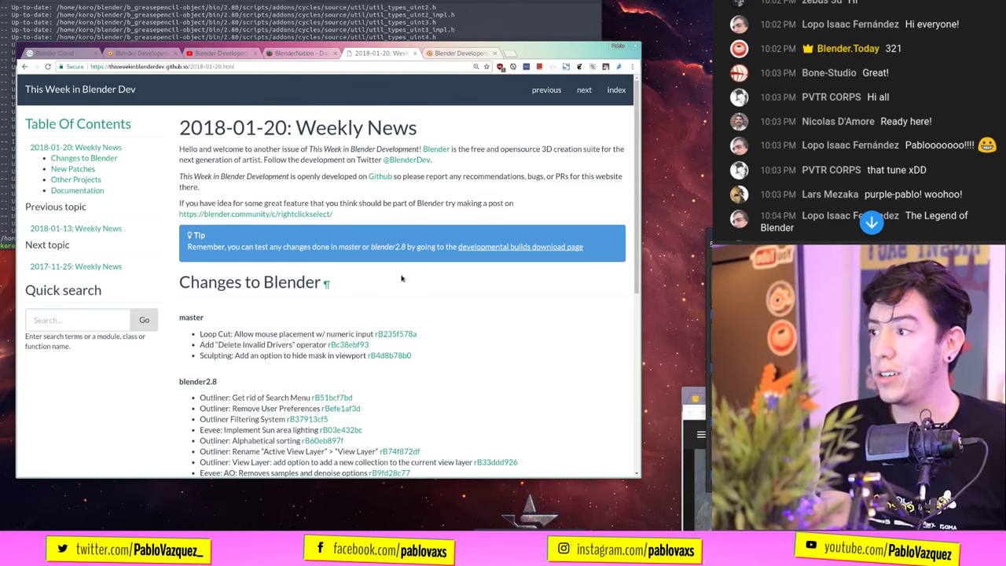
# - Read through the 2018-01-20 changes list, then return to the Blender Developers Blog tab
pyautogui.scroll(-2, 515, 319)
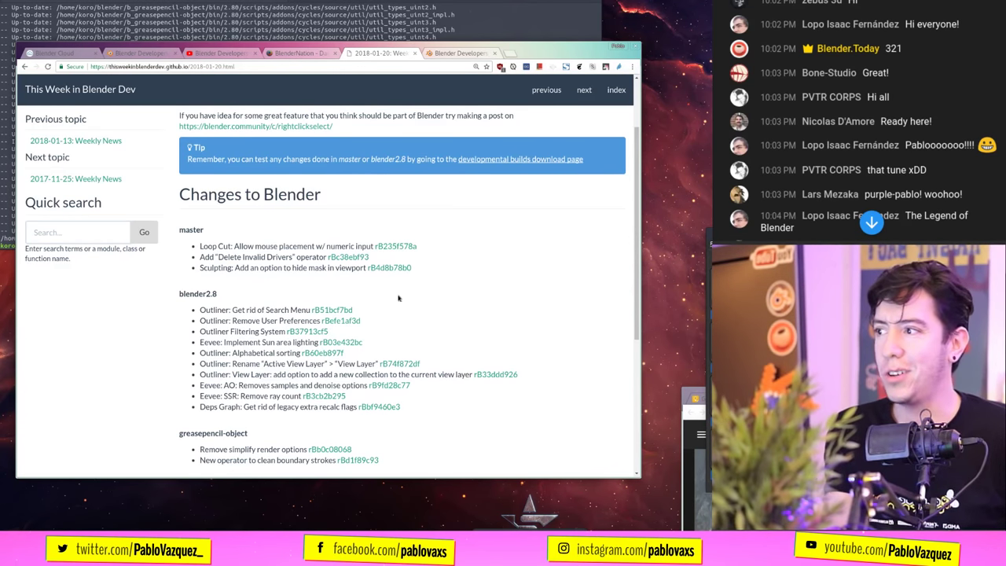
pyautogui.scroll(-1, 268, 294)
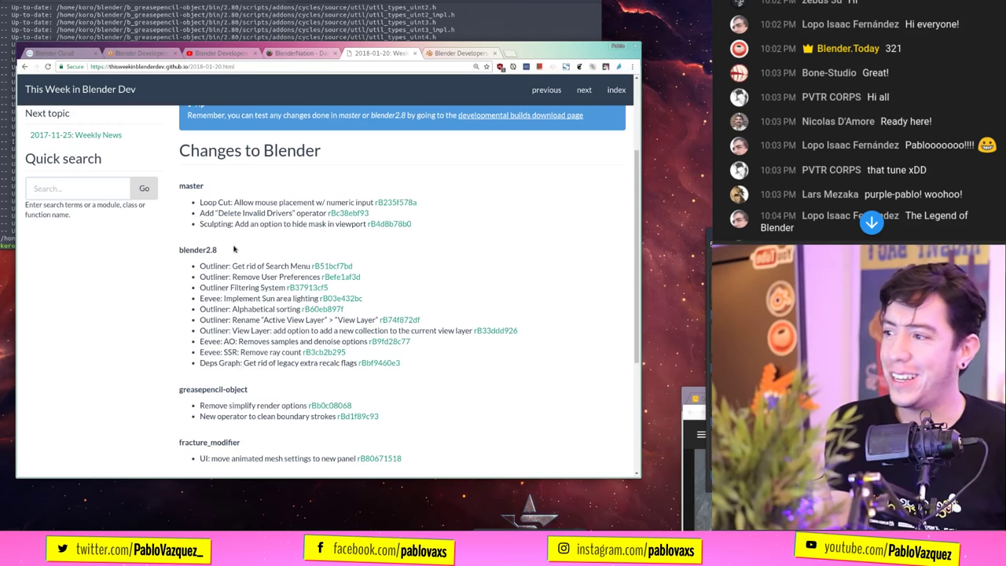
pyautogui.scroll(-3, 234, 249)
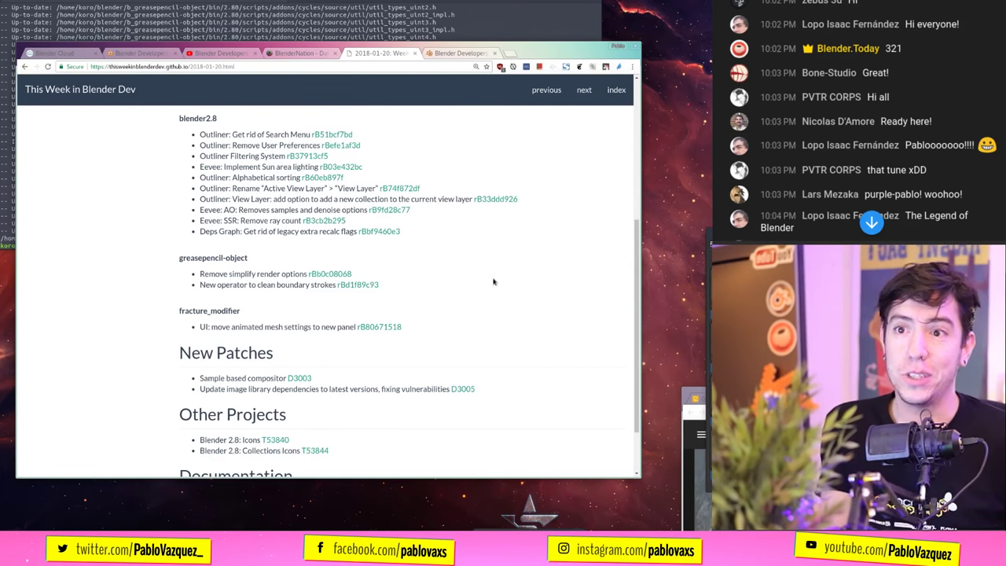
pyautogui.scroll(6, 493, 282)
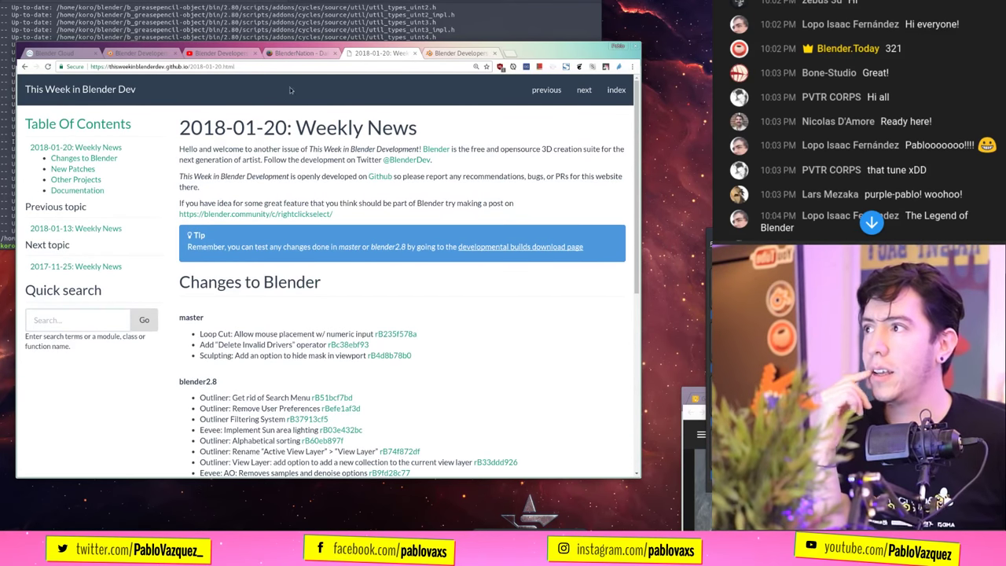
pyautogui.click(456, 54)
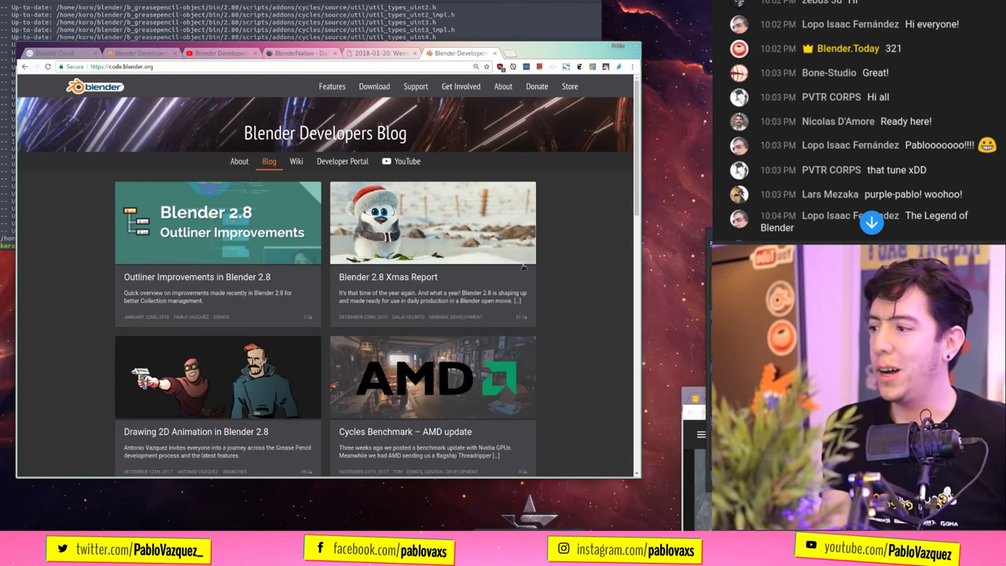
# - Glance at the Drawing 2D Animation post, go back, and open the Blender 2.8 Xmas Report
pyautogui.scroll(-3, 597, 312)
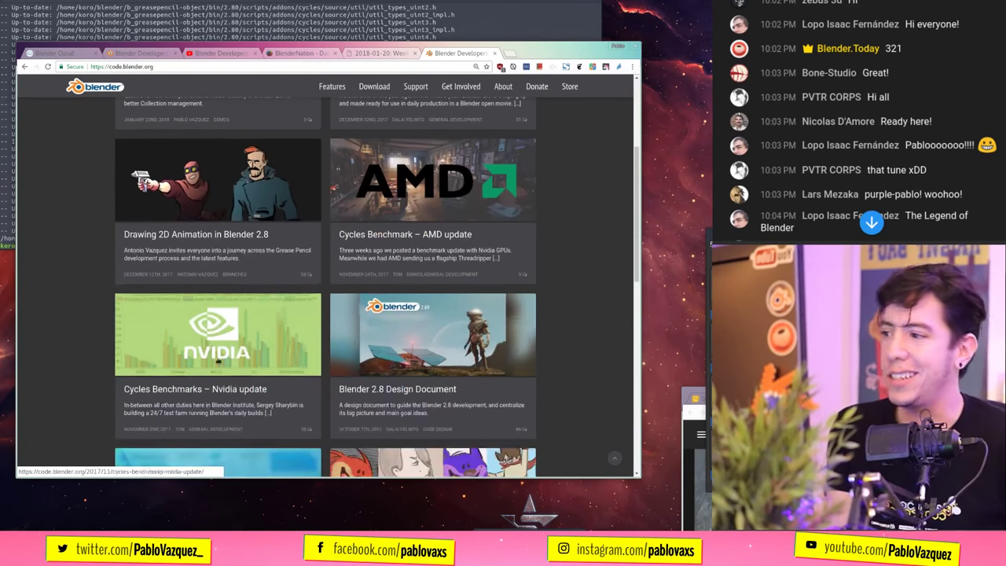
pyautogui.scroll(1, 271, 297)
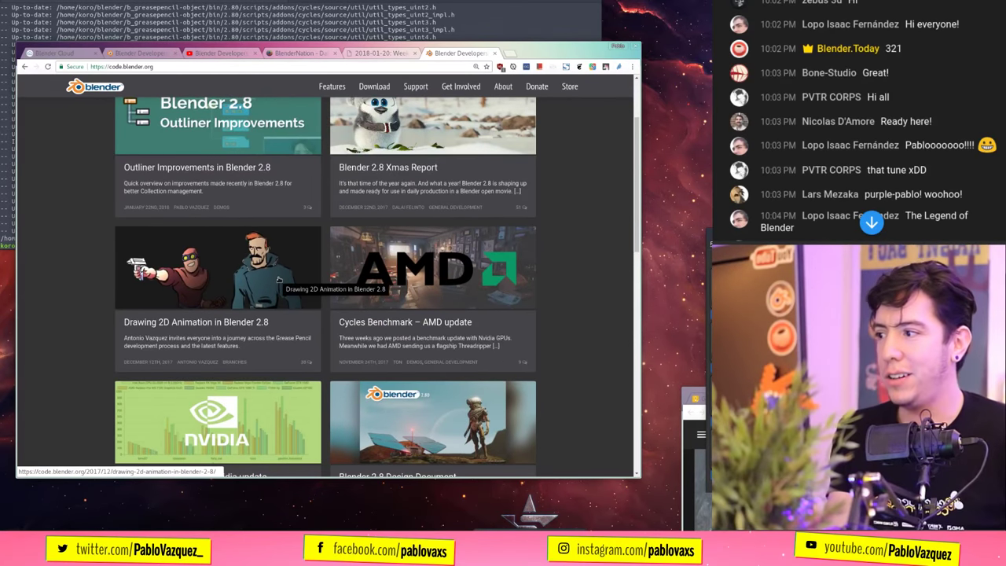
pyautogui.scroll(3, 555, 218)
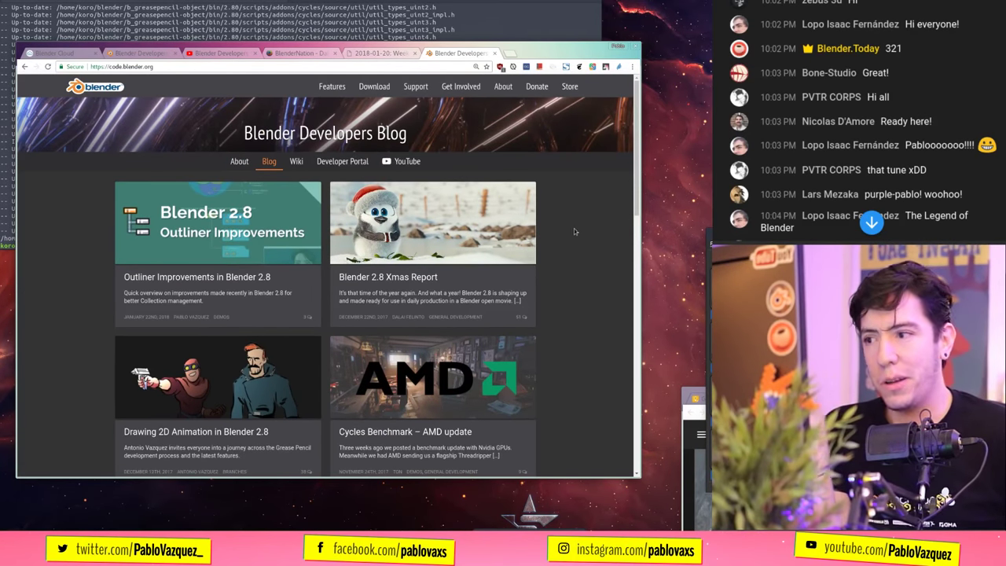
pyautogui.scroll(-1, 574, 231)
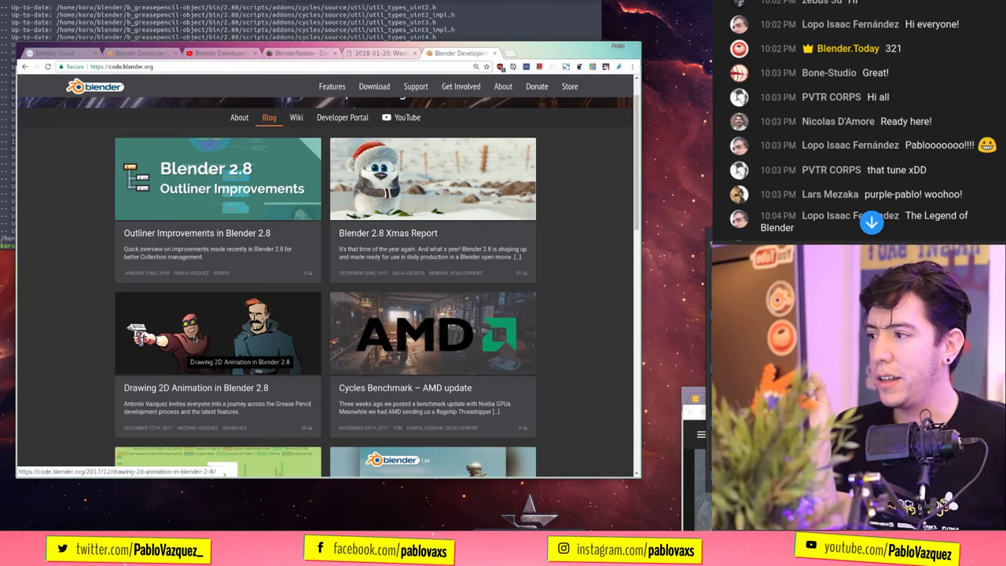
pyautogui.click(197, 338)
pyautogui.scroll(-5, 593, 283)
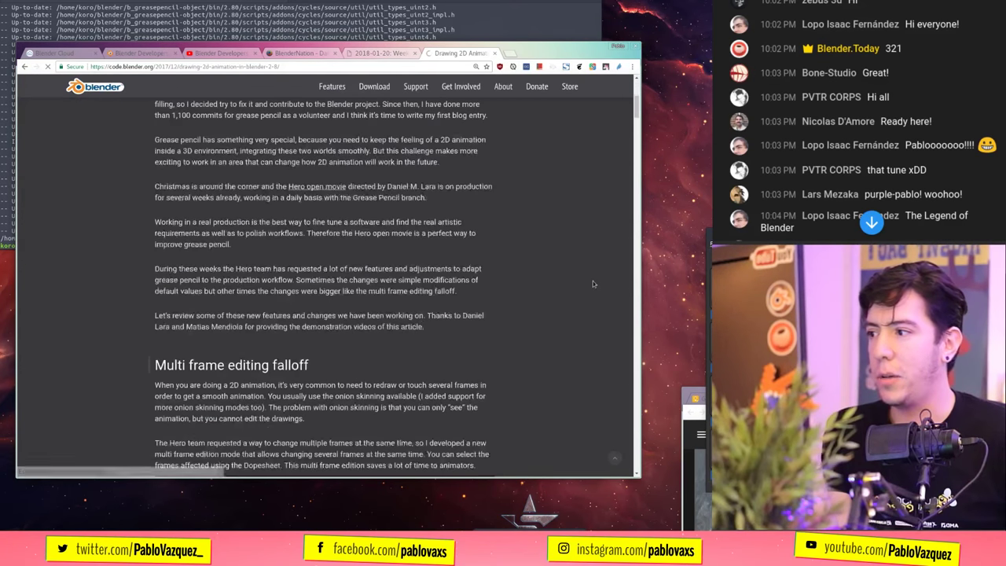
pyautogui.scroll(-10, 594, 284)
pyautogui.hotkey('alt', 'Left')
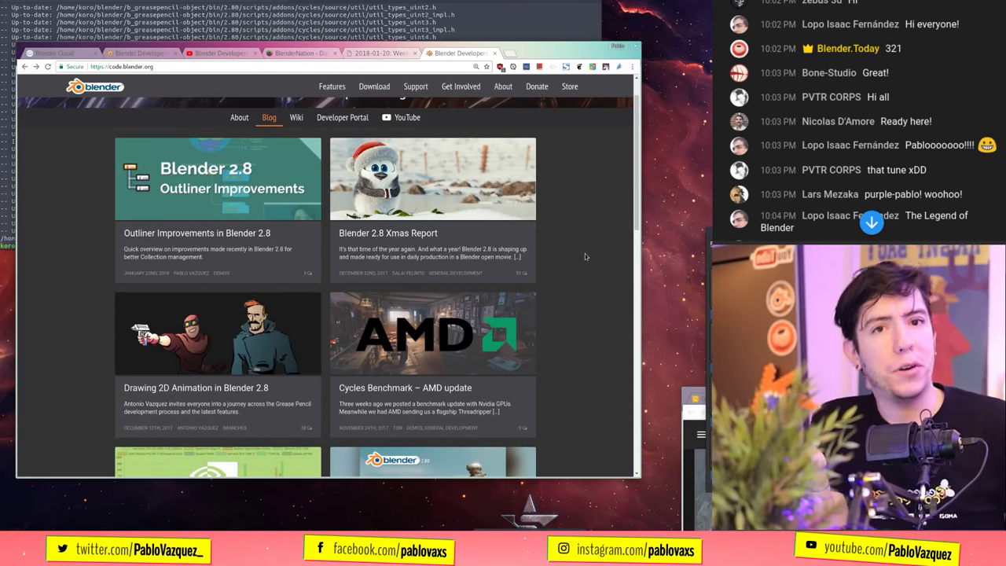
pyautogui.click(489, 208)
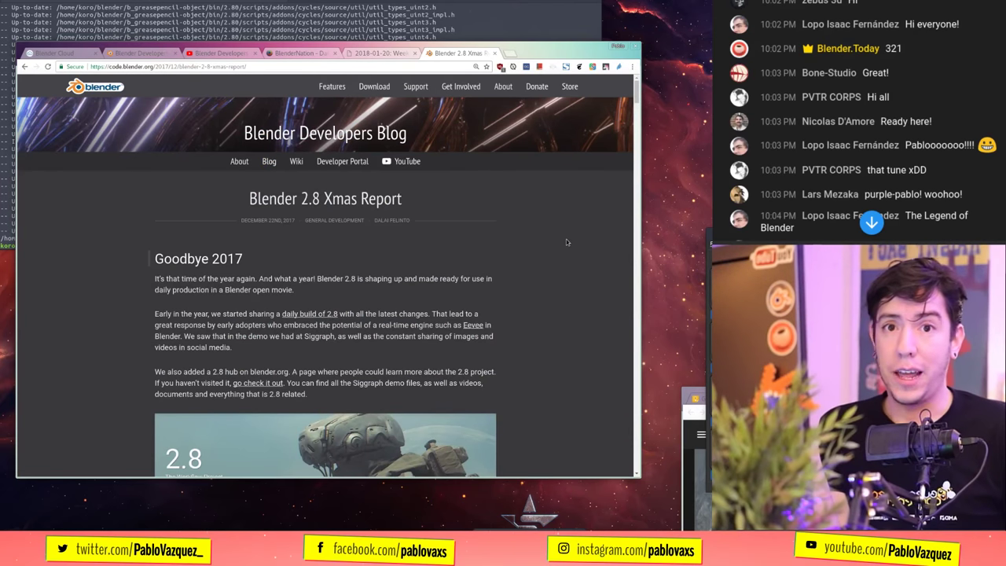
# - Maximise Chrome and scroll the Xmas Report down to its 'What is coming next?' section
pyautogui.scroll(-10, 566, 242)
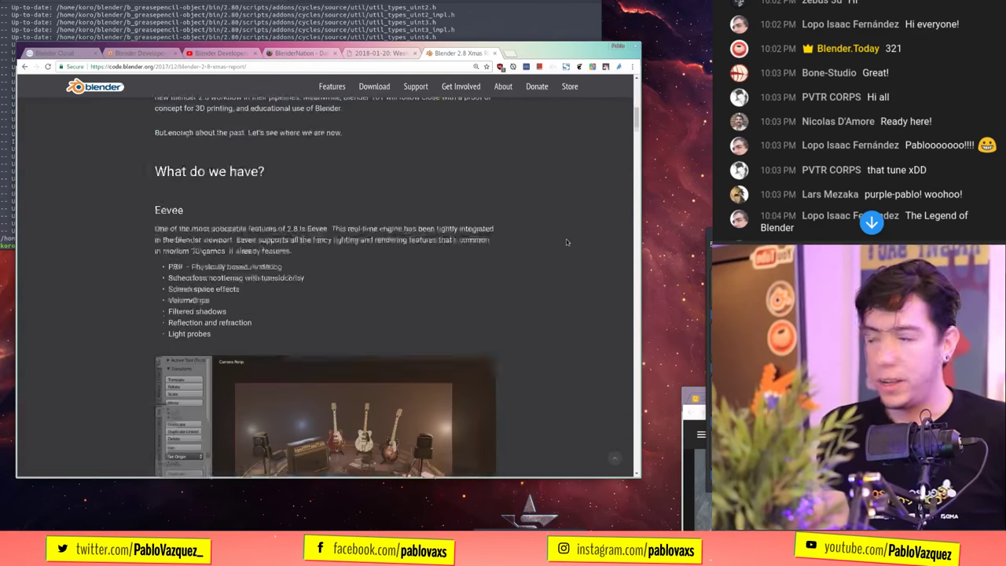
pyautogui.scroll(-10, 566, 242)
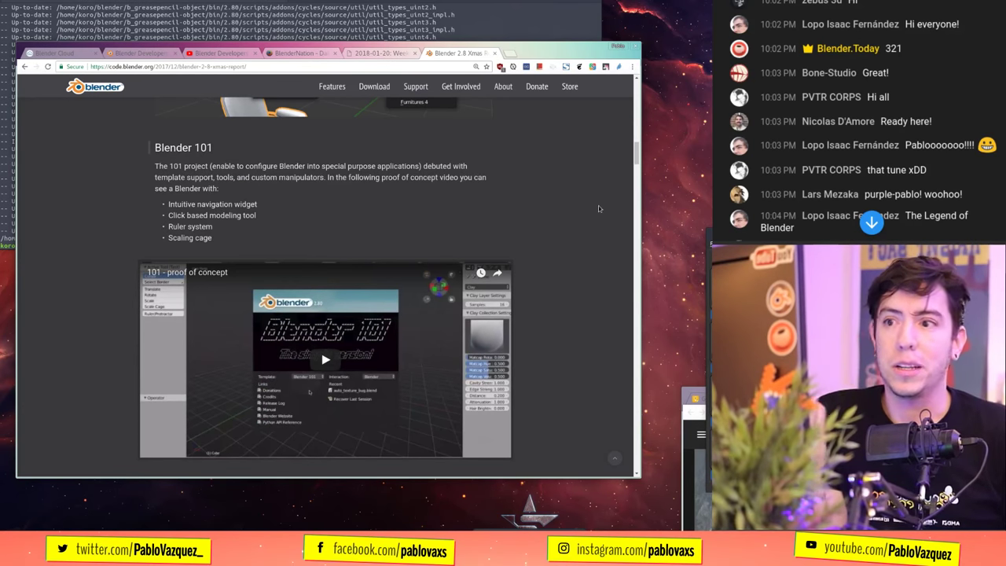
pyautogui.scroll(-6, 599, 205)
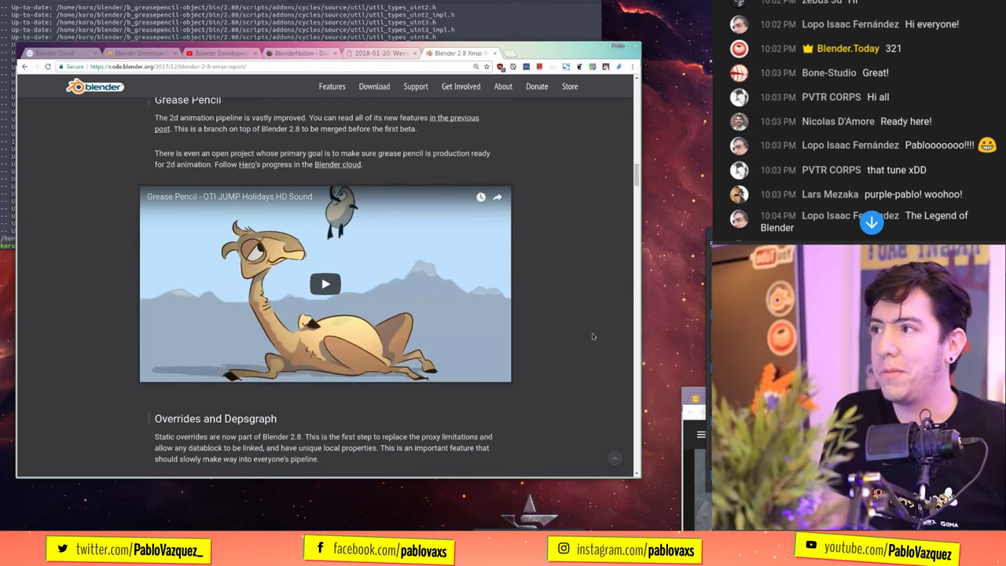
pyautogui.press('super+Up')
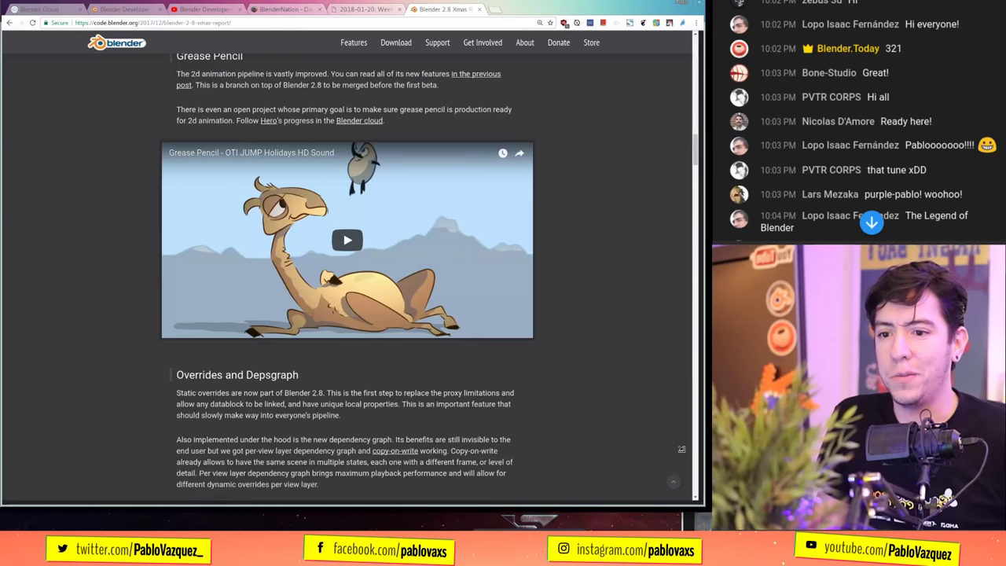
pyautogui.scroll(-4, 615, 348)
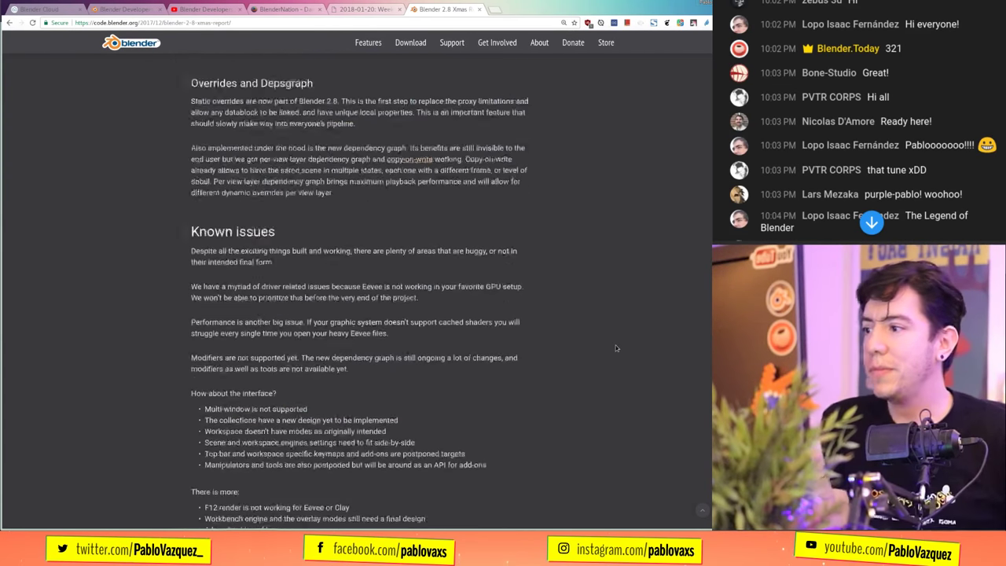
pyautogui.scroll(-4, 615, 348)
pyautogui.scroll(8, 609, 340)
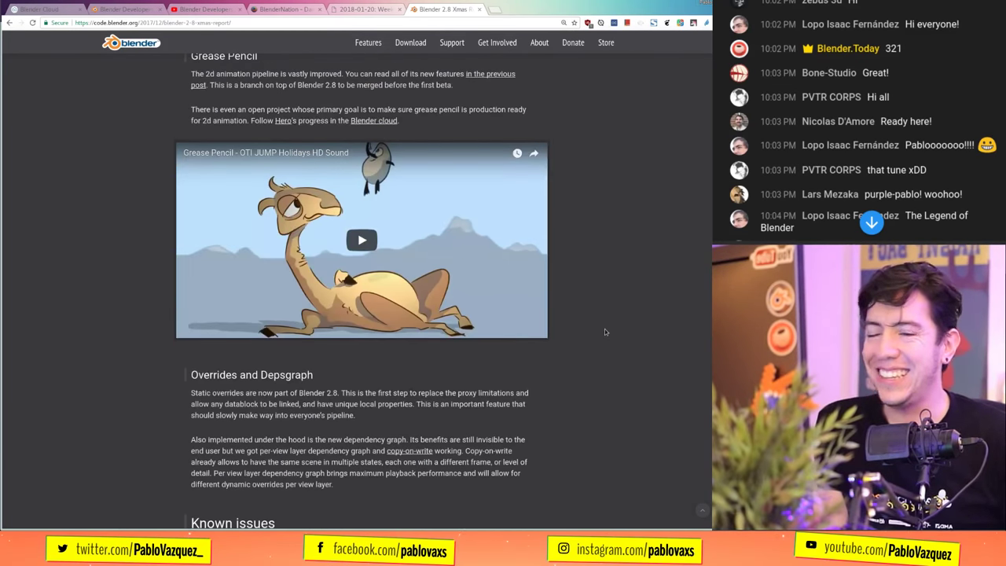
pyautogui.scroll(-8, 605, 332)
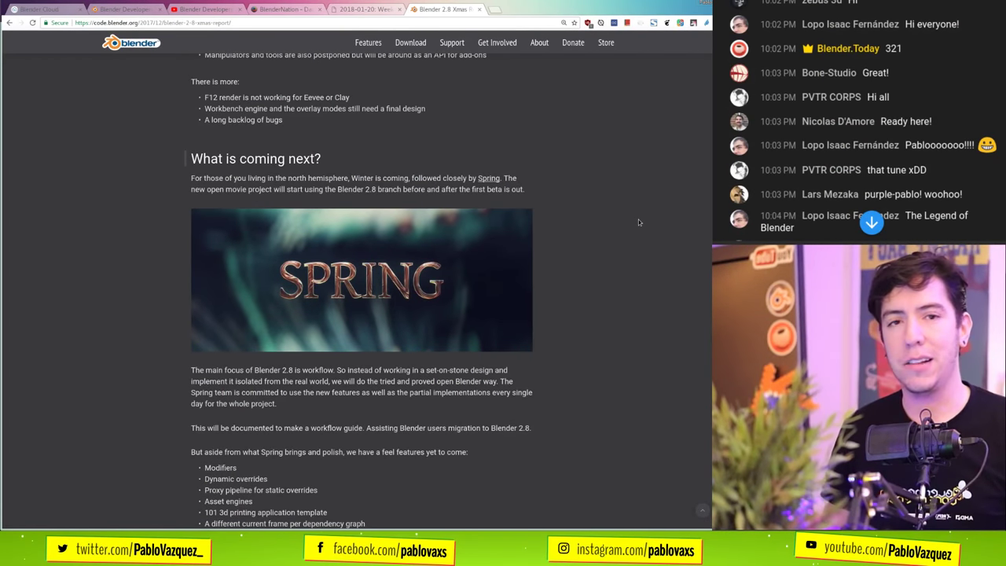
# - Scroll the Xmas Report to the upcoming features: Modifiers, Dynamic overrides, Asset engines
pyautogui.scroll(-3, 429, 157)
pyautogui.scroll(2, 574, 230)
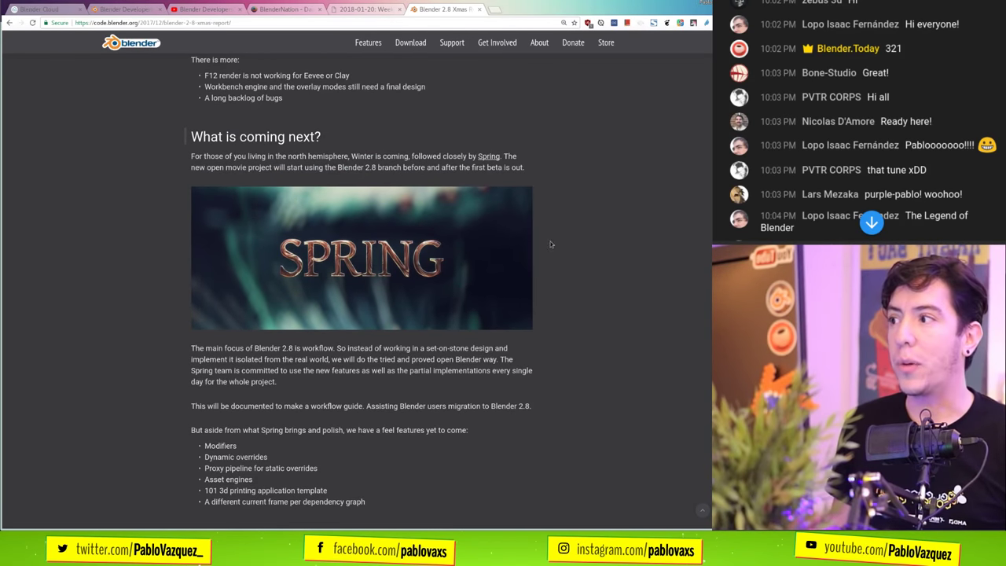
pyautogui.scroll(3, 362, 256)
pyautogui.scroll(-2, 365, 248)
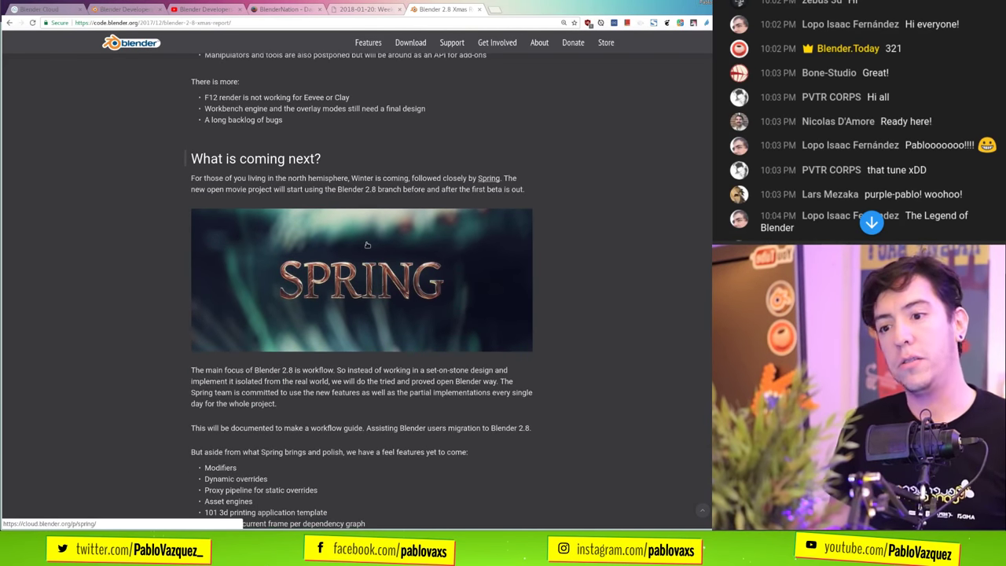
pyautogui.hotkey('ctrl', 'Tab')
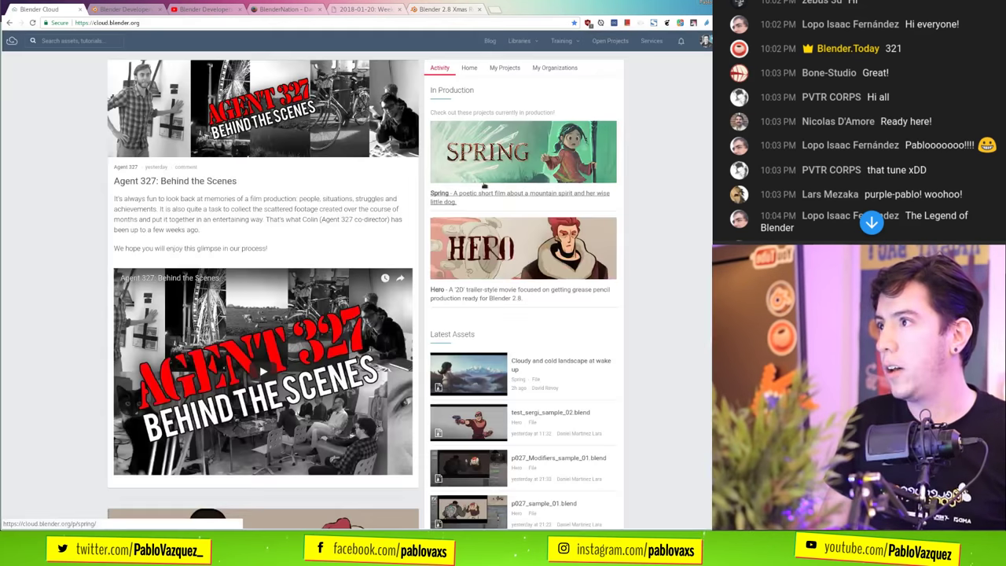
pyautogui.scroll(-1, 651, 191)
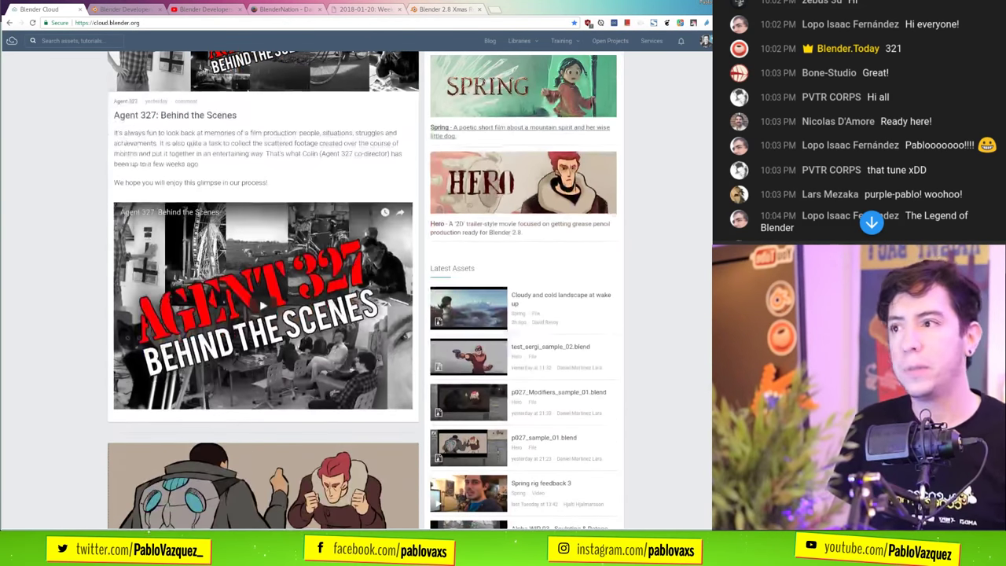
pyautogui.scroll(-5, 652, 216)
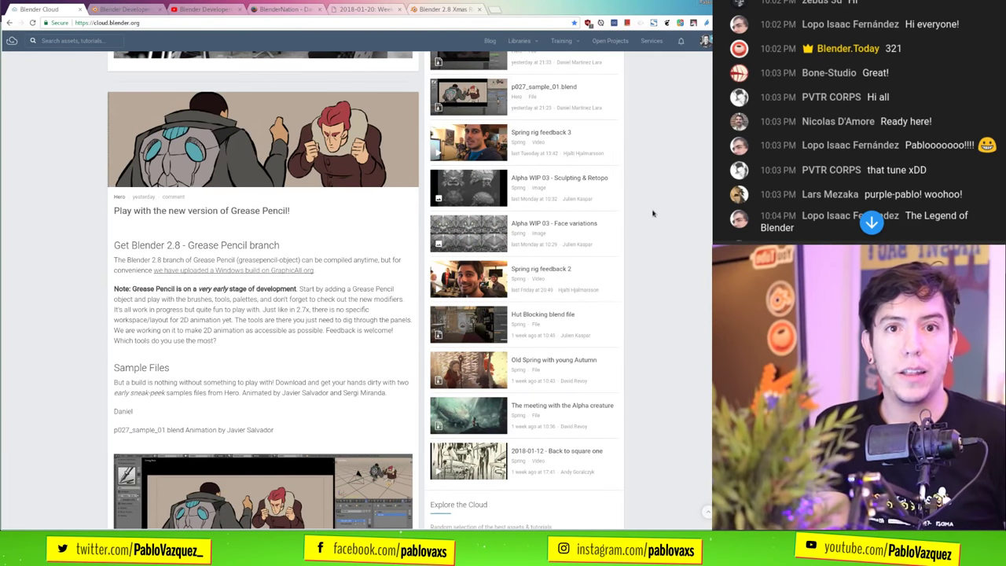
pyautogui.scroll(-2, 652, 213)
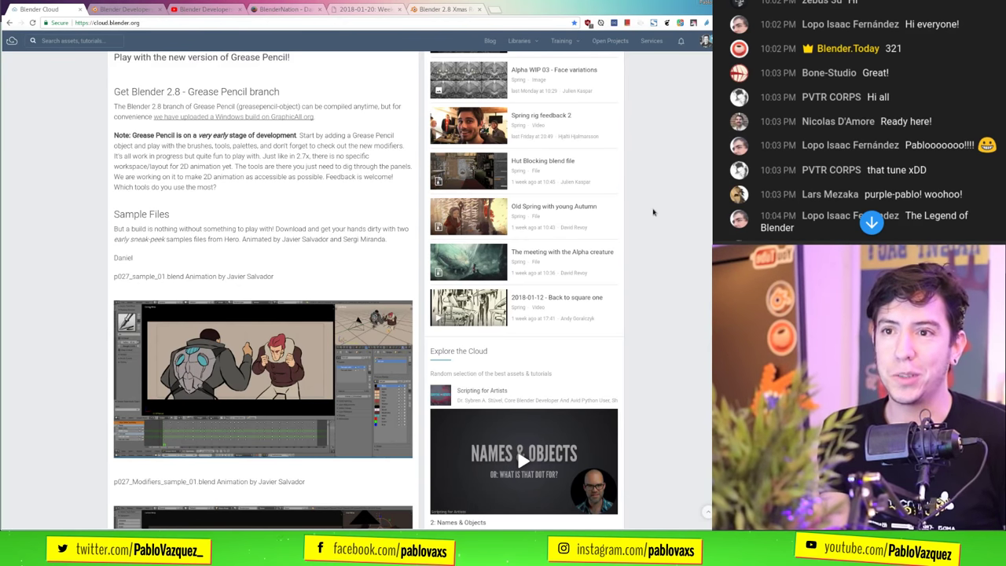
pyautogui.scroll(-7, 672, 198)
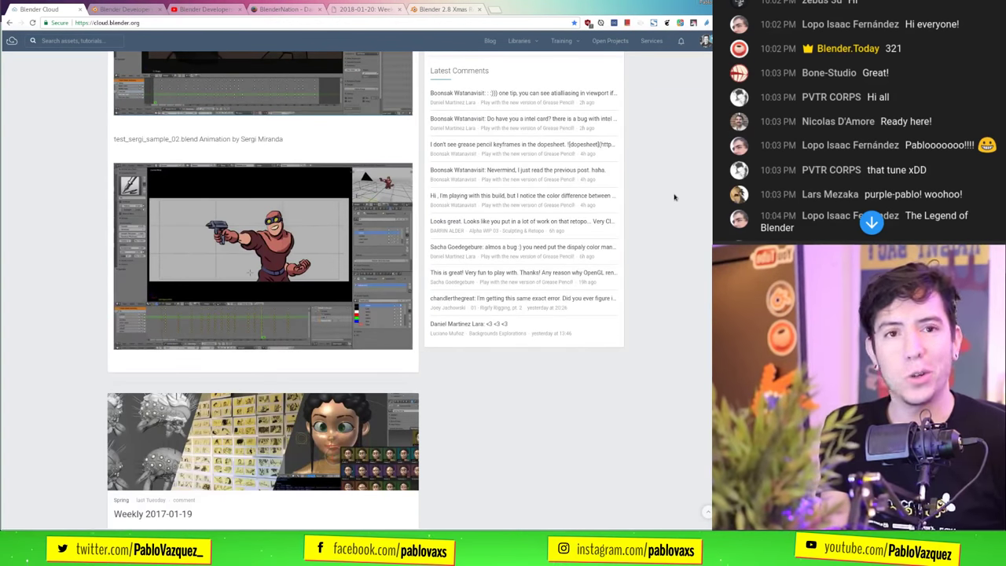
pyautogui.scroll(-2, 674, 197)
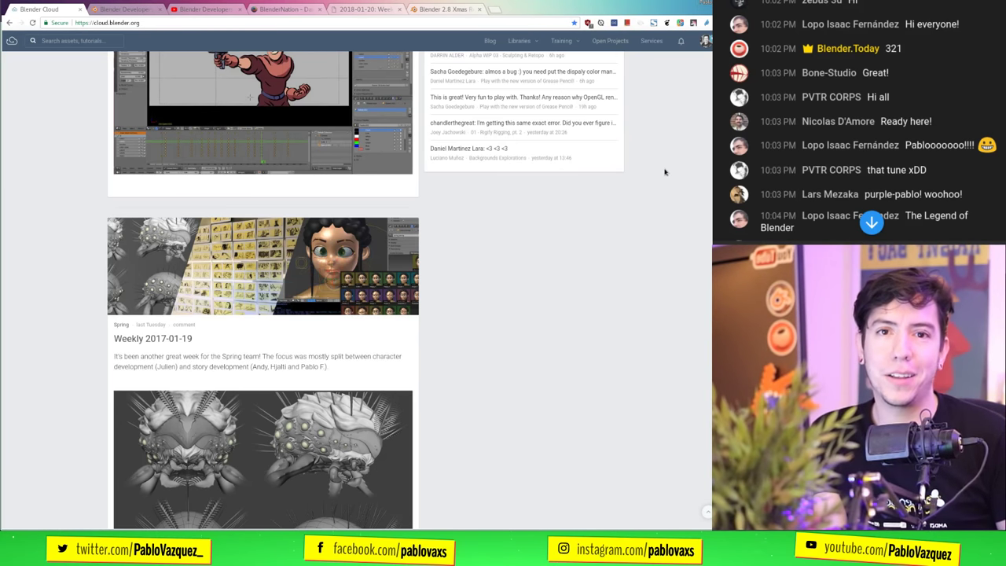
pyautogui.scroll(-6, 667, 174)
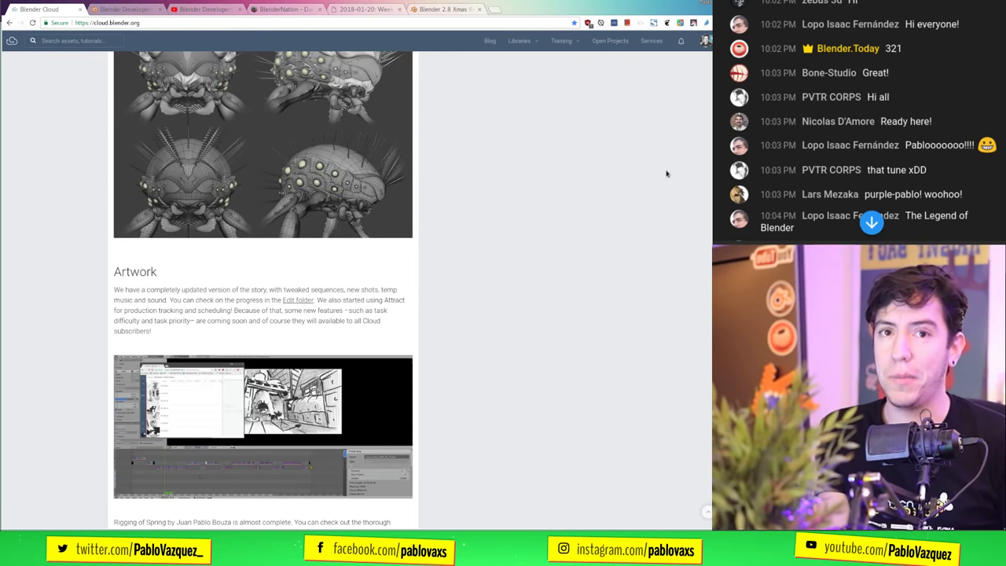
pyautogui.scroll(-5, 667, 173)
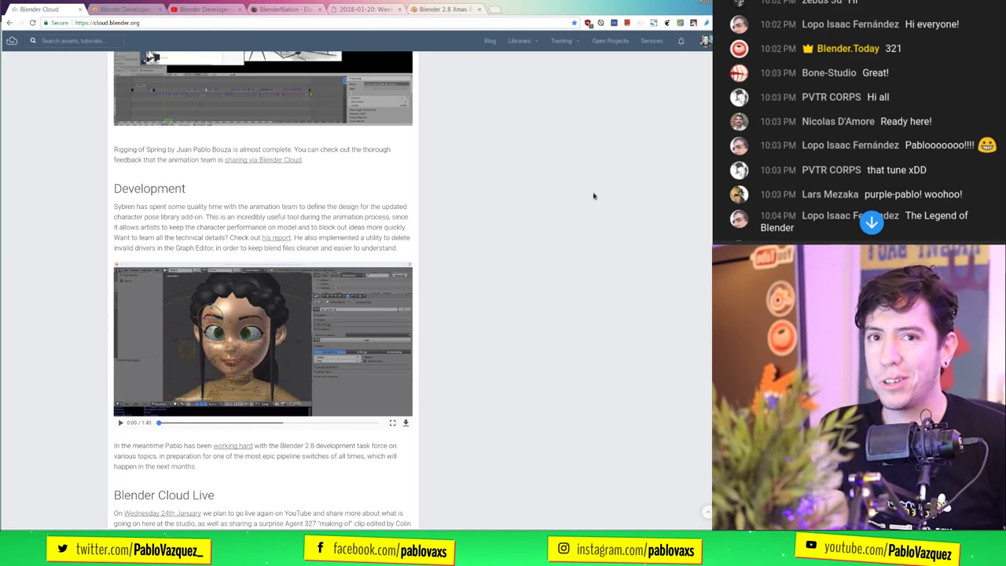
pyautogui.scroll(-2, 593, 196)
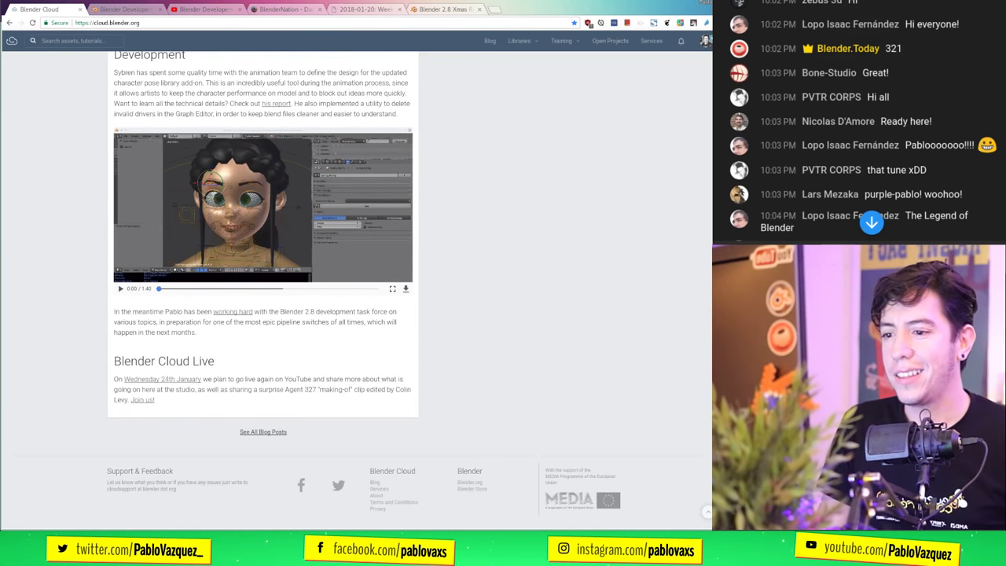
pyautogui.moveTo(707, 495); pyautogui.dragTo(706, 52)
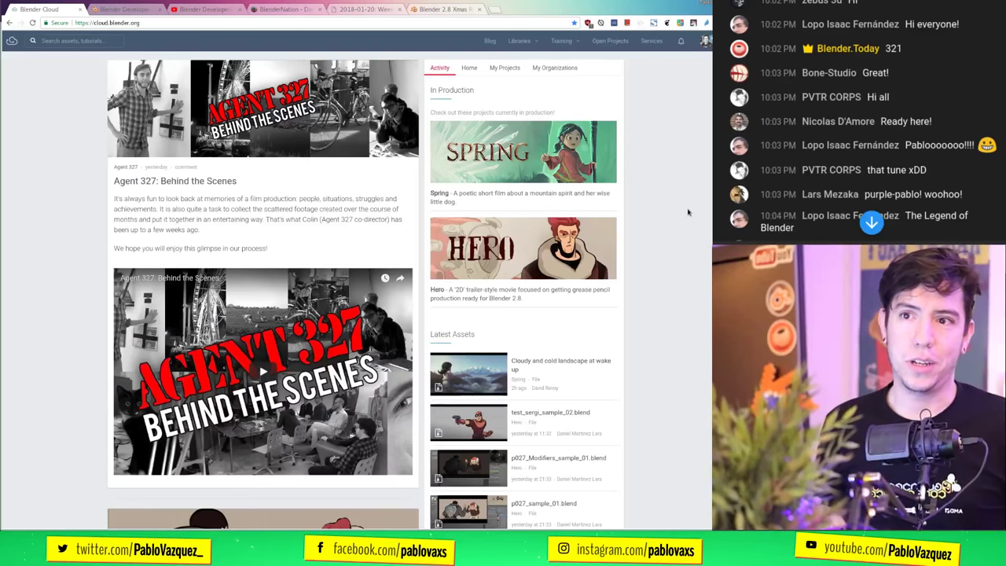
pyautogui.click(940, 215)
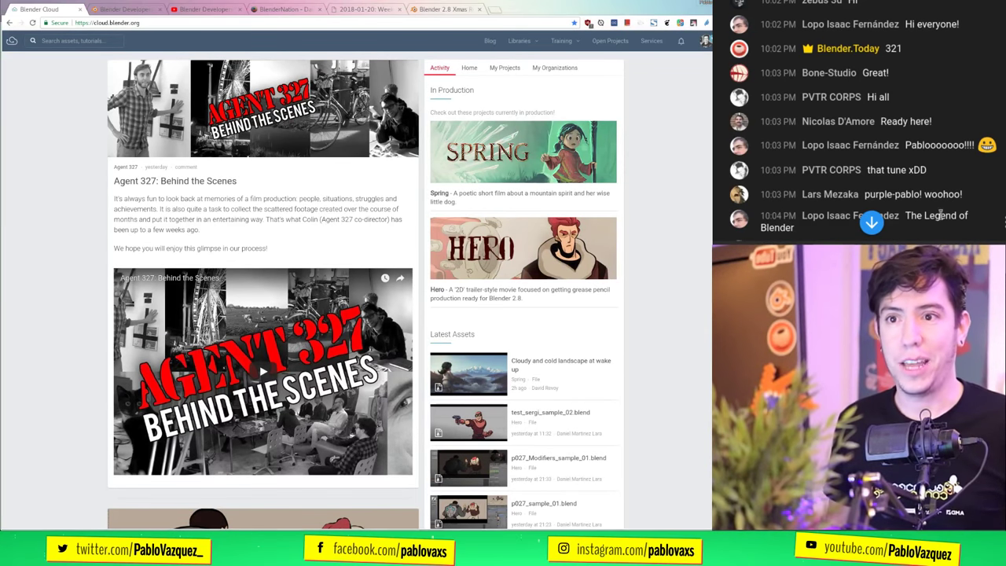
pyautogui.click(872, 223)
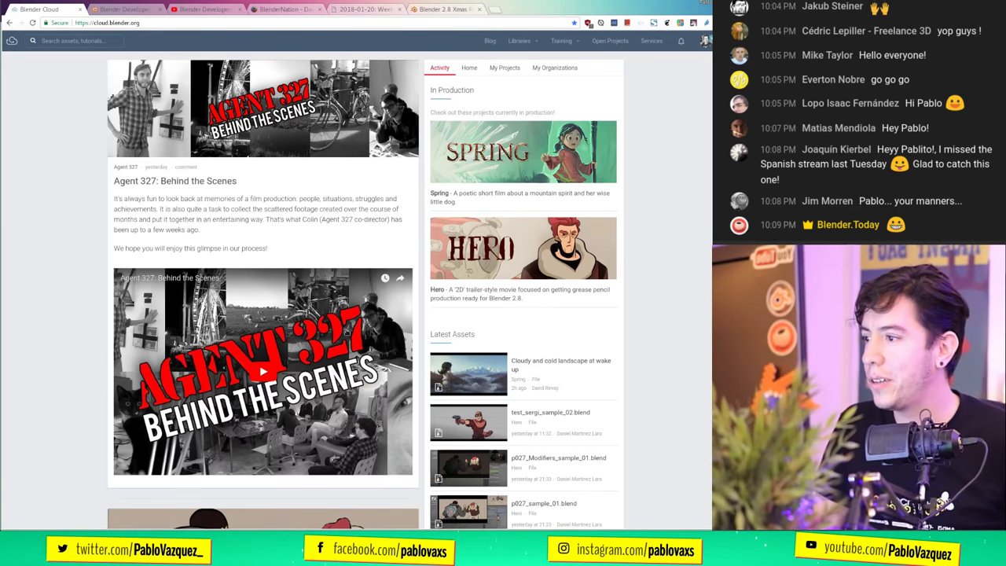
pyautogui.scroll(-8, 606, 340)
pyautogui.press('Home')
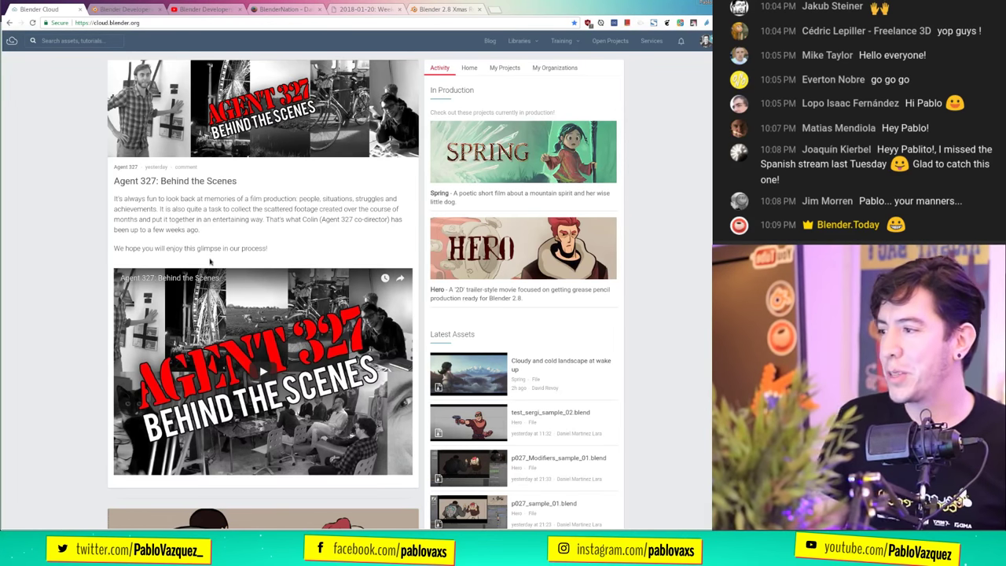
pyautogui.hotkey('ctrl', 'alt', 'Up')
pyautogui.hotkey('ctrl', 'alt', 'Down')
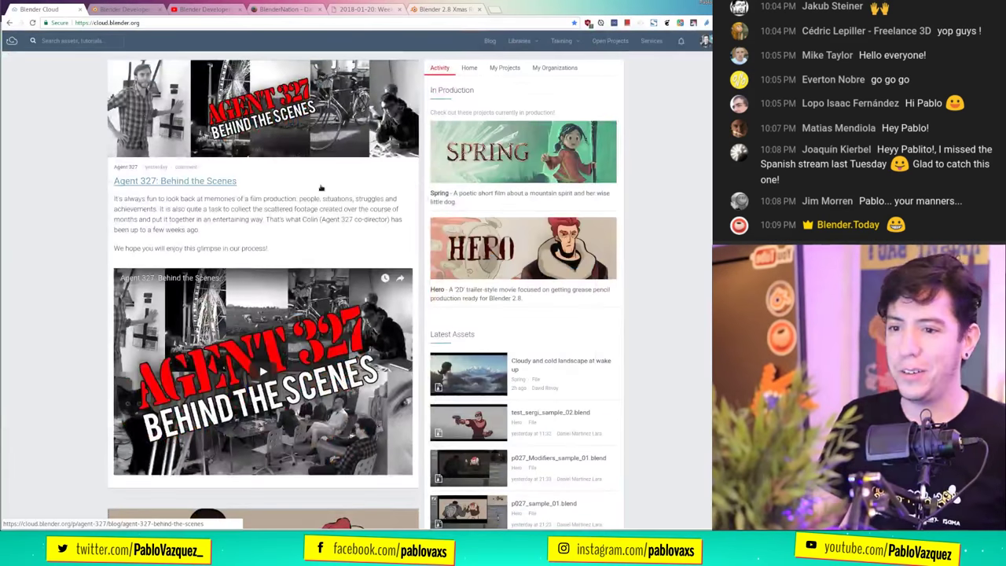
pyautogui.press('F12')
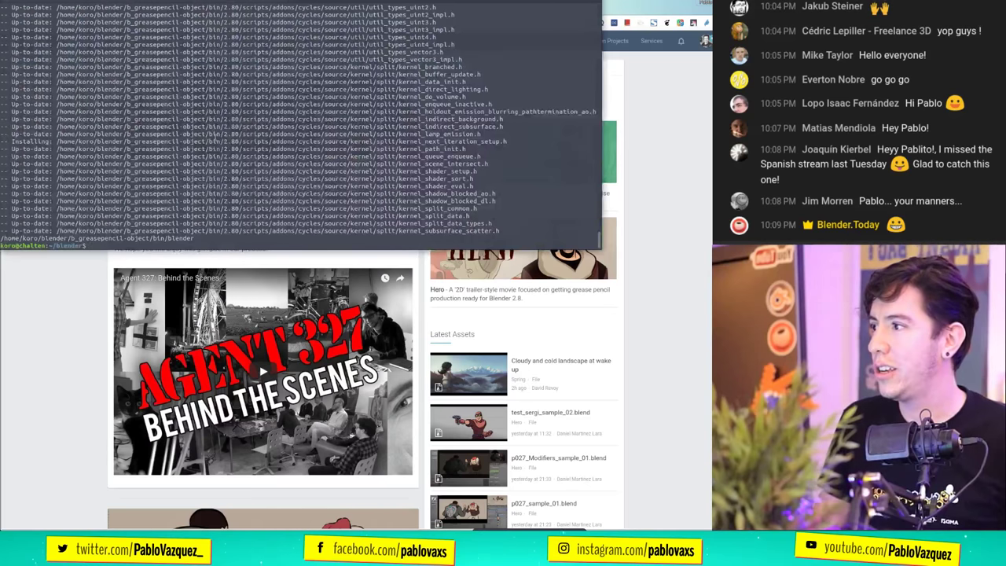
pyautogui.hotkey('ctrl', 'l')
pyautogui.press('Up')
pyautogui.press('F12')
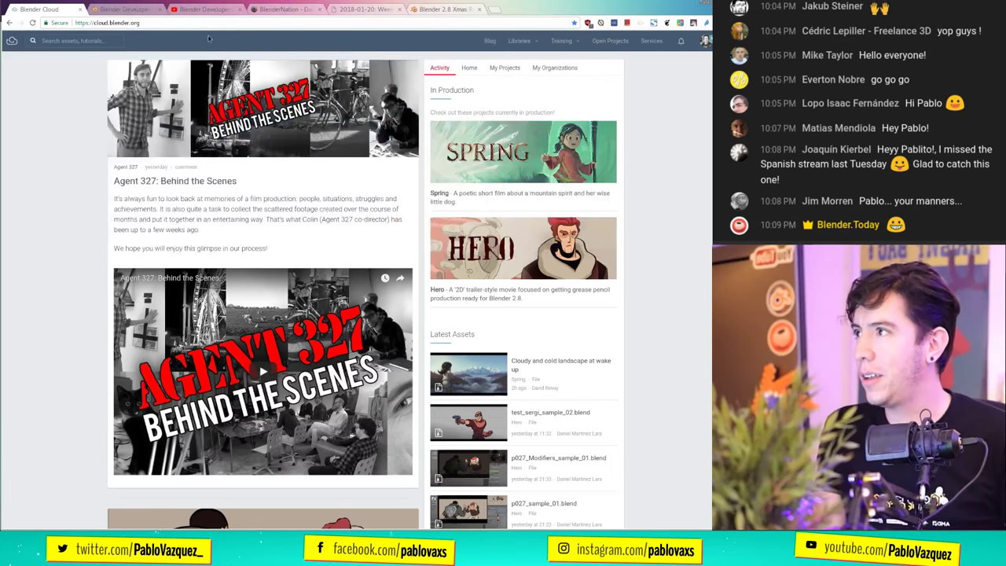
# - From the Blender Developers Blog tab, open and read 'Outliner Improvements in Blender 2.8'
pyautogui.click(201, 8)
pyautogui.click(116, 9)
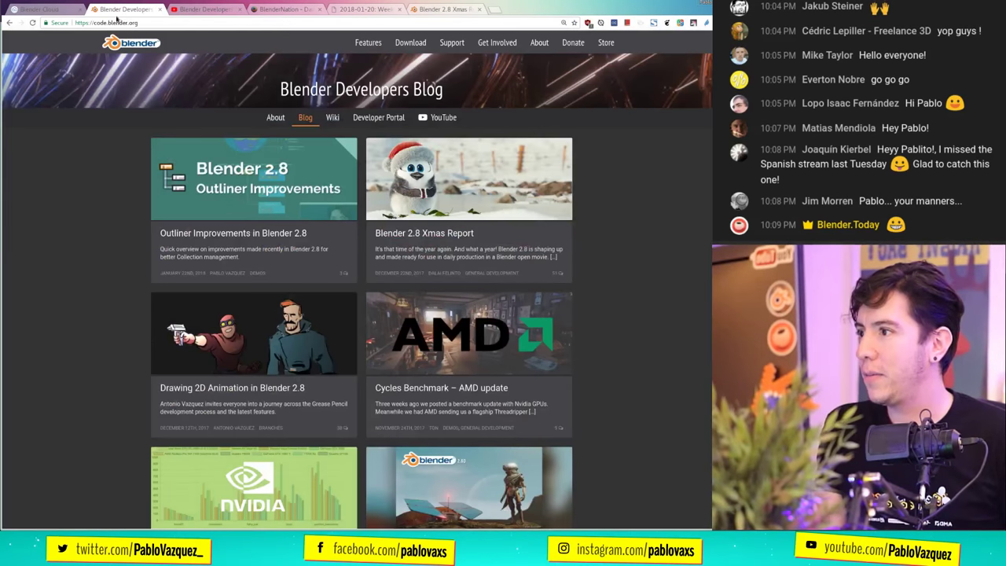
pyautogui.click(296, 202)
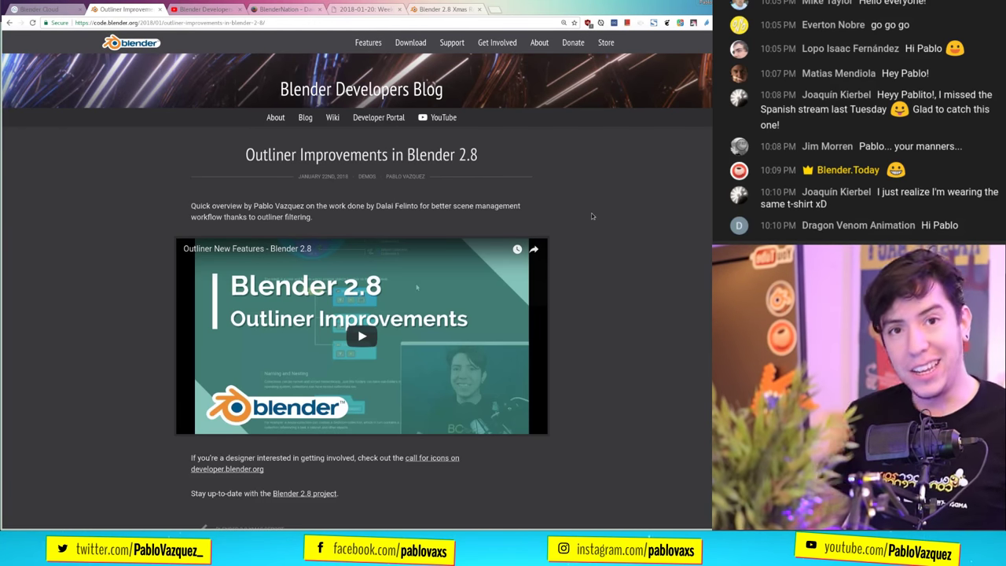
pyautogui.scroll(-2, 591, 205)
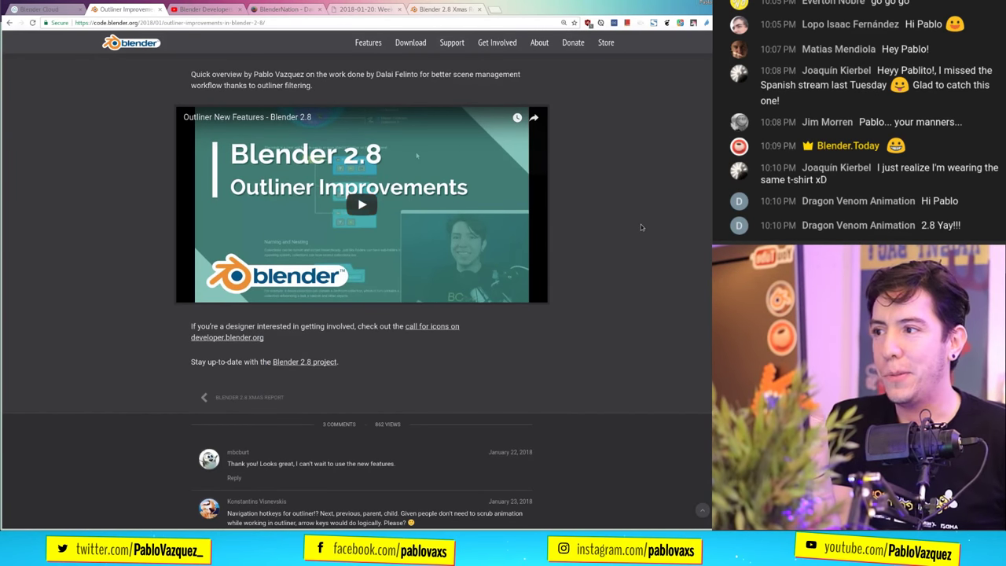
pyautogui.scroll(1, 641, 227)
pyautogui.scroll(1, 641, 227)
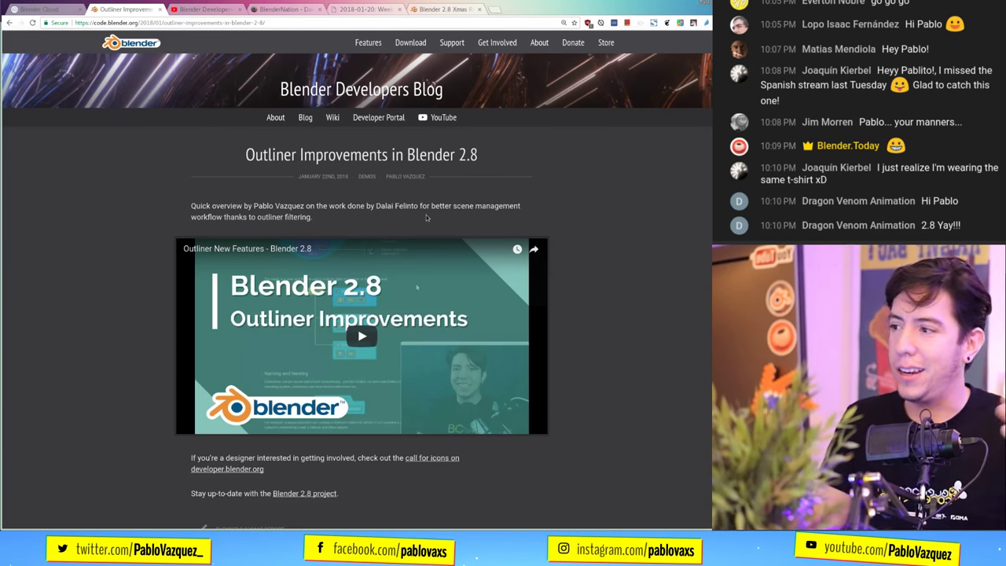
pyautogui.scroll(-2, 636, 304)
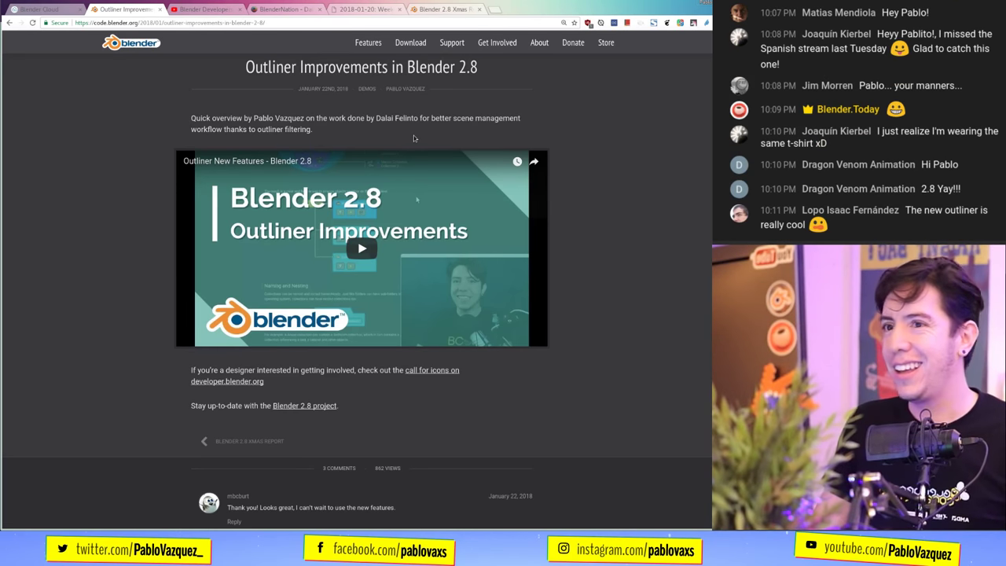
# - In the drop-down terminal, launch Blender 2.8 with ./b_blender2.8/bin/blender
pyautogui.press('F12')
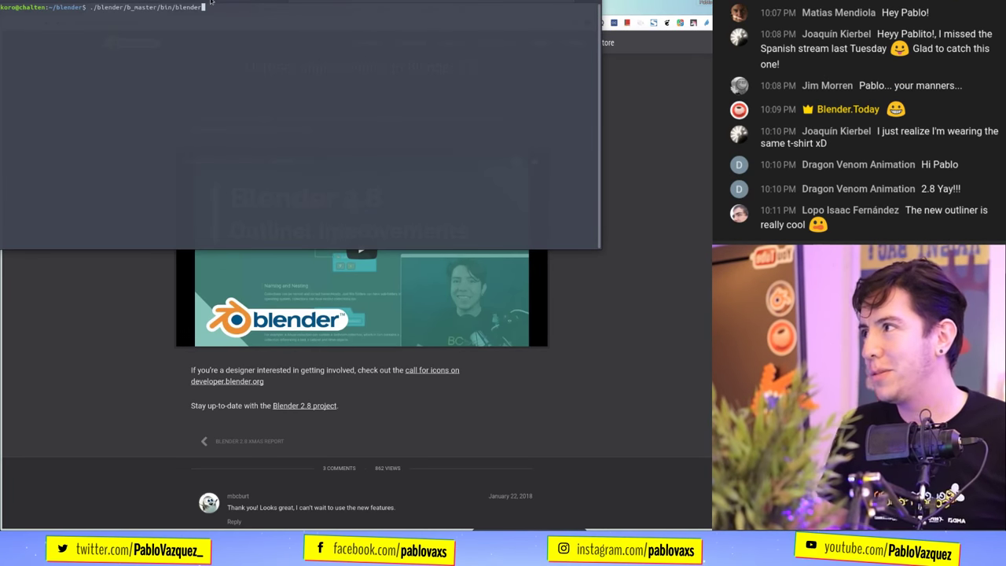
pyautogui.press('Up')
pyautogui.press('Up')
pyautogui.press('Return')
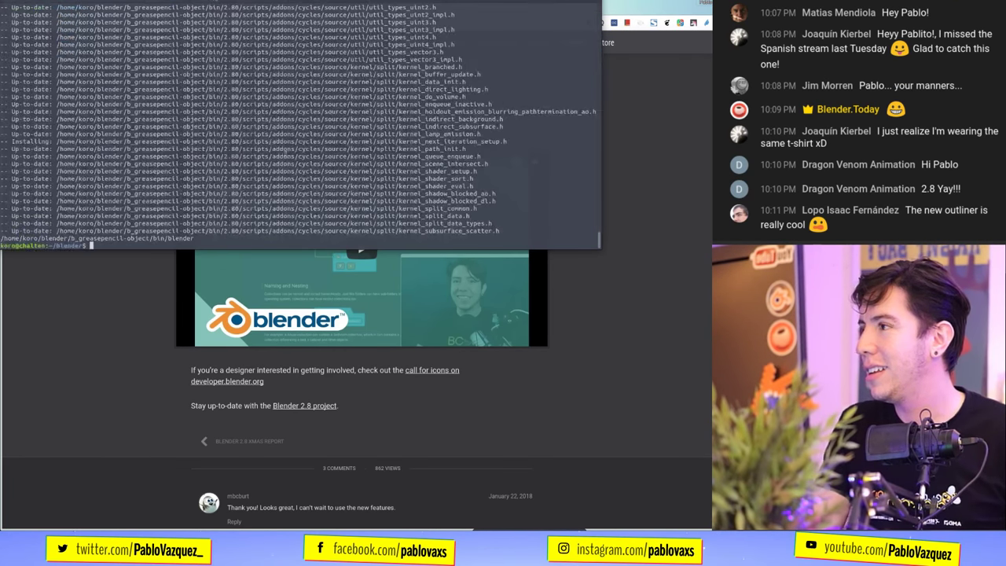
pyautogui.press('Up')
pyautogui.press('Up')
pyautogui.press('Up')
pyautogui.press('Up')
pyautogui.press('Up')
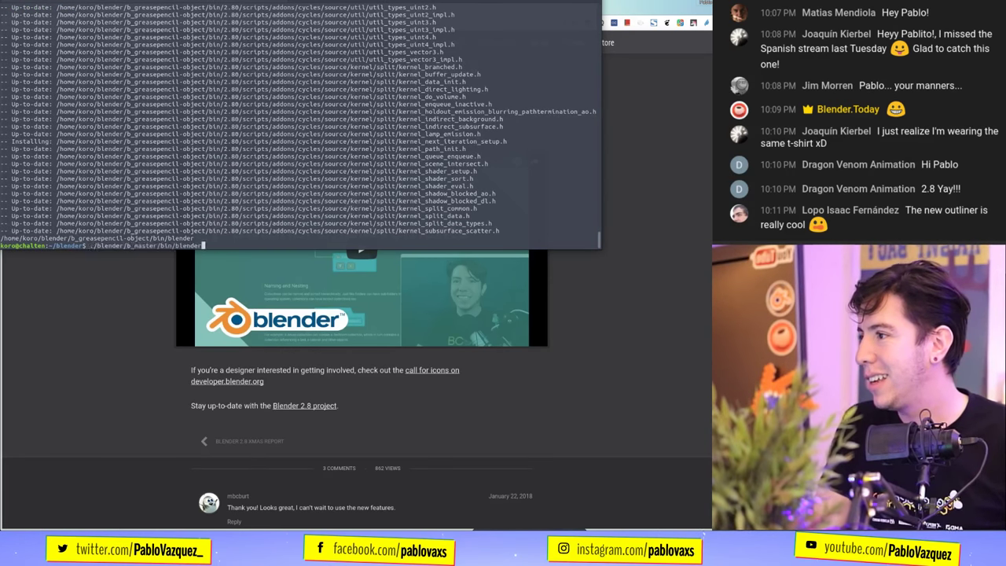
pyautogui.press('Up')
pyautogui.press('Up')
pyautogui.press('Up')
pyautogui.press('Up')
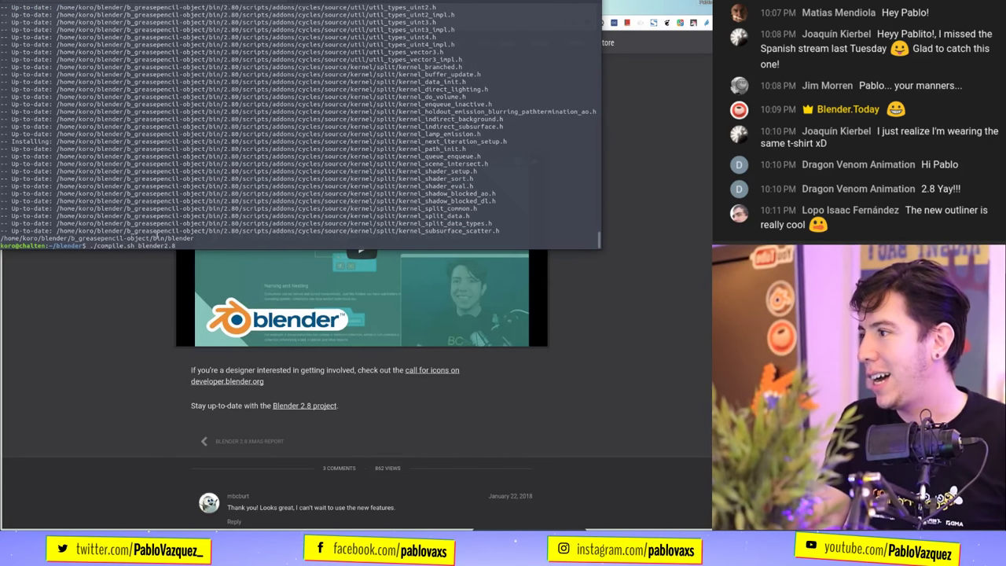
pyautogui.hotkey('ctrl', 'u')
pyautogui.write('./bl')
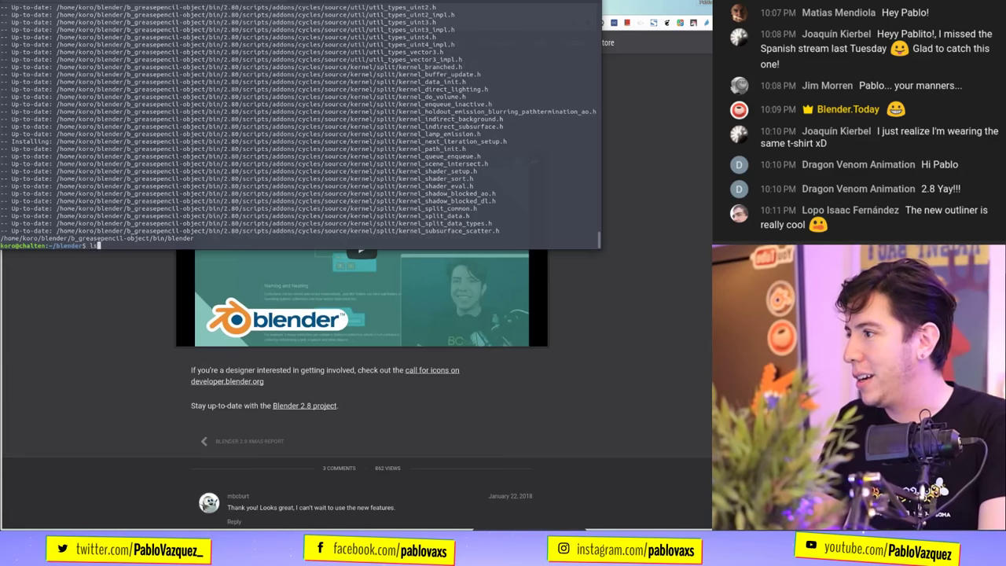
pyautogui.press('BackSpace')
pyautogui.write('_b')
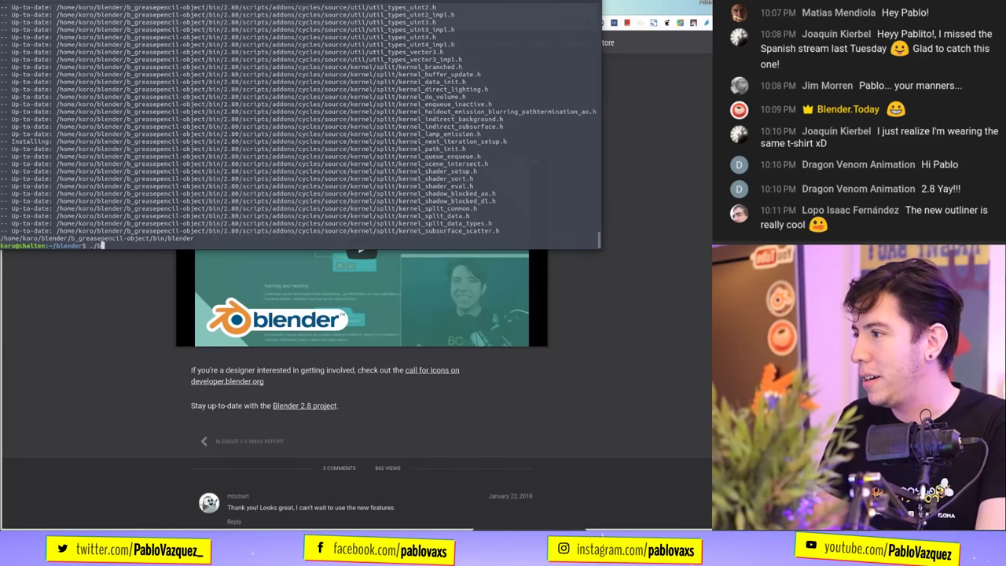
pyautogui.press('Tab')
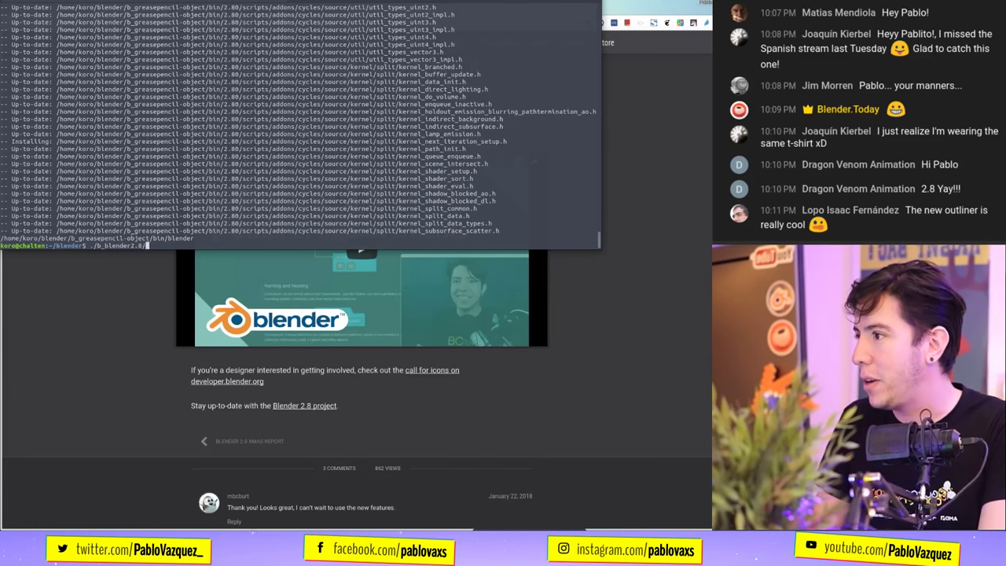
pyautogui.write('bin/blender')
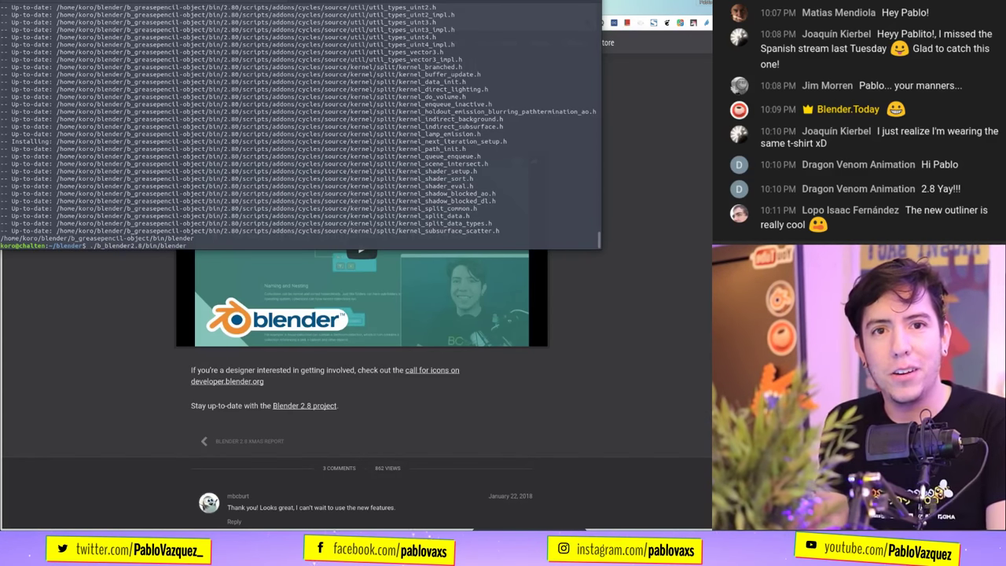
pyautogui.press('Return')
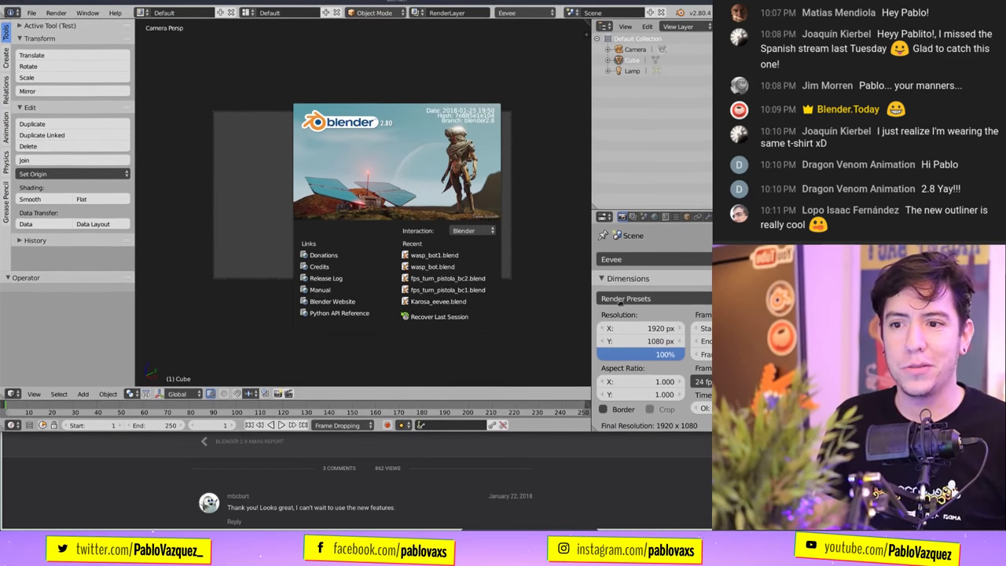
# - Bring Chrome back to the front and open a new tab
pyautogui.press('super')
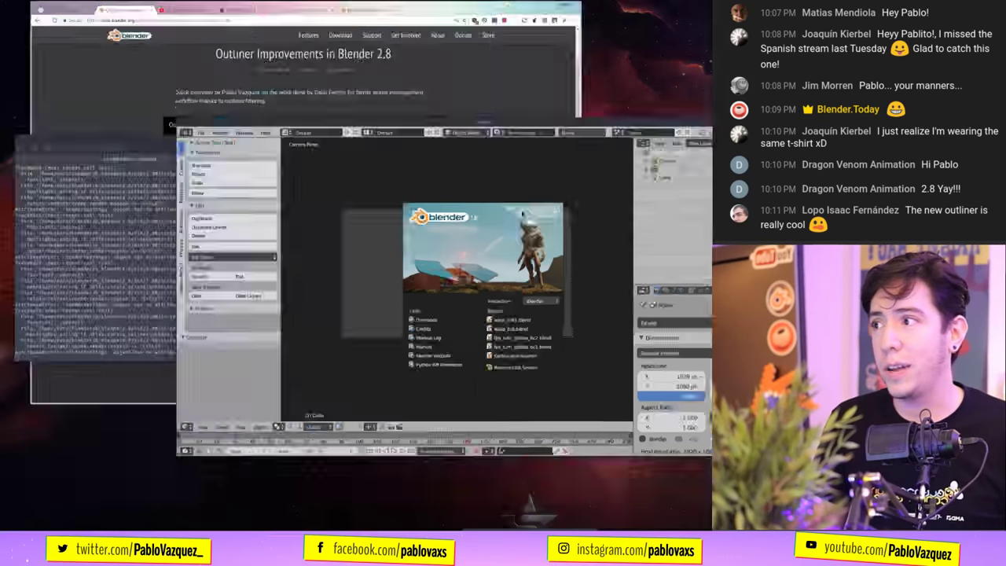
pyautogui.click(342, 157)
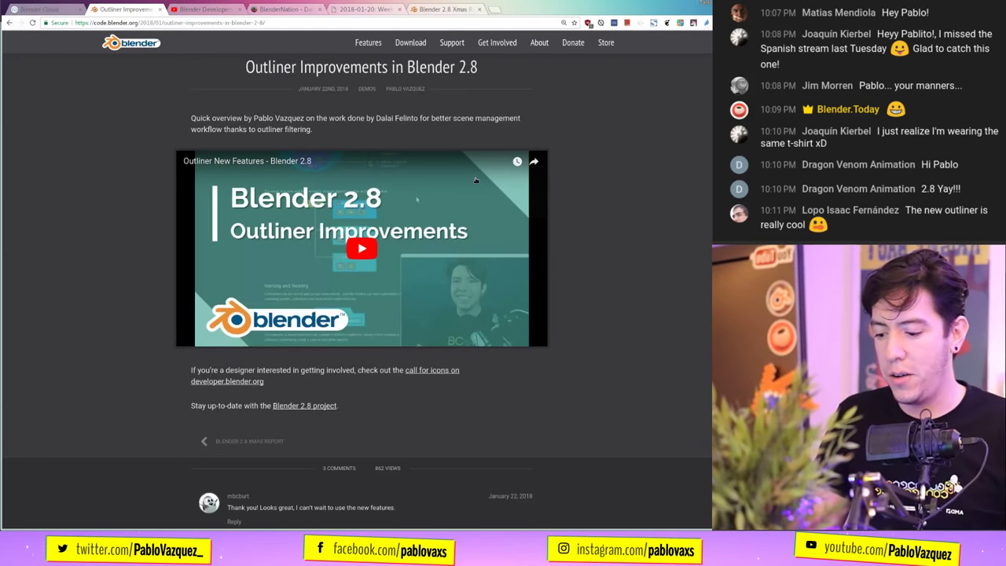
pyautogui.hotkey('ctrl', 't')
# - Go to builder.blender.org and open its latest builds download page
pyautogui.write('builder.blender.org')
pyautogui.press('Return')
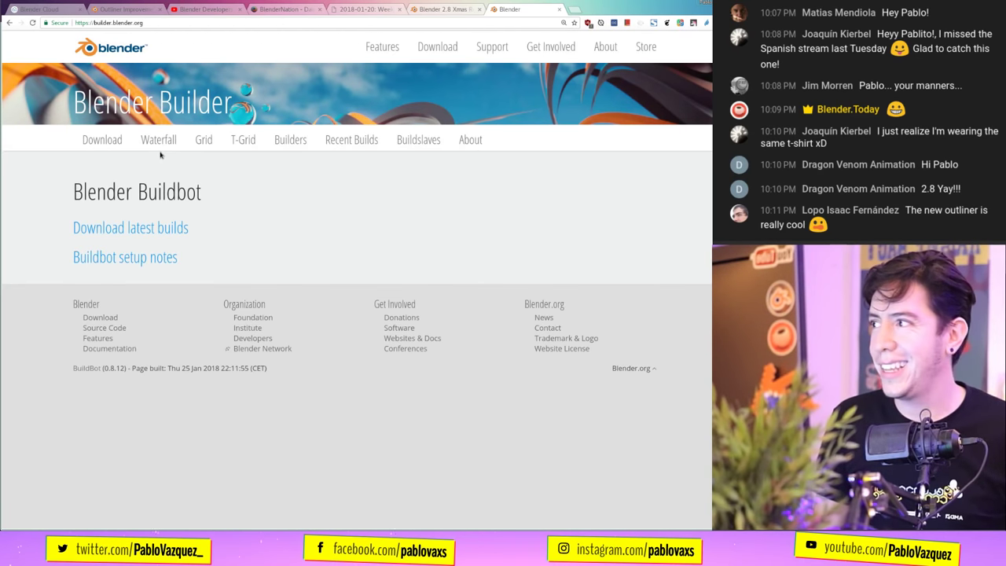
pyautogui.click(104, 142)
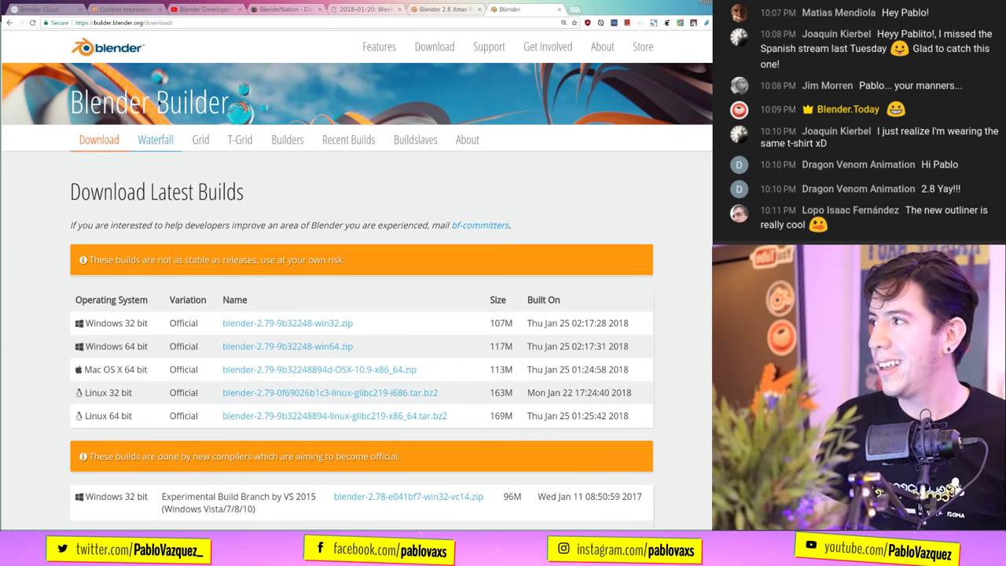
# - From blender.org/download, open Latest Experimental Builds and scroll to the 2.8 builds
pyautogui.click(422, 58)
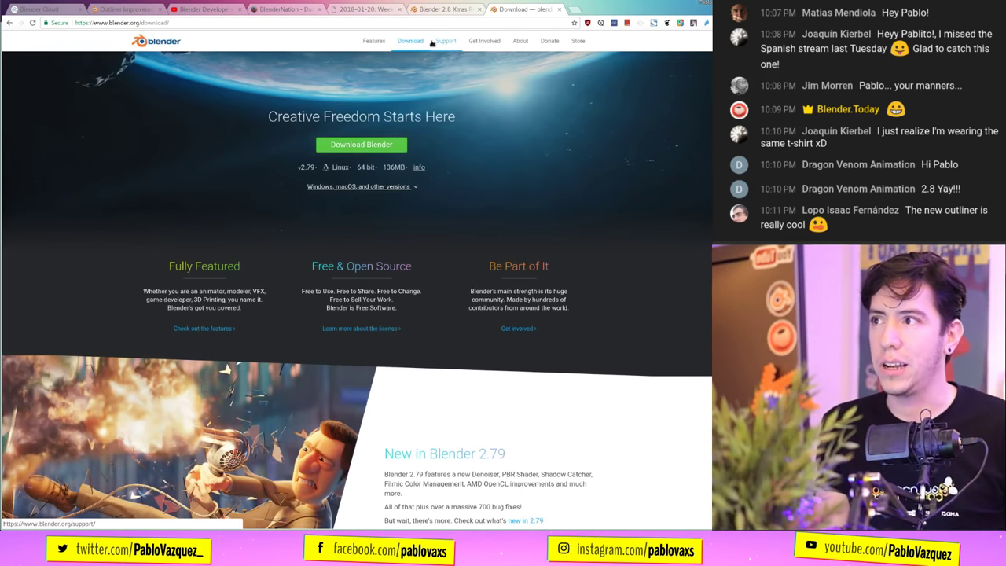
pyautogui.scroll(-5, 413, 259)
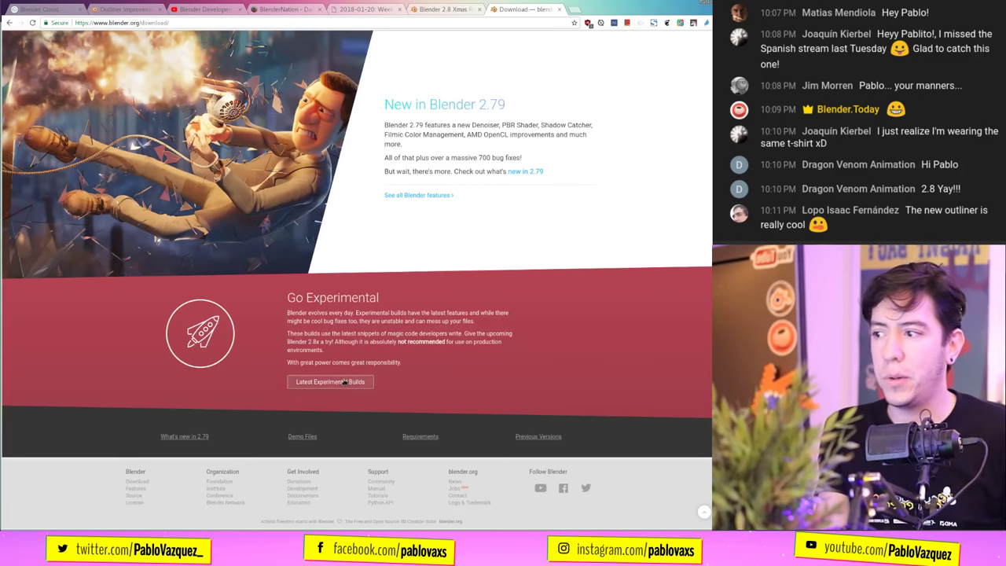
pyautogui.keyDown('ctrl'); pyautogui.scroll(1, 364, 403); pyautogui.keyUp('ctrl')
pyautogui.scroll(-1, 364, 404)
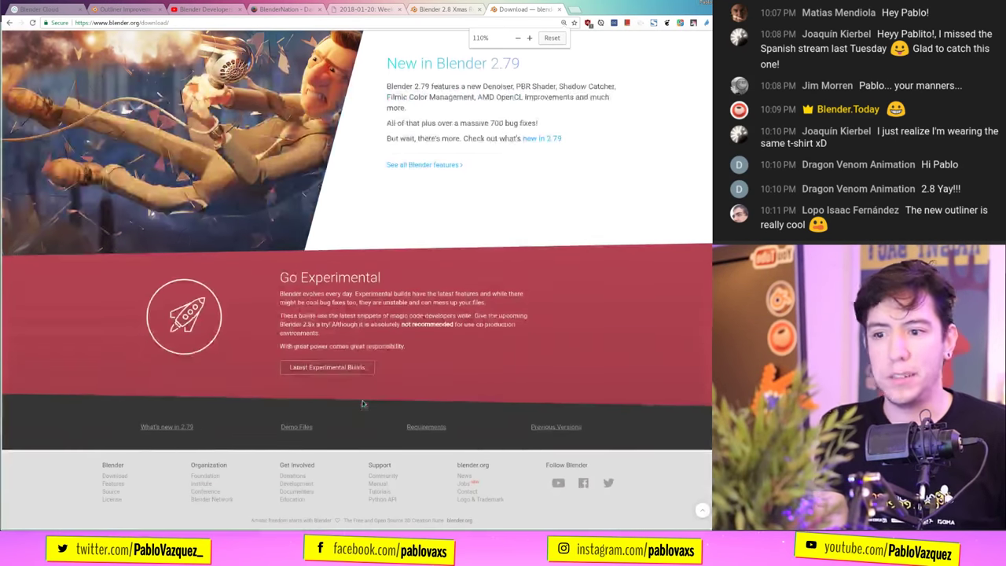
pyautogui.click(323, 375)
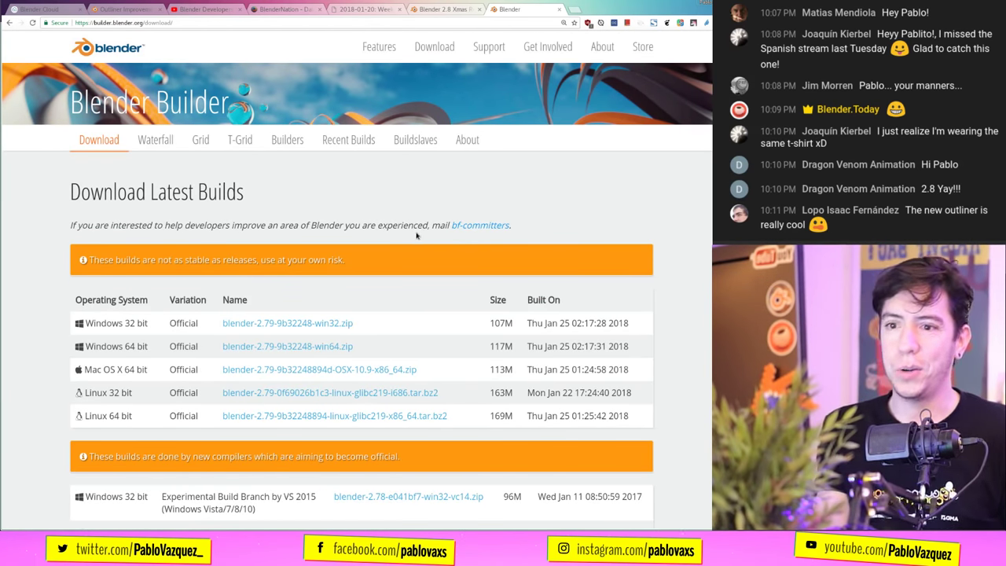
pyautogui.scroll(-3, 417, 235)
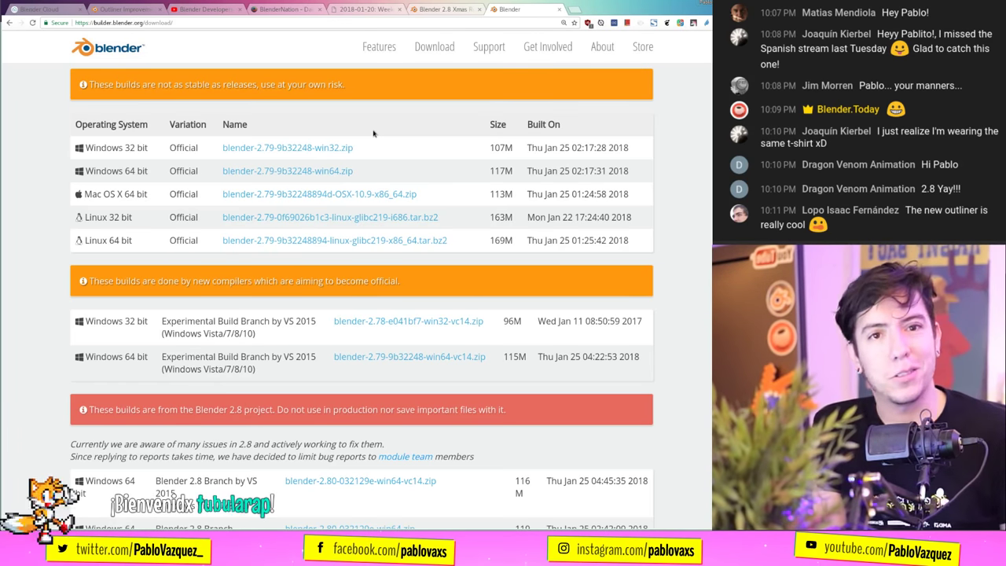
pyautogui.scroll(-1, 373, 134)
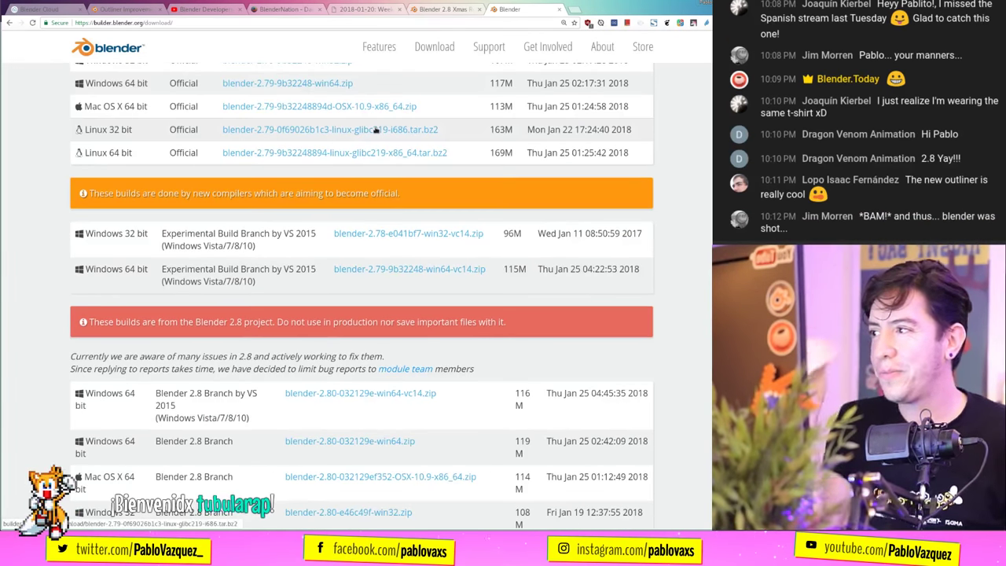
pyautogui.scroll(-2, 404, 259)
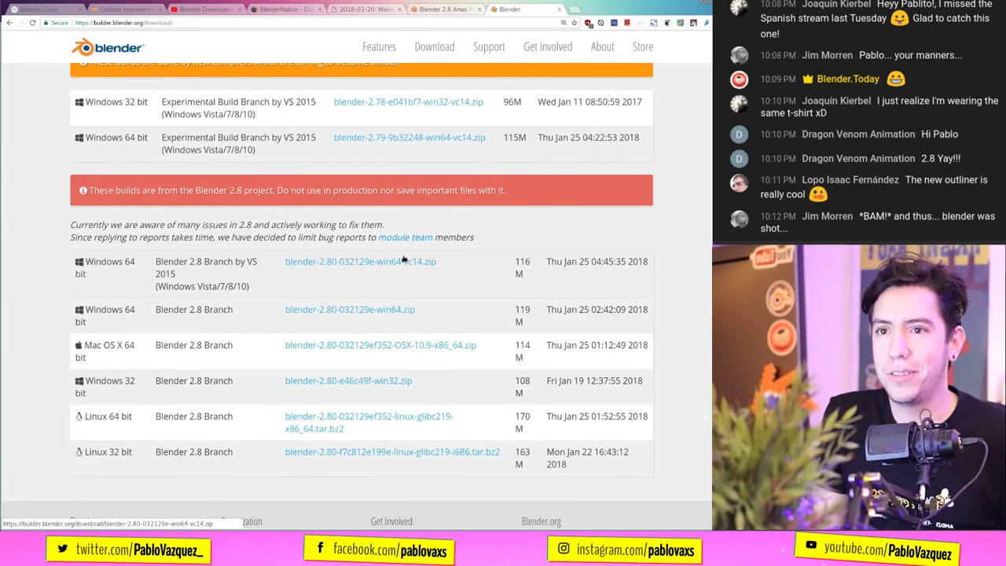
pyautogui.scroll(-1, 403, 259)
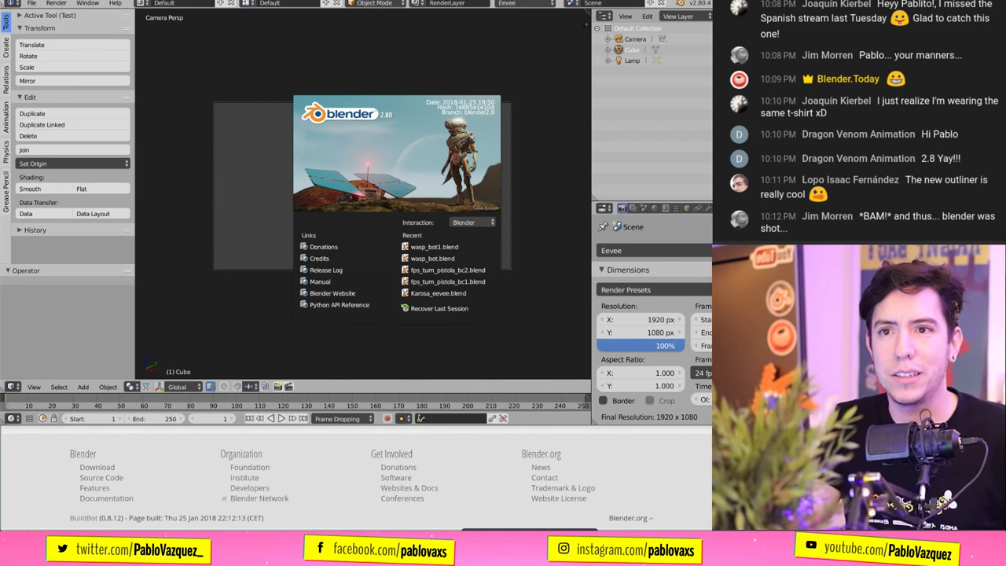
# - Dismiss Blender's splash screen, show recent files, then open a new Chrome tab
pyautogui.click(395, 146)
pyautogui.hotkey('ctrl', 'shift', 'o')
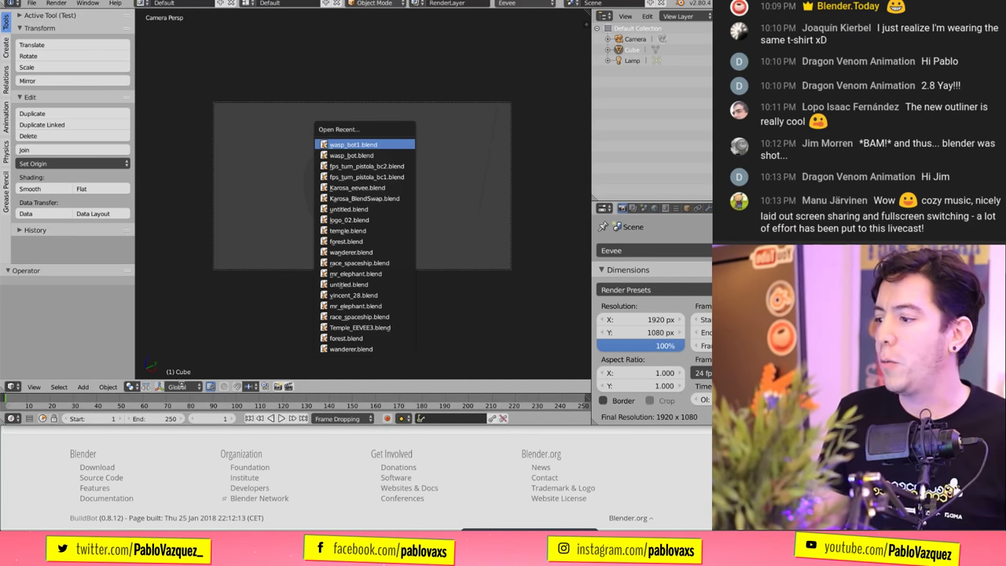
pyautogui.click(192, 442)
pyautogui.hotkey('ctrl', 't')
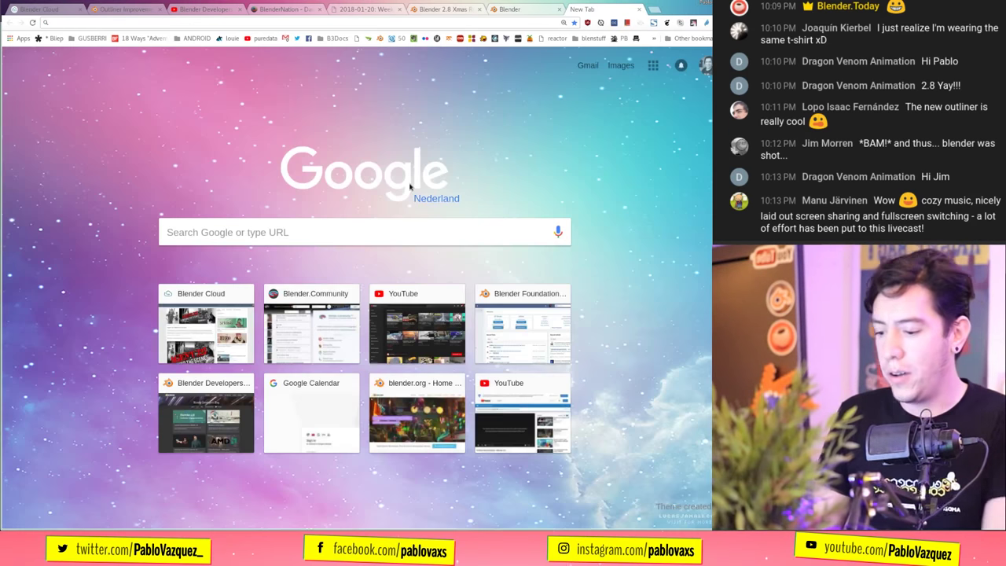
# - Load the blender.org homepage in Chrome
pyautogui.write('builder')
pyautogui.press('BackSpace')
pyautogui.press('BackSpace')
pyautogui.press('BackSpace')
pyautogui.press('BackSpace')
pyautogui.press('BackSpace')
pyautogui.press('BackSpace')
pyautogui.press('BackSpace')
pyautogui.press('BackSpace')
pyautogui.write('blender.org')
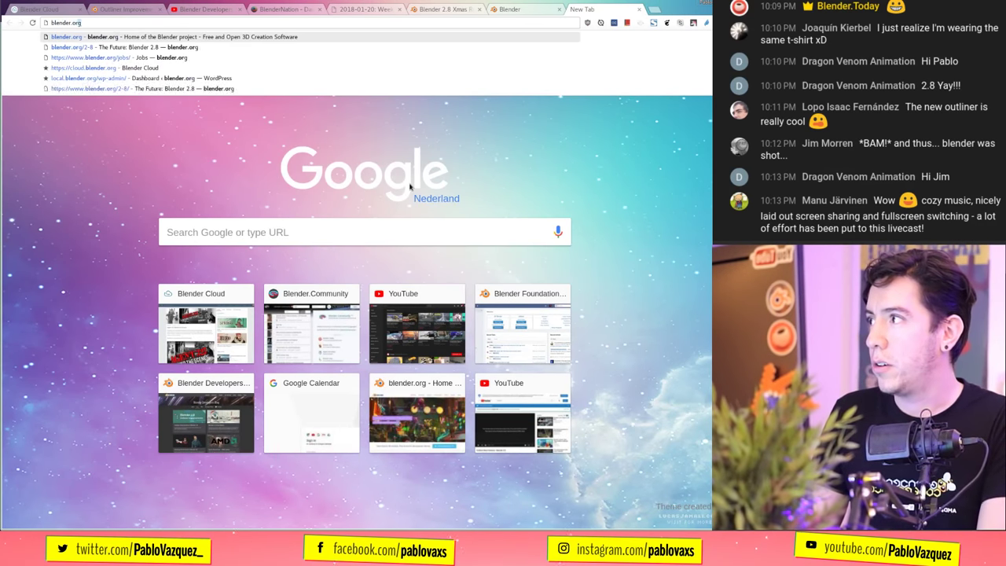
pyautogui.press('Return')
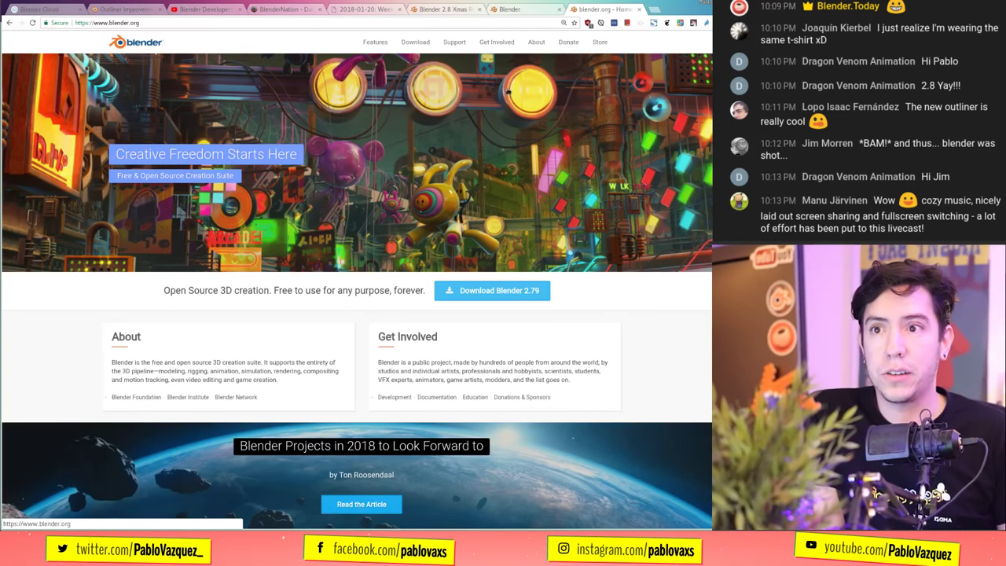
# - Scroll down to Blender.org News and open 'The Future: Blender 2.8' article
pyautogui.scroll(-2, 388, 235)
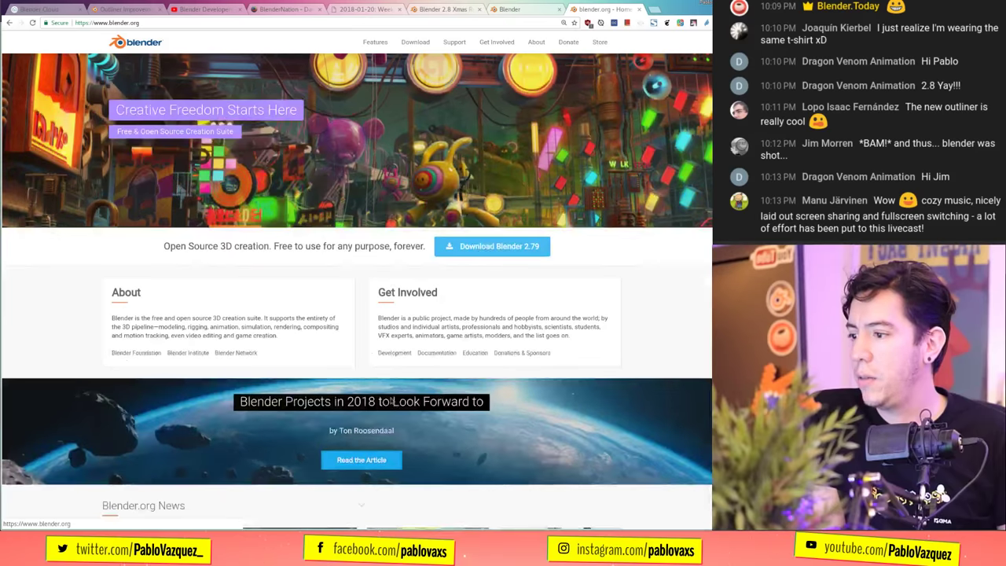
pyautogui.scroll(-1, 306, 412)
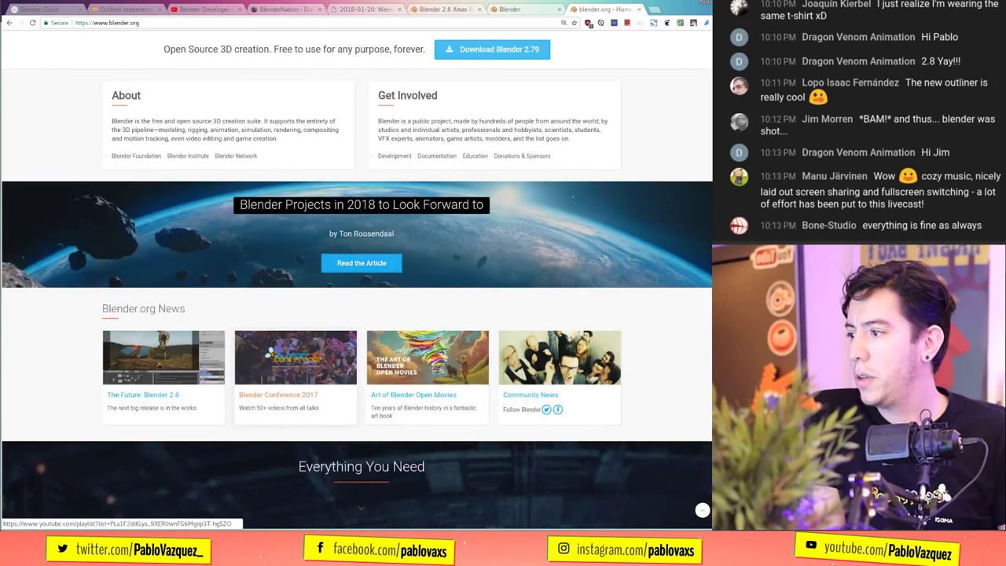
pyautogui.scroll(-1, 161, 366)
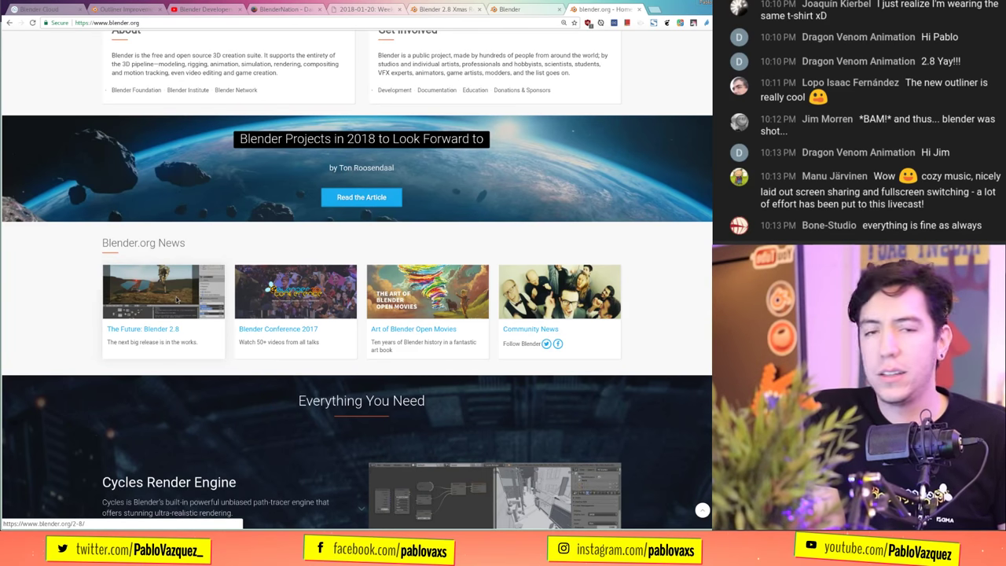
pyautogui.click(176, 299)
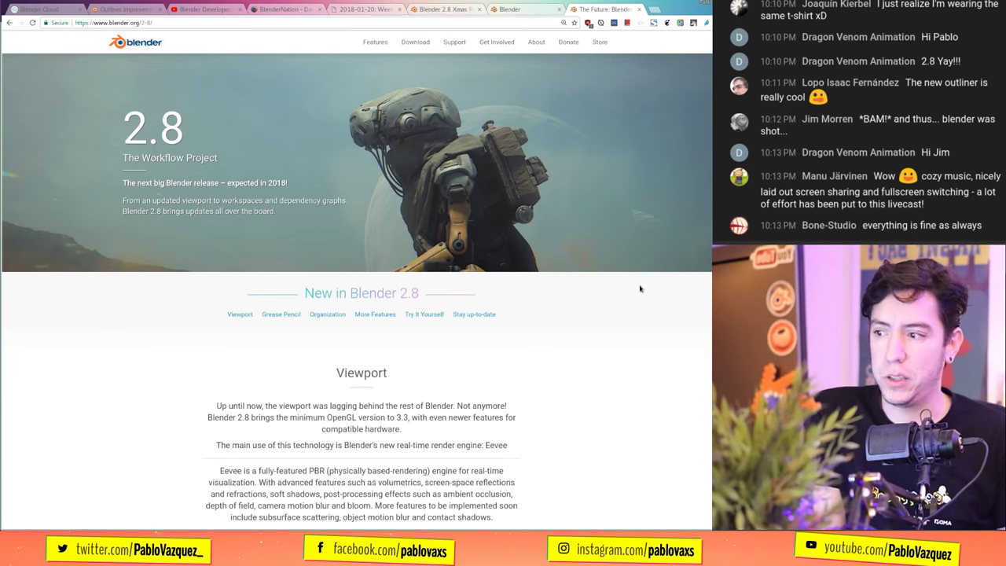
# - Zoom the Blender 2.8 page in and scroll down to the Try It Yourself demo file grid
pyautogui.hotkey('ctrl', '+')
pyautogui.scroll(-3, 616, 289)
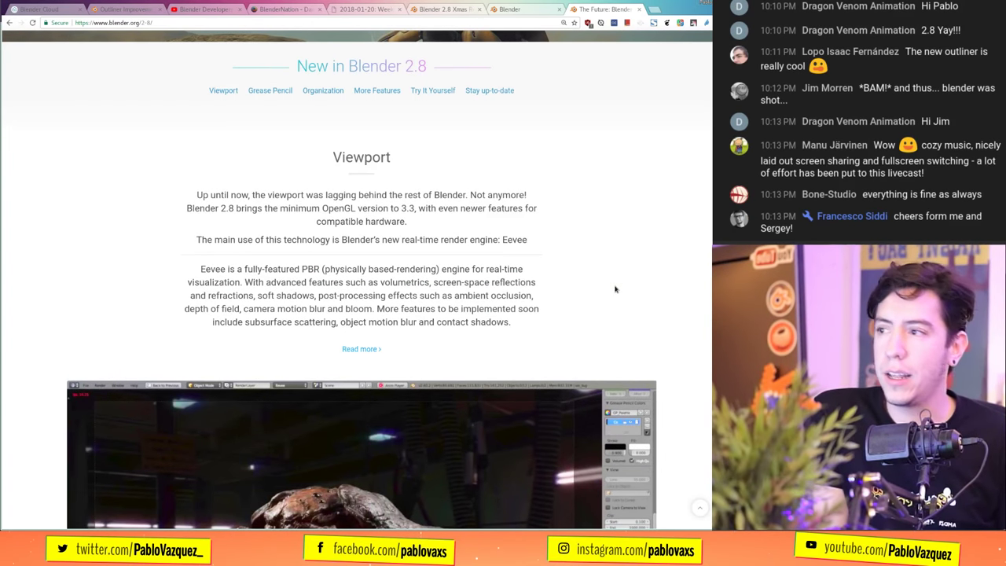
pyautogui.scroll(-2, 615, 289)
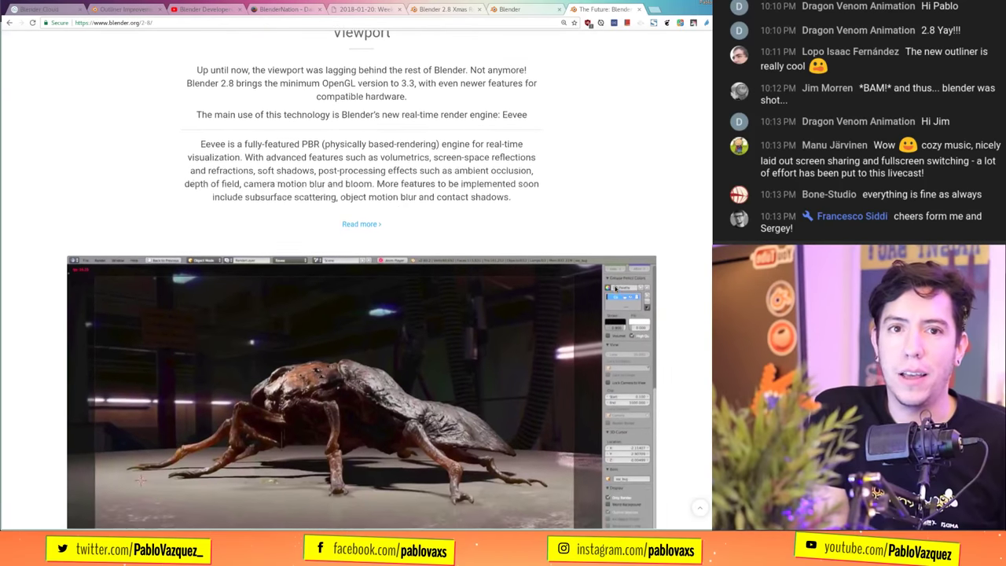
pyautogui.scroll(-2, 615, 289)
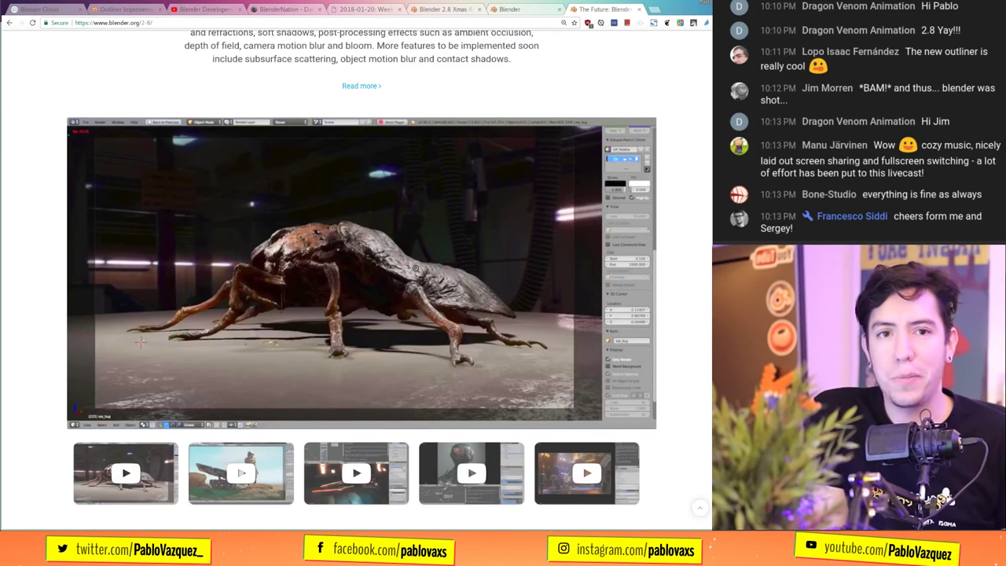
pyautogui.scroll(-2, 415, 268)
pyautogui.scroll(1, 415, 268)
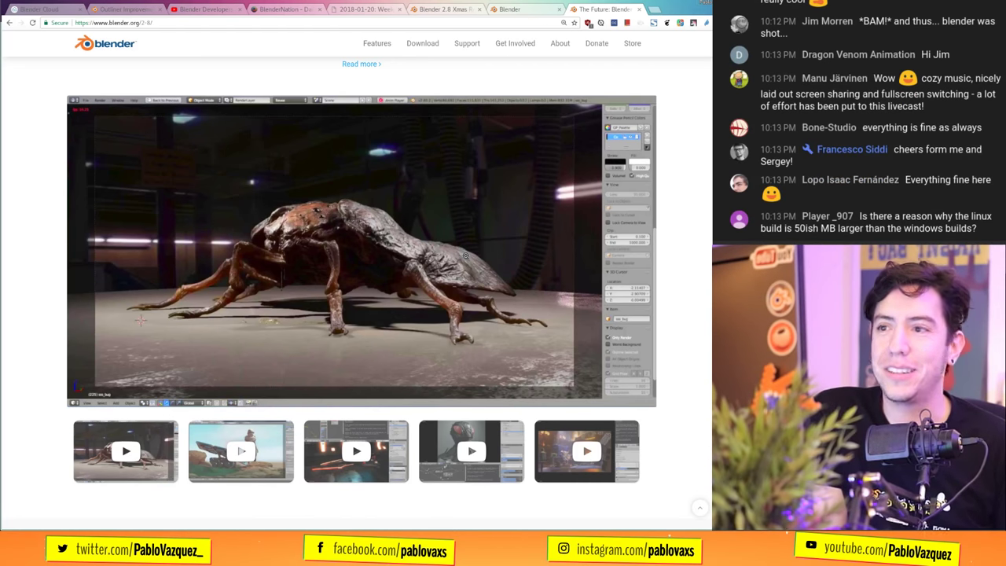
pyautogui.scroll(-1, 460, 256)
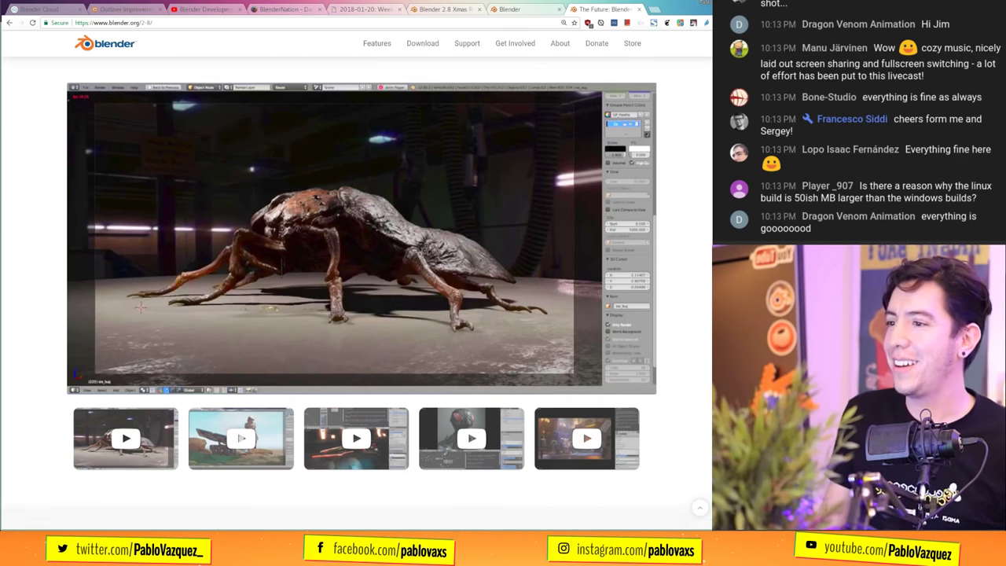
pyautogui.scroll(-1, 406, 245)
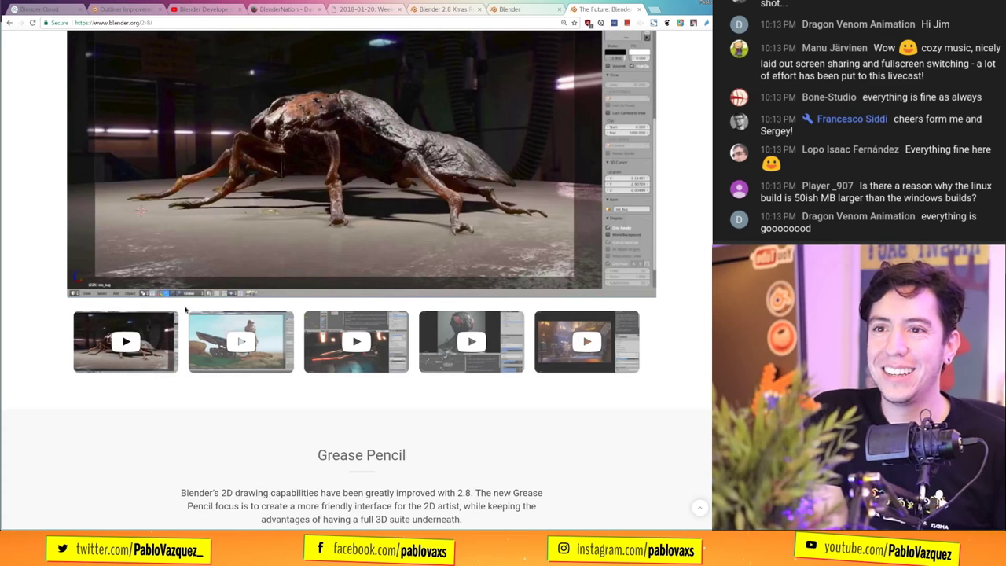
pyautogui.scroll(-4, 308, 386)
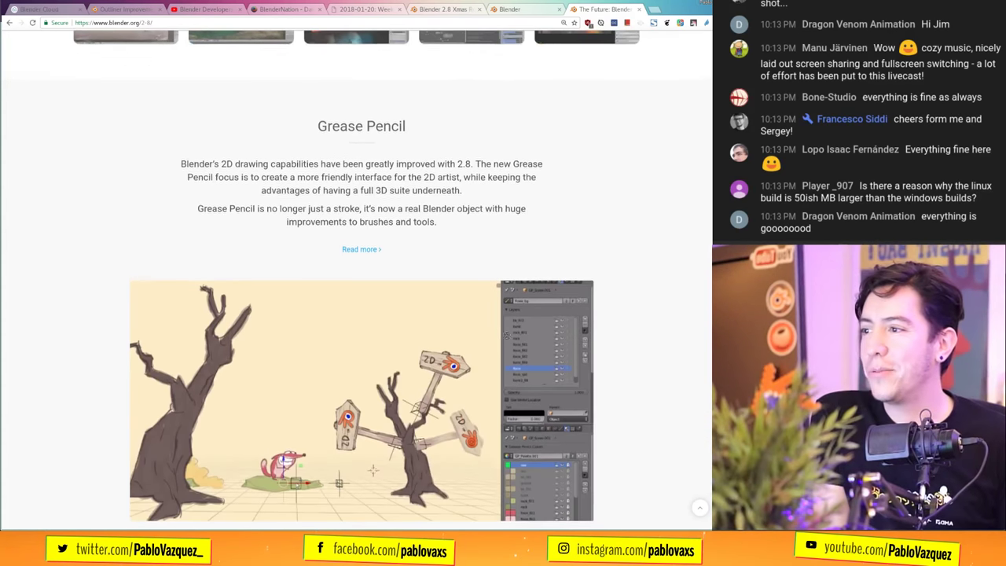
pyautogui.scroll(-2, 506, 335)
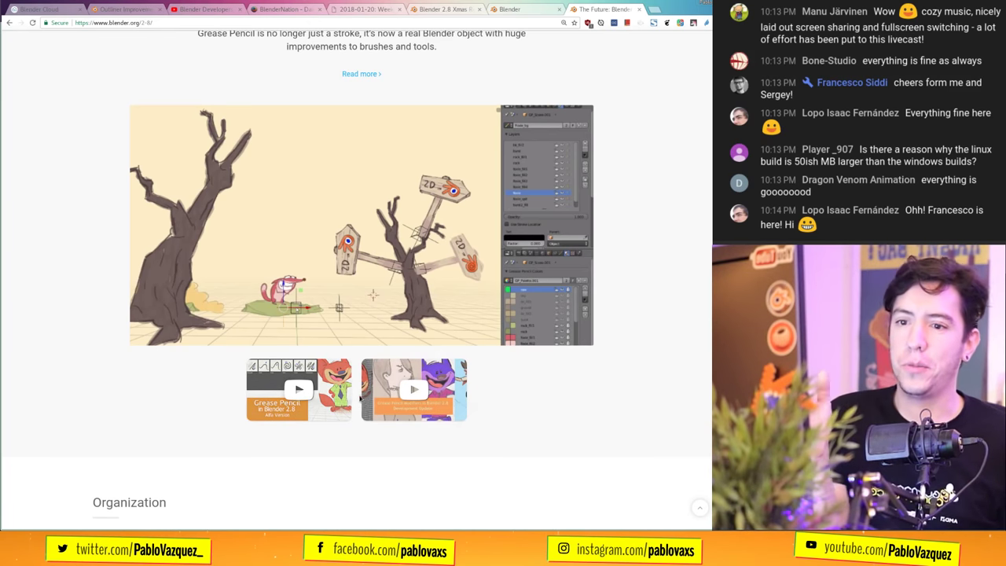
pyautogui.scroll(-10, 350, 391)
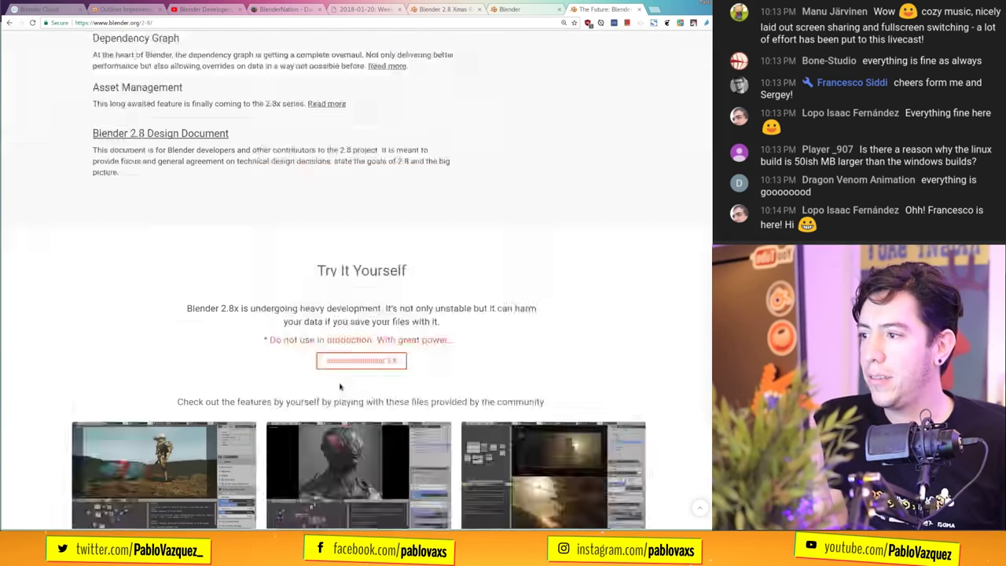
pyautogui.scroll(-3, 339, 386)
pyautogui.scroll(2, 304, 128)
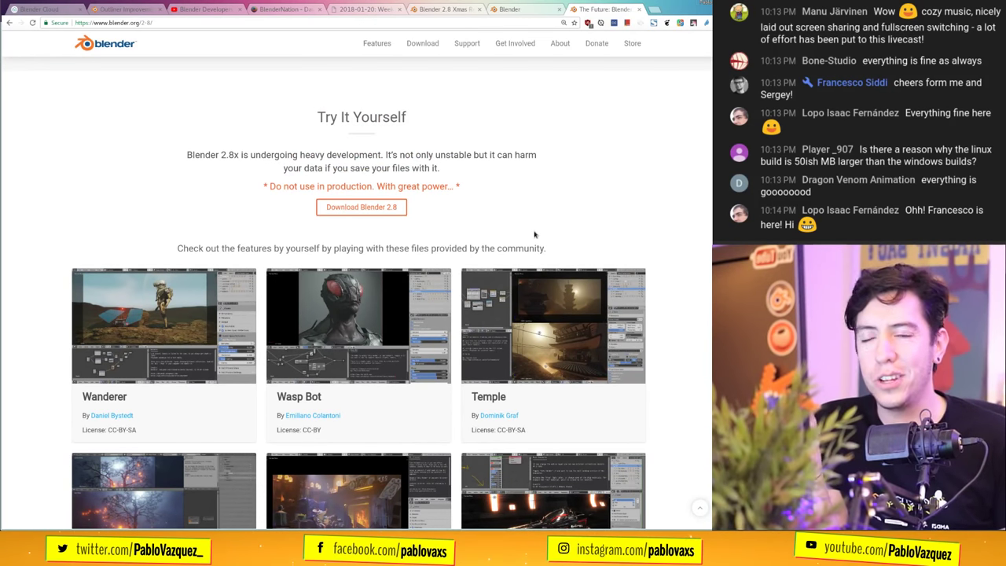
pyautogui.scroll(-2, 535, 233)
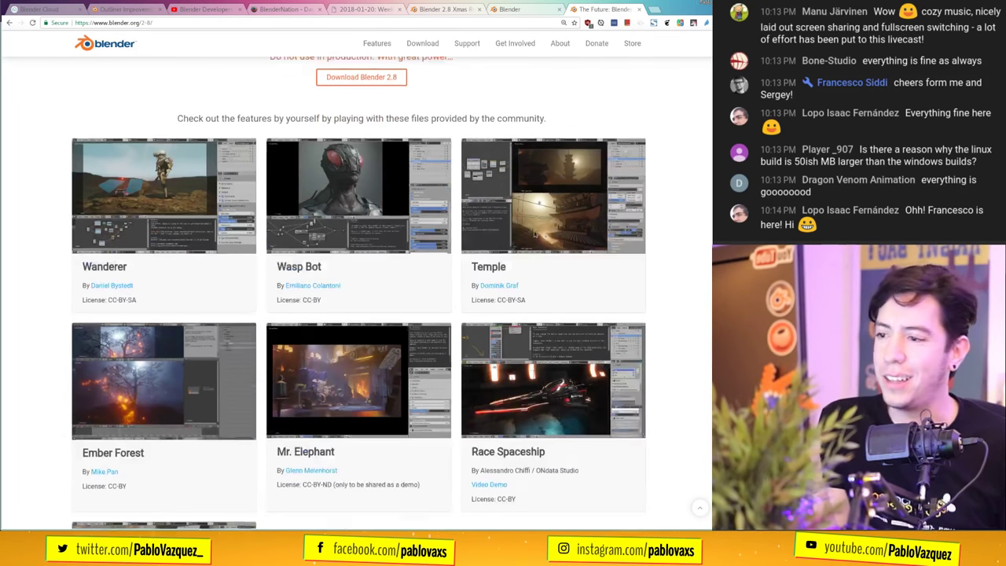
pyautogui.scroll(-2, 298, 239)
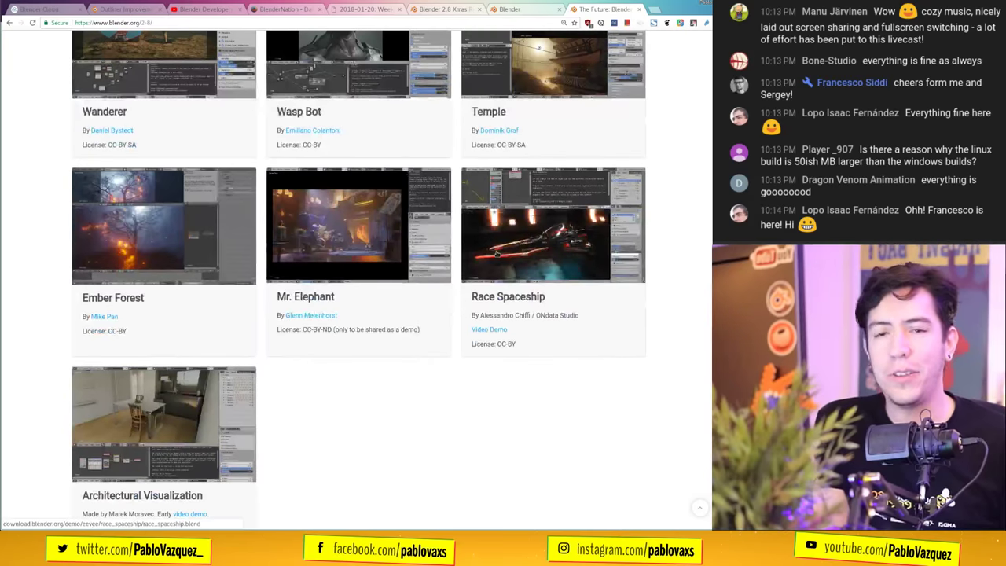
pyautogui.scroll(2, 397, 196)
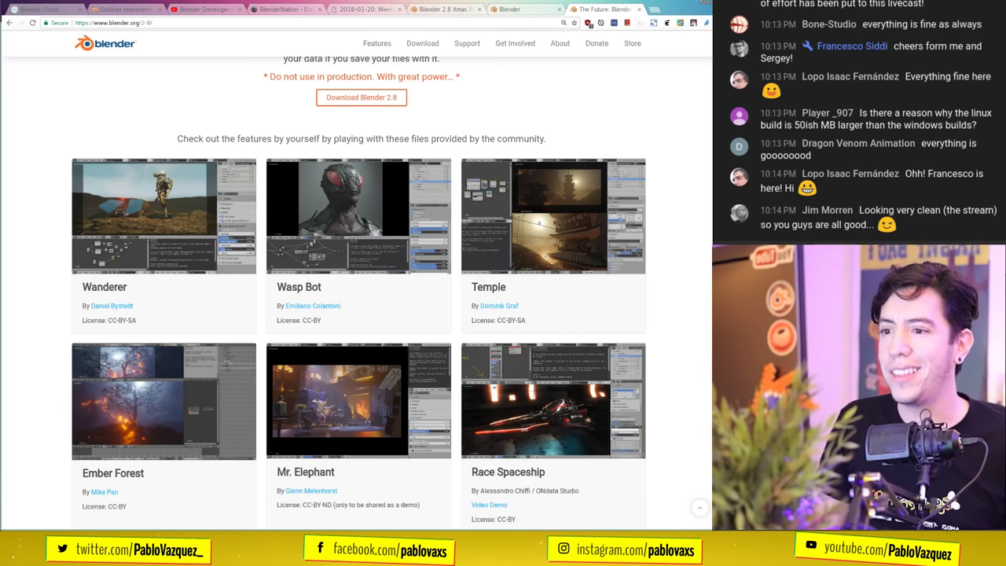
pyautogui.scroll(15, 702, 158)
pyautogui.scroll(-10, 702, 159)
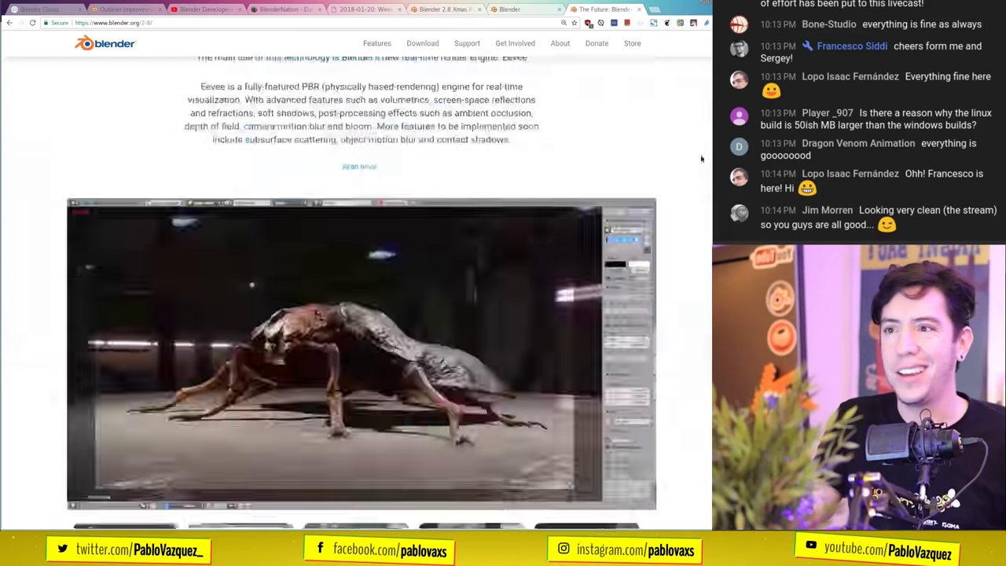
pyautogui.scroll(-12, 702, 159)
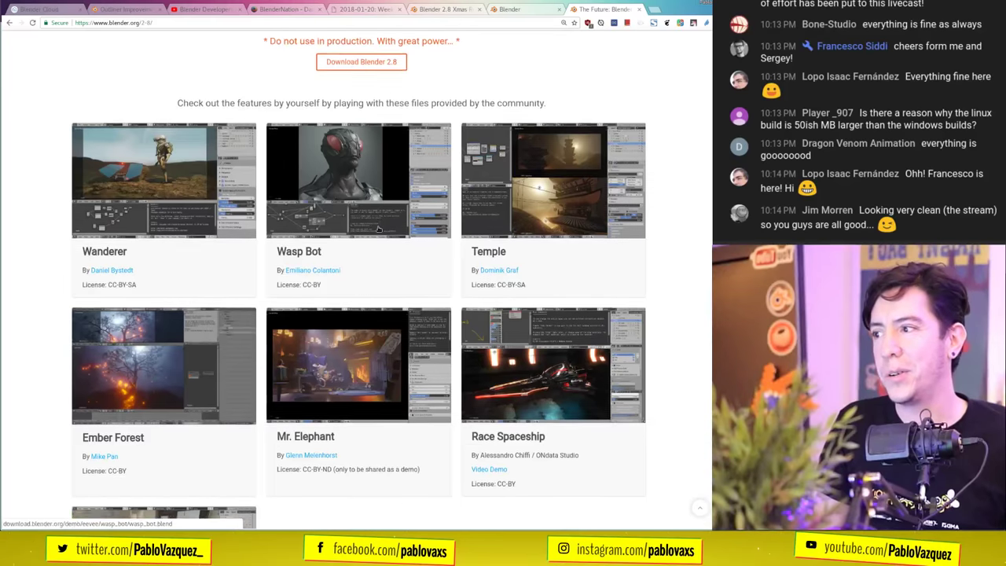
pyautogui.scroll(-1, 378, 228)
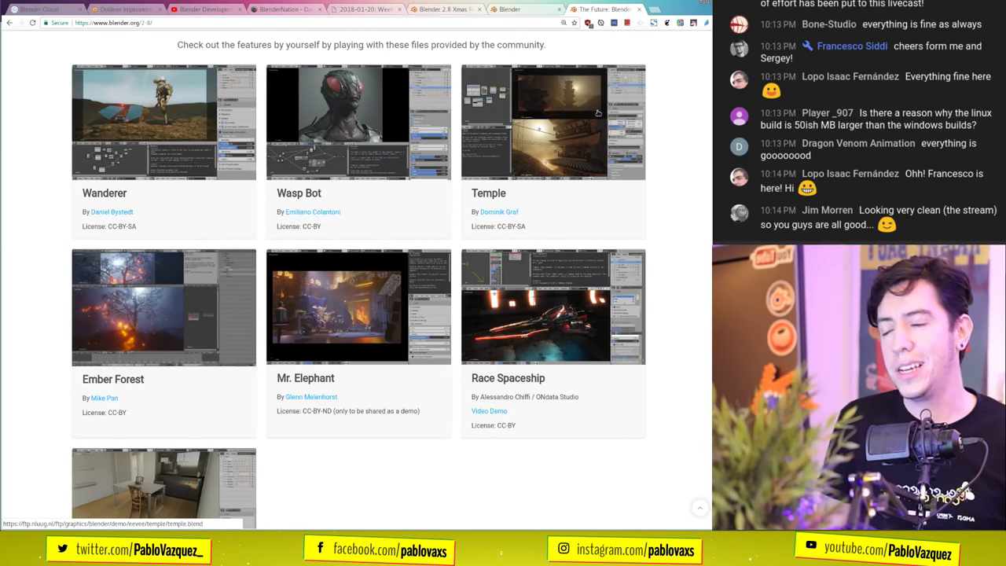
# - Bring Wasp Bot forward, orbit to a frontal view of the head, and make the 3D view taller
pyautogui.hotkey('alt', 'Tab')
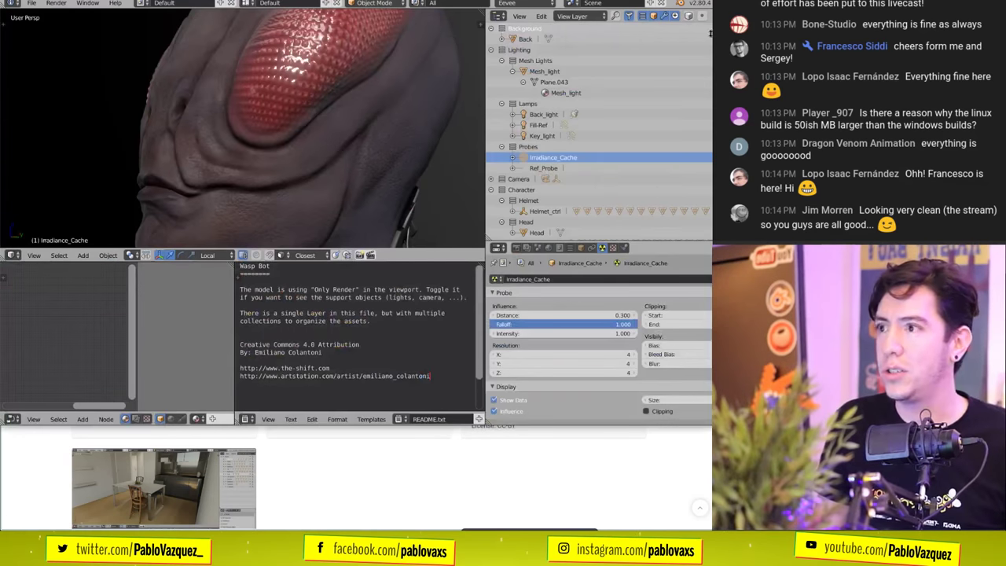
pyautogui.scroll(-5, 353, 176)
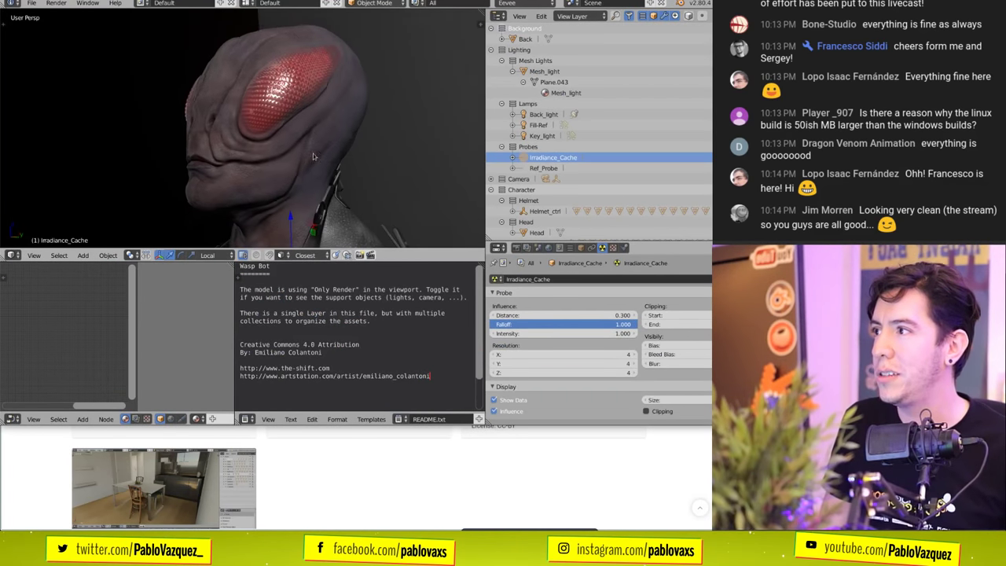
pyautogui.moveTo(313, 153)
pyautogui.mouseDown(button='middle')
pyautogui.moveTo(342, 152)
pyautogui.moveTo(316, 148)
pyautogui.moveTo(326, 144)
pyautogui.mouseUp(button='middle')
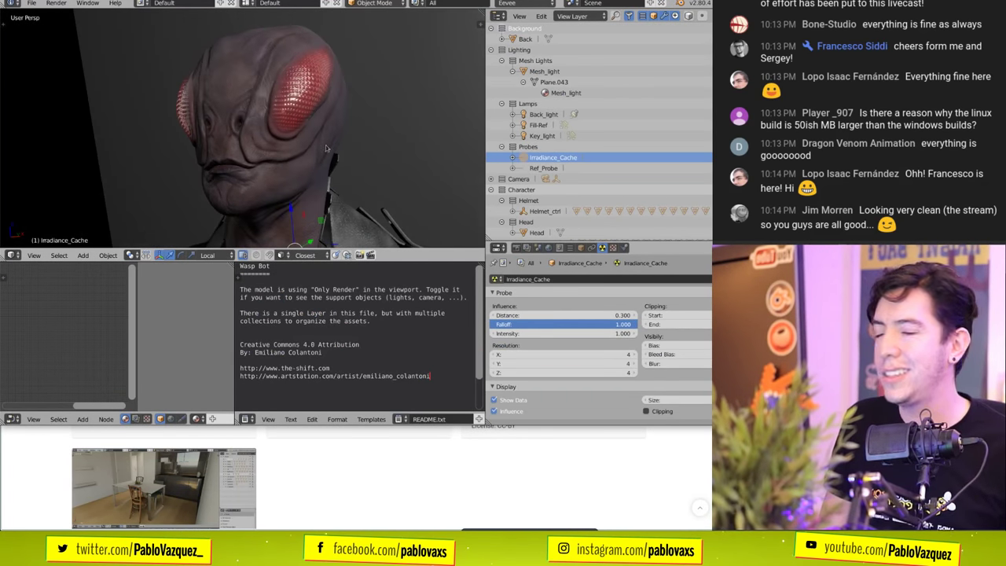
pyautogui.scroll(4, 325, 145)
pyautogui.scroll(-3, 371, 143)
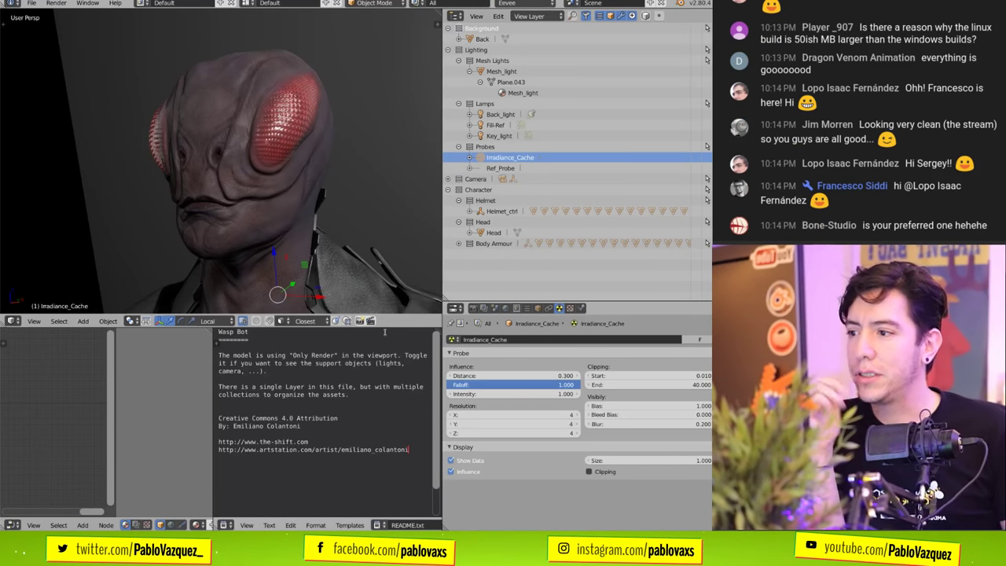
pyautogui.moveTo(384, 316); pyautogui.dragTo(386, 373)
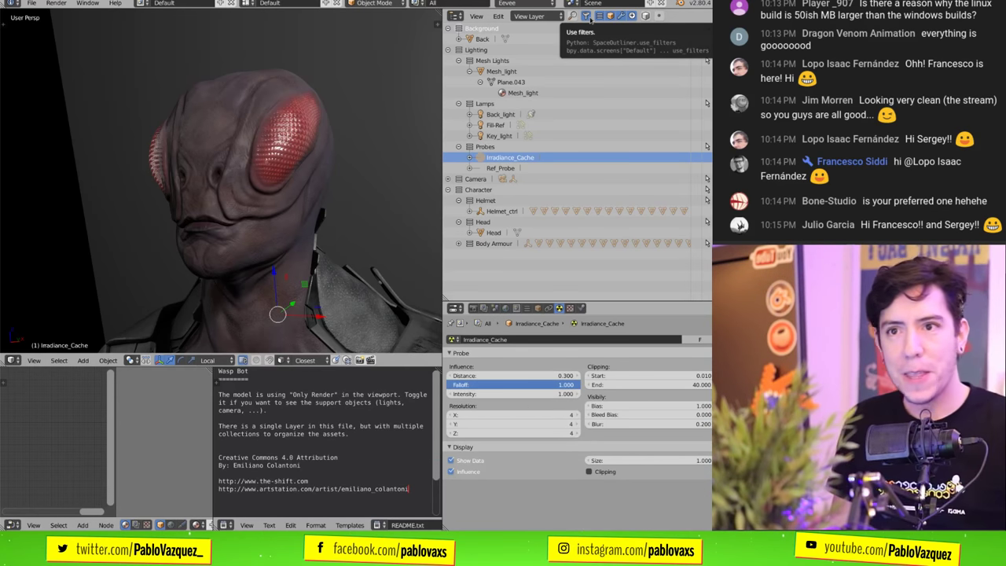
# - Hide the outliner filter options and replace Wasp Bot with a new default file
pyautogui.click(489, 29)
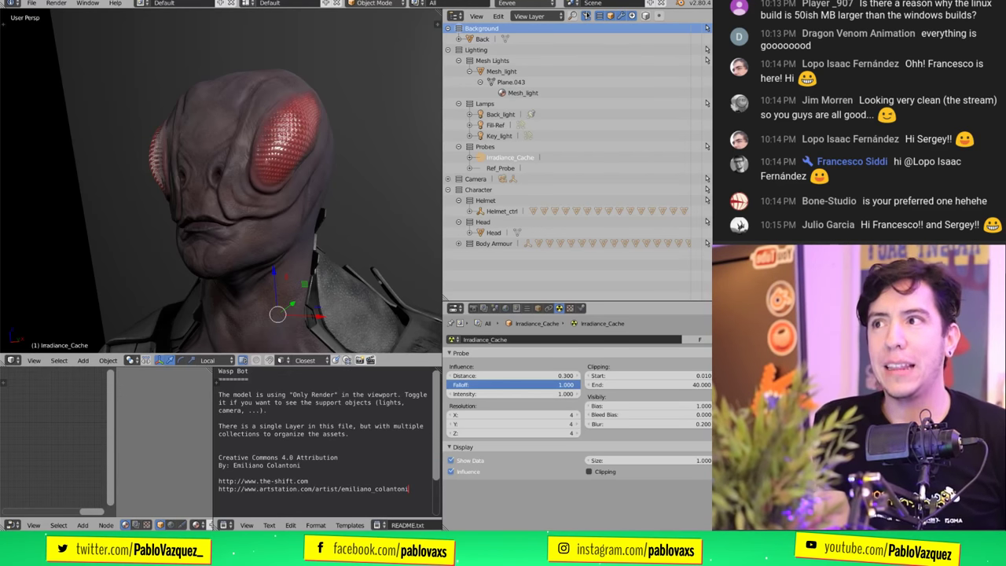
pyautogui.click(585, 16)
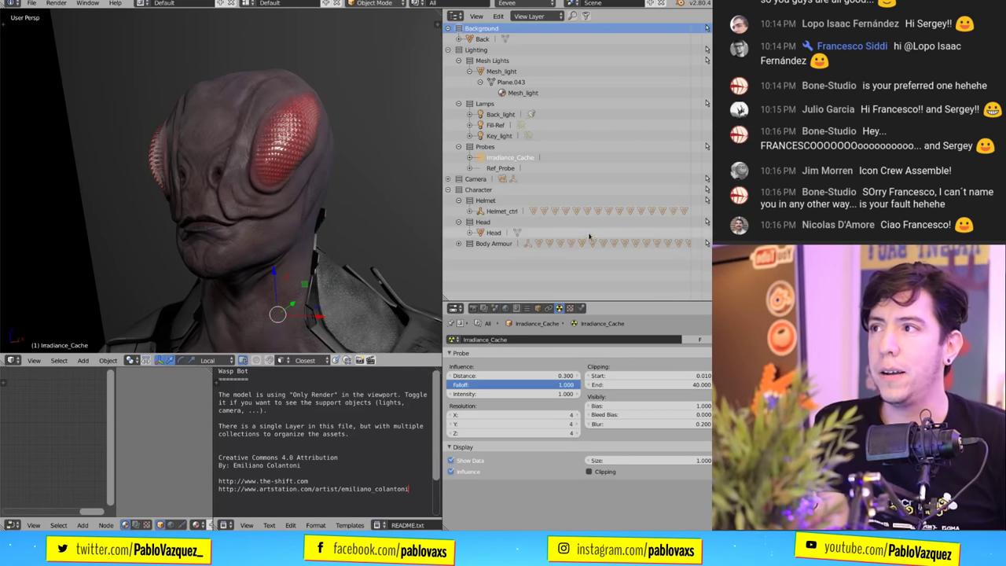
pyautogui.hotkey('ctrl', 'n')
pyautogui.click(349, 166)
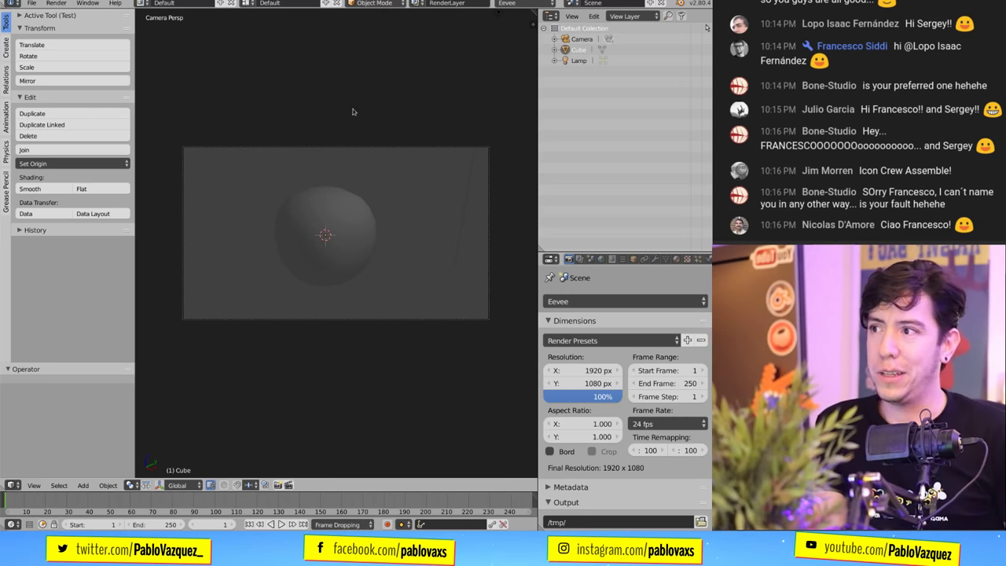
# - Restore Blender's factory settings and widen the properties area
pyautogui.click(31, 3)
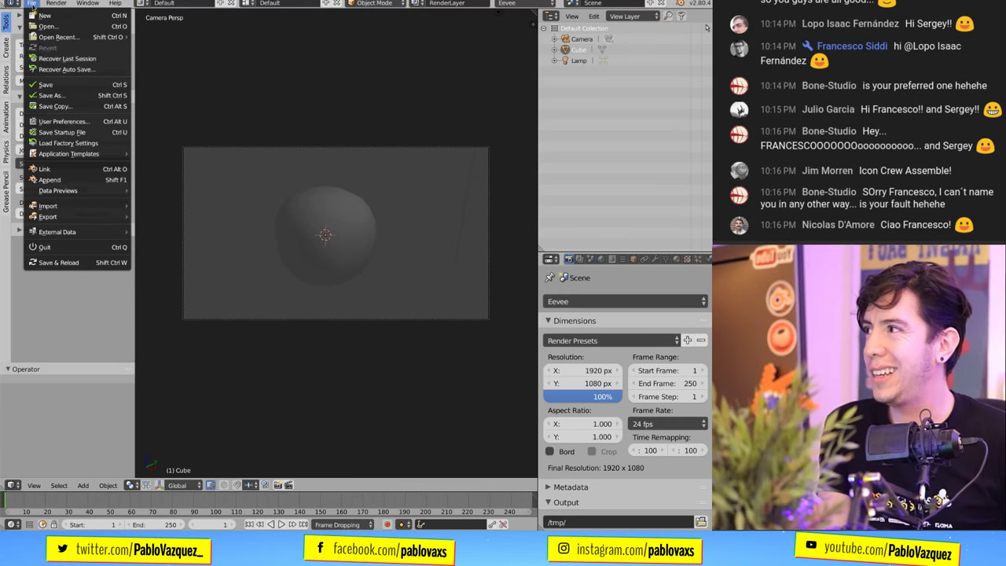
pyautogui.click(86, 144)
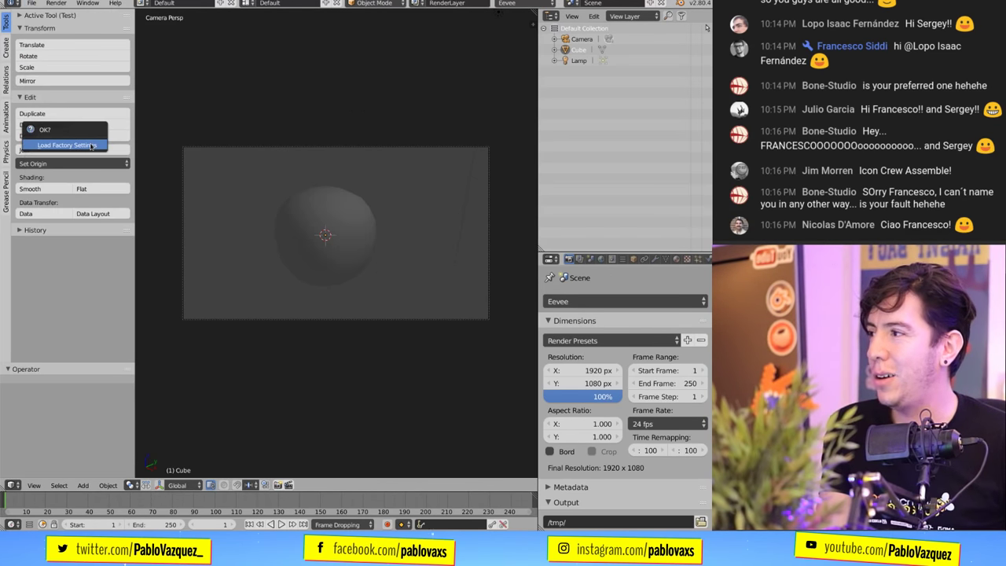
pyautogui.click(91, 145)
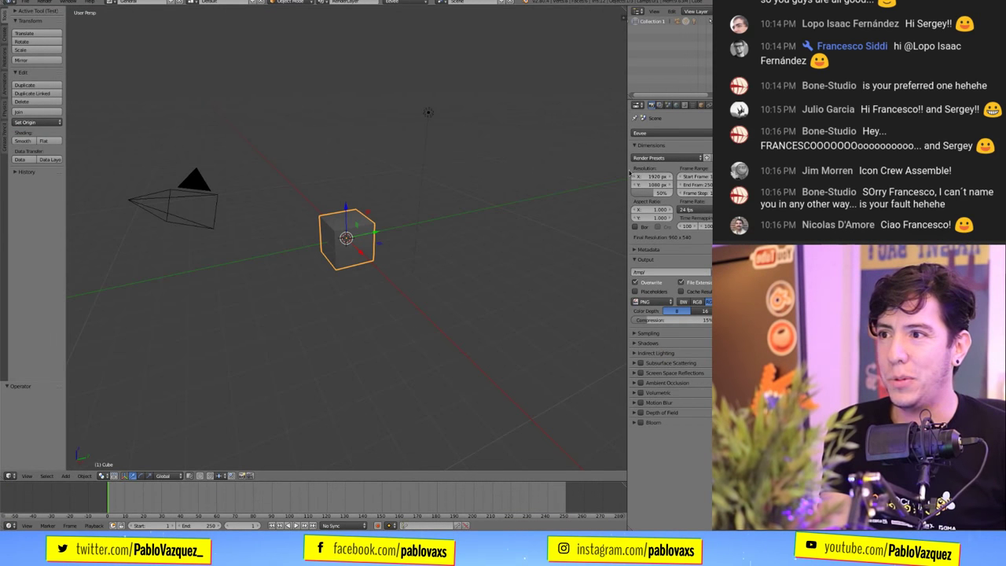
pyautogui.moveTo(627, 172); pyautogui.dragTo(443, 169)
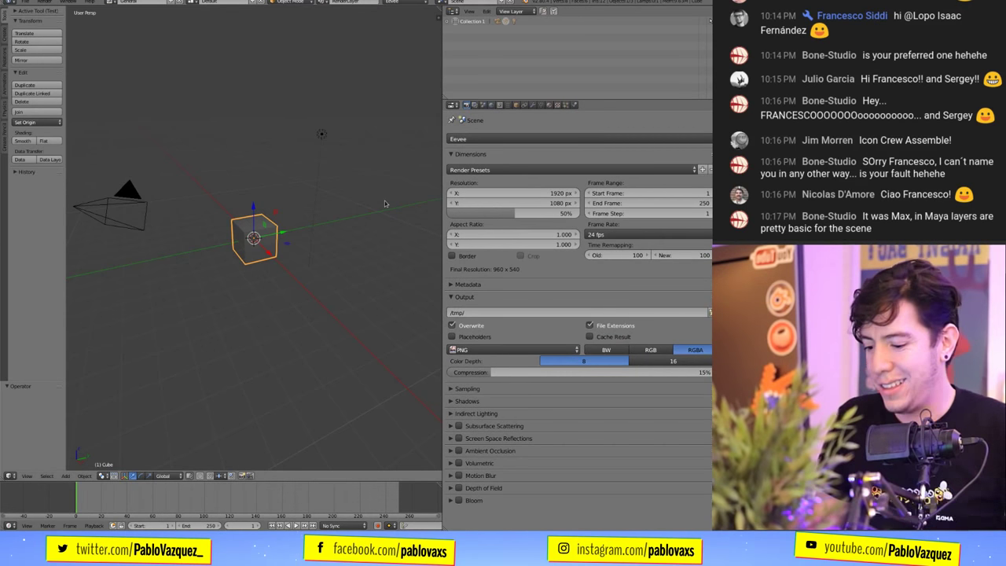
# - Set the interface scale to 1.5 in User Preferences and give the outliner more height
pyautogui.hotkey('ctrl', 'alt', 'u')
pyautogui.click(246, 121)
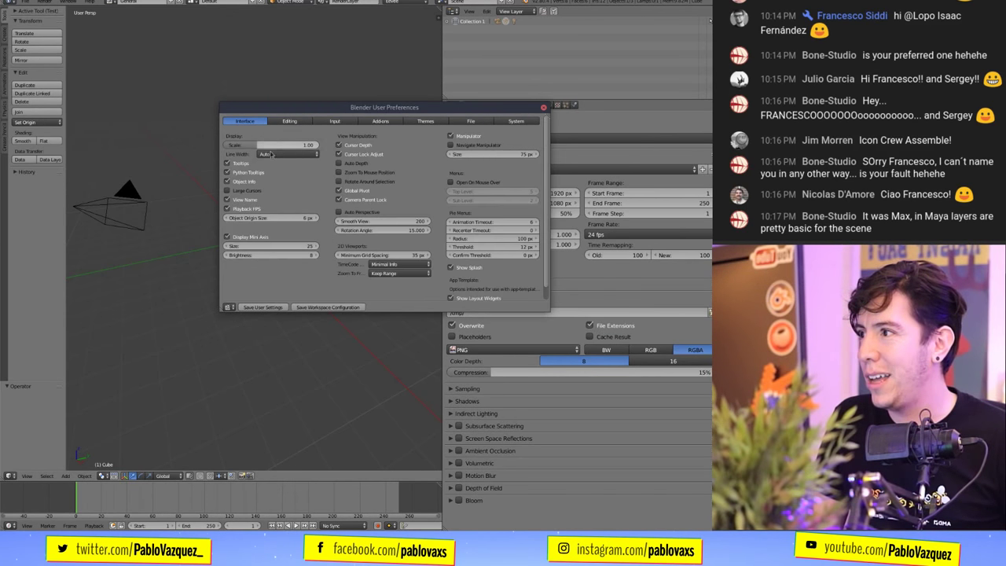
pyautogui.click(267, 148)
pyautogui.write('1.5')
pyautogui.press('Return')
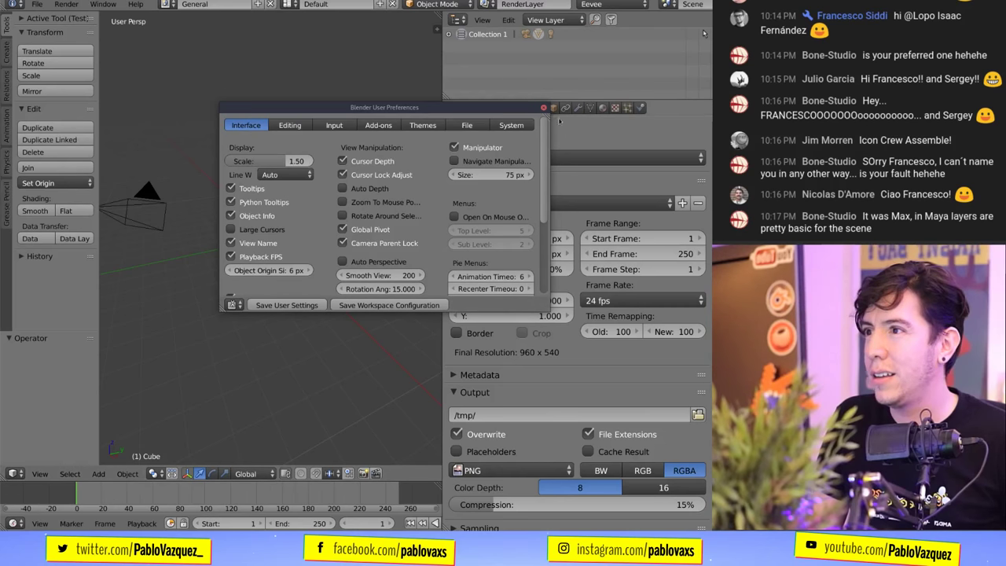
pyautogui.click(544, 108)
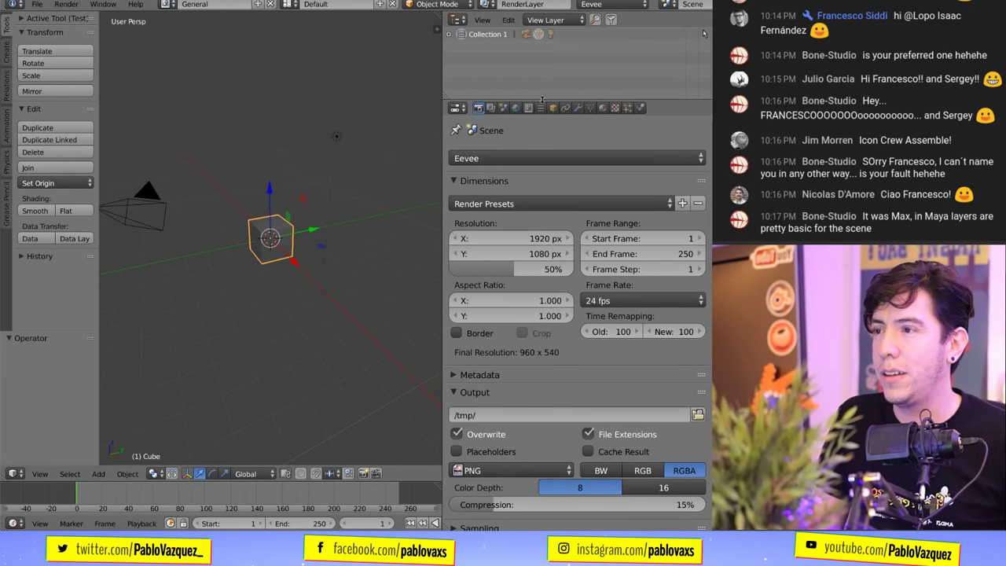
pyautogui.moveTo(544, 102); pyautogui.dragTo(560, 153)
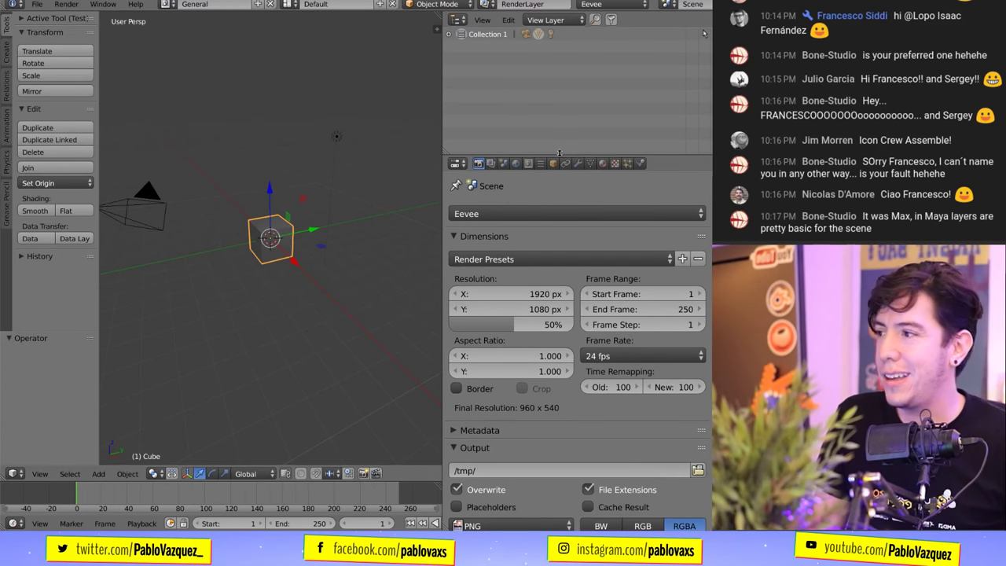
pyautogui.scroll(5, 348, 259)
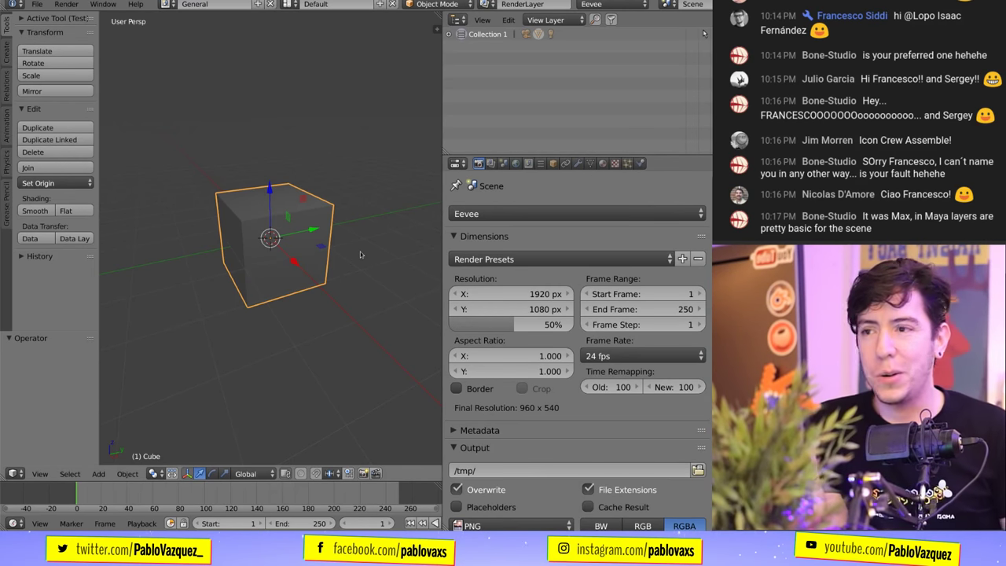
# - Expand Collection 1, make the Lamp active, and turn off collection display in the outliner filter
pyautogui.moveTo(364, 255); pyautogui.dragTo(375, 239, button='middle')
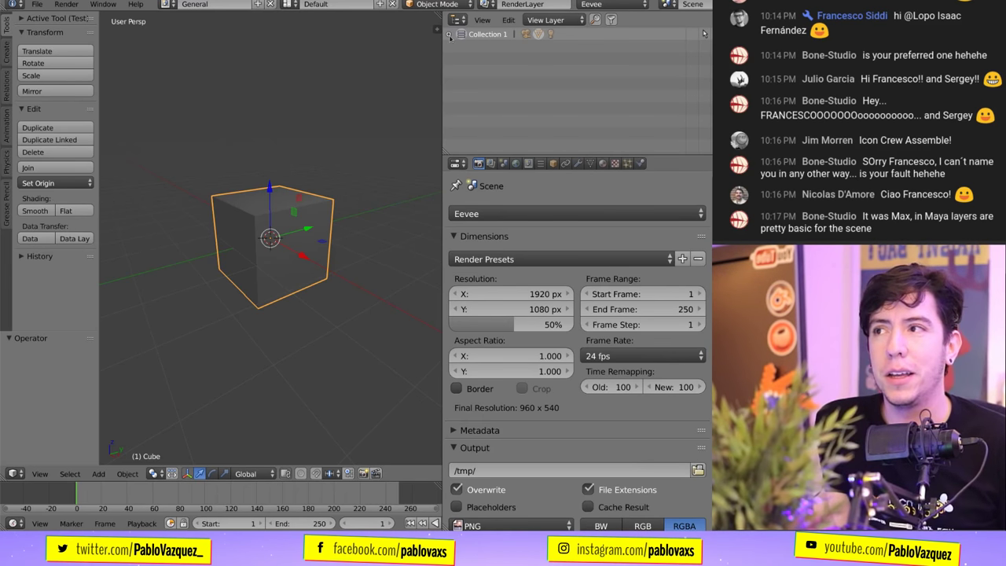
pyautogui.click(449, 34)
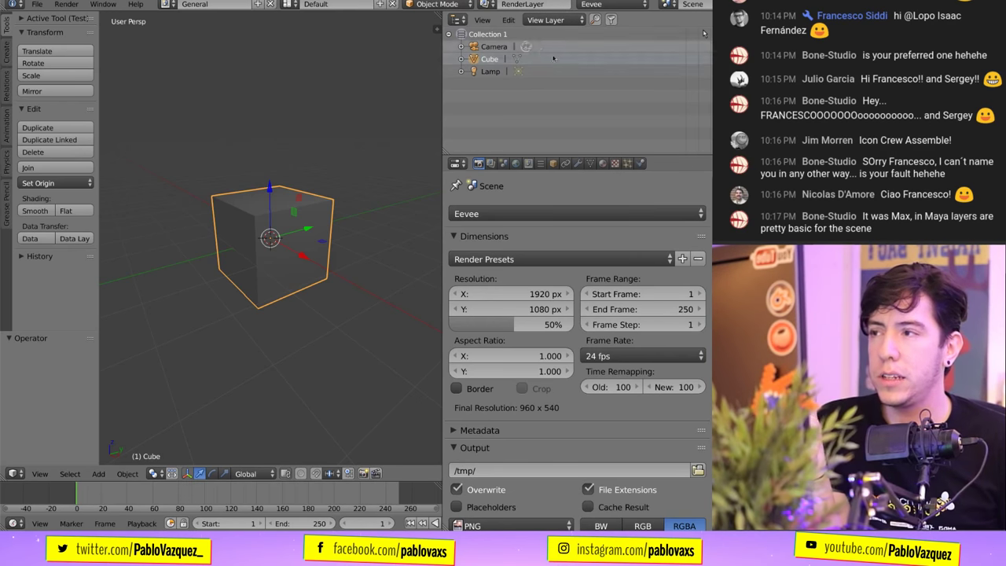
pyautogui.click(503, 72)
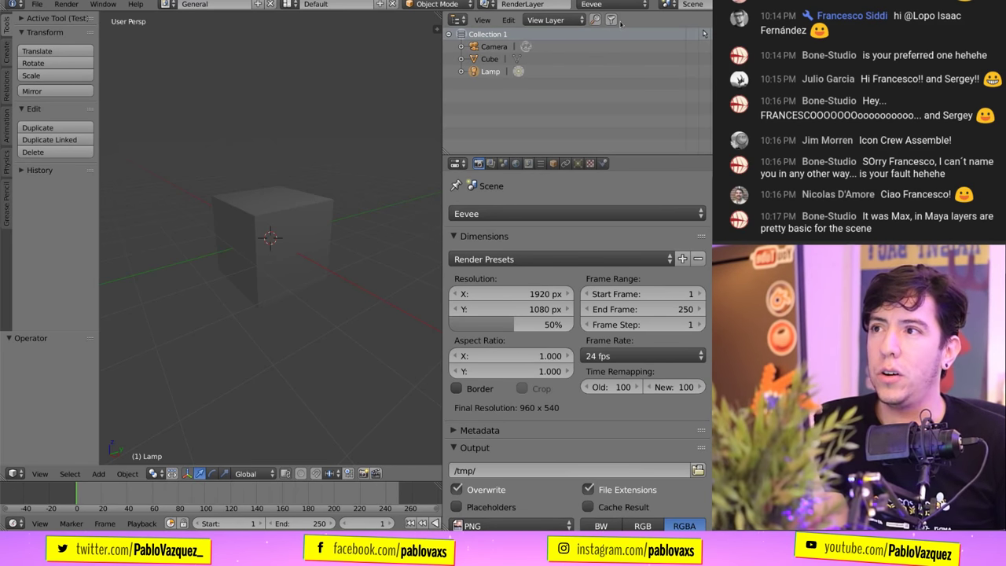
pyautogui.click(611, 20)
pyautogui.click(627, 21)
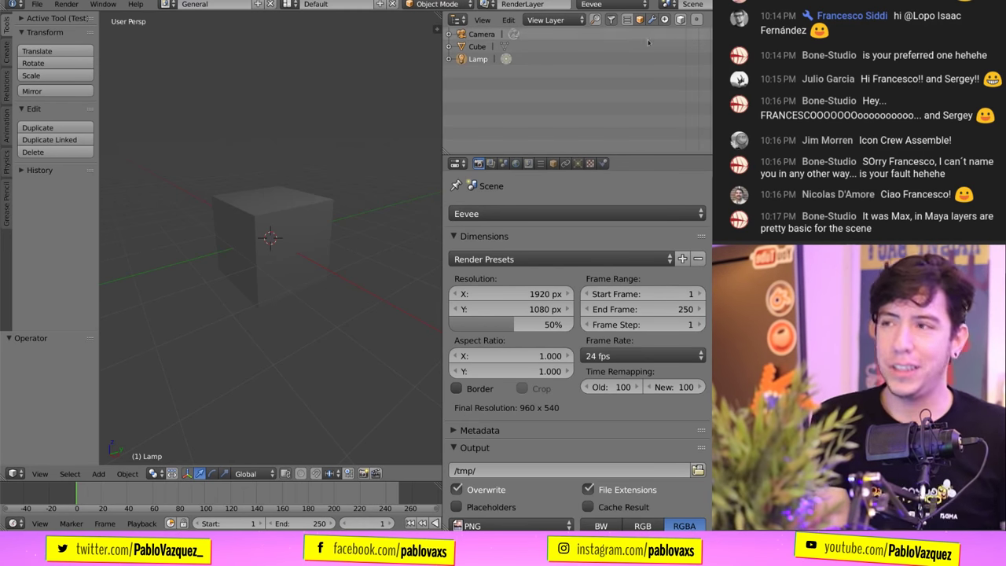
pyautogui.click(627, 20)
pyautogui.click(627, 19)
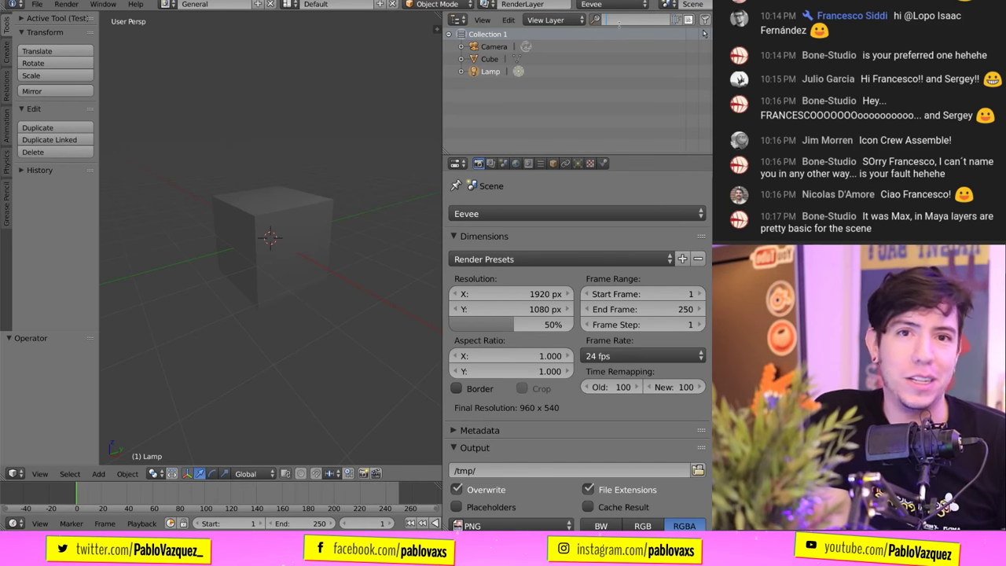
pyautogui.write('cu')
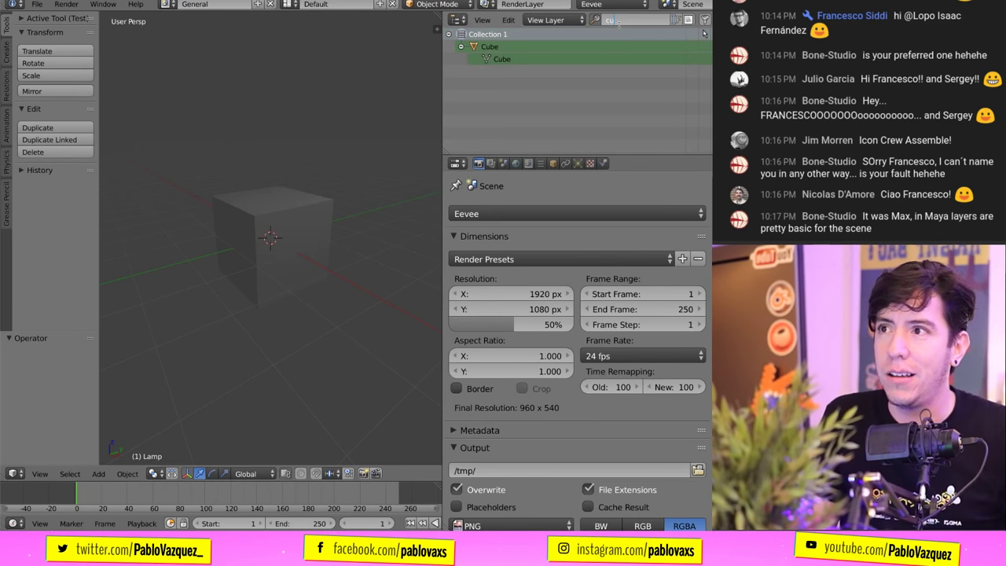
pyautogui.press('BackSpace')
pyautogui.press('BackSpace')
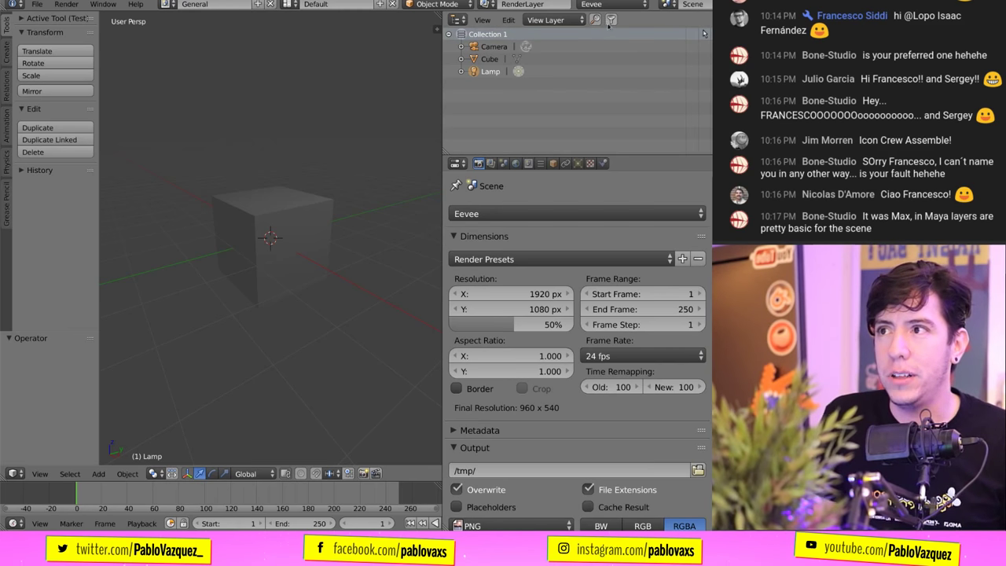
pyautogui.press('Return')
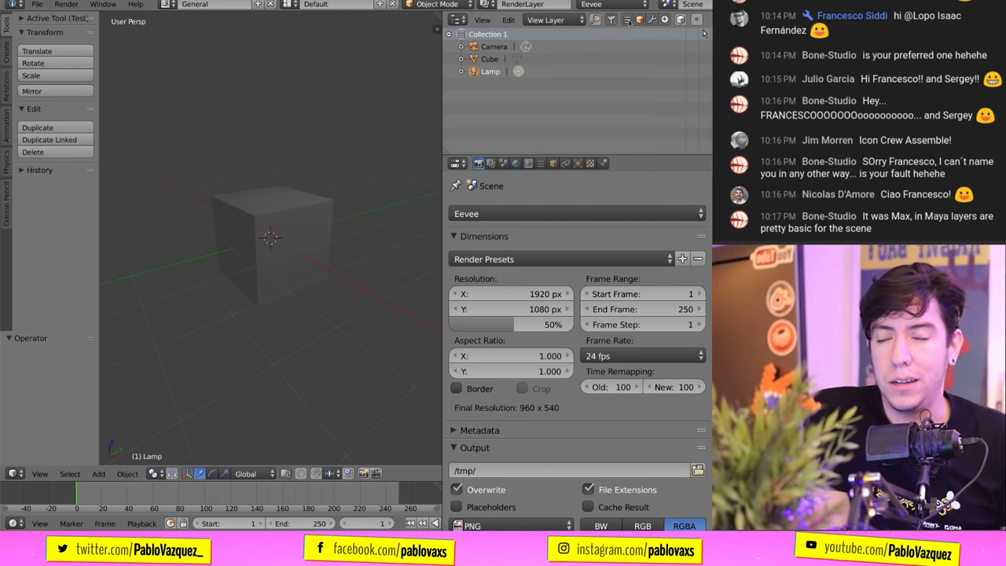
pyautogui.click(628, 21)
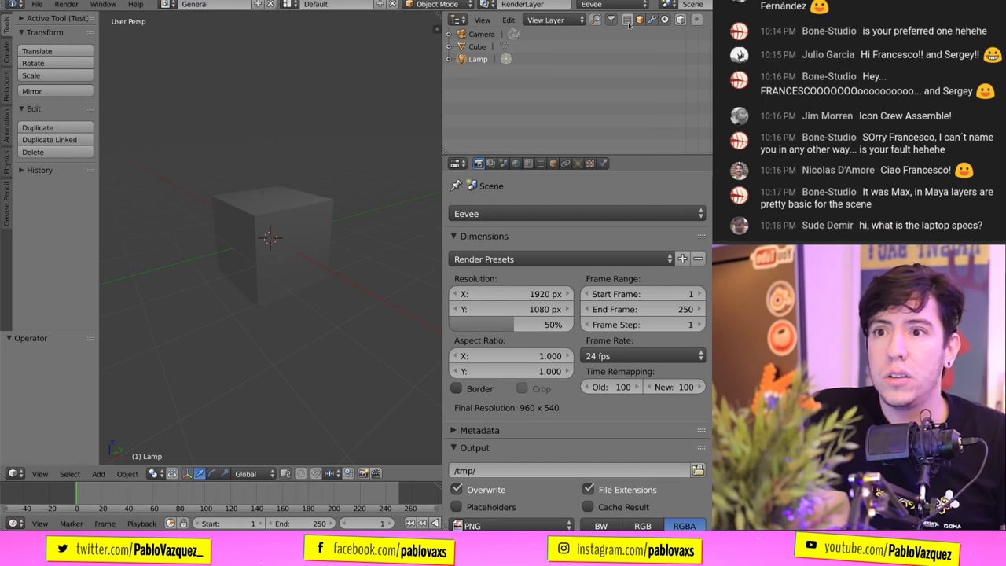
# - Add a Suzanne monkey, raise it 2.61 units along Z, and trackball-rotate it to a tilt
pyautogui.hotkey('shift', 'a')
pyautogui.moveTo(338, 167)
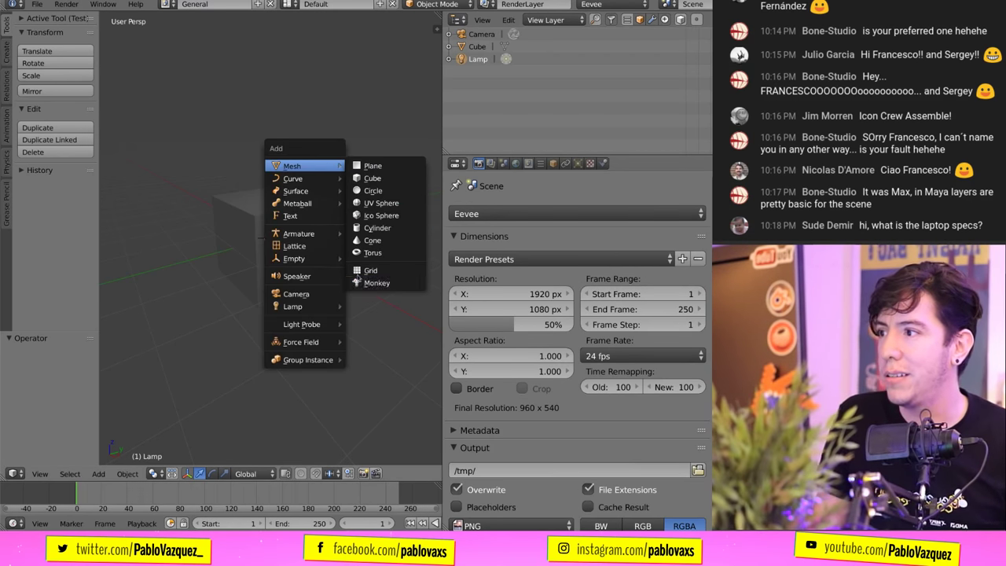
pyautogui.click(377, 283)
pyautogui.press('g')
pyautogui.press('z')
pyautogui.click(349, 96)
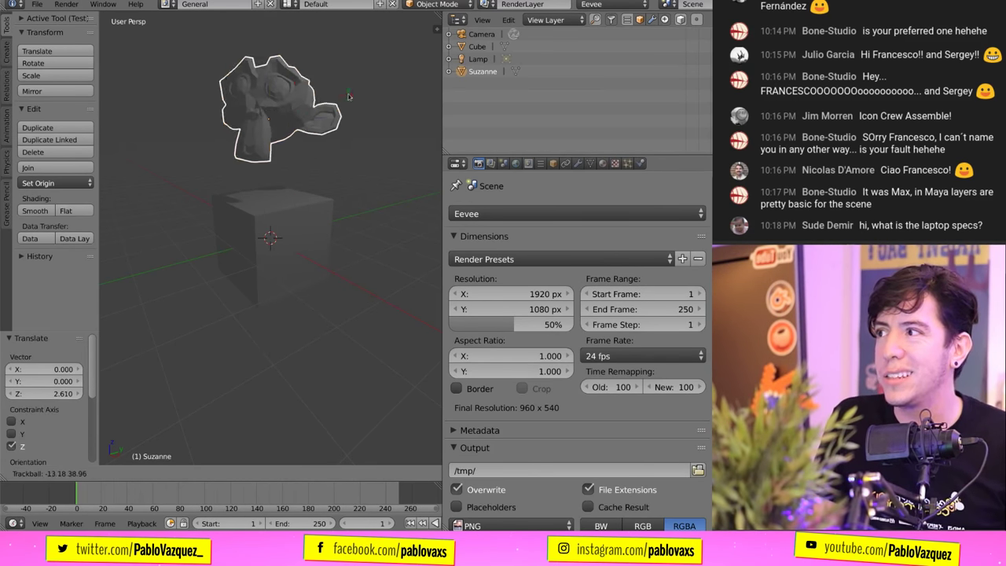
pyautogui.click(349, 96)
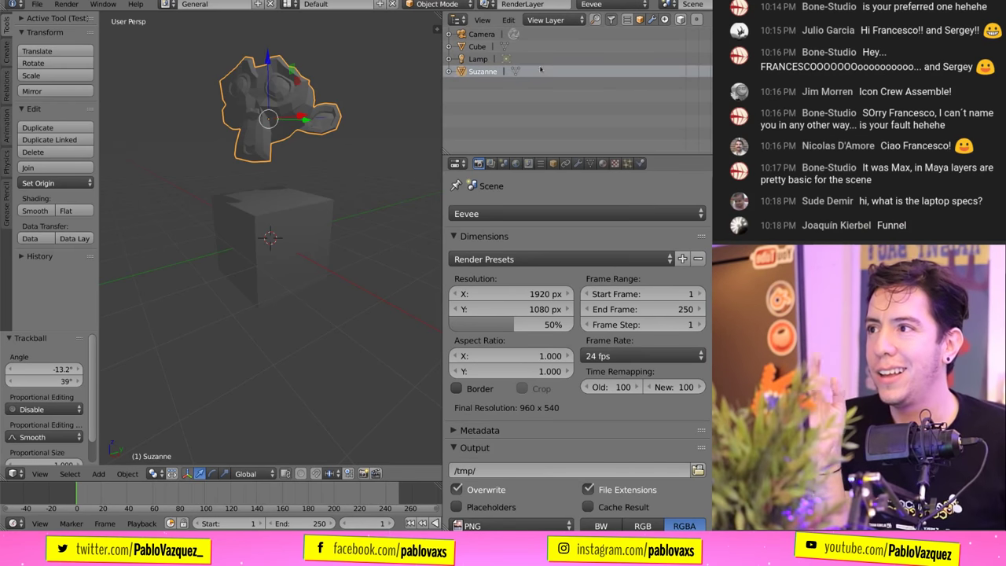
# - Re-enable the collections filter so Camera, Cube, Lamp and Suzanne nest under Collection 1
pyautogui.click(664, 21)
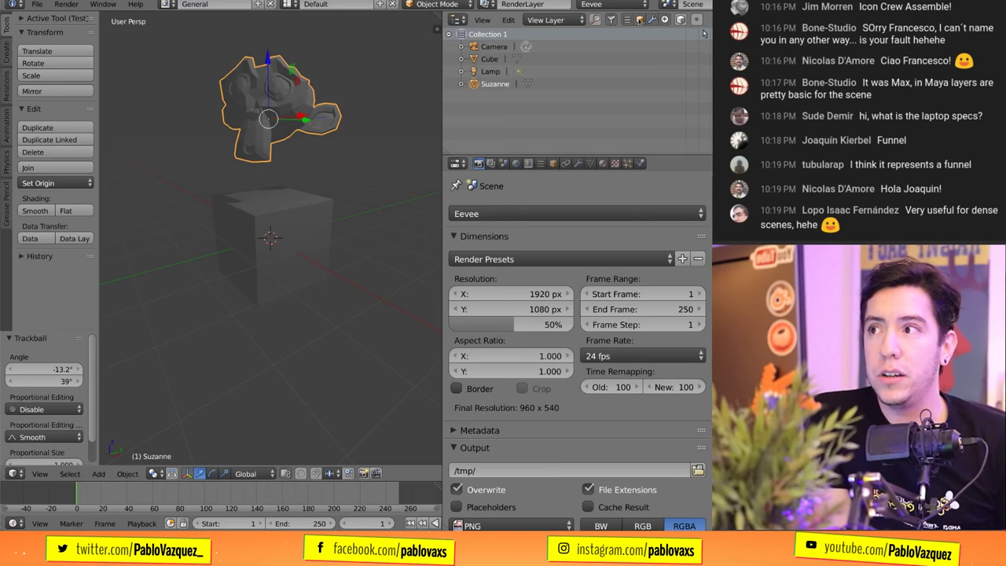
pyautogui.click(640, 19)
pyautogui.click(640, 19)
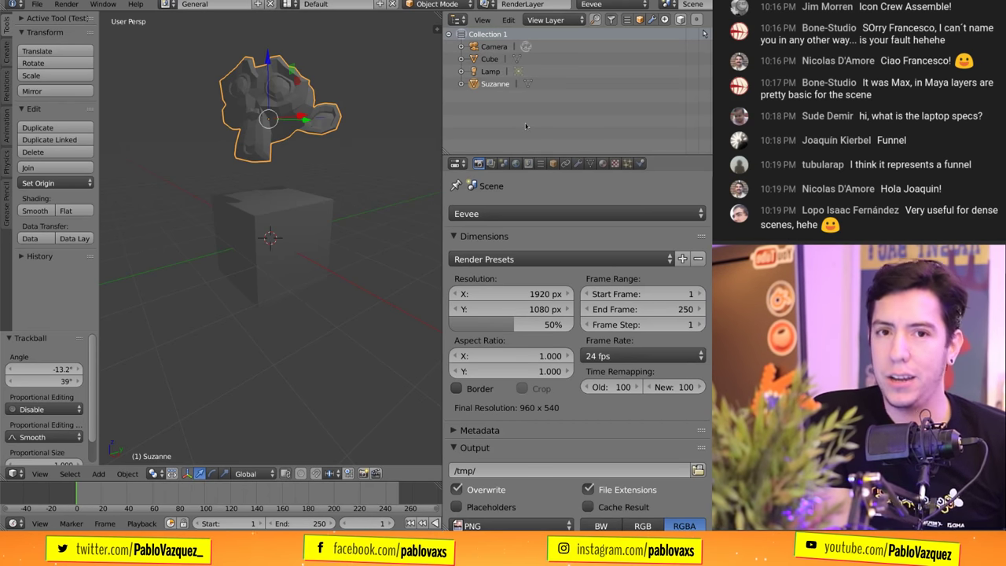
# - Create Collection 2 and rename it 'What A Great Name!', briefly toggling its view-layer exclusion
pyautogui.click(509, 20)
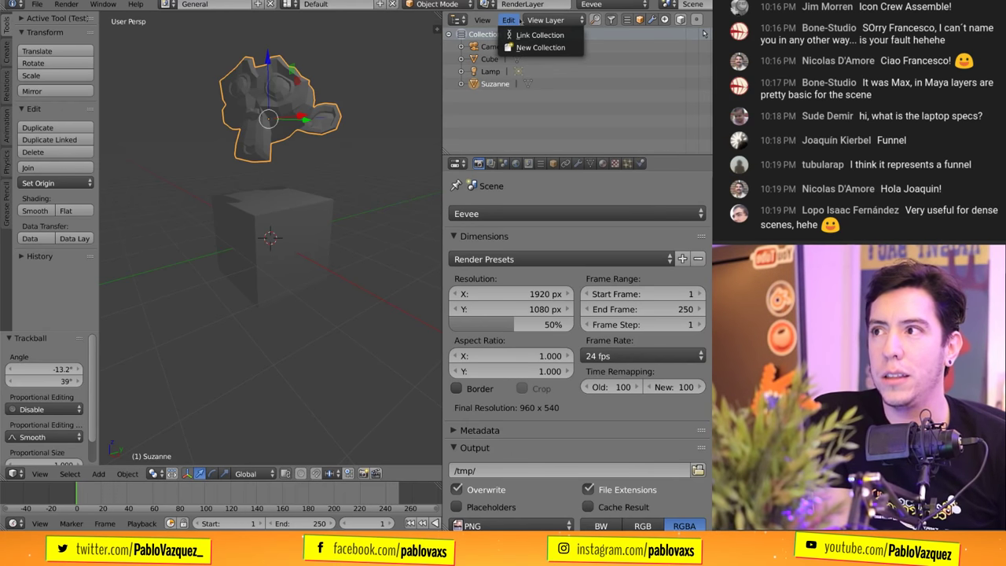
pyautogui.click(523, 48)
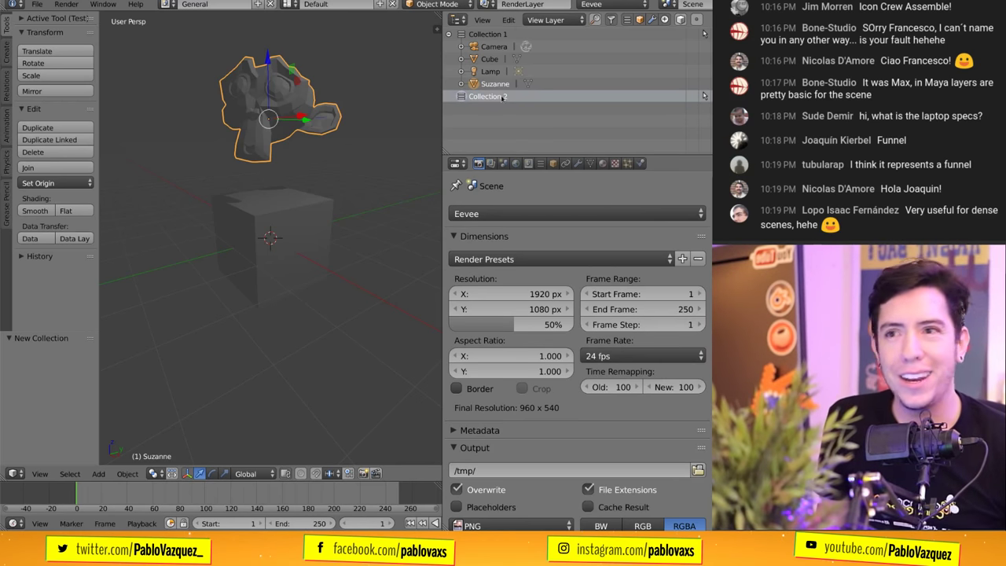
pyautogui.doubleClick(502, 97)
pyautogui.write('Wha')
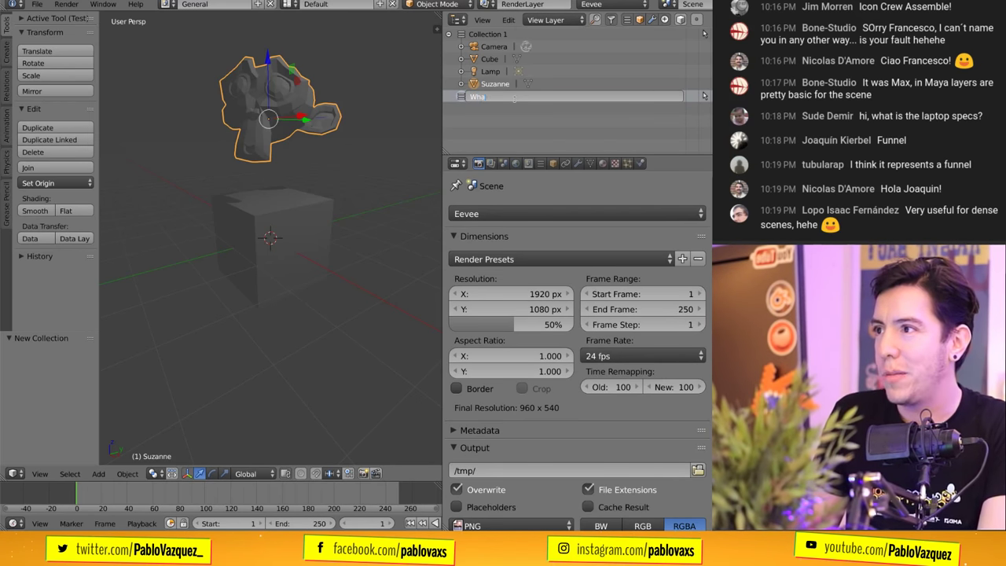
pyautogui.write('t A Great Name!')
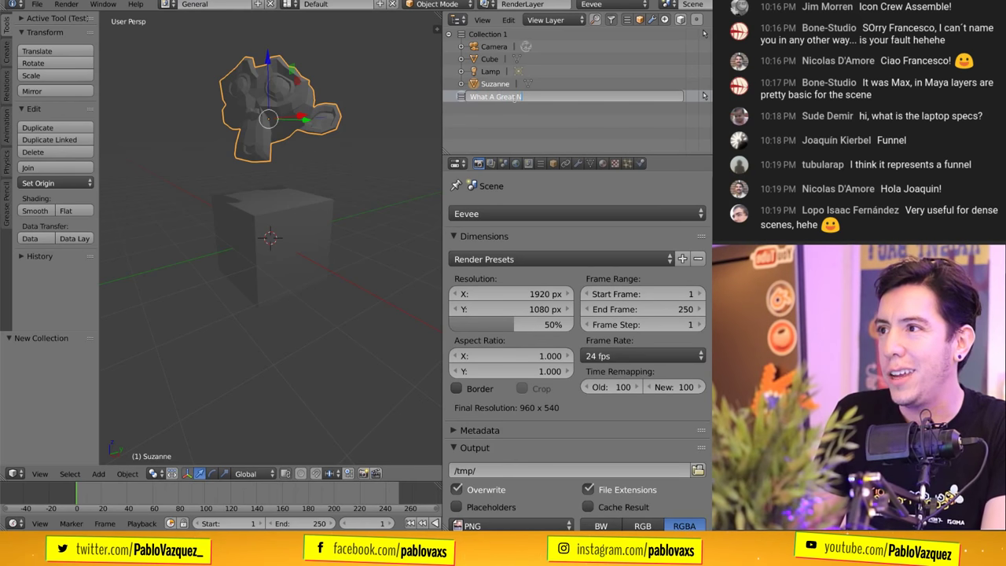
pyautogui.press('Return')
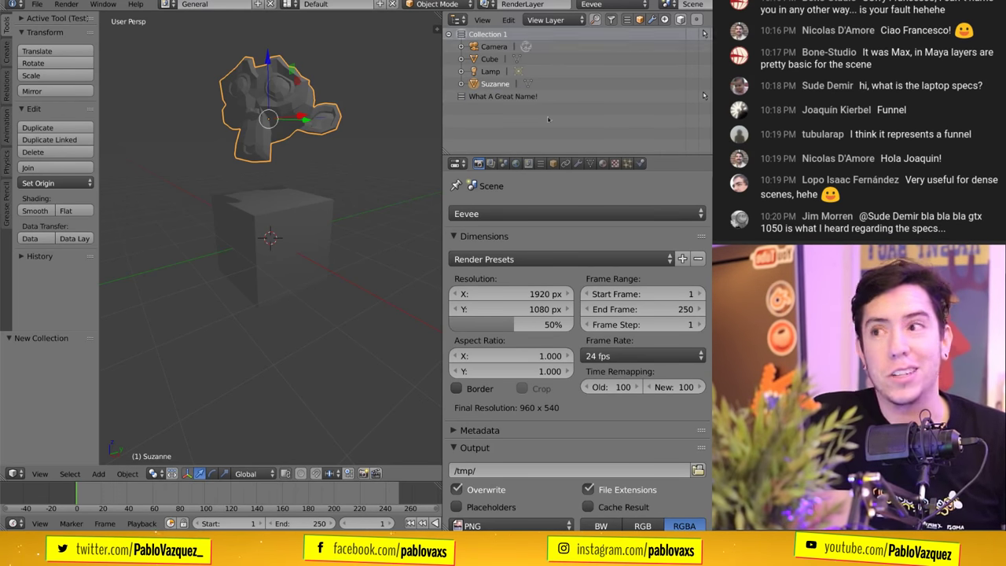
pyautogui.click(462, 98)
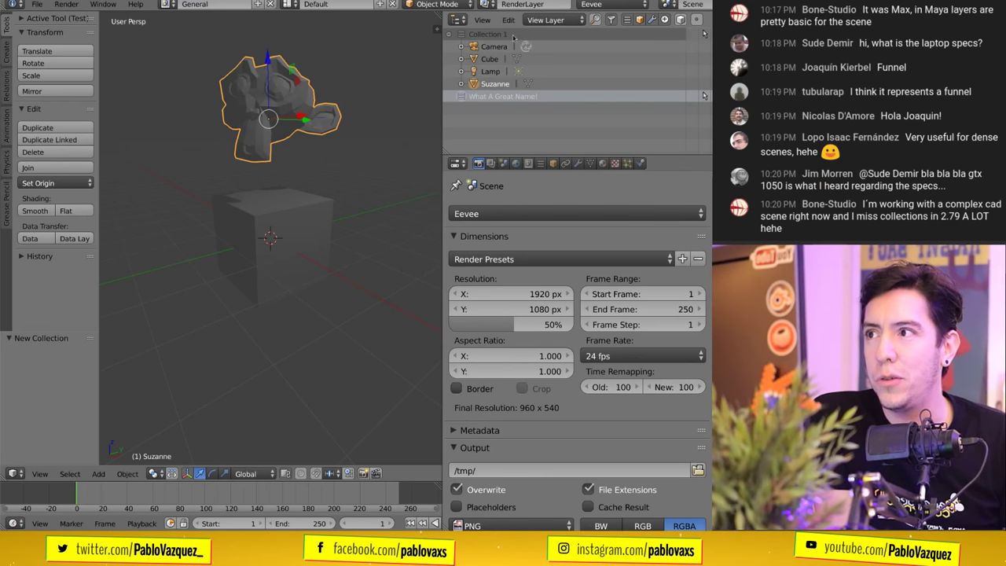
pyautogui.click(463, 96)
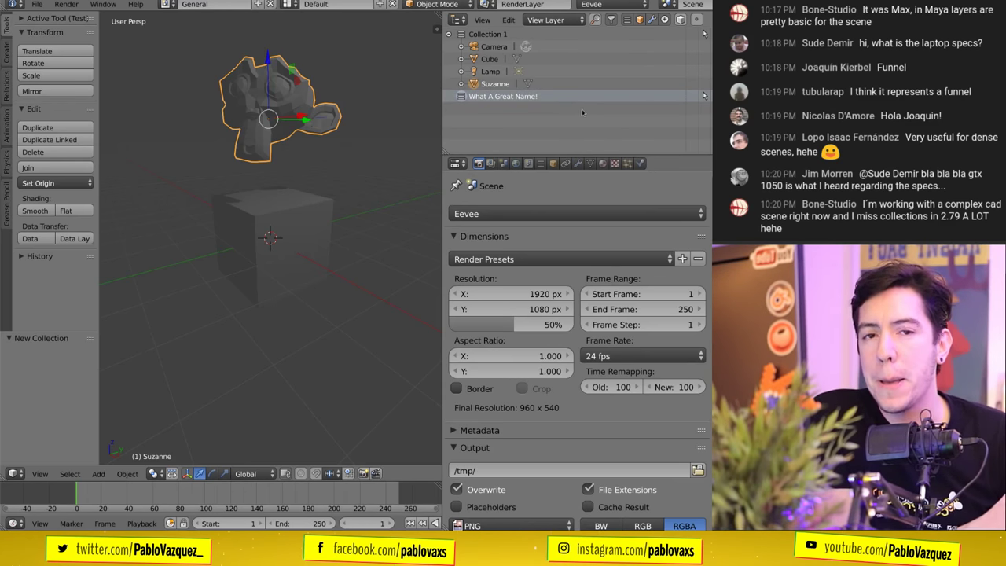
# - Nest the 'What A Great Name!' collection inside Collection 1
pyautogui.press('e')
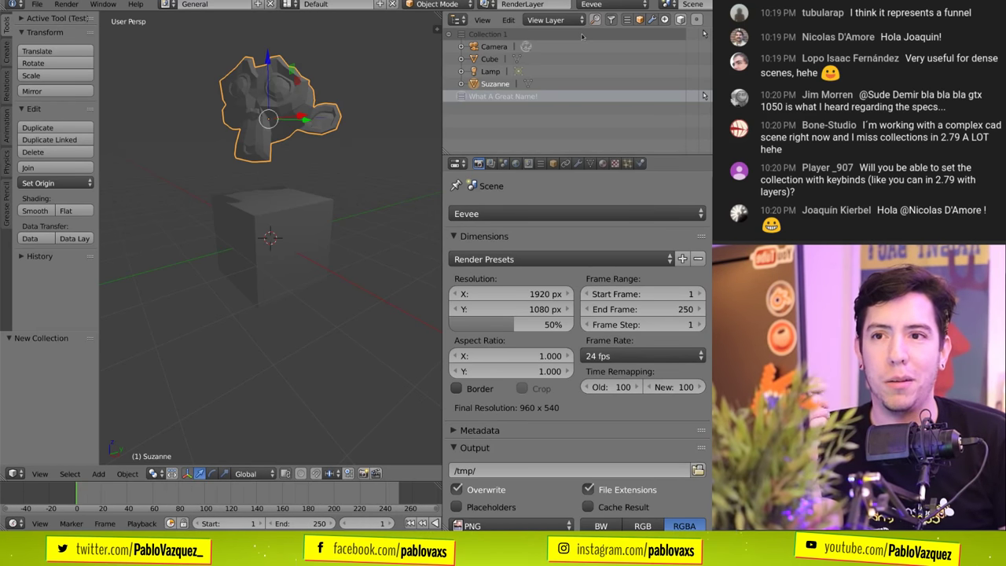
pyautogui.moveTo(582, 36); pyautogui.dragTo(580, 38)
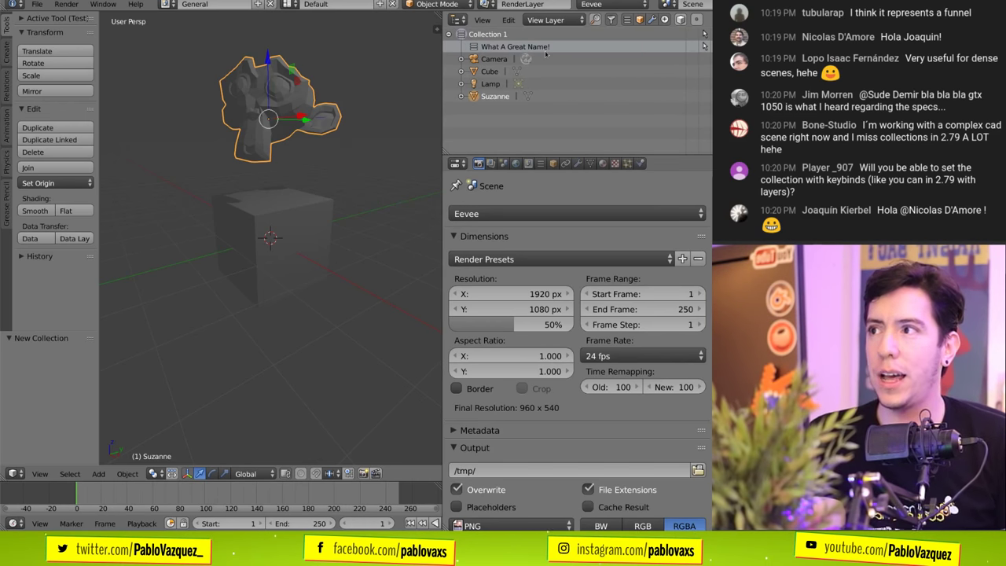
pyautogui.click(546, 49)
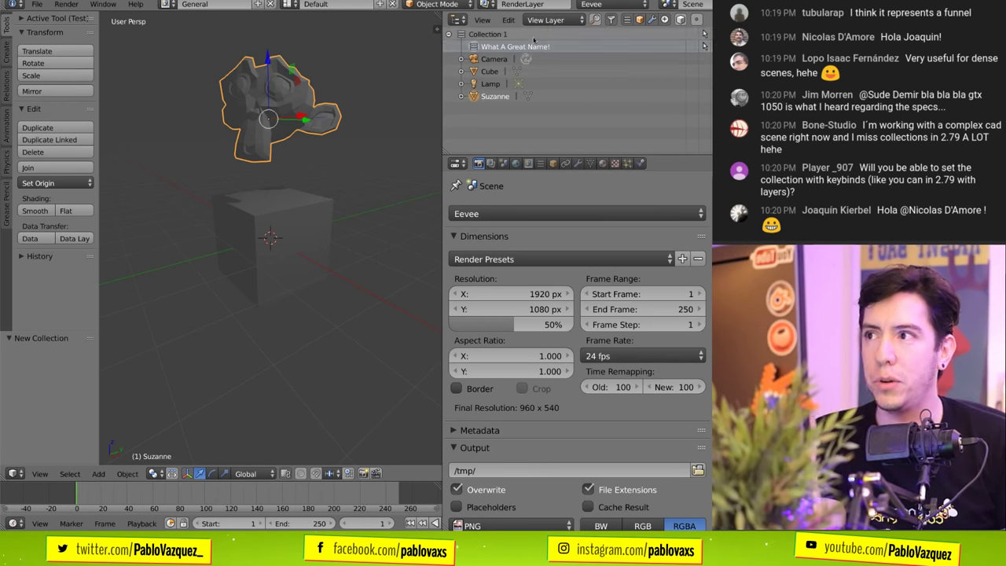
pyautogui.click(533, 36)
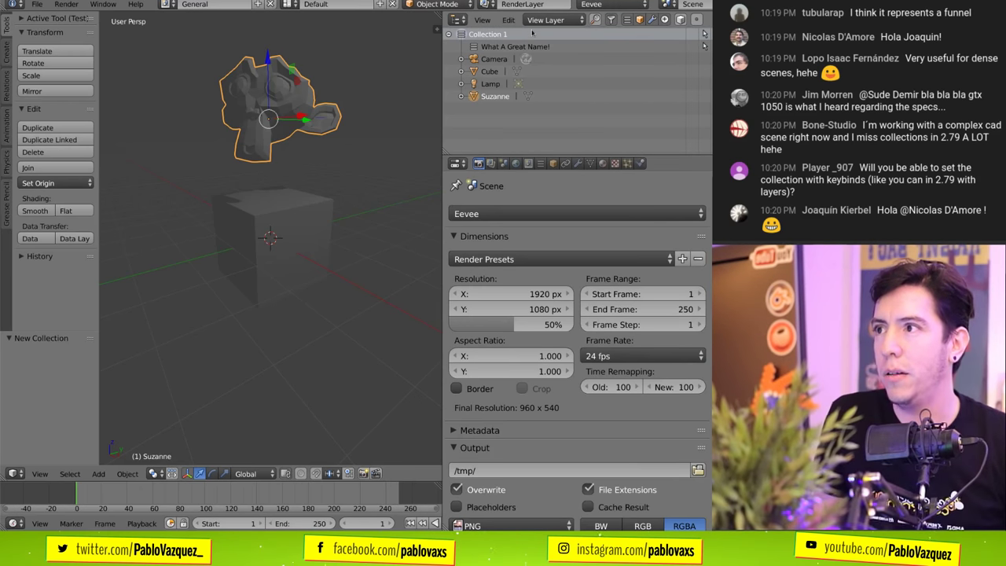
# - Rename Collection 1 to 'Awesome Collection'
pyautogui.doubleClick(518, 33)
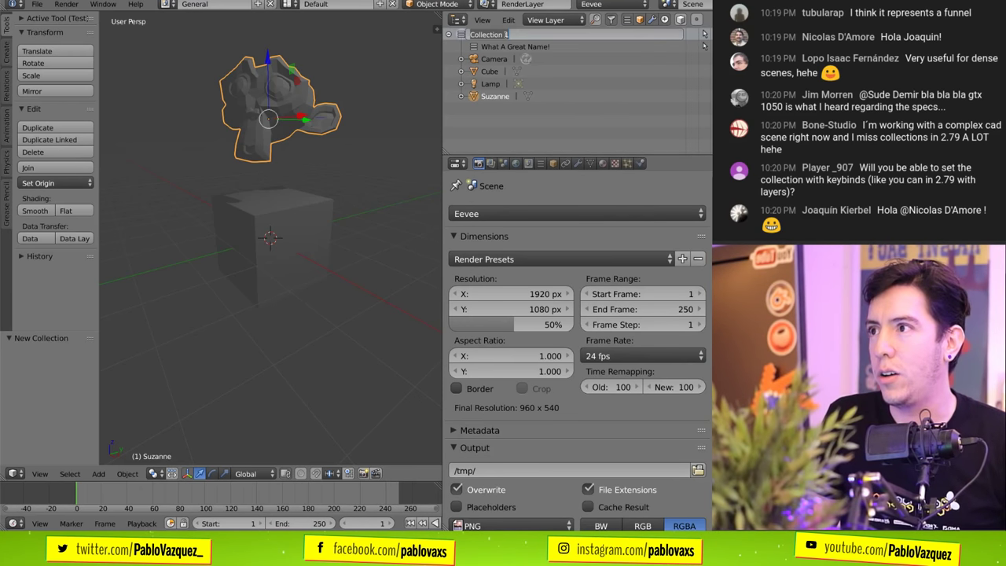
pyautogui.write('Awesome Col')
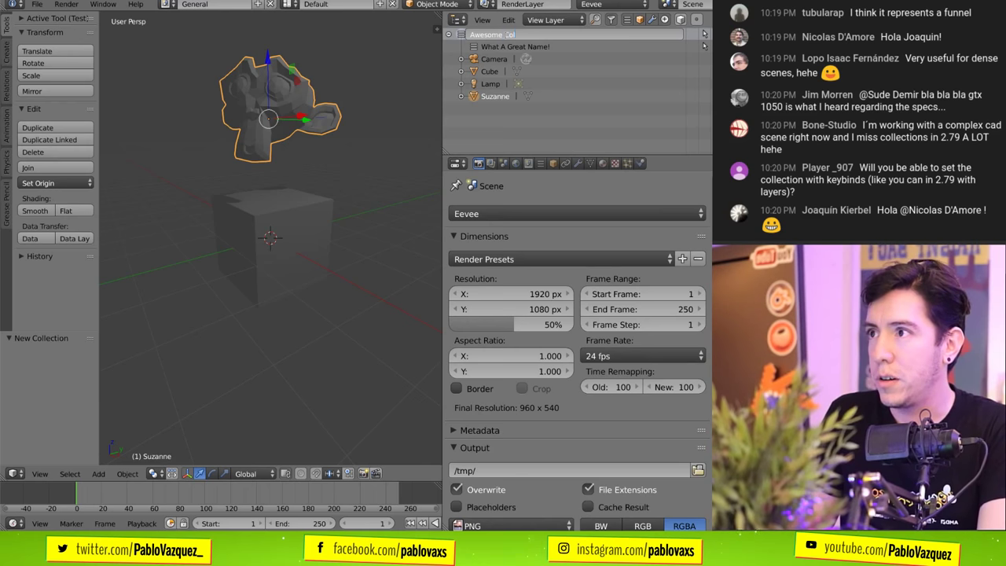
pyautogui.write('lection')
pyautogui.press('Return')
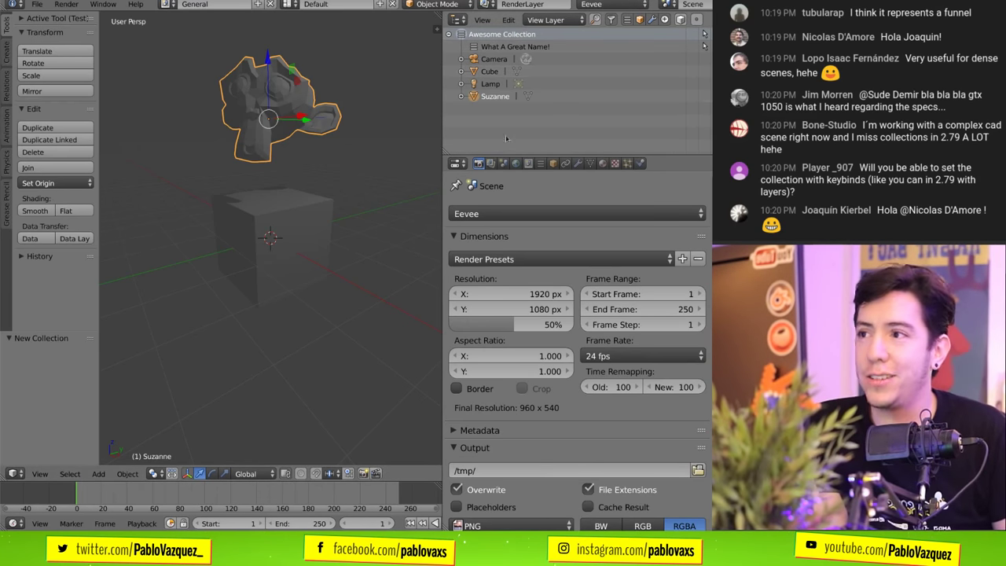
pyautogui.click(502, 48)
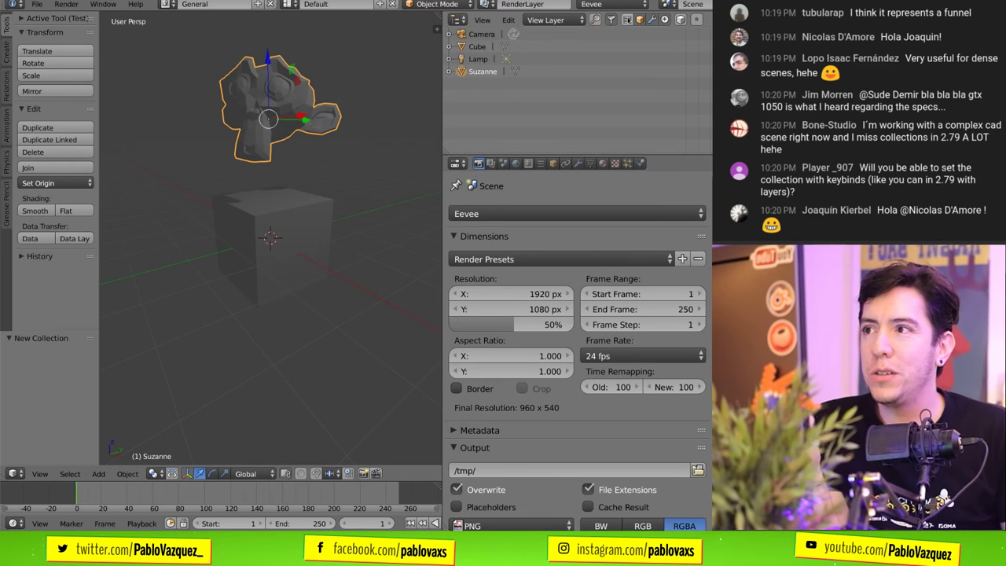
# - Turn the Outliner object filter off, select What A Great Name!, then turn the filter back on
pyautogui.click(639, 19)
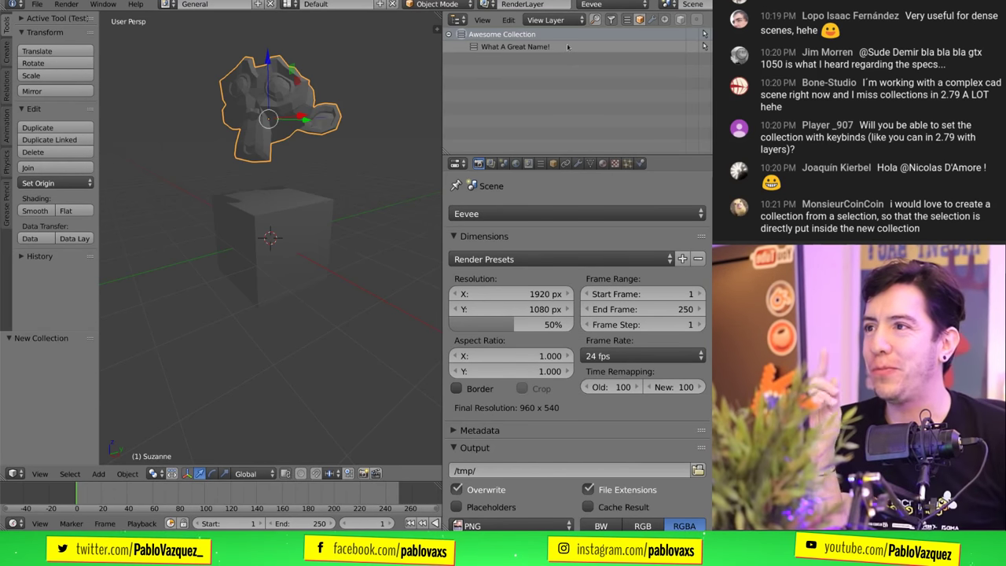
pyautogui.click(550, 47)
pyautogui.click(652, 18)
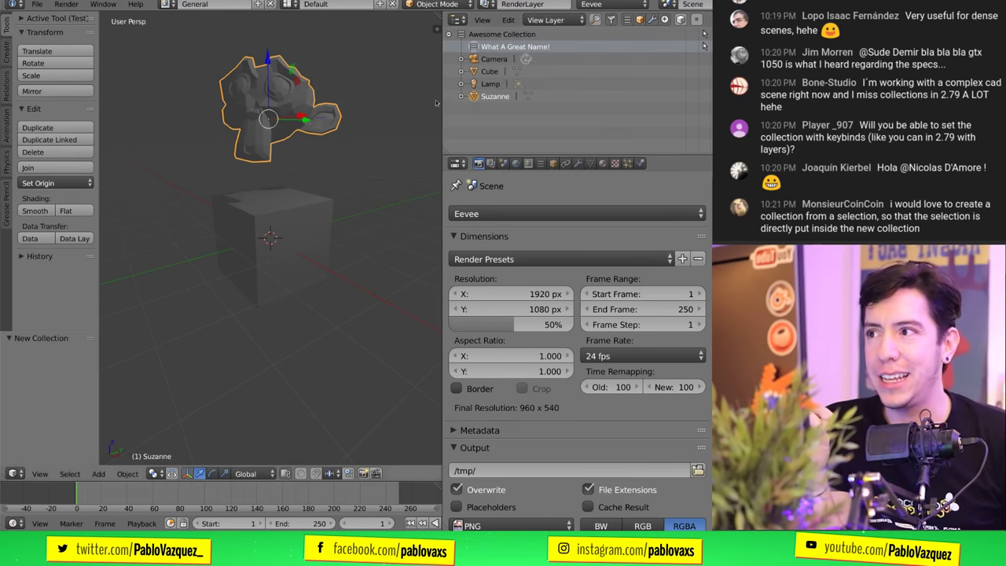
# - Expand Suzanne, Camera, Cube and Lamp to reveal their object data
pyautogui.click(461, 96)
pyautogui.click(461, 71)
pyautogui.click(462, 59)
pyautogui.click(462, 109)
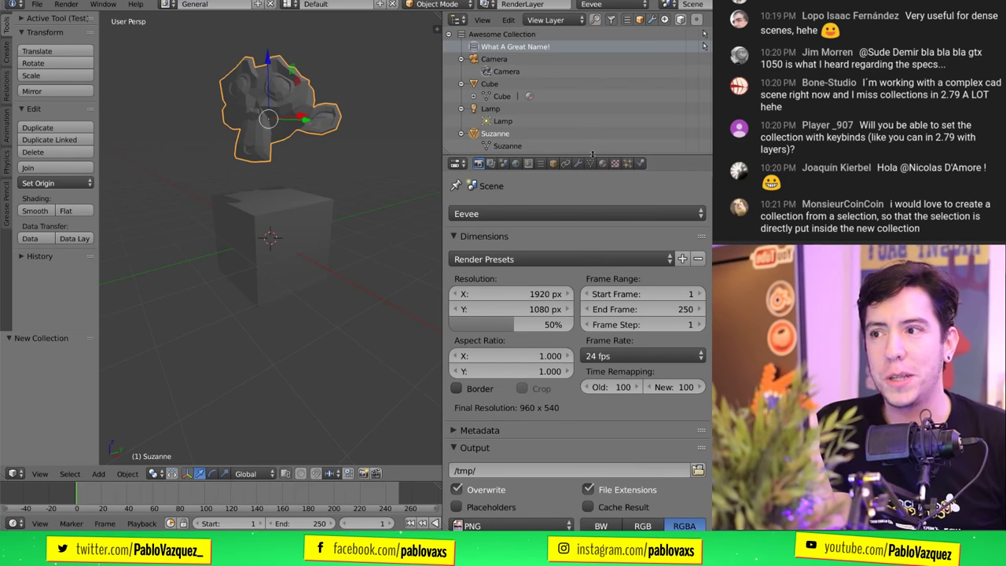
# - Enlarge the outliner and expand the Cube's mesh and Material to reveal its Tex texture
pyautogui.moveTo(591, 155); pyautogui.dragTo(595, 227)
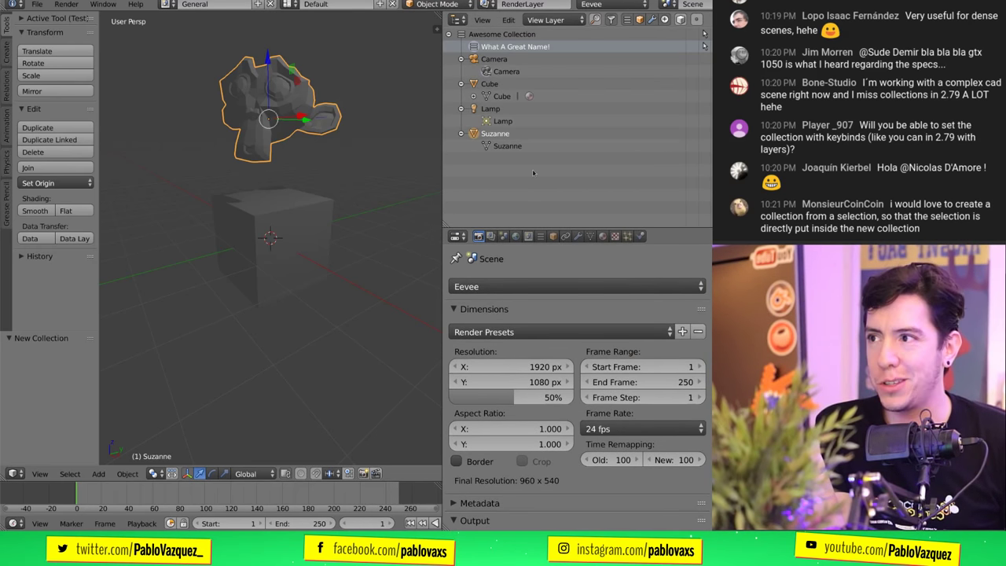
pyautogui.click(507, 110)
pyautogui.click(511, 98)
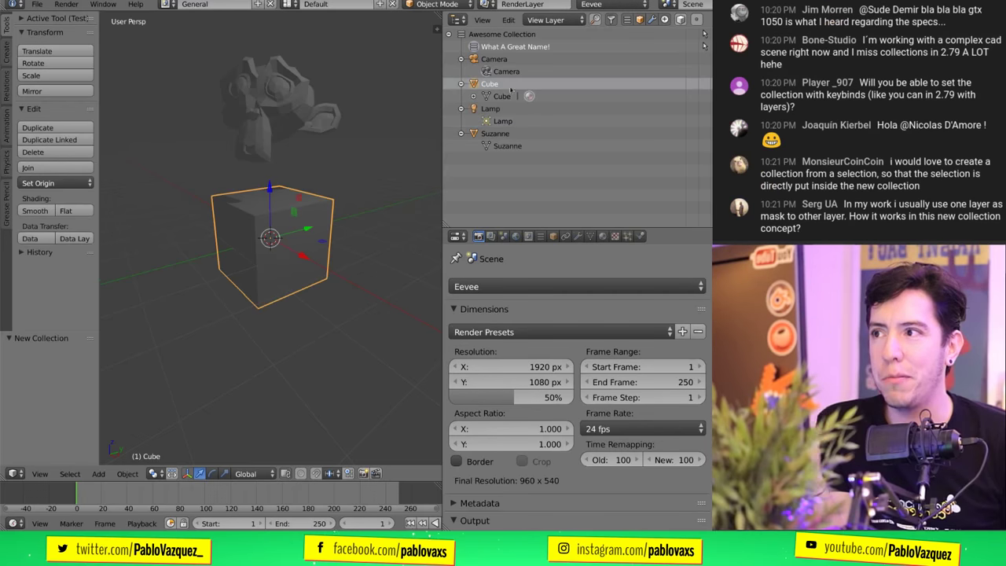
pyautogui.click(515, 98)
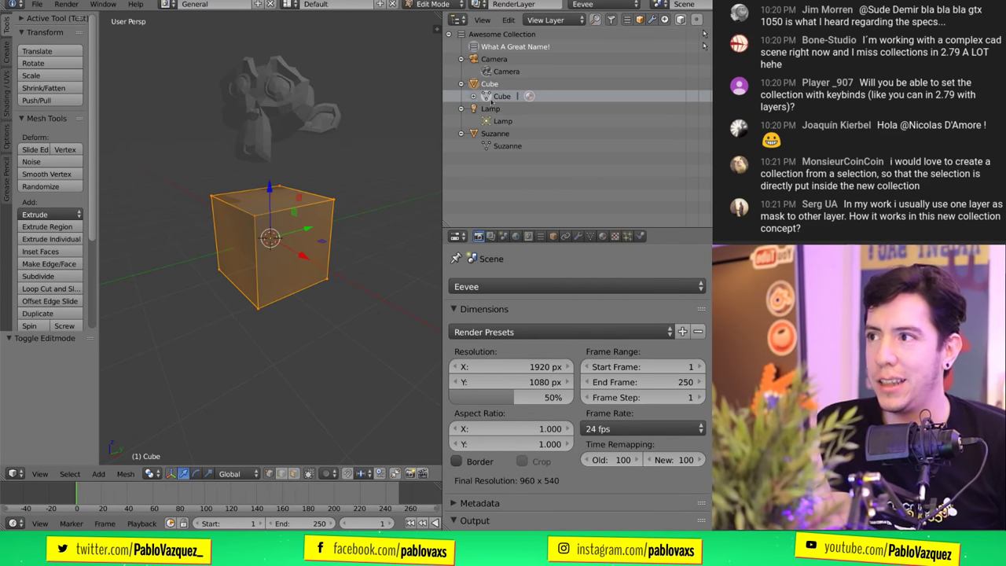
pyautogui.click(529, 96)
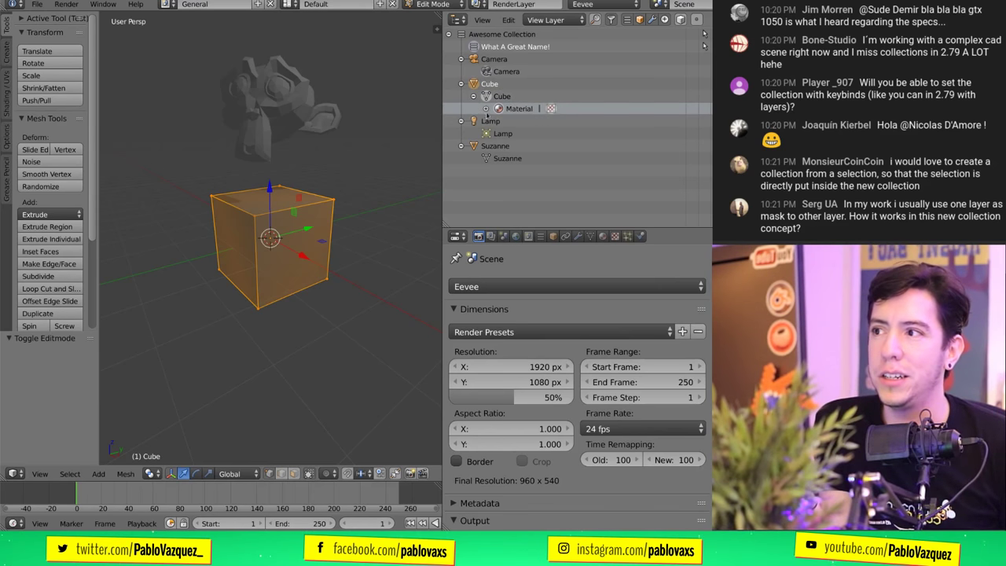
pyautogui.press('KP_Add')
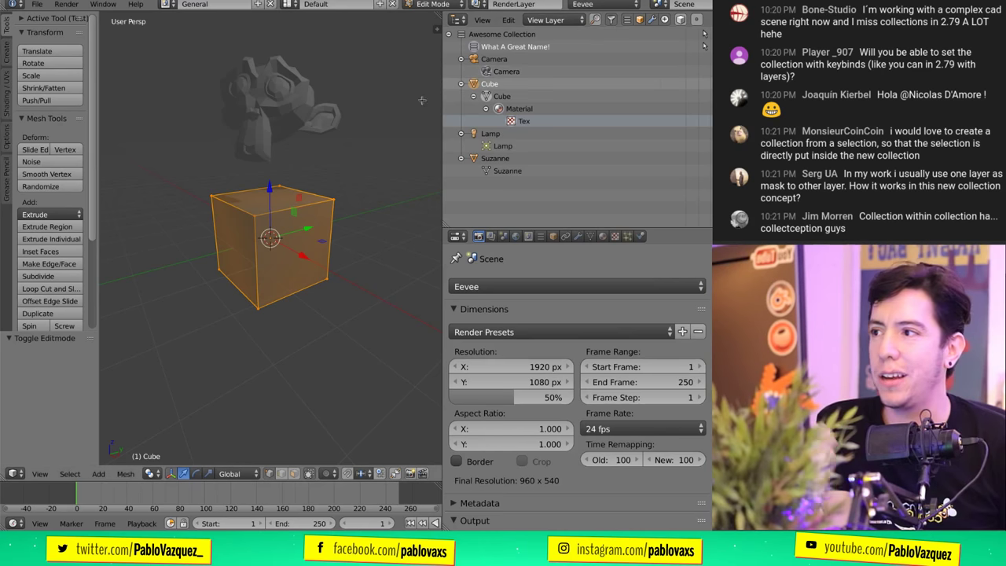
pyautogui.press('Tab')
# - Duplicate the cube in the viewport, then delete the duplicate
pyautogui.scroll(-2, 290, 230)
pyautogui.hotkey('shift', 'd')
pyautogui.click(290, 230)
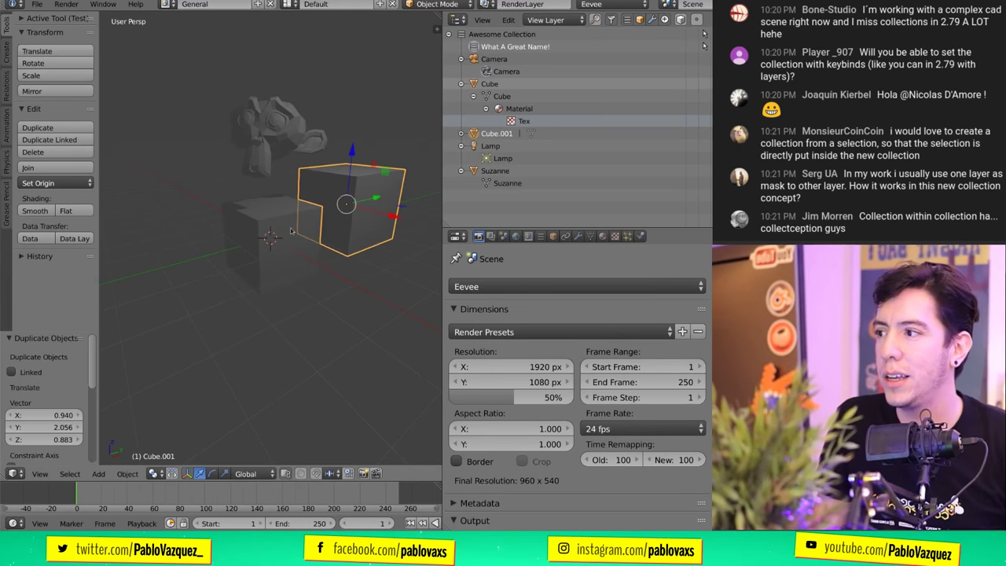
pyautogui.keyDown('shift'); pyautogui.click(290, 230); pyautogui.keyUp('shift')
pyautogui.press('x')
pyautogui.click(354, 216)
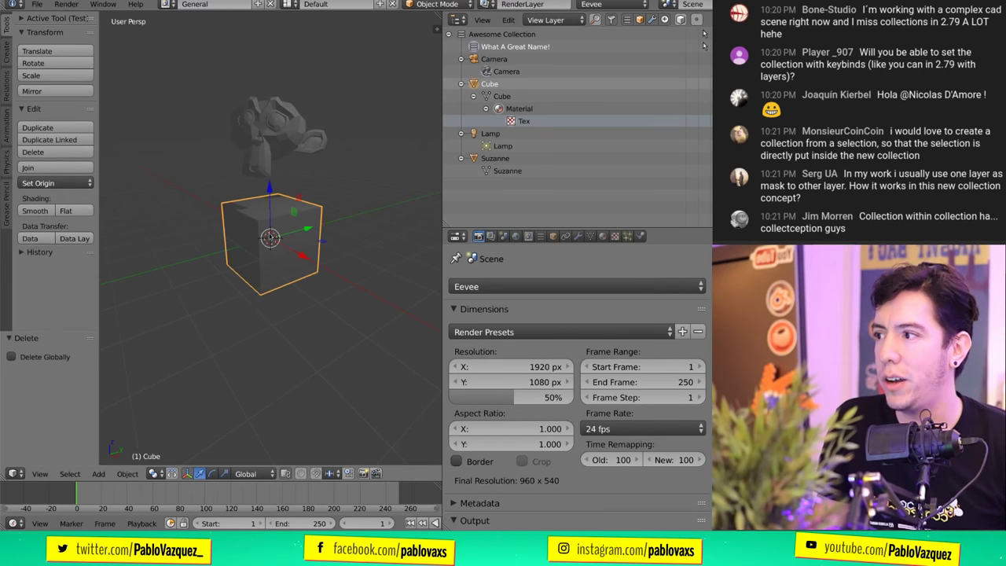
# - Parent the Cube to Suzanne using Ctrl+P > Object
pyautogui.keyDown('shift'); pyautogui.click(292, 119); pyautogui.keyUp('shift')
pyautogui.hotkey('ctrl', 'p')
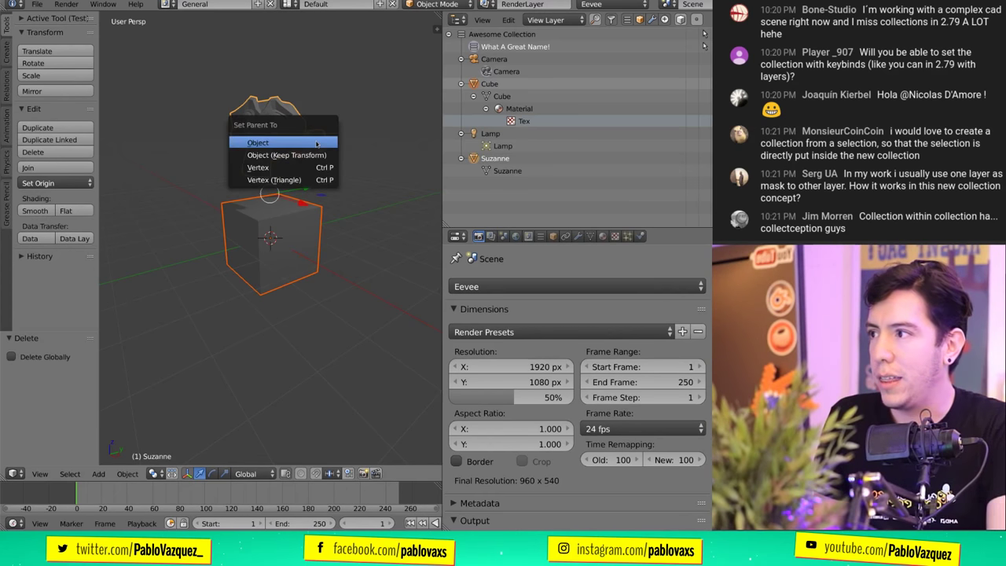
pyautogui.click(316, 144)
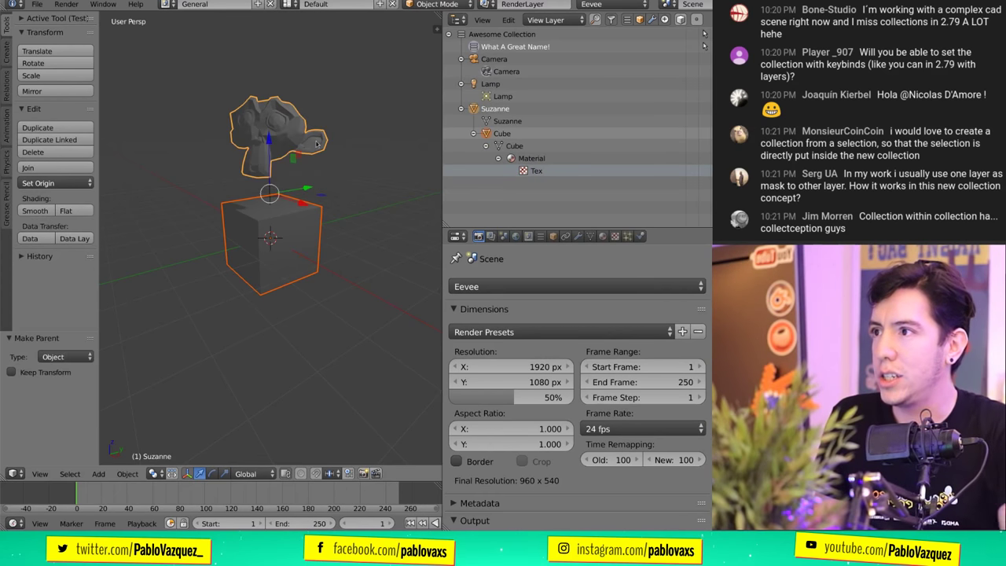
pyautogui.click(519, 120)
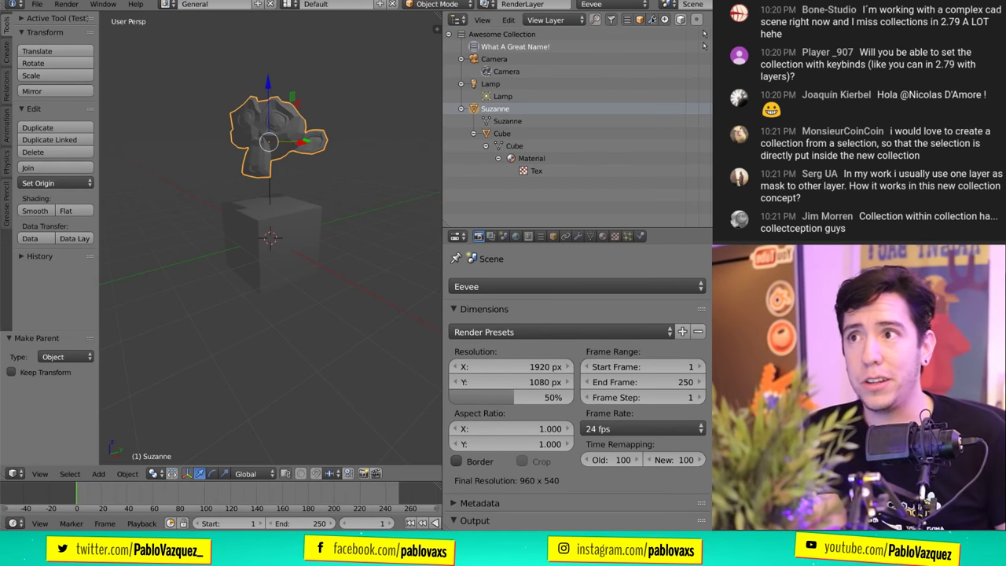
pyautogui.click(652, 19)
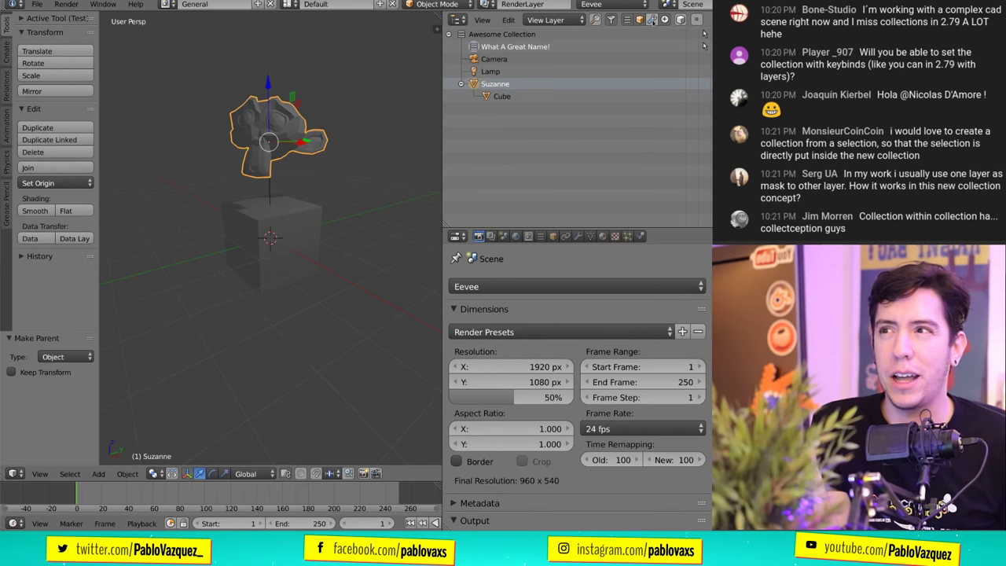
pyautogui.click(554, 95)
pyautogui.click(555, 84)
pyautogui.click(555, 60)
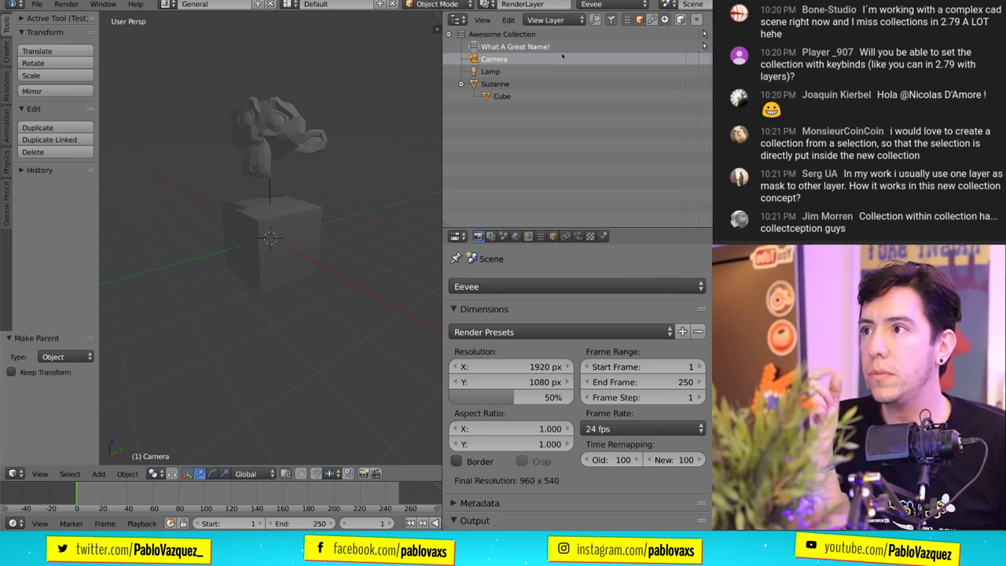
pyautogui.click(504, 58)
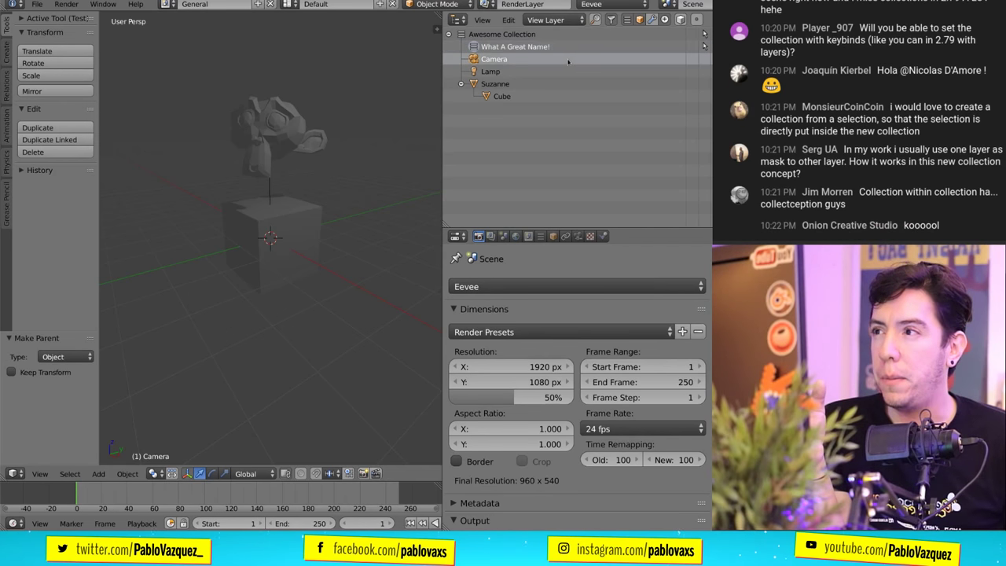
pyautogui.click(665, 20)
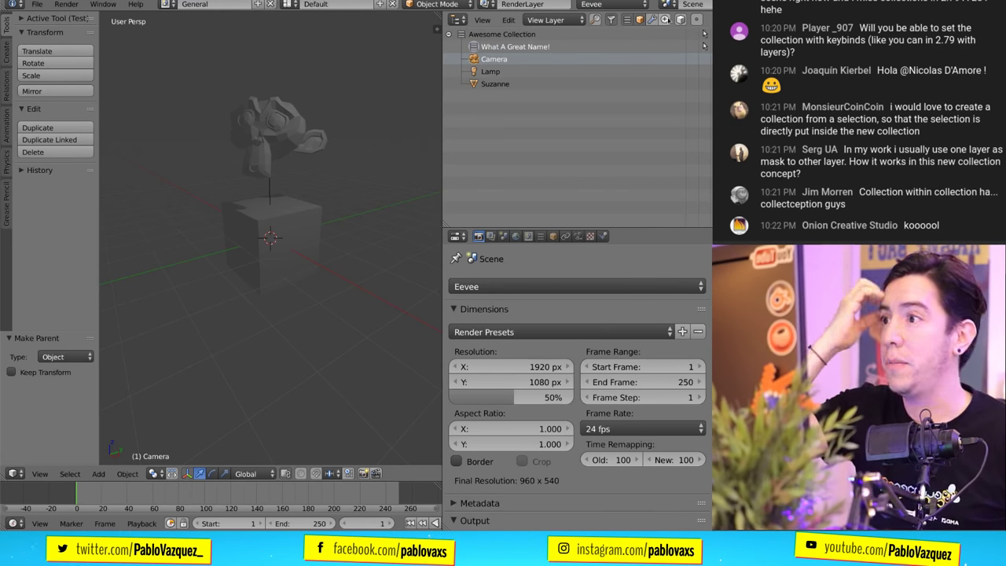
pyautogui.click(627, 19)
pyautogui.click(628, 20)
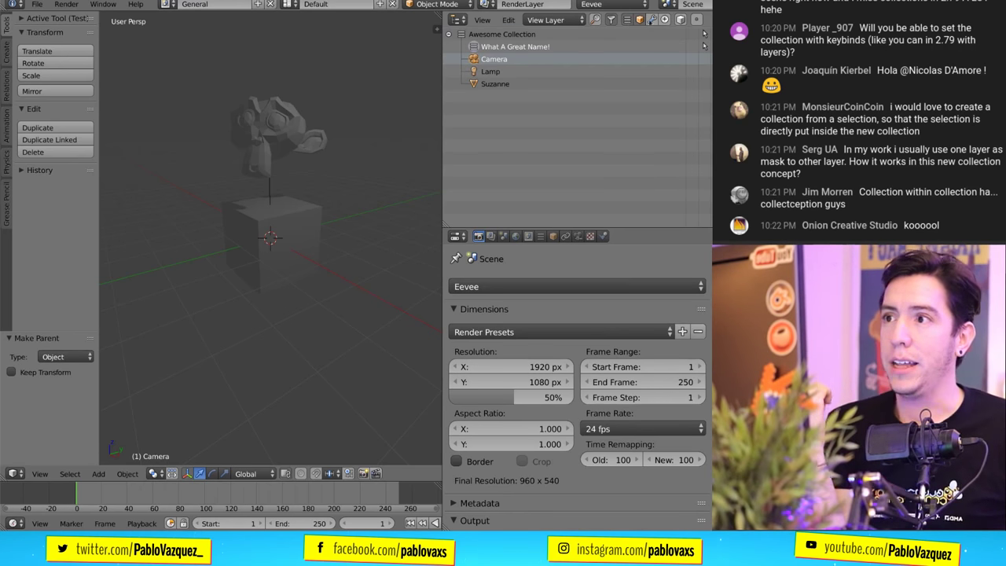
pyautogui.click(651, 19)
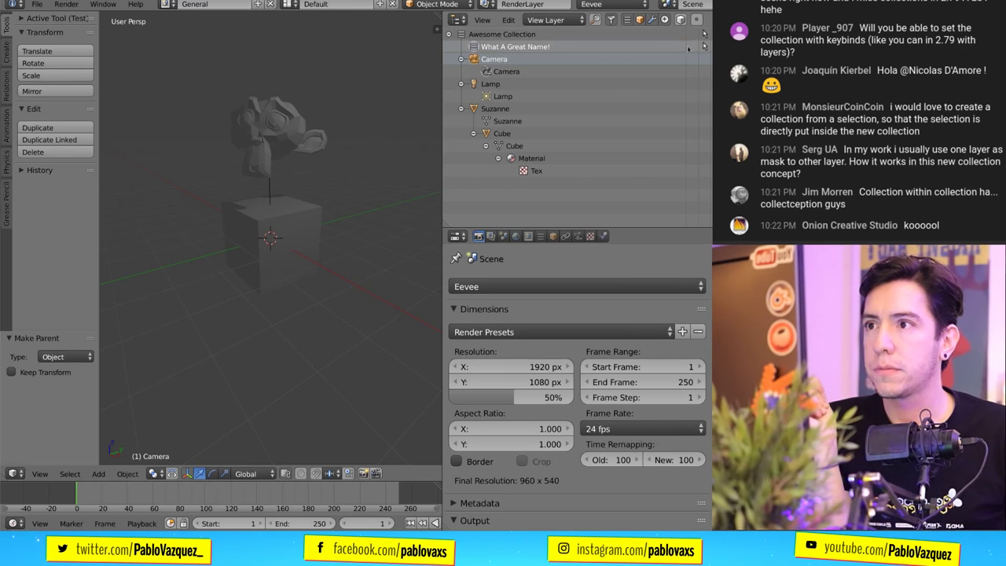
# - Duplicate the camera in place as Camera.001 and rotate it to a new angle
pyautogui.scroll(-3, 668, 21)
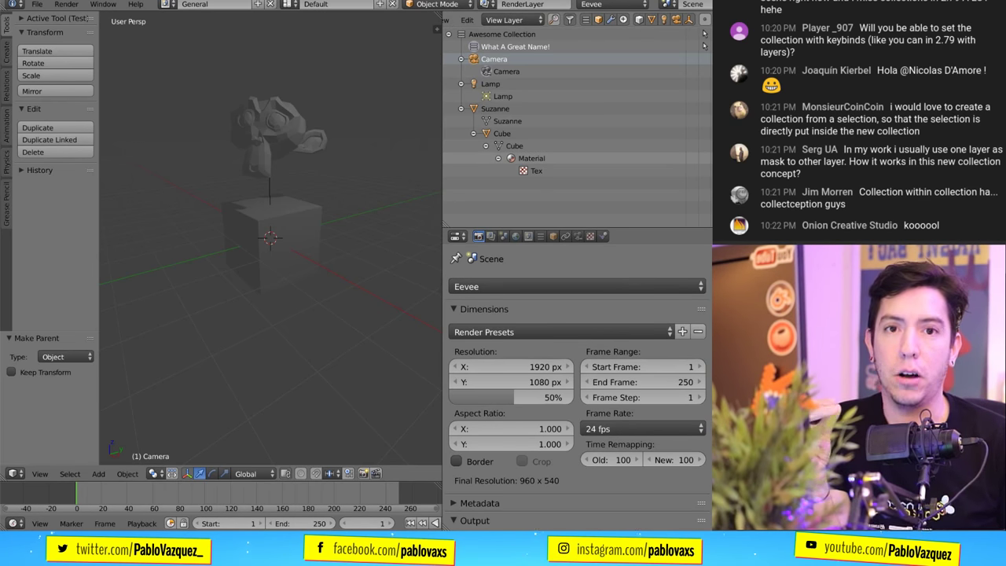
pyautogui.scroll(-4, 270, 236)
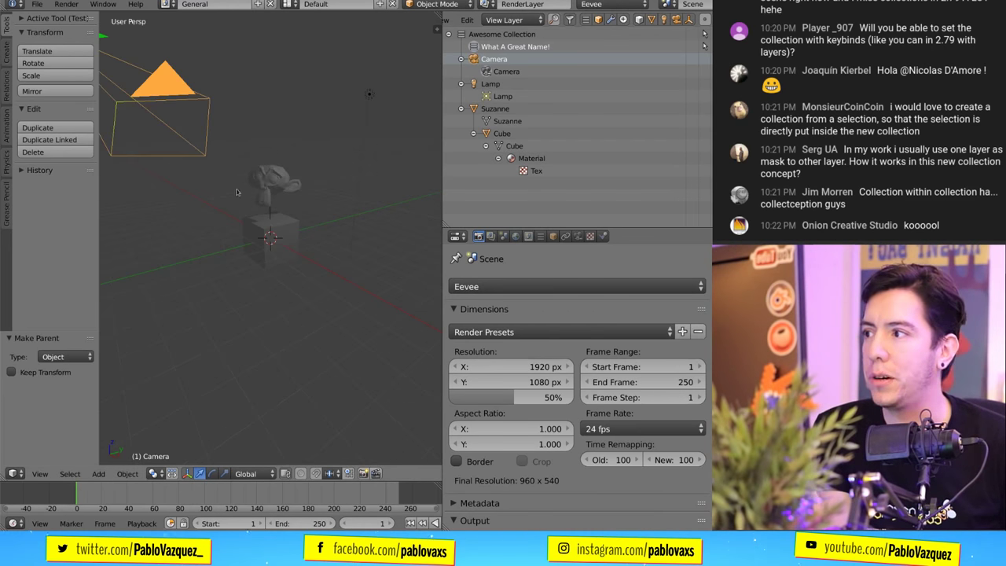
pyautogui.moveTo(280, 233); pyautogui.dragTo(266, 229, button='middle')
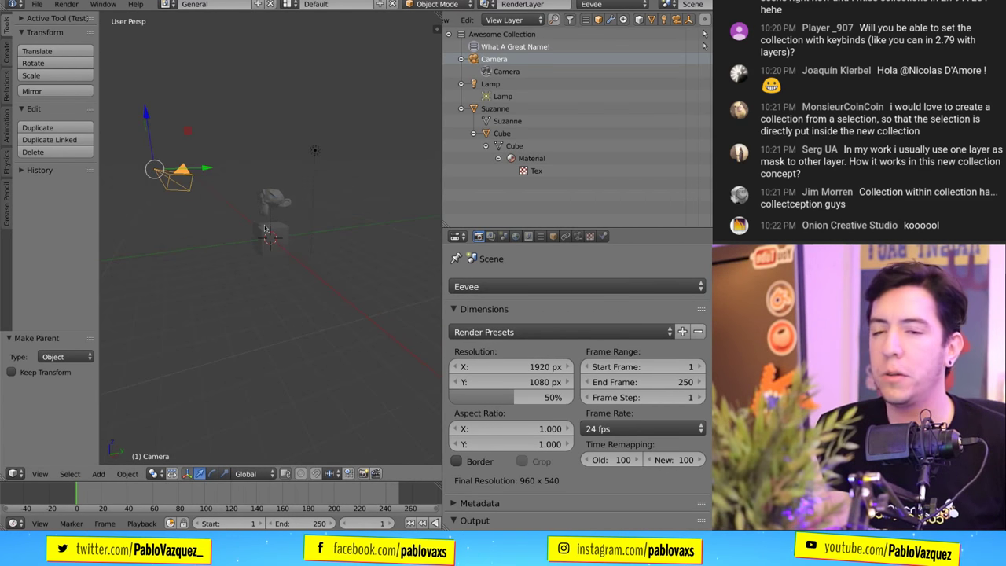
pyautogui.hotkey('shift', 'd')
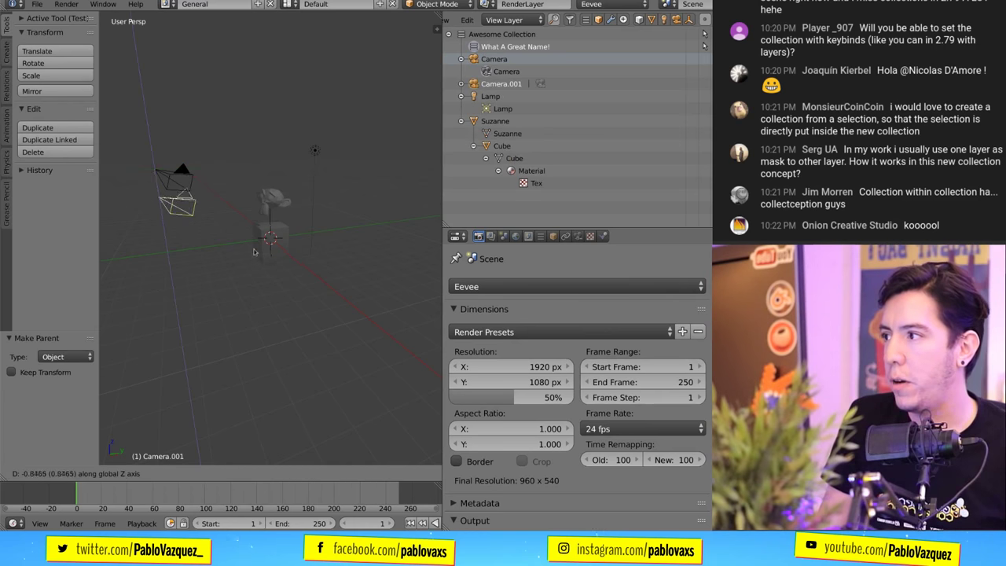
pyautogui.rightClick(252, 224)
pyautogui.press('r')
pyautogui.press('r')
pyautogui.click(254, 250)
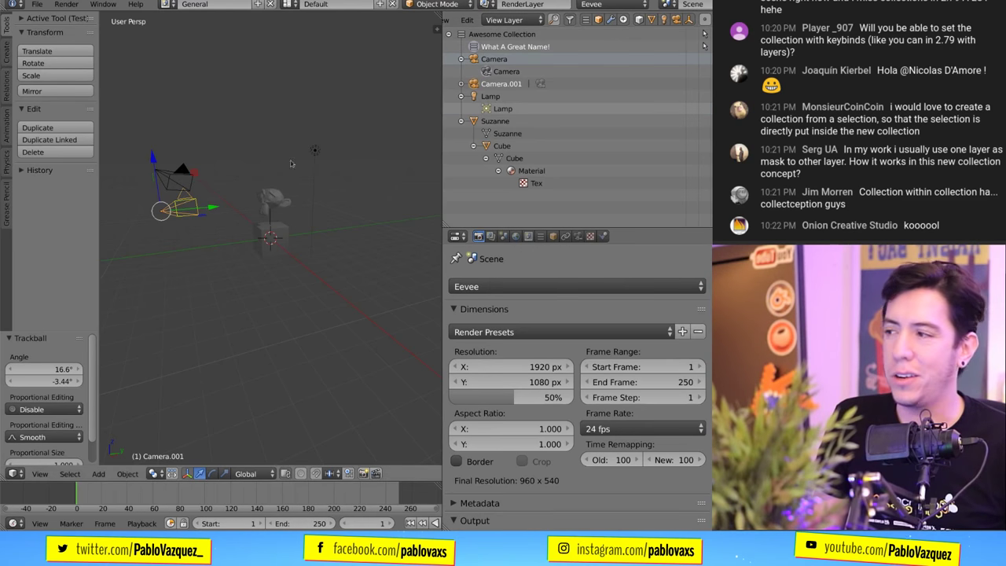
# - Select Camera, Camera.001 and the Lamp in turn, ending on the original Camera
pyautogui.rightClick(176, 195)
pyautogui.rightClick(178, 211)
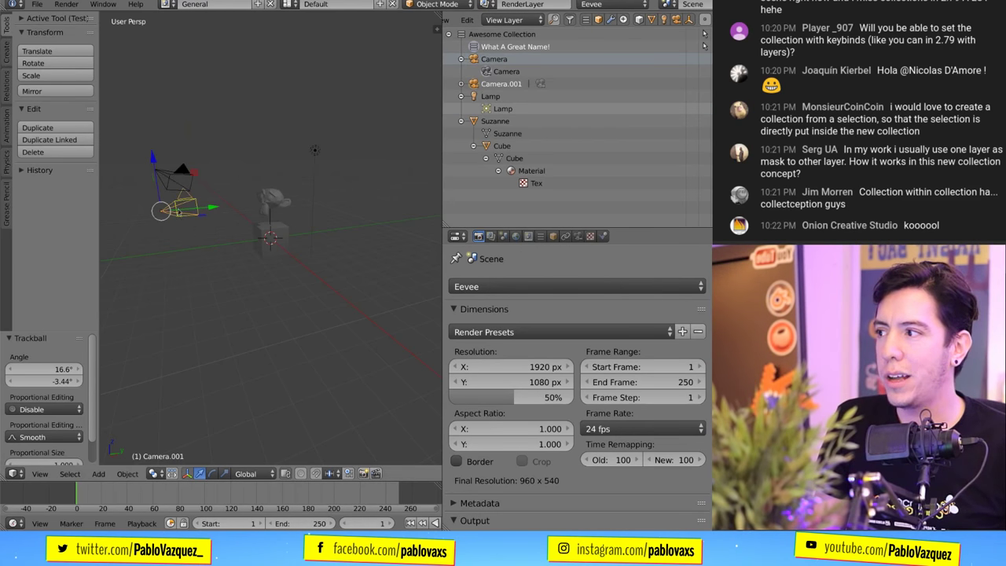
pyautogui.rightClick(174, 177)
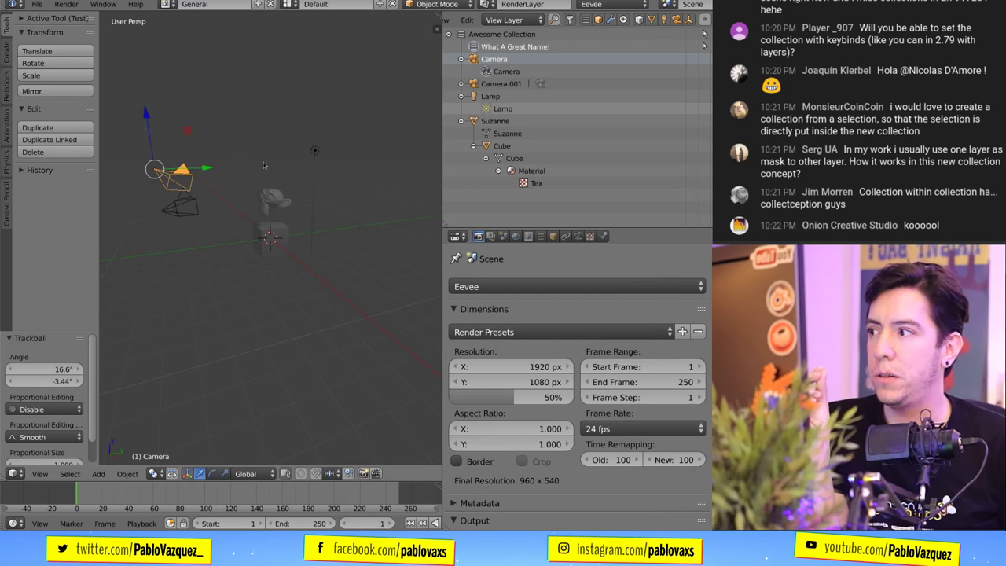
pyautogui.rightClick(316, 152)
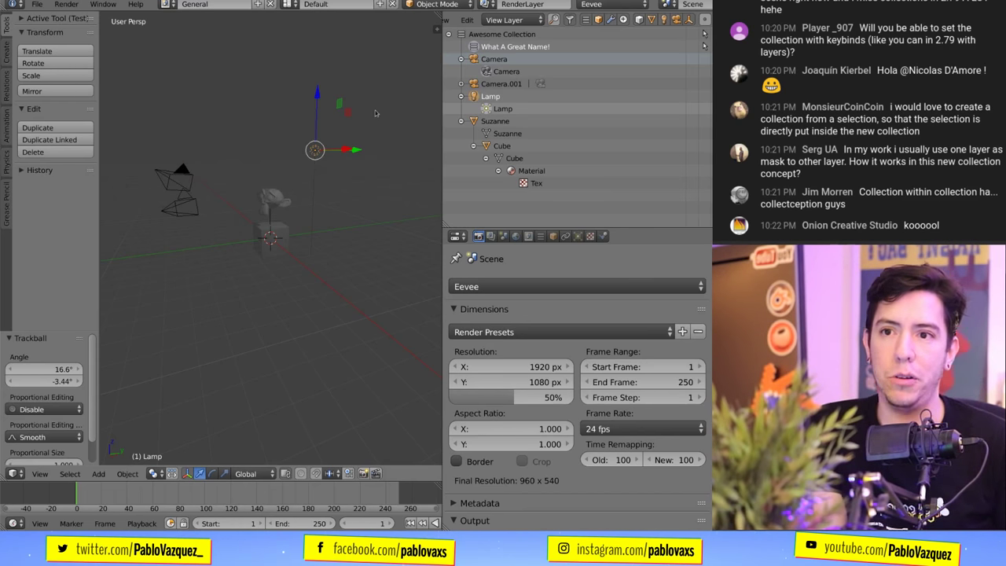
pyautogui.rightClick(179, 187)
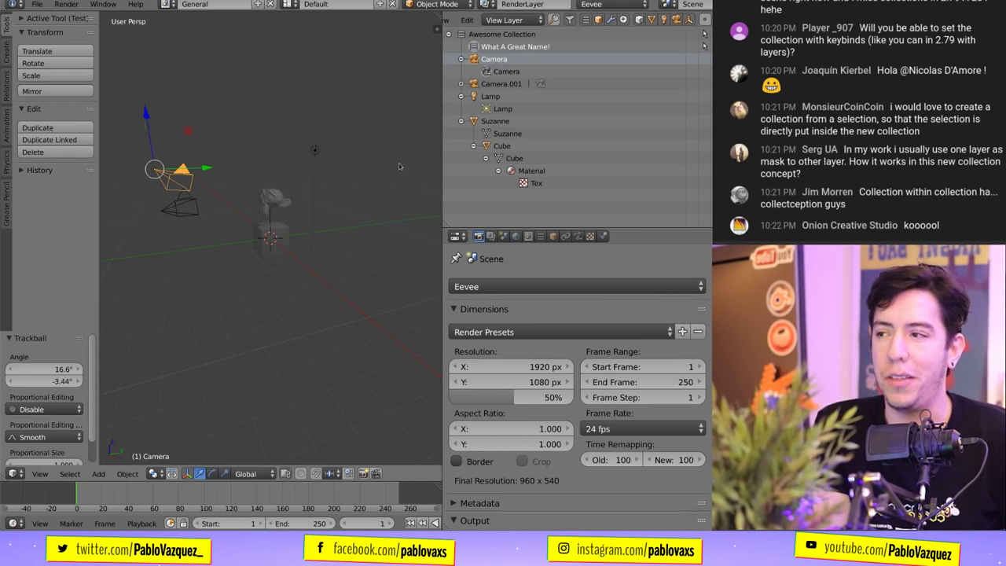
# - Select Camera.001 and cycle the outliner object filters, ending with only cameras listed
pyautogui.rightClick(182, 202)
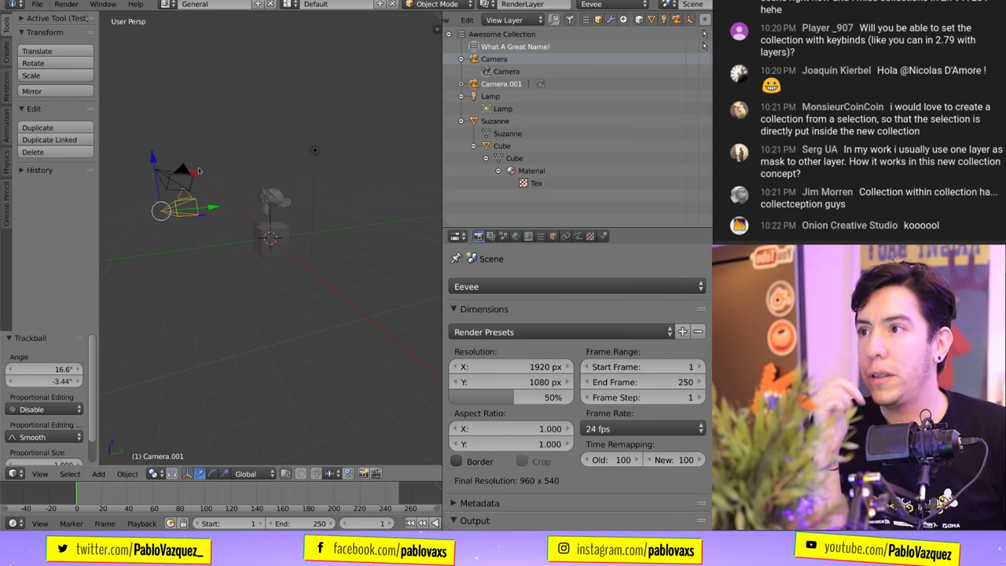
pyautogui.click(654, 19)
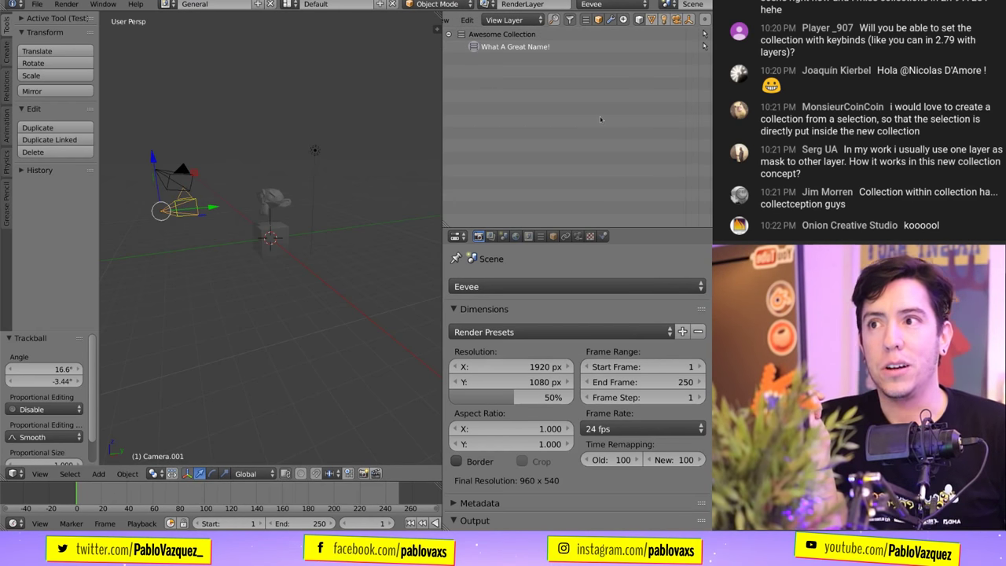
pyautogui.click(664, 19)
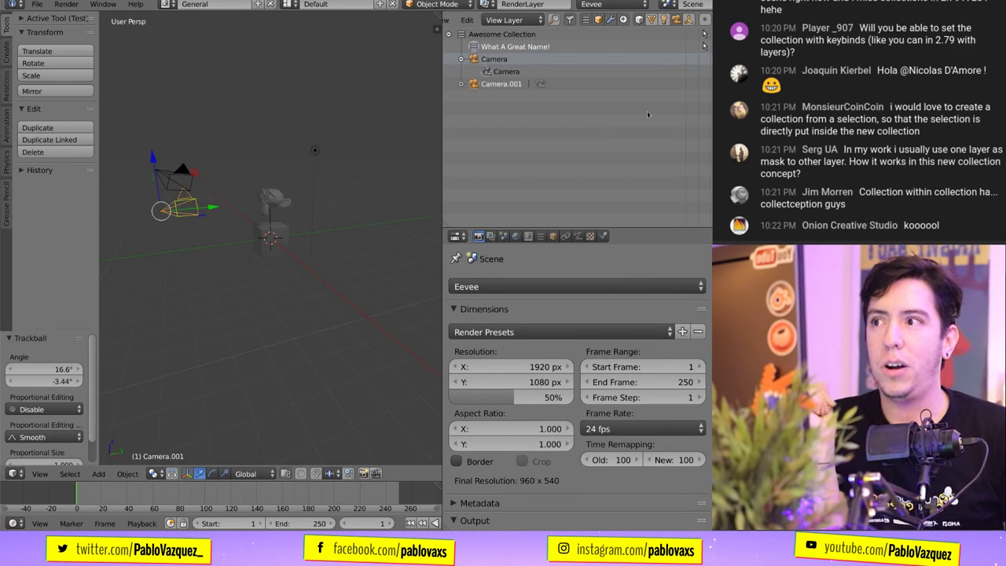
pyautogui.click(676, 19)
pyautogui.click(665, 20)
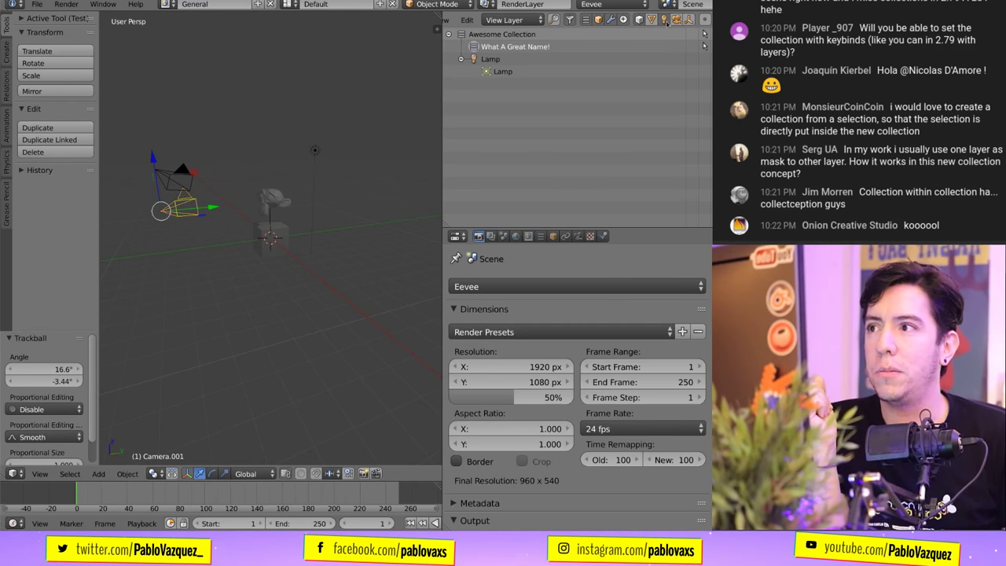
pyautogui.click(665, 19)
pyautogui.click(668, 19)
pyautogui.click(675, 19)
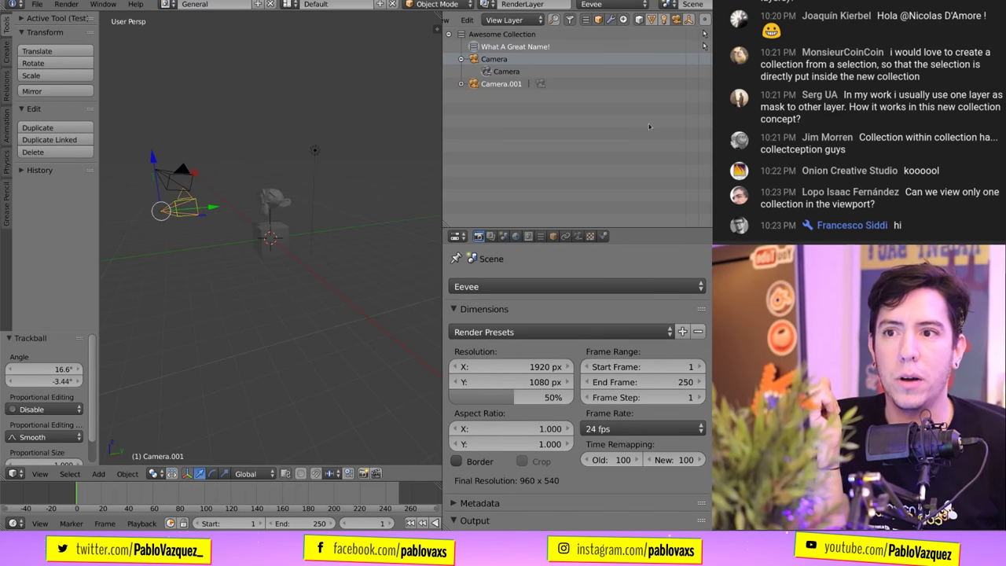
# - Toggle Awesome Collection on and off repeatedly, leave it disabled, and expand Camera.001
pyautogui.click(704, 34)
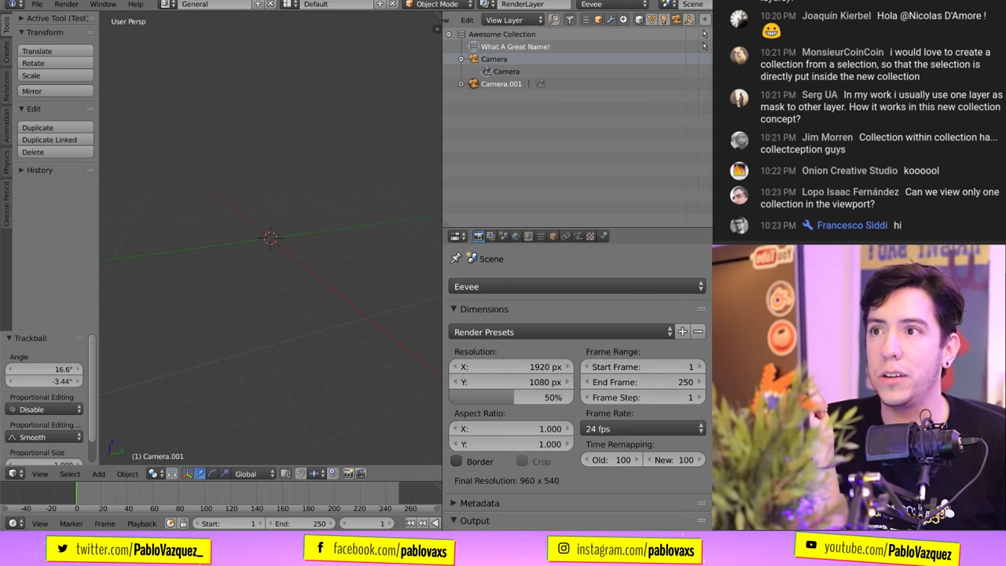
pyautogui.click(704, 46)
pyautogui.click(704, 34)
pyautogui.click(704, 34)
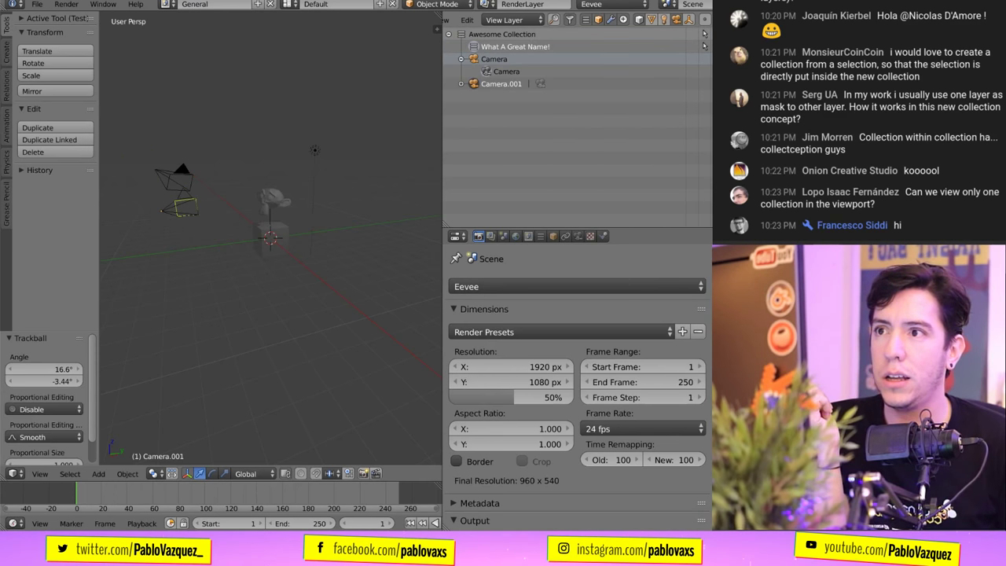
pyautogui.click(704, 33)
pyautogui.click(705, 34)
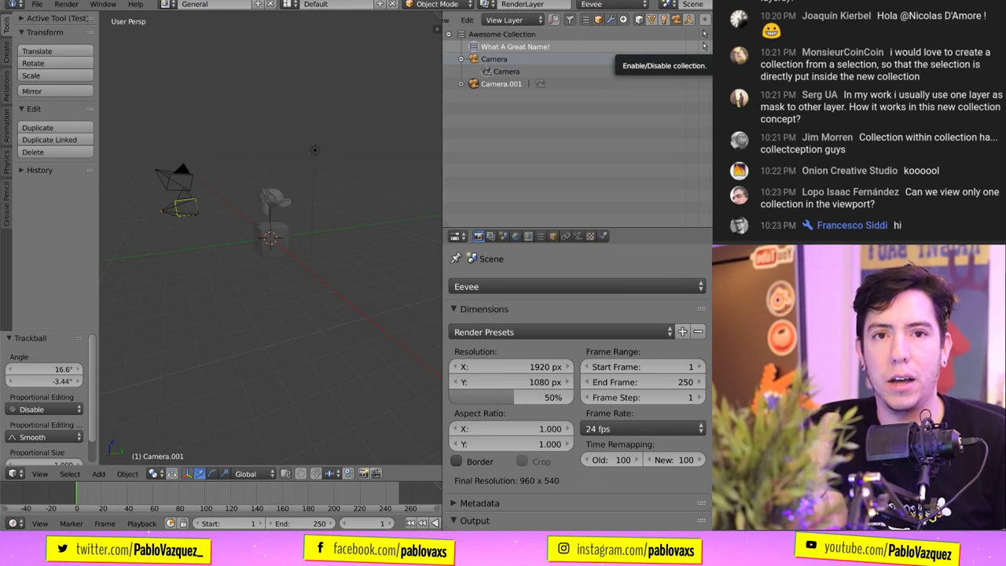
pyautogui.click(705, 33)
pyautogui.click(705, 33)
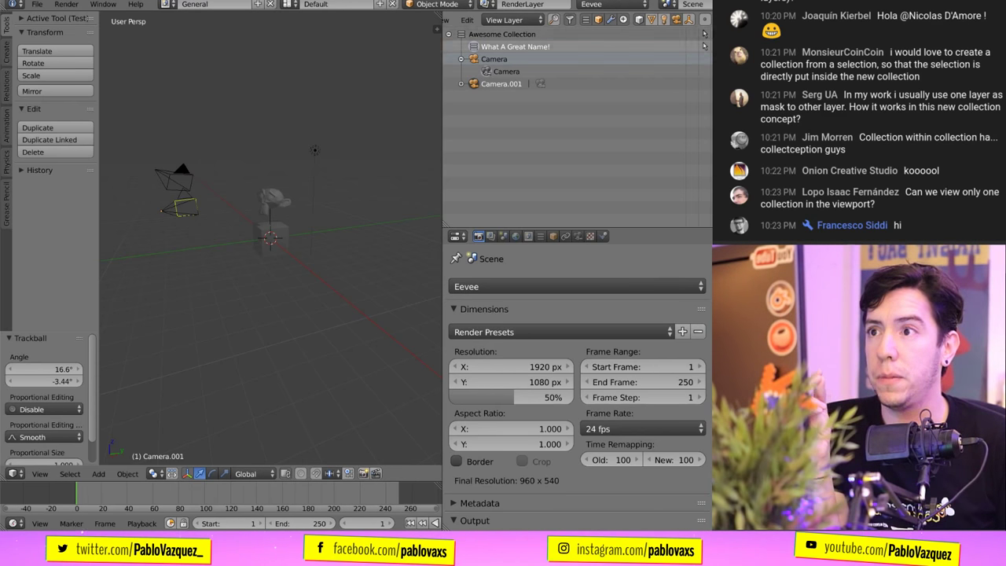
pyautogui.click(705, 33)
pyautogui.click(704, 33)
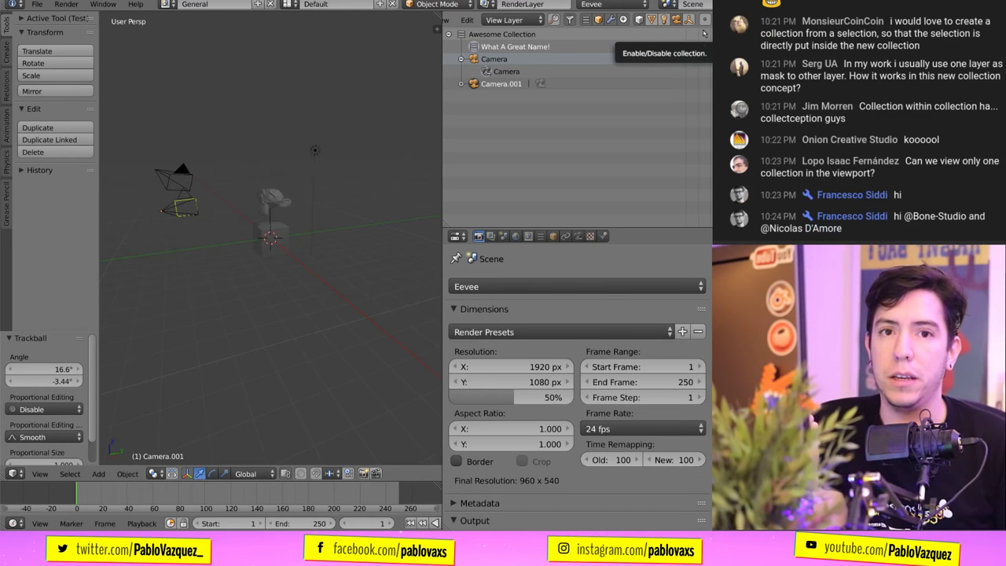
pyautogui.click(705, 34)
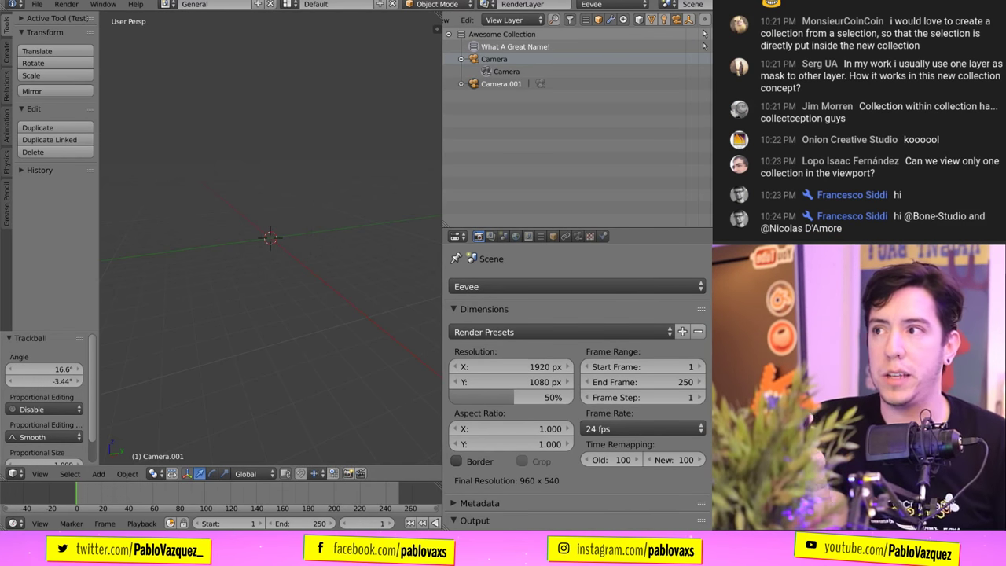
pyautogui.click(461, 83)
# - List all objects, drag Suzanne into What A Great Name!, and enable the collection
pyautogui.click(652, 19)
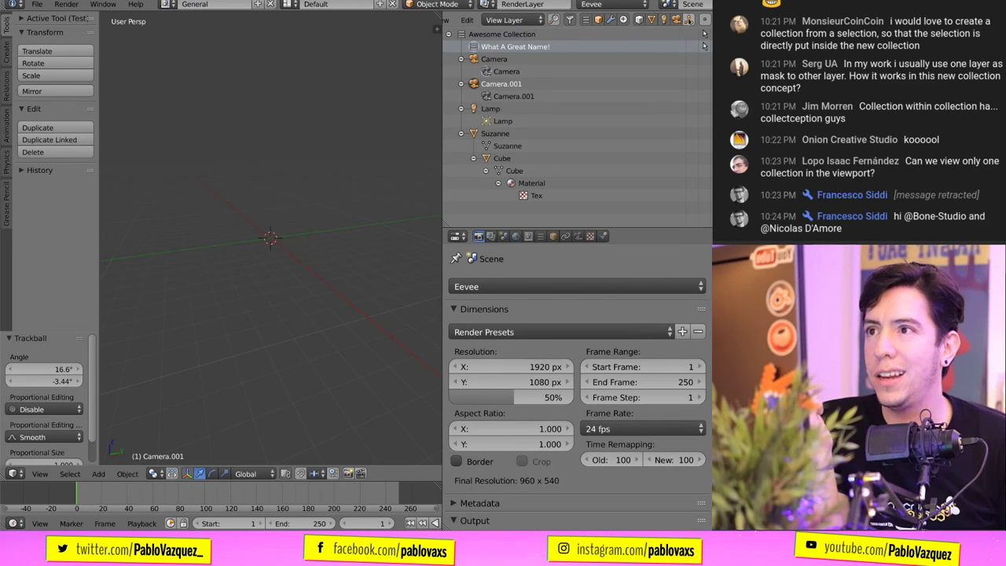
pyautogui.click(478, 133)
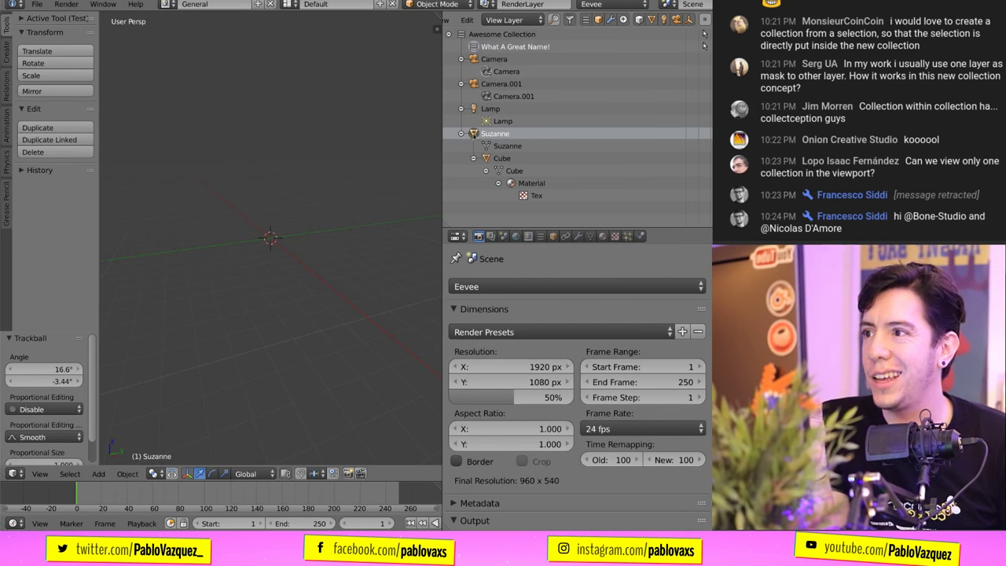
pyautogui.moveTo(477, 135); pyautogui.dragTo(509, 45)
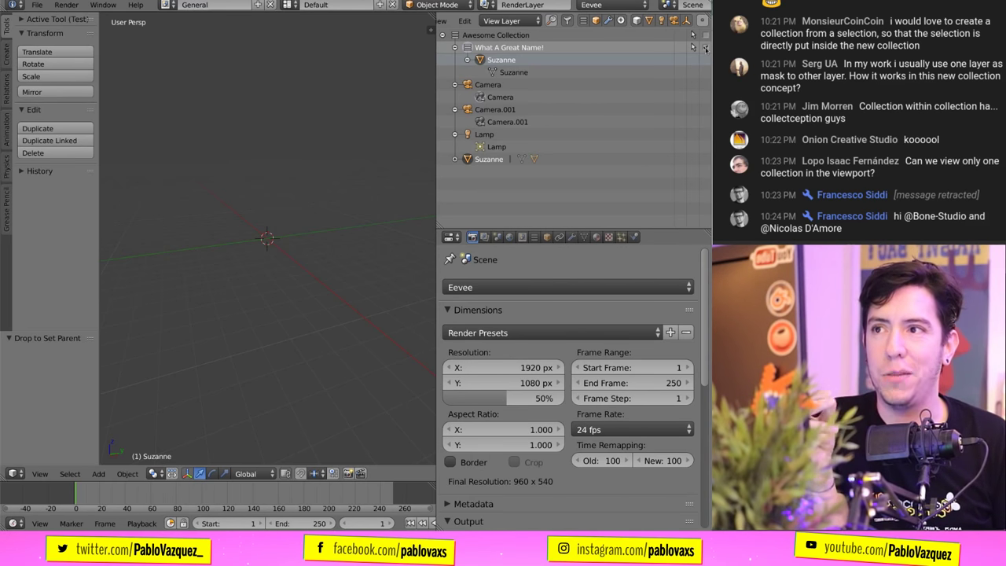
pyautogui.click(705, 35)
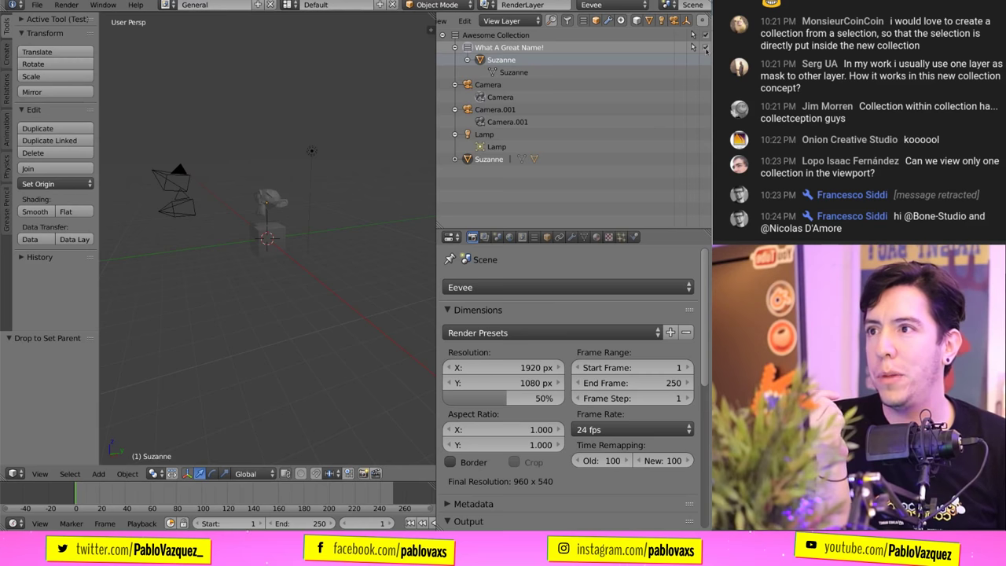
# - Select the top-level Suzanne, disable What A Great Name!, then select the lower Suzanne entry
pyautogui.click(489, 159)
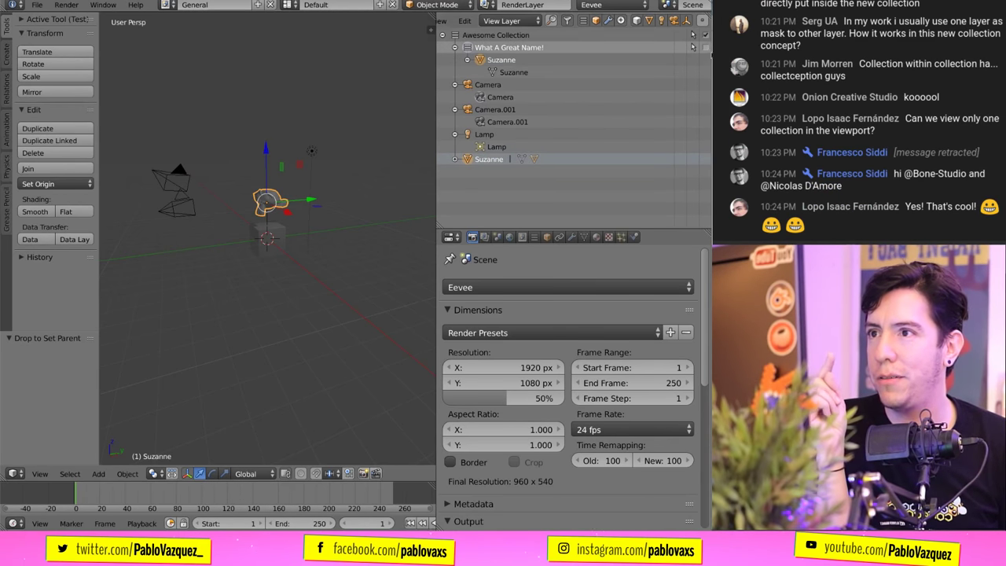
pyautogui.click(706, 48)
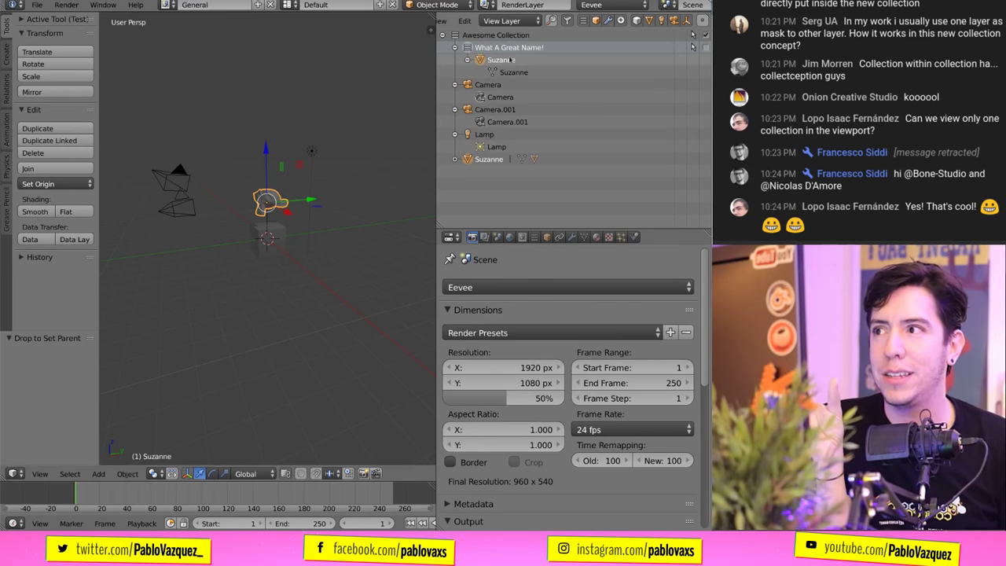
pyautogui.click(484, 160)
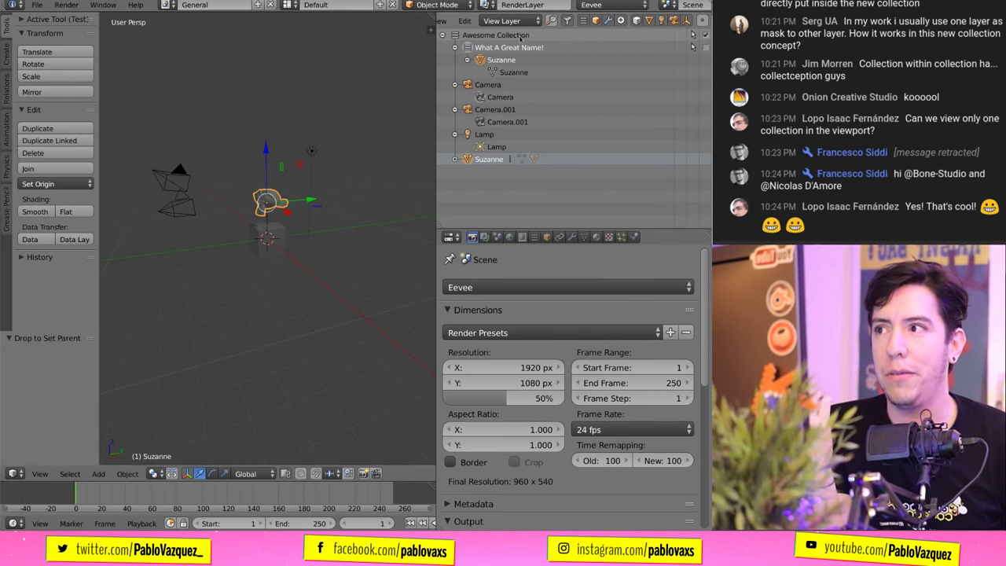
# - Re-enable the What A Great Name! collection and select the lower Suzanne entry
pyautogui.click(516, 48)
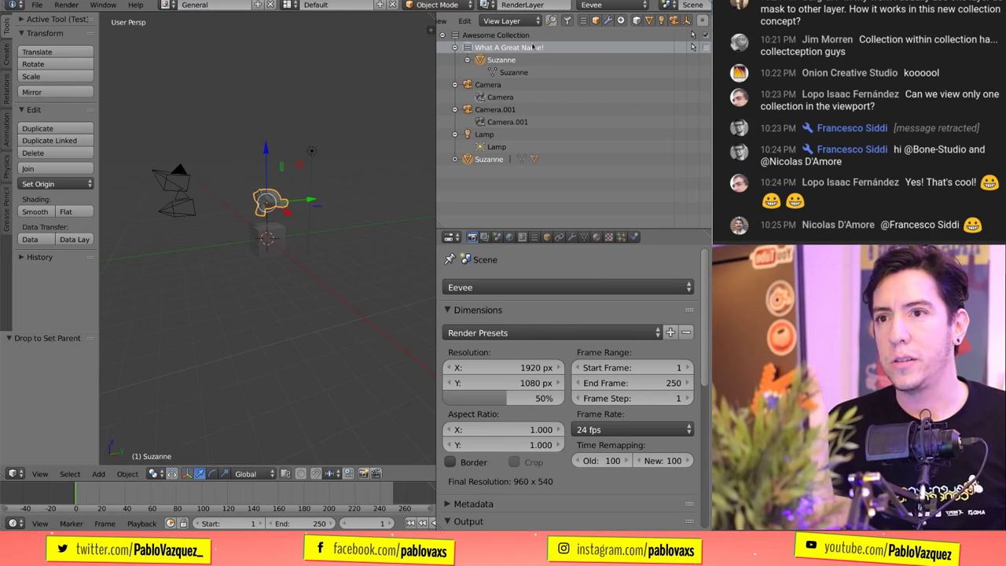
pyautogui.click(704, 48)
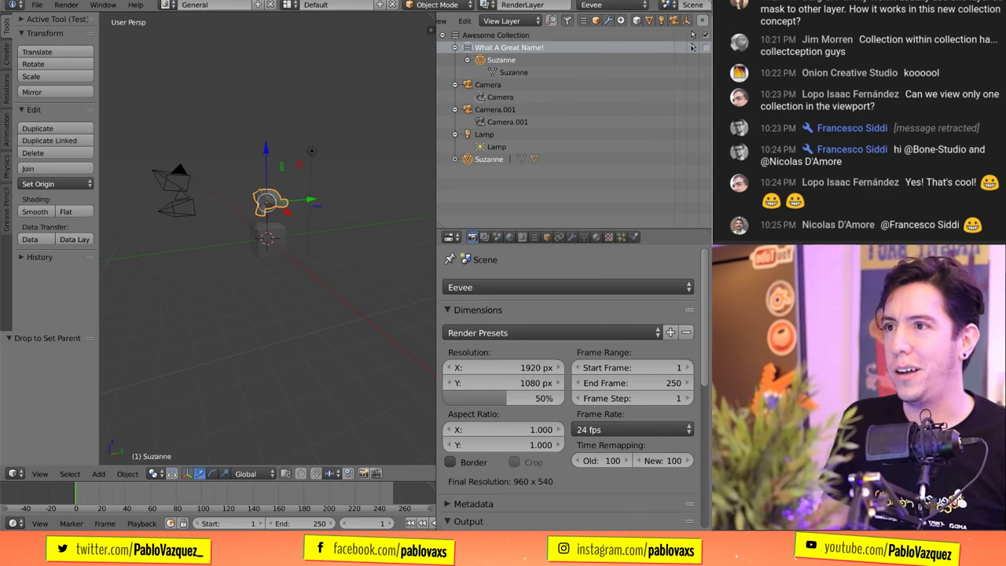
pyautogui.click(500, 160)
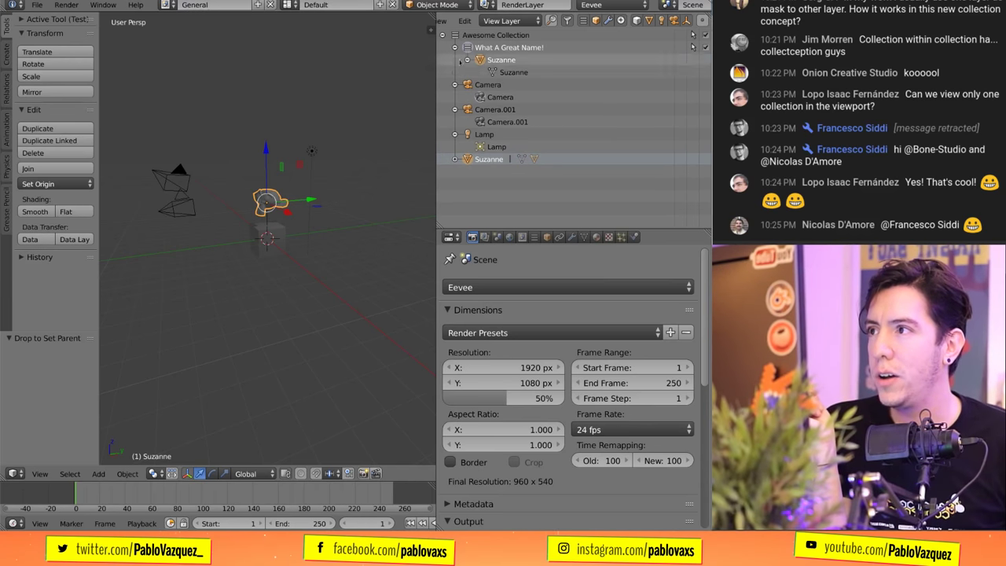
# - Select Suzanne with its children, then bring up What A Great Name!'s collection operations menu
pyautogui.rightClick(487, 160)
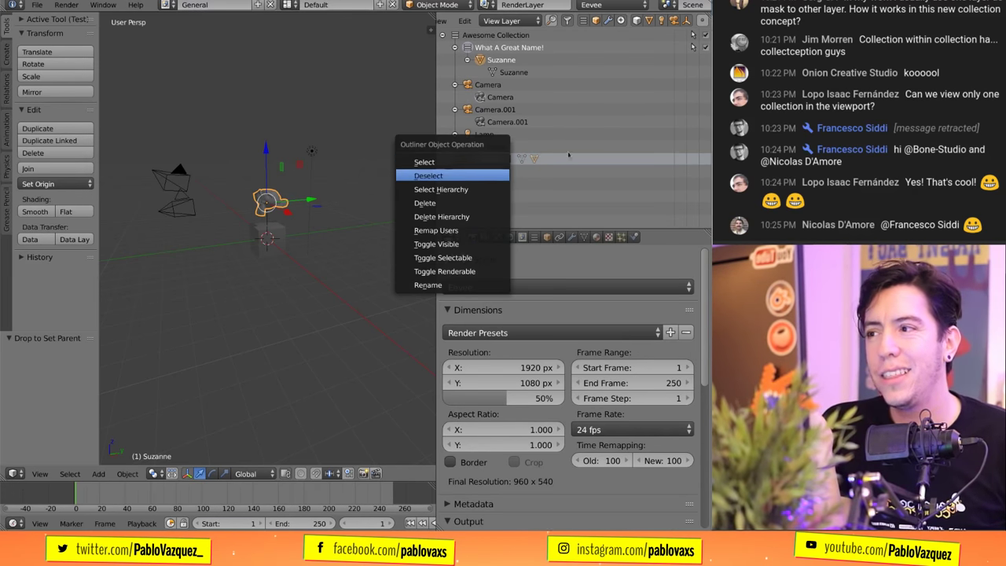
pyautogui.rightClick(488, 159)
pyautogui.click(456, 189)
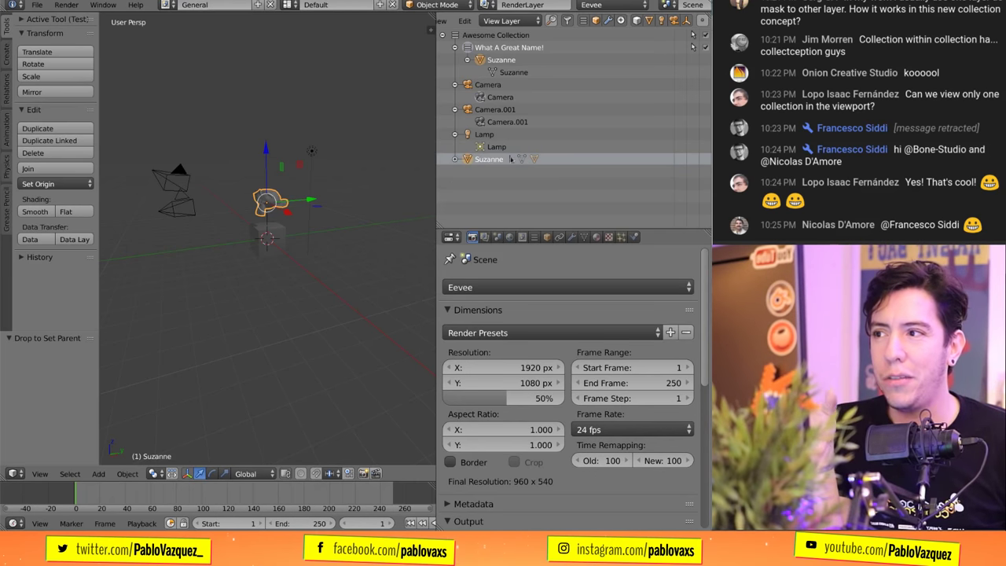
pyautogui.rightClick(467, 36)
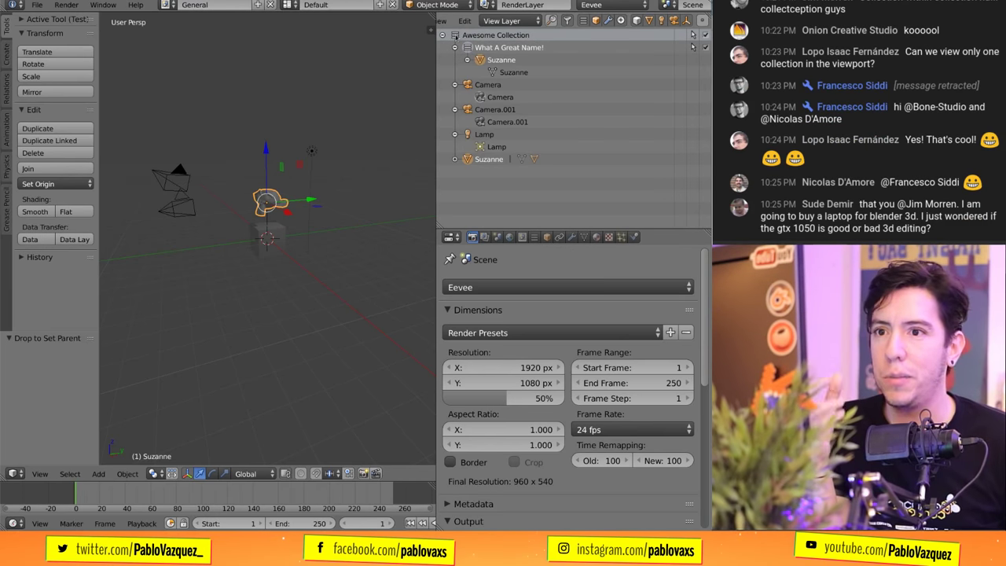
pyautogui.rightClick(453, 49)
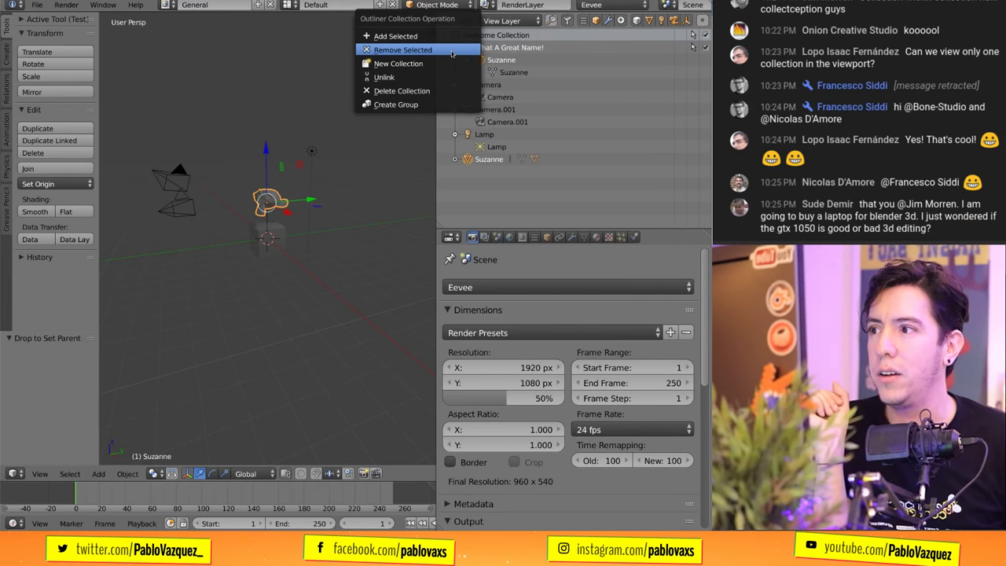
# - Add Suzanne and its Cube to What A Great Name!, then disable that collection
pyautogui.click(453, 50)
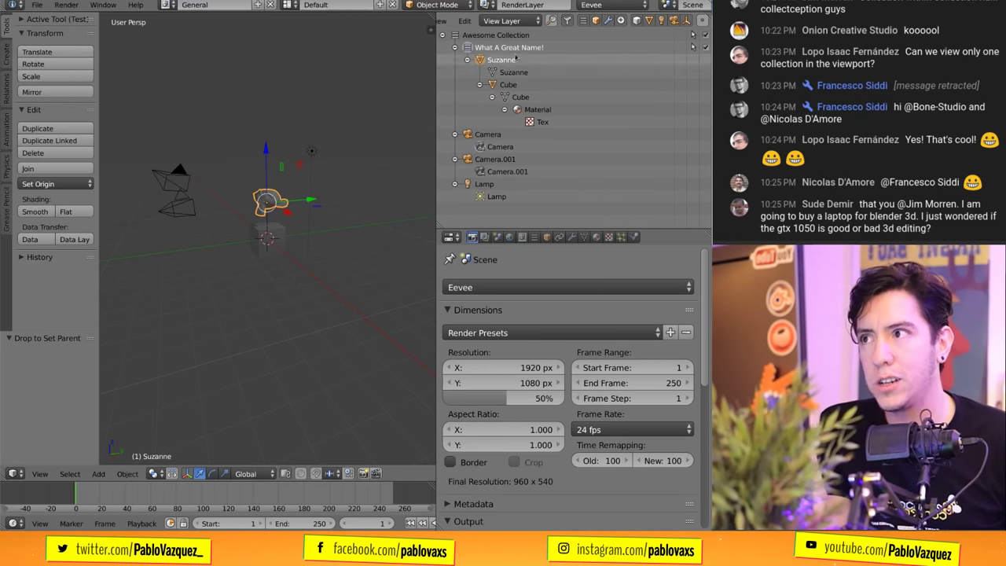
pyautogui.click(705, 49)
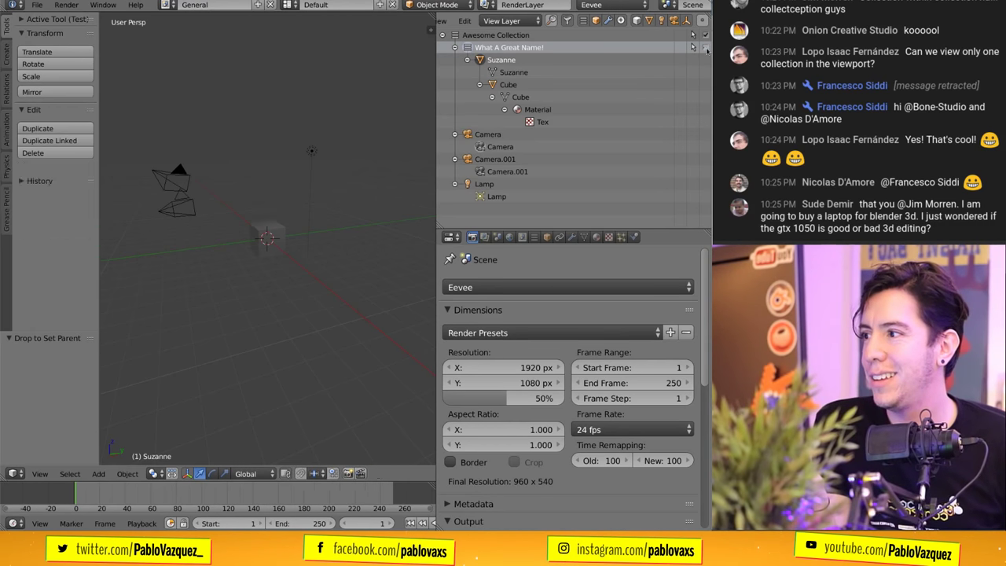
# - Rotate Suzanne by 39.7° after cancelling a trial X-axis move
pyautogui.moveTo(370, 220); pyautogui.dragTo(321, 240, button='middle')
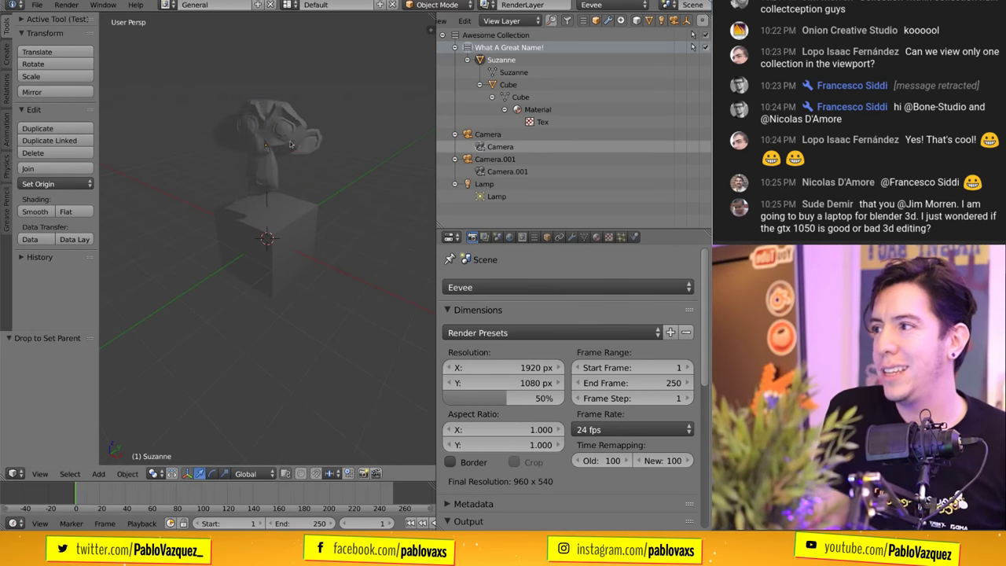
pyautogui.click(287, 150)
pyautogui.press('g')
pyautogui.press('x')
pyautogui.press('Escape')
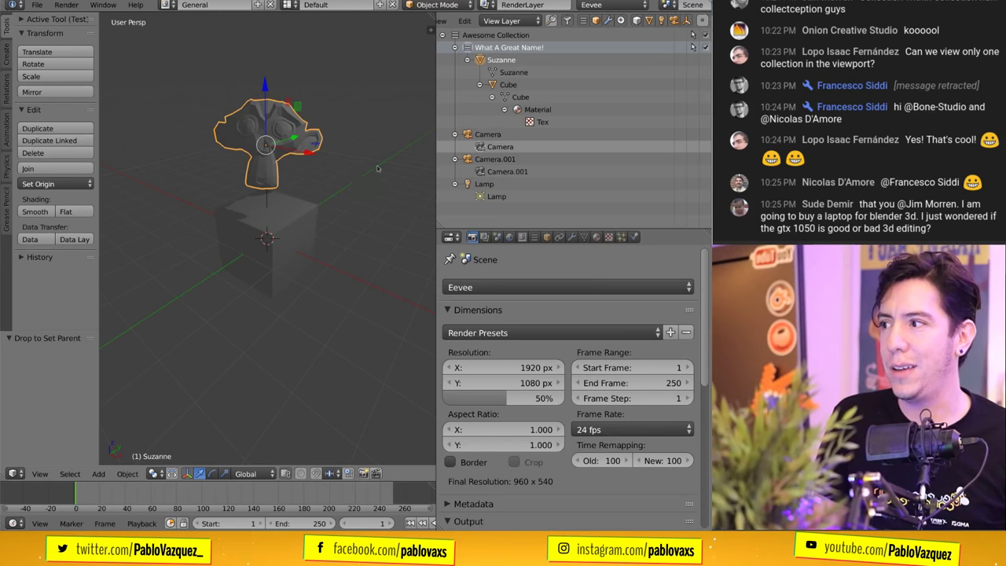
pyautogui.press('r')
pyautogui.click(314, 219)
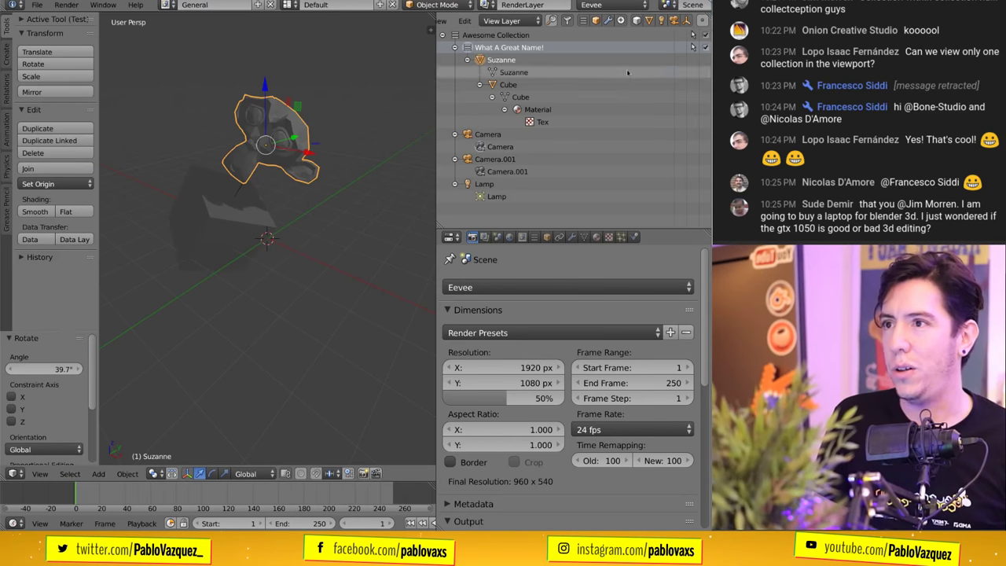
# - Toggle What A Great Name!'s checkbox and clear Suzanne's location with Alt+G
pyautogui.click(706, 48)
pyautogui.click(706, 48)
pyautogui.click(706, 48)
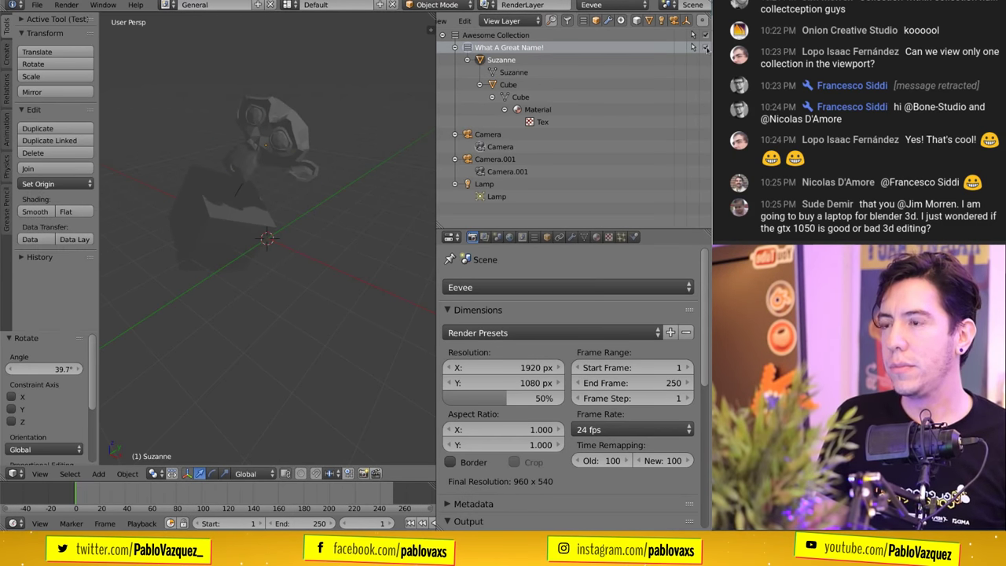
pyautogui.hotkey('alt', 'g')
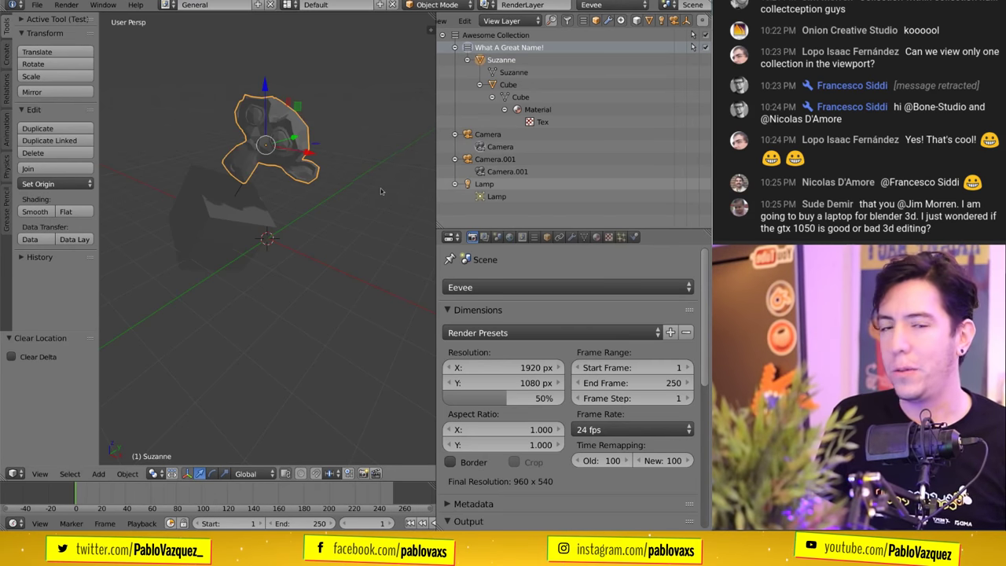
# - Browse Suzanne's Object properties, then switch to the Render tab showing Eevee at 1920×1080, 24 fps
pyautogui.click(548, 236)
pyautogui.scroll(-6, 506, 427)
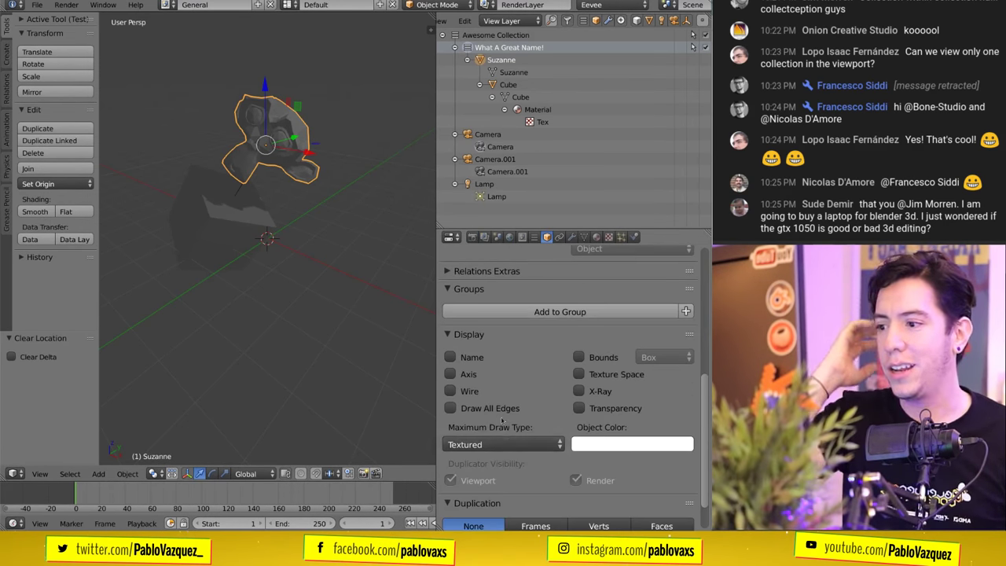
pyautogui.scroll(-2, 492, 456)
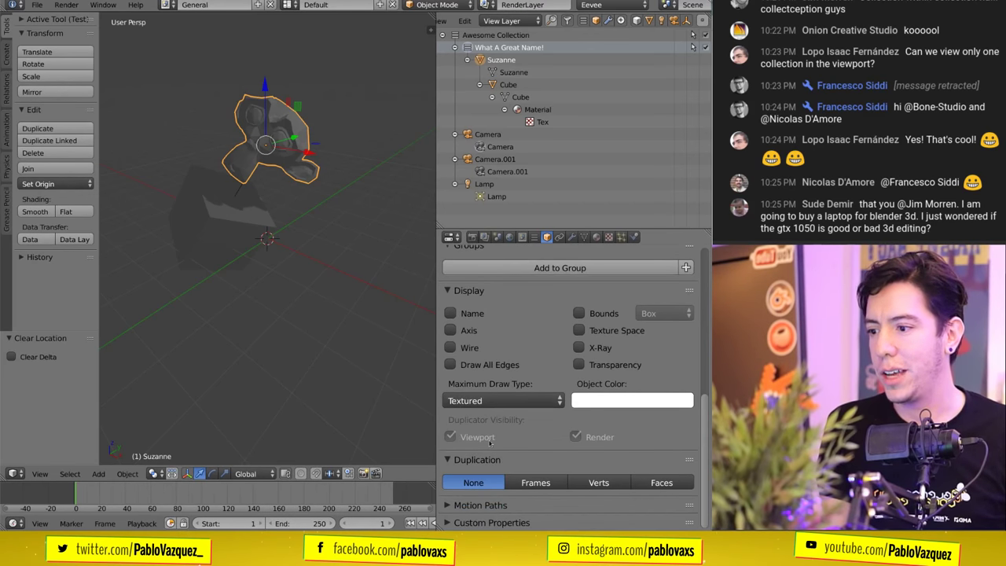
pyautogui.scroll(8, 494, 518)
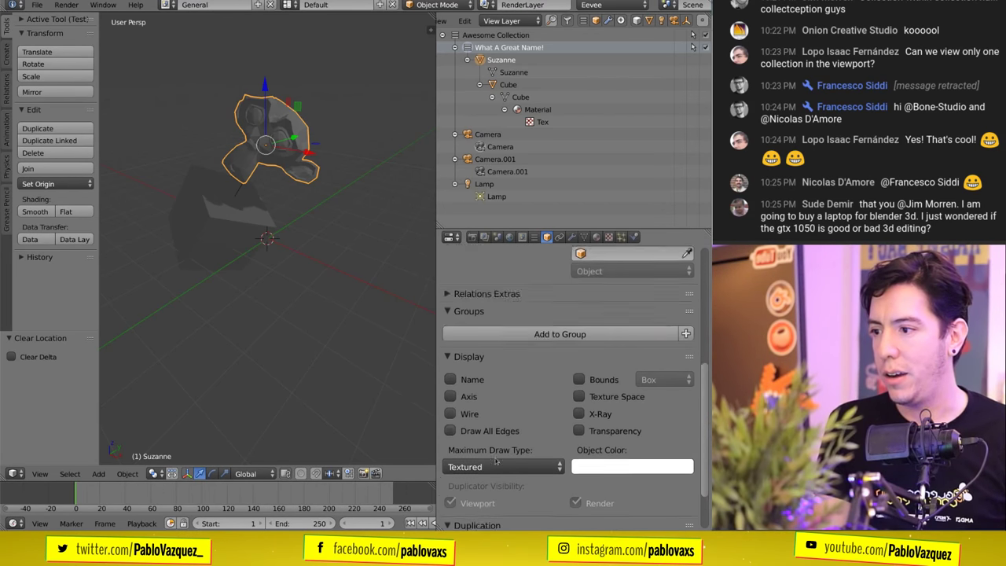
pyautogui.scroll(-5, 499, 445)
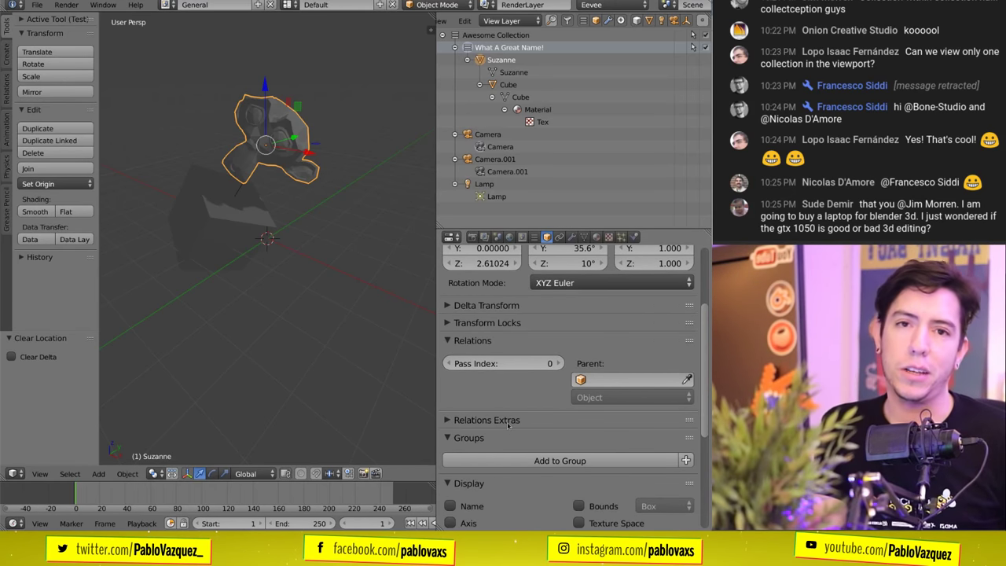
pyautogui.scroll(5, 509, 425)
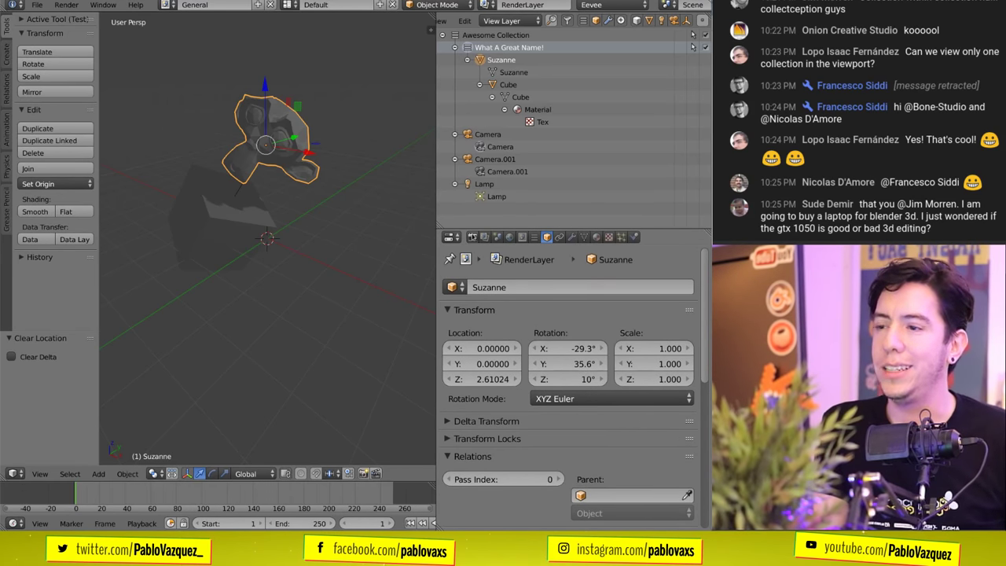
pyautogui.click(471, 236)
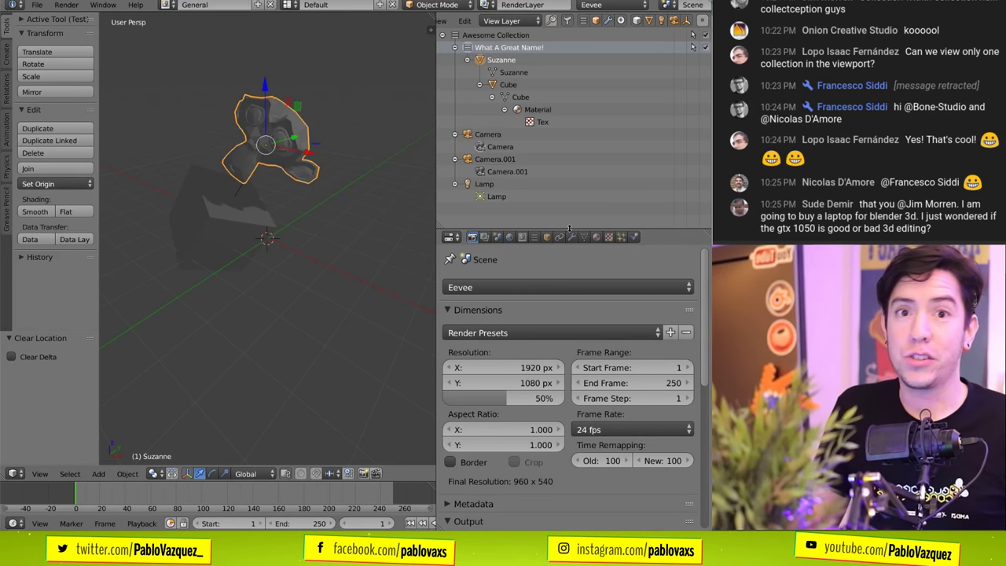
# - Open and close the outliner display-mode list without changing the mode
pyautogui.click(567, 21)
pyautogui.click(567, 20)
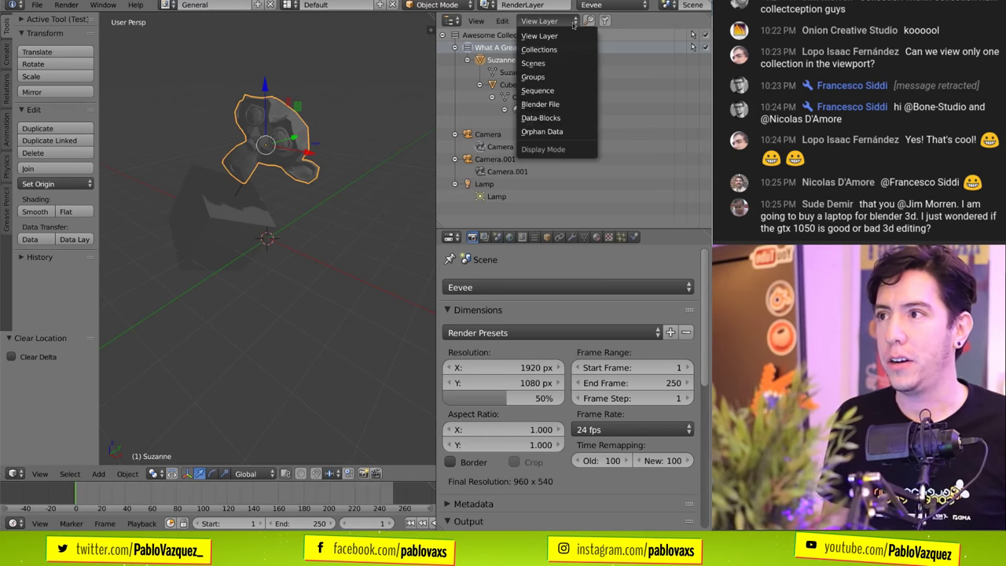
pyautogui.click(605, 20)
pyautogui.scroll(-3, 610, 22)
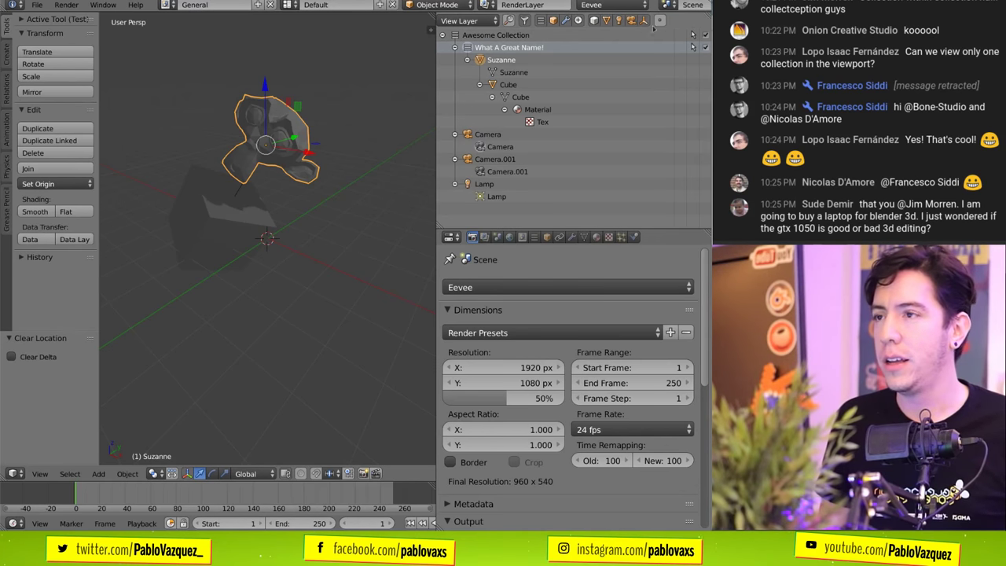
pyautogui.scroll(3, 594, 22)
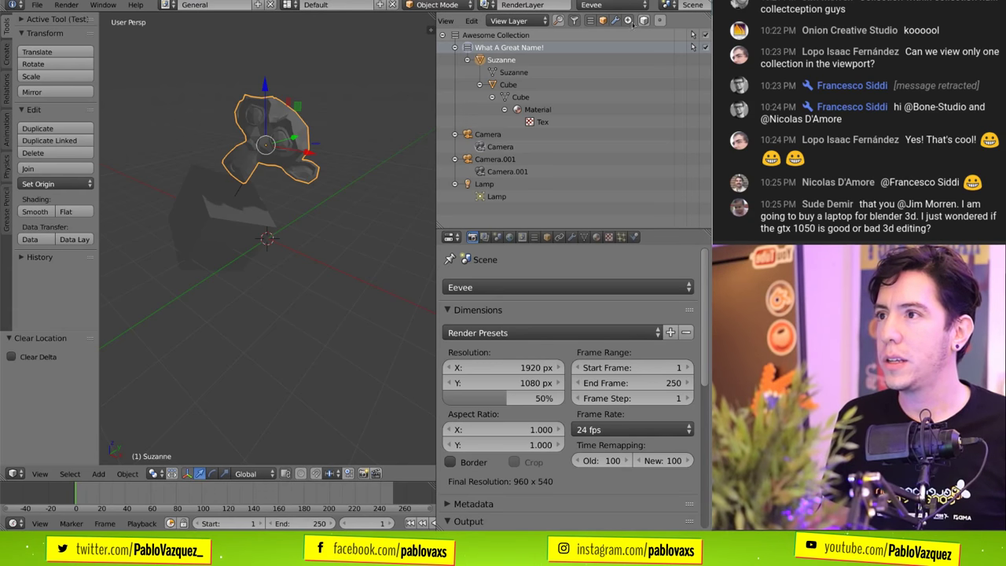
pyautogui.scroll(-3, 551, 24)
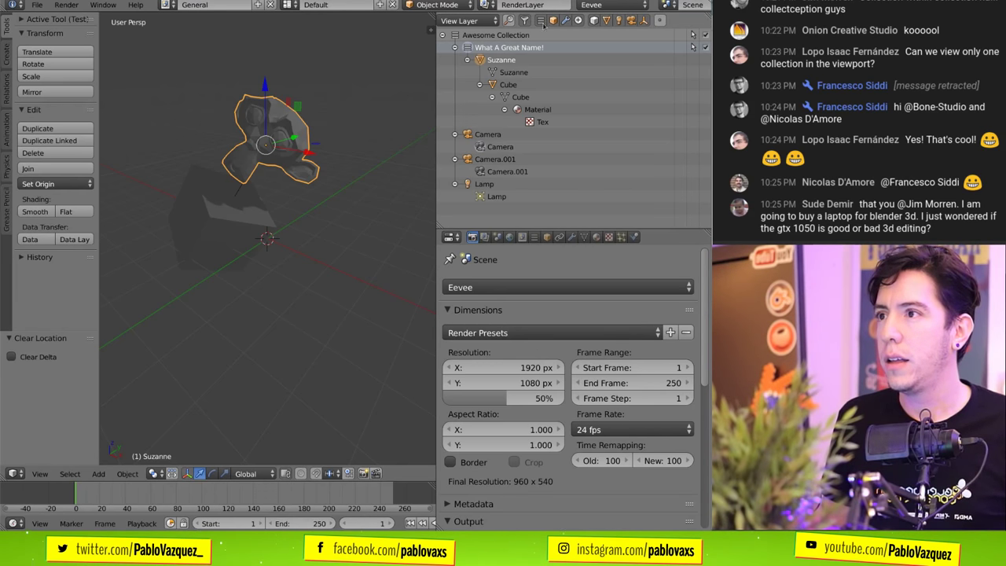
pyautogui.scroll(3, 595, 21)
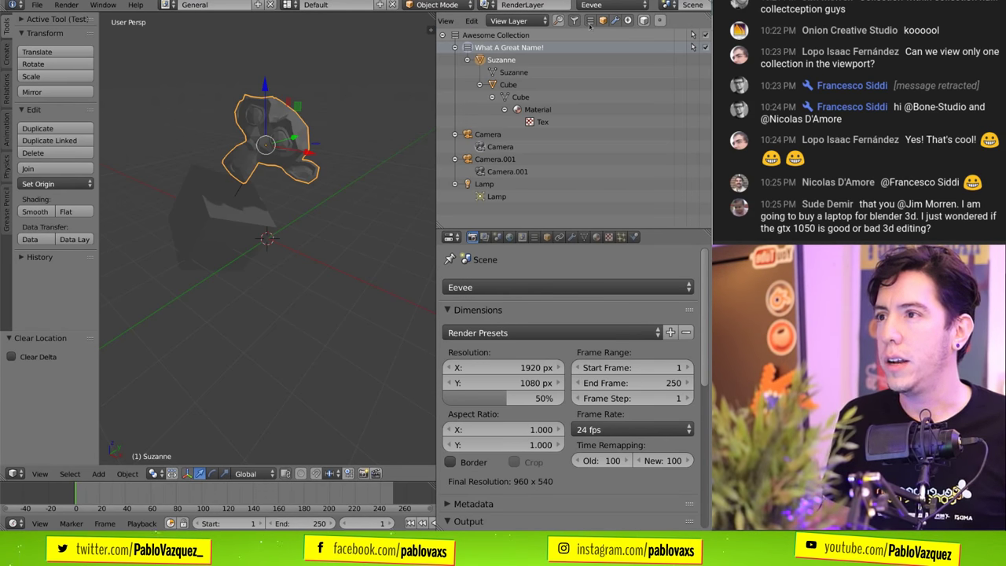
pyautogui.scroll(-3, 641, 24)
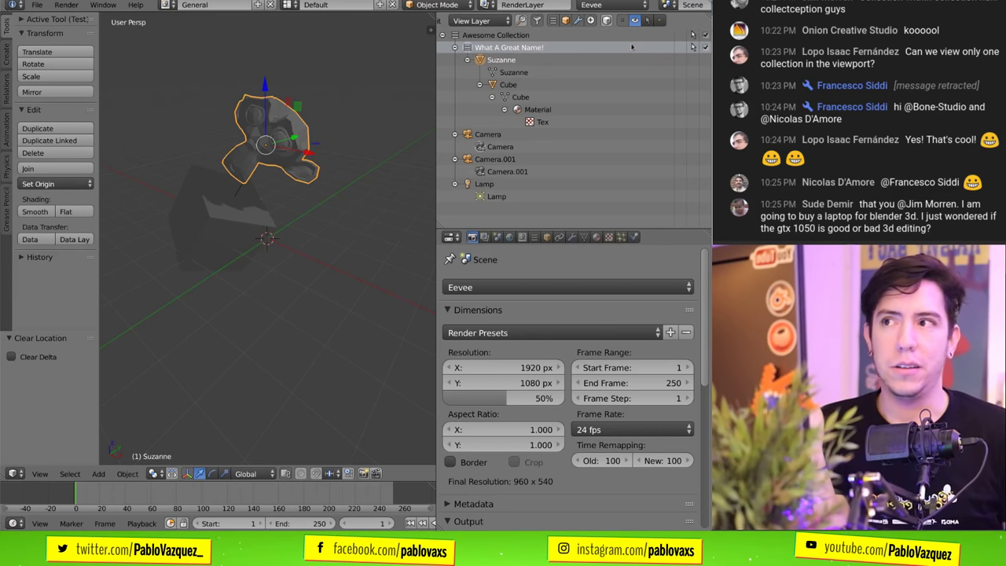
# - Filter the outliner to the selected object and back, then open the View Layer display-mode dropdown
pyautogui.click(647, 21)
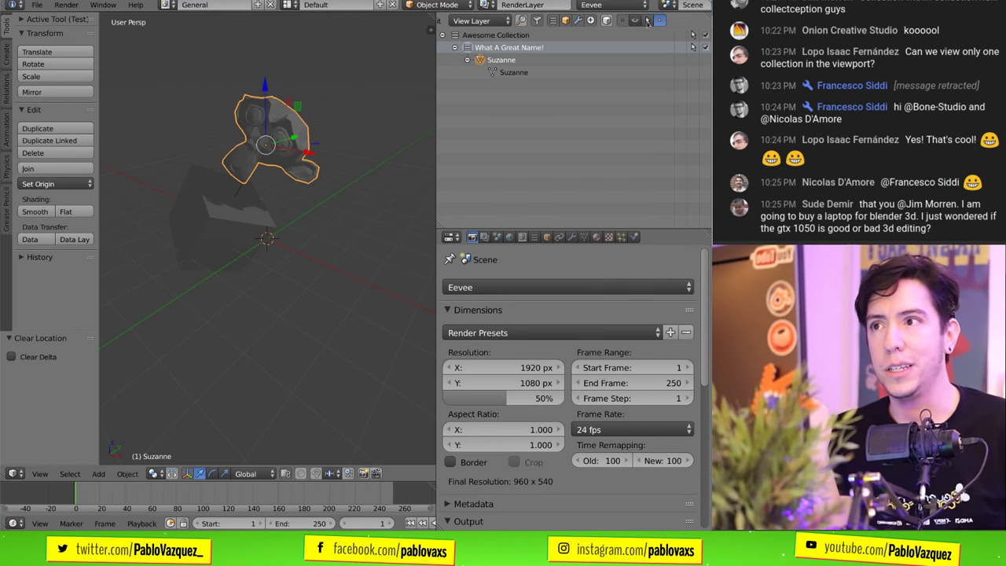
pyautogui.click(647, 21)
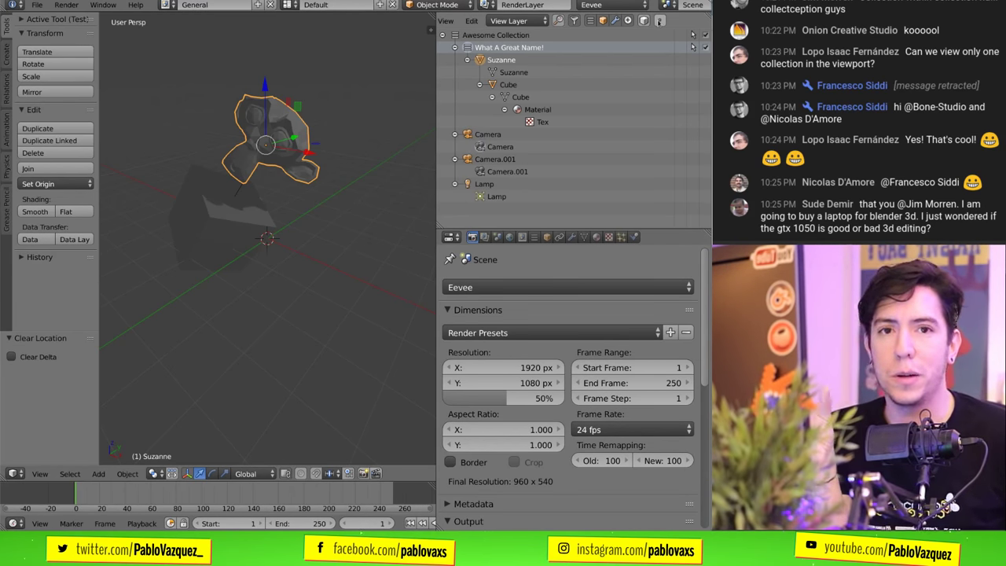
pyautogui.click(500, 21)
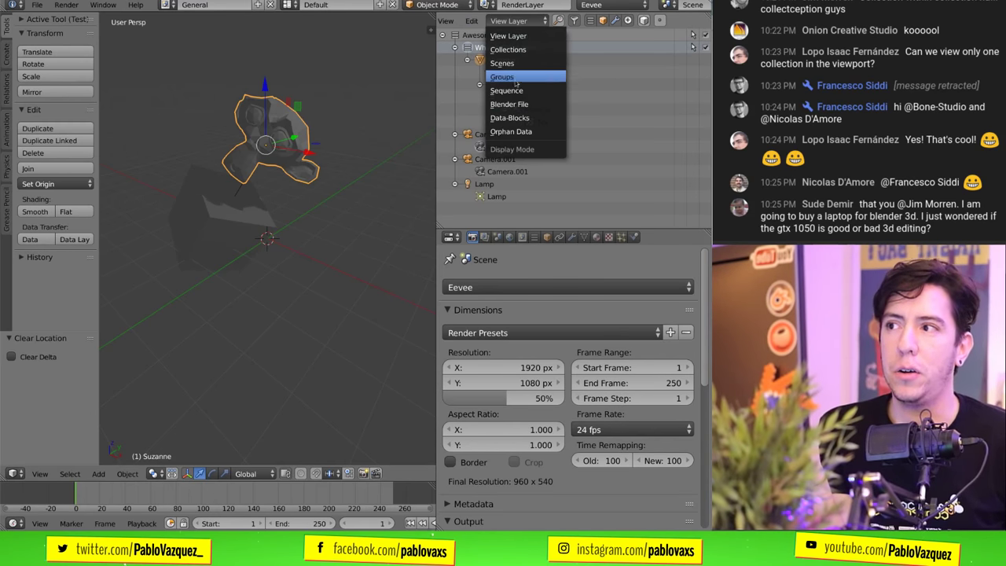
# - Keep the outliner in View Layer mode, orbit around Suzanne, and bring up Open Recent
pyautogui.click(529, 34)
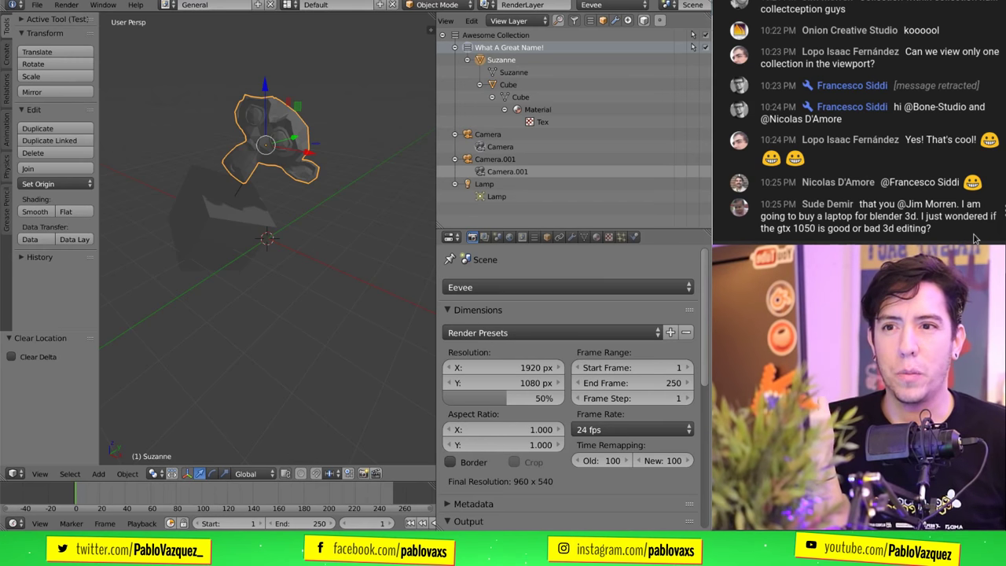
pyautogui.moveTo(322, 181); pyautogui.dragTo(356, 249, button='middle')
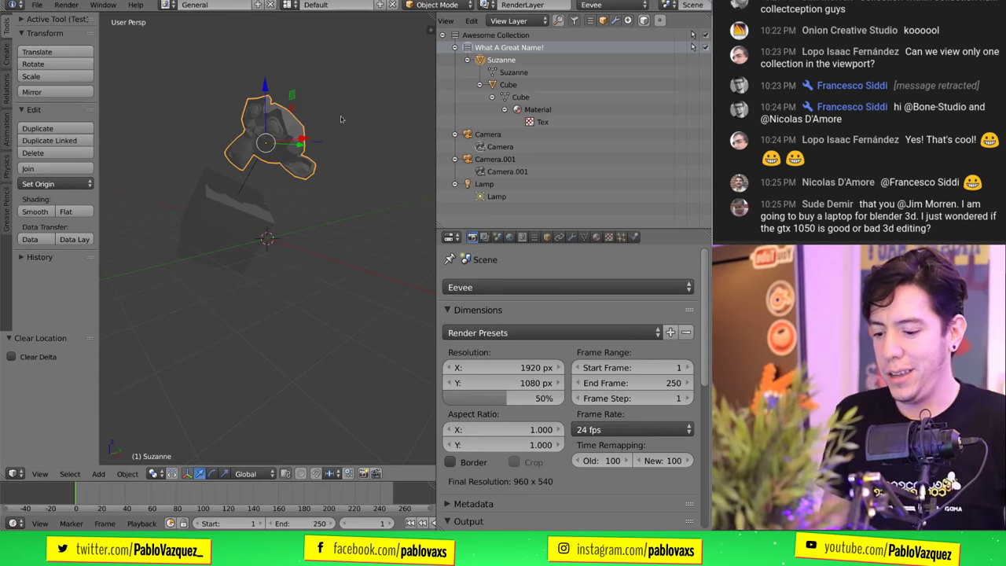
pyautogui.hotkey('ctrl', 'shift', 'o')
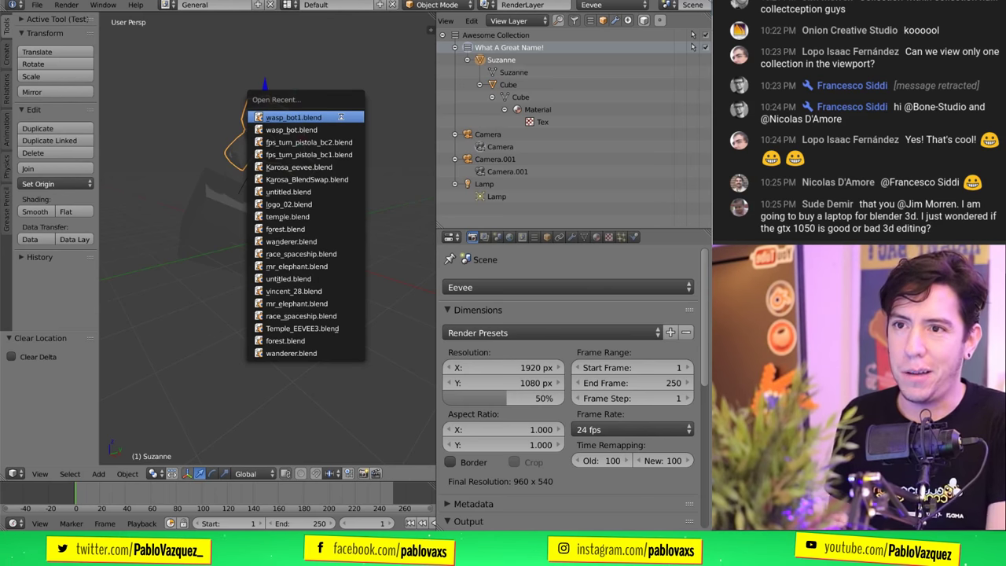
# - Open wasp_bot1.blend from the recent files and orbit around the alien head
pyautogui.click(340, 116)
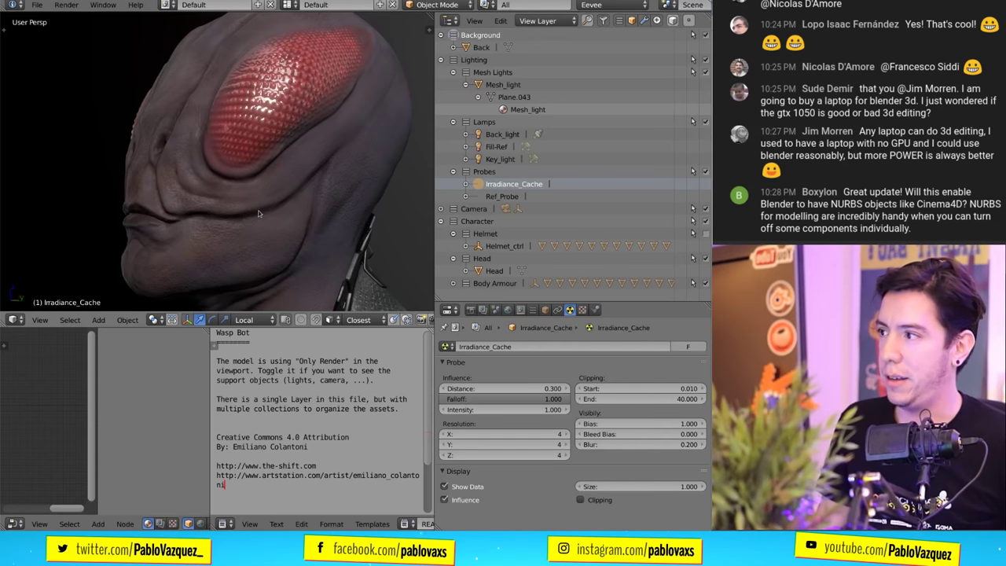
pyautogui.moveTo(261, 214); pyautogui.dragTo(287, 232, button='middle')
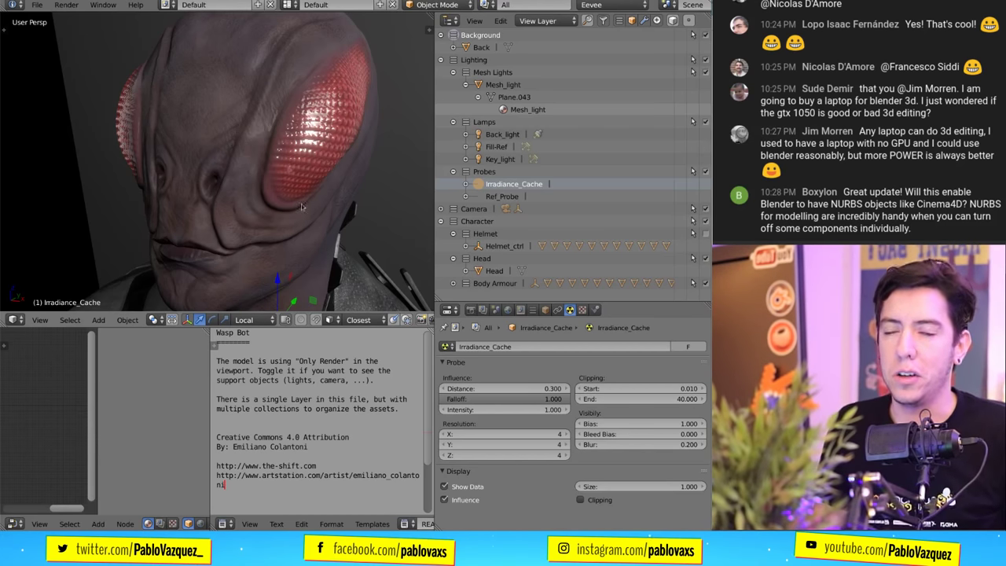
pyautogui.moveTo(320, 184); pyautogui.dragTo(310, 178, button='middle')
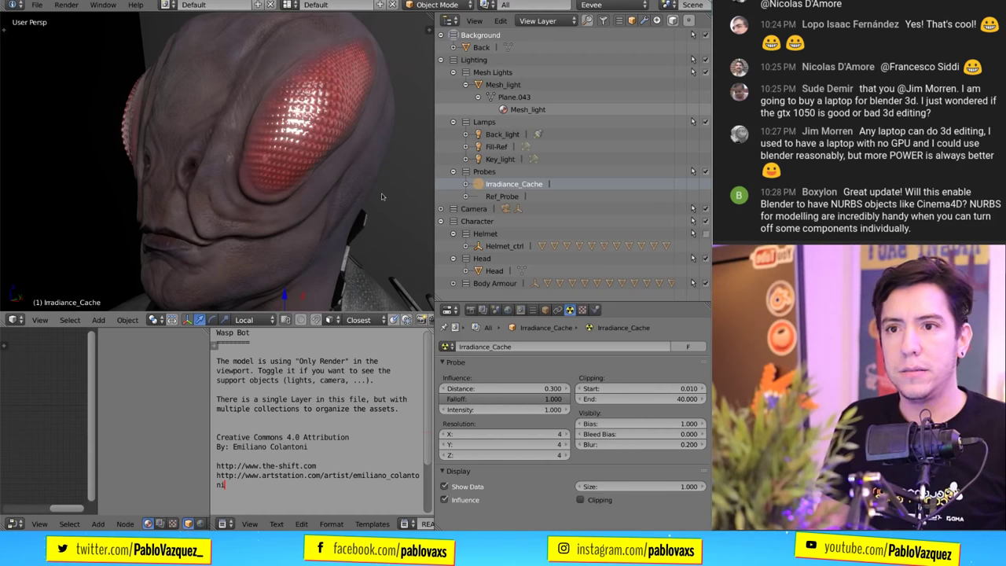
# - Scroll the Properties editor up through the Irradiance_Cache probe's clipping settings (Start 0.010, End 40.000)
pyautogui.scroll(3, 871, 185)
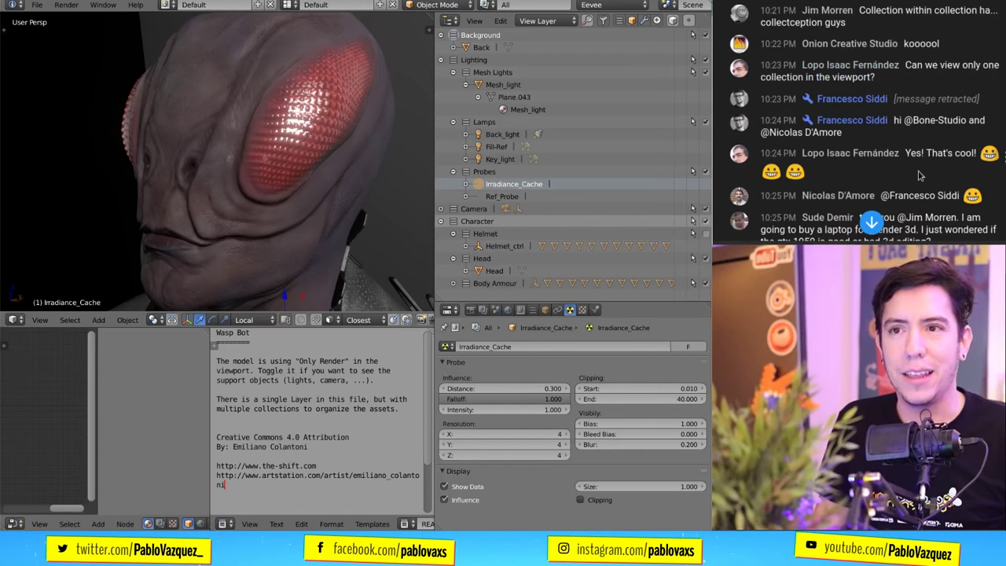
pyautogui.scroll(2, 923, 157)
pyautogui.scroll(1, 943, 155)
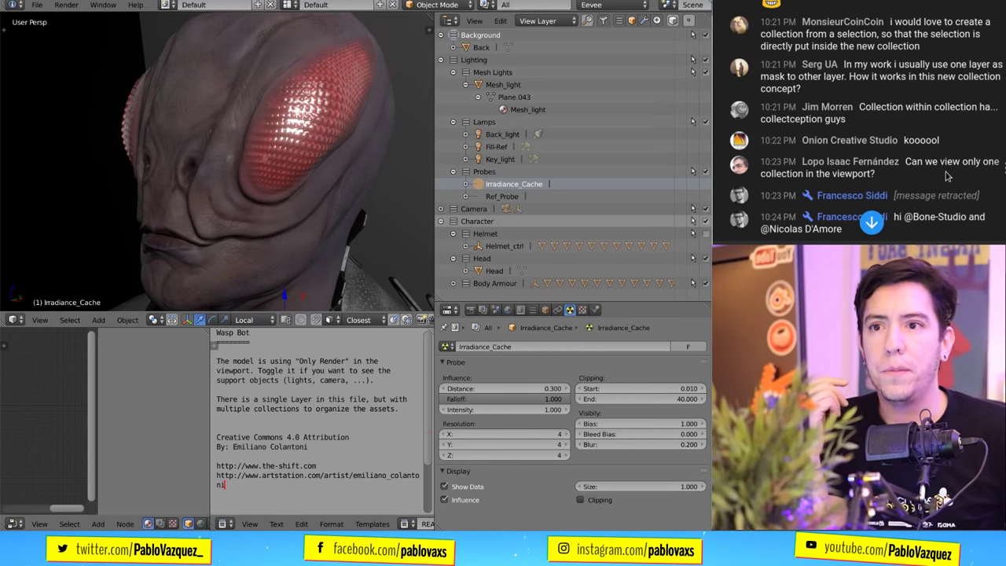
pyautogui.scroll(1, 947, 176)
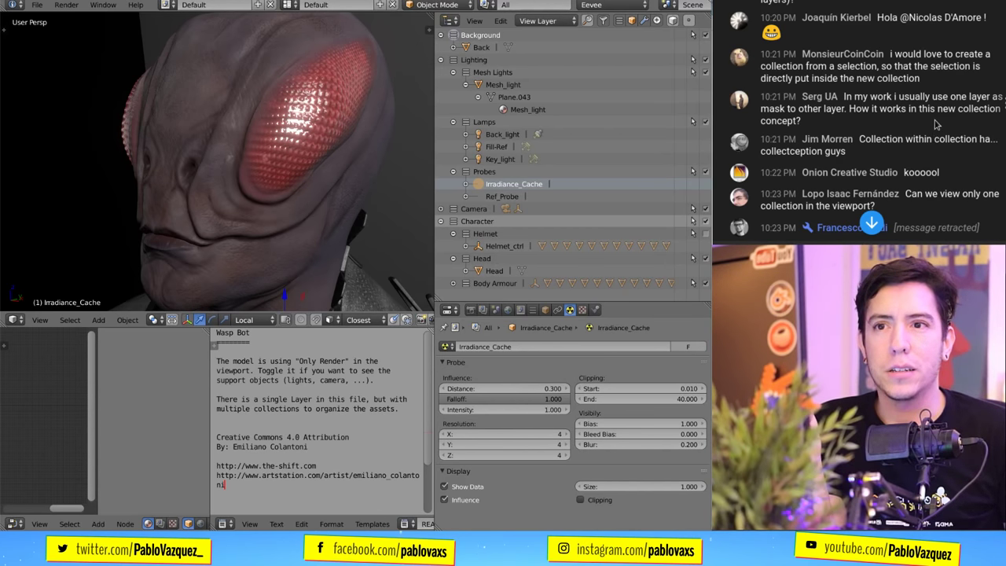
# - Heighten the properties area, browse the View Layer and Scene tabs, then return to Render settings
pyautogui.click(470, 309)
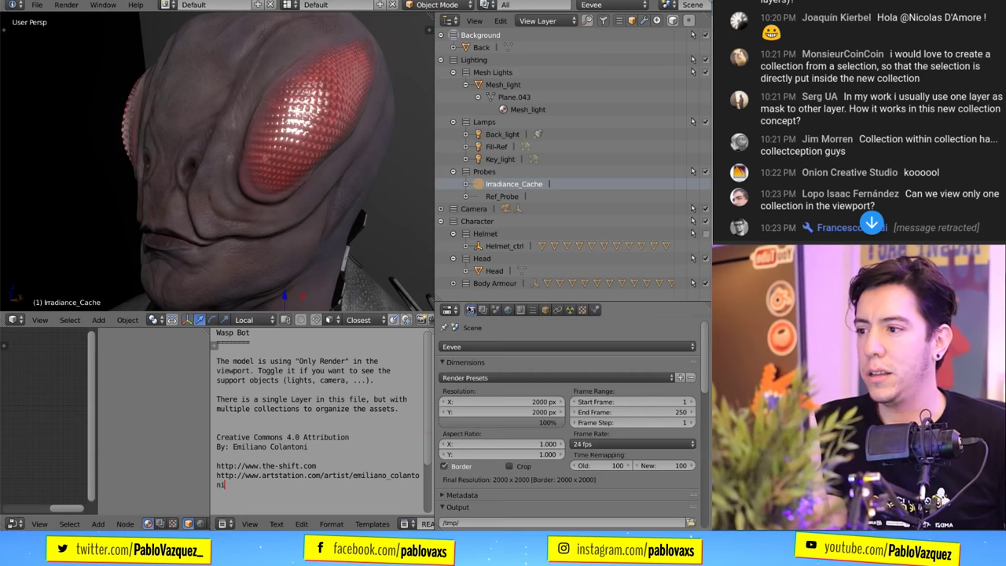
pyautogui.moveTo(483, 301); pyautogui.dragTo(484, 221)
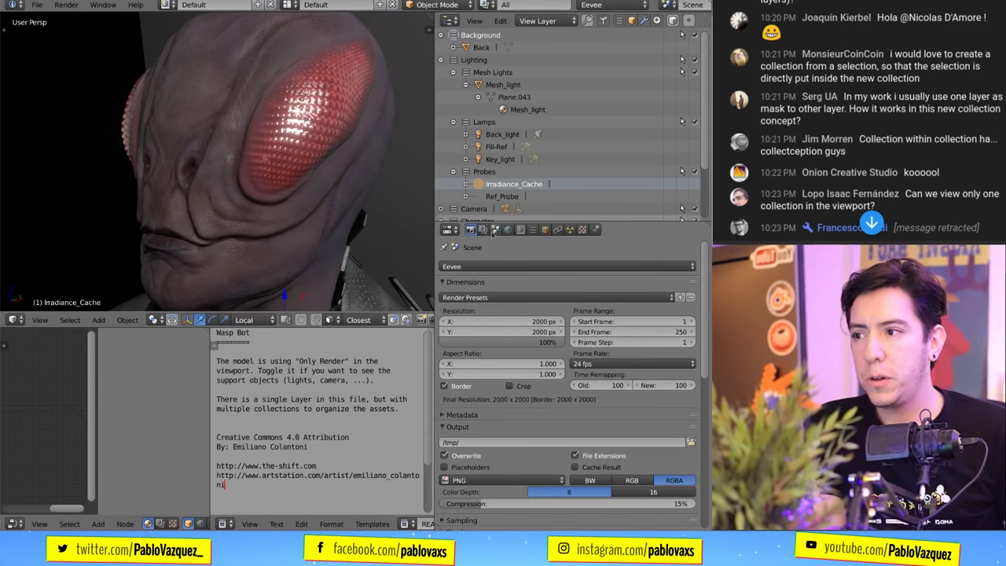
pyautogui.click(483, 230)
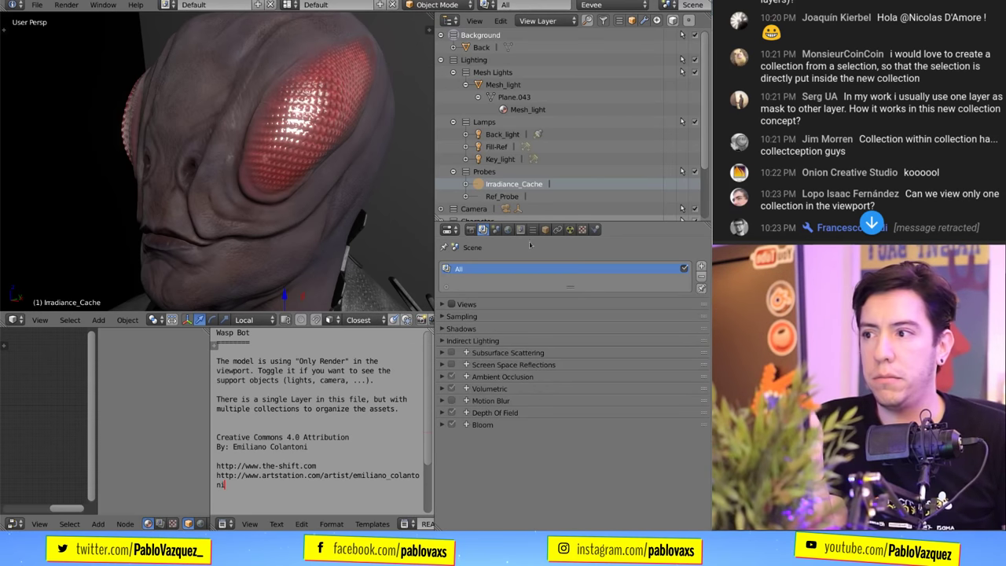
pyautogui.click(495, 230)
pyautogui.click(481, 229)
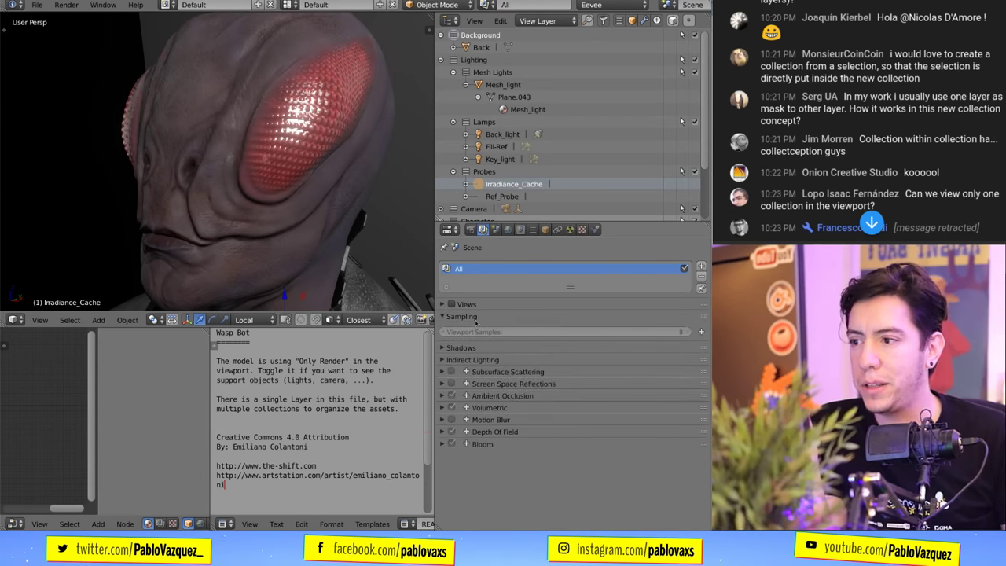
pyautogui.click(470, 230)
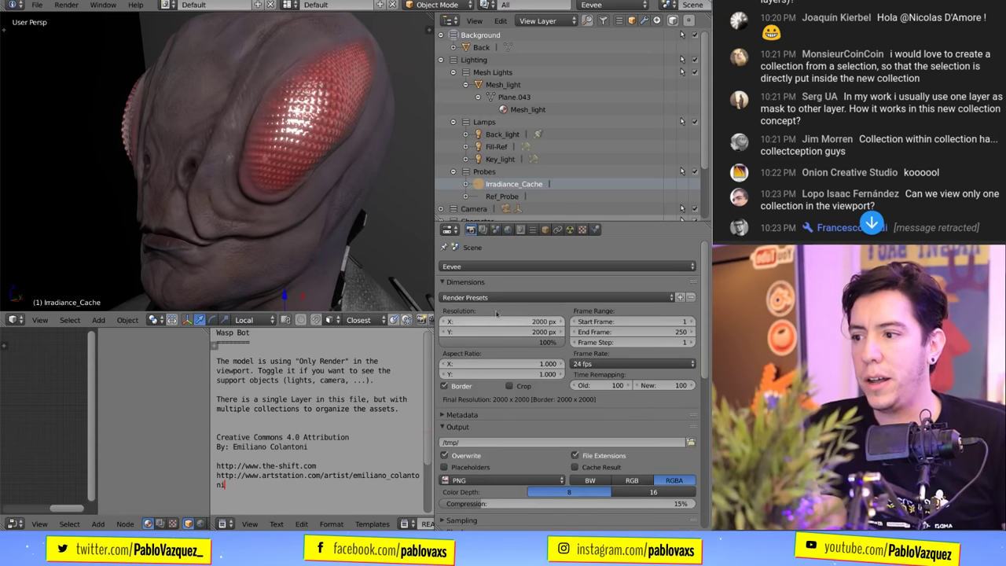
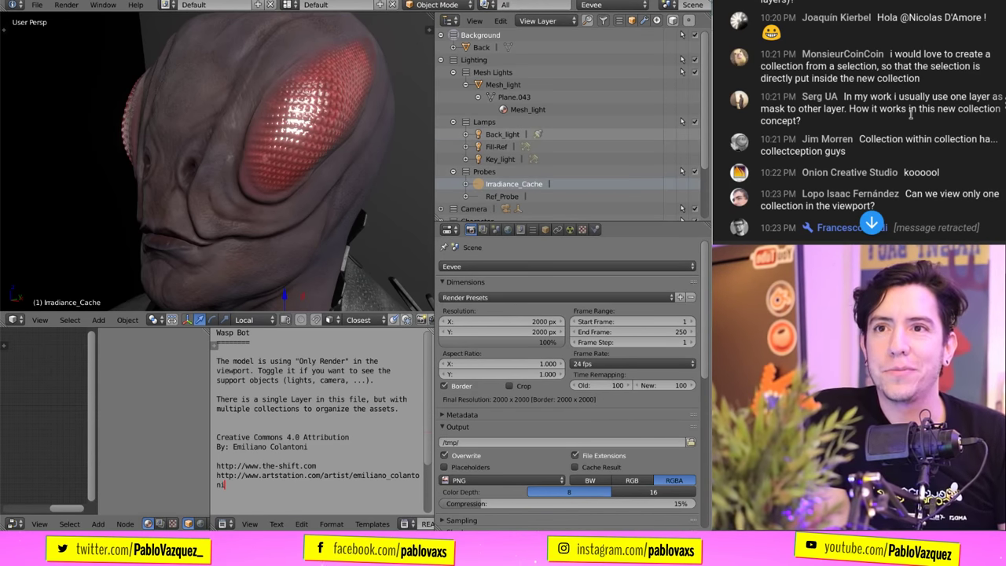
# - Open the 3D view sidebar with transform and Grease Pencil layer settings, narrowing it to widen the viewport
pyautogui.scroll(2, 962, 132)
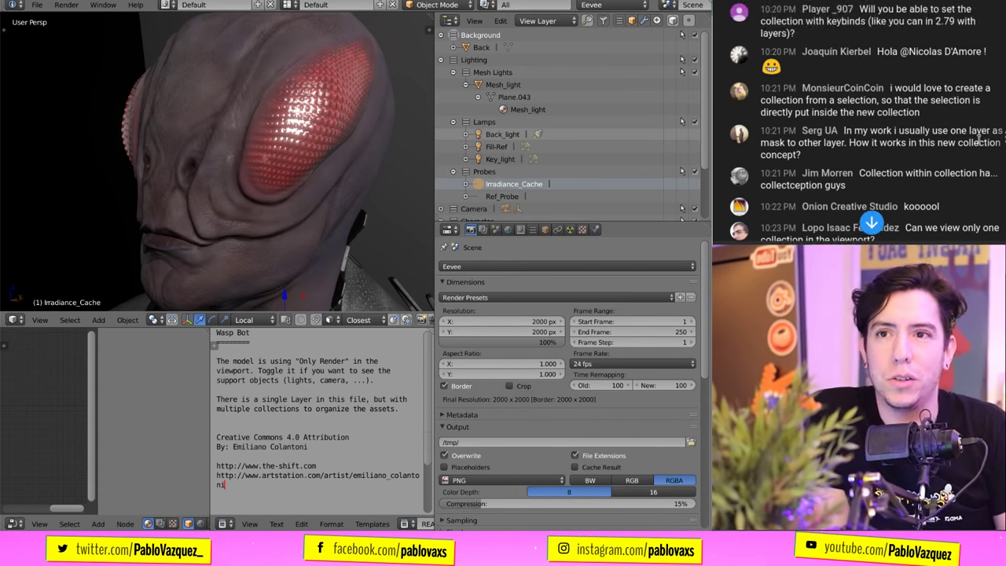
pyautogui.scroll(1, 973, 143)
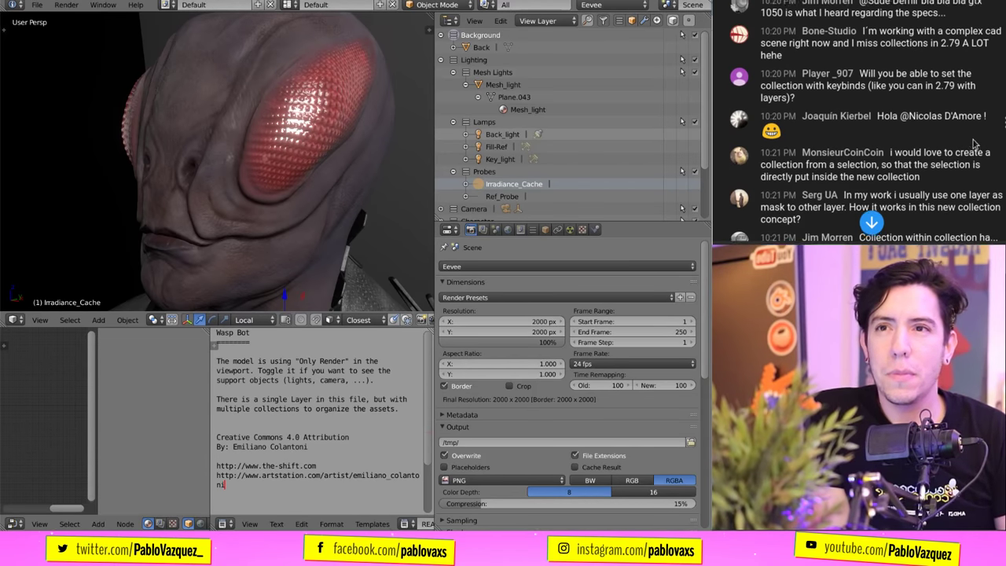
pyautogui.scroll(2, 969, 145)
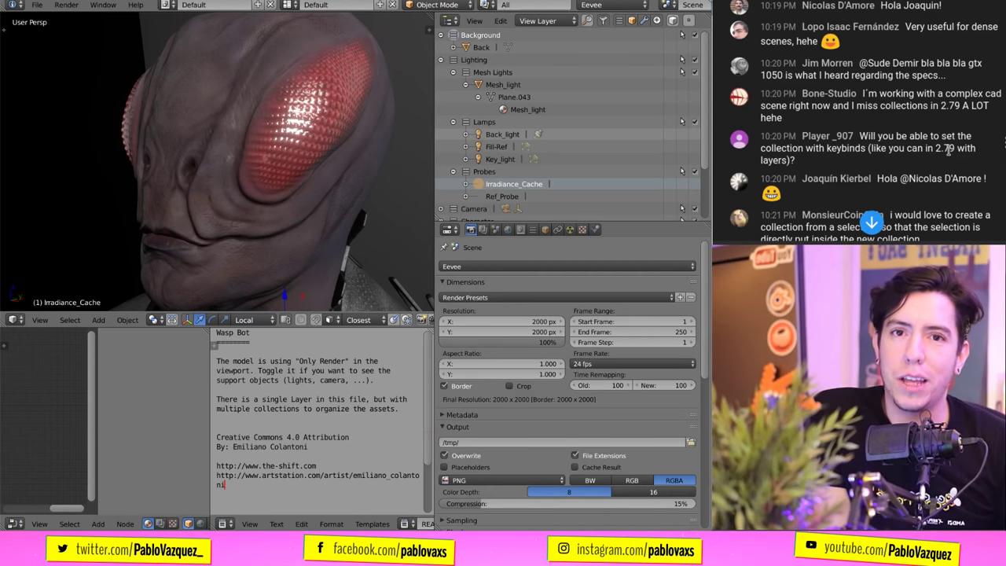
pyautogui.scroll(3, 948, 149)
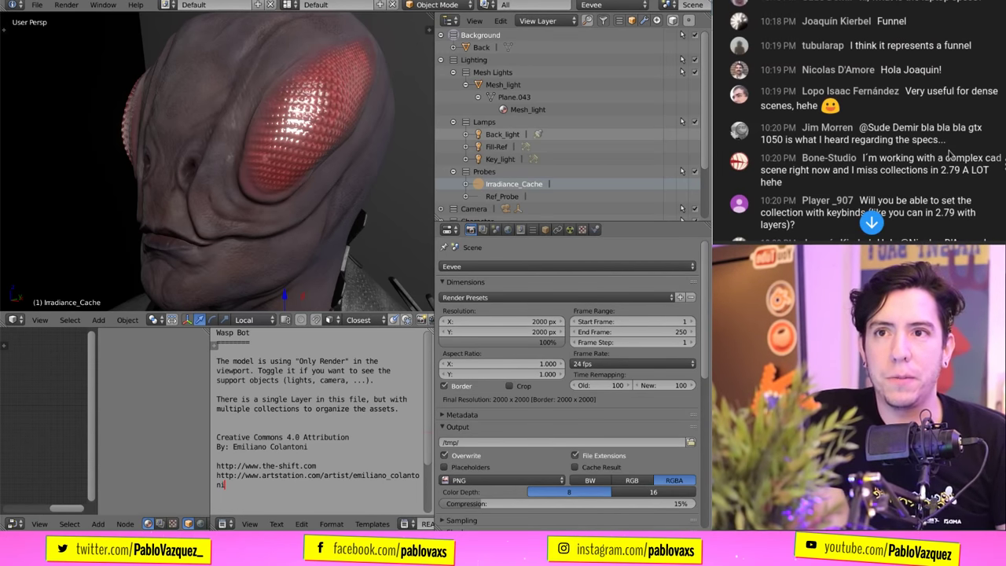
pyautogui.scroll(2, 949, 154)
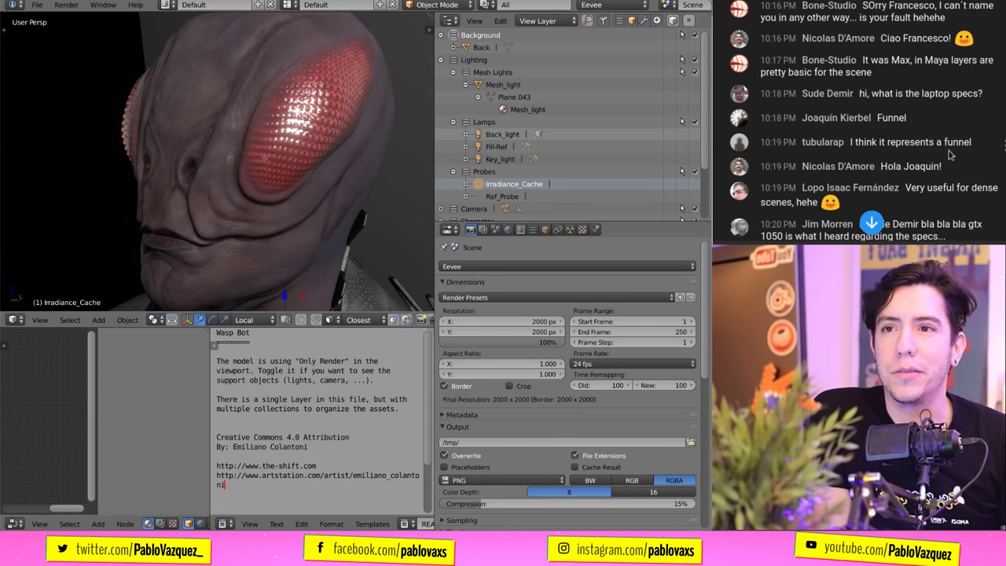
pyautogui.scroll(1, 949, 154)
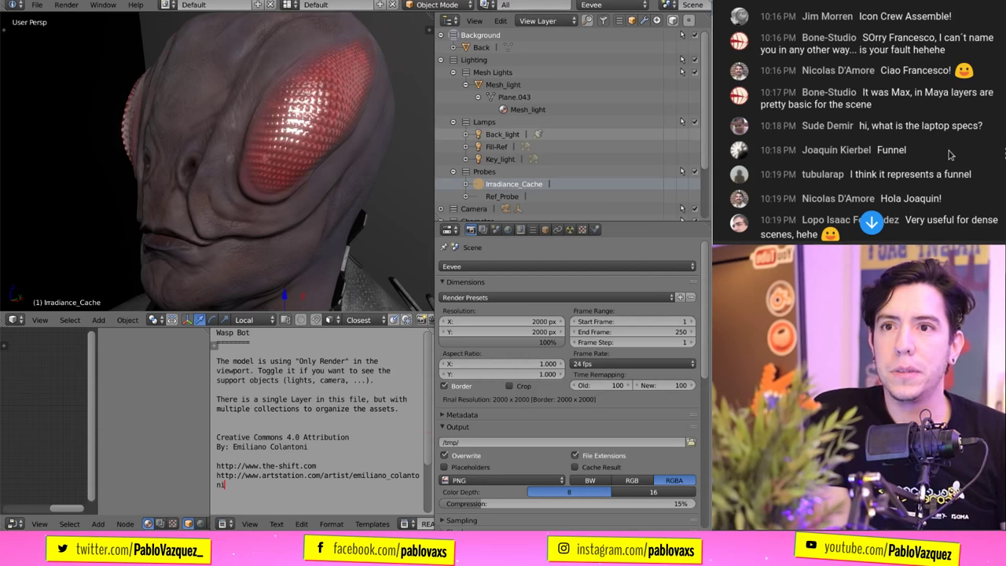
pyautogui.scroll(1, 949, 154)
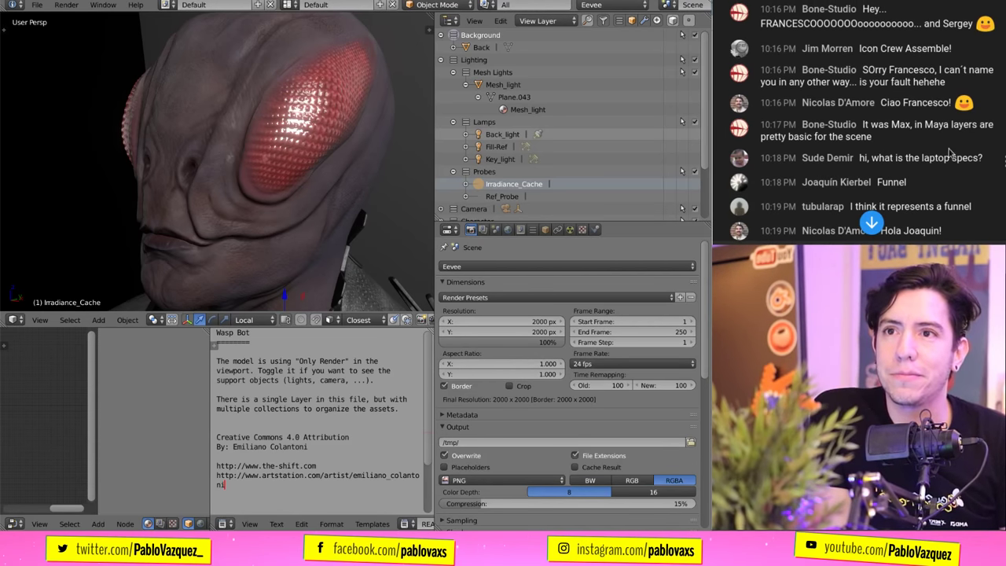
pyautogui.scroll(-12, 949, 154)
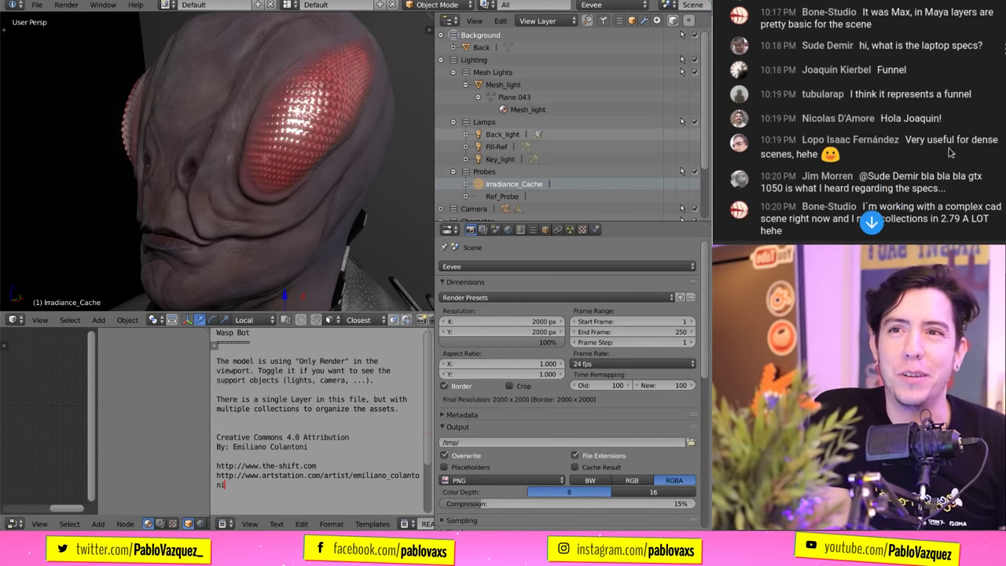
pyautogui.scroll(-5, 949, 148)
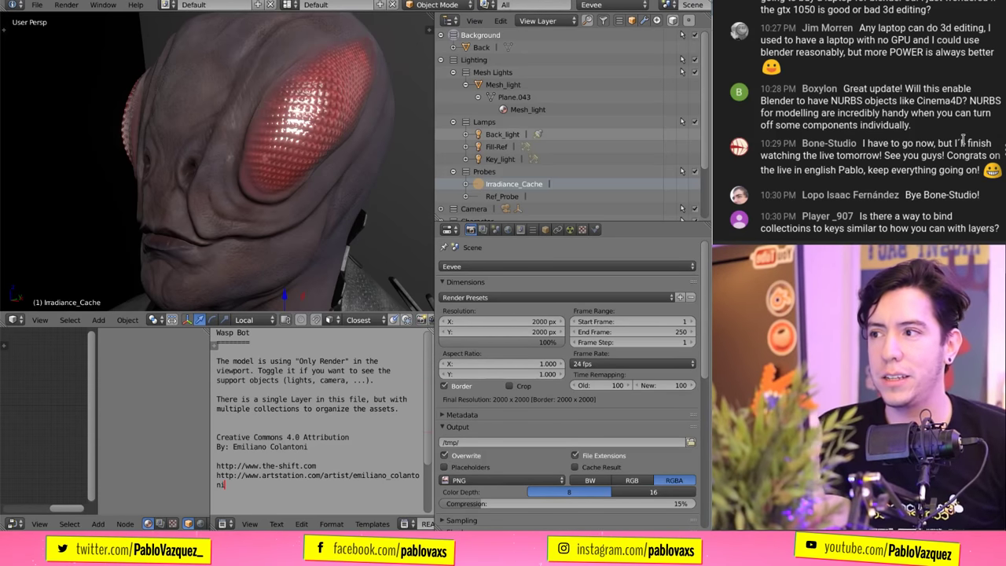
pyautogui.press('n')
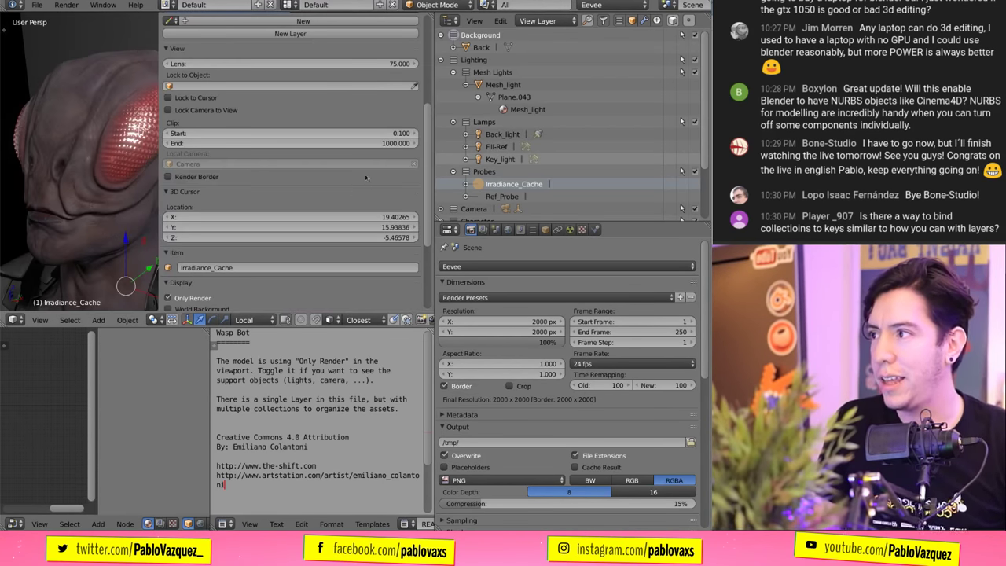
pyautogui.moveTo(161, 130); pyautogui.dragTo(279, 157)
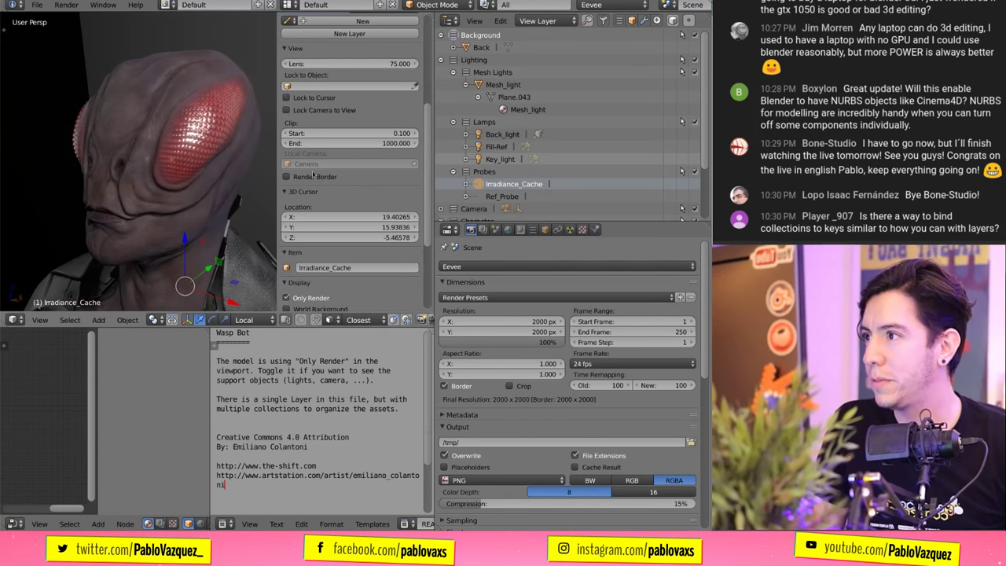
# - Narrow the sidebar further, enlarge its text and fields, and collapse the Lighting collection
pyautogui.scroll(5, 314, 175)
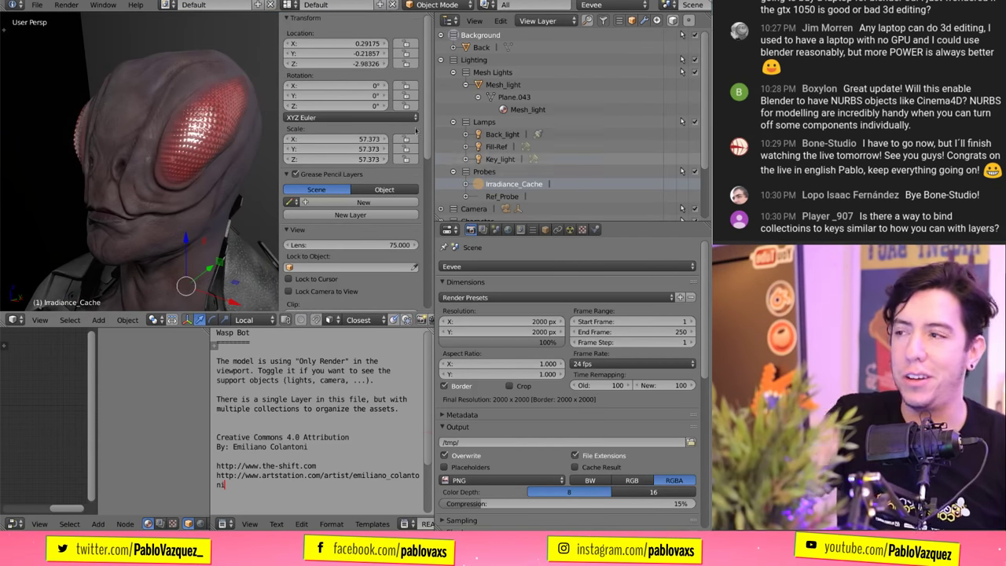
pyautogui.scroll(-2, 350, 197)
pyautogui.scroll(-2, 566, 354)
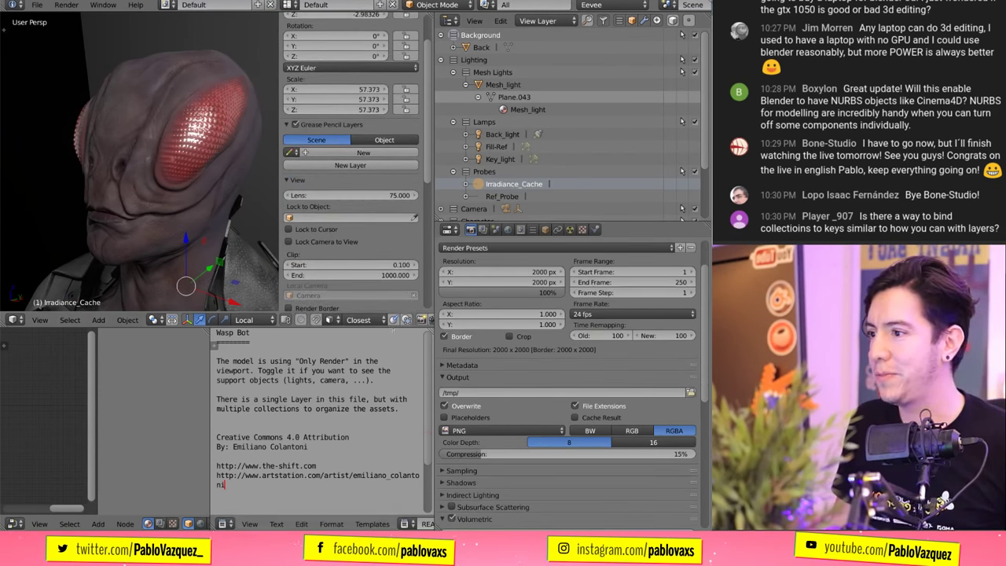
pyautogui.scroll(-2, 330, 325)
pyautogui.scroll(2, 368, 236)
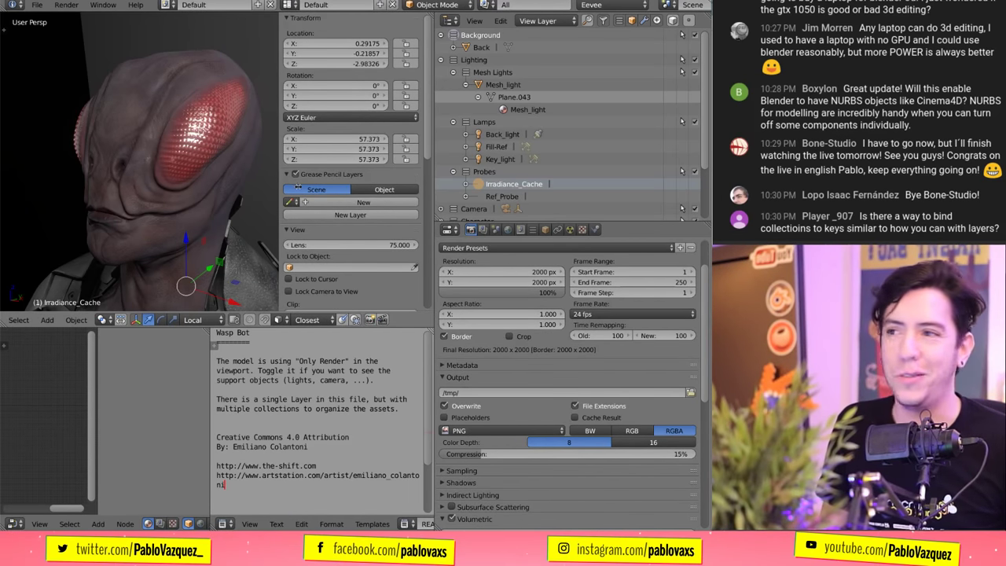
pyautogui.moveTo(285, 181); pyautogui.dragTo(311, 189)
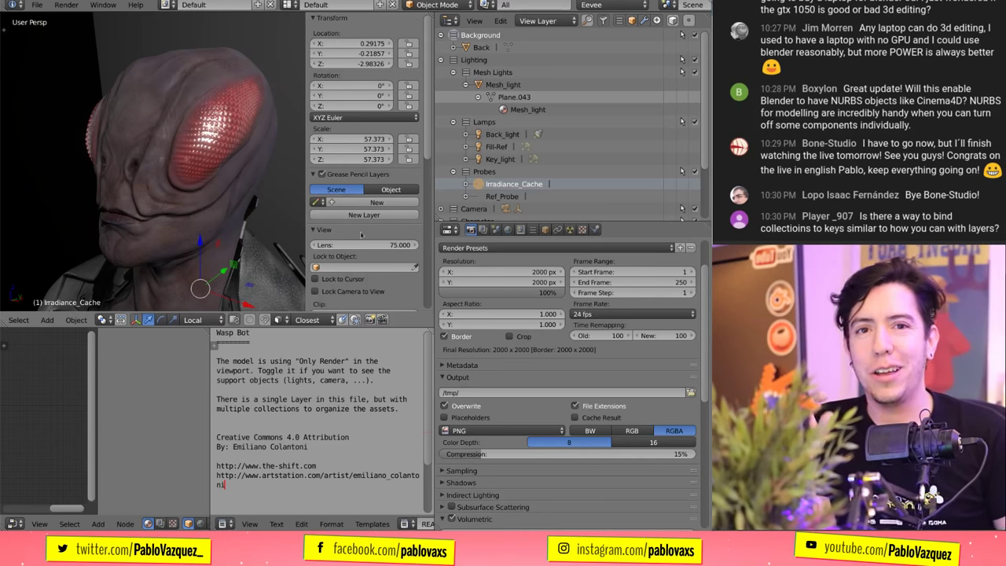
pyautogui.scroll(-1, 393, 150)
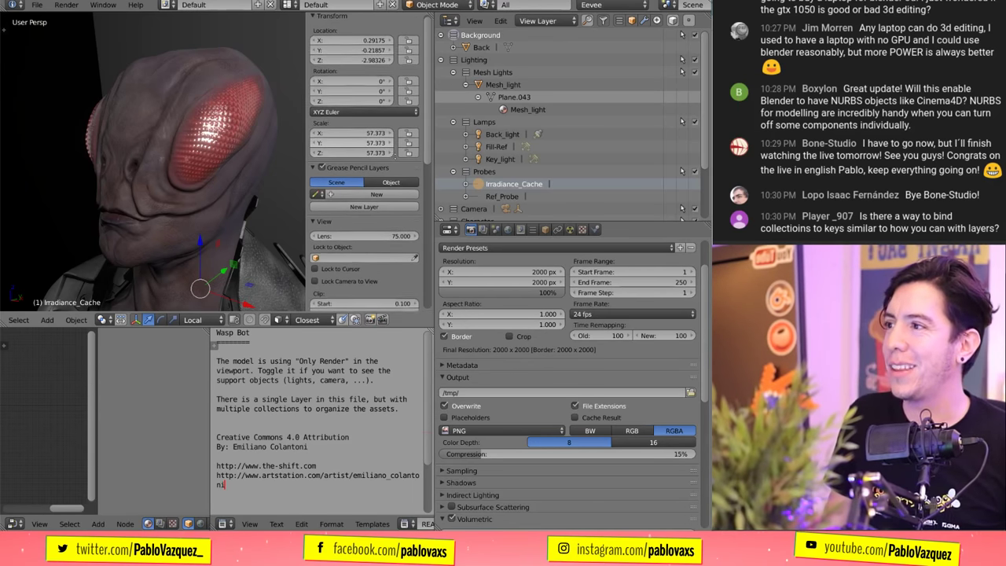
pyautogui.keyDown('ctrl'); pyautogui.moveTo(400, 143); pyautogui.dragTo(401, 236, button='middle'); pyautogui.keyUp('ctrl')
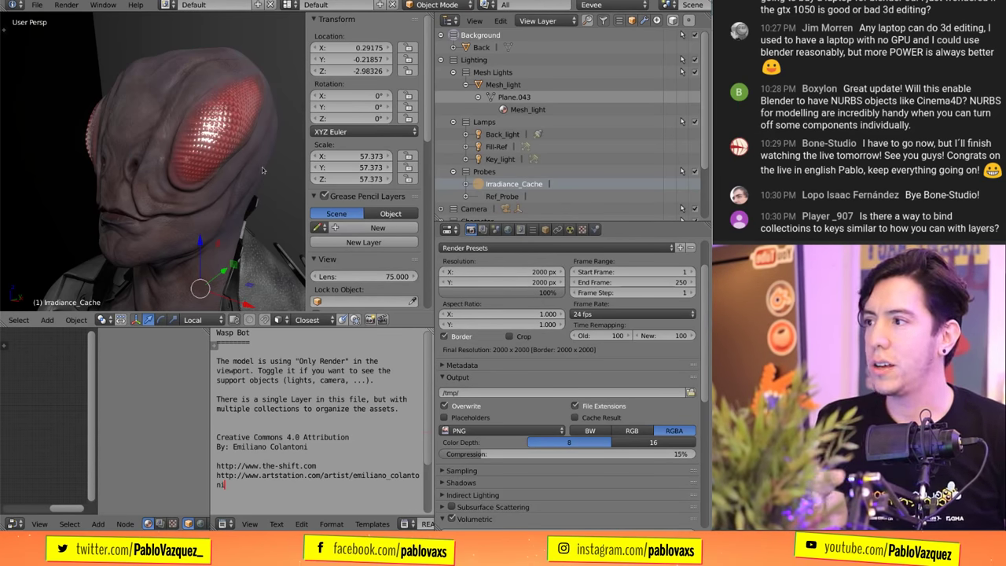
pyautogui.click(454, 59)
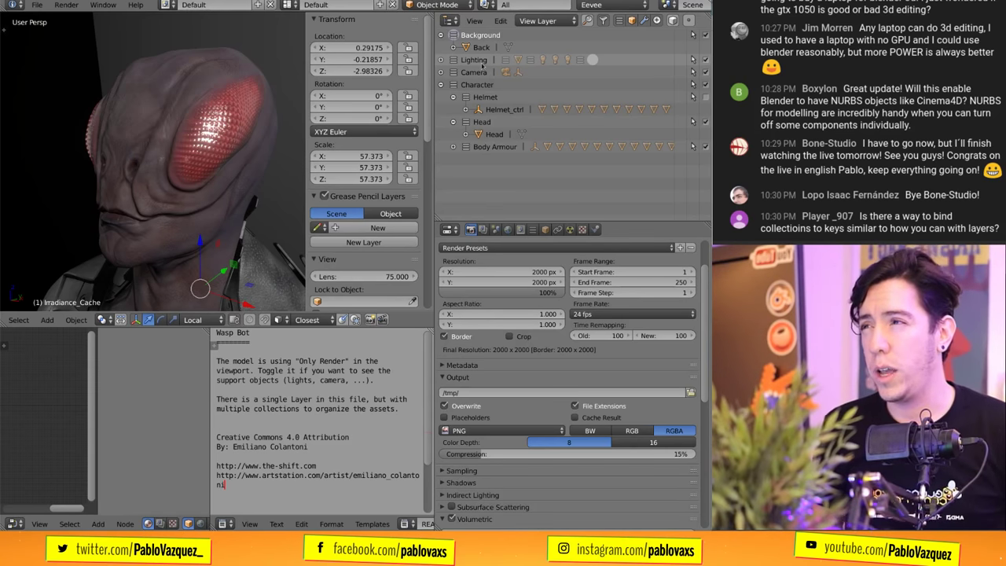
# - Glance at the Outliner display options, then show the View Layer properties for the All layer
pyautogui.click(476, 22)
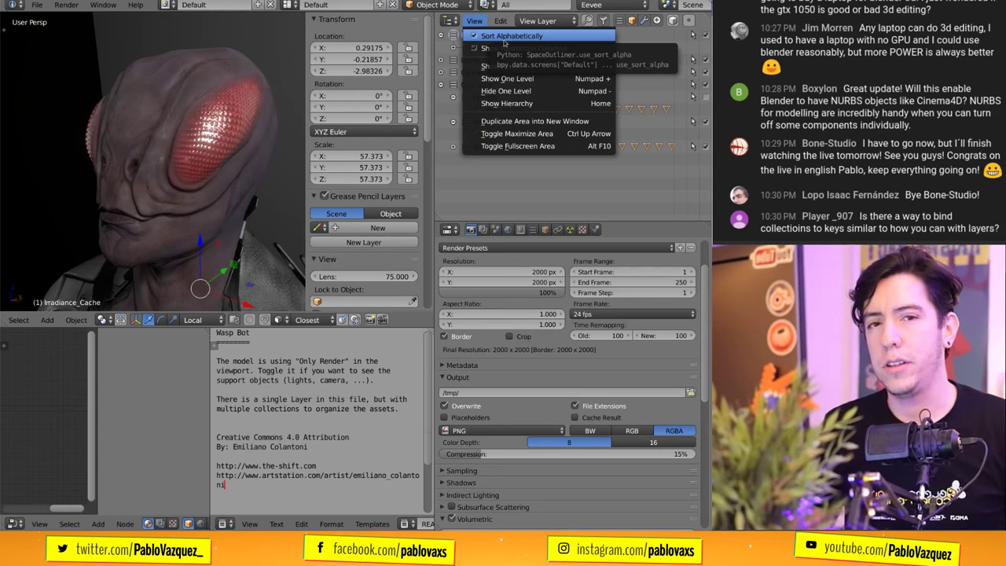
pyautogui.click(504, 40)
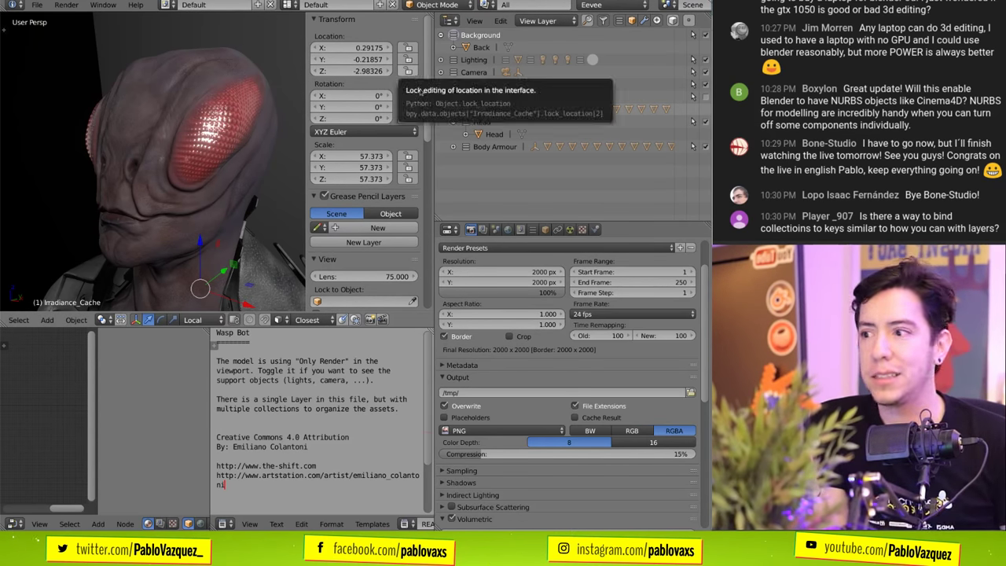
pyautogui.click(481, 229)
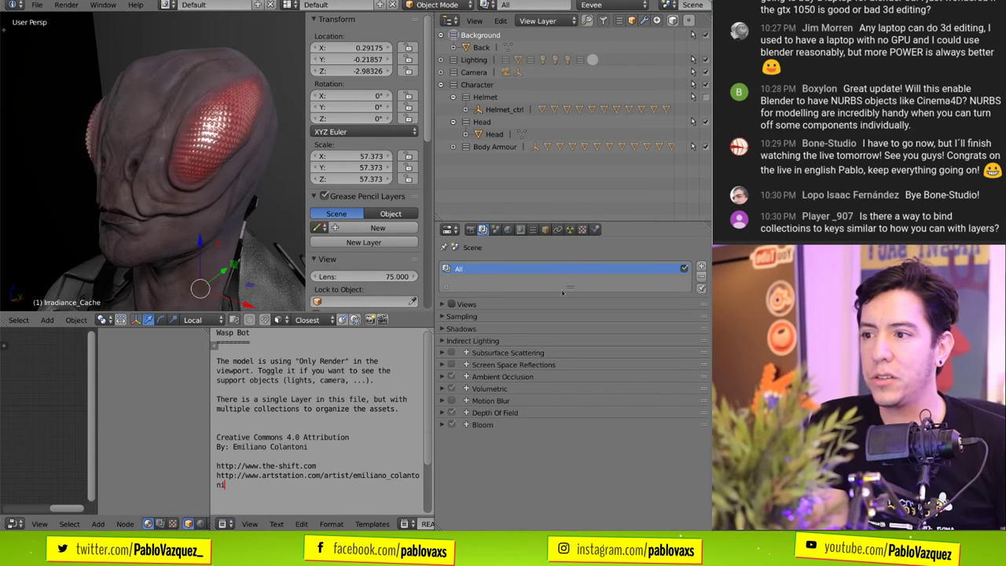
# - Stretch the view layer list down so more Eevee effects, through Depth of Field, are visible
pyautogui.moveTo(563, 292); pyautogui.dragTo(567, 331)
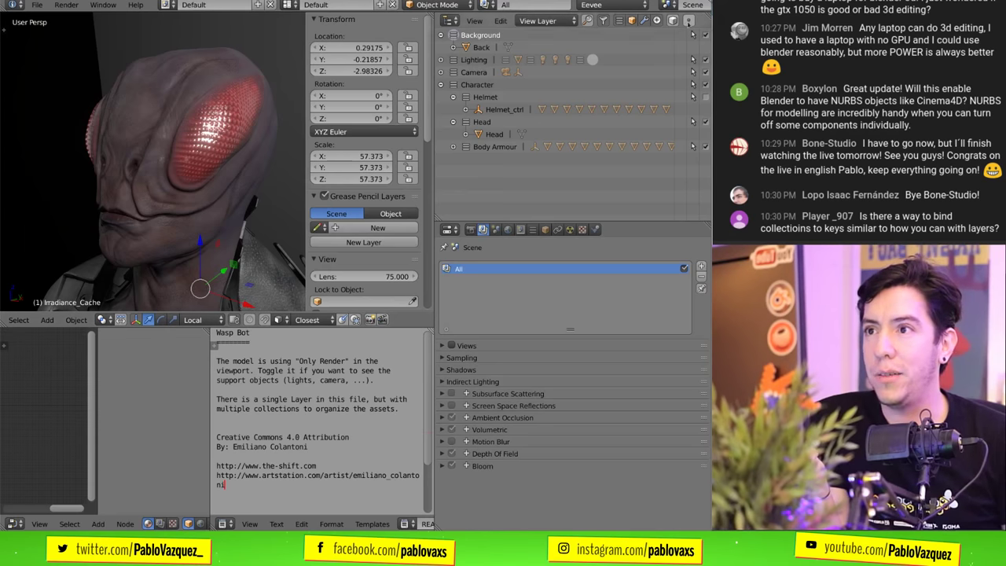
# - Load developer.blender.org in a new browser tab
pyautogui.hotkey('alt', 'Tab')
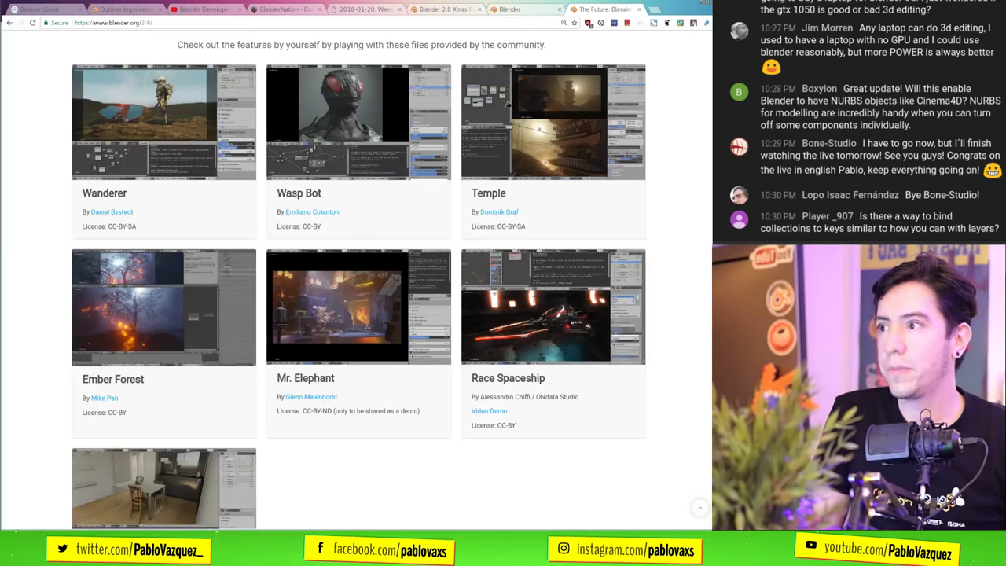
pyautogui.hotkey('ctrl', 't')
pyautogui.write('developer.blender.org')
pyautogui.press('Return')
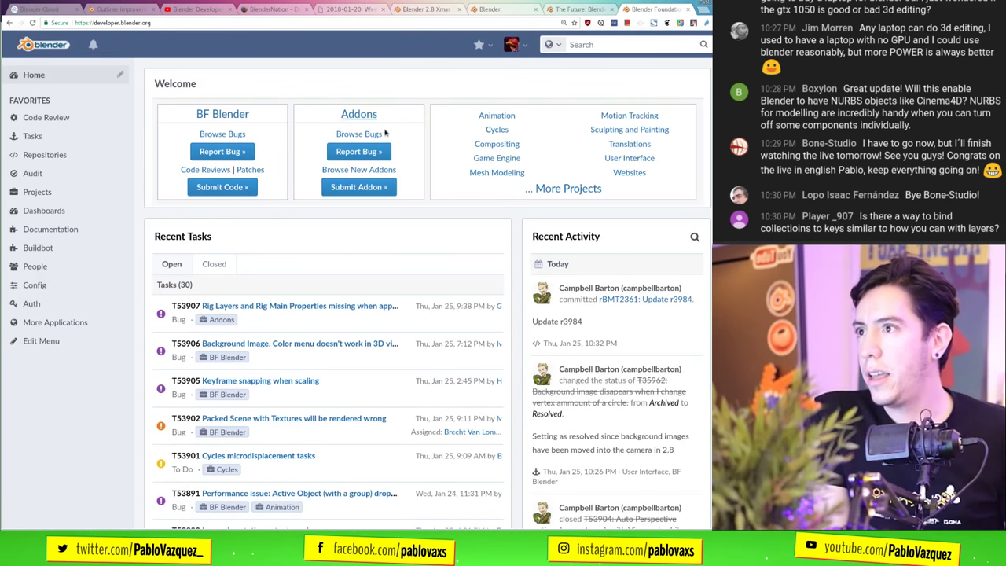
# - Open the active Projects list and scroll down to User Interface and Video Sequencer
pyautogui.scroll(-3, 370, 292)
pyautogui.scroll(-2, 369, 292)
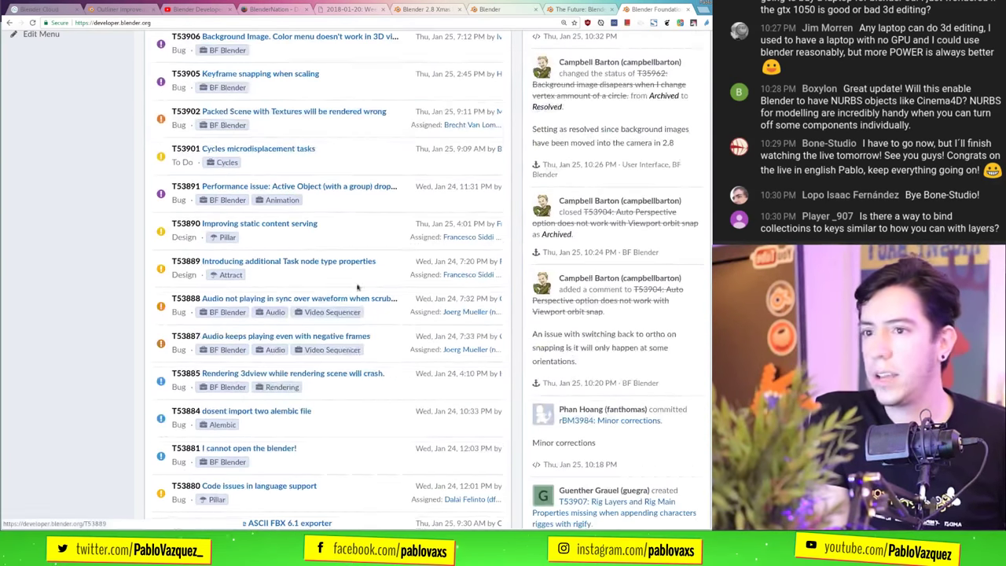
pyautogui.scroll(5, 369, 291)
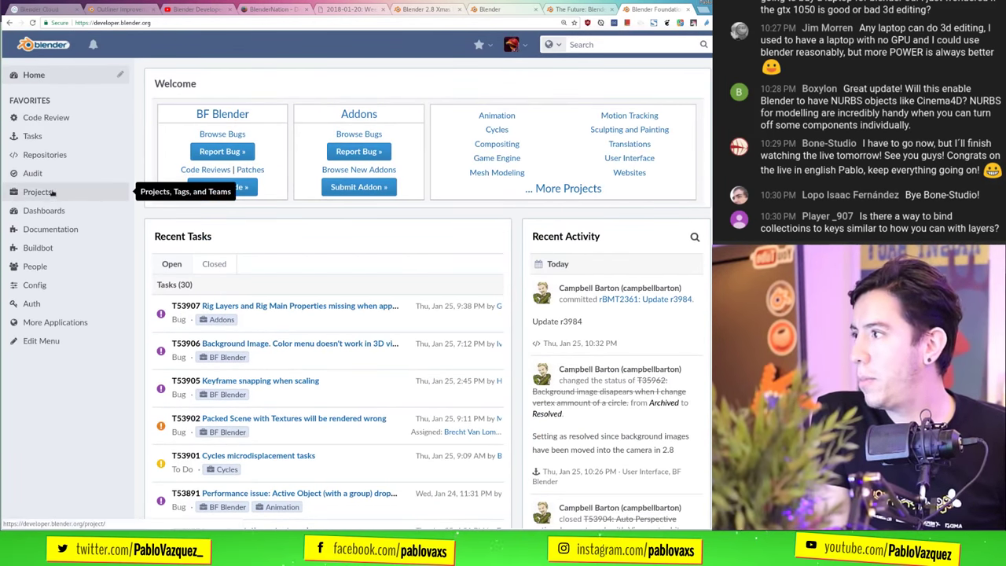
pyautogui.click(51, 199)
pyautogui.scroll(-15, 268, 211)
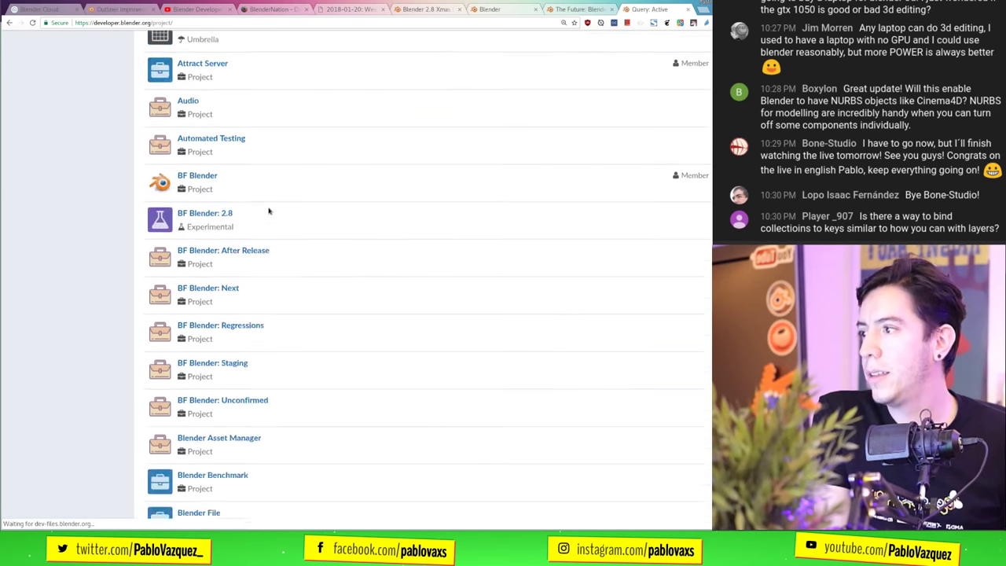
pyautogui.scroll(-10, 268, 211)
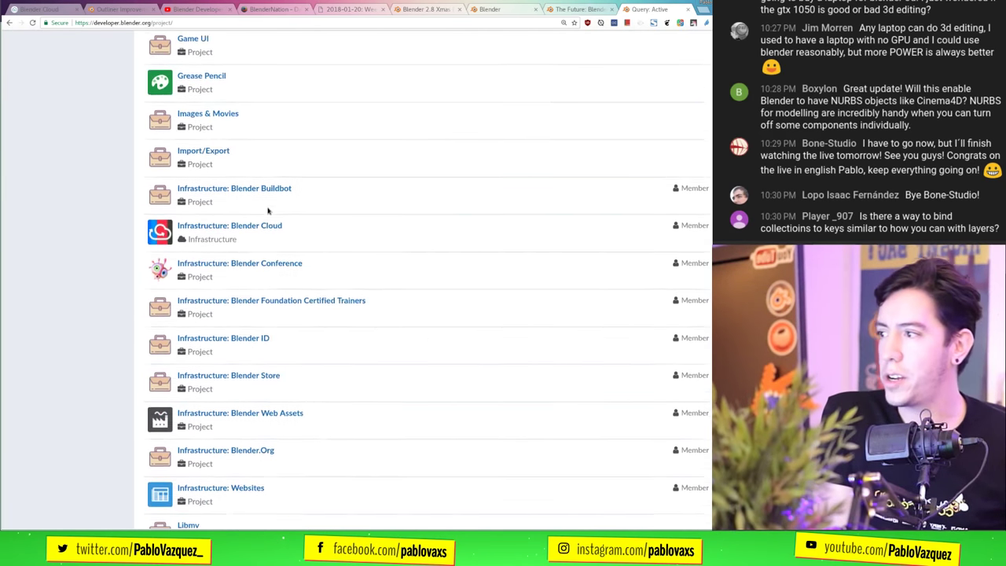
pyautogui.scroll(-3, 268, 210)
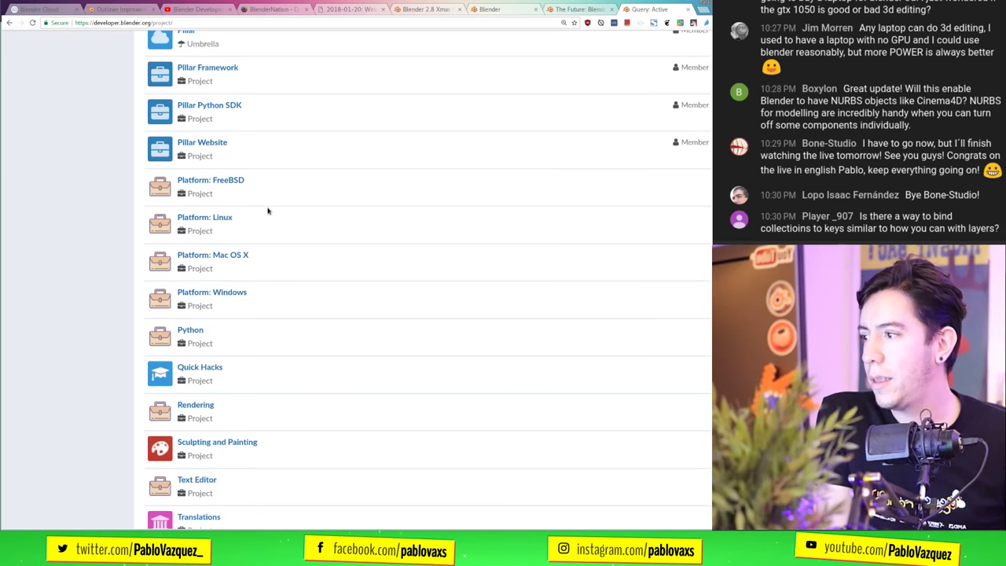
pyautogui.scroll(-2, 268, 210)
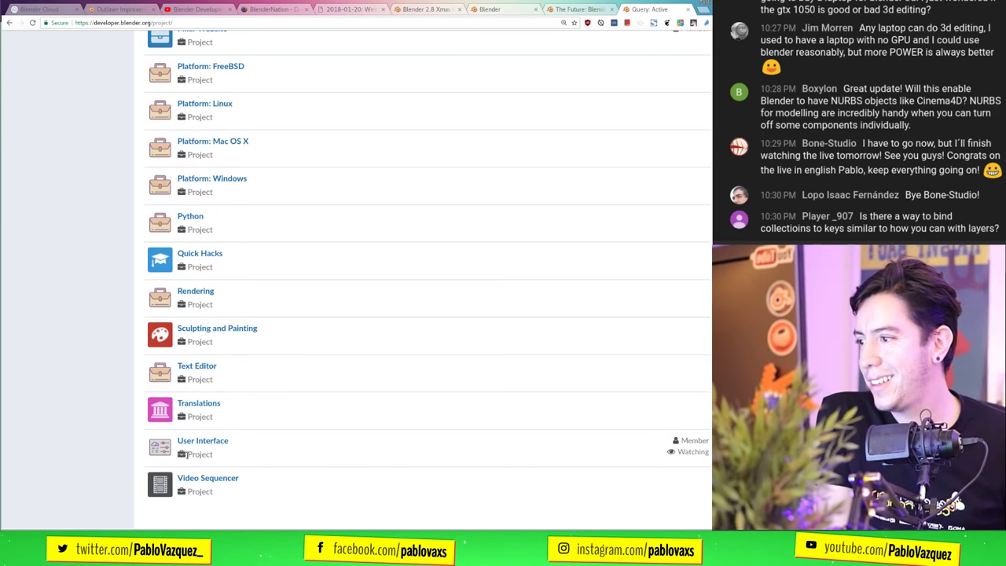
# - Open the User Interface project's Workboard and scroll right to the Icons and Redesigns columns
pyautogui.click(210, 440)
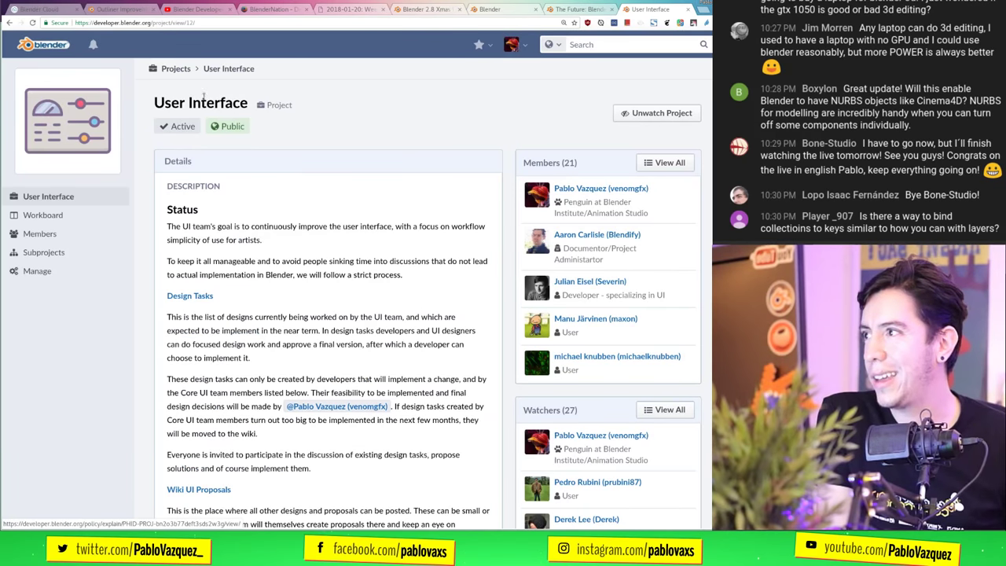
pyautogui.scroll(-1, 376, 229)
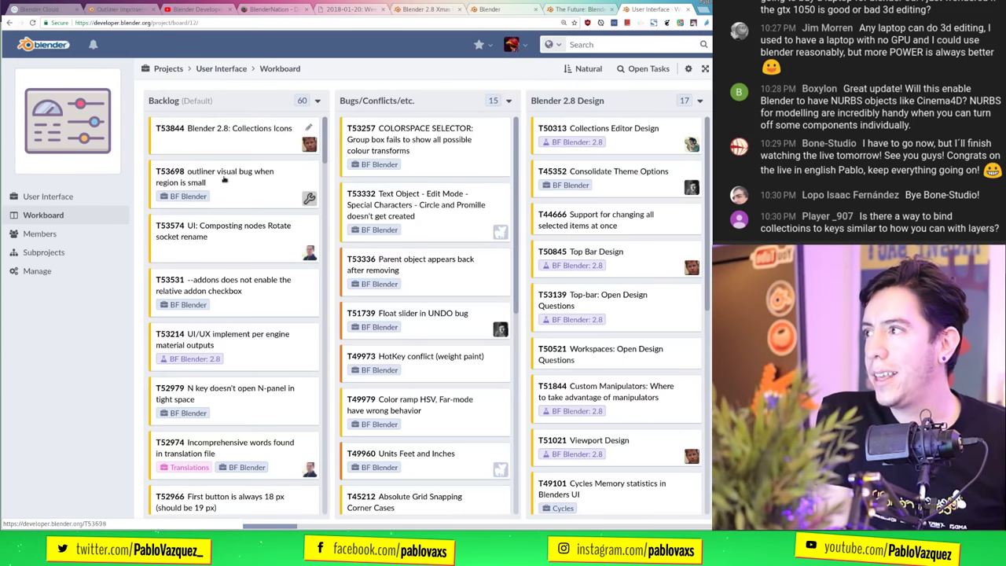
pyautogui.hscroll(6, 309, 197)
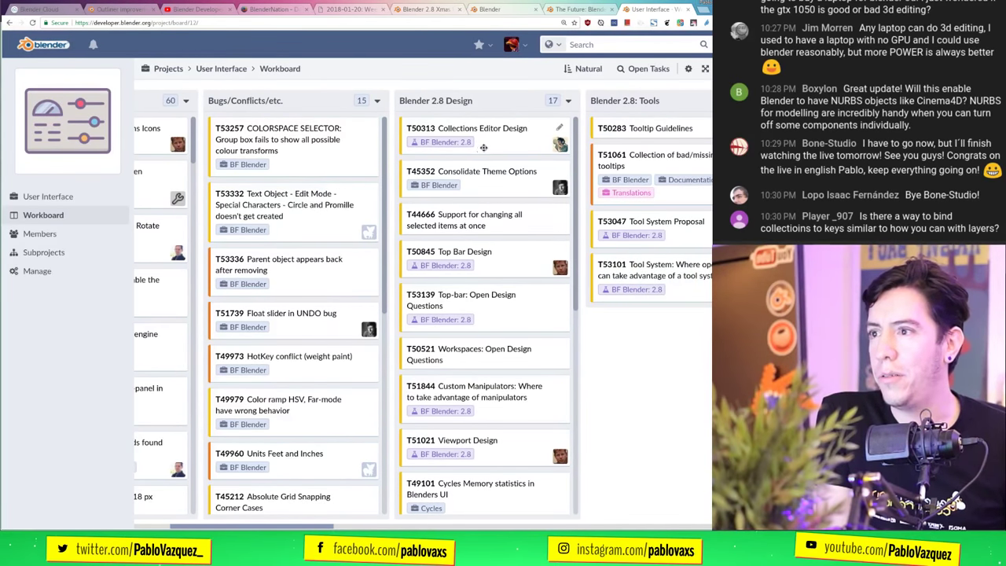
pyautogui.hscroll(2, 477, 146)
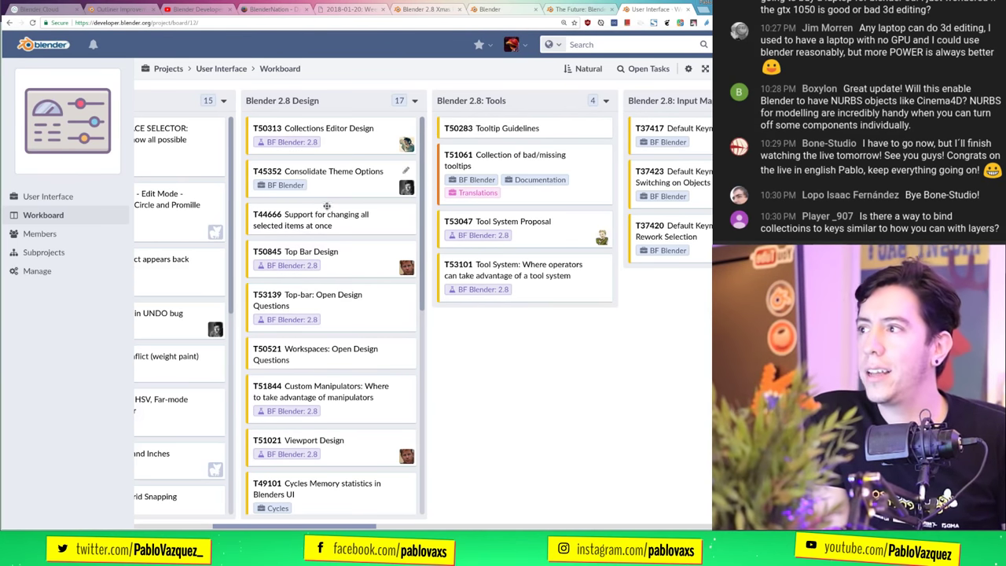
pyautogui.scroll(-3, 338, 267)
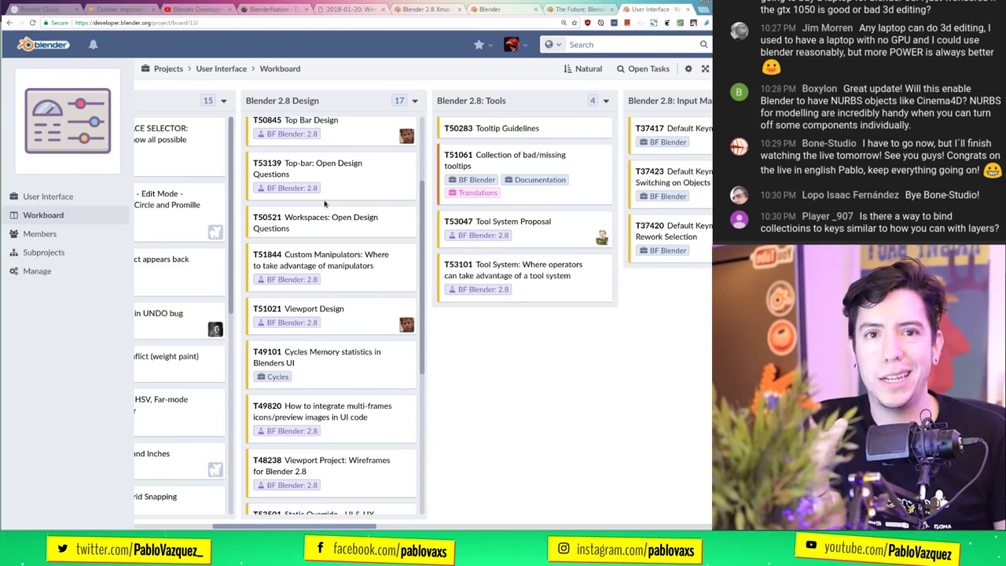
pyautogui.scroll(-6, 324, 204)
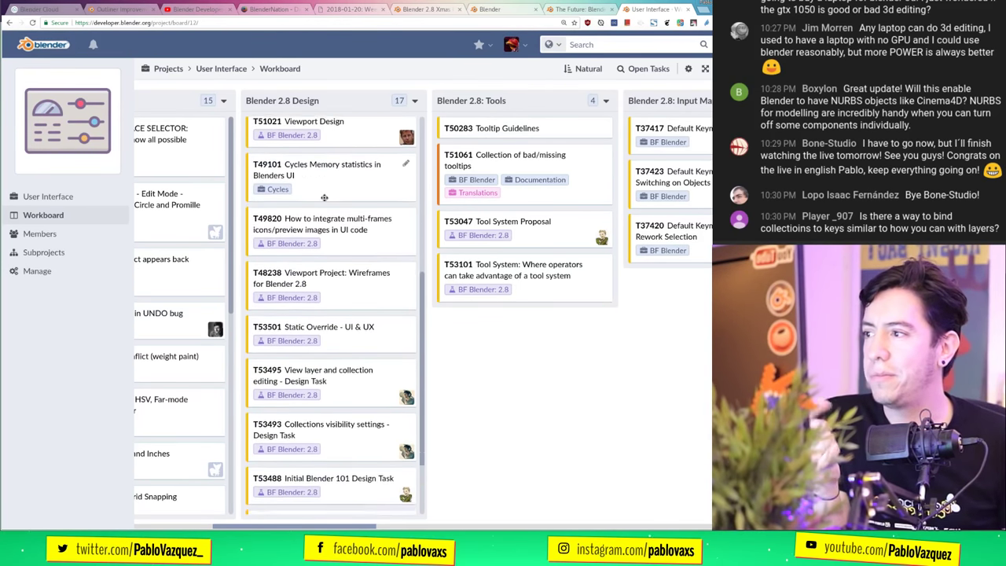
pyautogui.scroll(8, 346, 287)
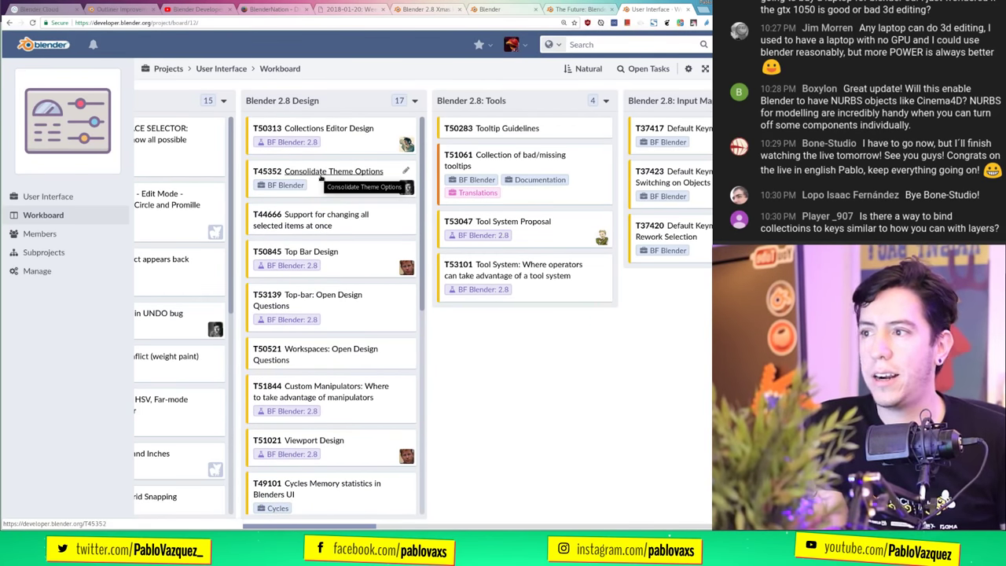
pyautogui.hscroll(5, 325, 207)
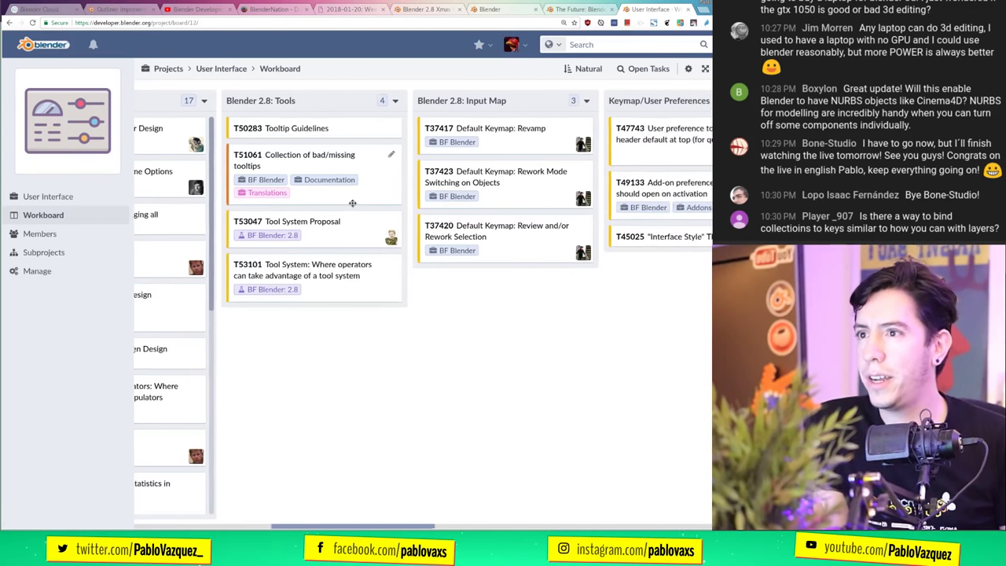
pyautogui.hscroll(10, 353, 203)
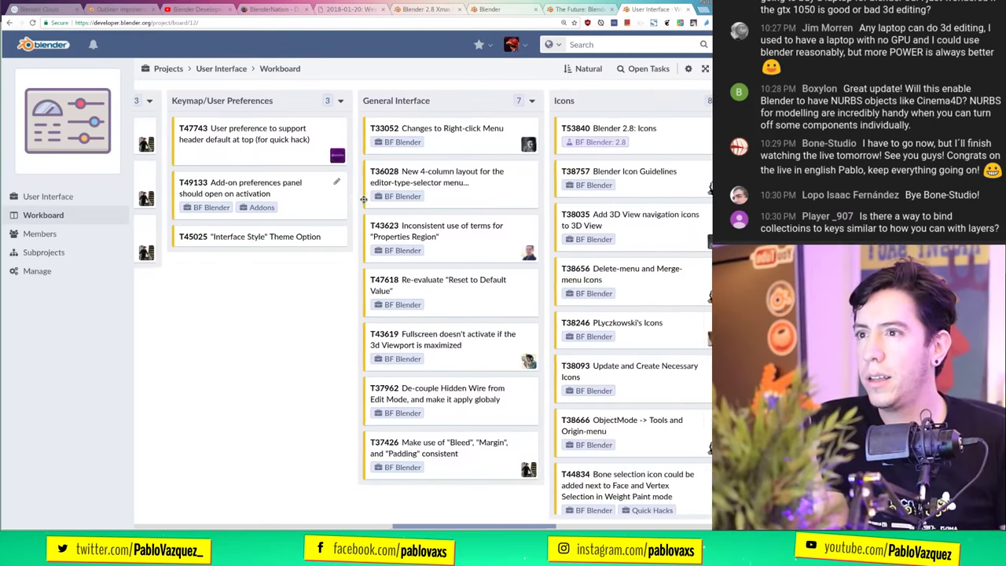
pyautogui.hscroll(5, 364, 199)
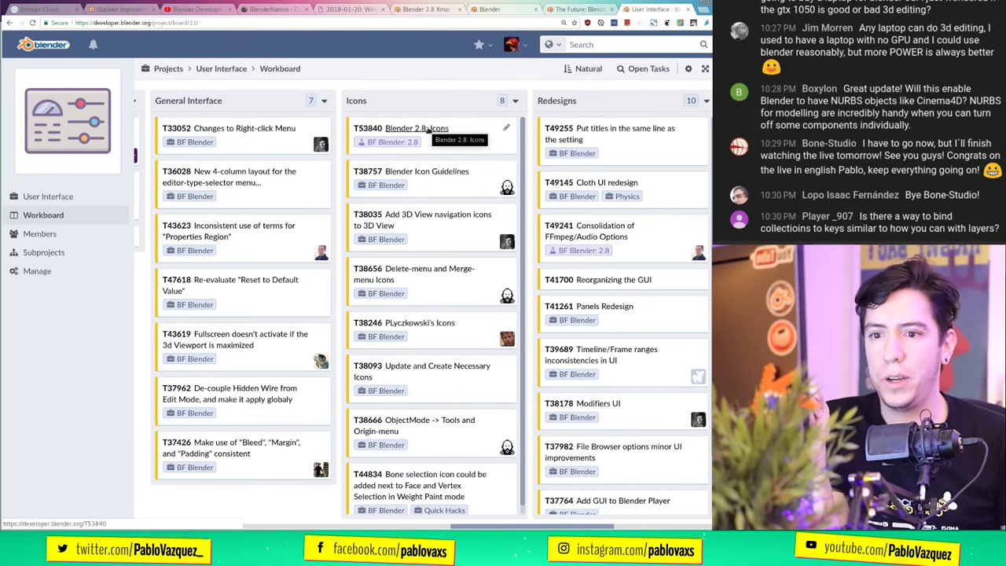
# - Open the Blender 2.8: Icons task and look over its details
pyautogui.click(429, 130)
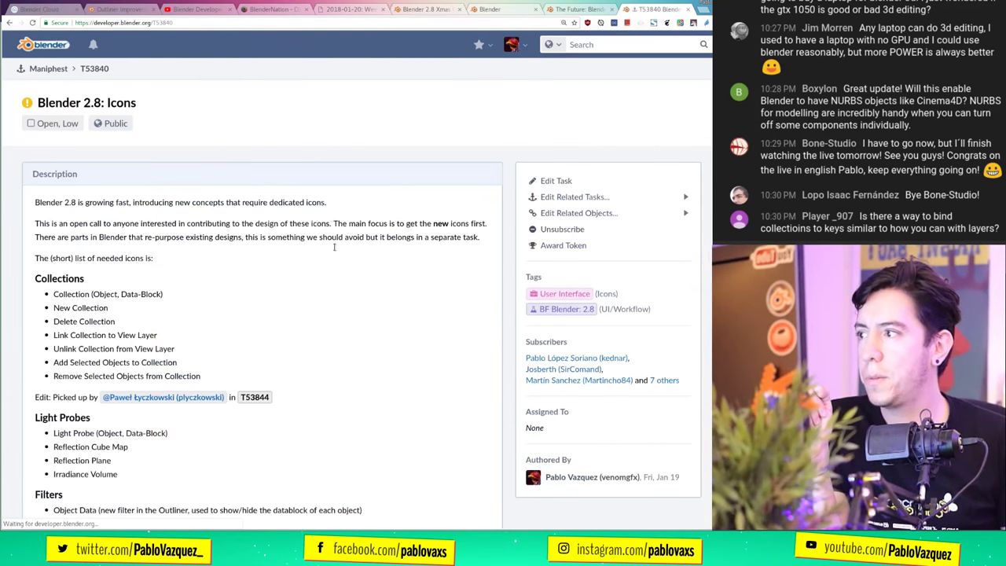
pyautogui.scroll(-10, 290, 206)
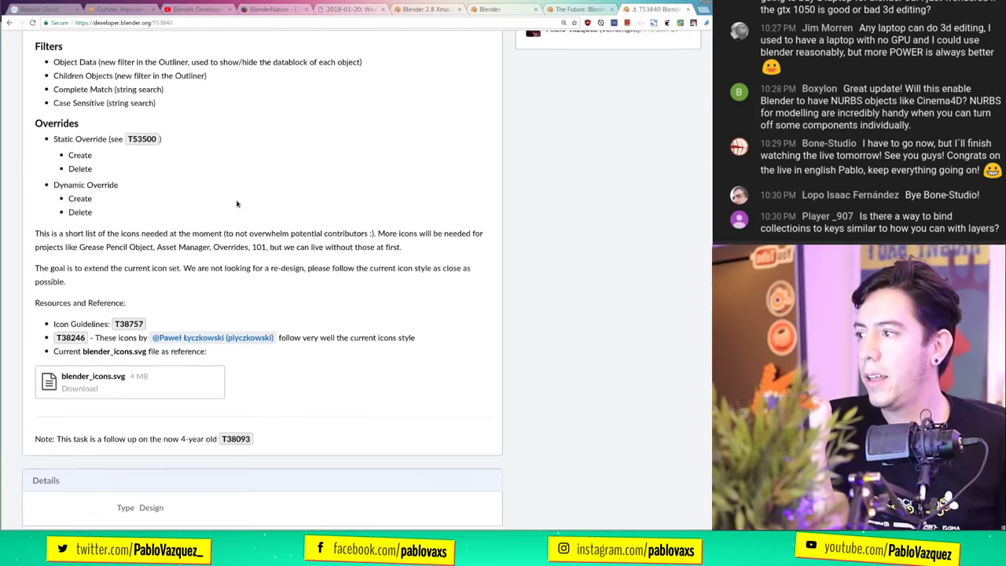
pyautogui.scroll(-4, 153, 235)
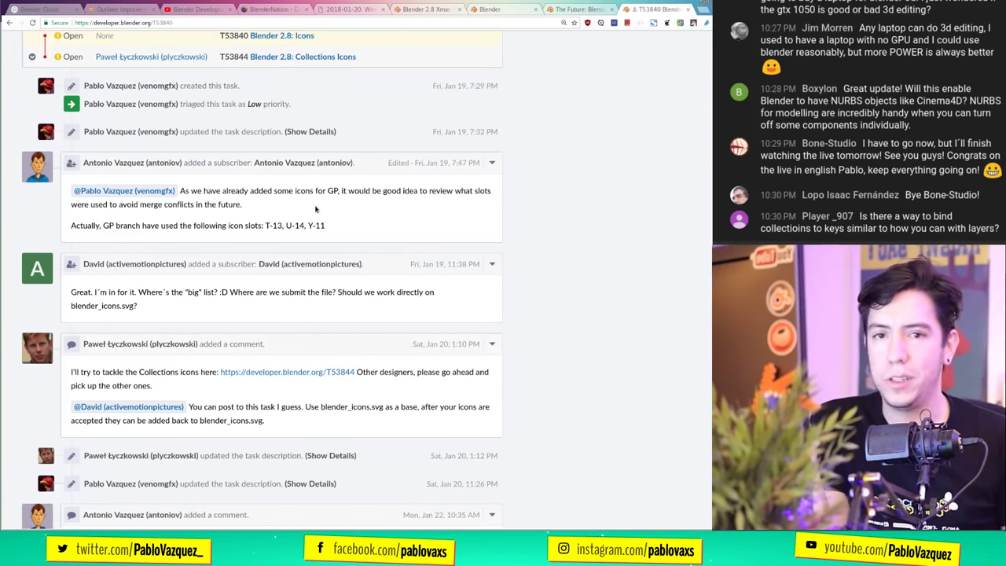
pyautogui.scroll(2, 299, 193)
# - Open the Blender 2.8: Collections Icons subtask T53844 and read through its comments
pyautogui.click(346, 190)
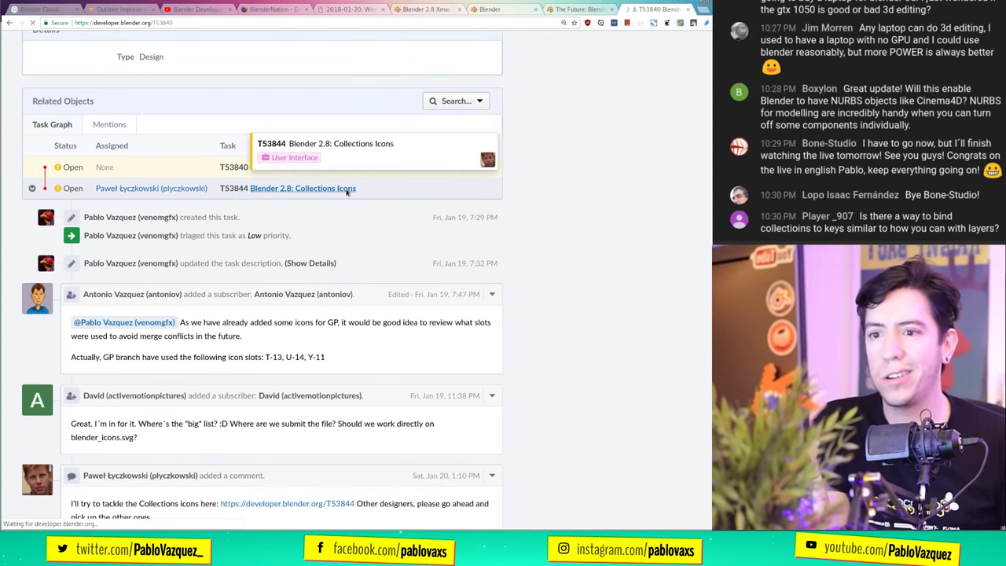
pyautogui.scroll(-2, 315, 189)
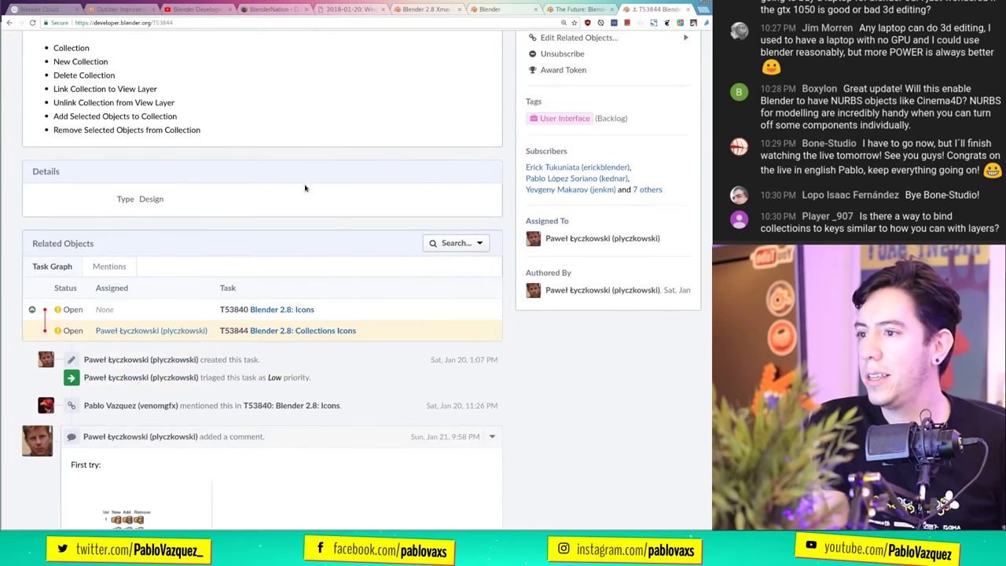
pyautogui.scroll(-4, 169, 264)
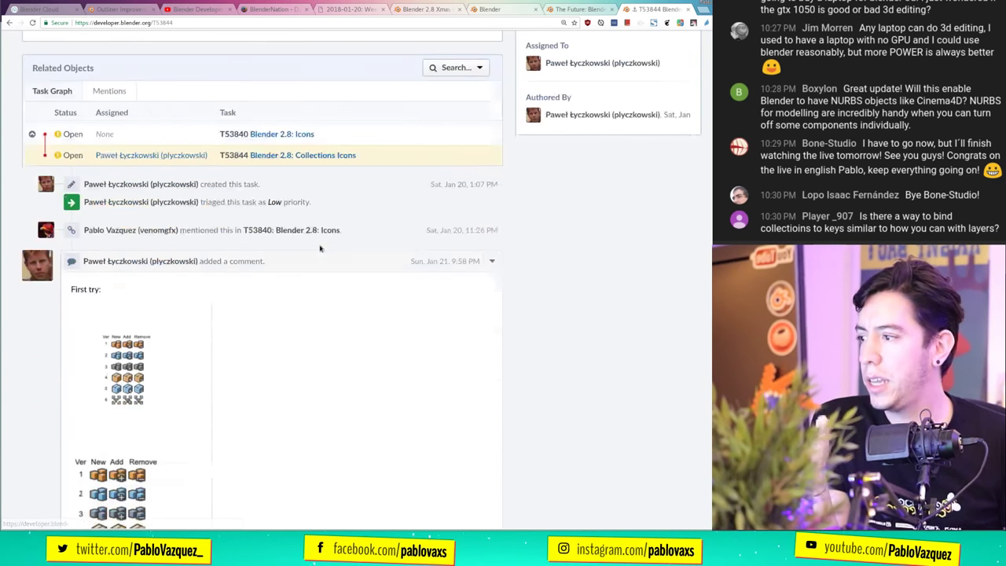
pyautogui.scroll(-2, 142, 161)
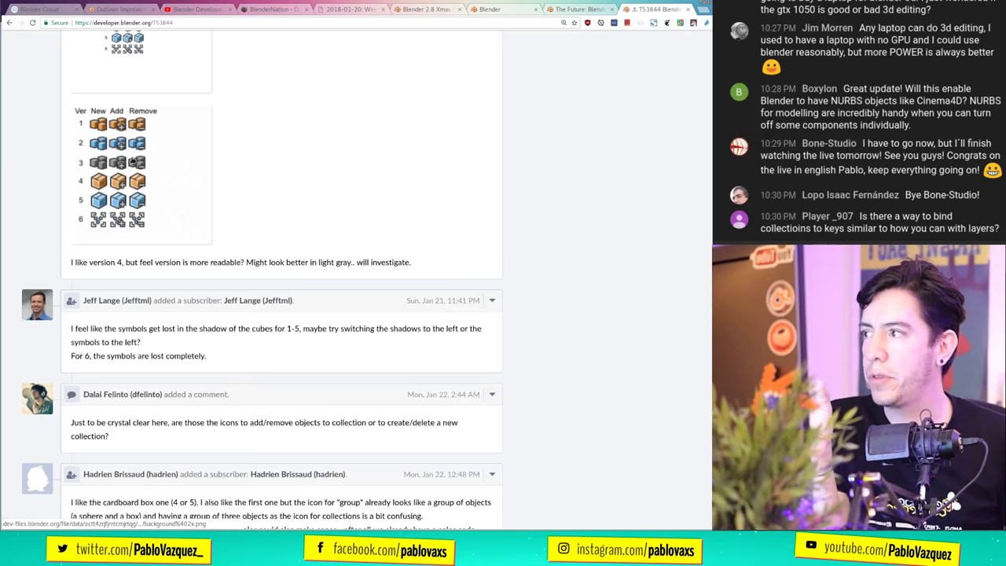
pyautogui.scroll(-6, 132, 160)
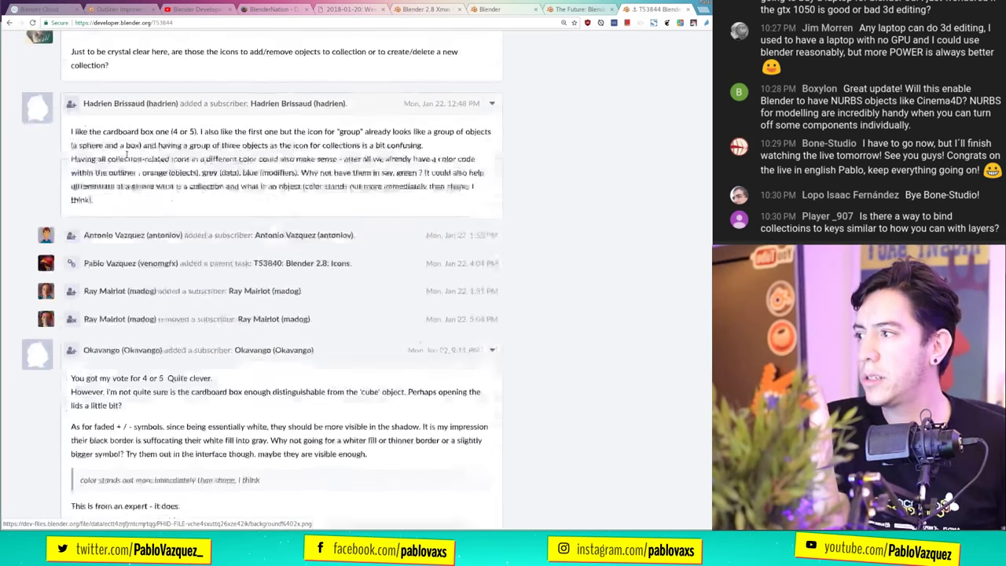
pyautogui.scroll(-6, 127, 158)
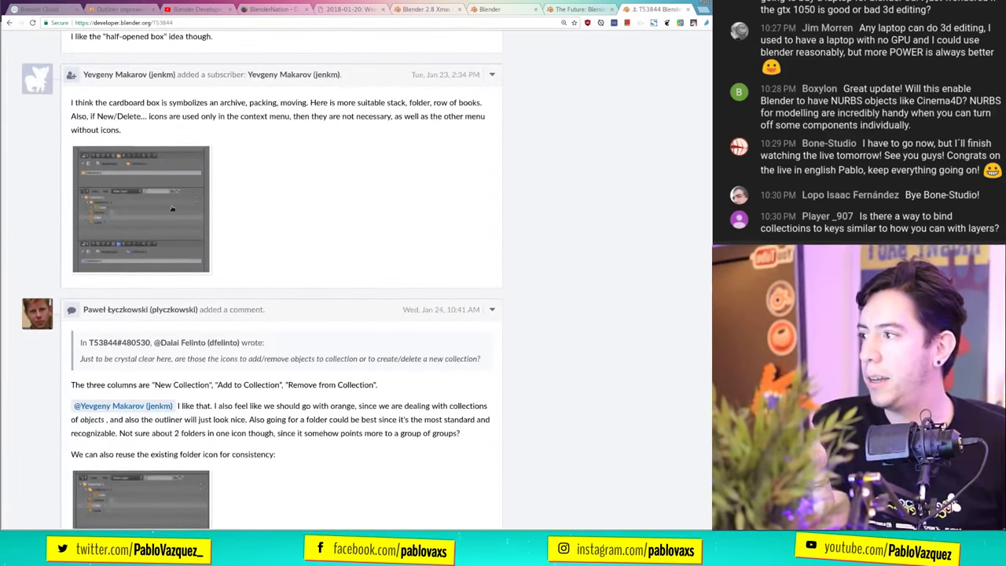
pyautogui.scroll(-6, 170, 208)
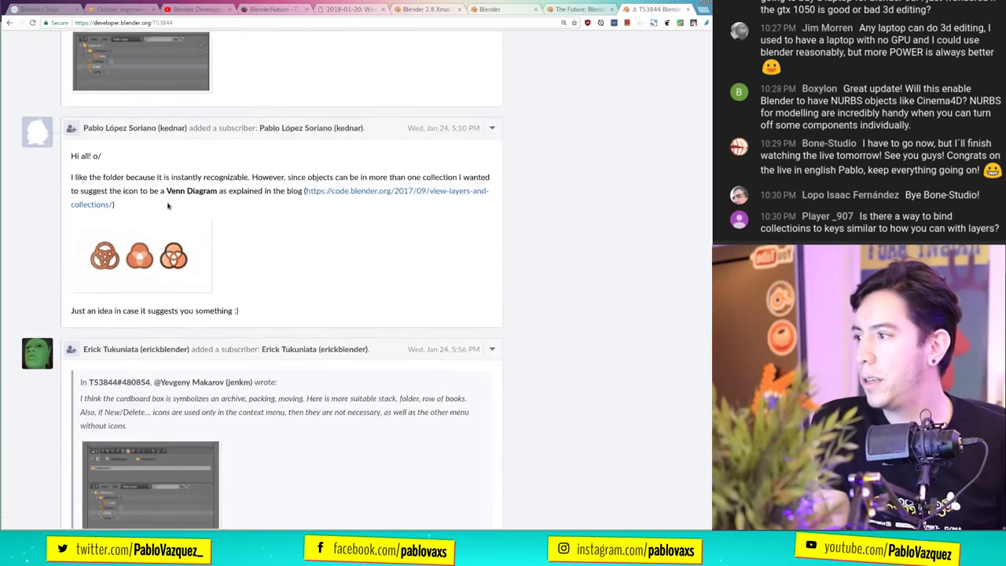
pyautogui.scroll(-2, 167, 202)
pyautogui.scroll(2, 167, 203)
# - View the Venn diagram and joined-folders icon proposals enlarged, then close them
pyautogui.click(168, 206)
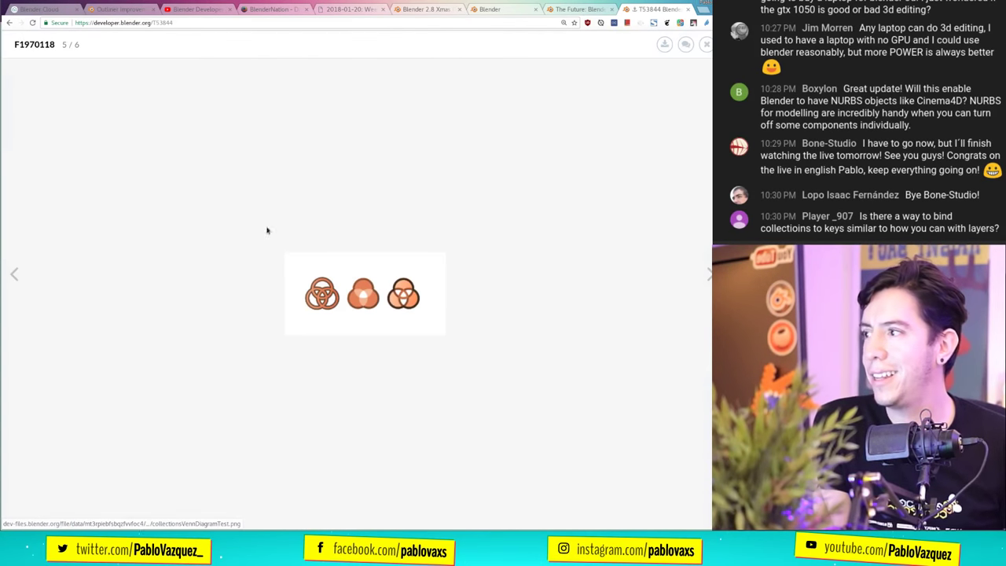
pyautogui.click(706, 45)
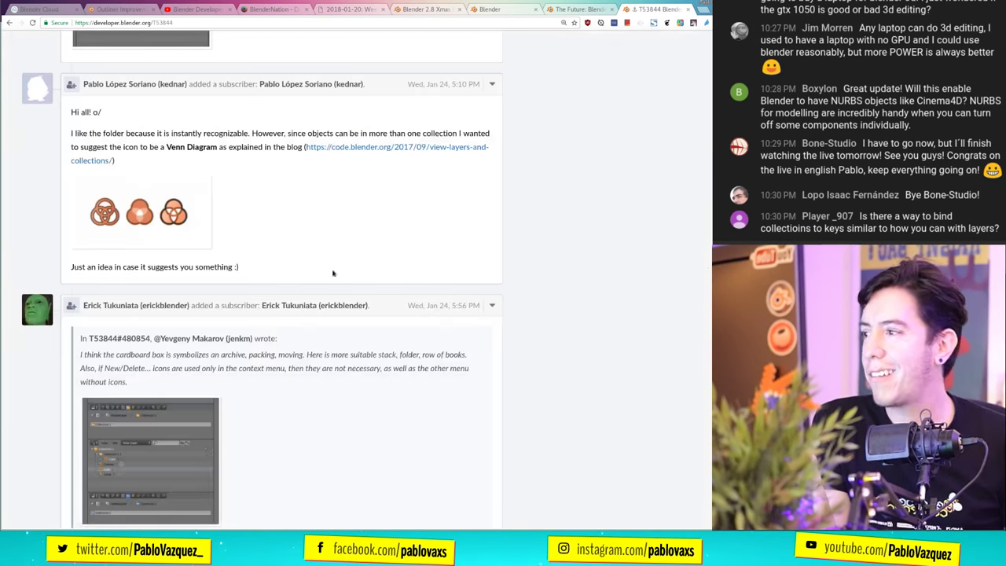
pyautogui.scroll(5, 319, 268)
pyautogui.scroll(-2, 319, 268)
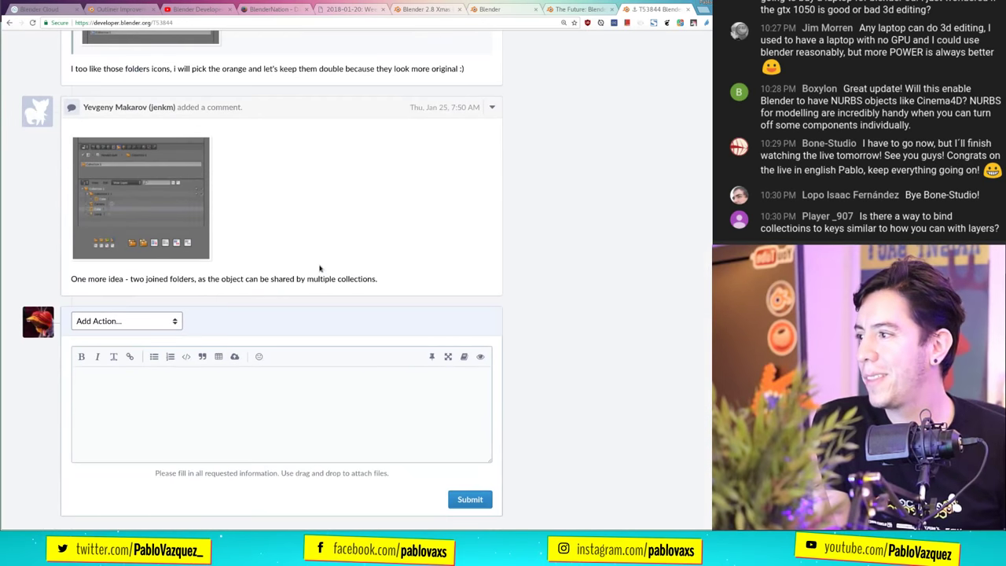
pyautogui.click(145, 202)
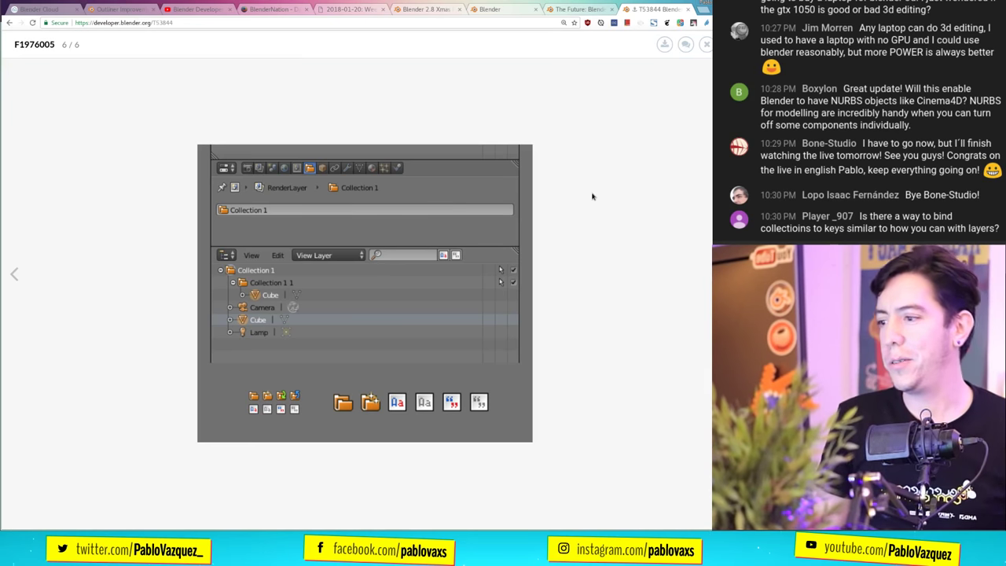
pyautogui.click(629, 263)
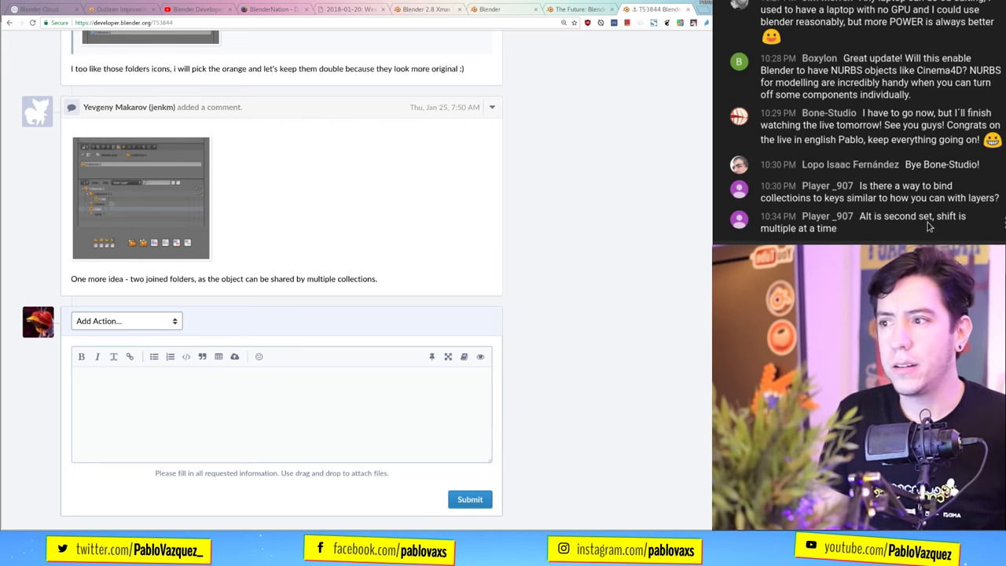
# - Return to the Blender Wasp Bot window and hide the viewport sidebar to widen the view
pyautogui.press('super')
pyautogui.click(495, 344)
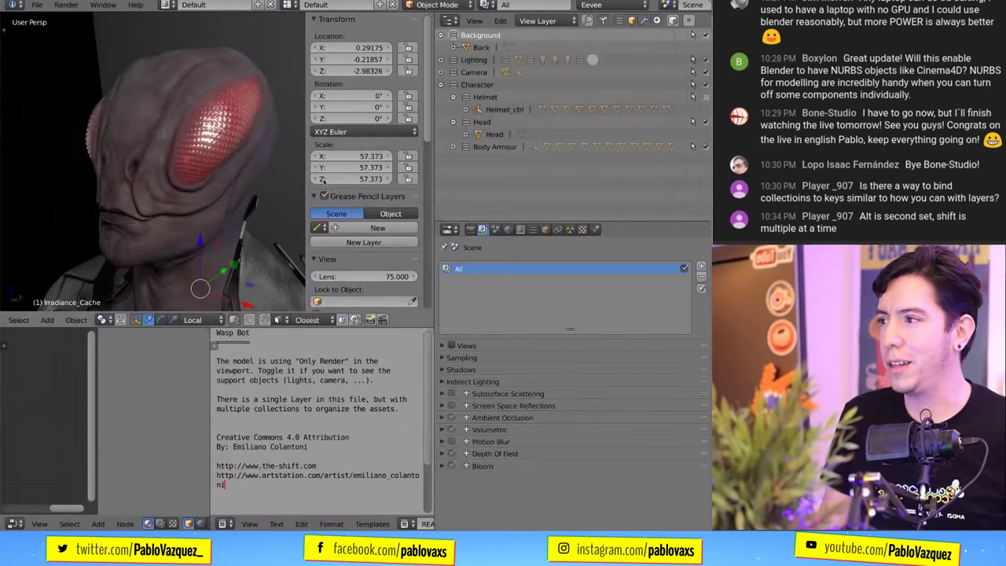
pyautogui.hotkey('shift', 'a')
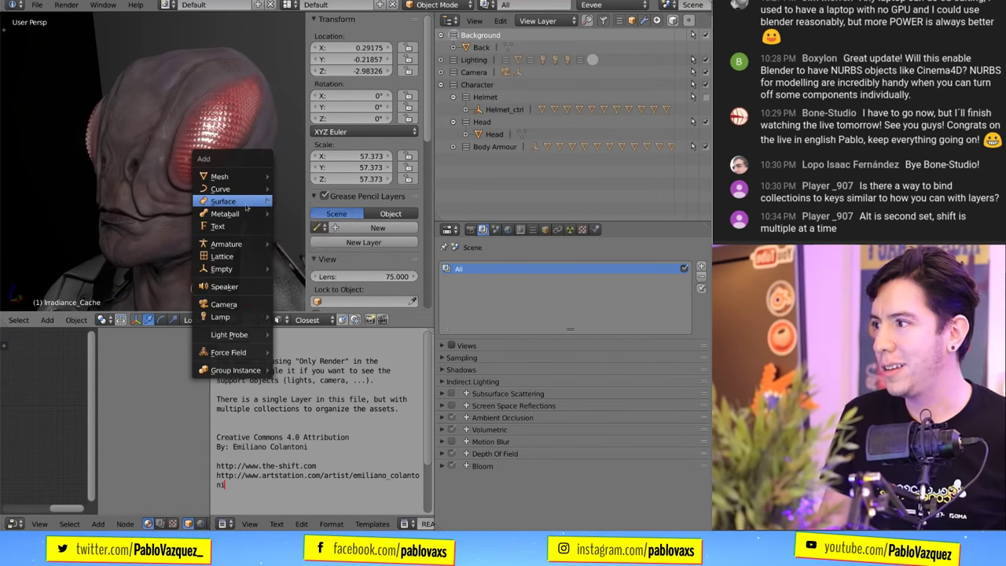
pyautogui.moveTo(249, 206)
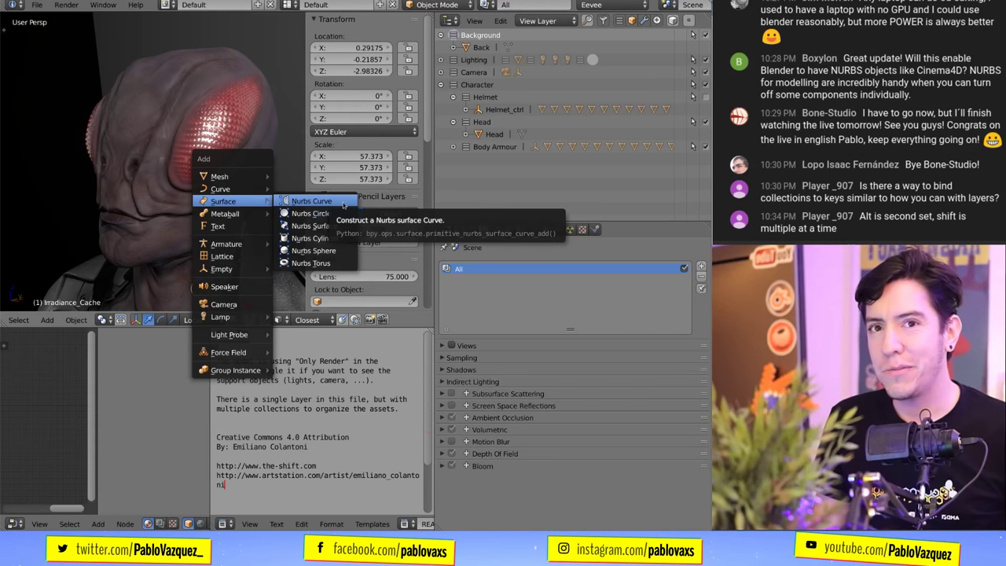
pyautogui.press('Escape')
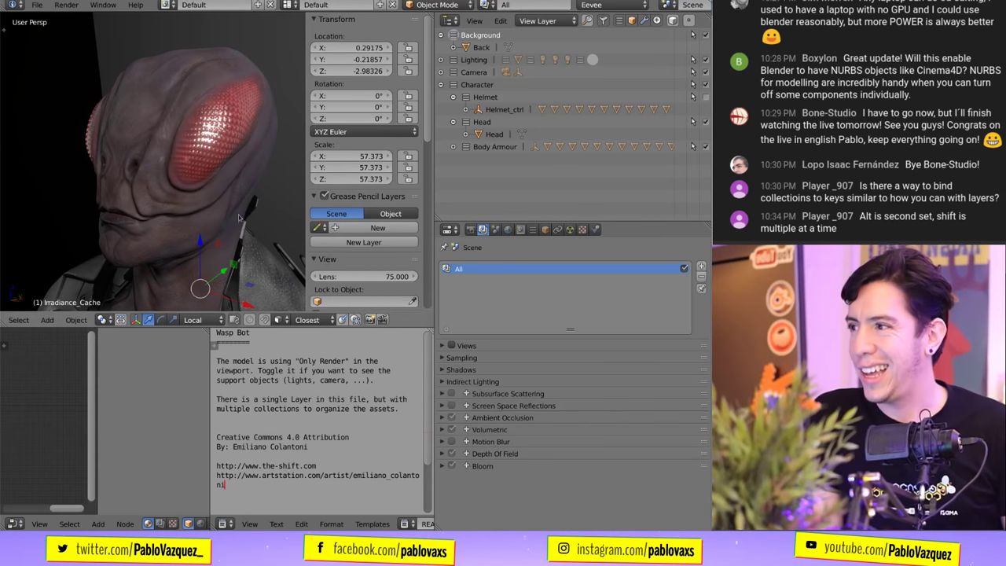
pyautogui.press('n')
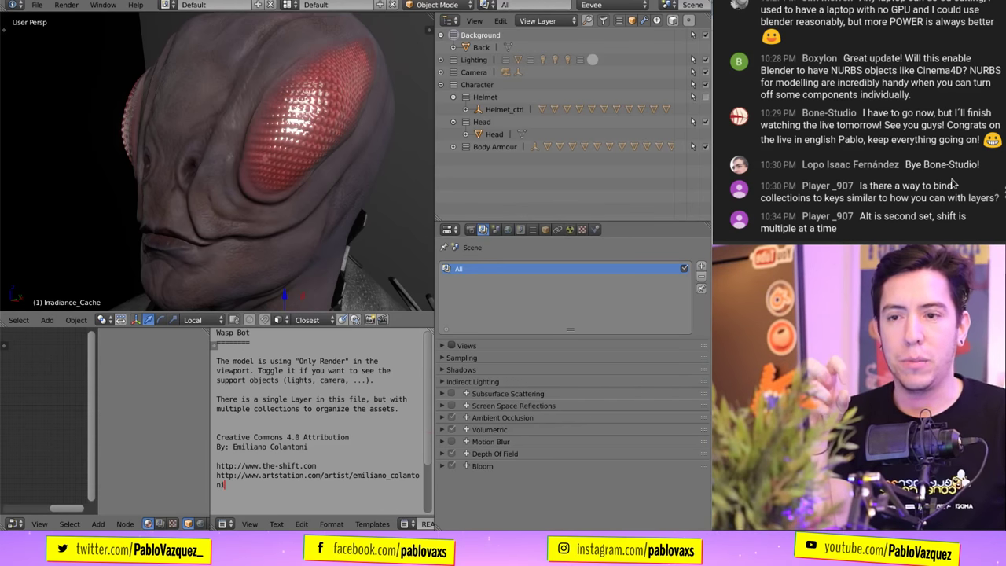
# - Scroll up and down through the earlier YouTube live-chat questions
pyautogui.scroll(3, 953, 183)
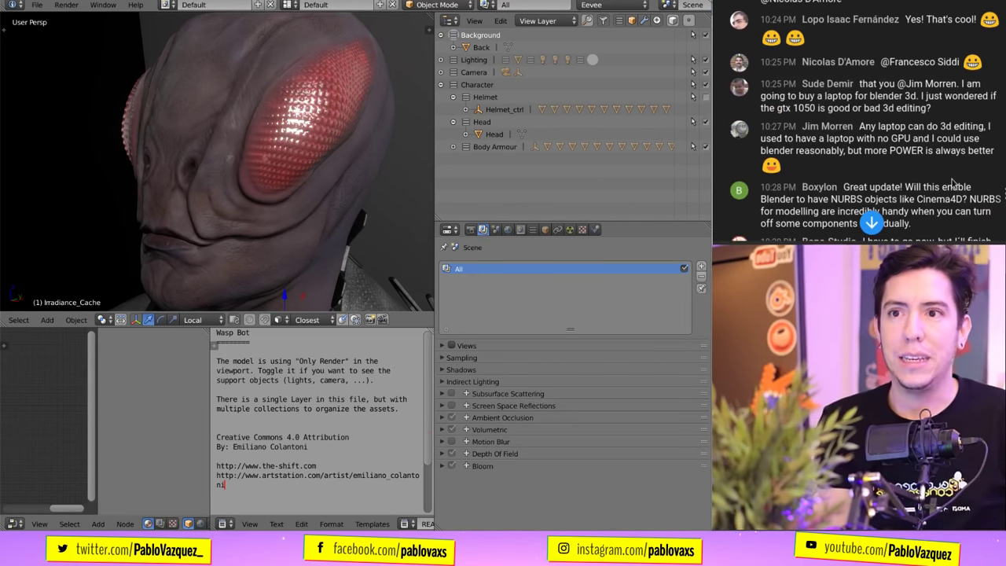
pyautogui.scroll(-3, 954, 183)
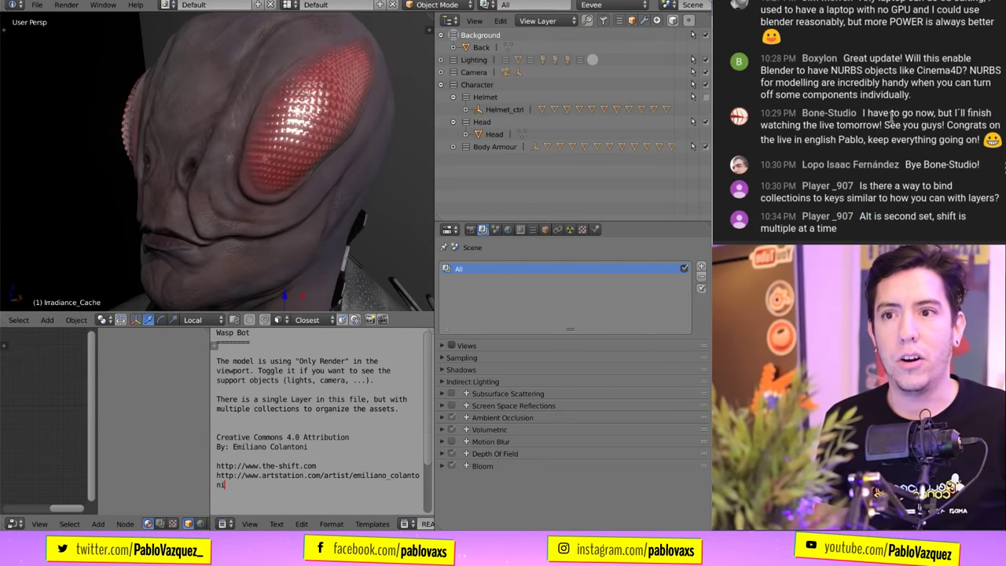
pyautogui.scroll(5, 882, 214)
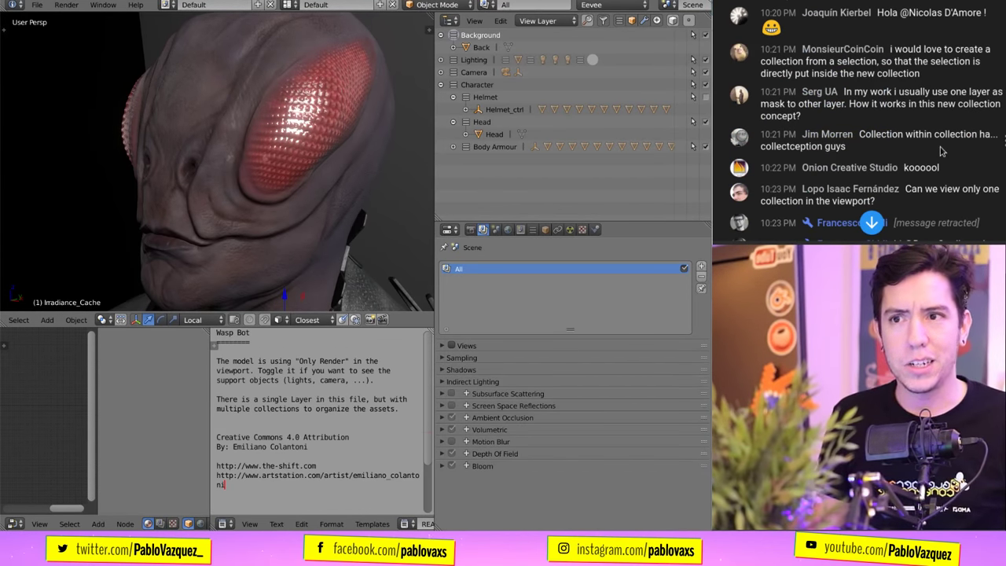
pyautogui.scroll(-10, 942, 151)
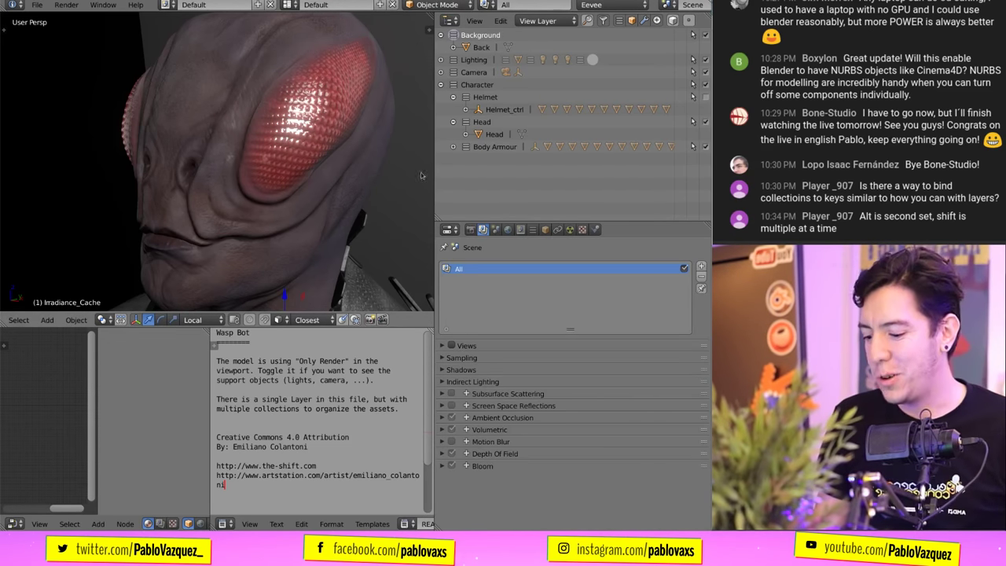
# - Quit Blender and recall the Blender 2.8 launch command from the terminal history
pyautogui.hotkey('ctrl', 'q')
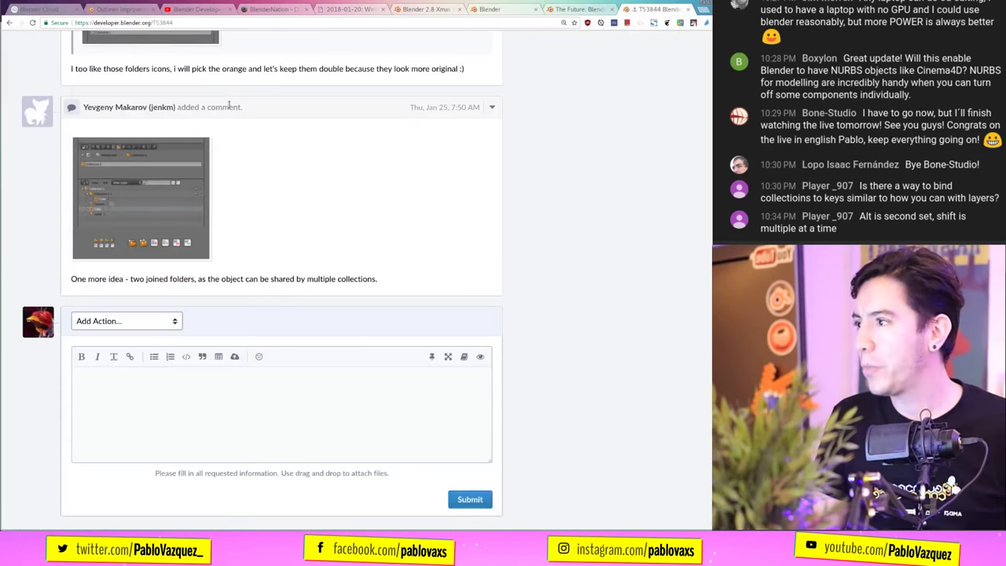
pyautogui.hotkey('alt', 'Tab')
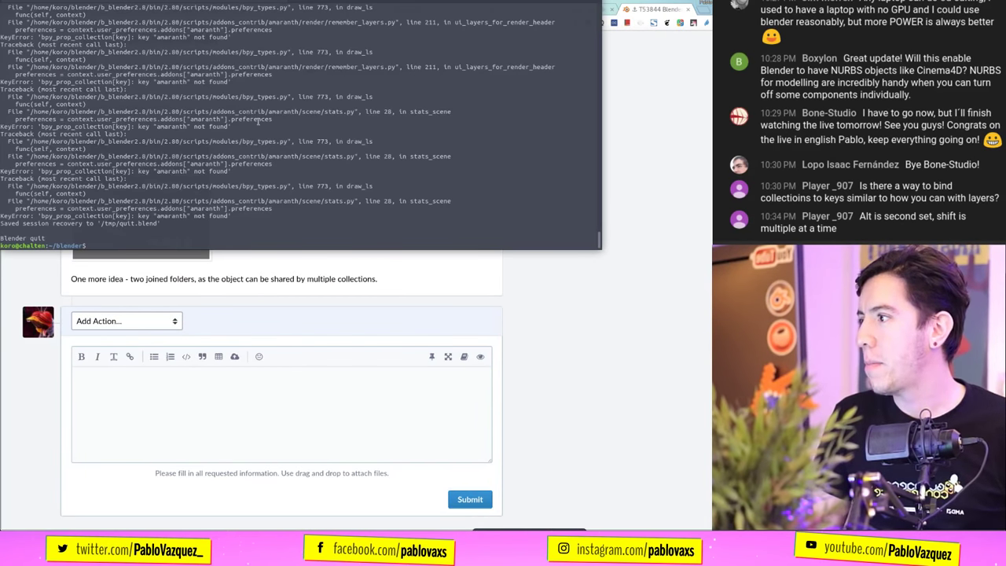
pyautogui.press('Up')
pyautogui.press('Up')
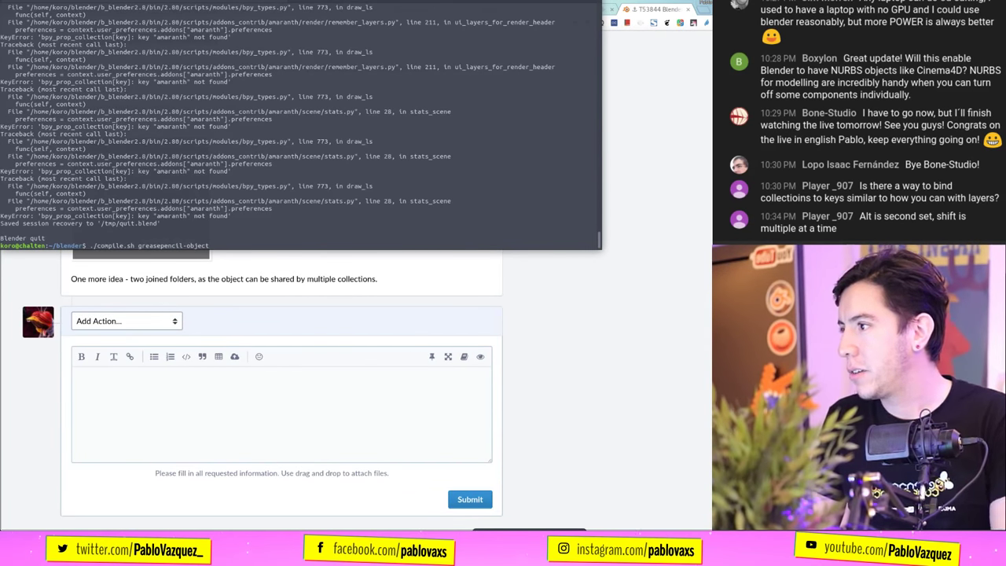
pyautogui.press('Up')
pyautogui.press('Up')
pyautogui.press('Up')
pyautogui.press('Up')
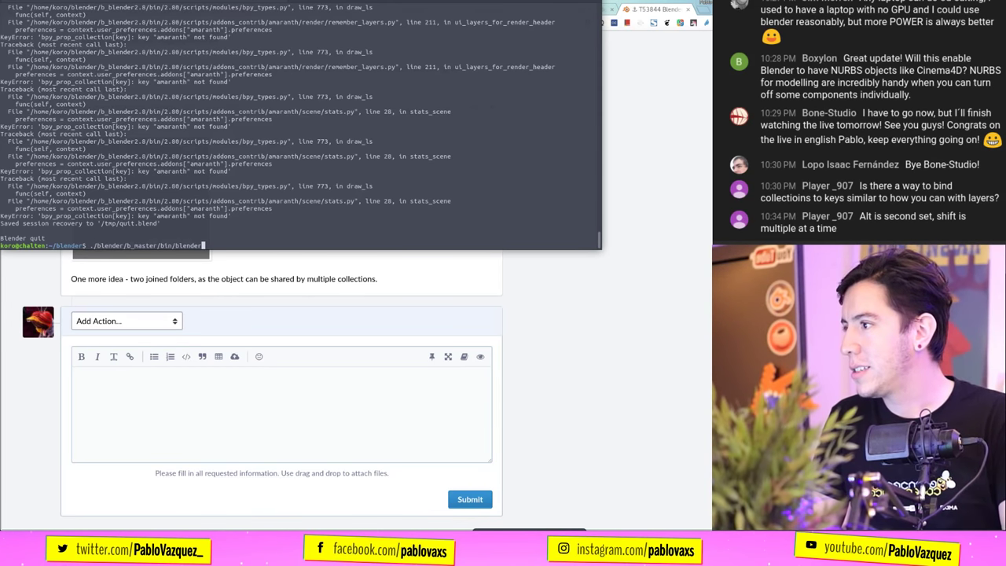
pyautogui.press('Down')
pyautogui.press('Down')
pyautogui.press('Down')
pyautogui.press('Down')
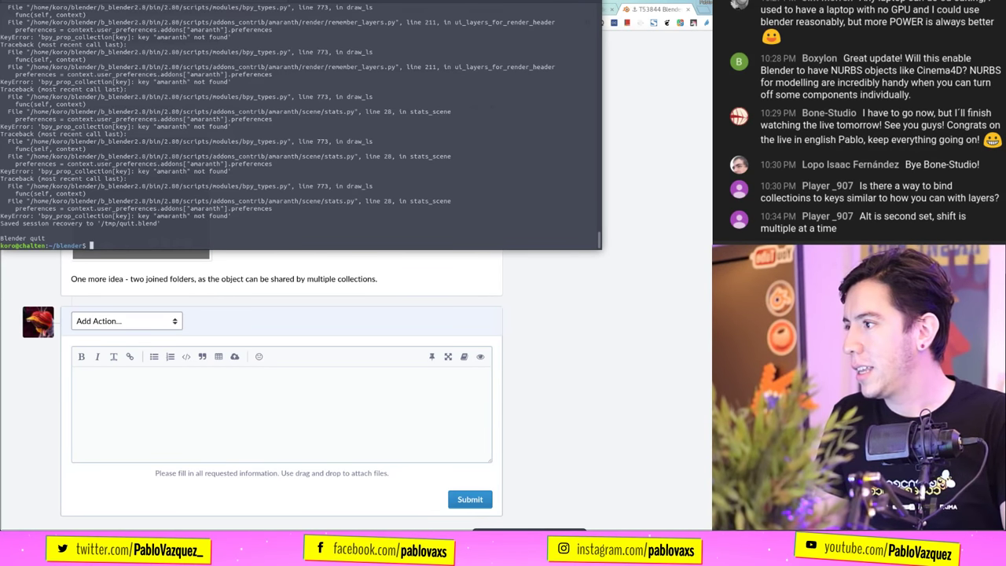
pyautogui.press('Up')
# - Edit the command to ./b_greasepencil-object/bin/blender and run the branch build
pyautogui.press('BackSpace')
pyautogui.press('BackSpace')
pyautogui.press('BackSpace')
pyautogui.press('BackSpace')
pyautogui.press('BackSpace')
pyautogui.press('BackSpace')
pyautogui.press('BackSpace')
pyautogui.press('BackSpace')
pyautogui.press('BackSpace')
pyautogui.press('BackSpace')
pyautogui.press('BackSpace')
pyautogui.press('BackSpace')
pyautogui.press('BackSpace')
pyautogui.press('BackSpace')
pyautogui.press('BackSpace')
pyautogui.press('BackSpace')
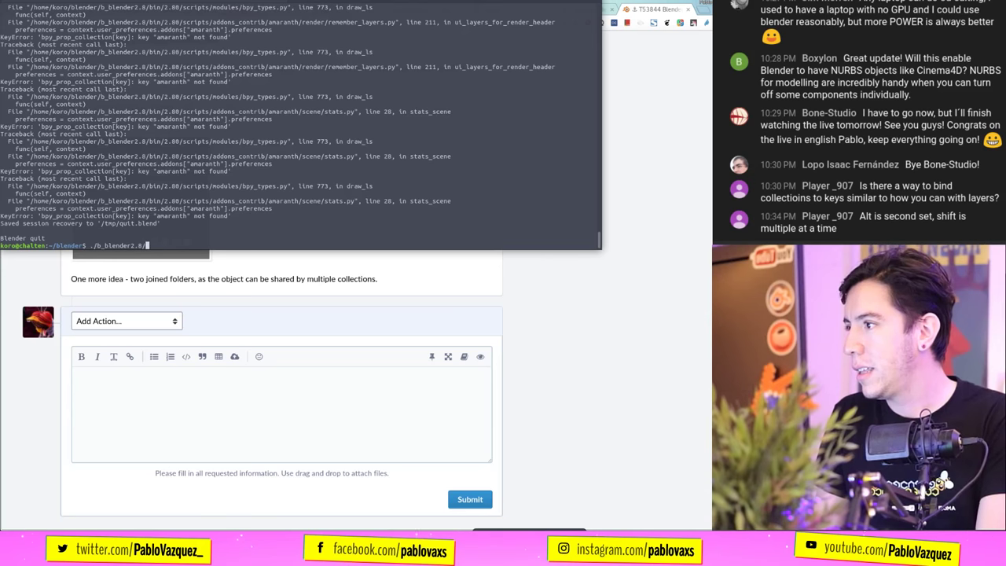
pyautogui.press('BackSpace')
pyautogui.press('BackSpace')
pyautogui.write('gr')
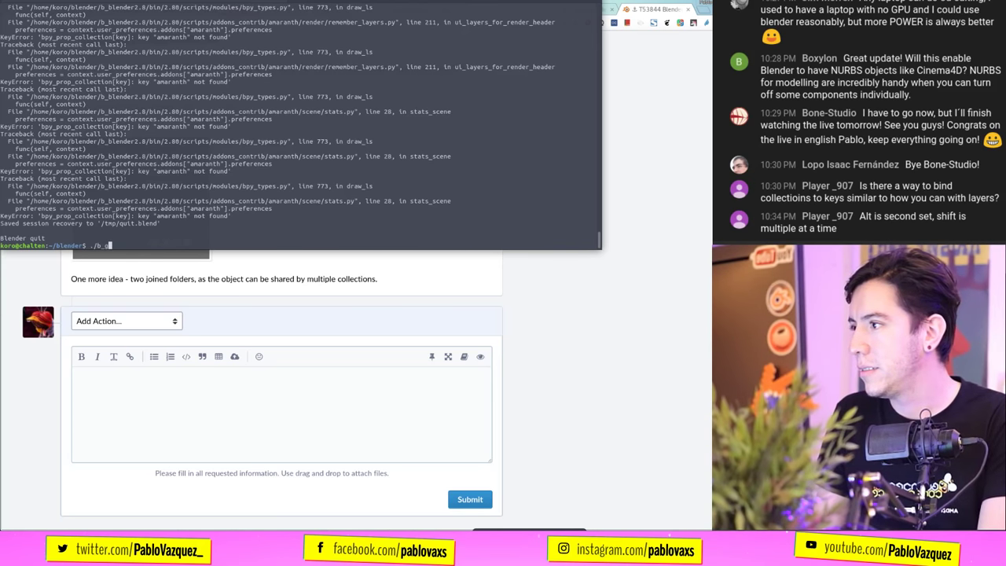
pyautogui.press('Tab')
pyautogui.write('s')
pyautogui.press('Tab')
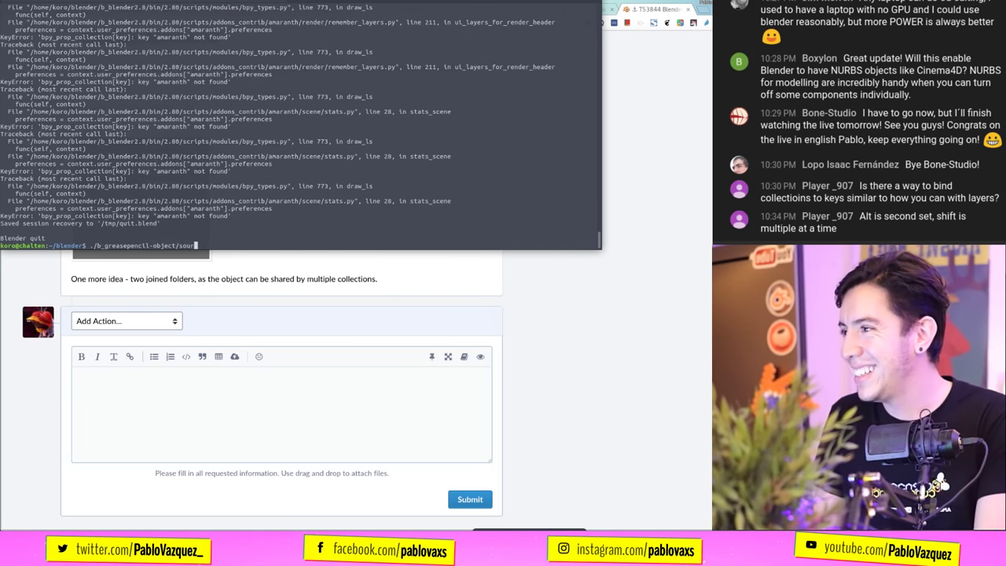
pyautogui.press('BackSpace')
pyautogui.press('BackSpace')
pyautogui.press('BackSpace')
pyautogui.press('BackSpace')
pyautogui.press('BackSpace')
pyautogui.press('BackSpace')
pyautogui.press('BackSpace')
pyautogui.write('bin/b')
pyautogui.press('Tab')
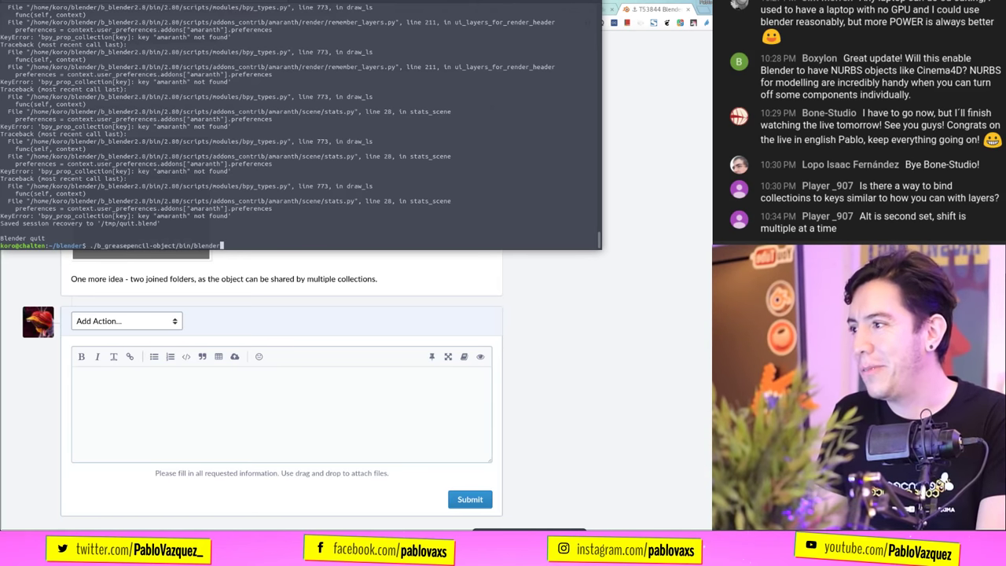
pyautogui.press('Return')
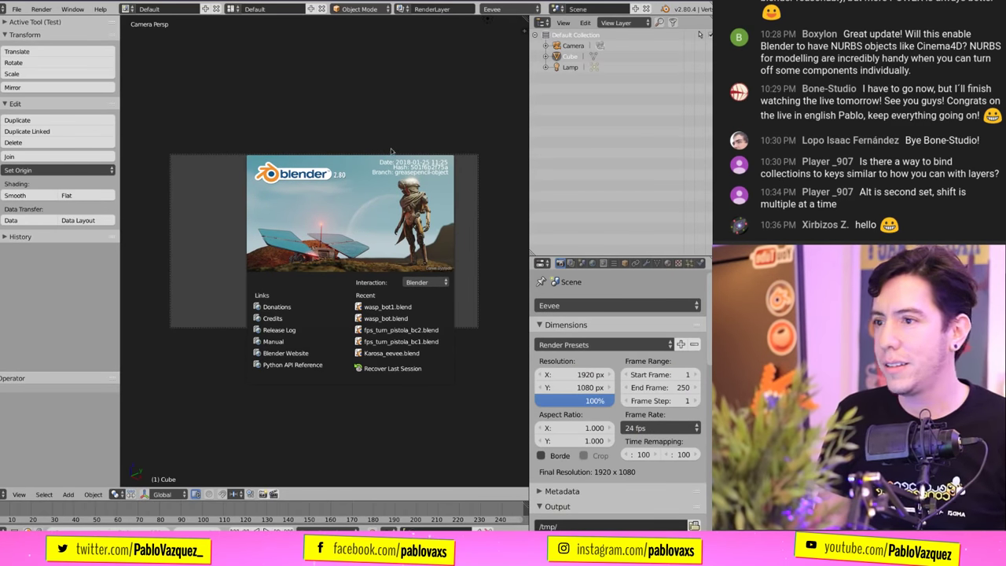
# - Set the Interface Display Scale to 1.40 and widen the outliner and properties area
pyautogui.click(368, 211)
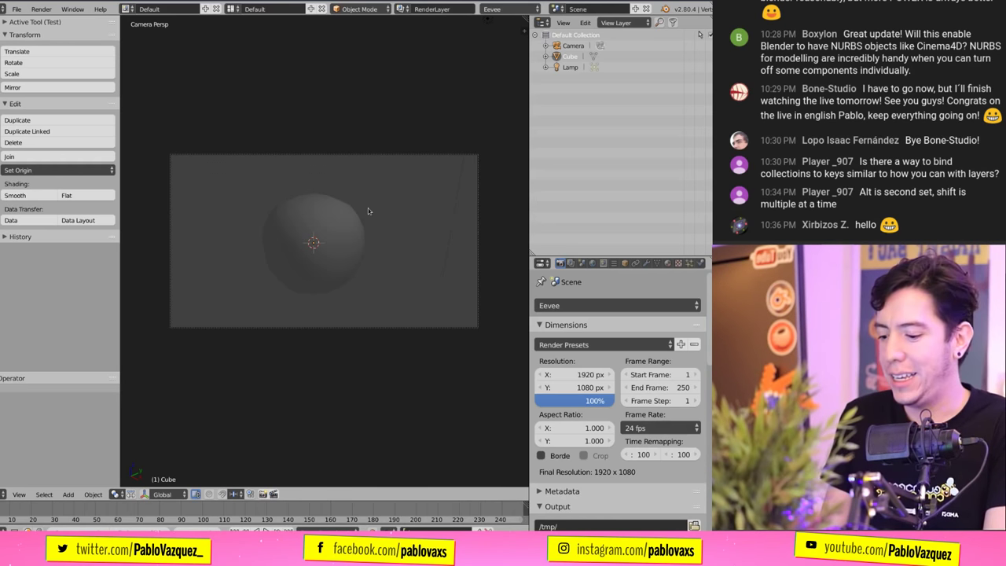
pyautogui.hotkey('ctrl', 'alt', 'u')
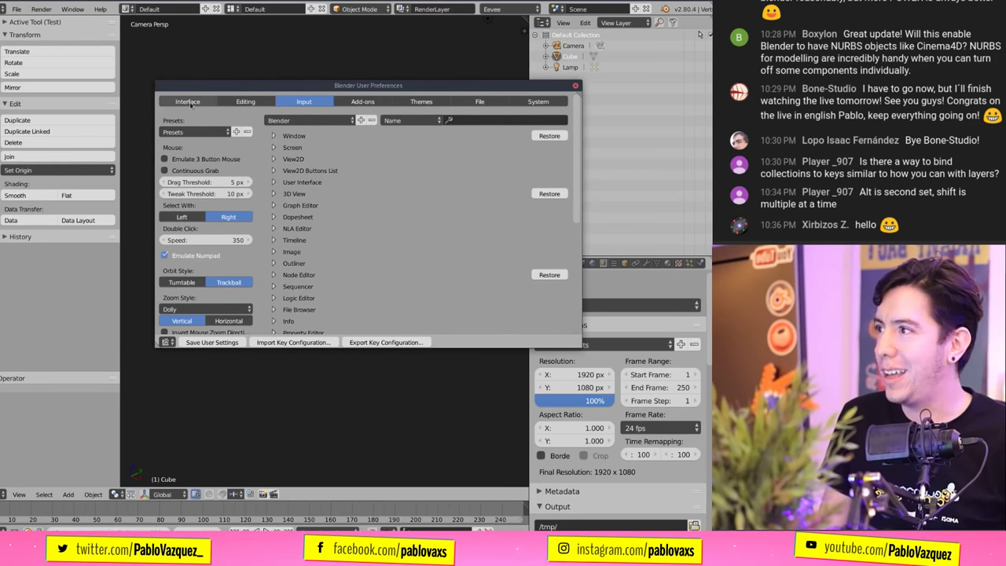
pyautogui.click(190, 103)
pyautogui.moveTo(251, 135); pyautogui.dragTo(288, 143)
pyautogui.click(576, 86)
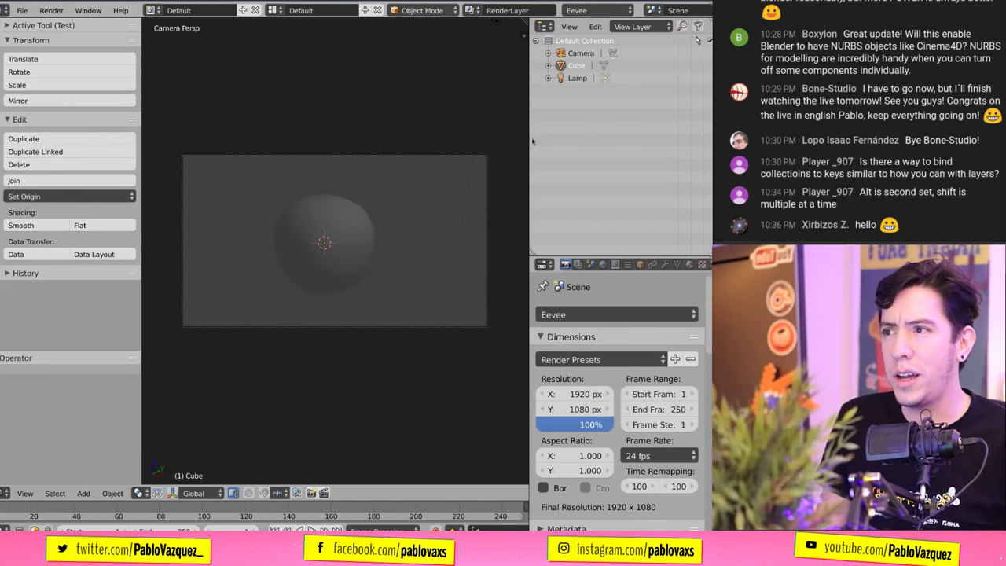
pyautogui.moveTo(532, 142); pyautogui.dragTo(474, 143)
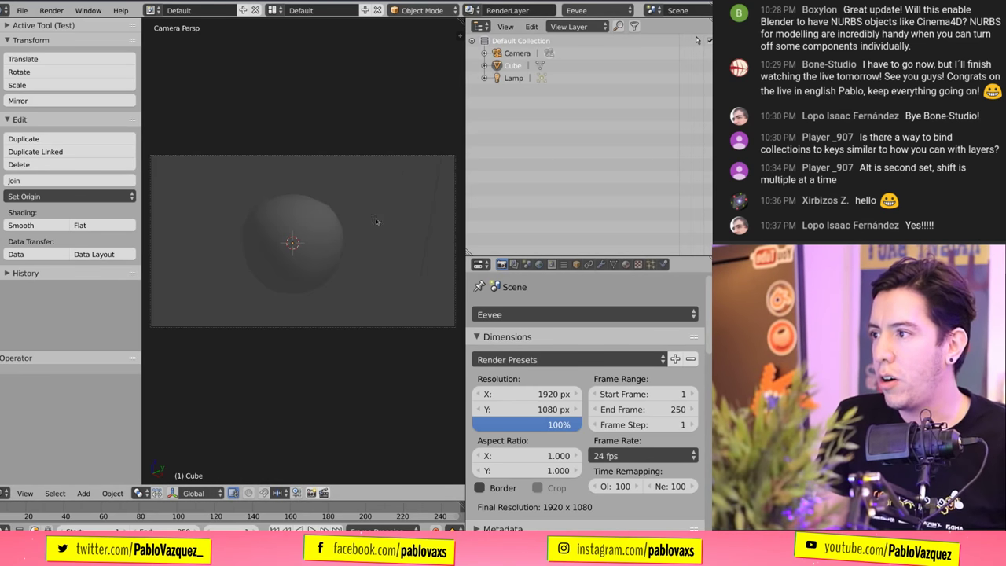
# - Check the list of render engines, then bring the splash screen back up
pyautogui.click(602, 10)
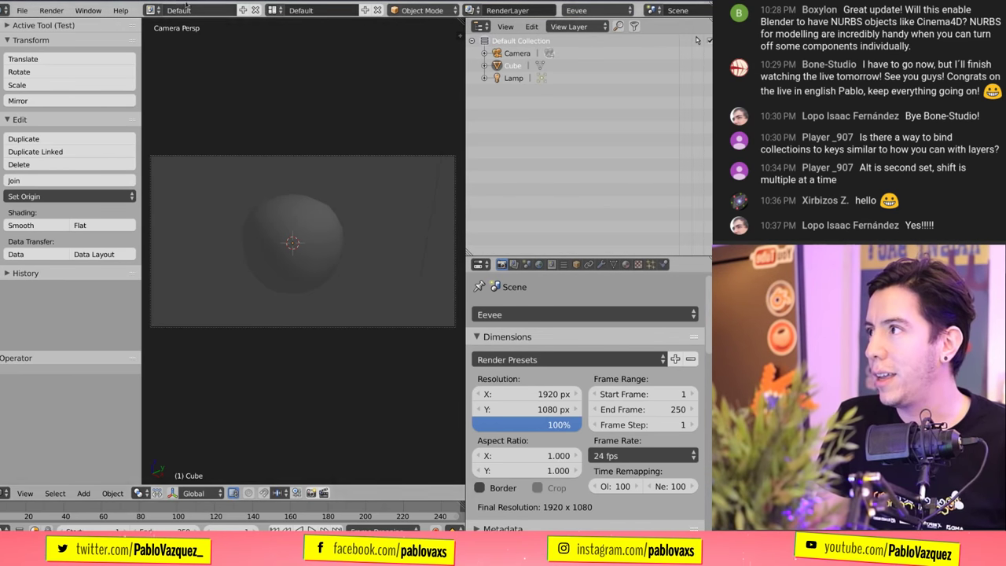
pyautogui.hscroll(4, 676, 10)
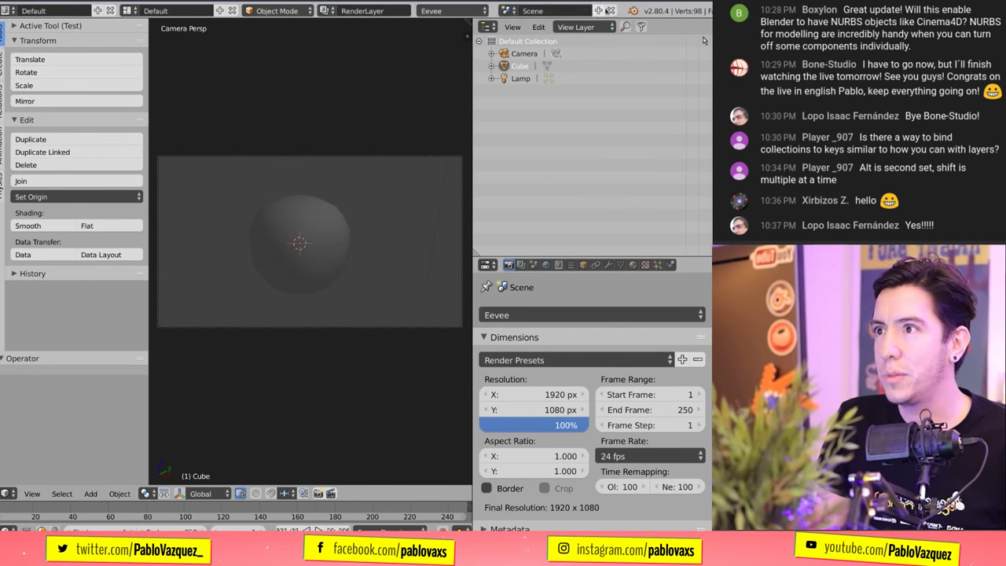
pyautogui.click(633, 11)
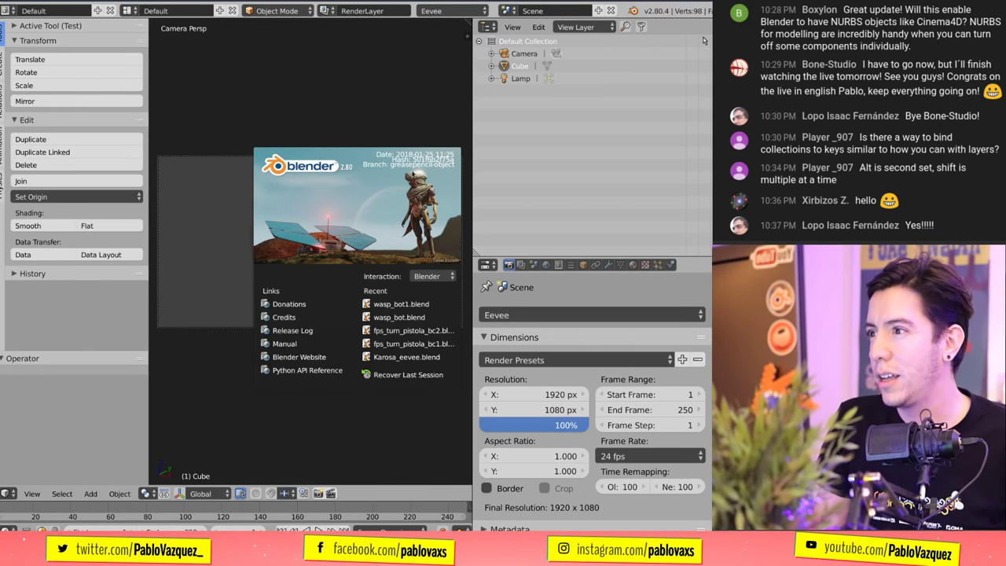
# - Dismiss the splash screen, then sketch and undo a trial ink stroke over the sphere
pyautogui.click(407, 173)
pyautogui.moveTo(314, 220)
pyautogui.mouseDown()
pyautogui.moveTo(330, 232)
pyautogui.moveTo(349, 225)
pyautogui.moveTo(382, 346)
pyautogui.mouseUp()
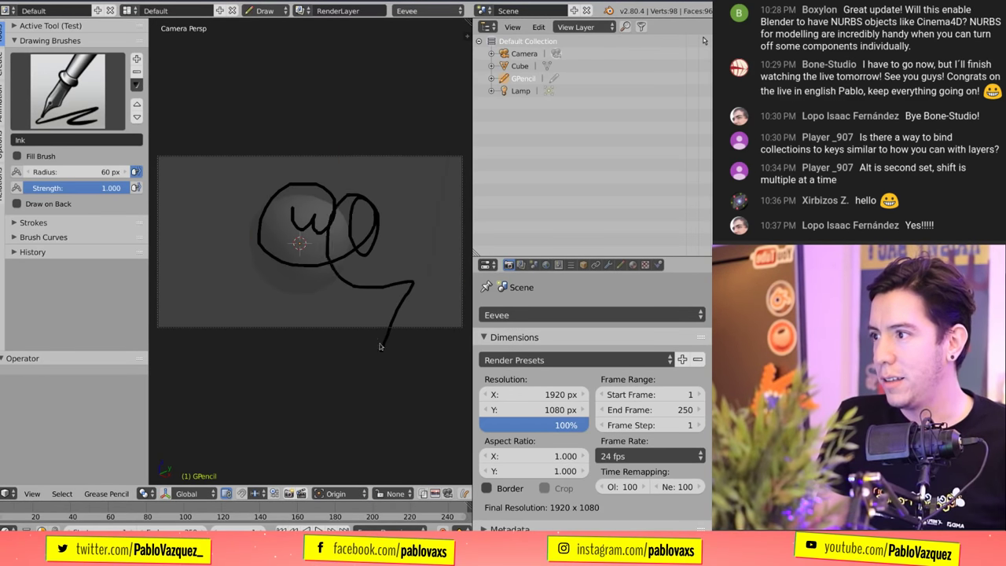
pyautogui.hotkey('ctrl', 'z')
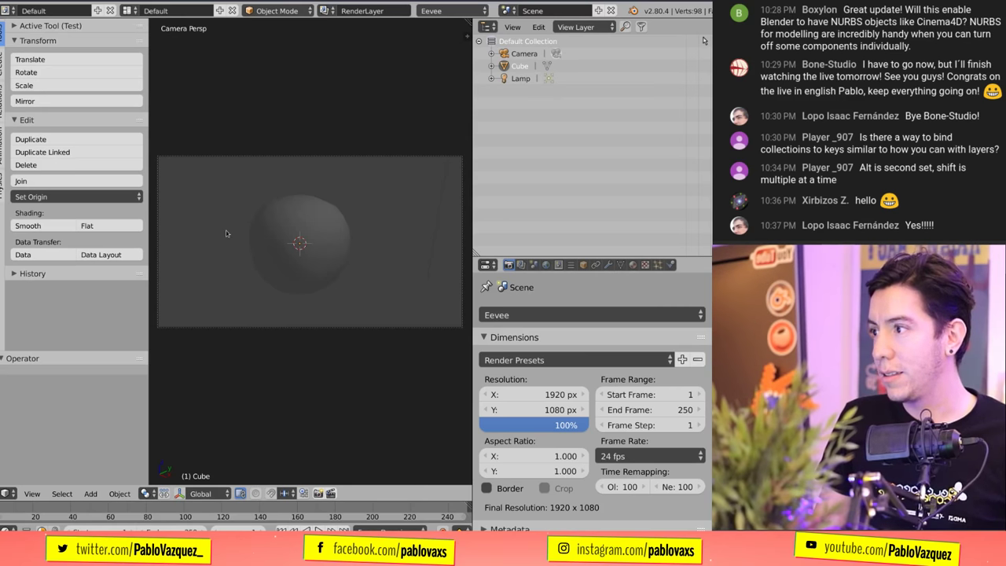
# - Frame the view on the selected sphere and draw a freehand grease pencil stroke above it
pyautogui.press('KP_0')
pyautogui.click(339, 248)
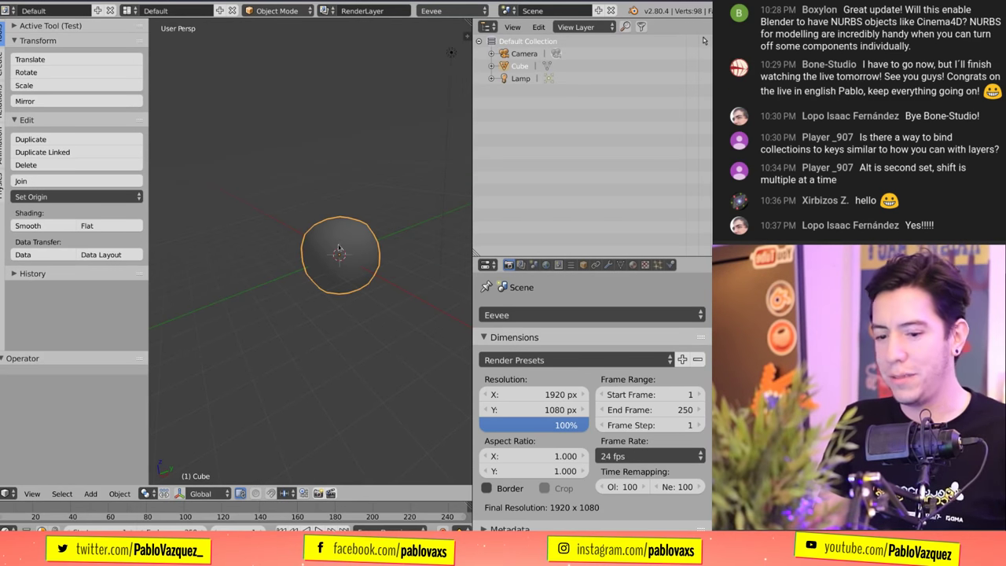
pyautogui.press('KP_Decimal')
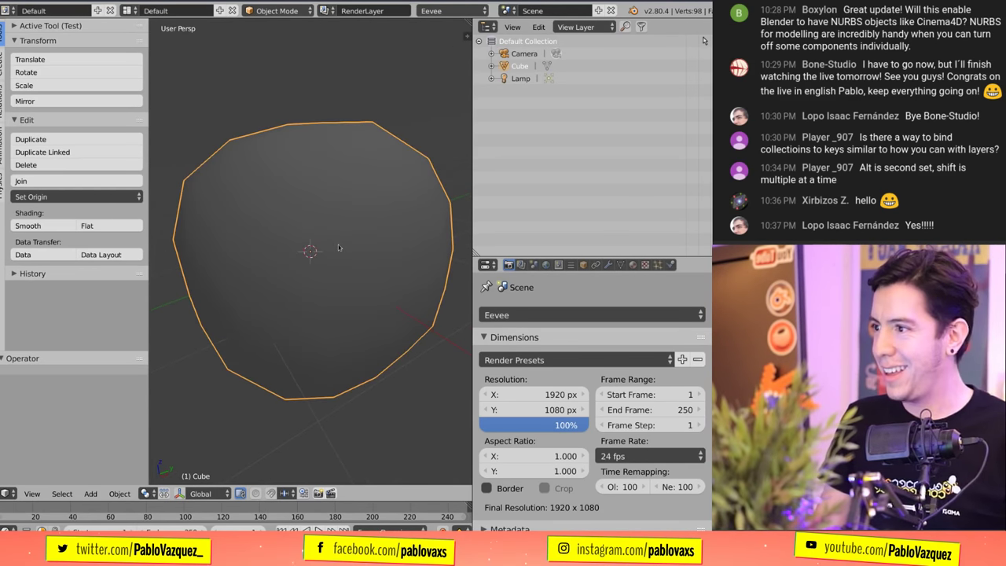
pyautogui.scroll(-8, 338, 249)
pyautogui.scroll(1, 339, 248)
pyautogui.press('t')
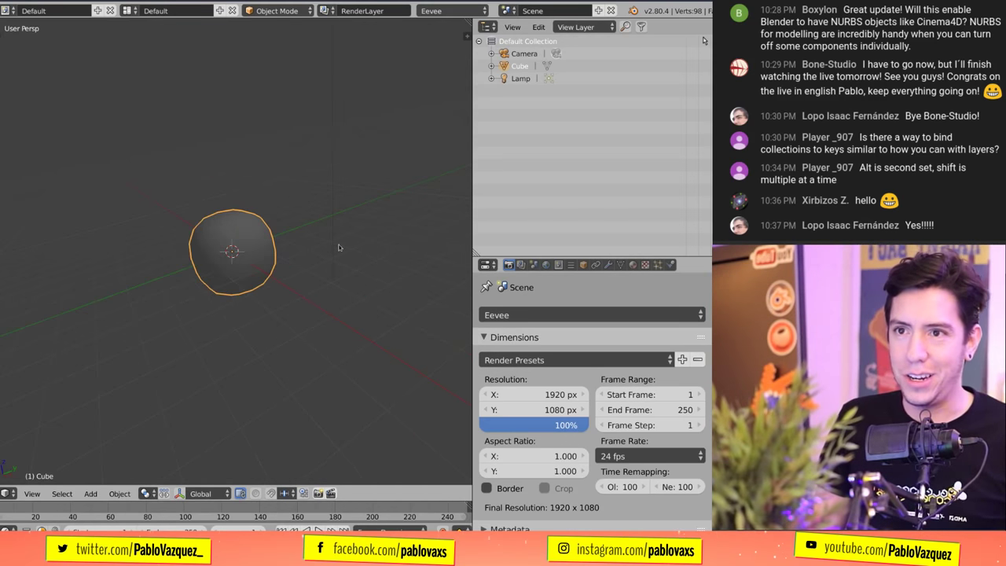
pyautogui.moveTo(341, 246); pyautogui.dragTo(312, 231, button='middle')
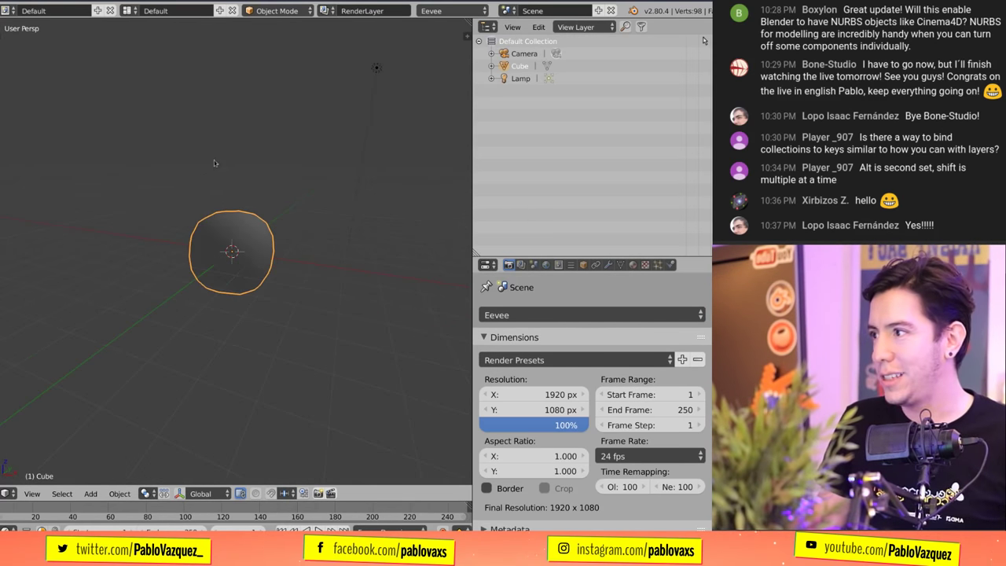
pyautogui.moveTo(191, 136)
pyautogui.mouseDown()
pyautogui.moveTo(240, 161)
pyautogui.moveTo(401, 200)
pyautogui.mouseUp()
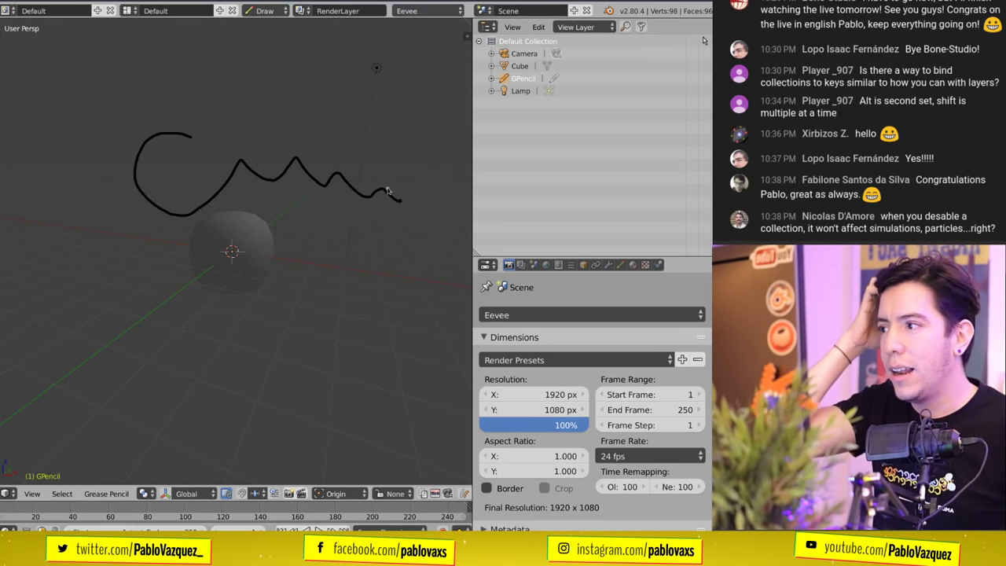
# - Orbit around the new stroke with everything deselected, then bring up the window overview
pyautogui.rightClick(250, 252)
pyautogui.moveTo(255, 251)
pyautogui.mouseDown(button='middle')
pyautogui.moveTo(284, 246)
pyautogui.moveTo(267, 225)
pyautogui.mouseUp(button='middle')
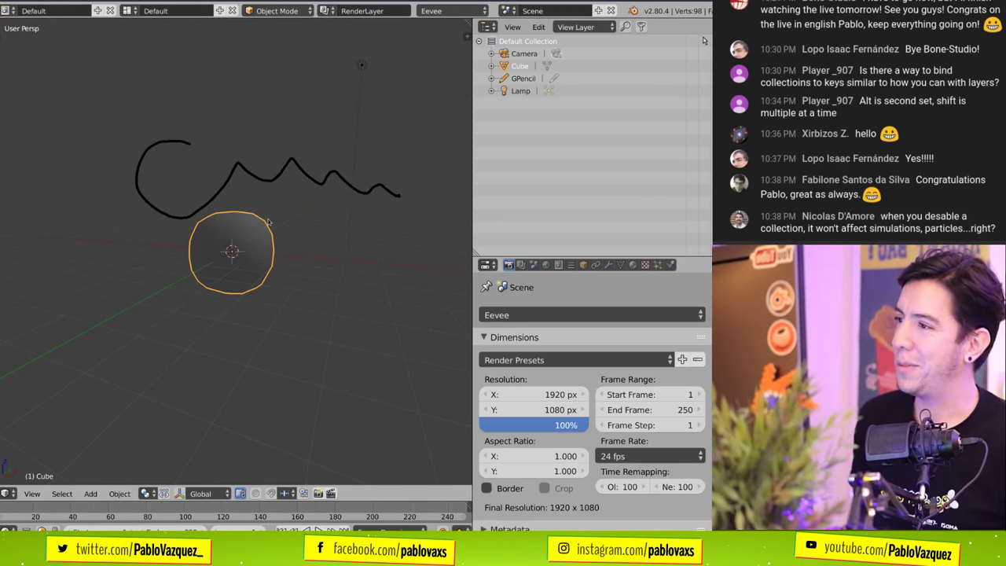
pyautogui.moveTo(280, 235); pyautogui.dragTo(325, 243, button='middle')
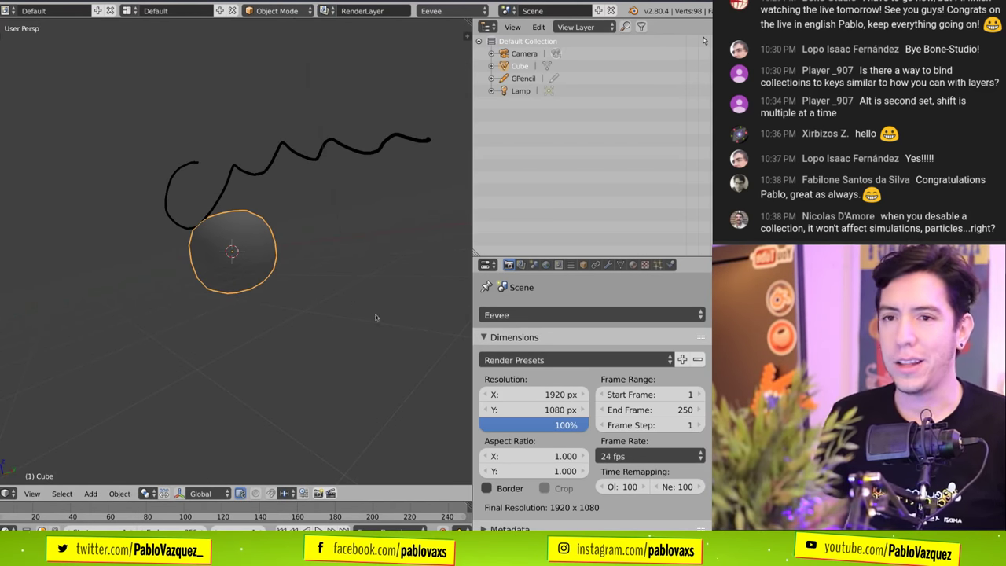
pyautogui.moveTo(376, 317)
pyautogui.mouseDown(button='middle')
pyautogui.moveTo(359, 281)
pyautogui.moveTo(301, 249)
pyautogui.moveTo(299, 267)
pyautogui.mouseUp(button='middle')
pyautogui.click(290, 257)
pyautogui.press('a')
pyautogui.hotkey('alt', 'a')
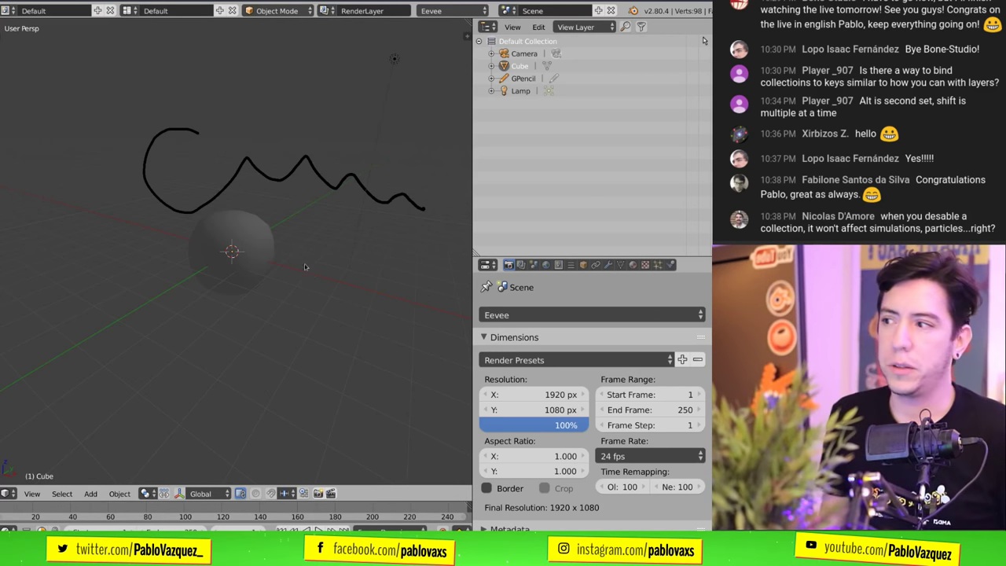
pyautogui.moveTo(309, 265); pyautogui.dragTo(329, 228, button='middle')
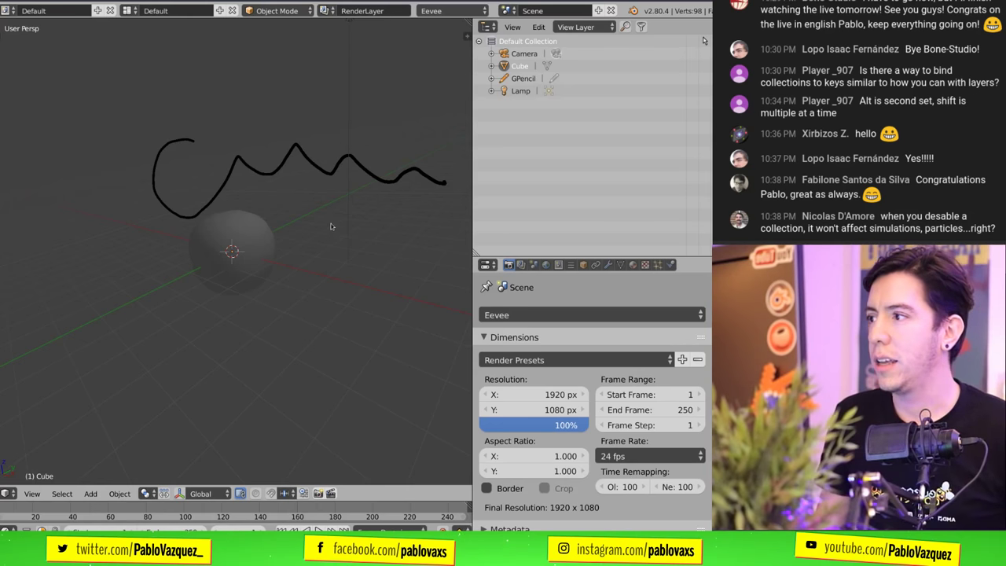
pyautogui.press('super+w')
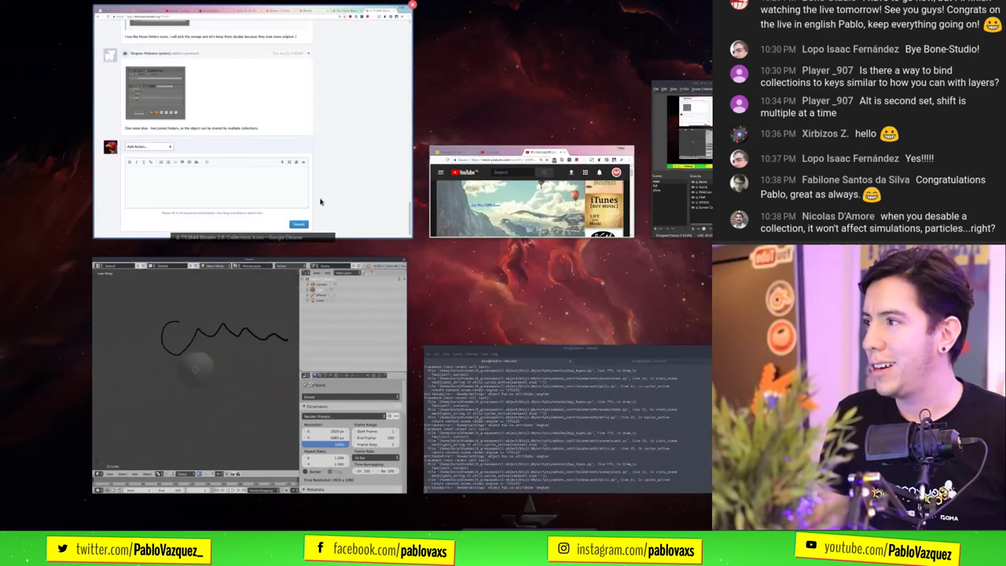
# - Load Blender Cloud in a new browser tab and download p027_sample_01.blend
pyautogui.click(346, 138)
pyautogui.hotkey('ctrl', 't')
pyautogui.write('cloud.blender.org')
pyautogui.press('Return')
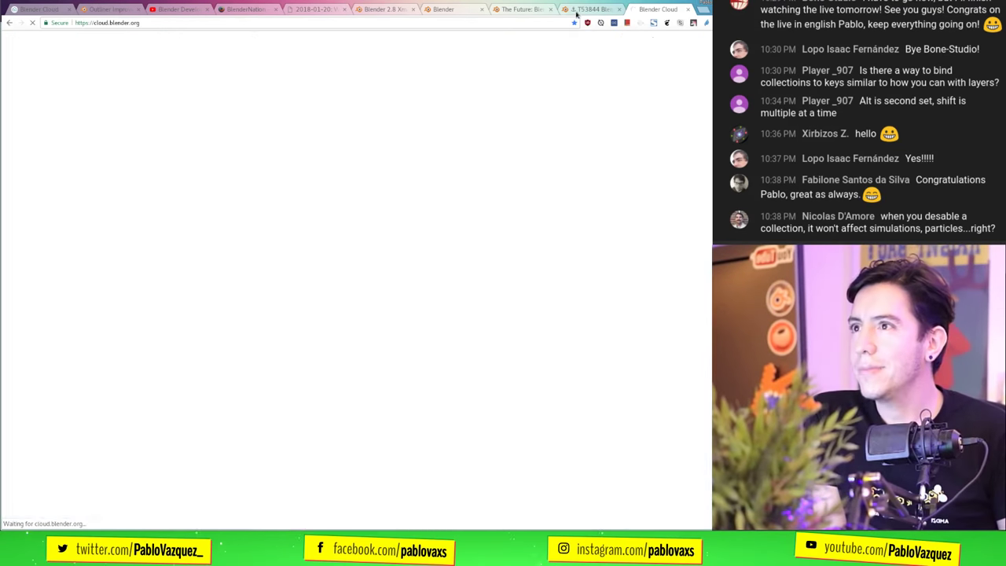
pyautogui.scroll(-8, 174, 180)
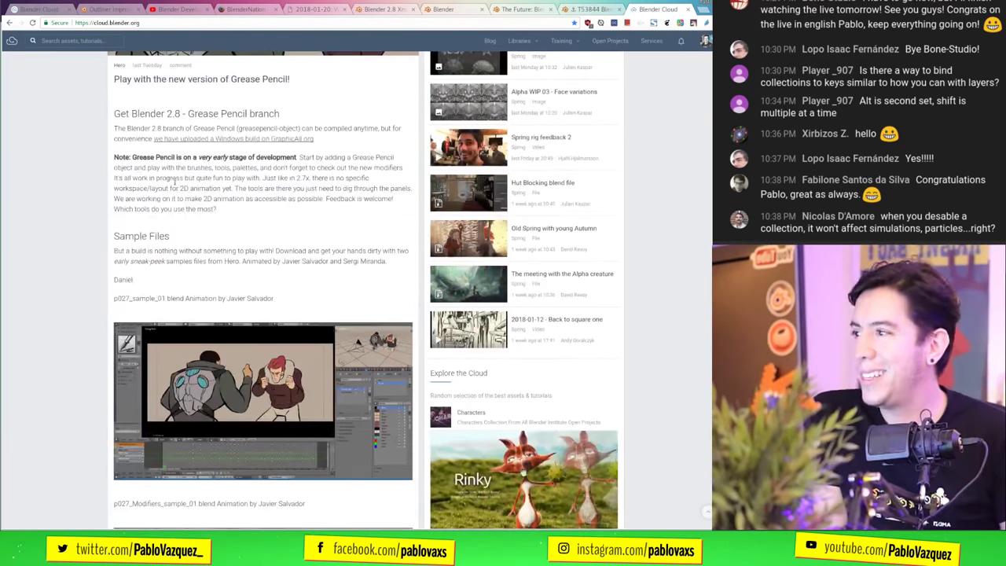
pyautogui.scroll(-2, 292, 291)
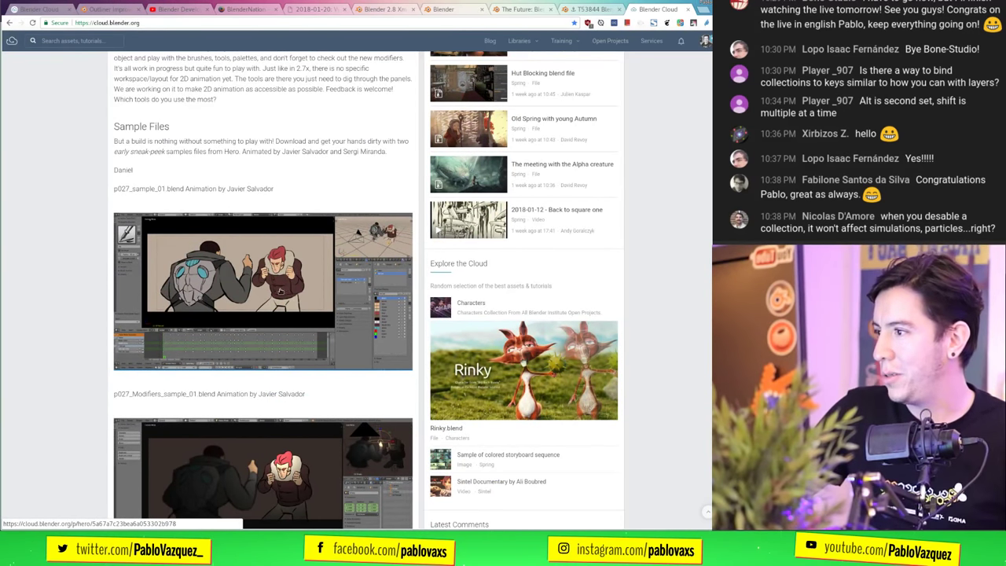
pyautogui.scroll(-1, 279, 290)
pyautogui.scroll(-4, 275, 272)
pyautogui.scroll(2, 291, 281)
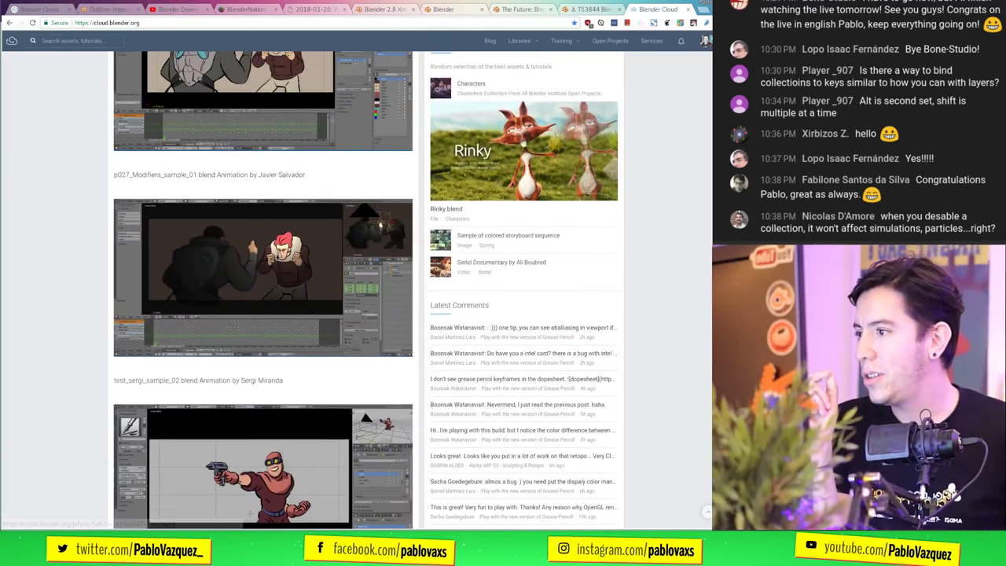
pyautogui.scroll(2, 295, 285)
pyautogui.click(327, 243)
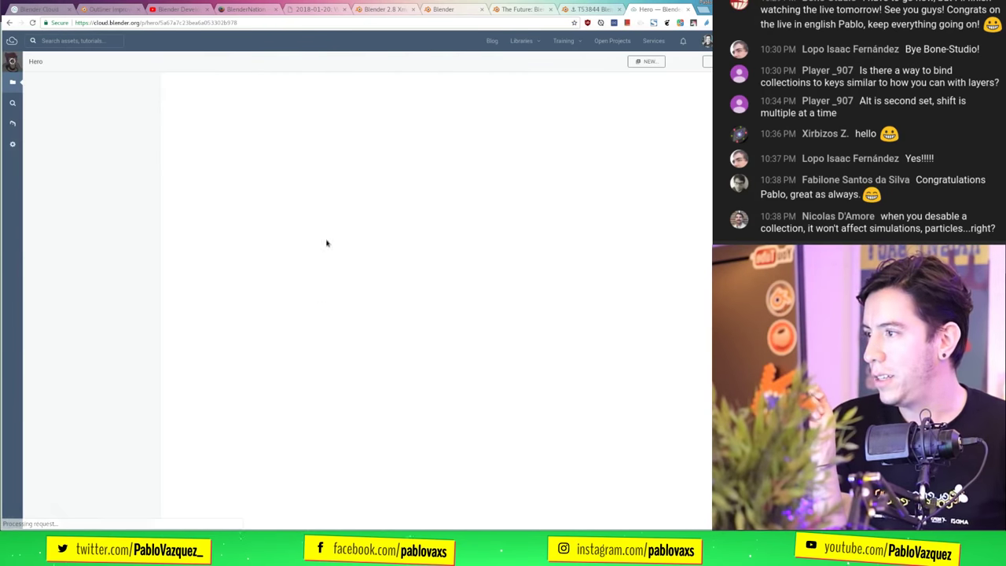
pyautogui.click(692, 349)
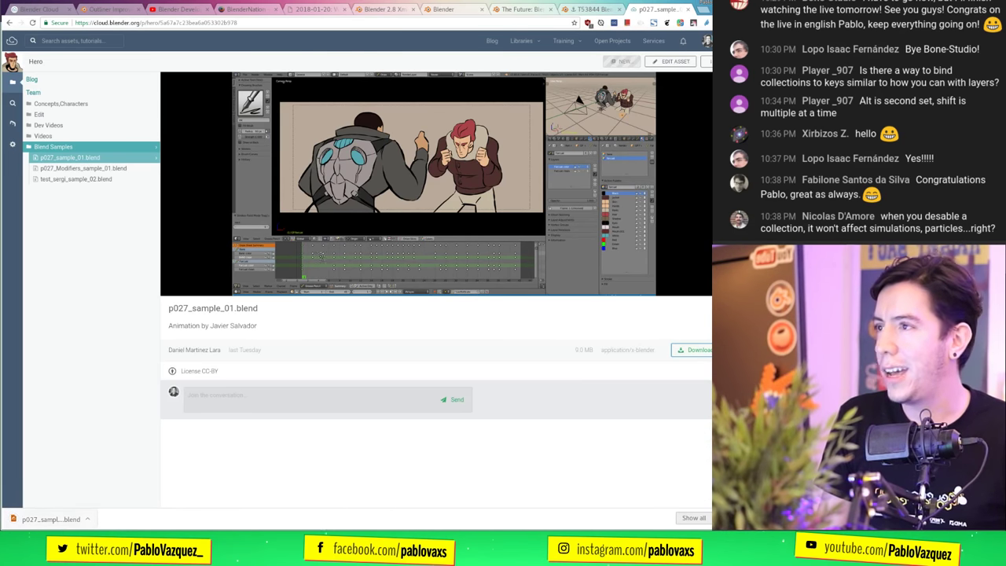
# - Download p027_Modifiers_sample_01.blend from its asset page
pyautogui.press('super')
pyautogui.click(364, 240)
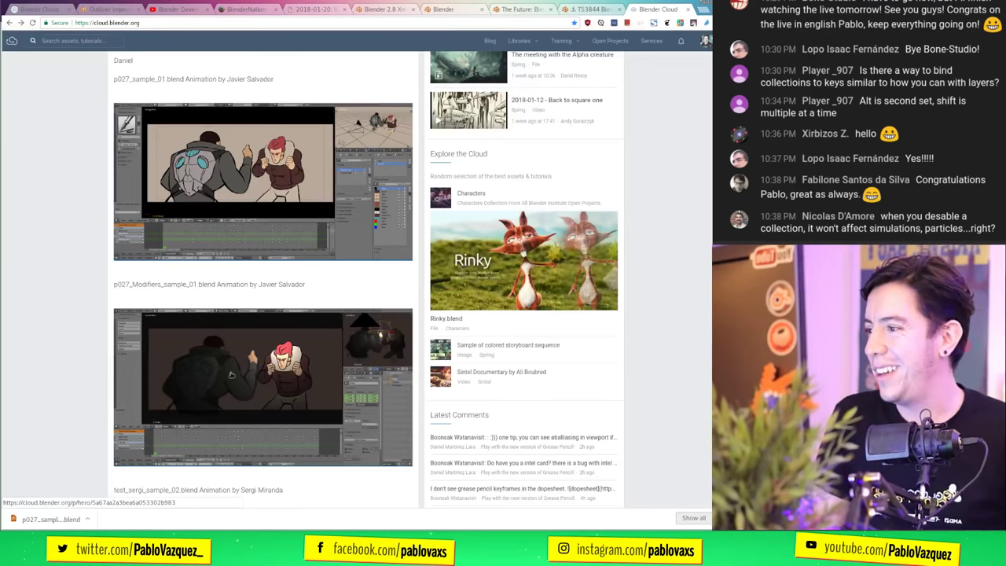
pyautogui.click(279, 384)
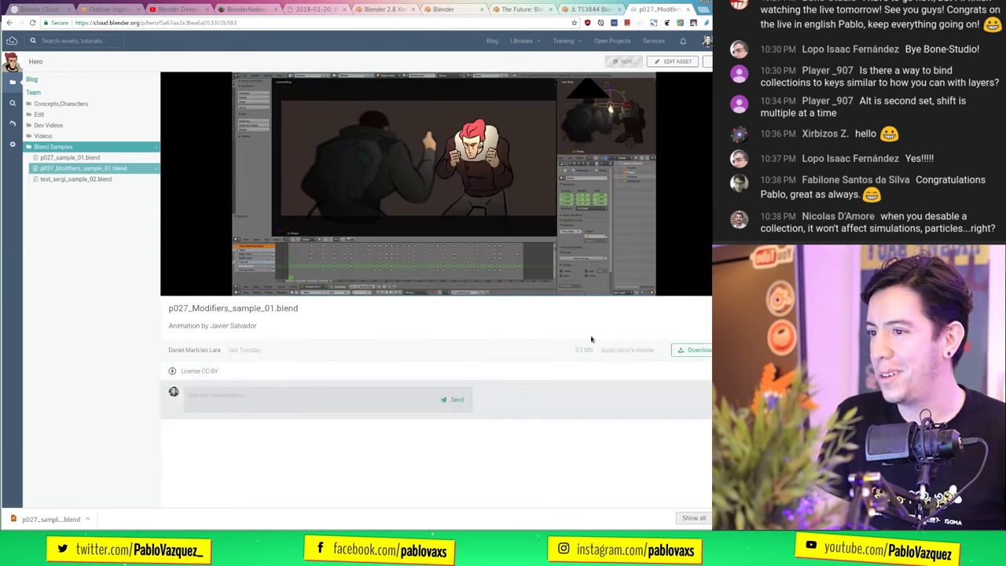
pyautogui.click(696, 350)
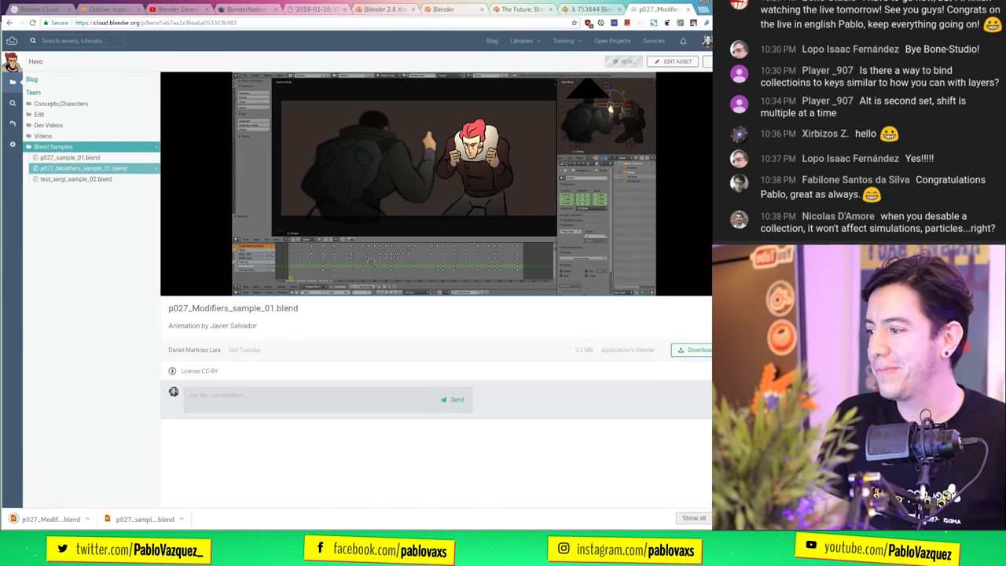
# - Go back to the Blender Cloud home page and download test_sergi_sample_02.blend
pyautogui.hotkey('alt', 'Left')
pyautogui.scroll(-5, 270, 301)
pyautogui.click(270, 301)
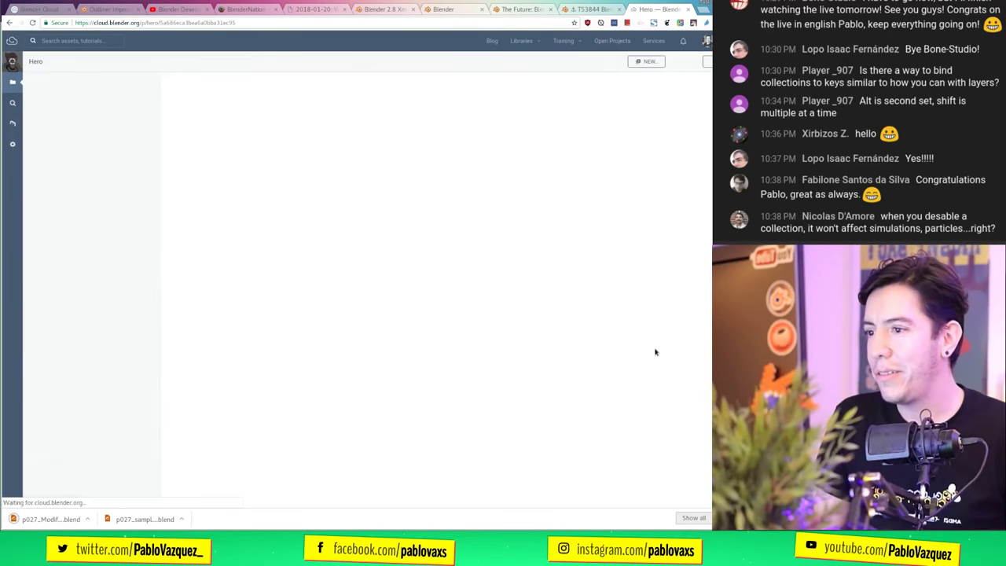
pyautogui.click(693, 312)
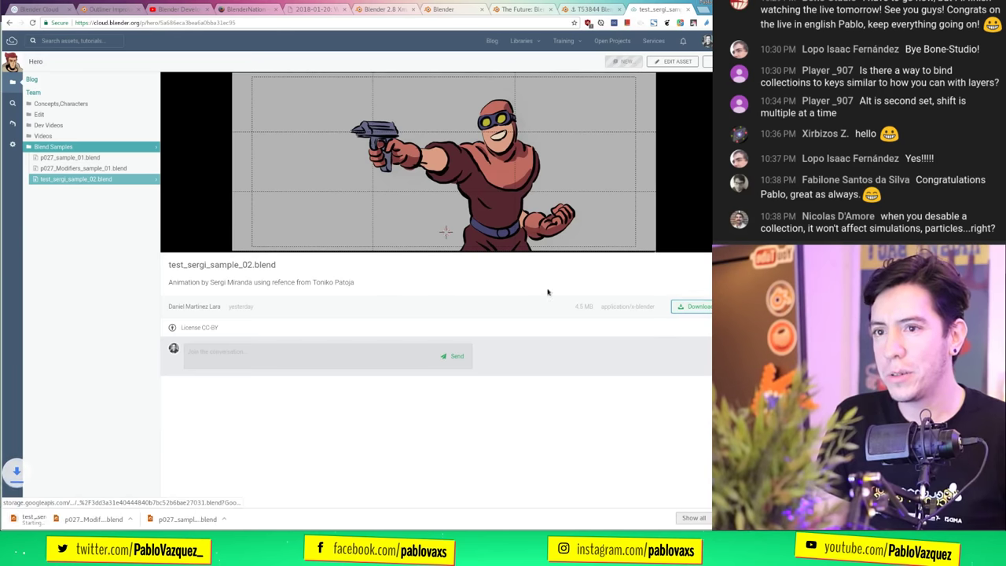
# - Hide the browser and switch back to the Blender window
pyautogui.press('super+d')
pyautogui.press('super+d')
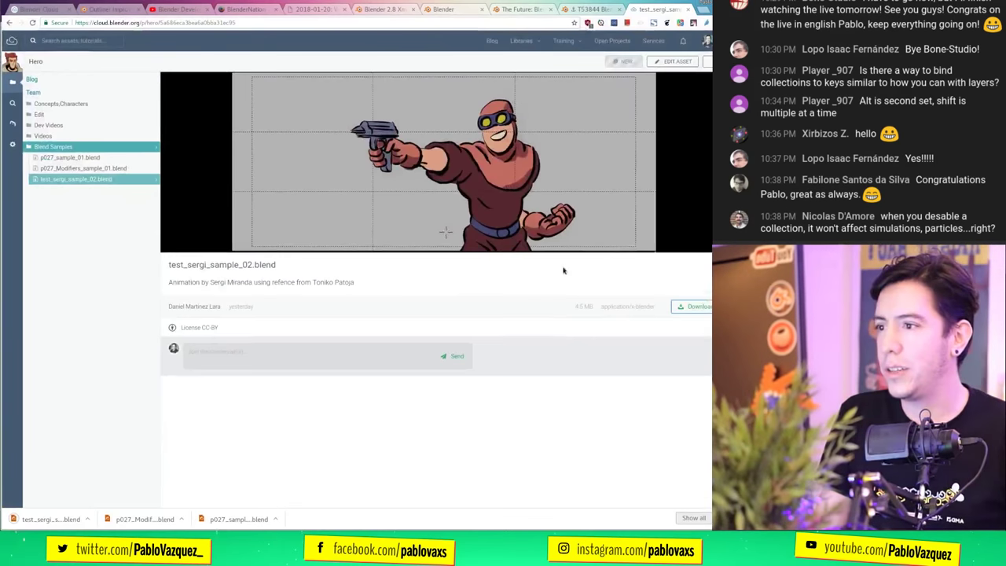
pyautogui.press('super+Tab')
pyautogui.click(251, 370)
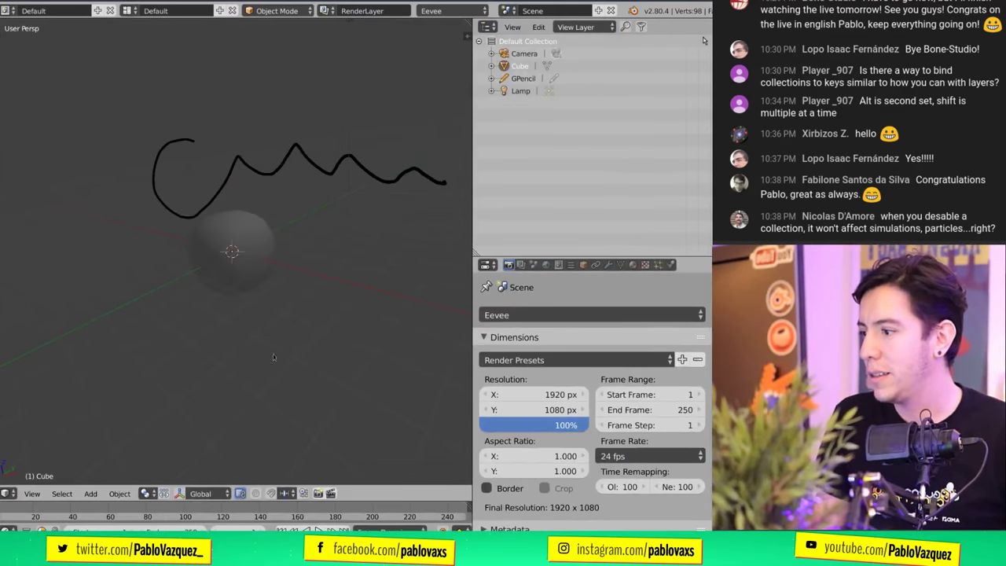
# - Bring up the fight-scene sample in Blender and play it with the 3D view maximized
pyautogui.press('super+Tab')
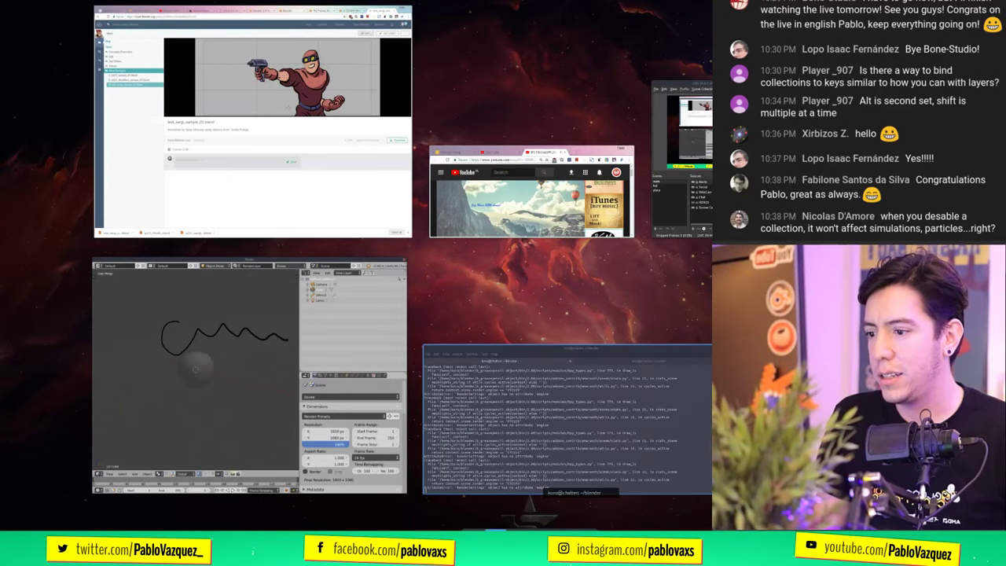
pyautogui.click(681, 157)
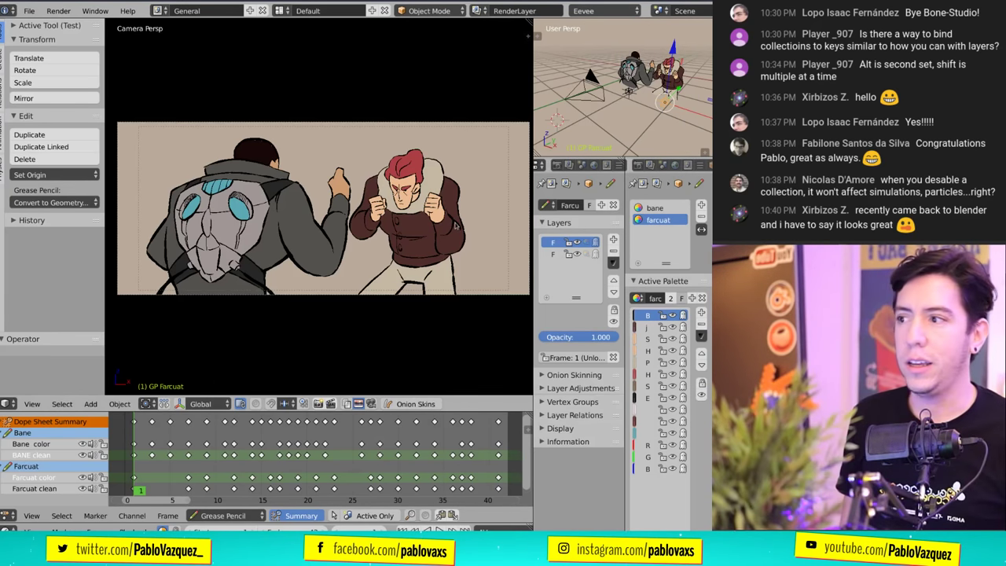
pyautogui.press('space')
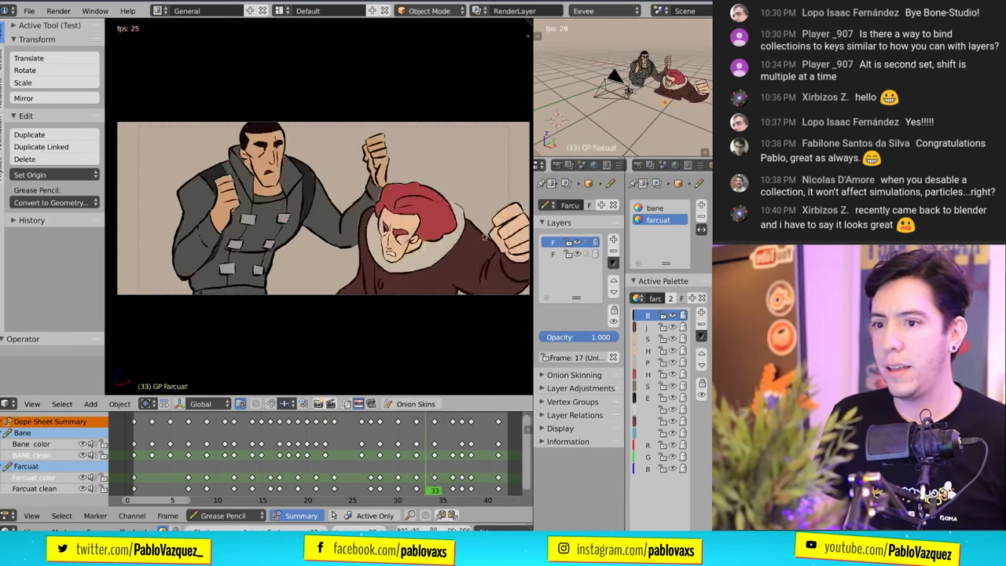
pyautogui.hotkey('ctrl', 'alt', 'space')
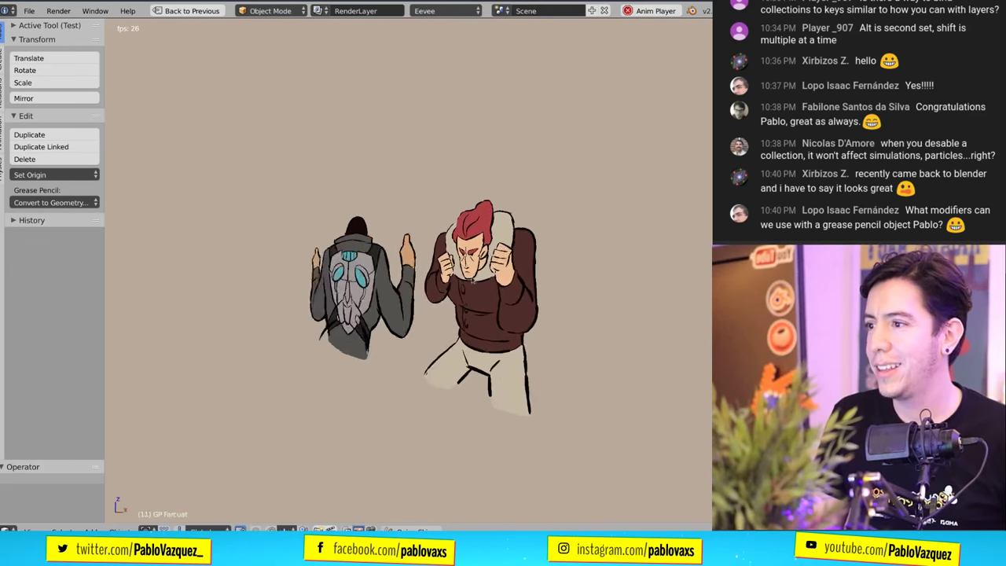
# - Replay the fight animation through the scene camera, then restore the multi-area layout
pyautogui.press('space')
pyautogui.press('KP_0')
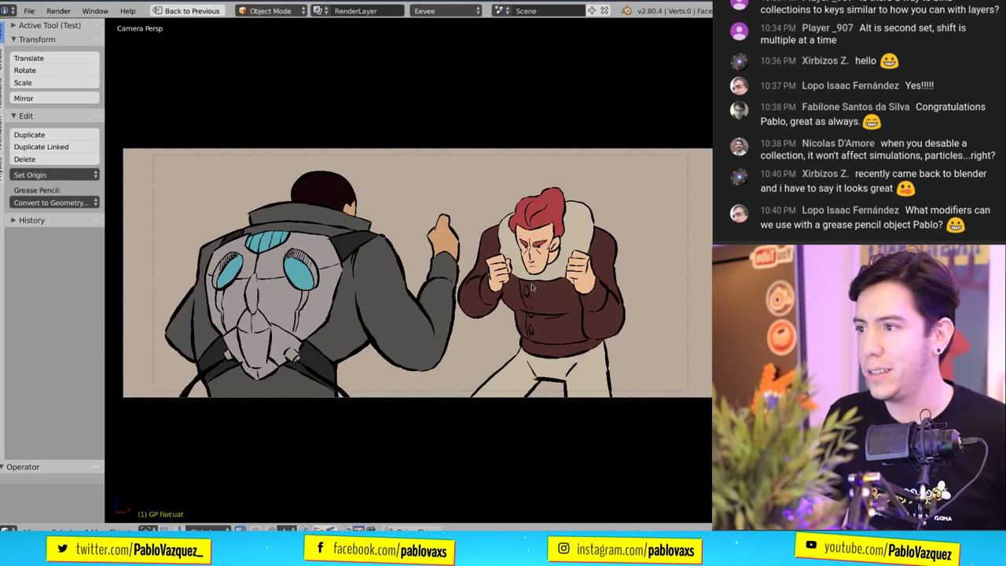
pyautogui.press('space')
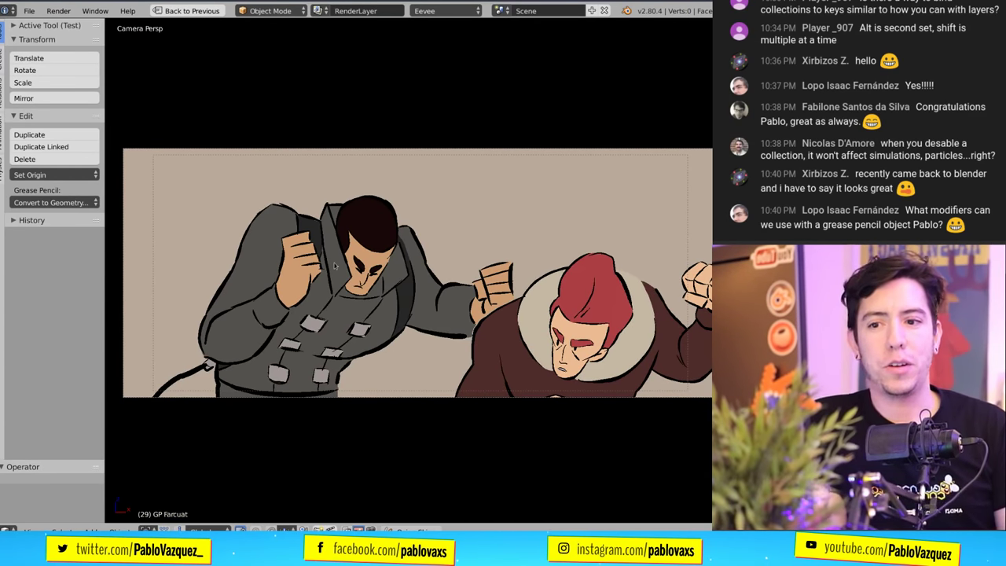
pyautogui.hotkey('ctrl', 'space')
pyautogui.press('space')
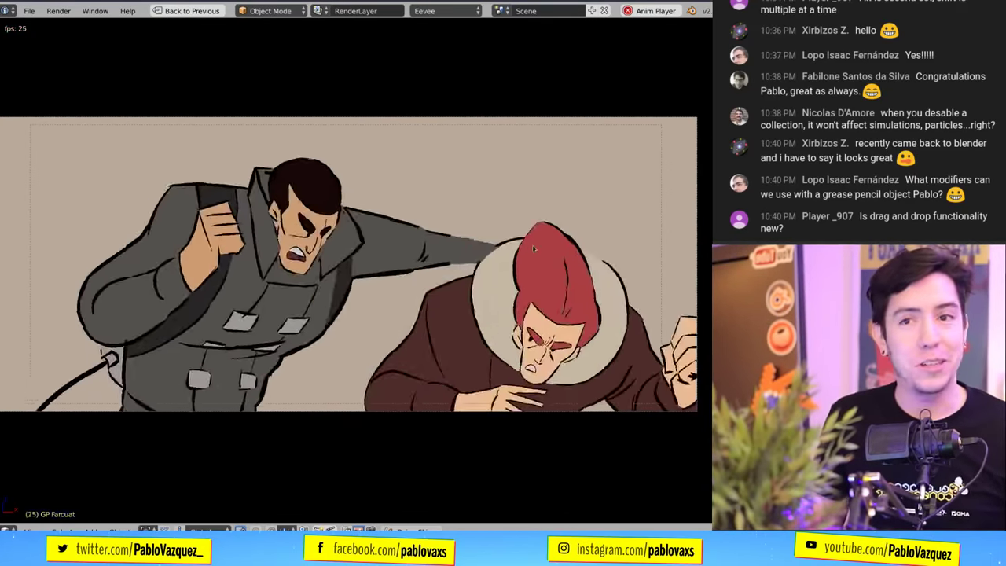
pyautogui.hotkey('ctrl', 'alt', 'space')
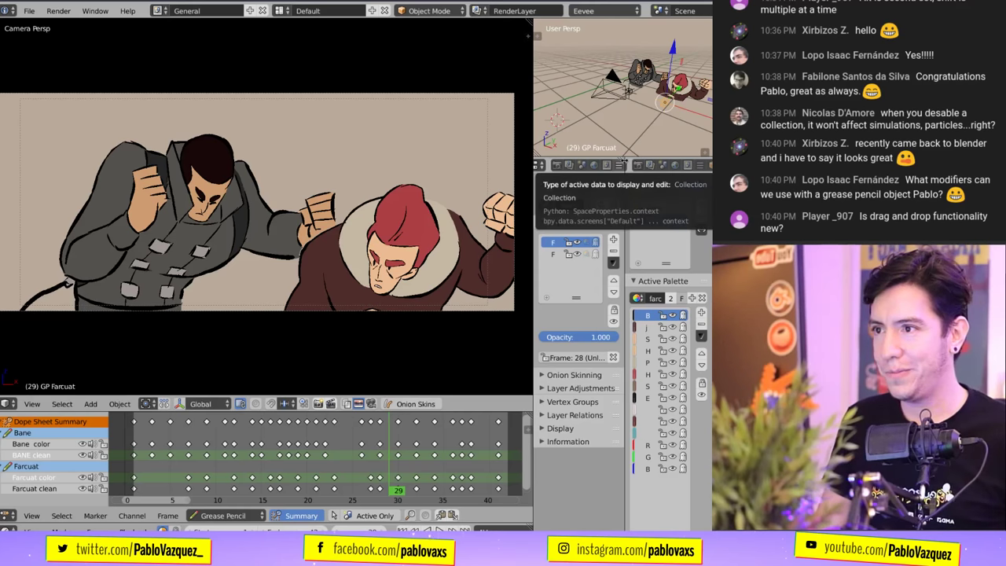
# - Join the Active Palette and Layers editors into one wide area listing the Farcuat layers
pyautogui.moveTo(623, 160); pyautogui.dragTo(644, 199)
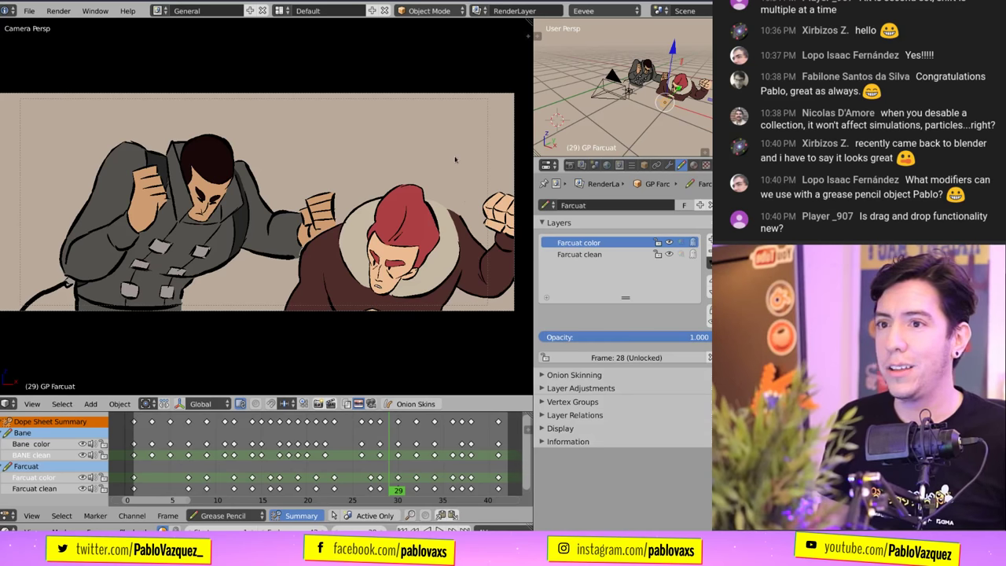
pyautogui.scroll(1, 458, 158)
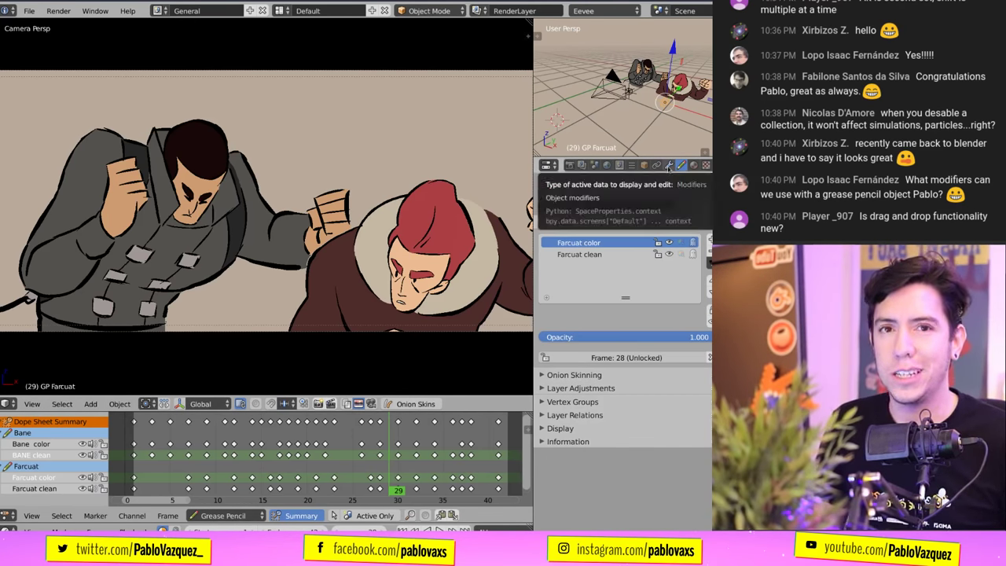
pyautogui.scroll(-4, 344, 219)
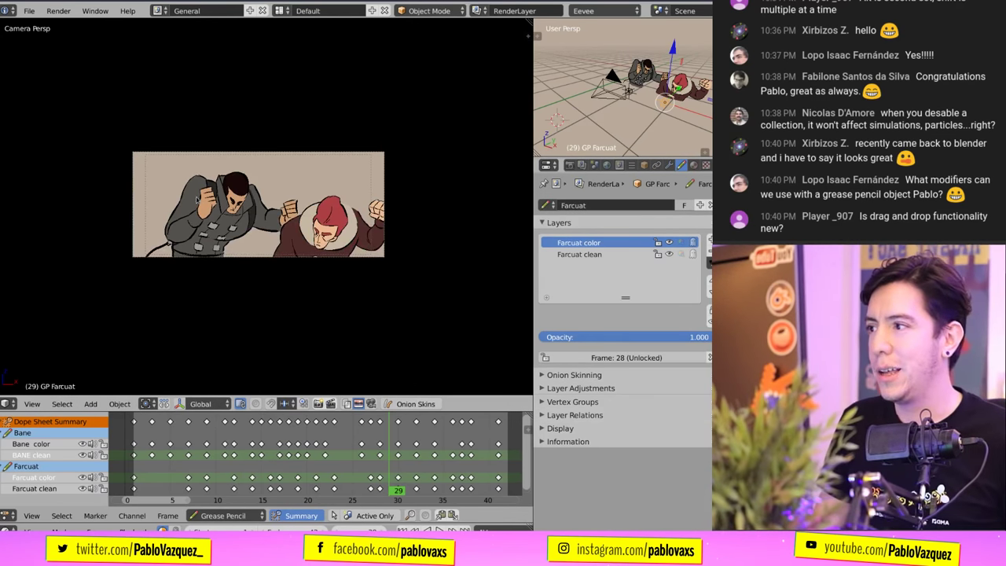
# - Freely rotate the Farcuat drawing, then select Farcuat and move its empty to a new position
pyautogui.moveTo(284, 247); pyautogui.dragTo(386, 236, button='middle')
pyautogui.press('r')
pyautogui.press('r')
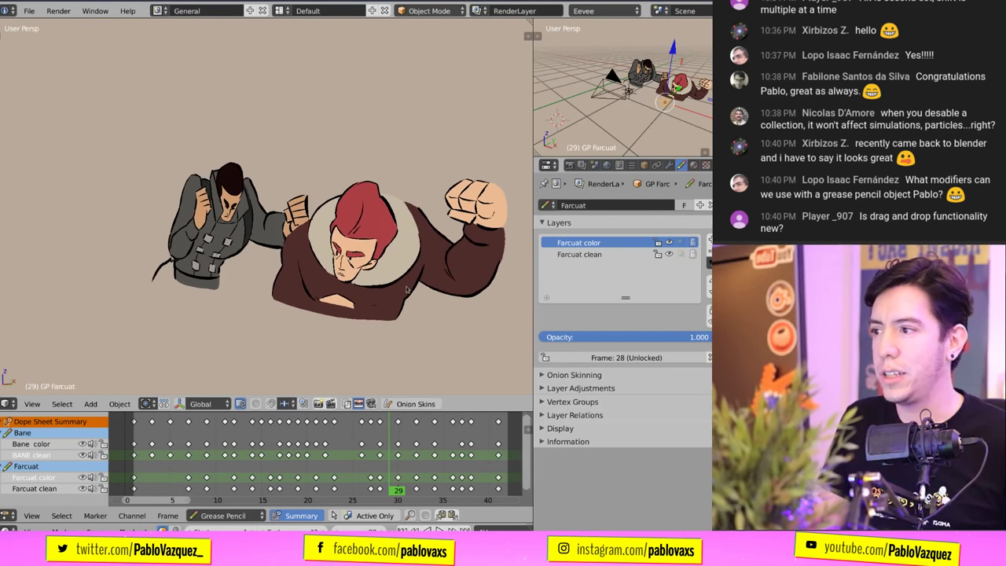
pyautogui.click(294, 307)
pyautogui.moveTo(294, 306); pyautogui.dragTo(306, 258, button='middle')
pyautogui.click(299, 243)
pyautogui.scroll(4, 299, 243)
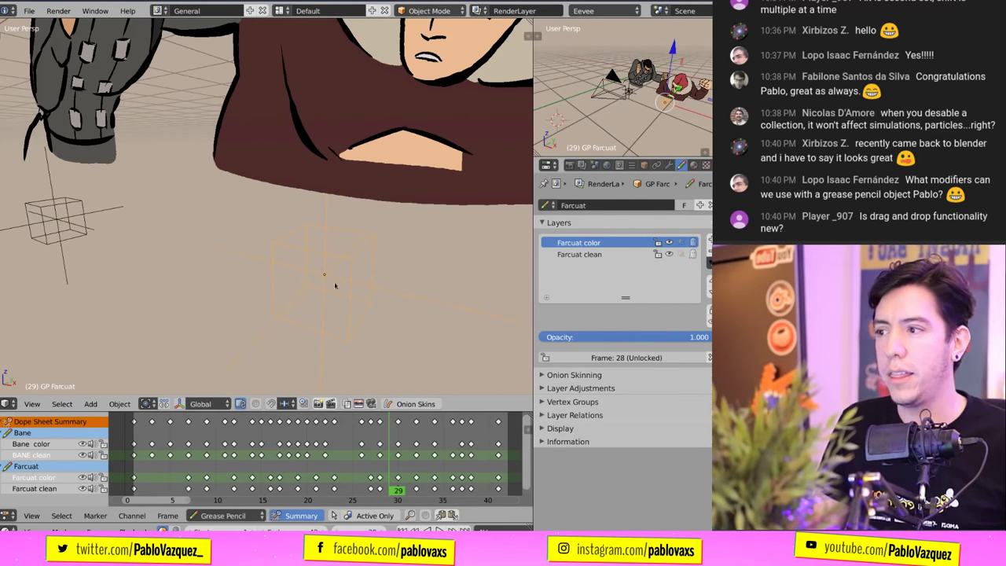
pyautogui.scroll(-4, 325, 265)
pyautogui.press('g')
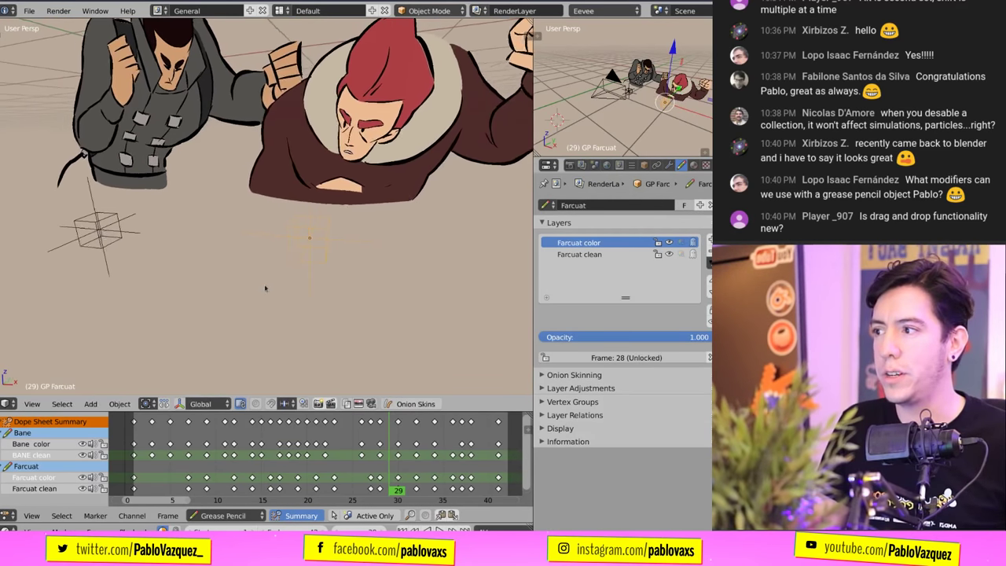
pyautogui.click(308, 178)
# - Snap the 3D cursor to the selected empty, place it at world center, and bring up the Add menu
pyautogui.hotkey('shift', 's')
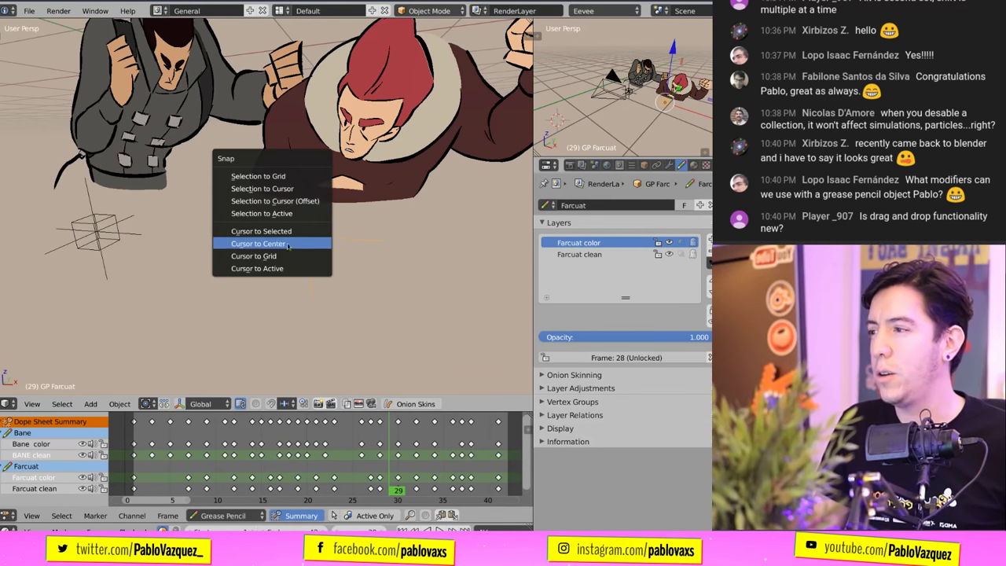
pyautogui.click(265, 229)
pyautogui.scroll(-2, 259, 225)
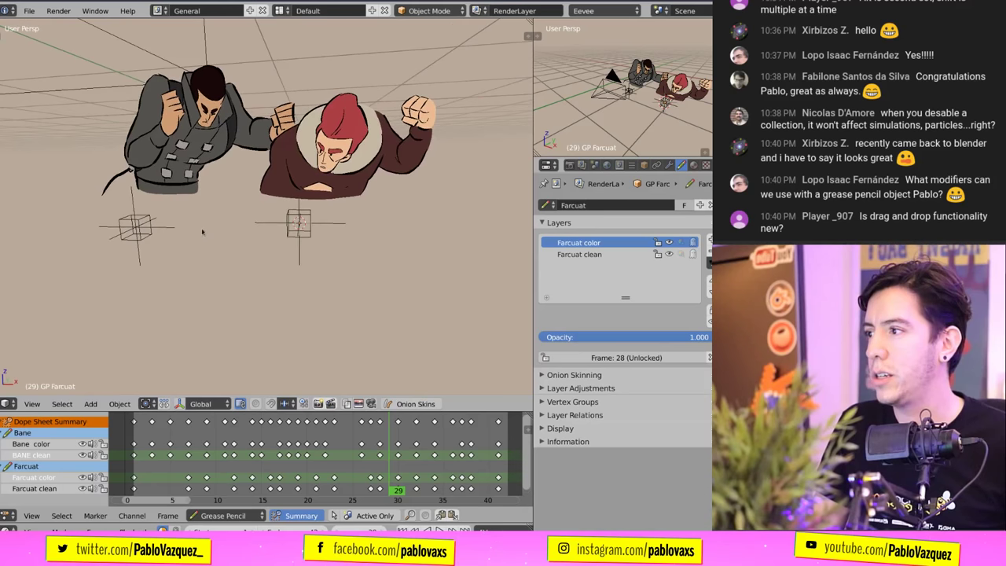
pyautogui.click(224, 249)
pyautogui.hotkey('shift', 'a')
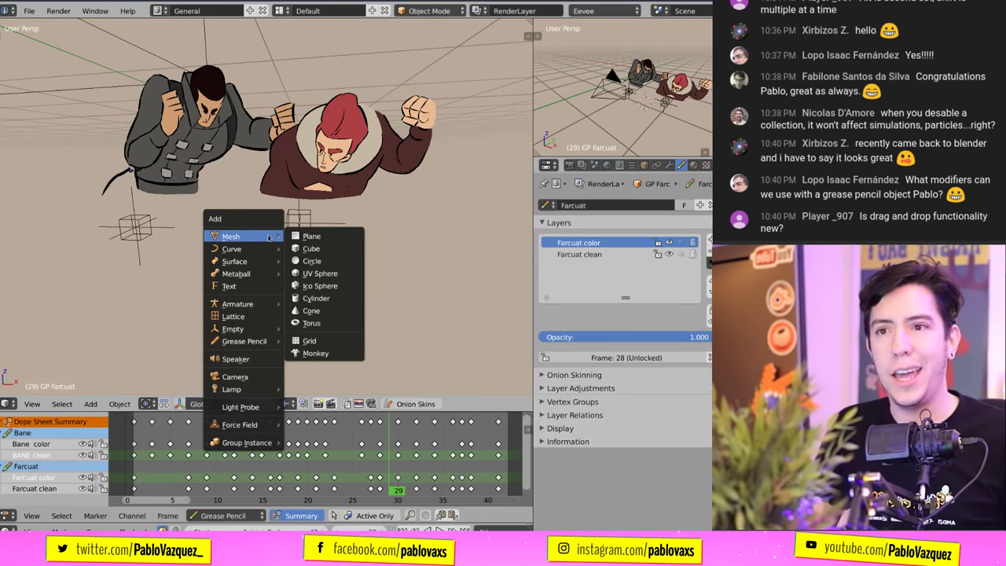
# - Add a grease pencil Monkey, move it below the fighters and turn it about Z
pyautogui.moveTo(247, 344)
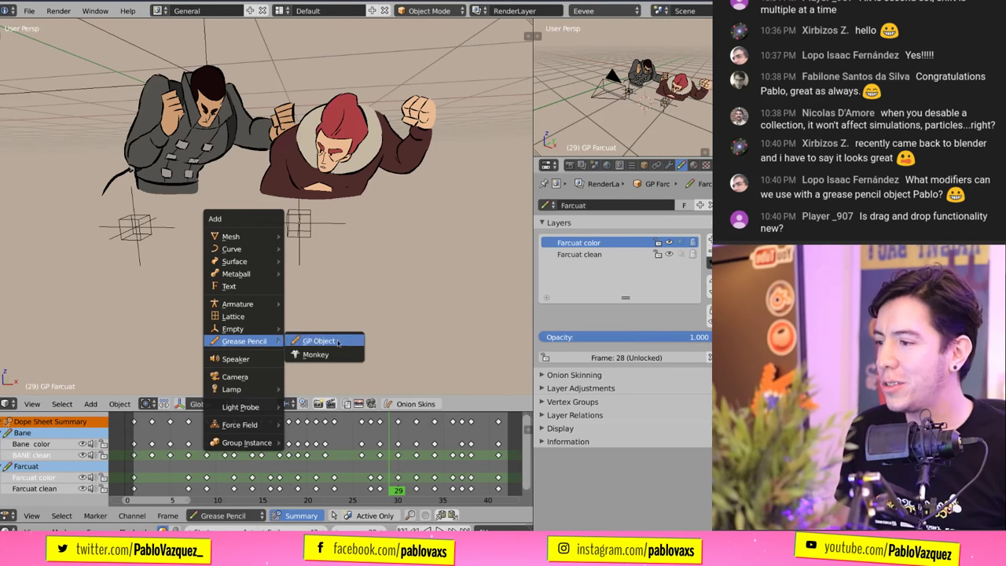
pyautogui.click(340, 357)
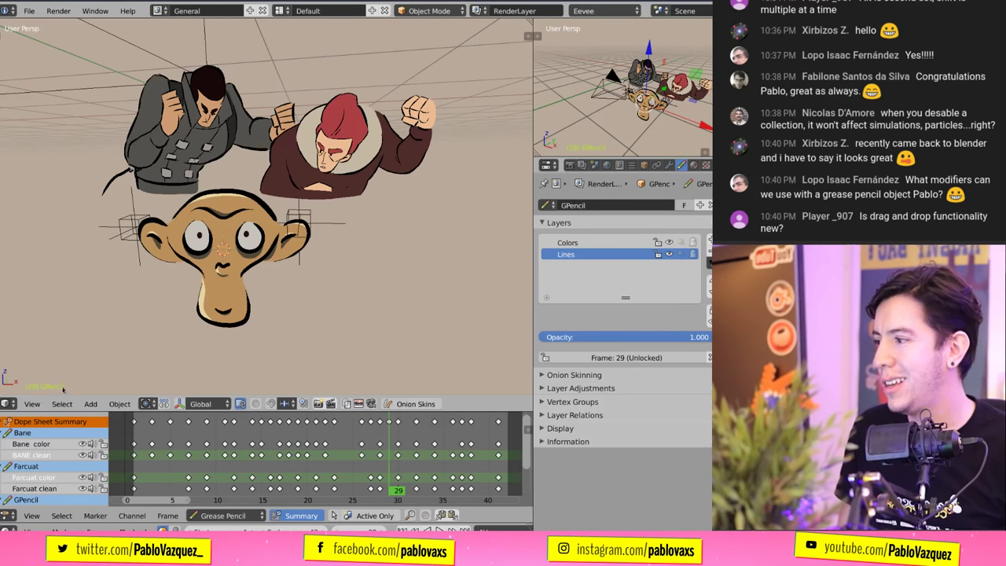
pyautogui.moveTo(313, 279); pyautogui.dragTo(363, 283)
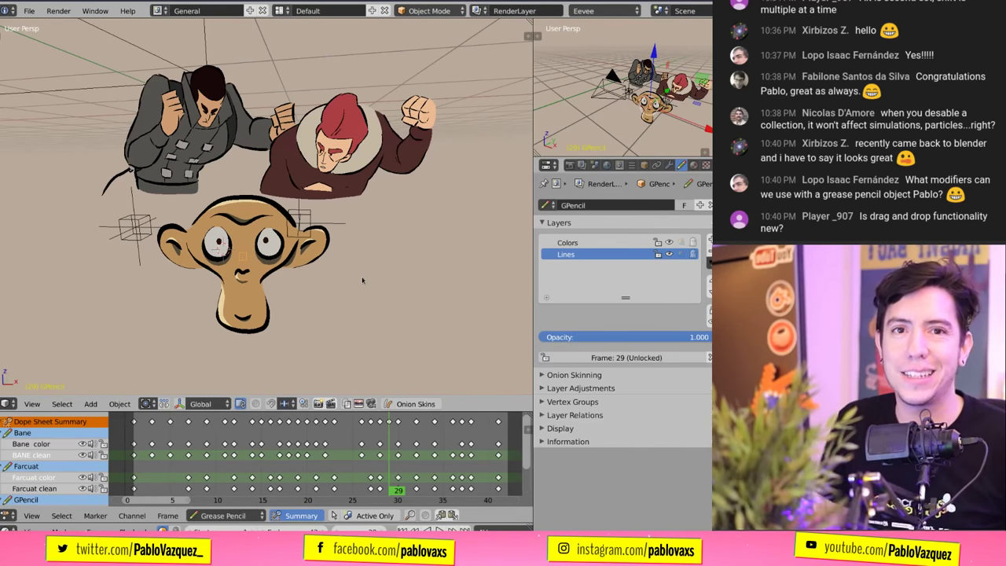
pyautogui.press('r')
pyautogui.press('z')
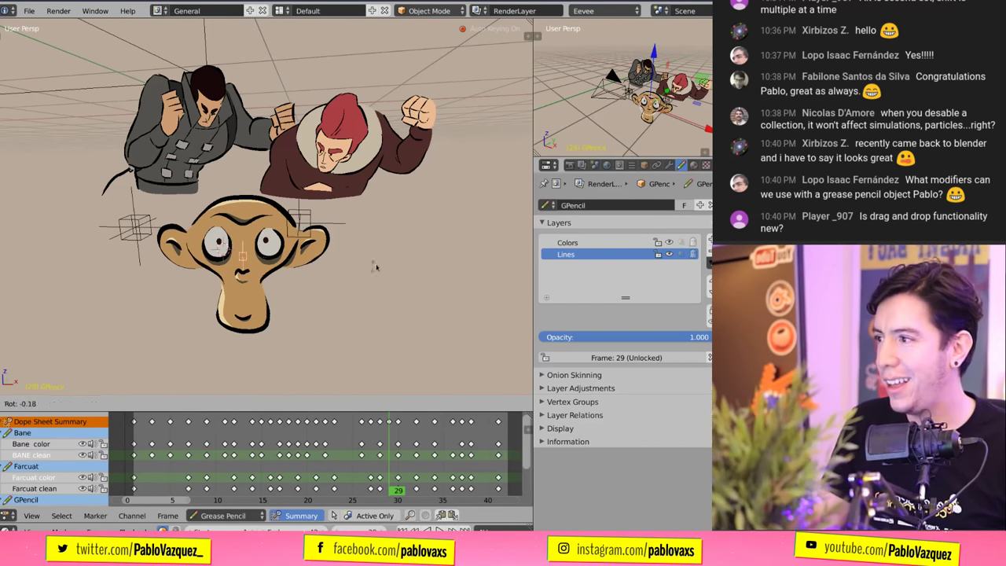
pyautogui.click(287, 283)
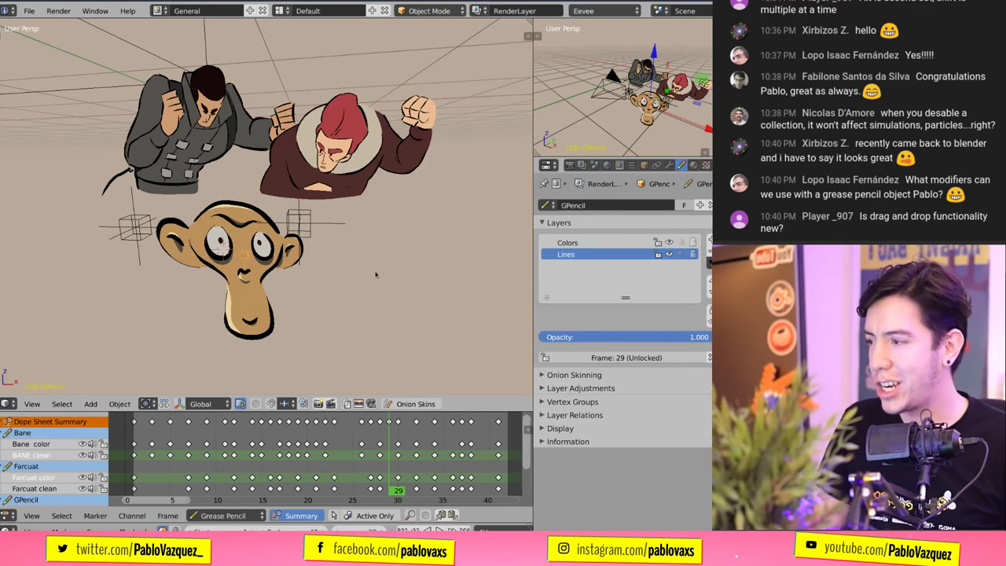
# - Enlarge the monkey, rotate it freely and fine-tune its size
pyautogui.press('s')
pyautogui.click(417, 294)
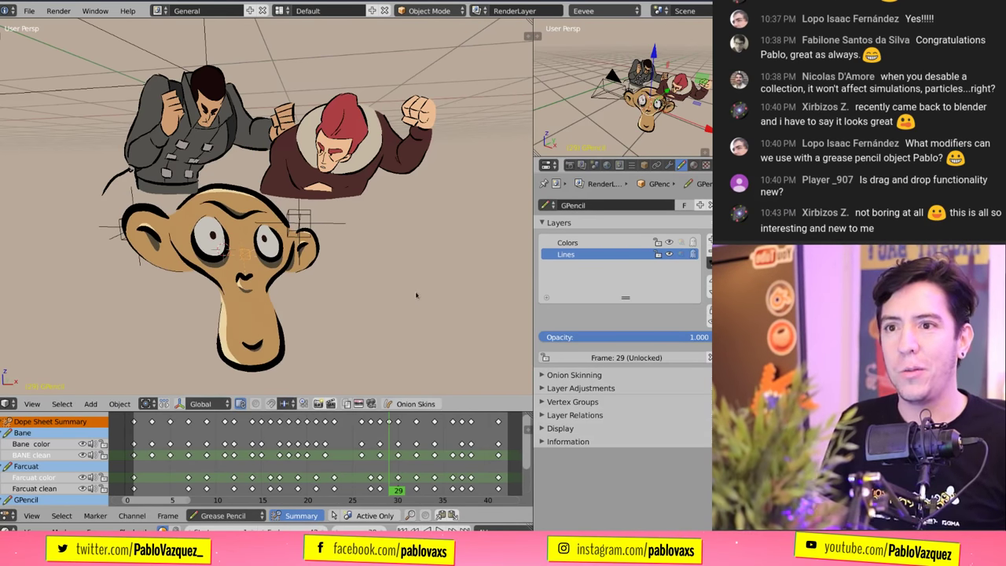
pyautogui.press('r')
pyautogui.press('r')
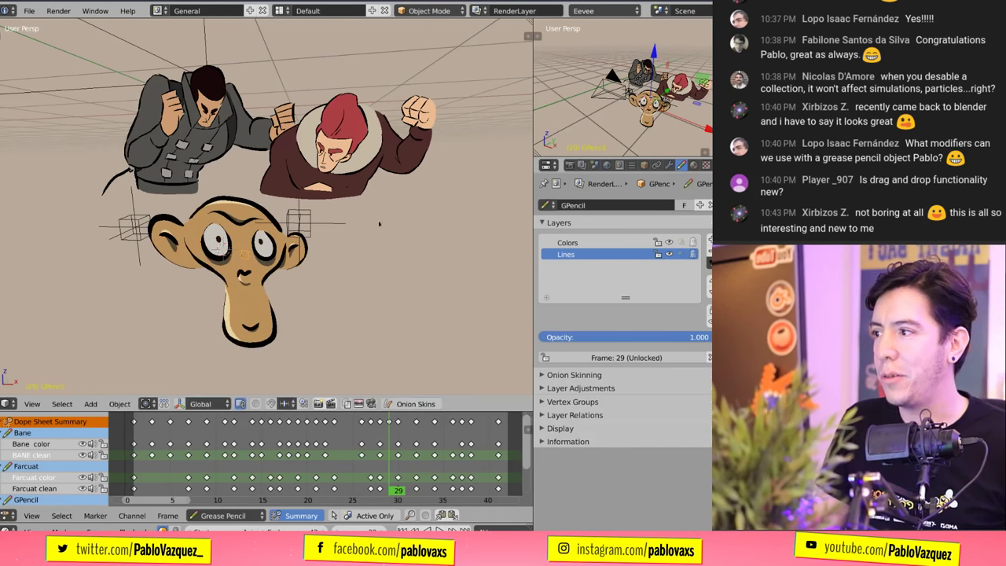
pyautogui.click(329, 241)
pyautogui.press('s')
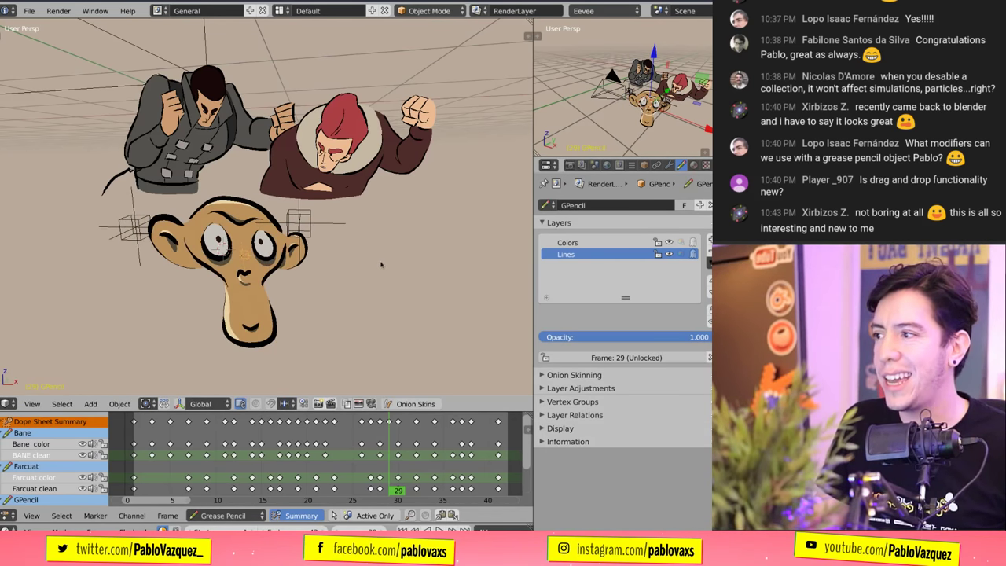
pyautogui.click(426, 225)
pyautogui.press('r')
pyautogui.press('r')
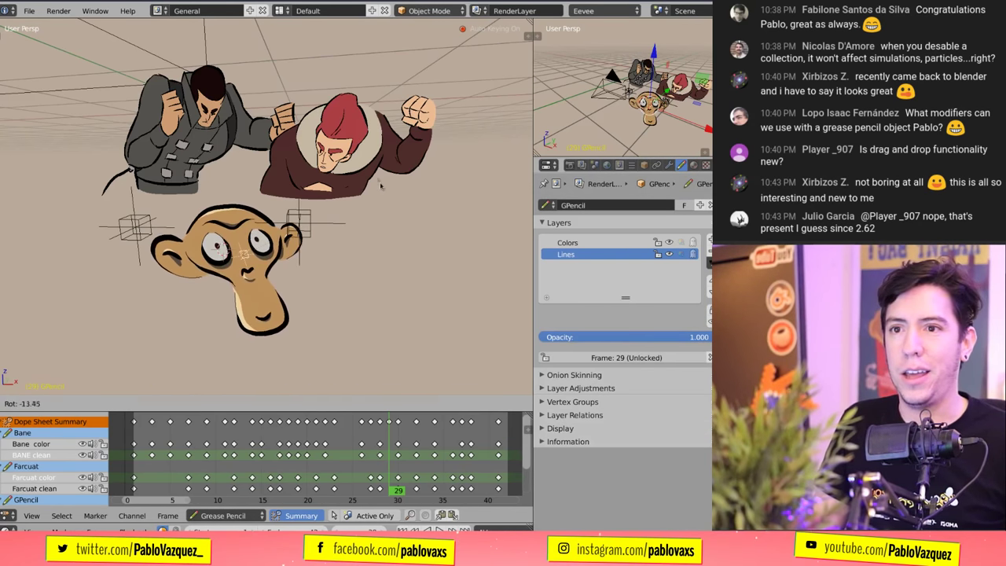
pyautogui.rightClick(346, 210)
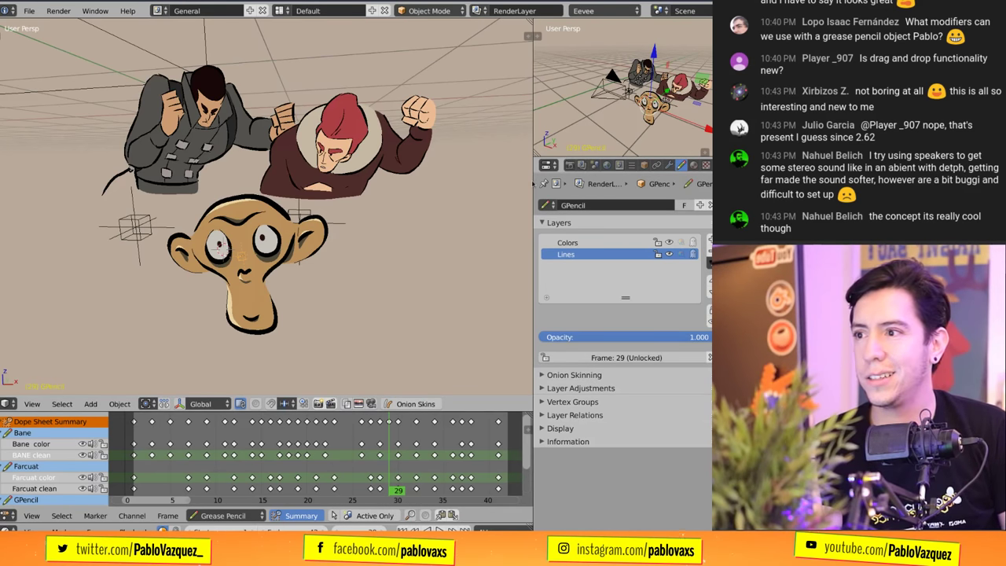
# - Widen the properties column, play the animation back to frame 29, and open User Preferences
pyautogui.moveTo(533, 183); pyautogui.dragTo(481, 183)
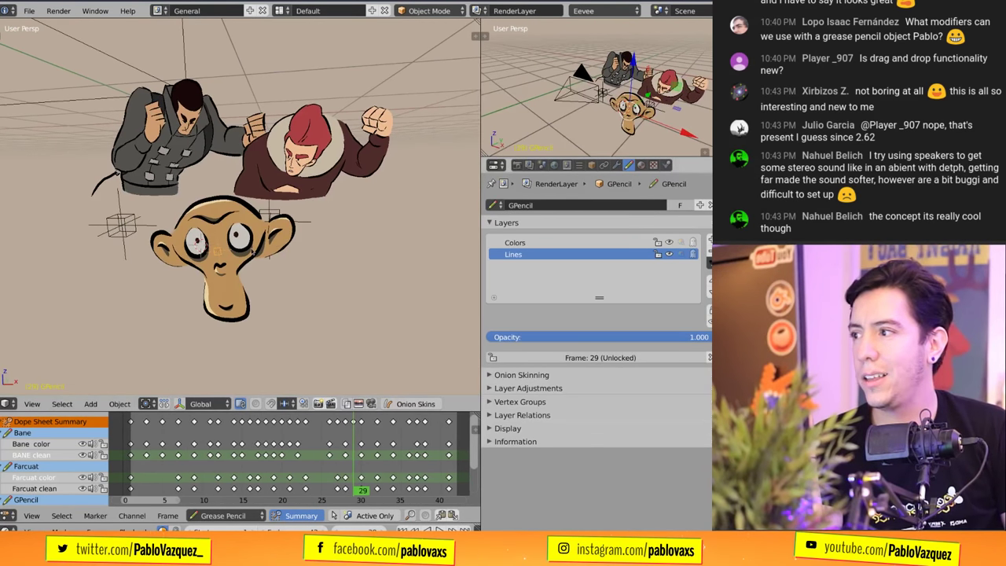
pyautogui.press('space')
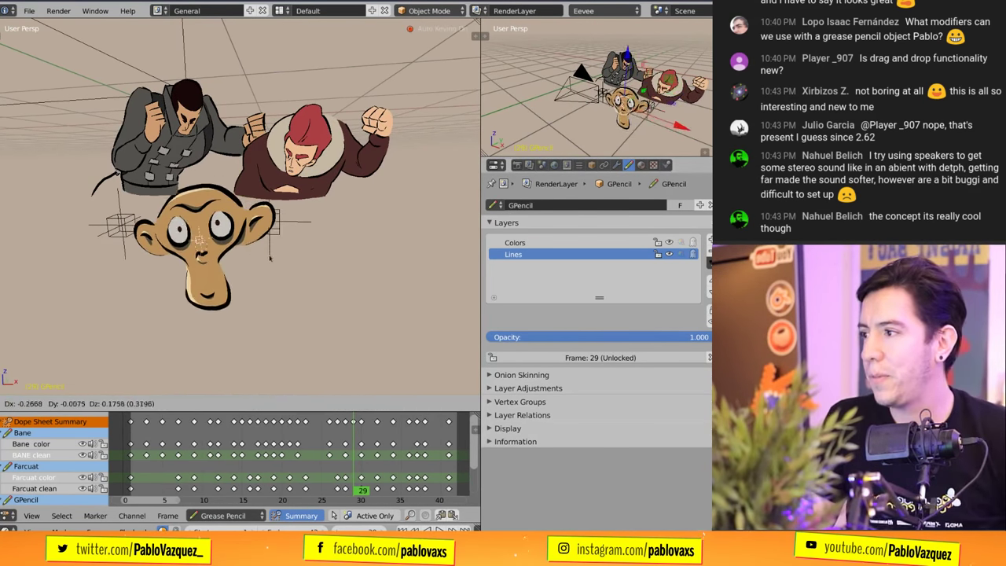
pyautogui.press('Escape')
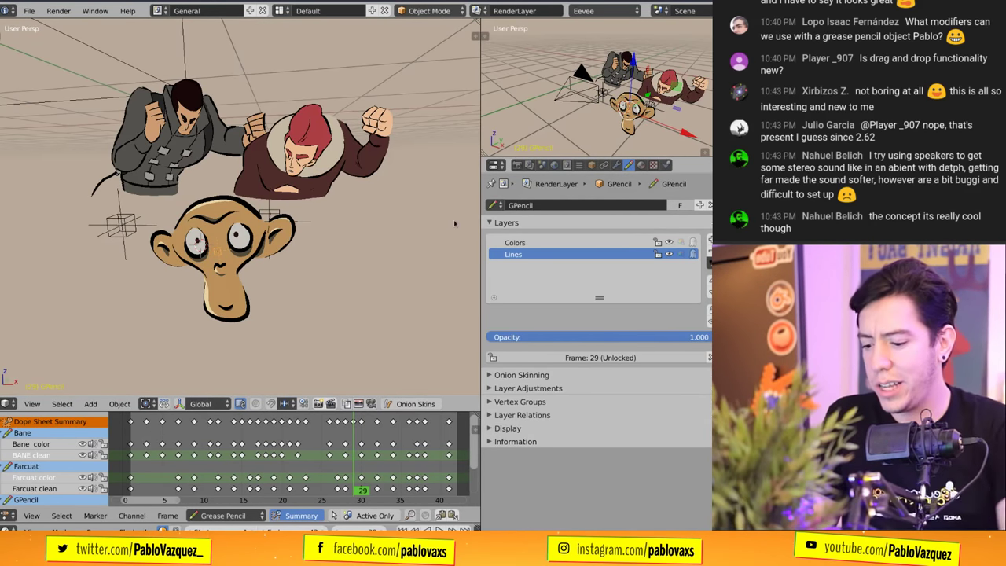
pyautogui.hotkey('ctrl', 'alt', 'u')
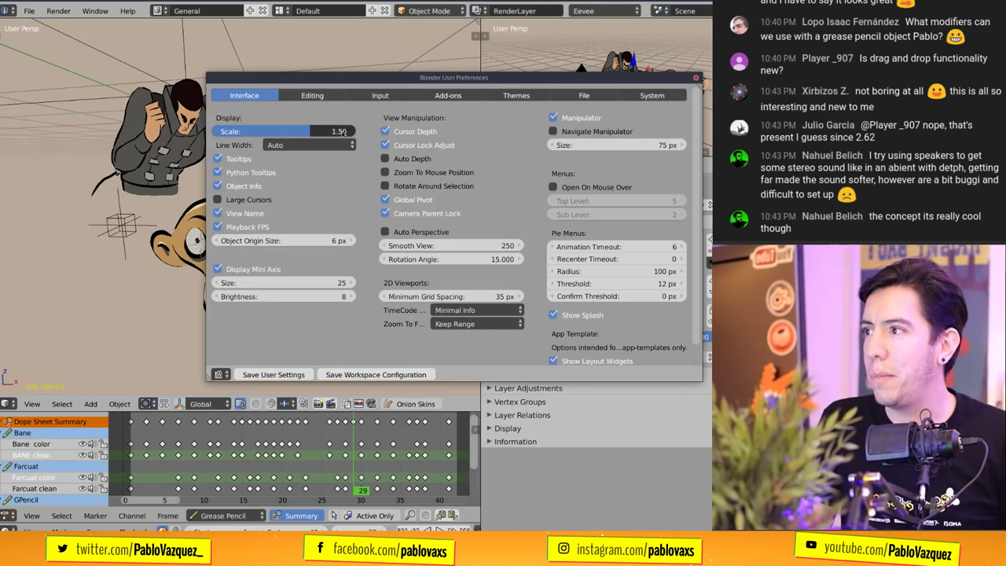
# - Set the interface Scale to 1.65 and close User Preferences
pyautogui.moveTo(330, 132); pyautogui.dragTo(343, 131)
pyautogui.click(695, 78)
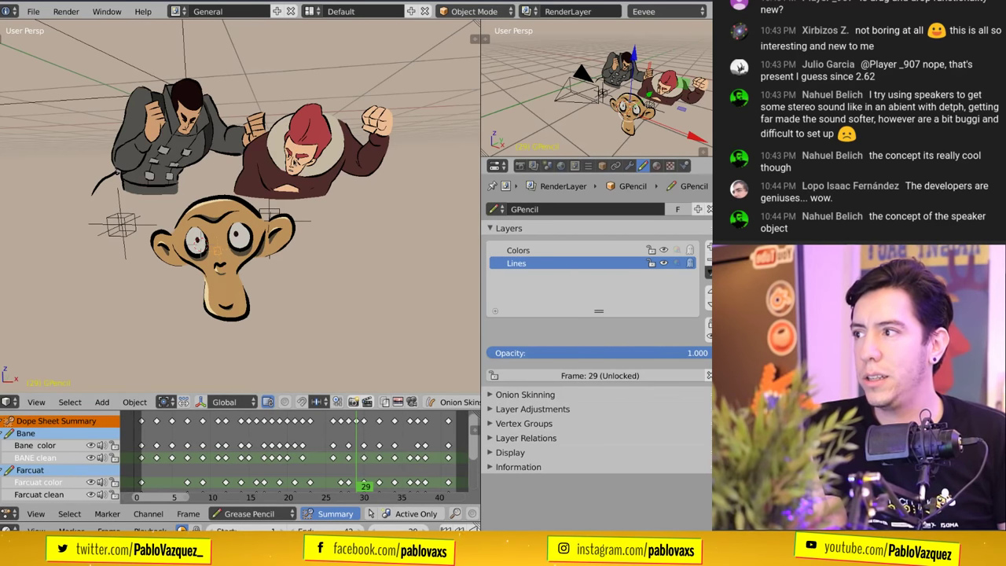
pyautogui.rightClick(281, 217)
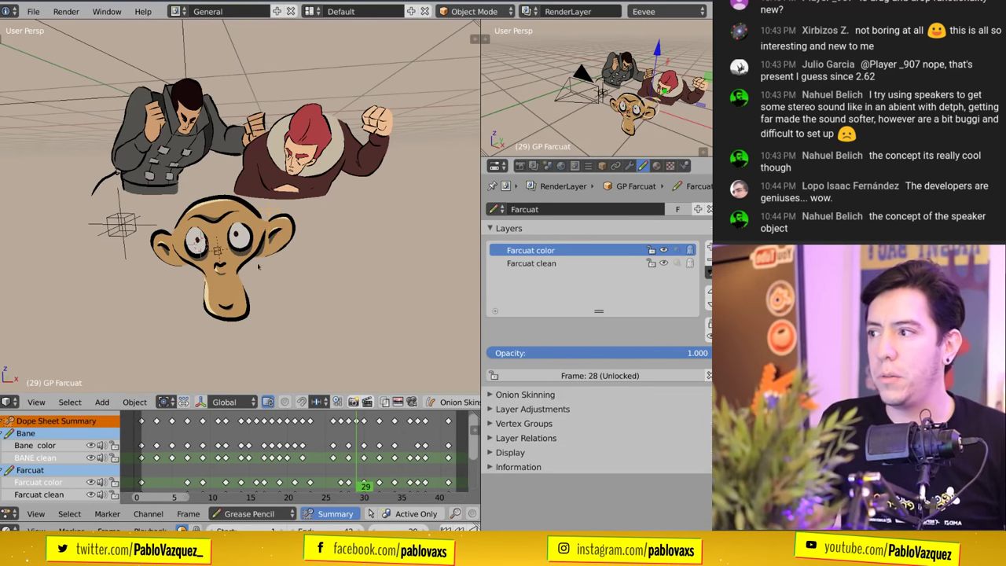
pyautogui.rightClick(122, 218)
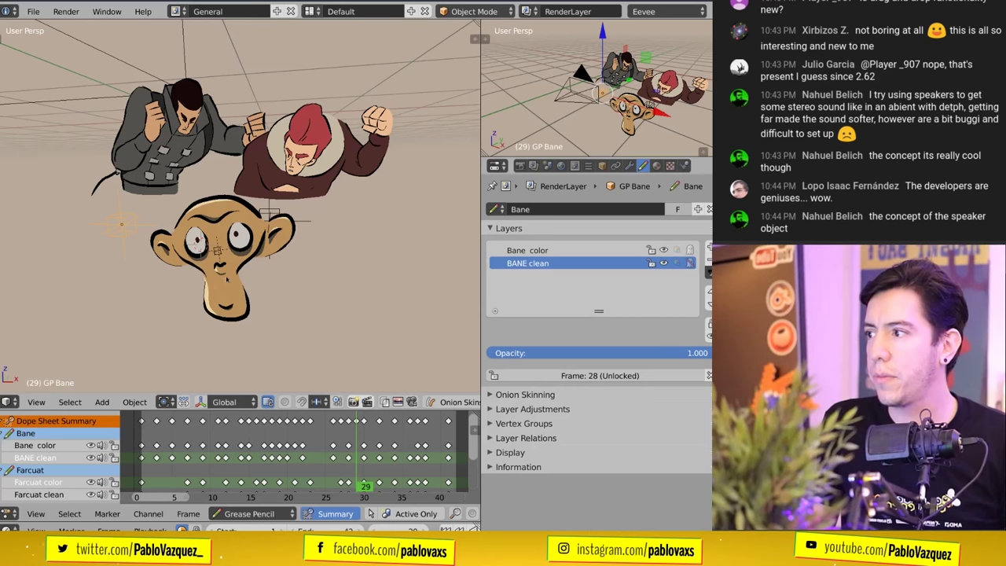
pyautogui.rightClick(123, 222)
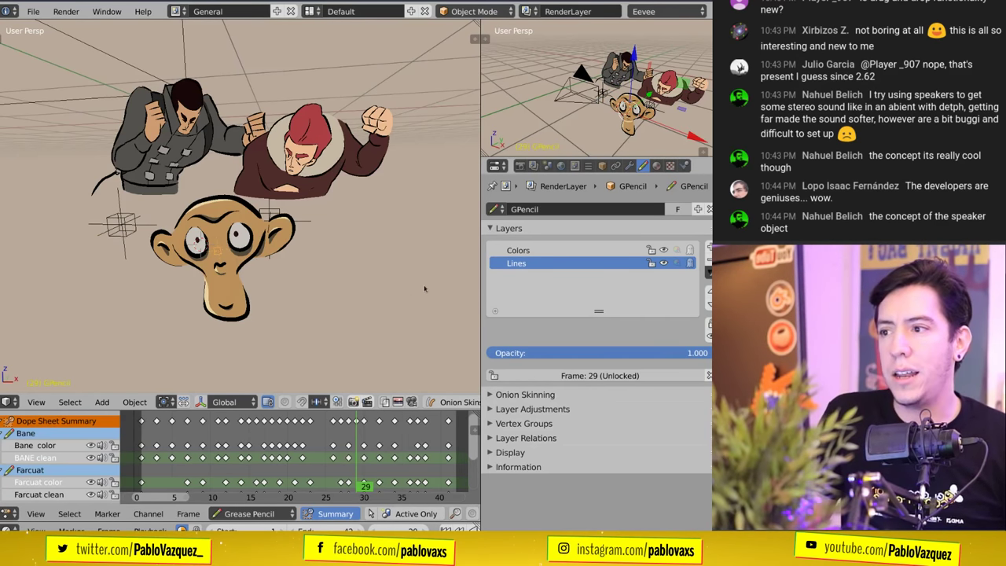
pyautogui.click(545, 251)
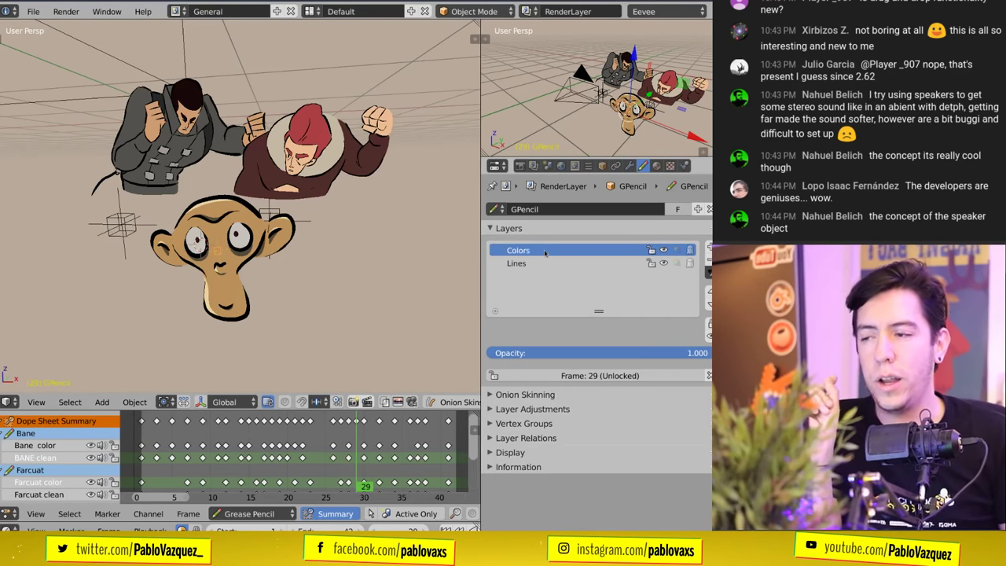
pyautogui.click(545, 266)
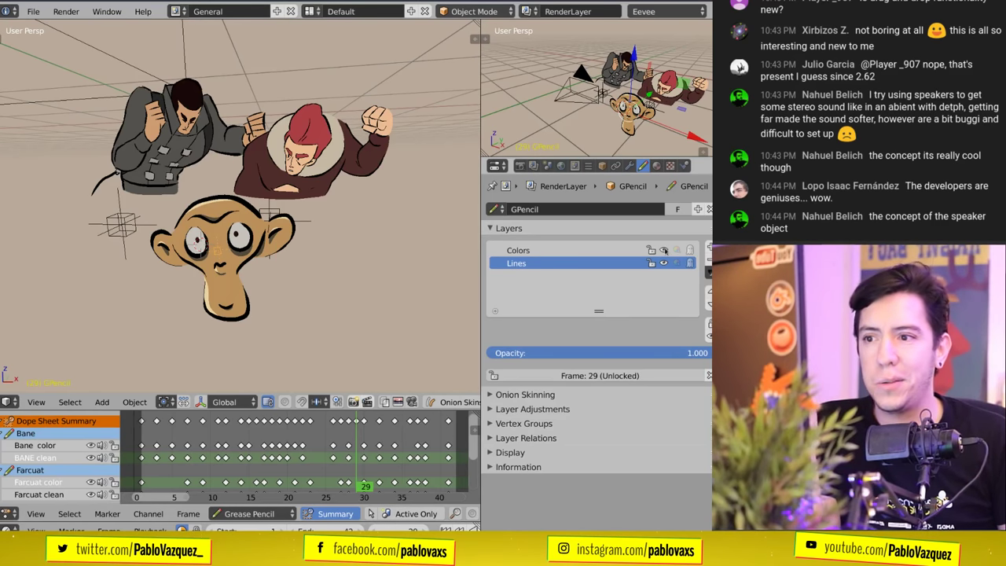
pyautogui.click(664, 250)
pyautogui.click(664, 250)
pyautogui.click(665, 250)
pyautogui.click(664, 250)
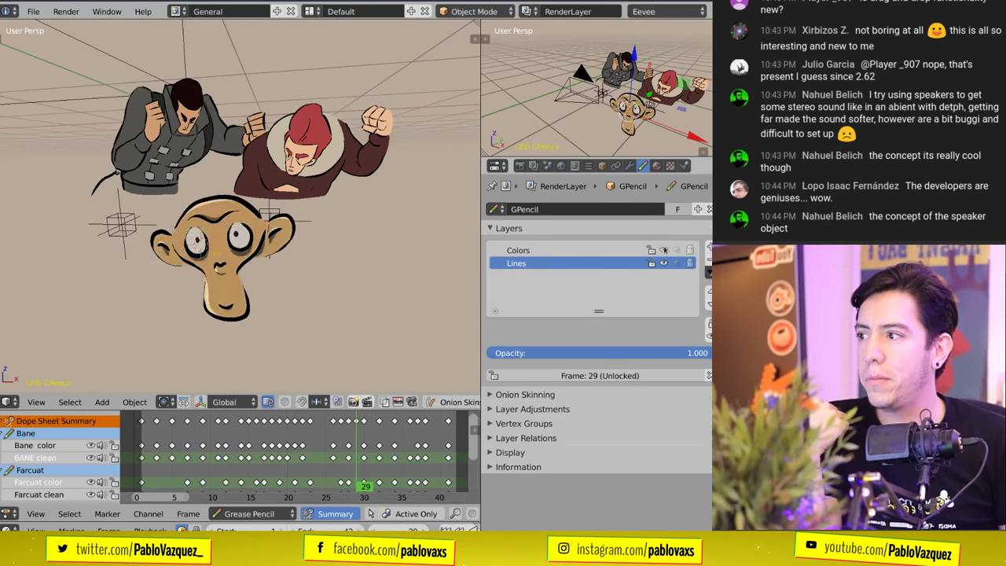
pyautogui.click(664, 250)
pyautogui.click(664, 250)
pyautogui.click(664, 250)
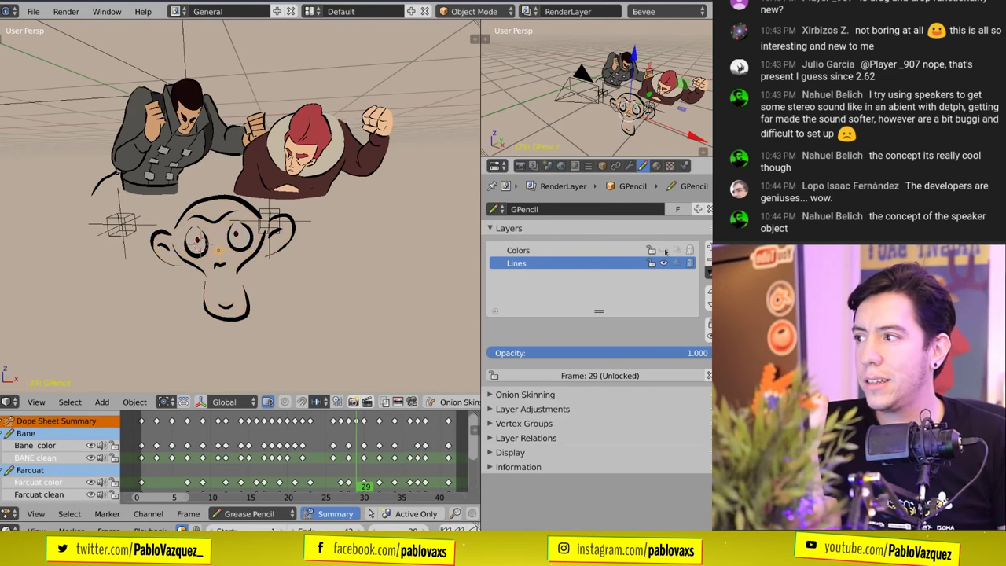
pyautogui.click(664, 250)
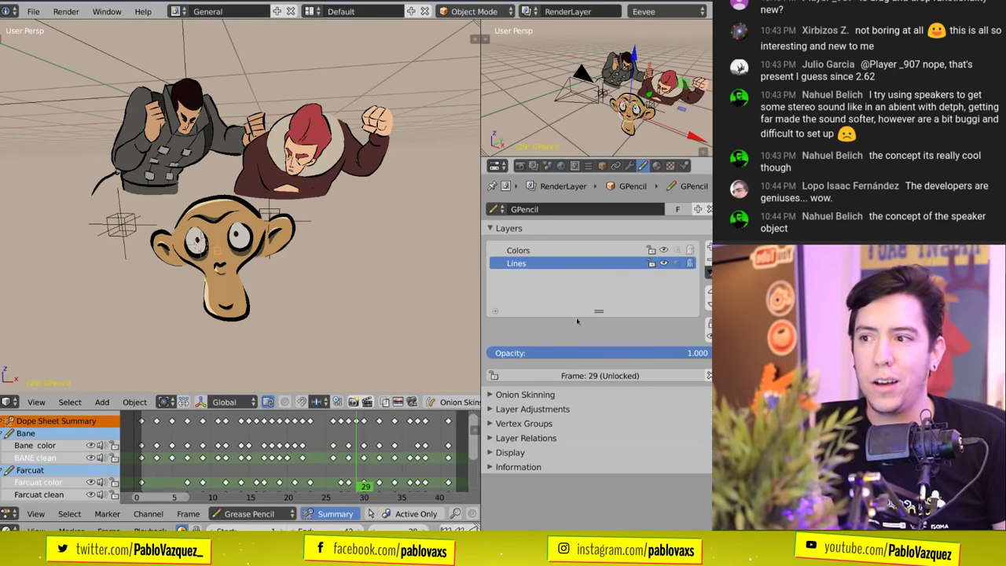
pyautogui.click(581, 252)
pyautogui.click(581, 264)
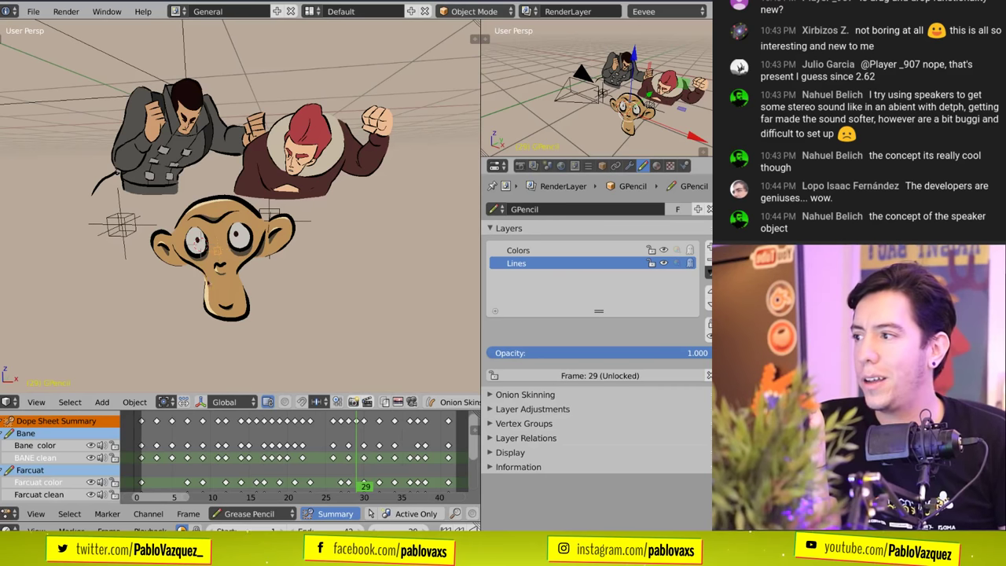
pyautogui.click(563, 252)
pyautogui.click(563, 263)
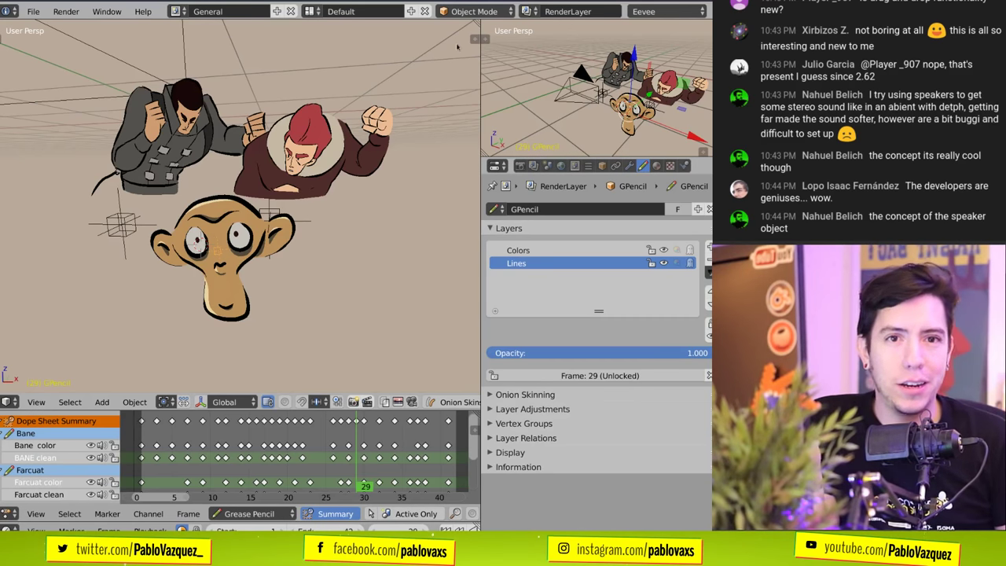
# - Switch the monkey into stroke Edit Mode and orbit around the characters
pyautogui.click(495, 13)
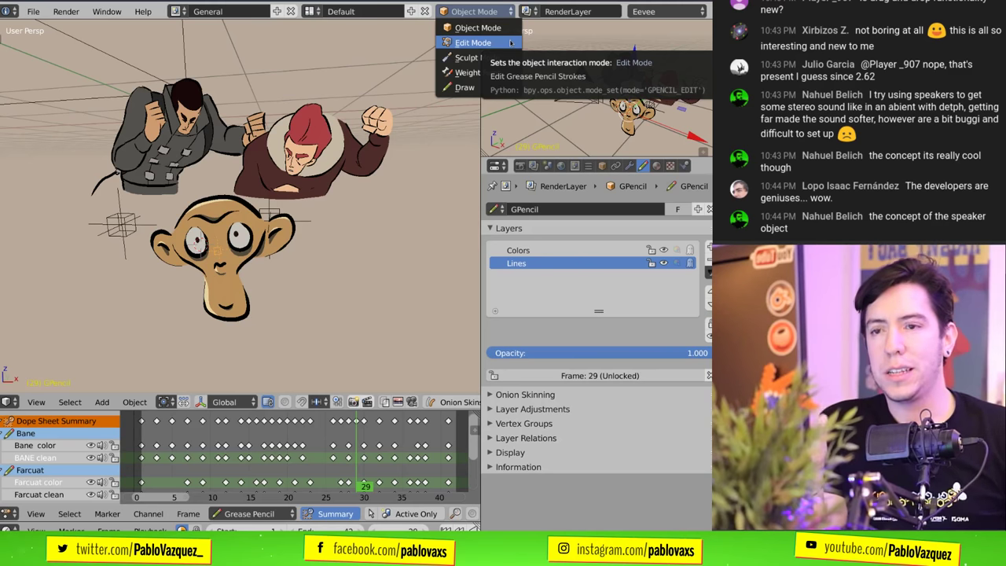
pyautogui.click(476, 43)
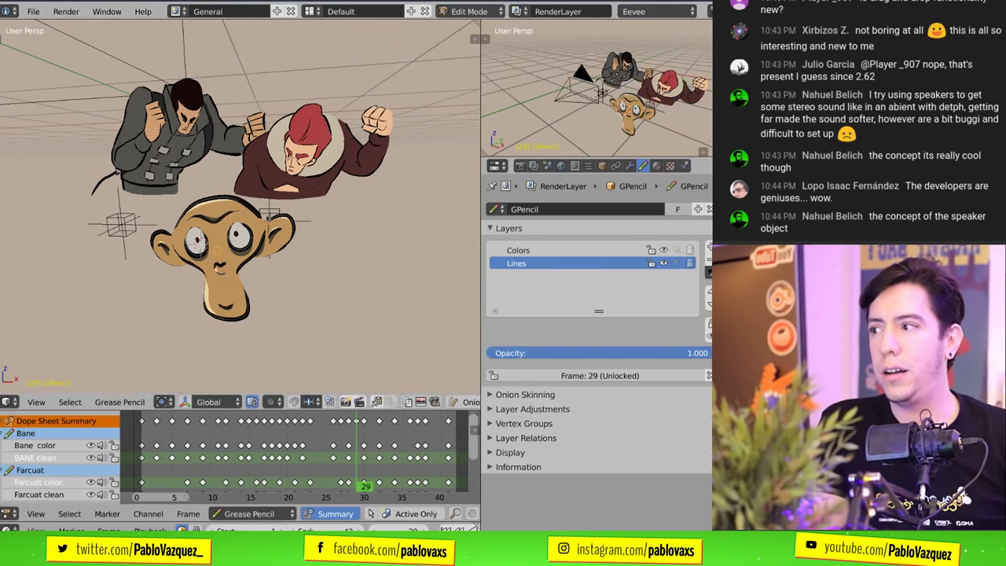
pyautogui.scroll(2, 269, 220)
pyautogui.scroll(3, 293, 263)
pyautogui.scroll(-2, 308, 271)
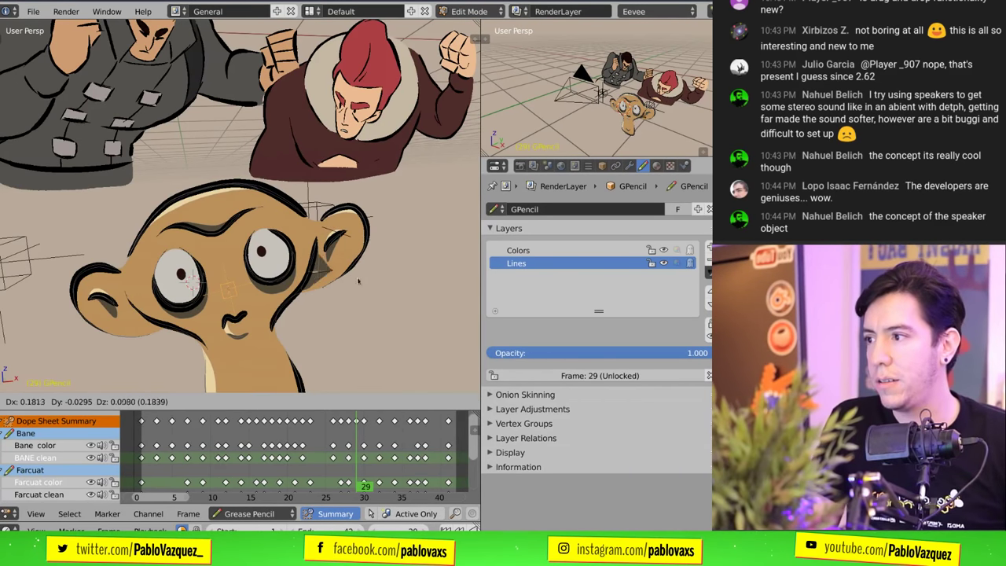
pyautogui.moveTo(404, 222)
pyautogui.mouseDown(button='middle')
pyautogui.moveTo(368, 247)
pyautogui.moveTo(341, 239)
pyautogui.moveTo(353, 233)
pyautogui.mouseUp(button='middle')
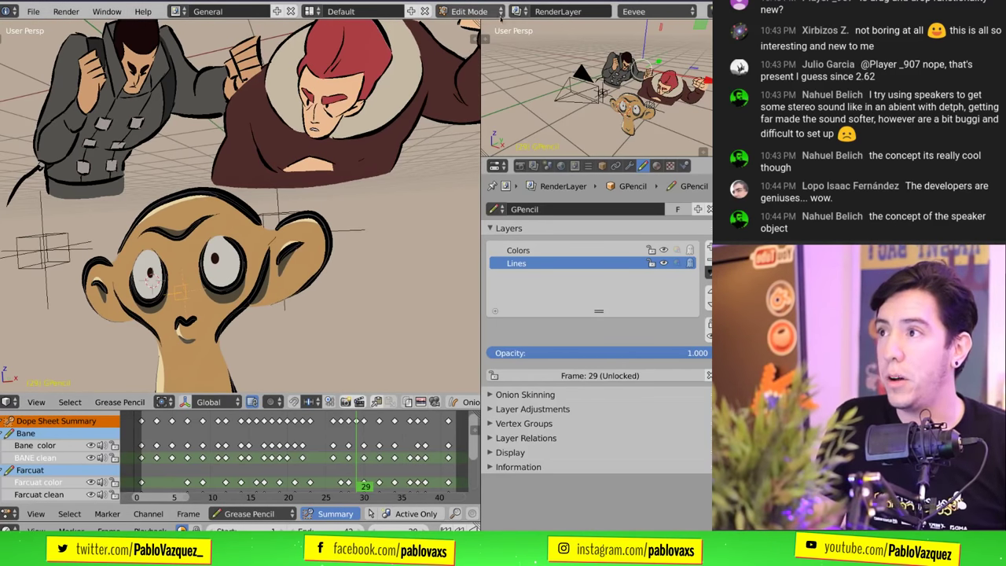
# - Return to Object Mode and make the GPencil monkey the active object again
pyautogui.click(470, 12)
pyautogui.click(477, 28)
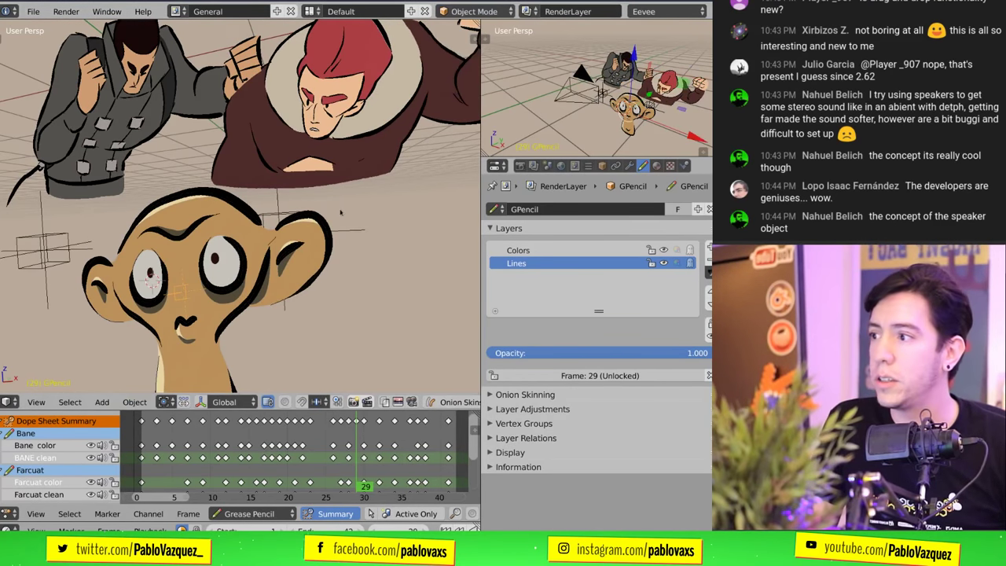
pyautogui.scroll(3, 385, 231)
pyautogui.click(403, 284)
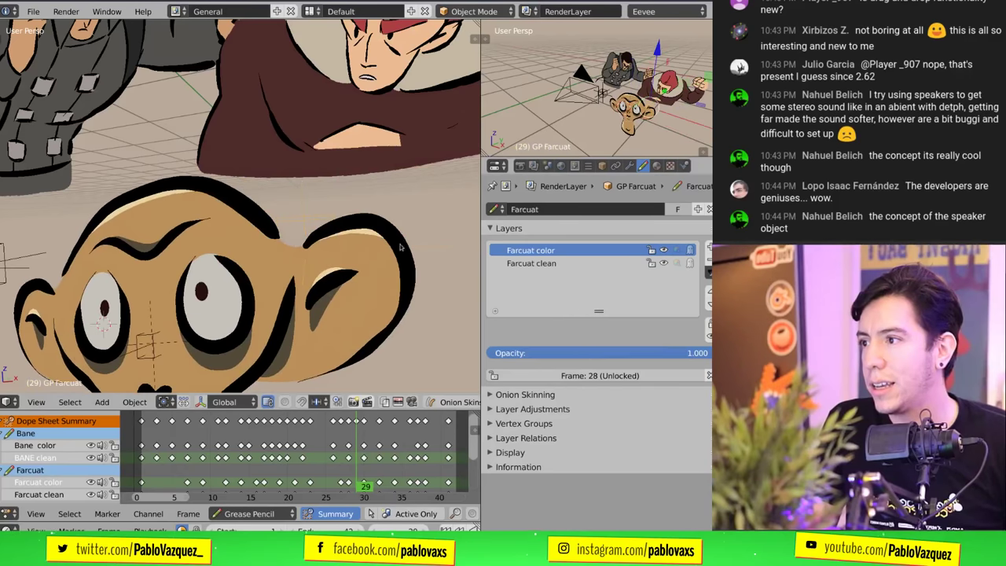
pyautogui.scroll(-5, 403, 292)
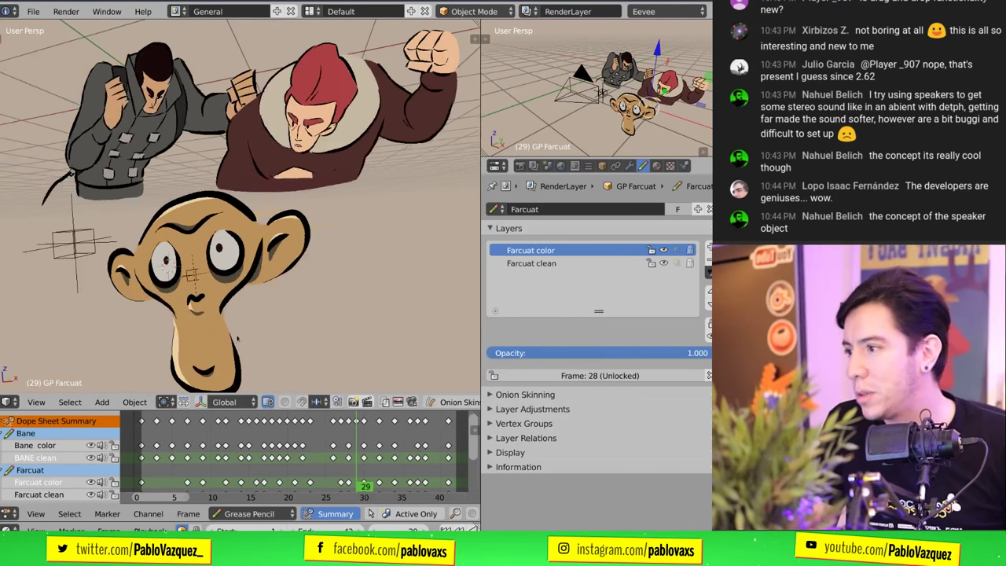
pyautogui.click(189, 245)
pyautogui.moveTo(190, 242); pyautogui.dragTo(214, 254, button='middle')
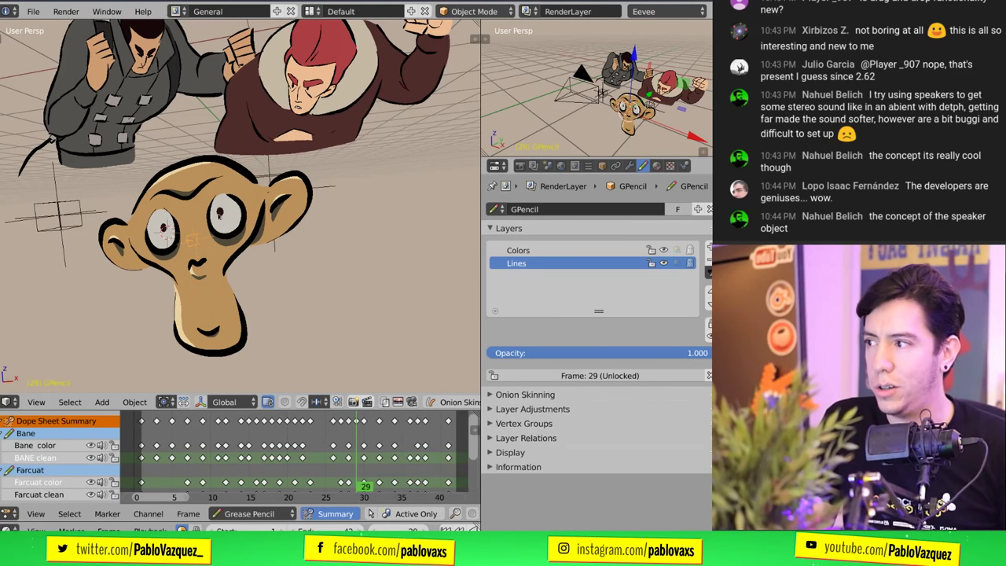
# - Move the monkey drawing down and to the right, toward the camera
pyautogui.press('g')
pyautogui.click(324, 263)
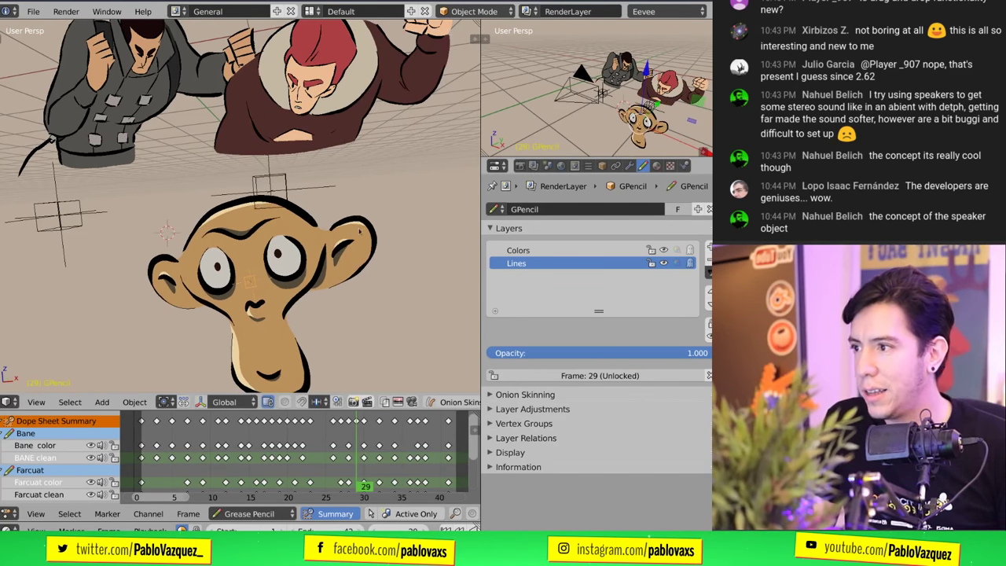
pyautogui.click(478, 11)
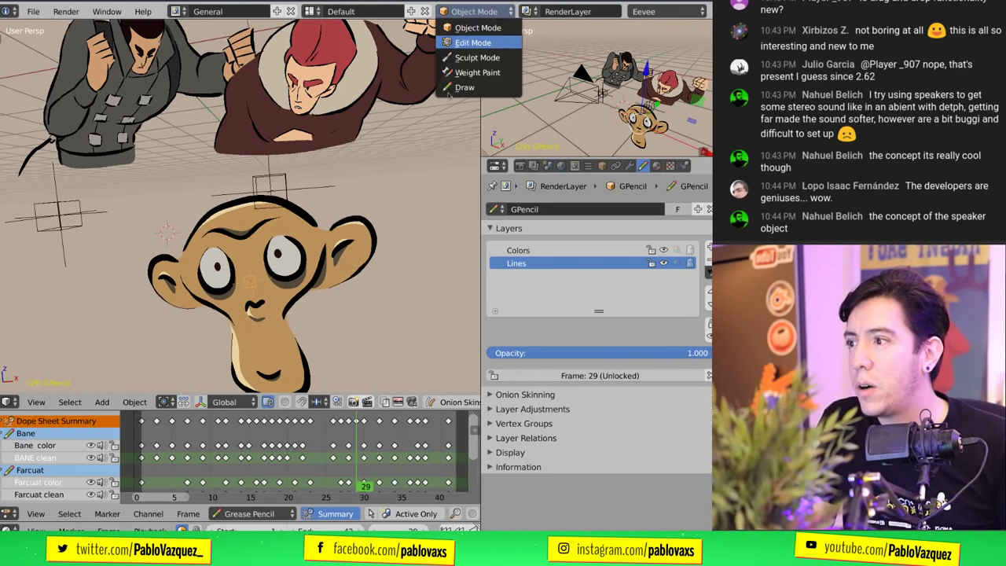
pyautogui.click(471, 43)
pyautogui.press('g')
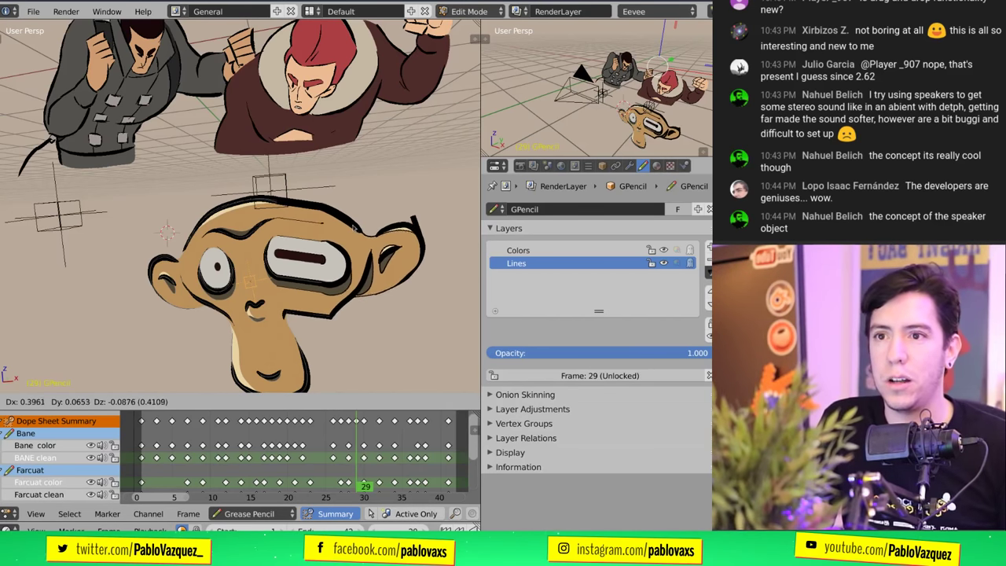
pyautogui.click(369, 261)
pyautogui.click(272, 401)
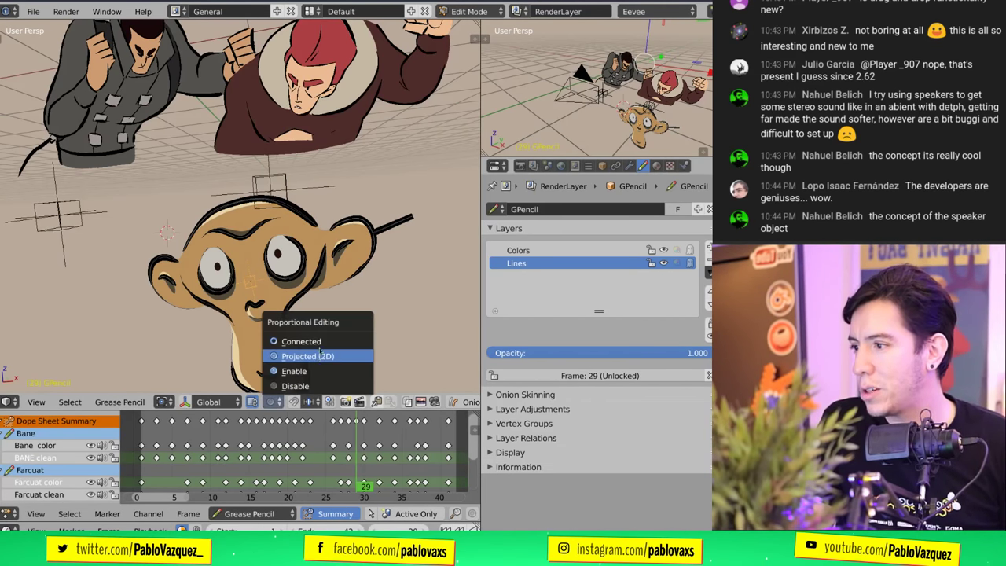
pyautogui.click(311, 375)
pyautogui.press('g')
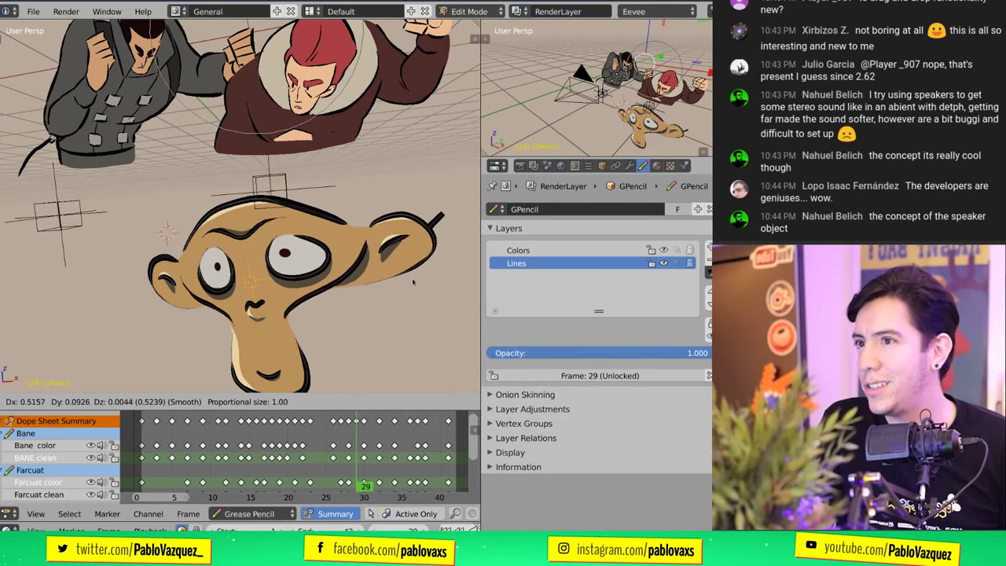
pyautogui.scroll(-7, 437, 270)
pyautogui.press('r')
pyautogui.press('r')
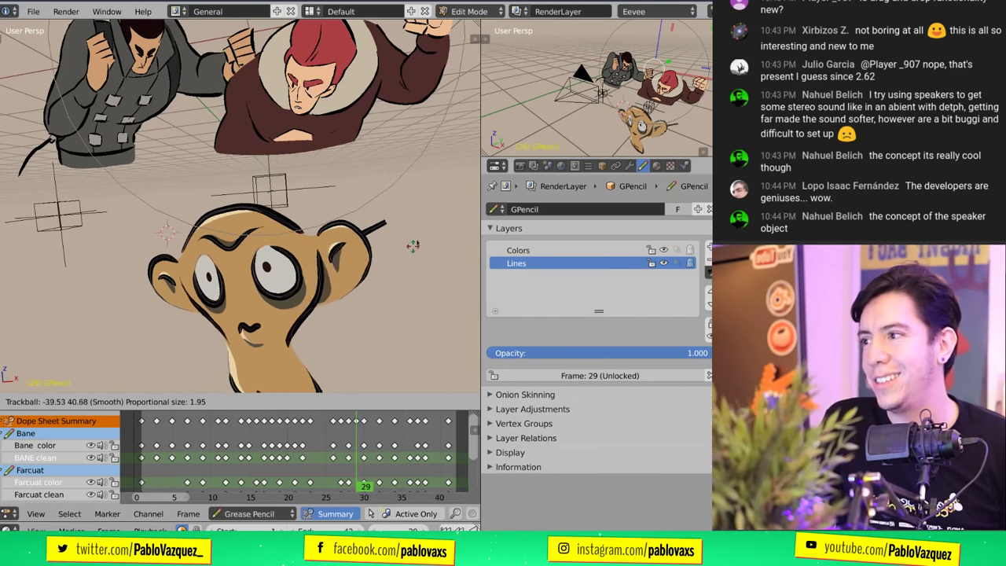
pyautogui.press('Escape')
pyautogui.scroll(-4, 329, 210)
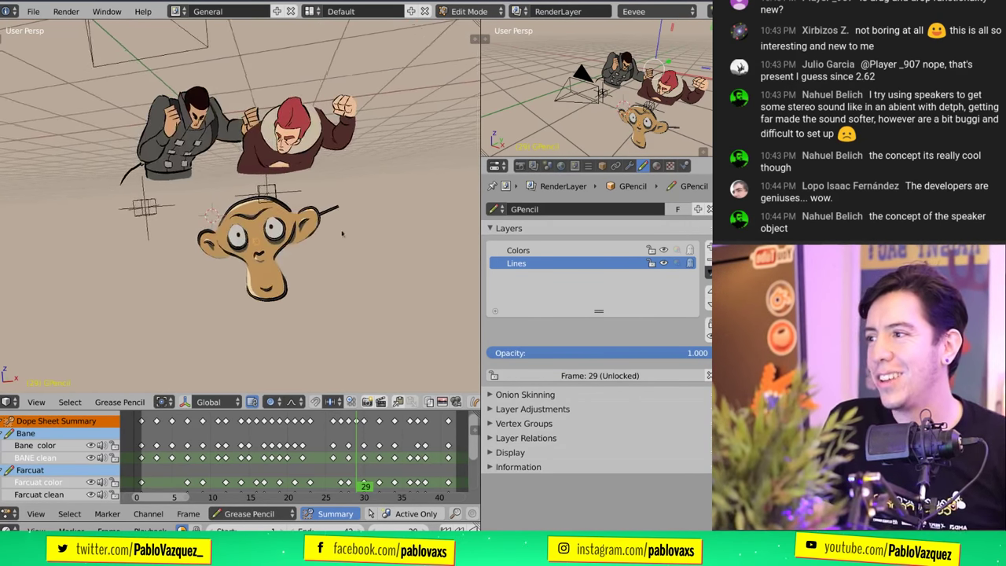
pyautogui.press('g')
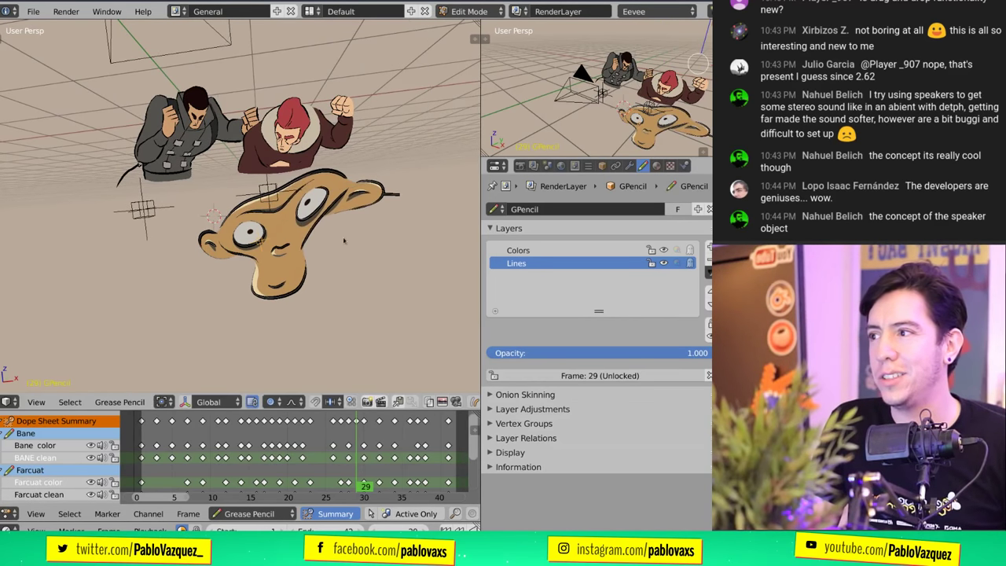
pyautogui.click(344, 264)
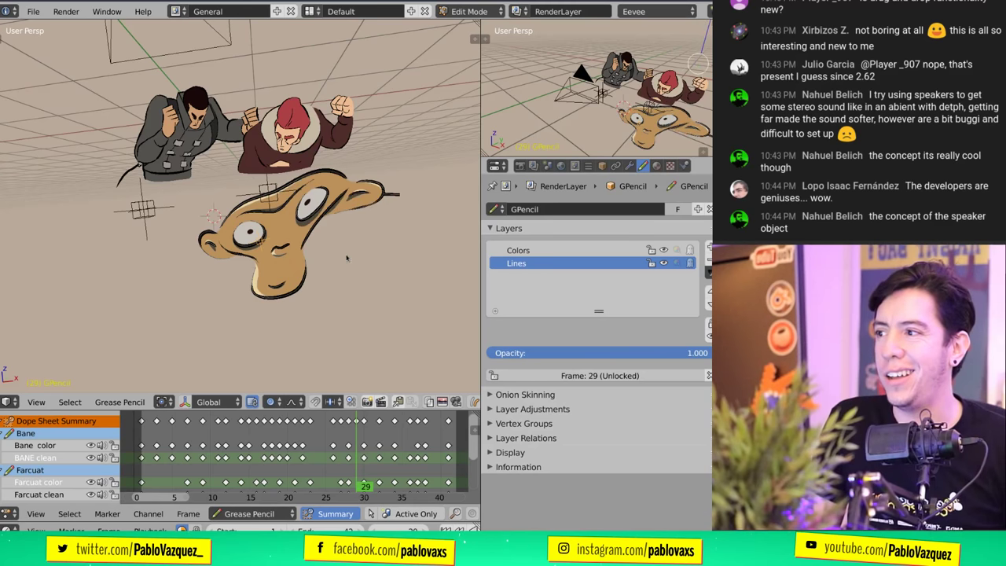
pyautogui.hotkey('ctrl', 'z')
pyautogui.press('Tab')
pyautogui.scroll(3, 319, 251)
pyautogui.scroll(-4, 319, 252)
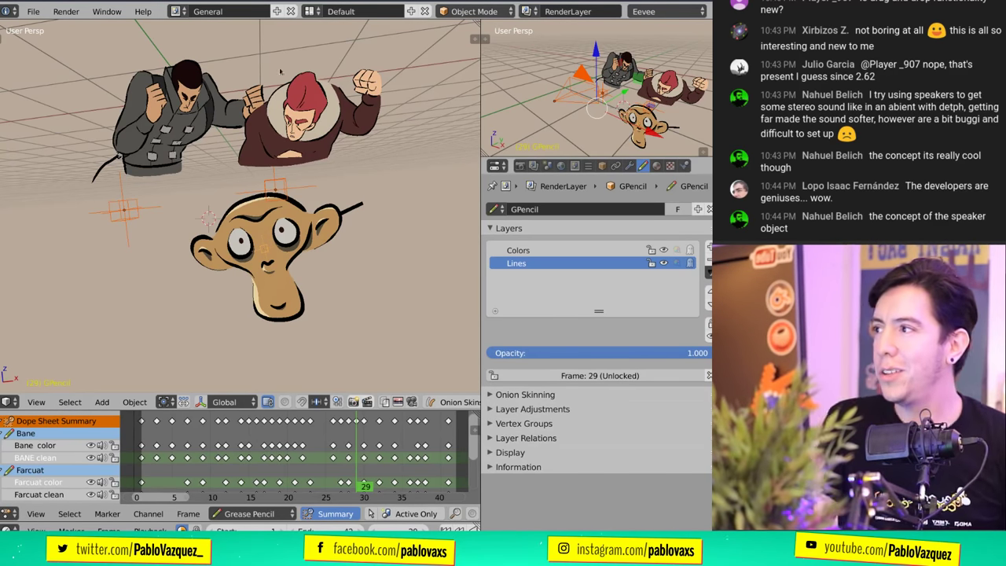
pyautogui.scroll(5, 299, 256)
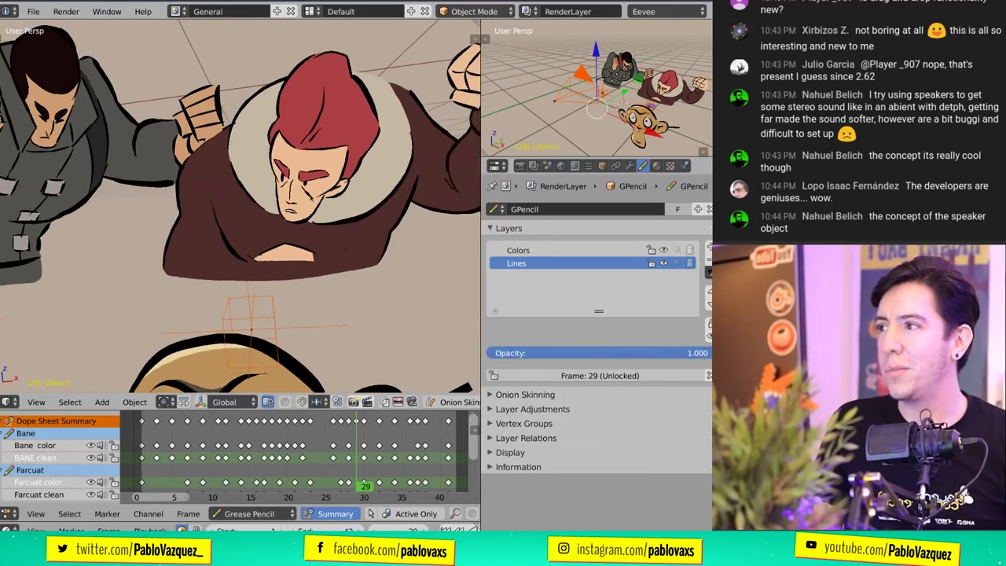
pyautogui.scroll(-1, 300, 256)
pyautogui.click(300, 257)
pyautogui.scroll(2, 300, 257)
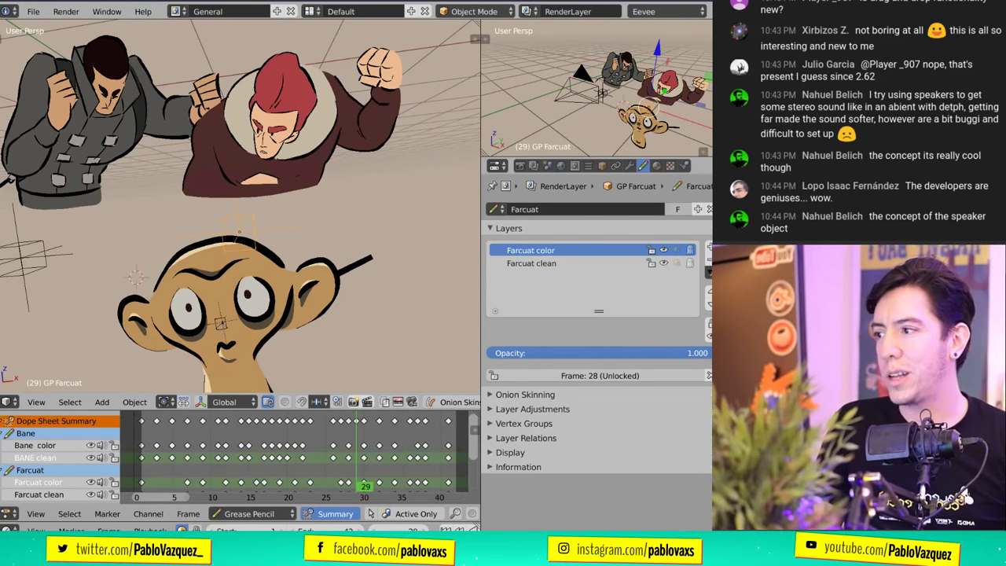
pyautogui.press('g')
pyautogui.press('Escape')
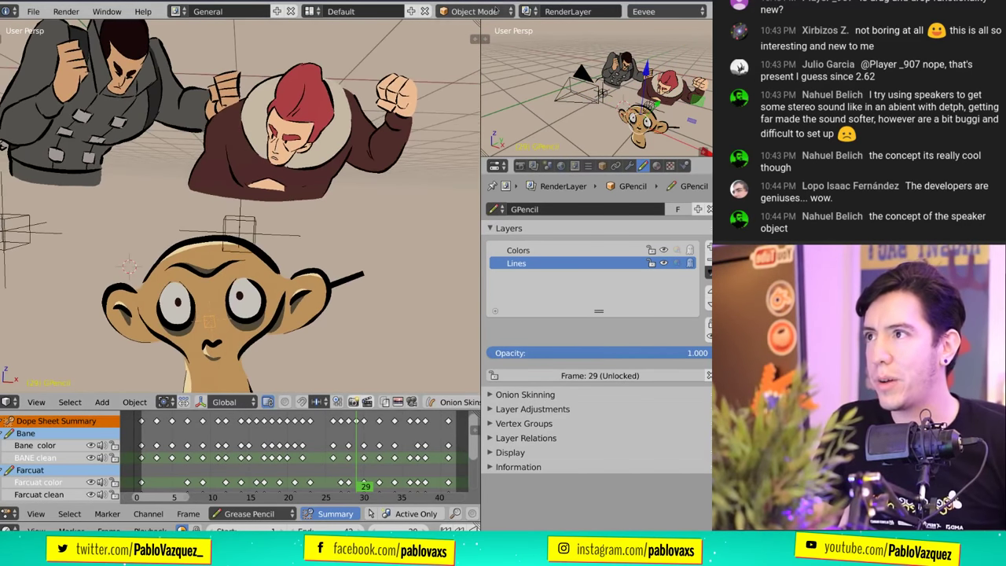
pyautogui.click(474, 11)
pyautogui.click(479, 58)
# - Maximize the 3D view centred on the monkey and set the sculpt brush radius to 84 px
pyautogui.moveTo(236, 310)
pyautogui.keyDown('shift'); pyautogui.mouseDown(button='middle')
pyautogui.moveTo(279, 236)
pyautogui.moveTo(323, 219)
pyautogui.mouseUp(button='middle'); pyautogui.keyUp('shift')
pyautogui.hotkey('ctrl', 'space')
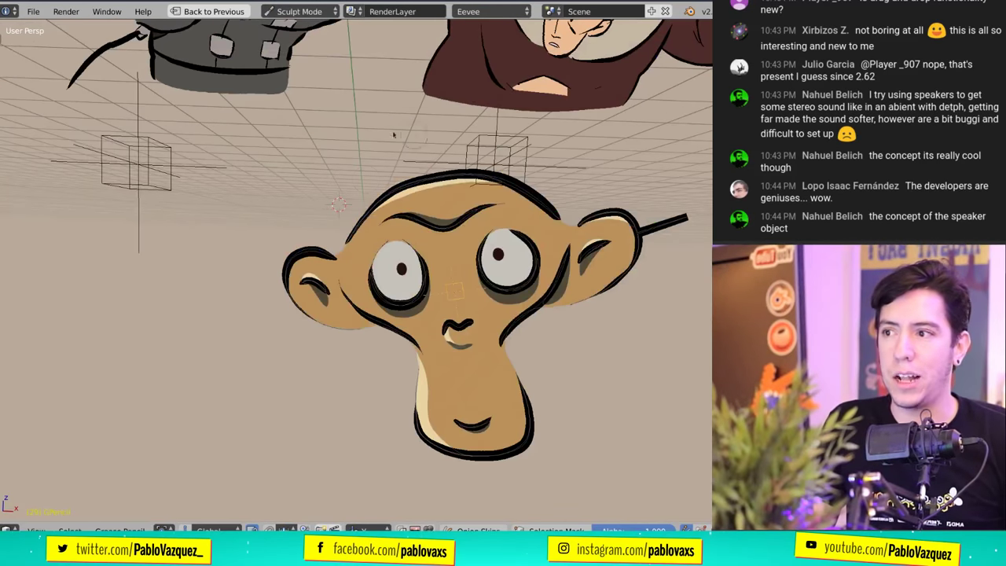
pyautogui.scroll(1, 481, 217)
pyautogui.scroll(-1, 481, 217)
pyautogui.press('t')
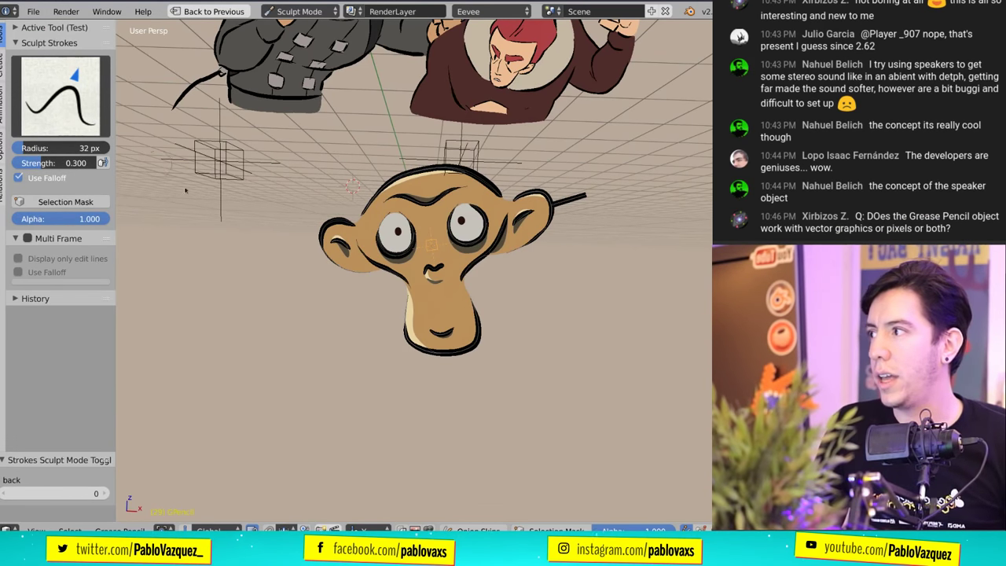
pyautogui.click(61, 95)
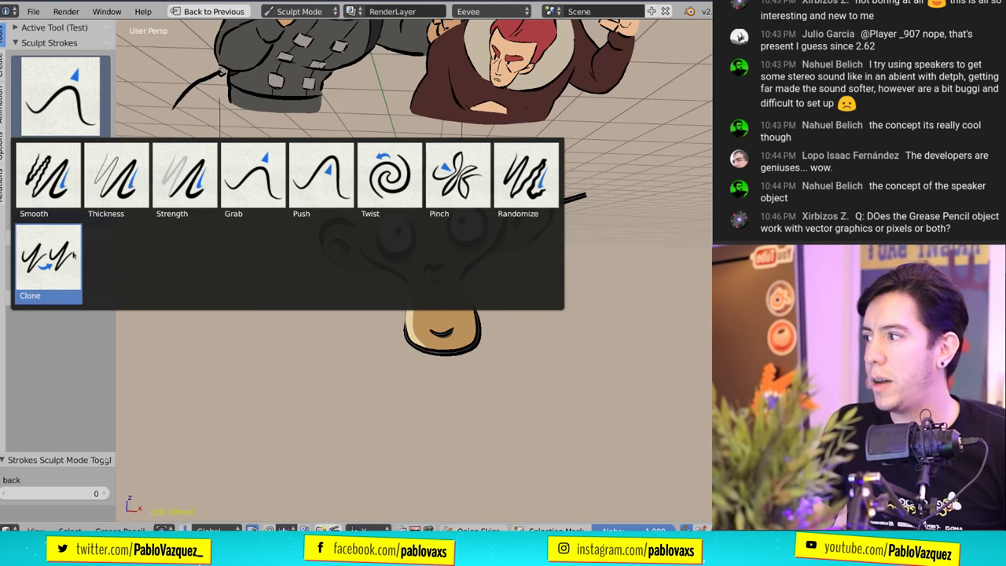
pyautogui.press('Escape')
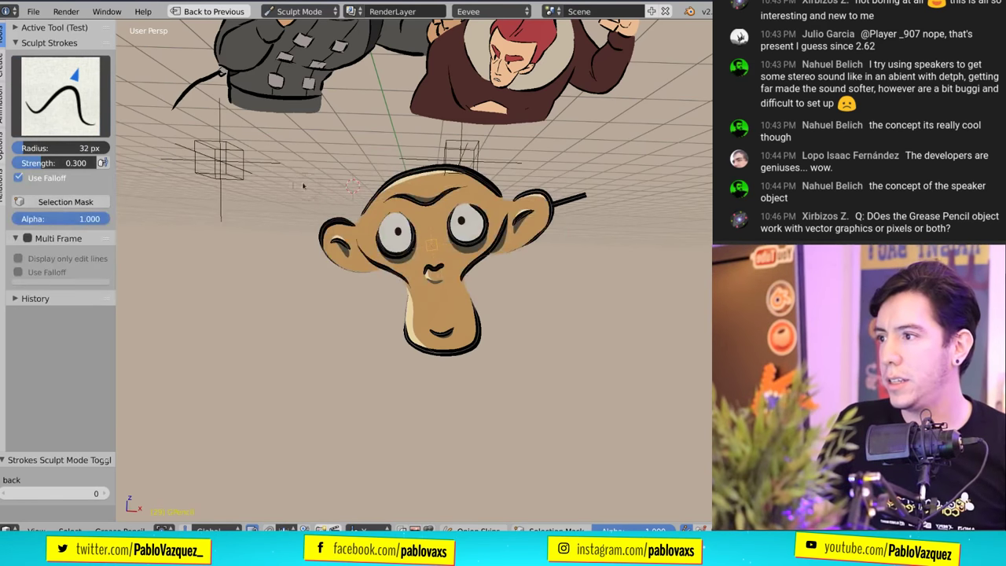
pyautogui.press('f')
pyautogui.click(307, 188)
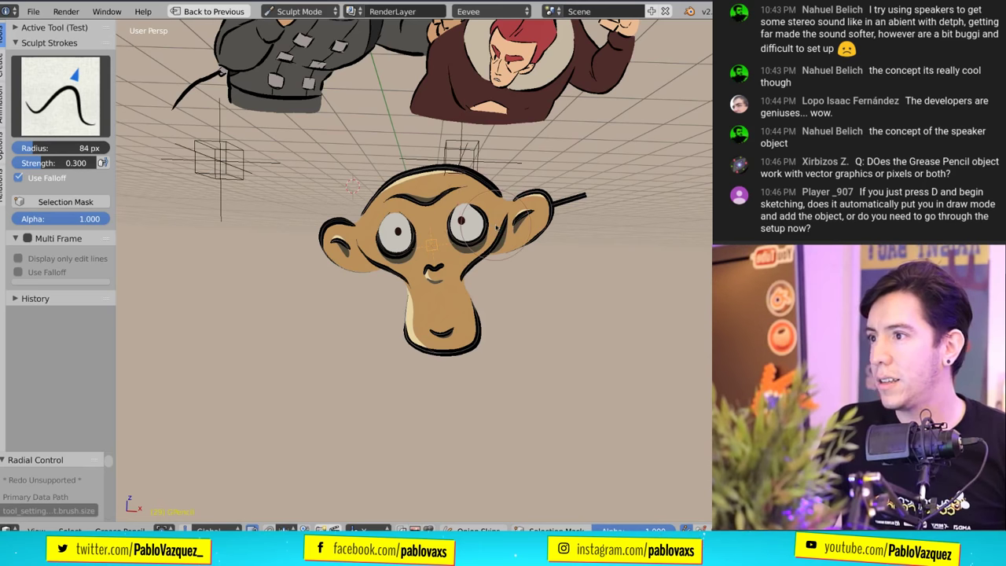
# - Pull the monkey's right ear, chin and jaw outlines outward with the sculpt brush
pyautogui.moveTo(497, 227); pyautogui.dragTo(554, 247)
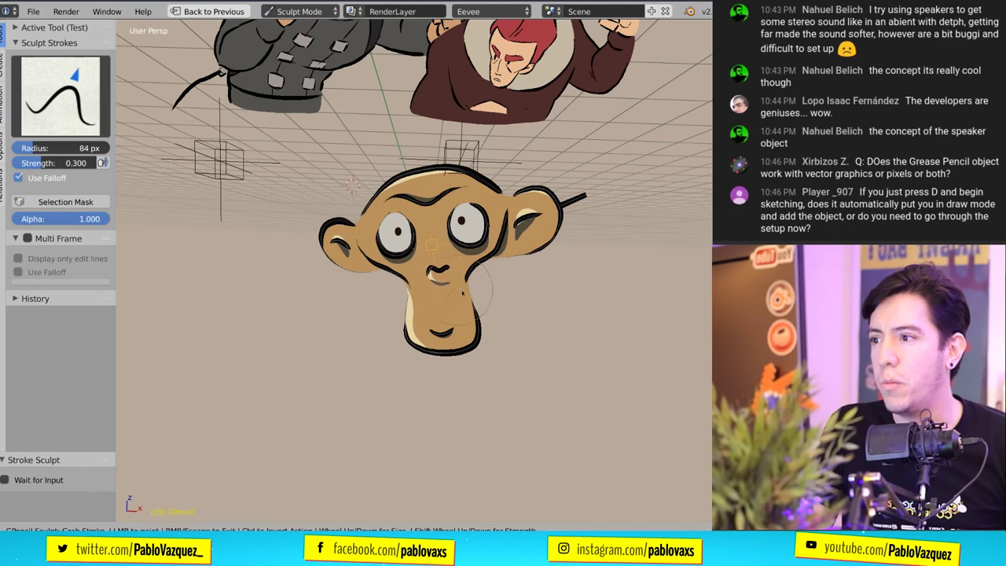
pyautogui.moveTo(464, 293)
pyautogui.mouseDown()
pyautogui.moveTo(483, 317)
pyautogui.moveTo(469, 348)
pyautogui.moveTo(429, 359)
pyautogui.moveTo(411, 335)
pyautogui.moveTo(388, 343)
pyautogui.moveTo(411, 324)
pyautogui.moveTo(427, 367)
pyautogui.moveTo(440, 346)
pyautogui.moveTo(470, 343)
pyautogui.mouseUp()
pyautogui.moveTo(394, 350)
pyautogui.mouseDown()
pyautogui.moveTo(437, 368)
pyautogui.moveTo(494, 349)
pyautogui.moveTo(414, 357)
pyautogui.mouseUp()
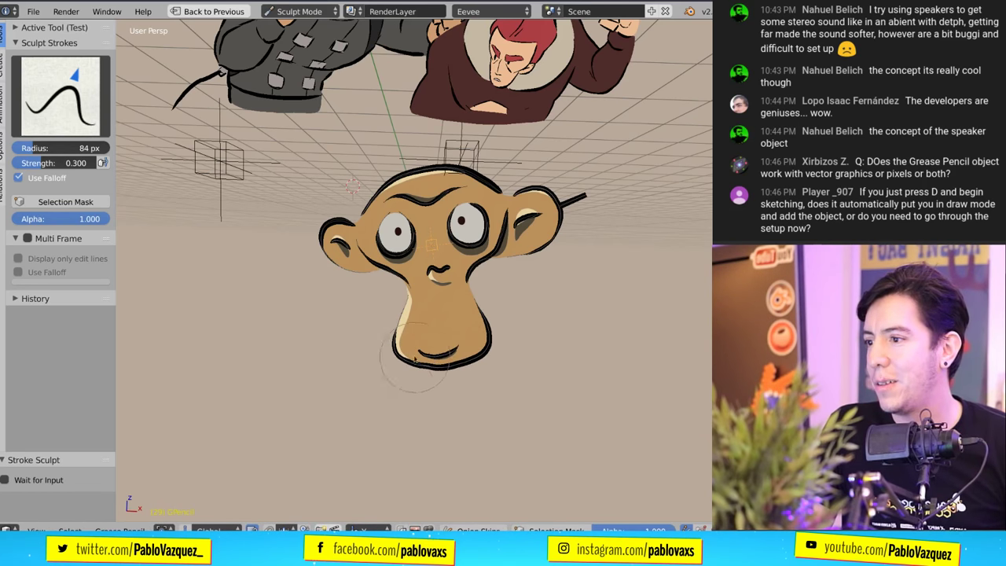
# - Switch to the Thickness brush at 85 px radius, trying and undoing a right-cheek stroke
pyautogui.click(60, 95)
pyautogui.click(108, 173)
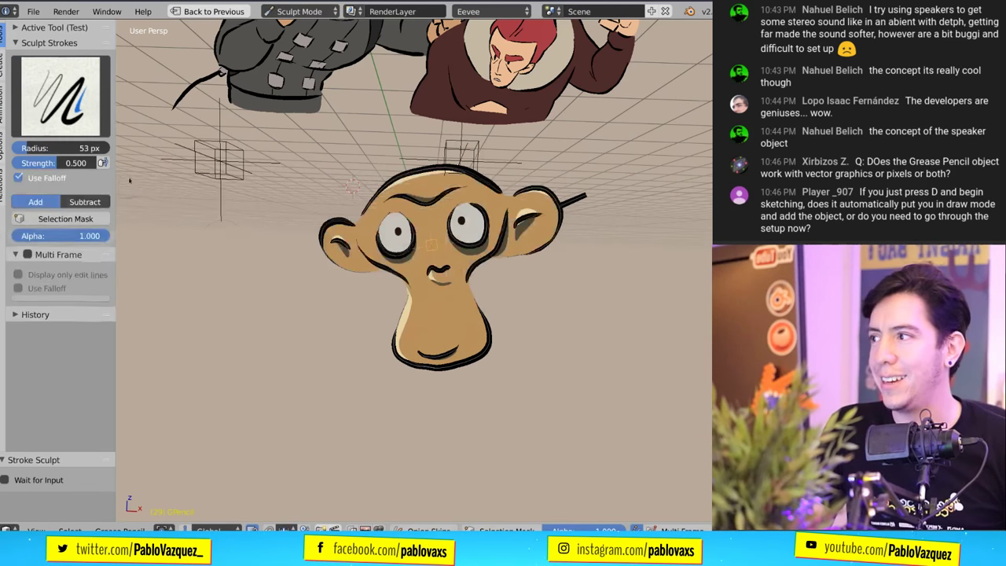
pyautogui.press('f')
pyautogui.click(479, 278)
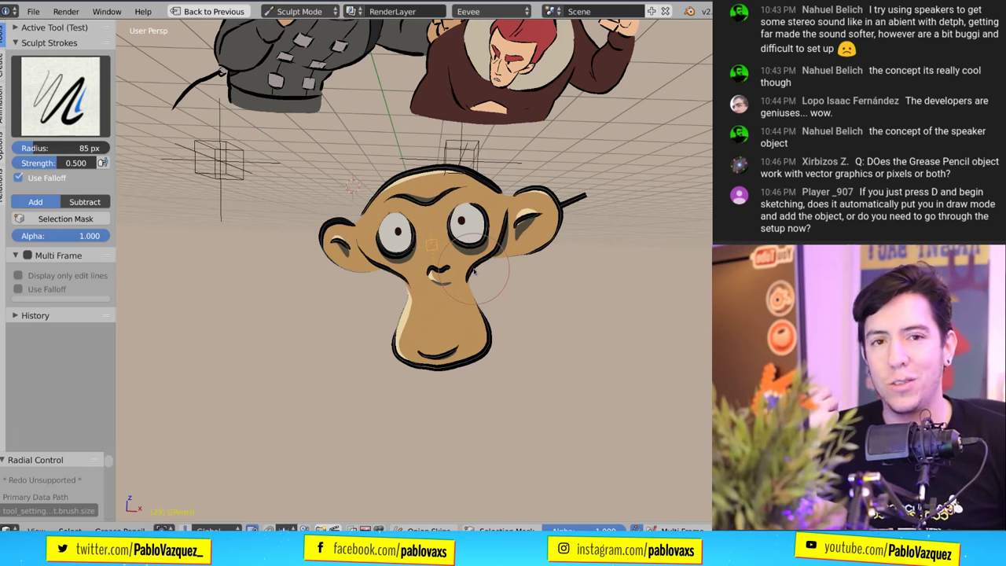
pyautogui.moveTo(474, 271)
pyautogui.mouseDown()
pyautogui.moveTo(506, 211)
pyautogui.moveTo(489, 186)
pyautogui.mouseUp()
pyautogui.hotkey('ctrl', 'z')
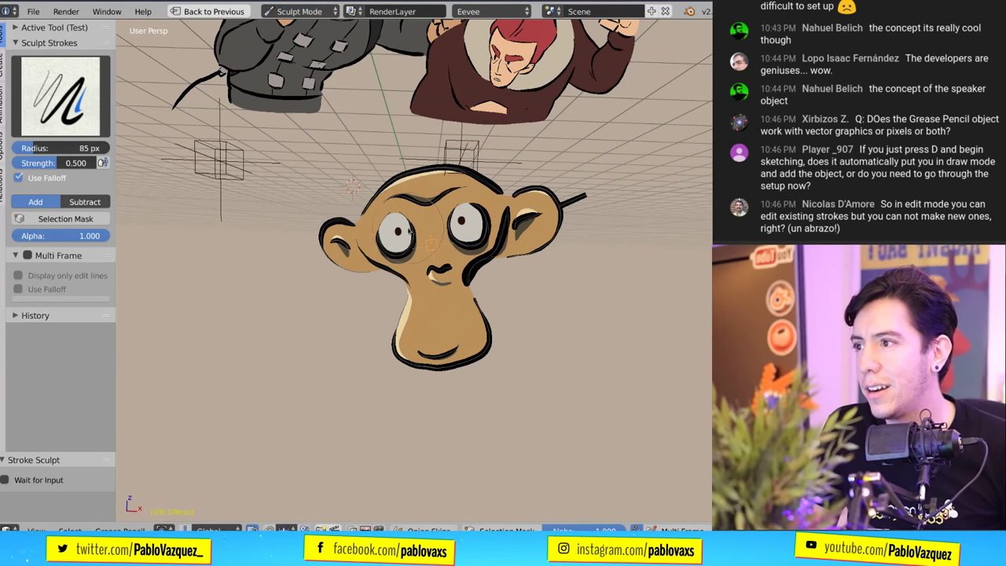
# - Thicken the left eye outline, then thin the muzzle's left side and chin outline
pyautogui.moveTo(408, 234); pyautogui.dragTo(381, 266)
pyautogui.moveTo(415, 315)
pyautogui.mouseDown()
pyautogui.moveTo(393, 339)
pyautogui.moveTo(407, 370)
pyautogui.moveTo(470, 360)
pyautogui.moveTo(487, 334)
pyautogui.moveTo(481, 339)
pyautogui.mouseUp()
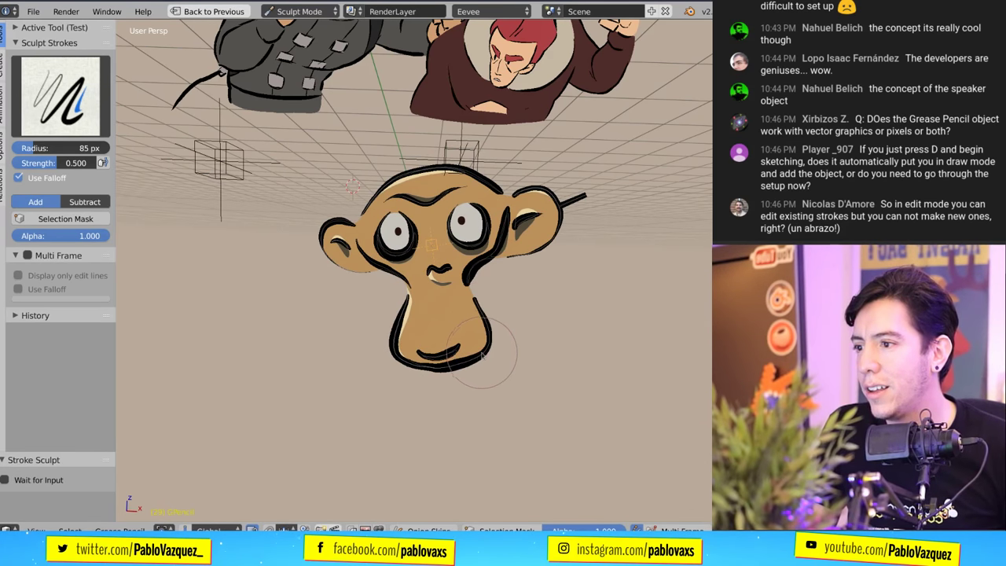
pyautogui.moveTo(399, 351)
pyautogui.keyDown('ctrl'); pyautogui.mouseDown()
pyautogui.moveTo(394, 368)
pyautogui.moveTo(403, 305)
pyautogui.mouseUp(); pyautogui.keyUp('ctrl')
pyautogui.moveTo(446, 345)
pyautogui.keyDown('ctrl'); pyautogui.mouseDown()
pyautogui.moveTo(440, 360)
pyautogui.moveTo(476, 362)
pyautogui.mouseUp(); pyautogui.keyUp('ctrl')
# - Orbit to a new angle with the fighters rising above the monkey
pyautogui.moveTo(497, 300)
pyautogui.mouseDown(button='middle')
pyautogui.moveTo(475, 310)
pyautogui.moveTo(485, 299)
pyautogui.mouseUp(button='middle')
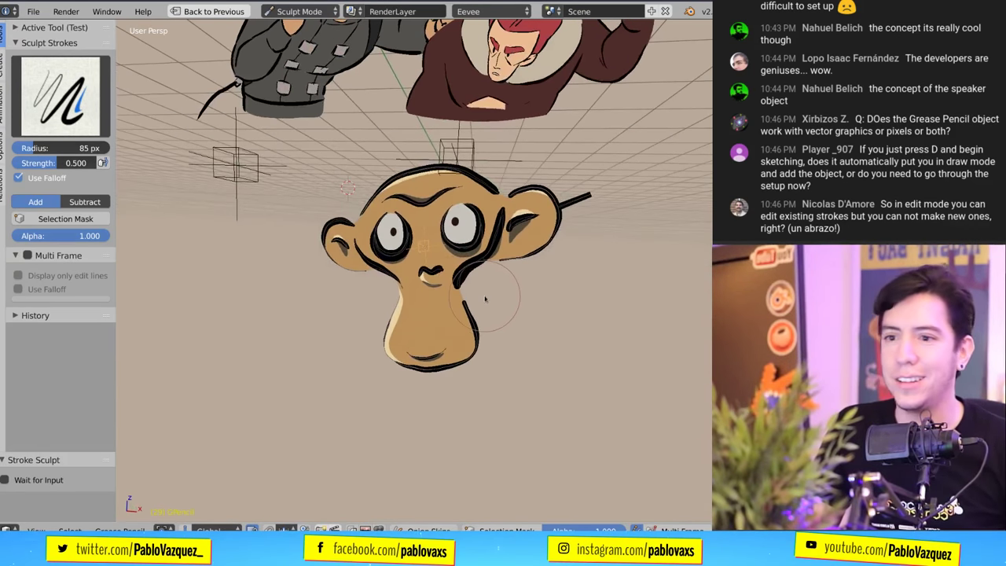
pyautogui.moveTo(481, 238); pyautogui.dragTo(413, 288, button='middle')
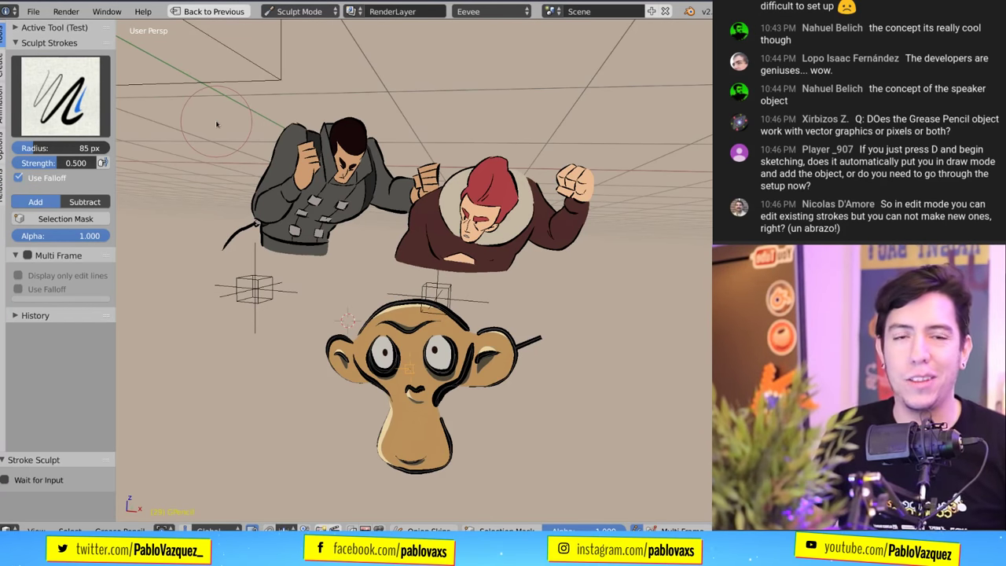
pyautogui.moveTo(543, 209); pyautogui.dragTo(472, 236, button='middle')
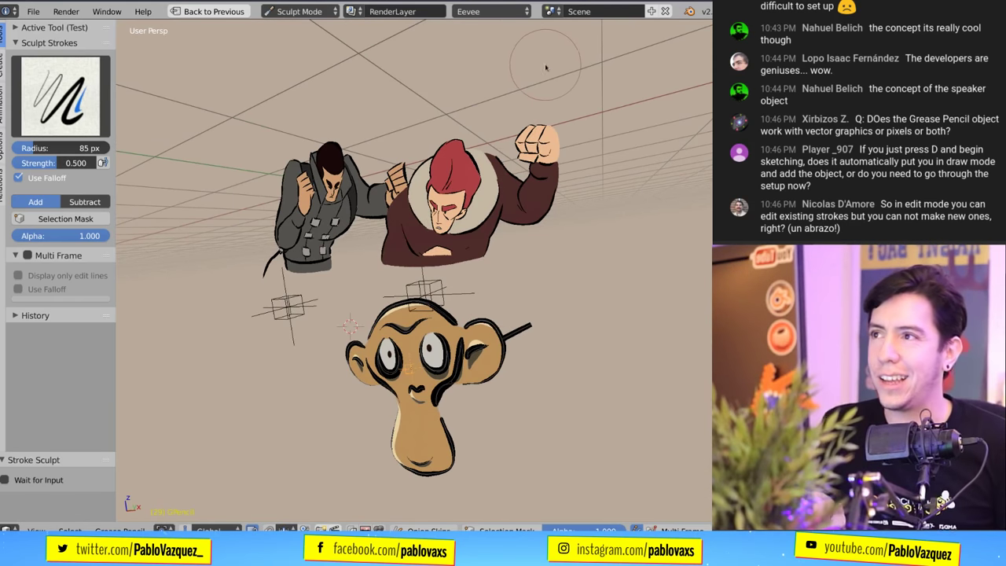
pyautogui.scroll(-5, 331, 9)
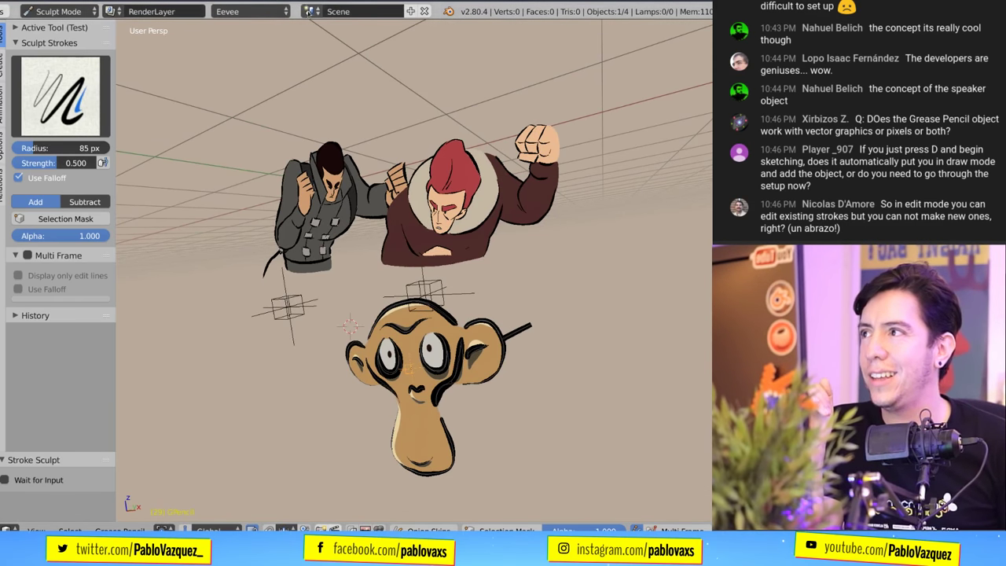
pyautogui.scroll(5, 338, 11)
pyautogui.click(319, 11)
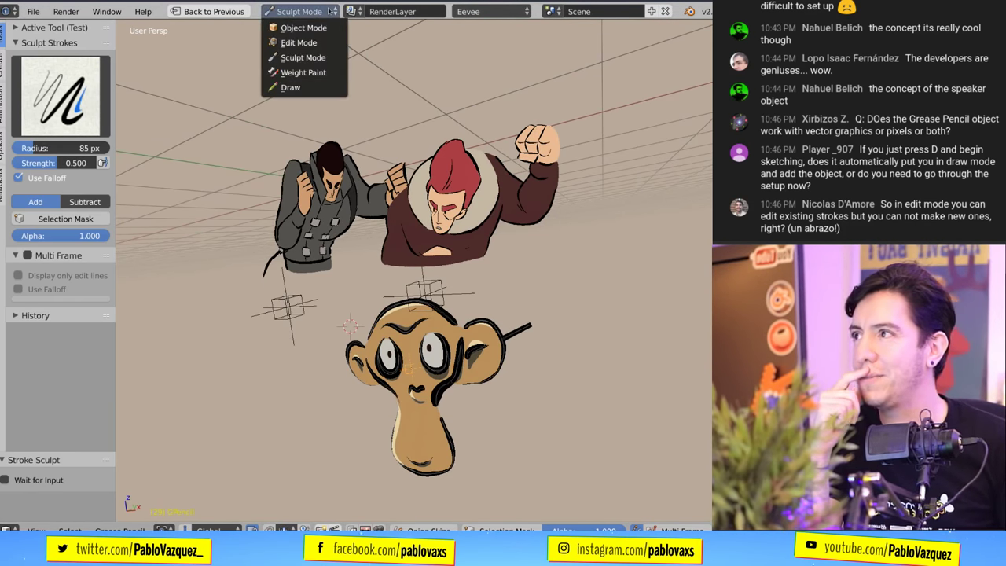
# - Switch to Draw mode and sketch a looping squiggle and curved stroke right of the monkey
pyautogui.click(315, 88)
pyautogui.moveTo(517, 296)
pyautogui.mouseDown()
pyautogui.moveTo(615, 279)
pyautogui.moveTo(614, 321)
pyautogui.moveTo(643, 432)
pyautogui.mouseUp()
pyautogui.hotkey('ctrl', 'z')
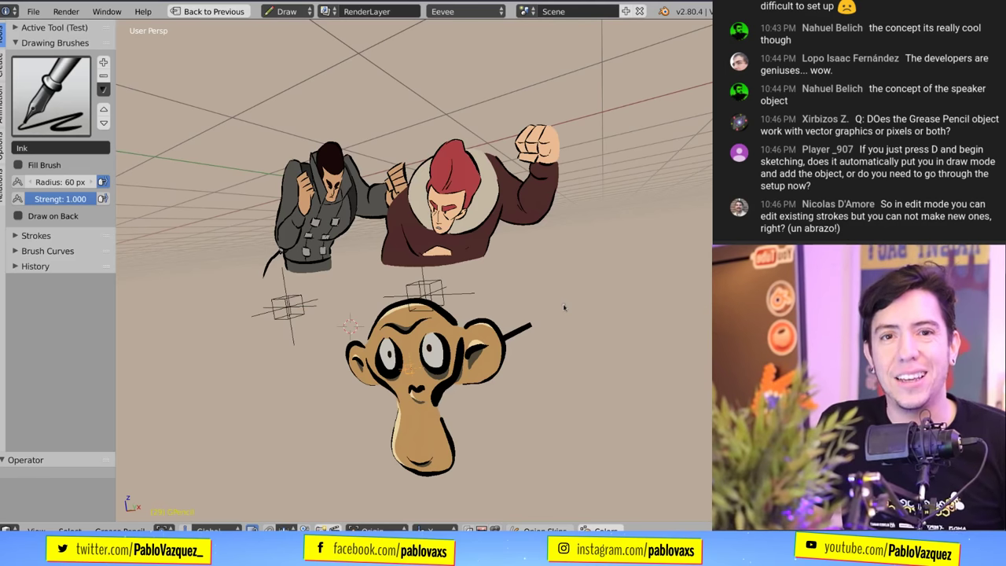
pyautogui.moveTo(562, 308); pyautogui.dragTo(598, 308, button='middle')
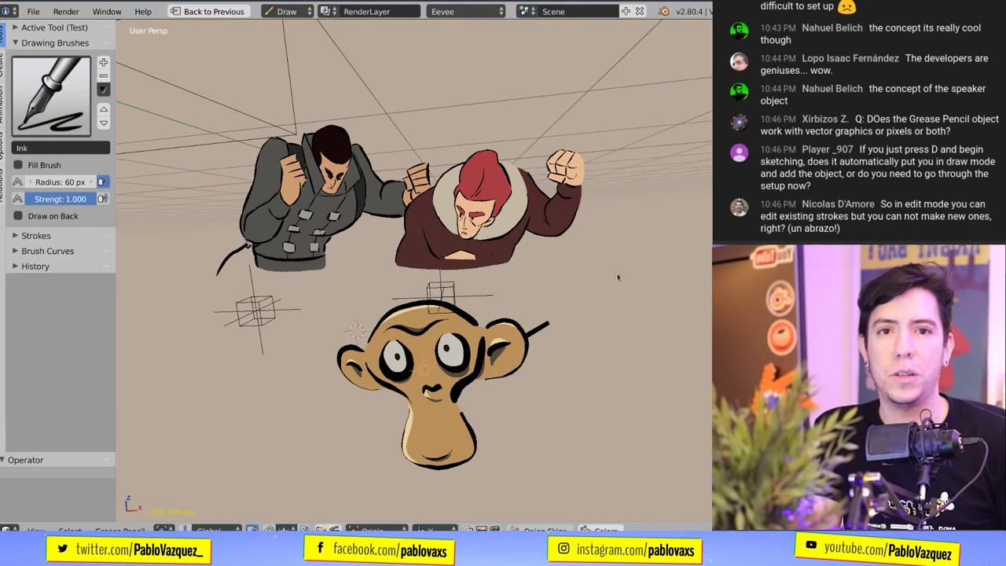
pyautogui.moveTo(580, 316); pyautogui.dragTo(630, 369)
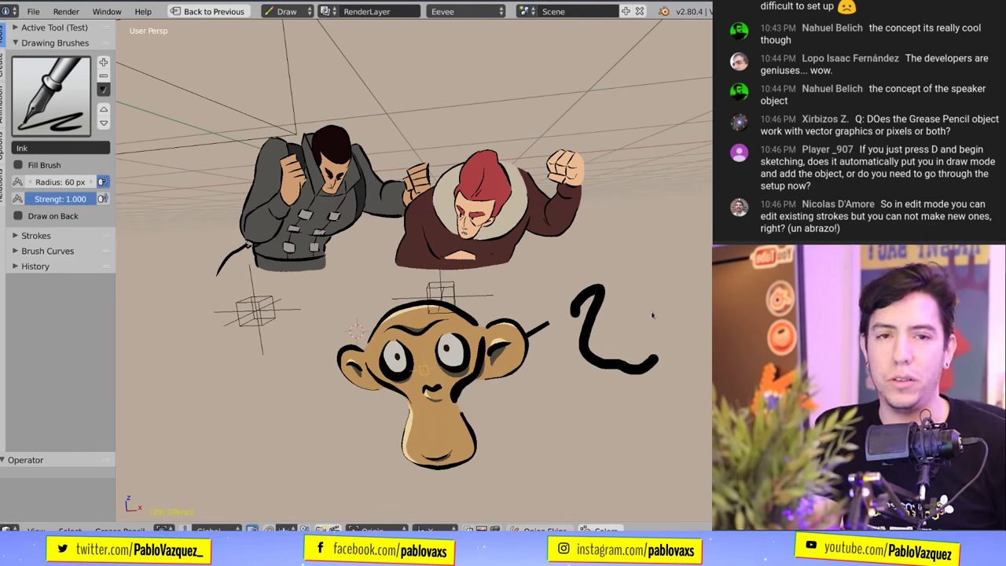
pyautogui.moveTo(635, 334); pyautogui.dragTo(667, 305)
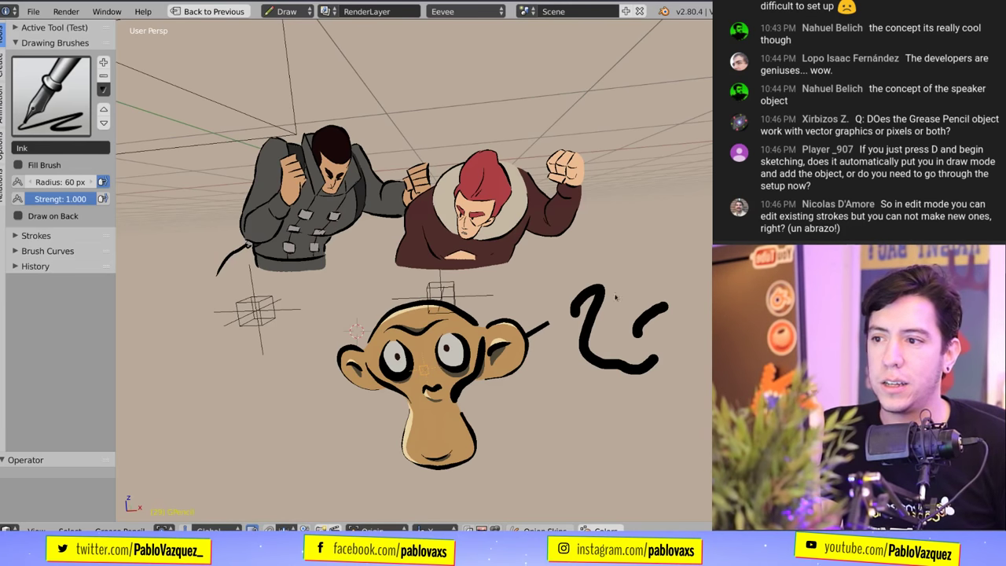
pyautogui.press('g')
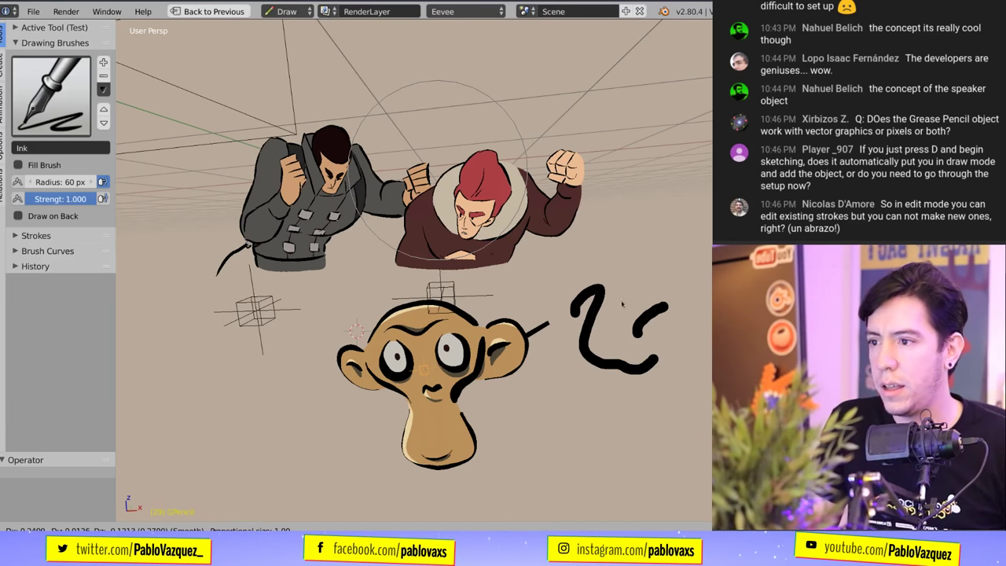
pyautogui.click(584, 290)
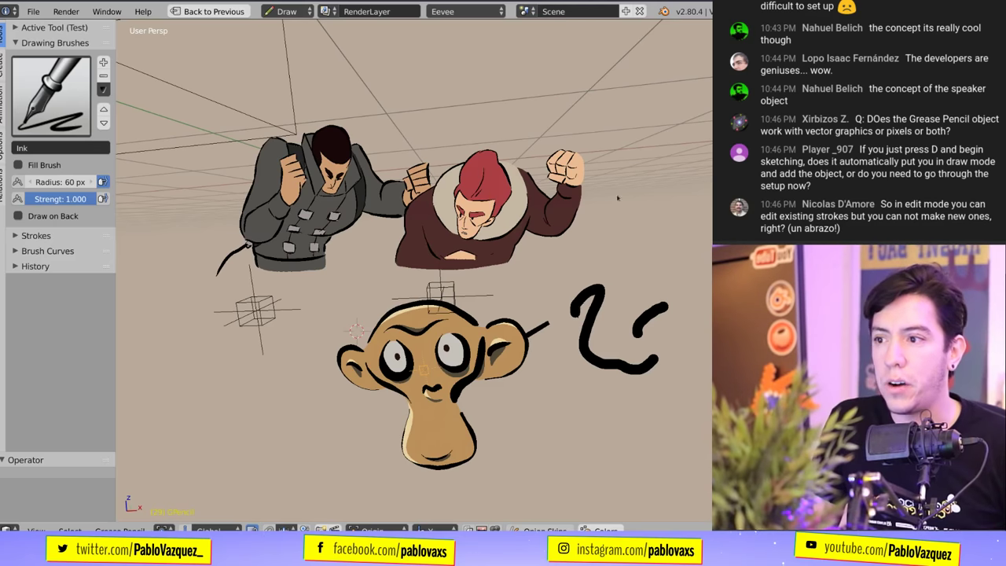
# - Draw a smiley face, two eyes and a smile curve, higher up beside the monkey
pyautogui.moveTo(618, 198); pyautogui.dragTo(583, 141, button='middle')
pyautogui.moveTo(583, 126); pyautogui.dragTo(589, 174)
pyautogui.moveTo(622, 87); pyautogui.dragTo(638, 155)
pyautogui.moveTo(548, 230); pyautogui.dragTo(674, 142)
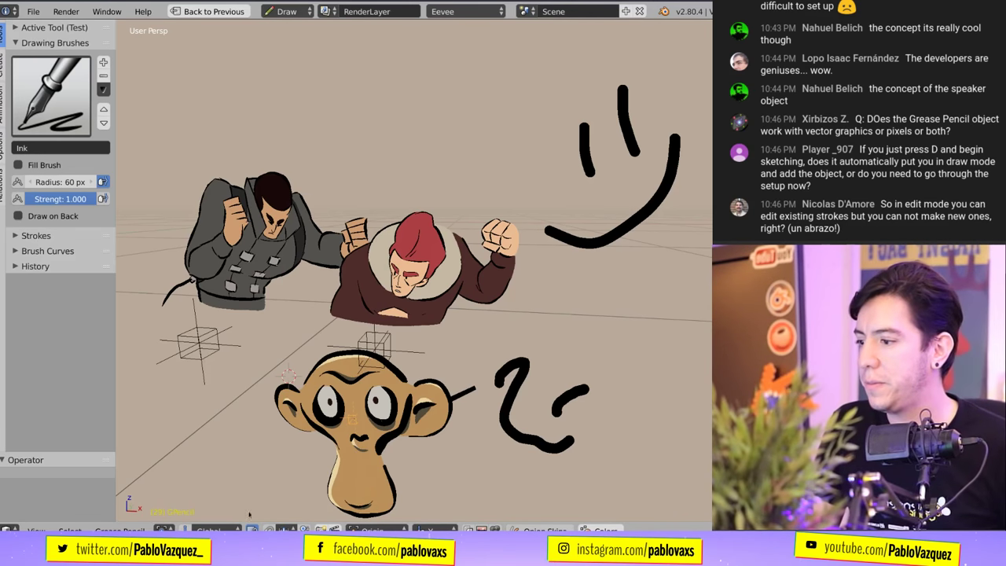
pyautogui.click(287, 11)
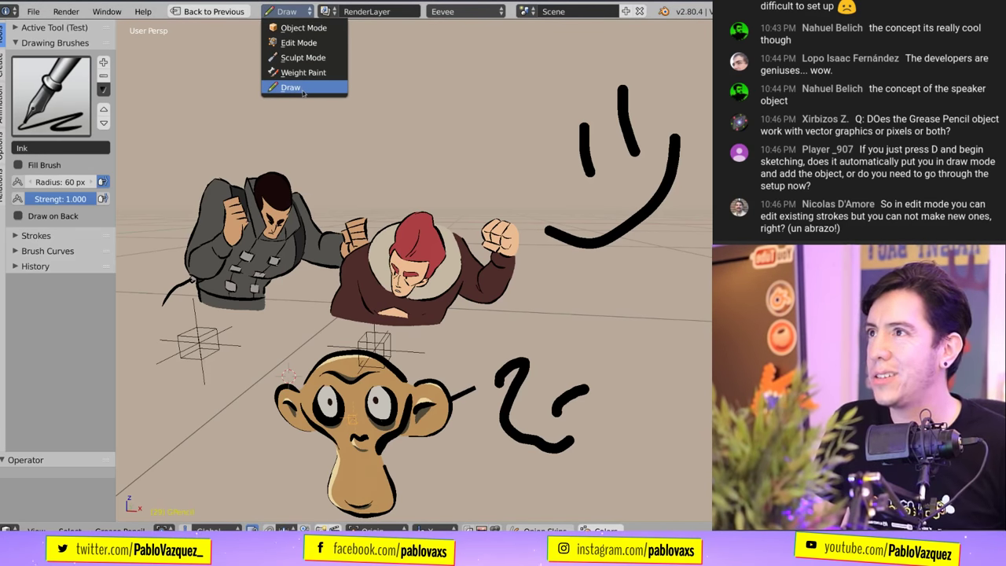
# - Return to Object Mode, delete the monkey head and its strokes, and start playback
pyautogui.click(321, 27)
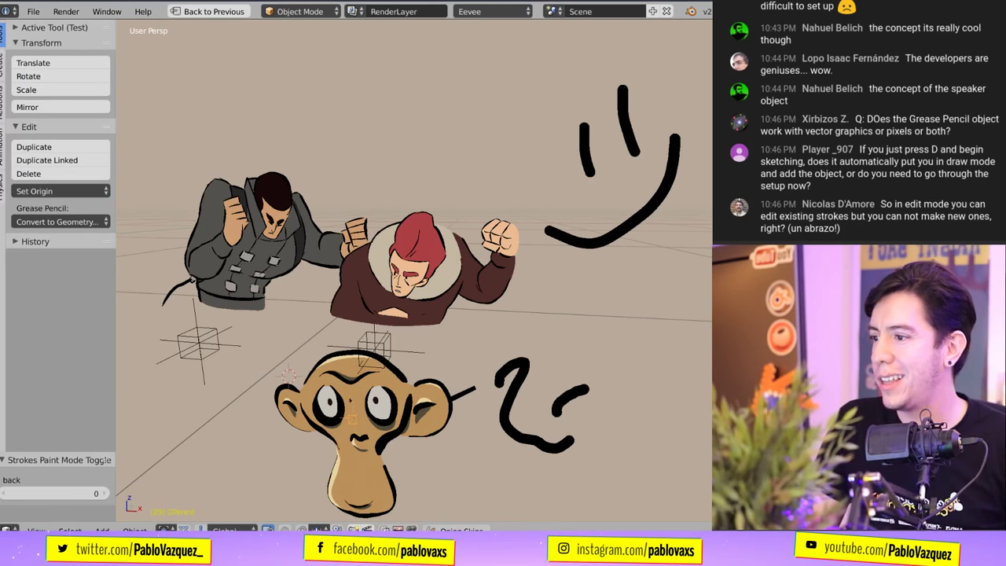
pyautogui.press('x')
pyautogui.click(354, 403)
pyautogui.hotkey('alt', 'a')
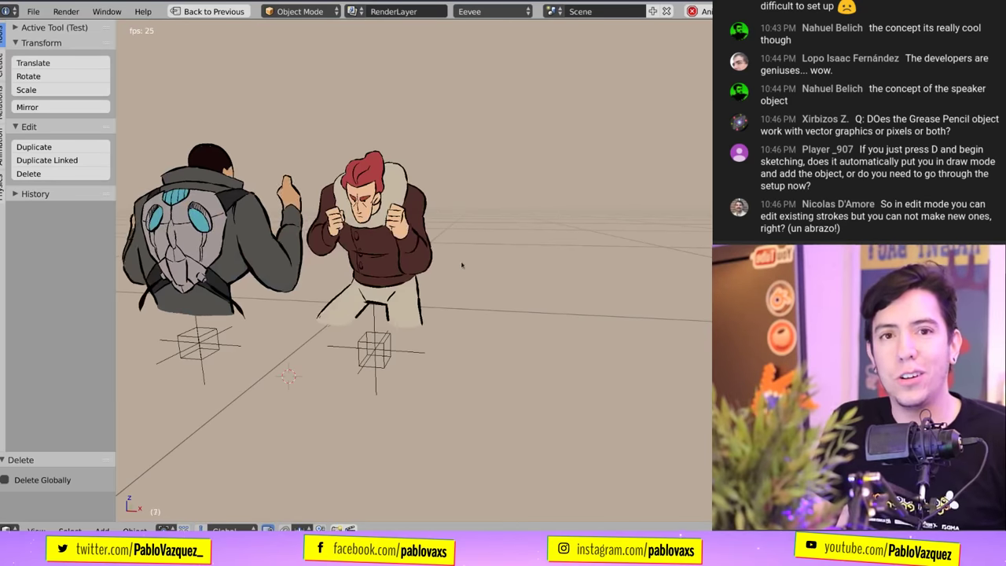
# - Play the fight animation through the scene camera, zoomed in on the fighters
pyautogui.press('KP_0')
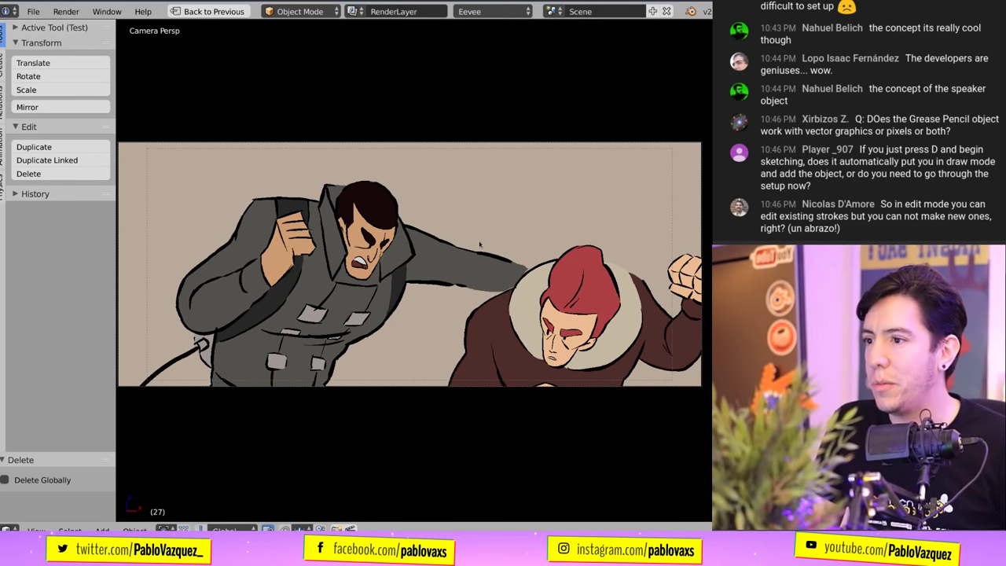
pyautogui.press('KP_0')
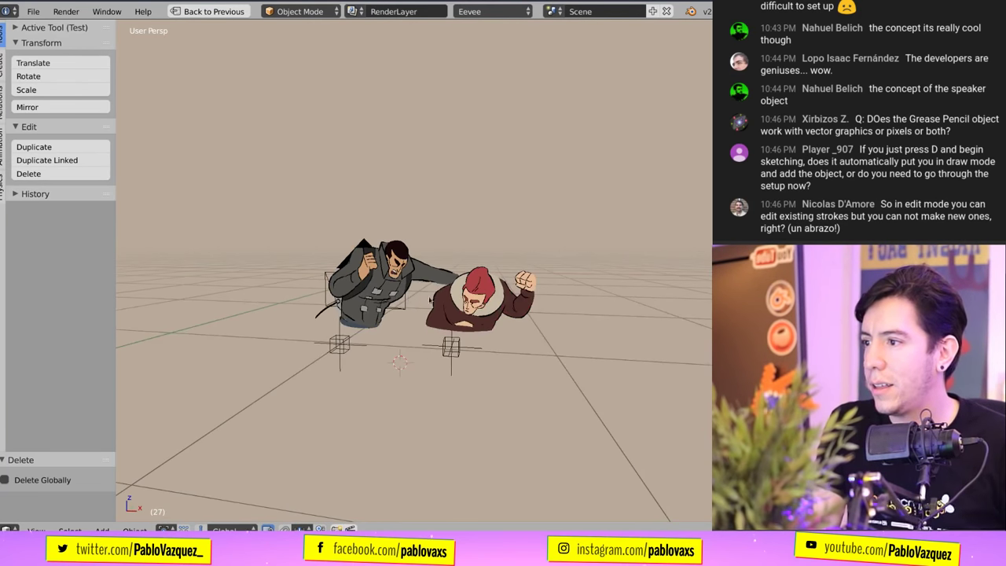
pyautogui.moveTo(430, 300); pyautogui.dragTo(314, 305, button='middle')
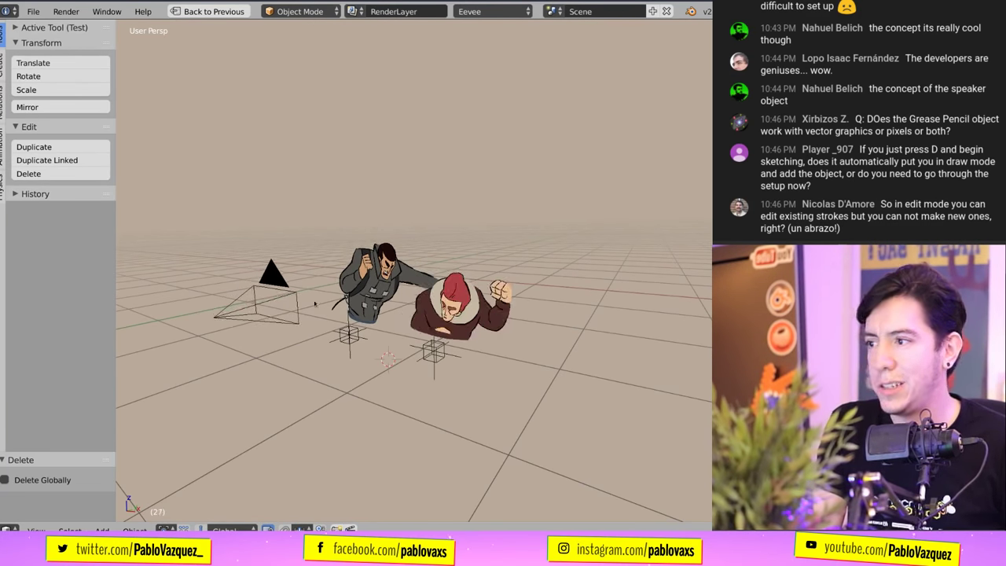
pyautogui.hotkey('alt', 'a')
pyautogui.press('KP_0')
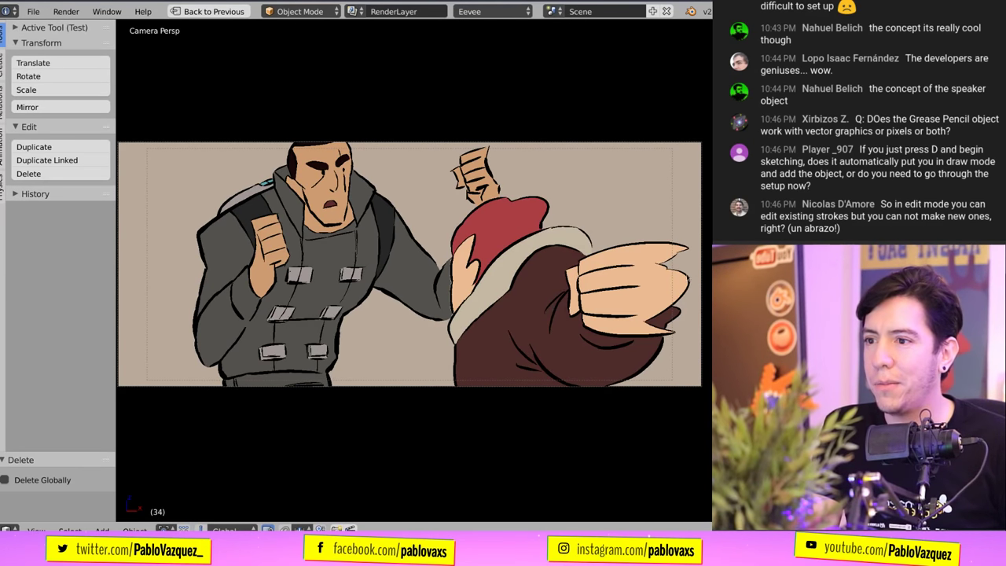
pyautogui.keyDown('shift'); pyautogui.moveTo(647, 273); pyautogui.dragTo(586, 269, button='middle'); pyautogui.keyUp('shift')
pyautogui.scroll(3, 587, 269)
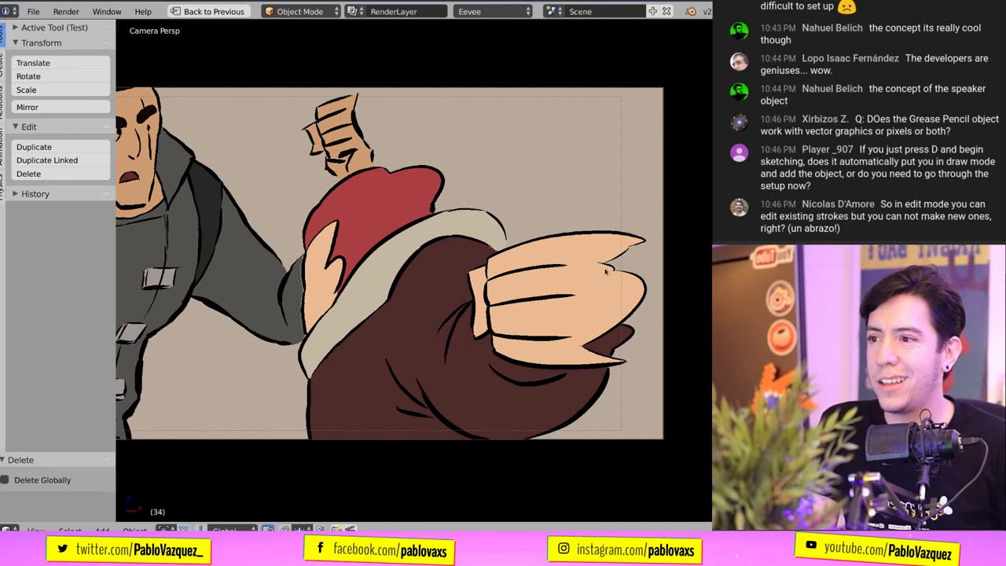
# - Step around frame 34, advance to frame 36, and zoom out to the whole character
pyautogui.press('Left')
pyautogui.press('Right')
pyautogui.press('Left')
pyautogui.press('Right')
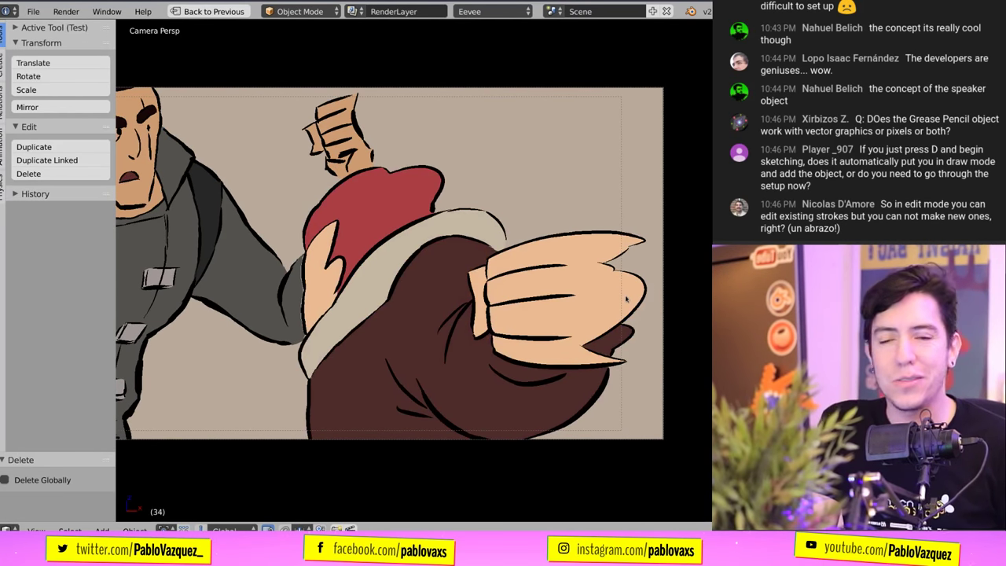
pyautogui.press('Right')
pyautogui.press('Right')
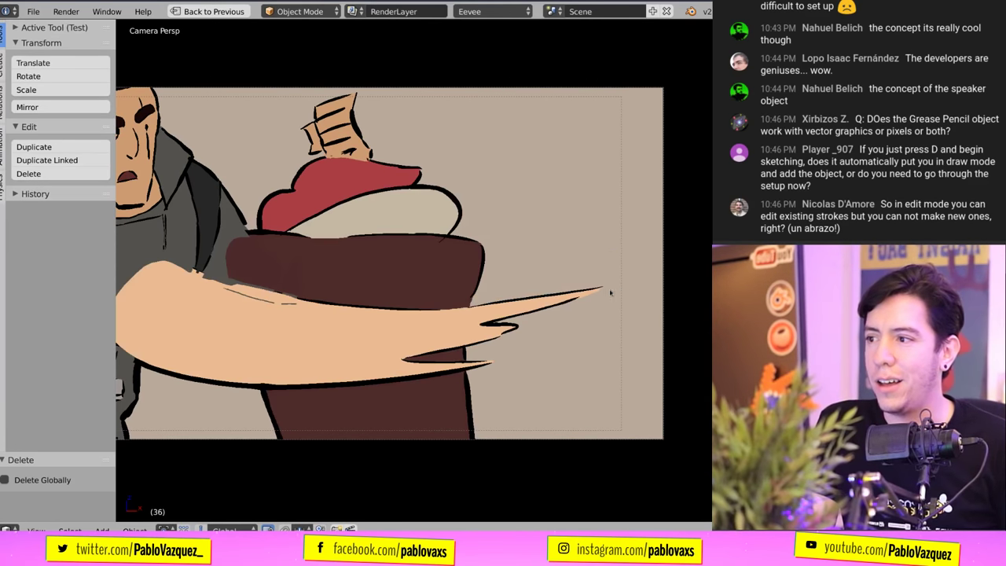
pyautogui.scroll(-2, 610, 293)
pyautogui.keyDown('shift'); pyautogui.moveTo(424, 292); pyautogui.dragTo(517, 294, button='middle'); pyautogui.keyUp('shift')
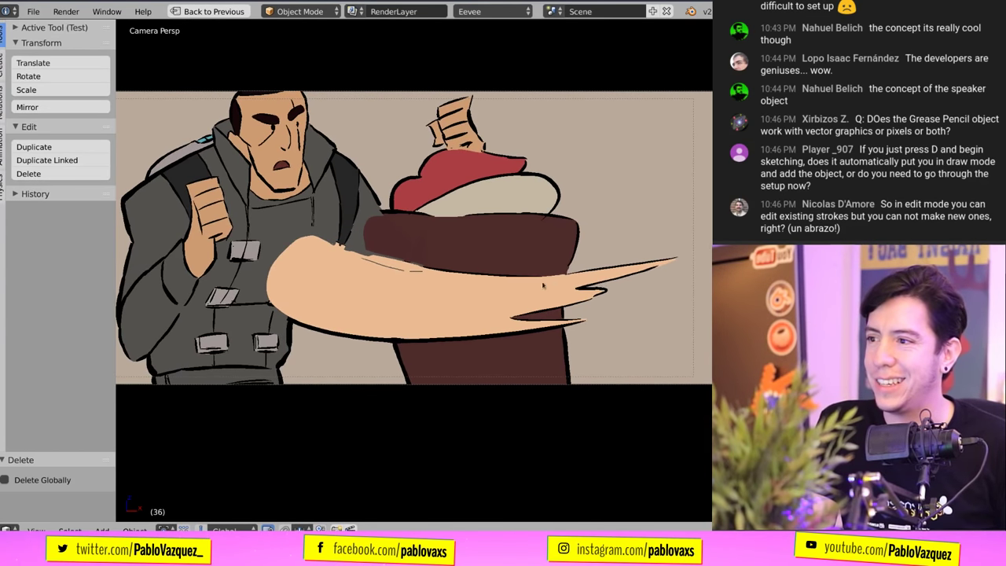
# - Compare the fighters' poses across frames 35, 36 and 37
pyautogui.press('Right')
pyautogui.press('Left')
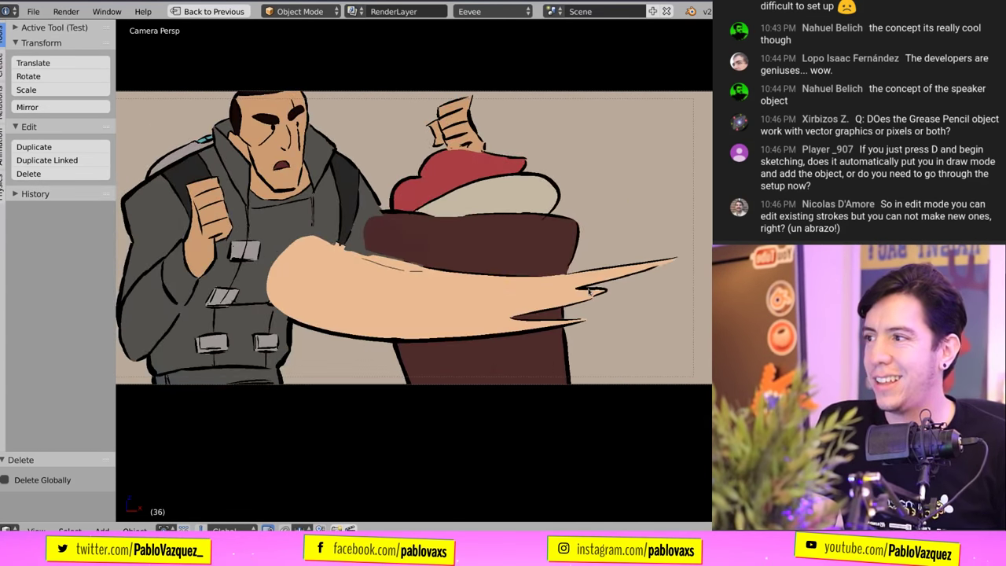
pyautogui.press('Left')
pyautogui.press('Right')
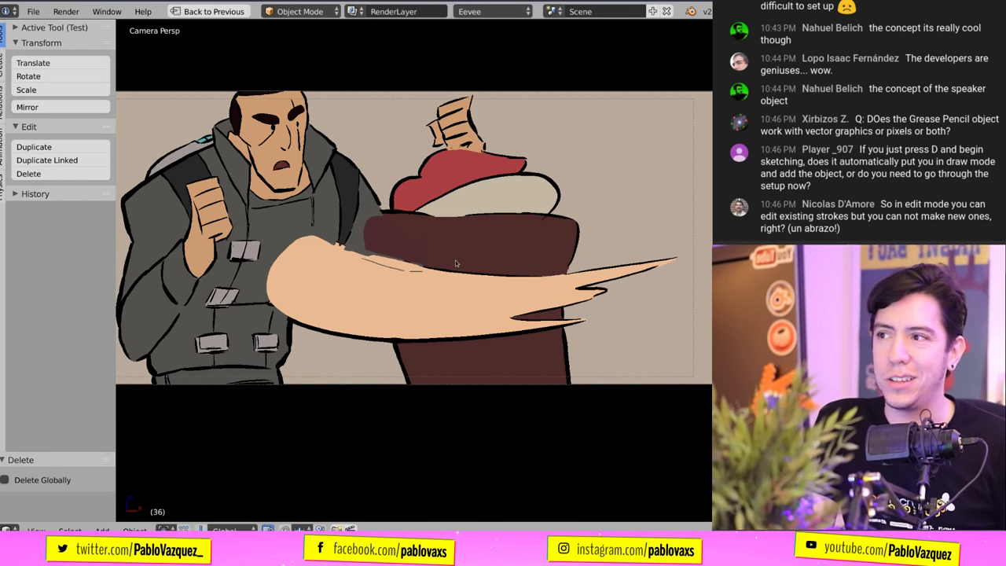
pyautogui.press('Right')
pyautogui.press('Right')
pyautogui.press('Right')
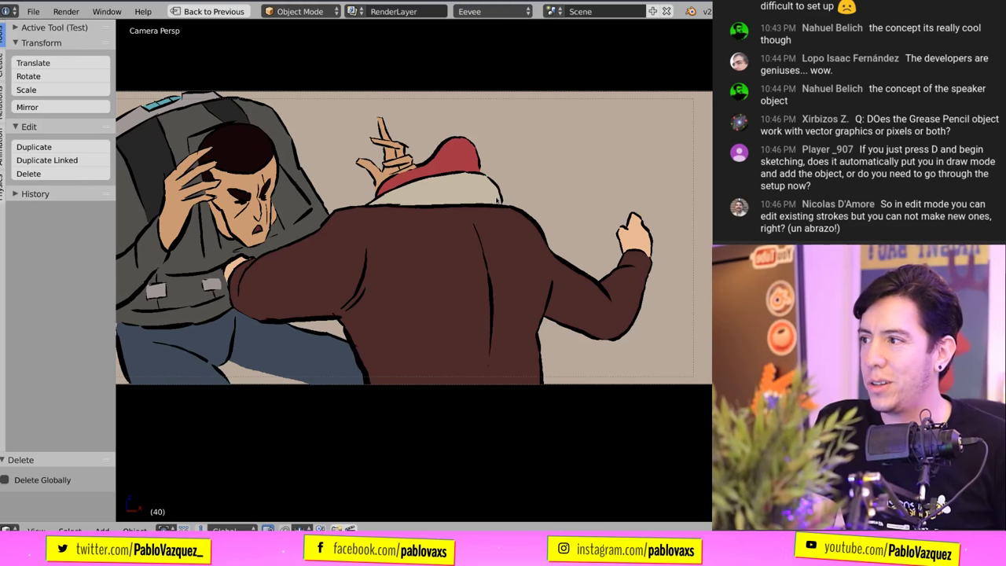
pyautogui.press('Left')
pyautogui.press('Left')
pyautogui.press('Left')
pyautogui.press('Left')
pyautogui.press('Left')
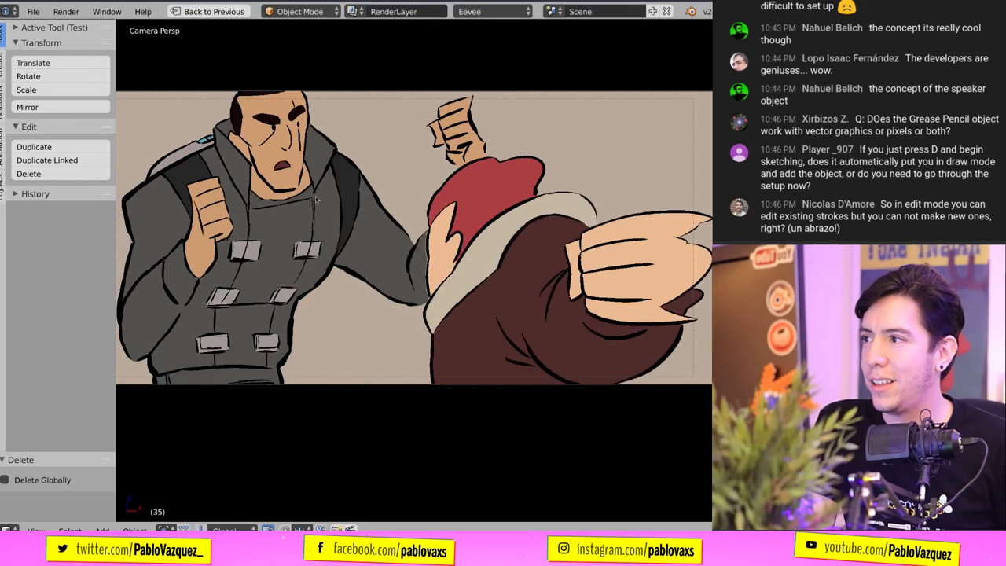
# - Select the GP Bane character and view it through the camera on frame 36
pyautogui.moveTo(354, 331); pyautogui.dragTo(322, 369, button='middle')
pyautogui.click(281, 420)
pyautogui.press('KP_0')
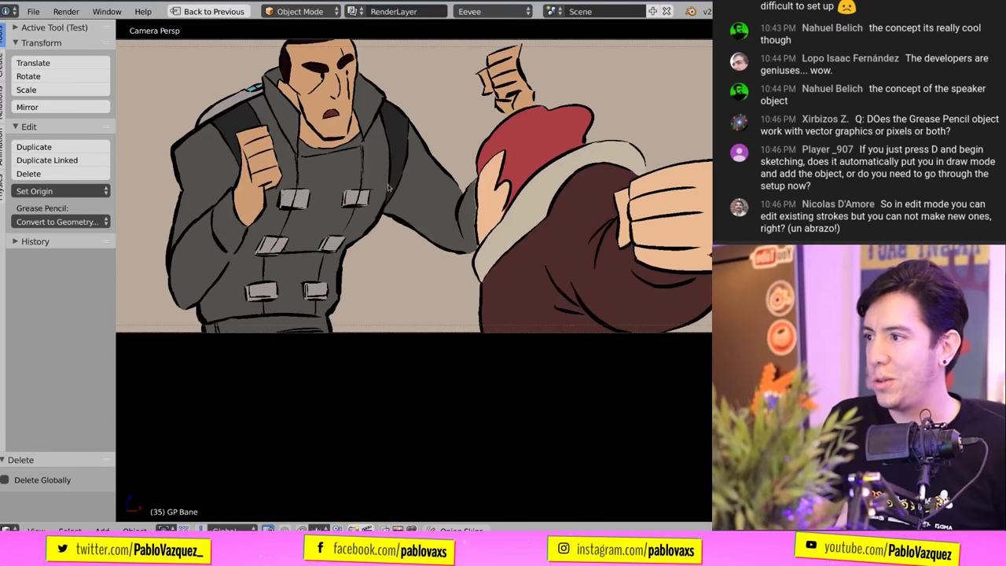
pyautogui.press('Right')
pyautogui.press('Right')
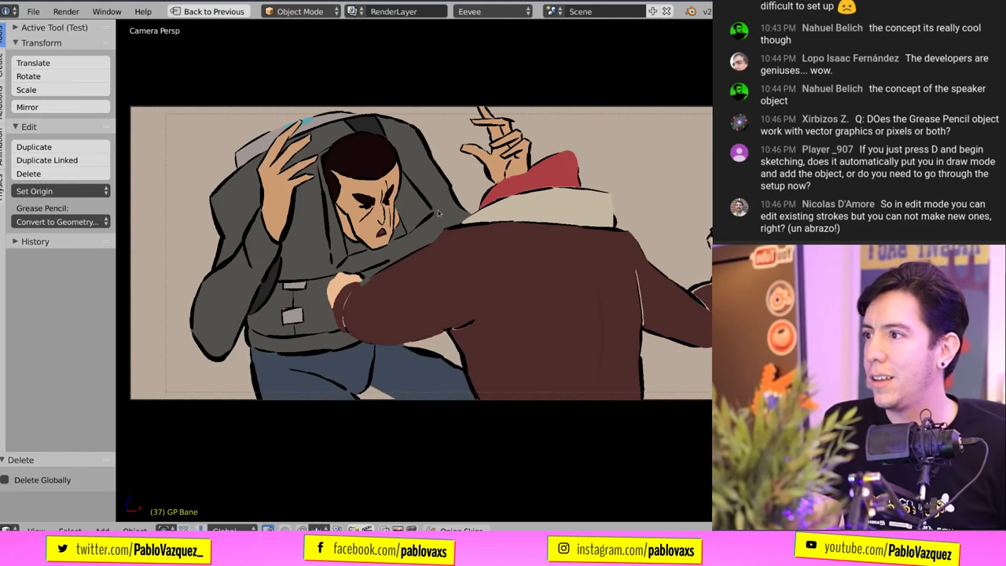
# - Switch to Sculpt Mode with the Push brush and push the man's face strokes into shape
pyautogui.click(301, 11)
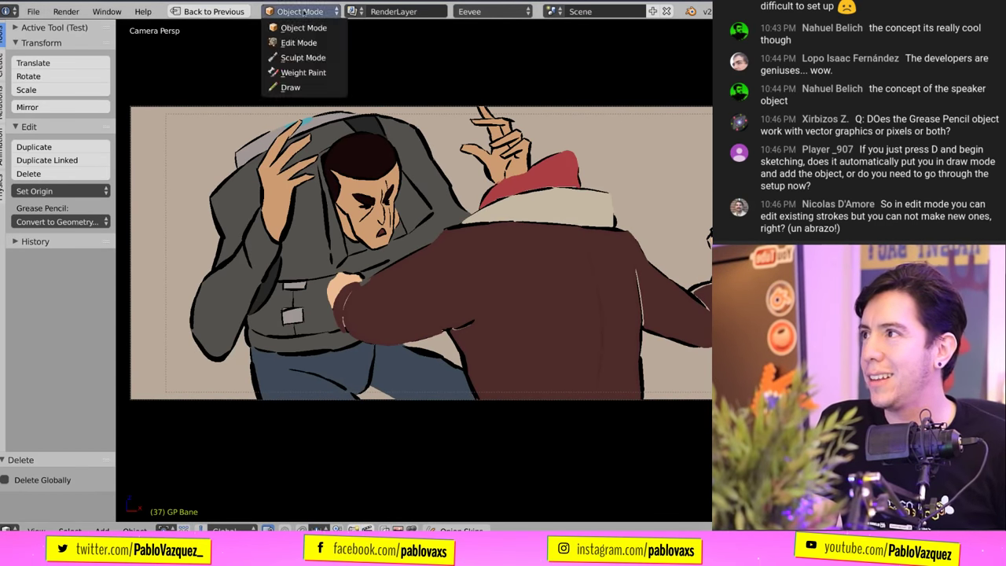
pyautogui.click(303, 57)
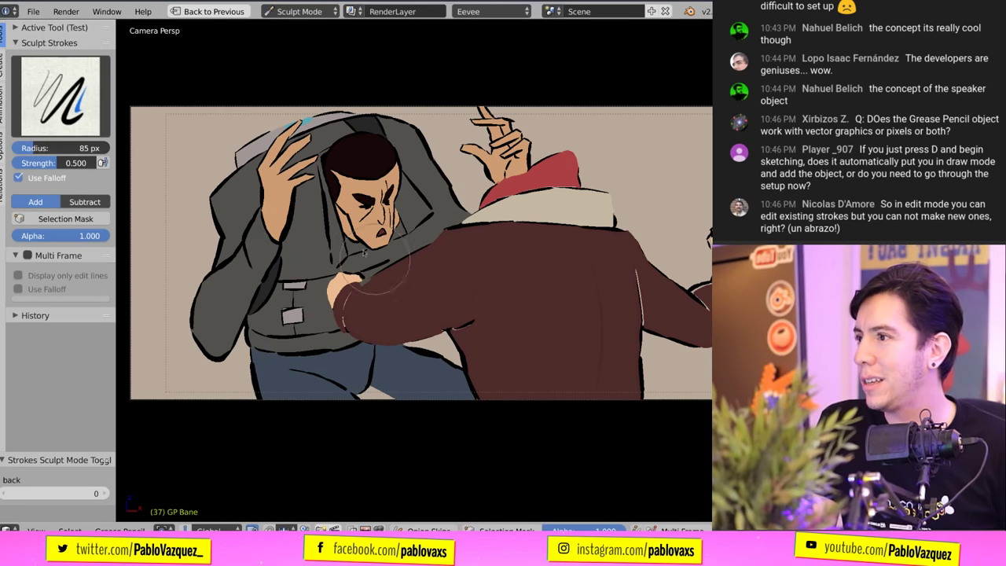
pyautogui.click(61, 96)
pyautogui.click(301, 179)
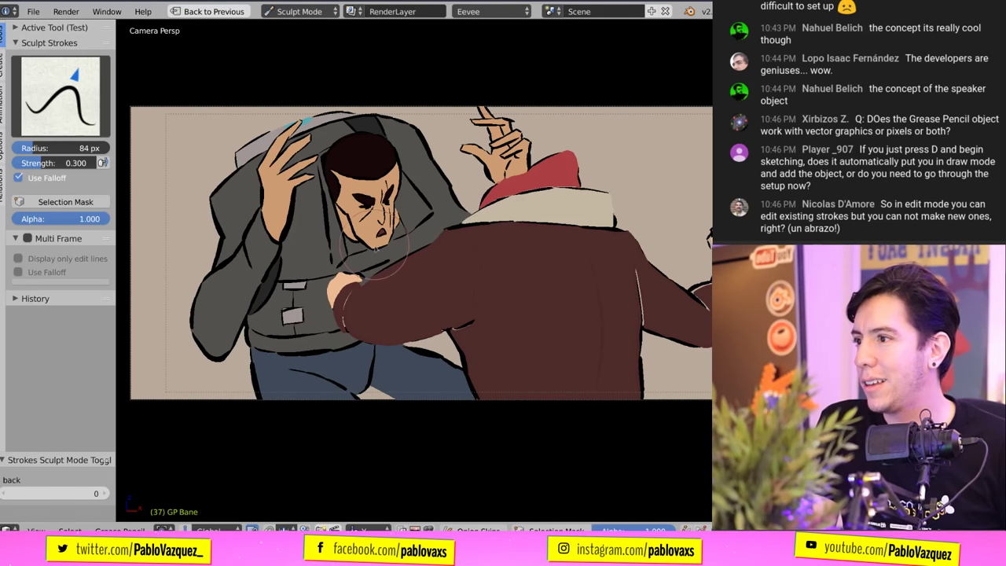
pyautogui.moveTo(374, 253)
pyautogui.mouseDown()
pyautogui.moveTo(387, 226)
pyautogui.moveTo(369, 236)
pyautogui.moveTo(397, 222)
pyautogui.mouseUp()
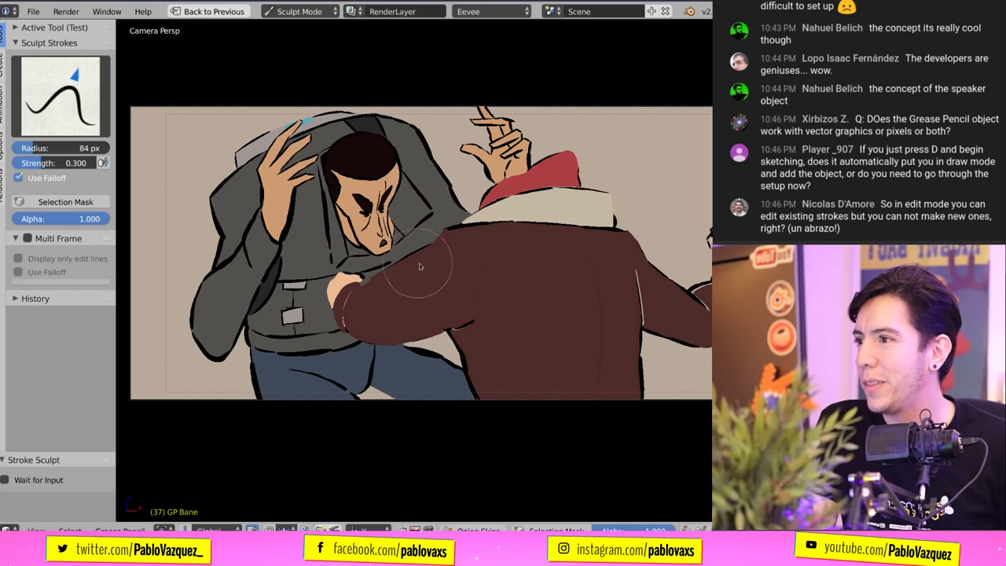
# - Reshape the face and hair lines on frame 36 after comparing with frame 37
pyautogui.press('Right')
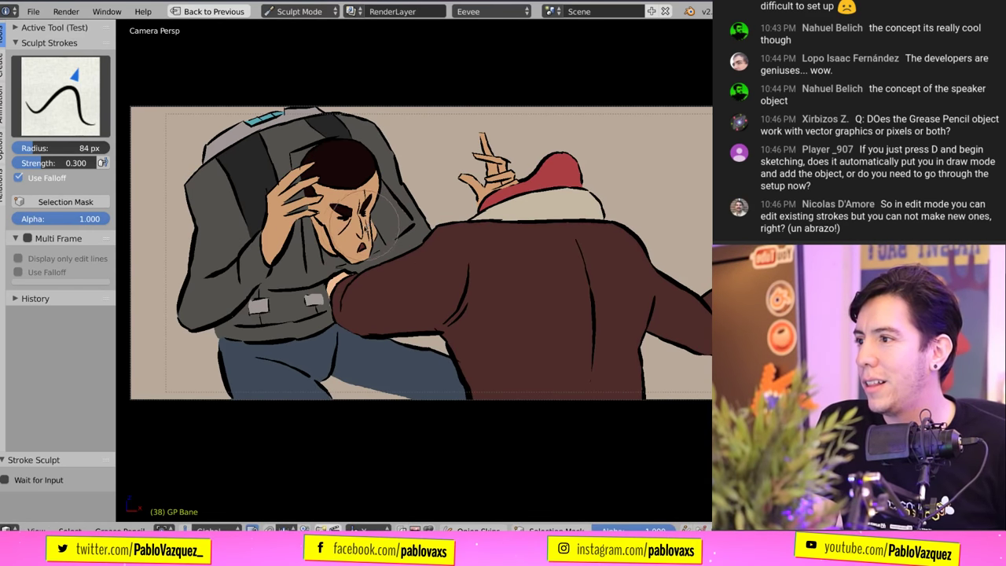
pyautogui.press('Left')
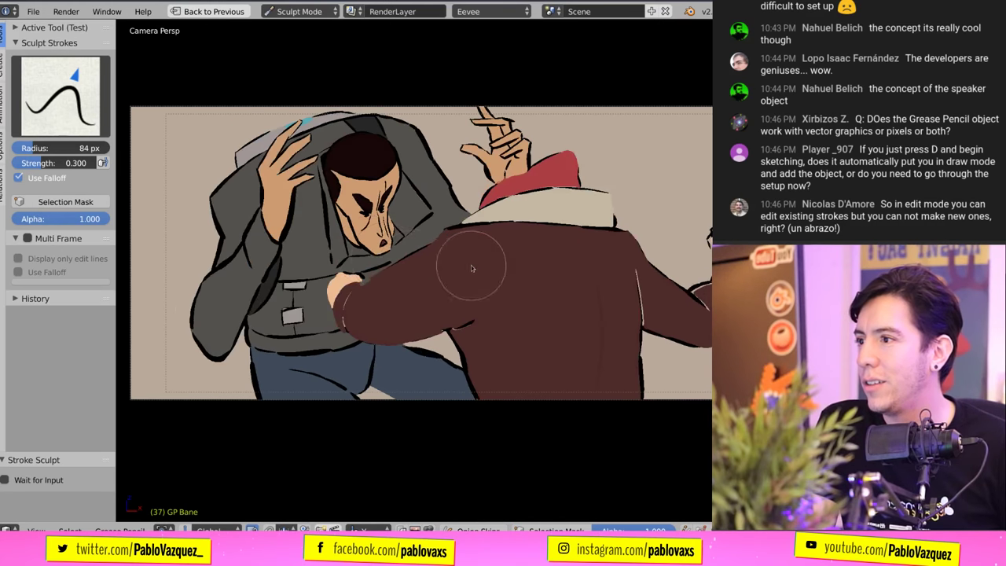
pyautogui.press('Left')
pyautogui.press('Right')
pyautogui.press('Left')
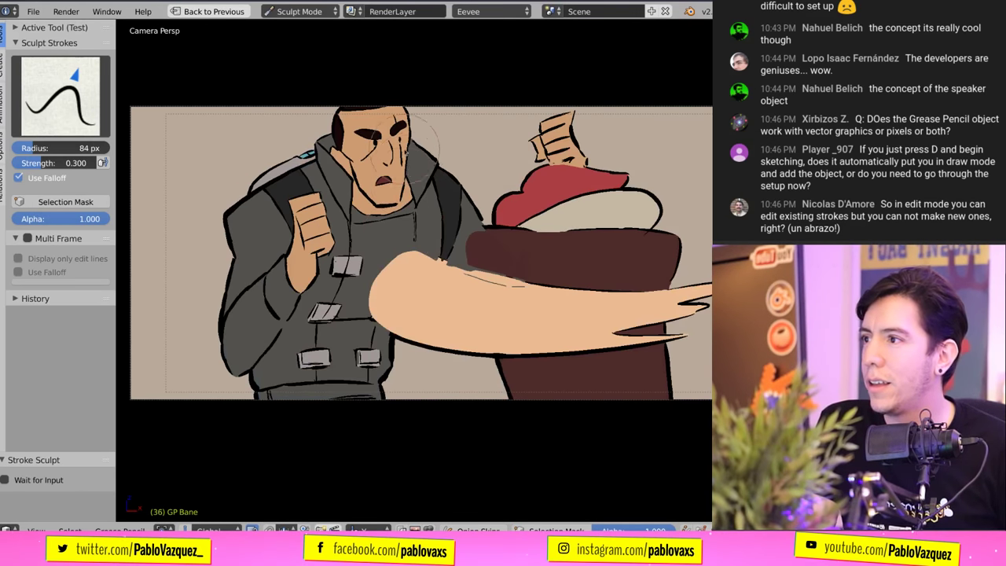
pyautogui.moveTo(397, 146); pyautogui.dragTo(408, 142)
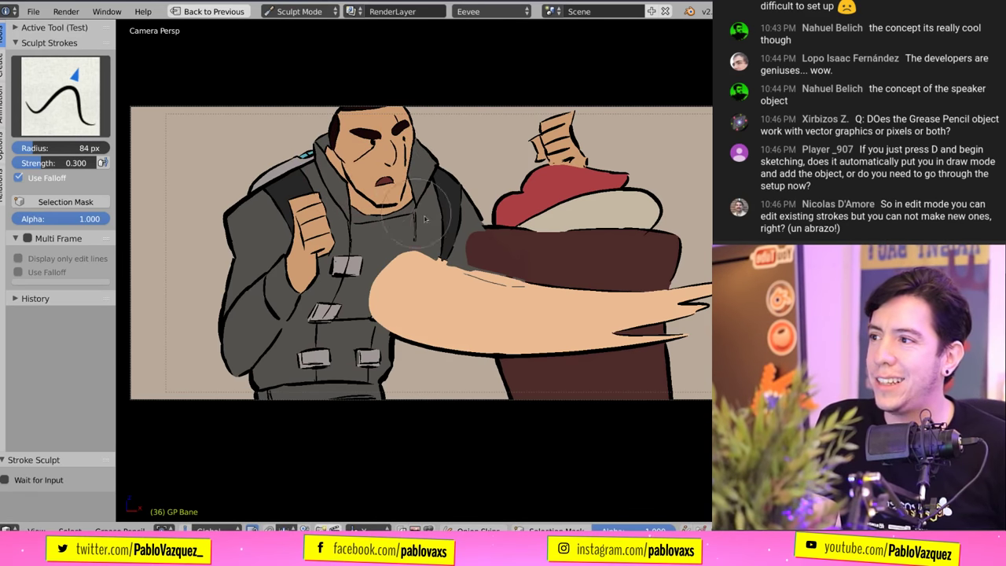
# - Step forward to frame 41 and reshape its face strokes
pyautogui.press('Right')
pyautogui.press('Right')
pyautogui.press('Left')
pyautogui.press('Left')
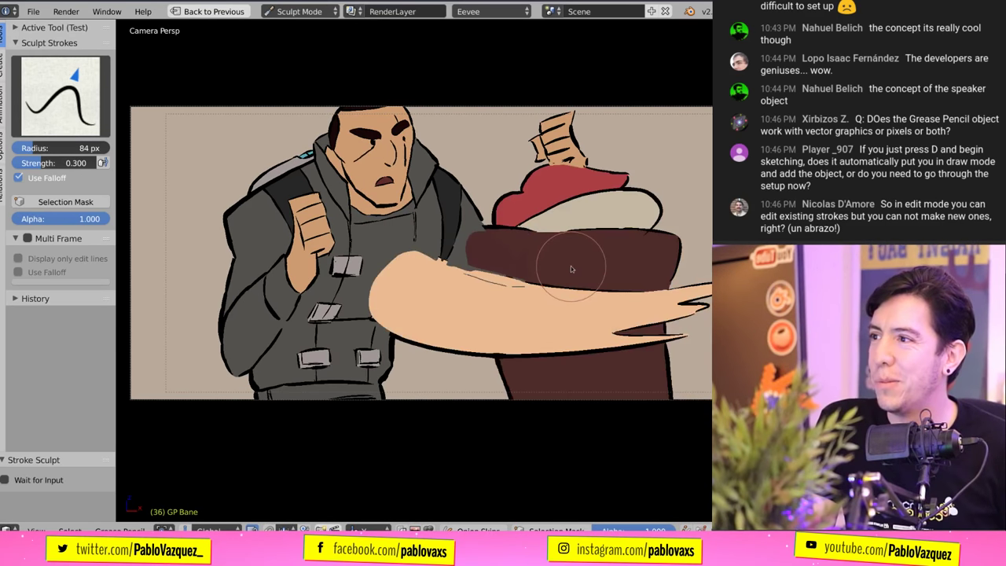
pyautogui.press('Right')
pyautogui.press('Left')
pyautogui.press('Right')
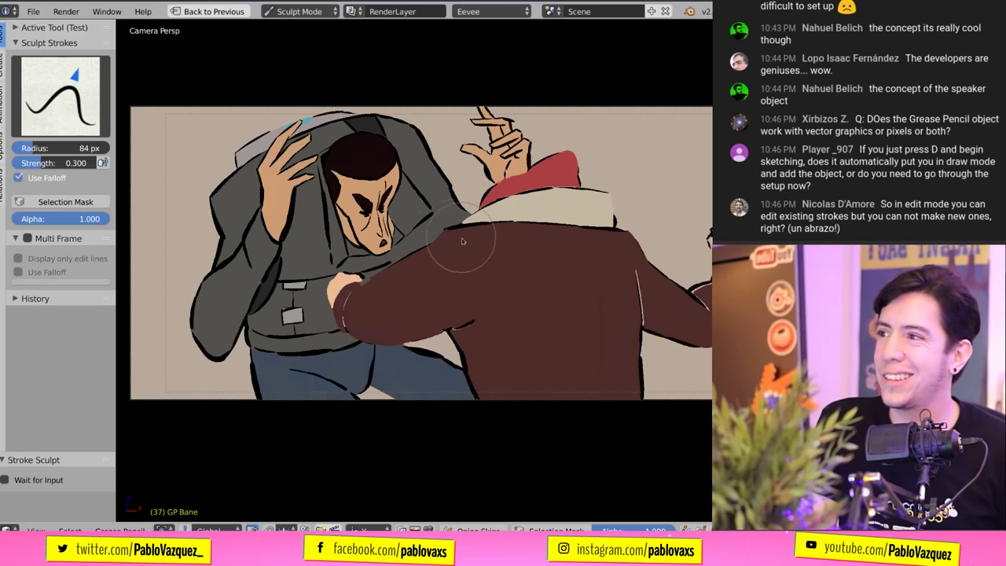
pyautogui.press('Right')
pyautogui.press('Right')
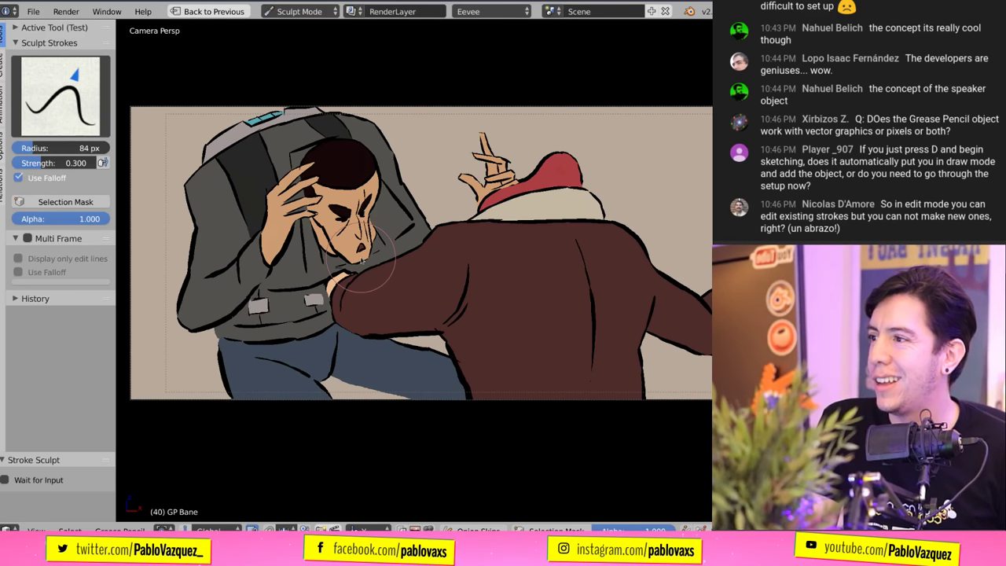
pyautogui.press('Right')
pyautogui.press('Left')
pyautogui.press('Right')
pyautogui.click(279, 255)
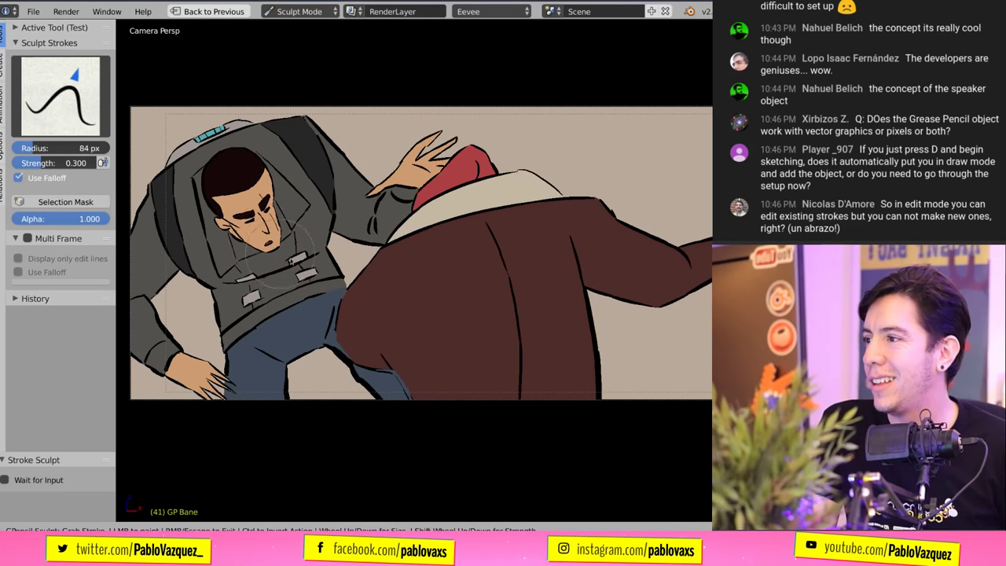
pyautogui.moveTo(279, 256); pyautogui.dragTo(387, 261)
# - Jump back to the first frame, return to Object Mode, and play the fight animation
pyautogui.press('Right')
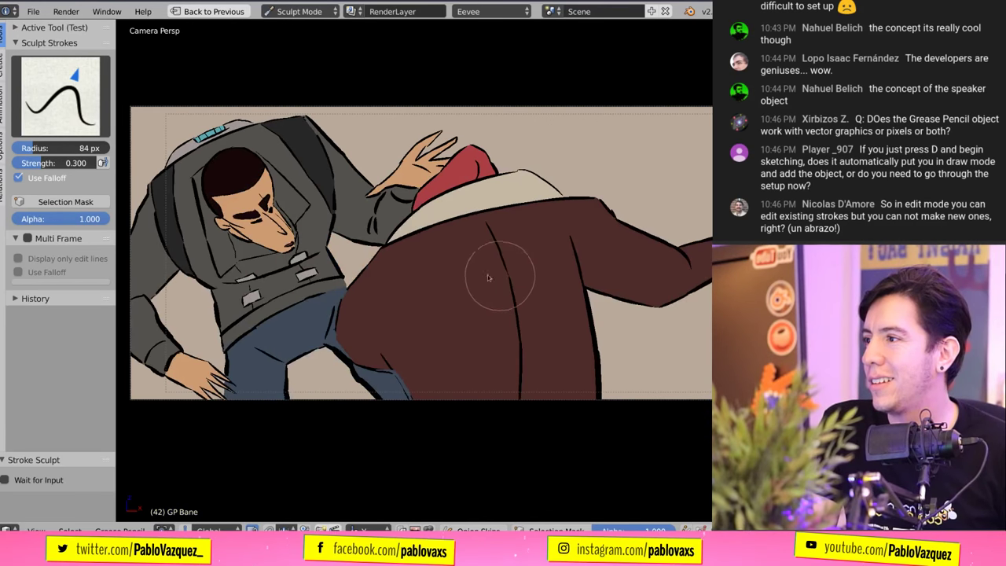
pyautogui.press('Right')
pyautogui.hotkey('shift', 'Left')
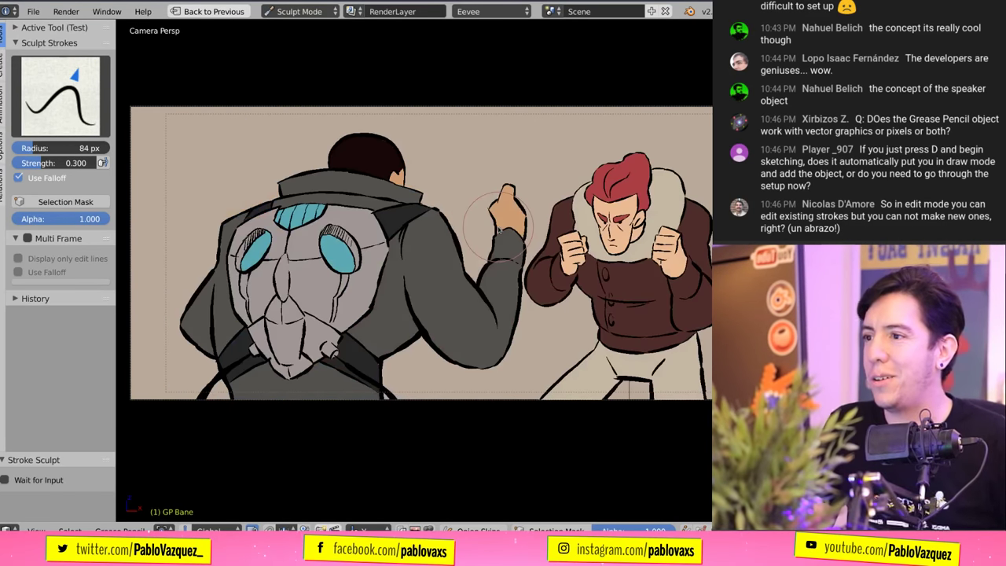
pyautogui.click(299, 11)
pyautogui.click(303, 28)
pyautogui.press('space')
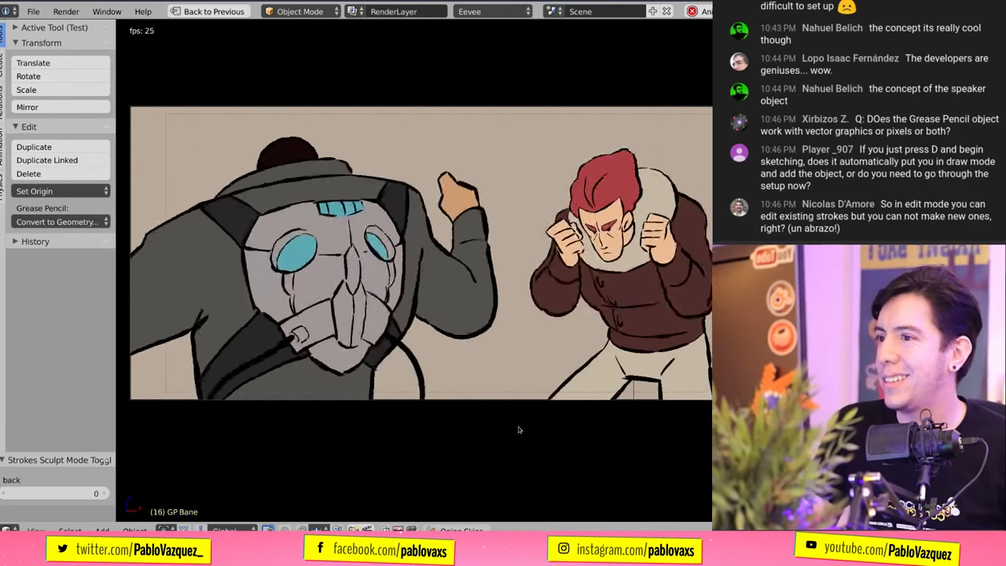
# - Hide the tool shelf, stop playback, and reload the default Camera, Cube and Lamp start-up scene
pyautogui.press('t')
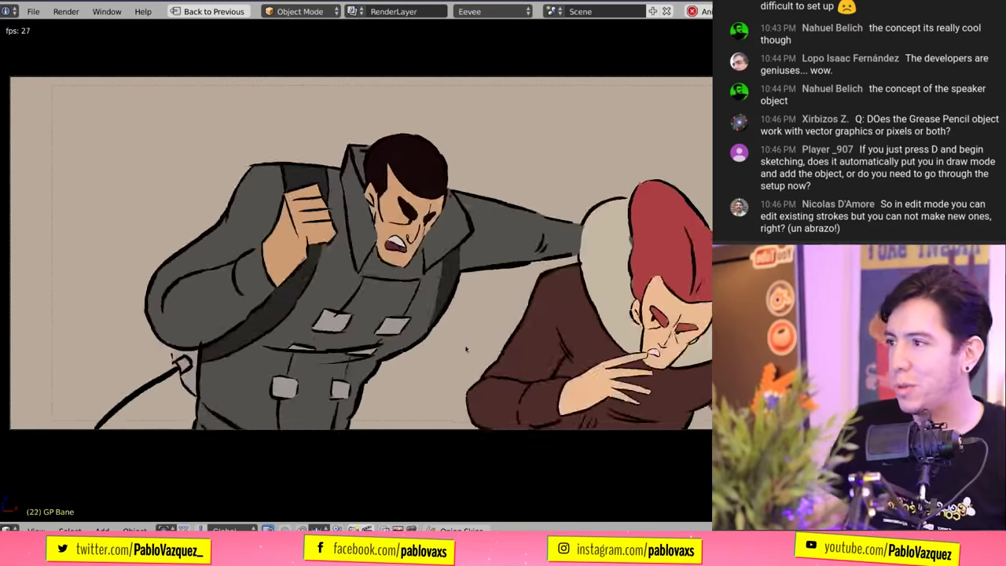
pyautogui.press('space')
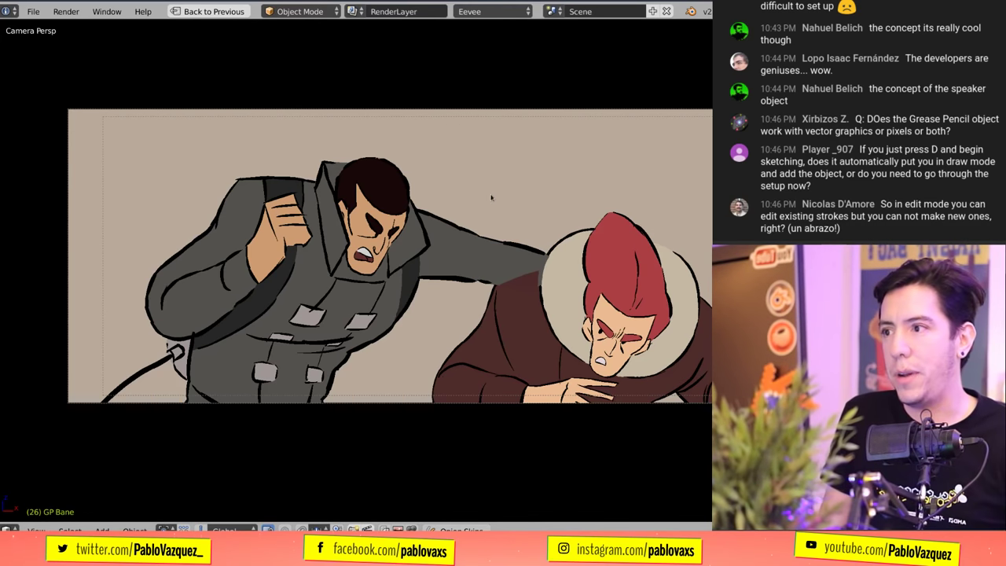
pyautogui.hotkey('ctrl', 'n')
pyautogui.click(452, 195)
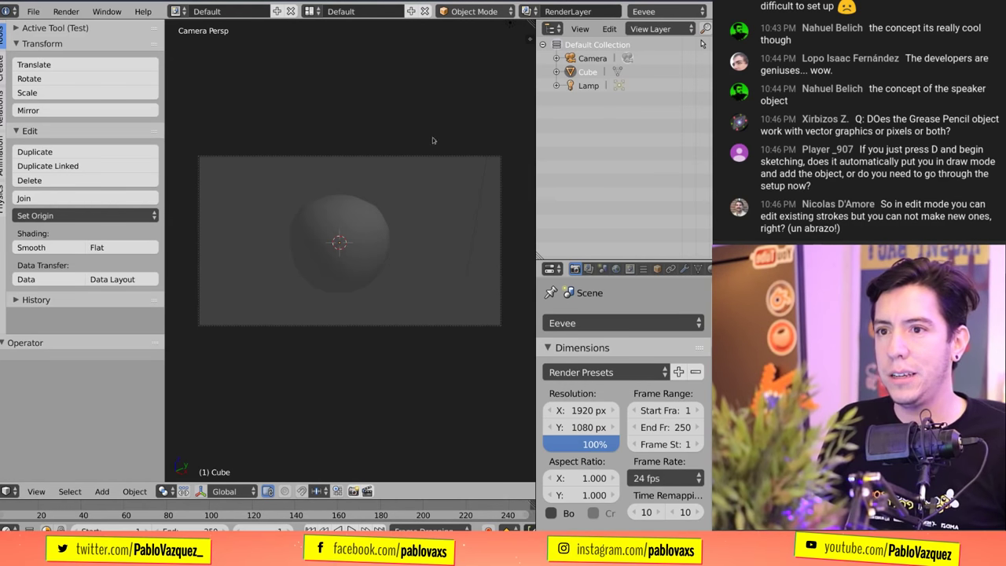
# - Restore Blender's factory settings from the File menu
pyautogui.click(33, 11)
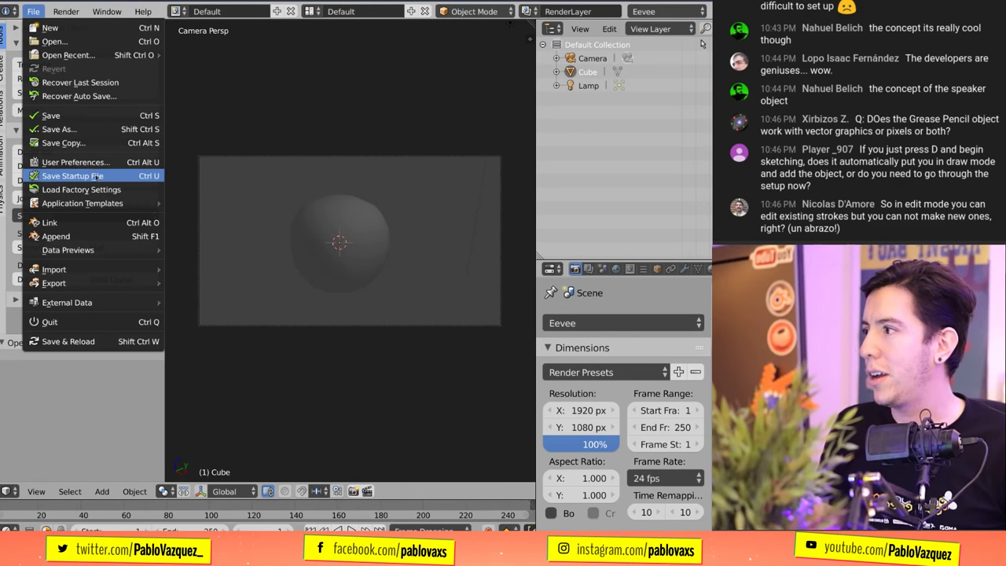
pyautogui.click(81, 190)
pyautogui.click(87, 193)
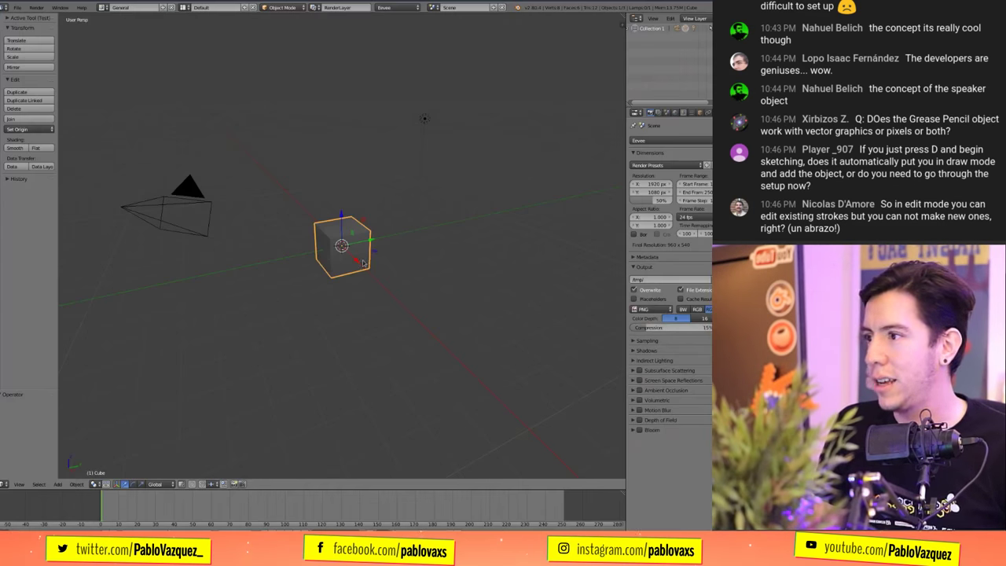
# - Add a new Grease Pencil object and draw a short black stroke above the cube
pyautogui.press('a')
pyautogui.hotkey('shift', 'a')
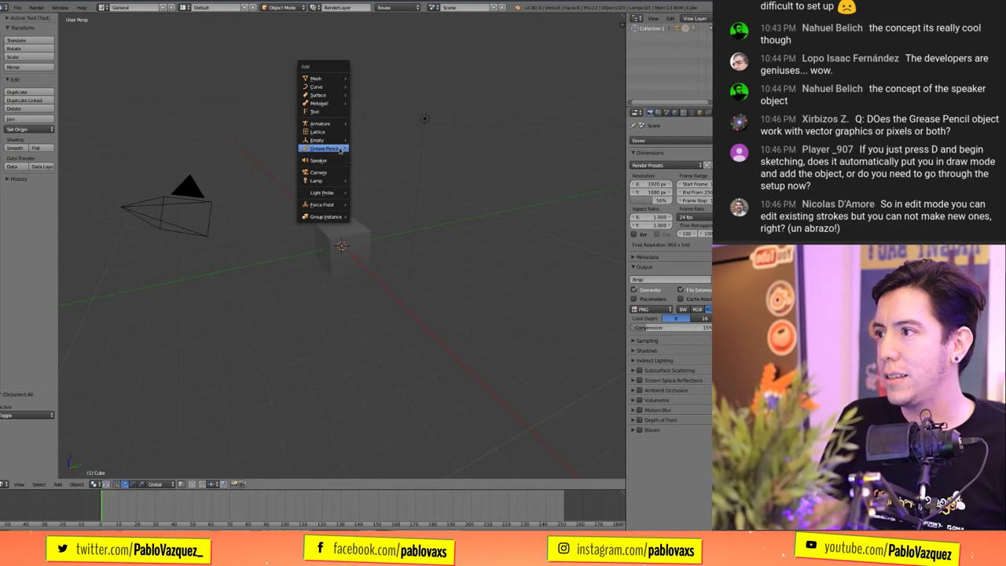
pyautogui.moveTo(341, 149)
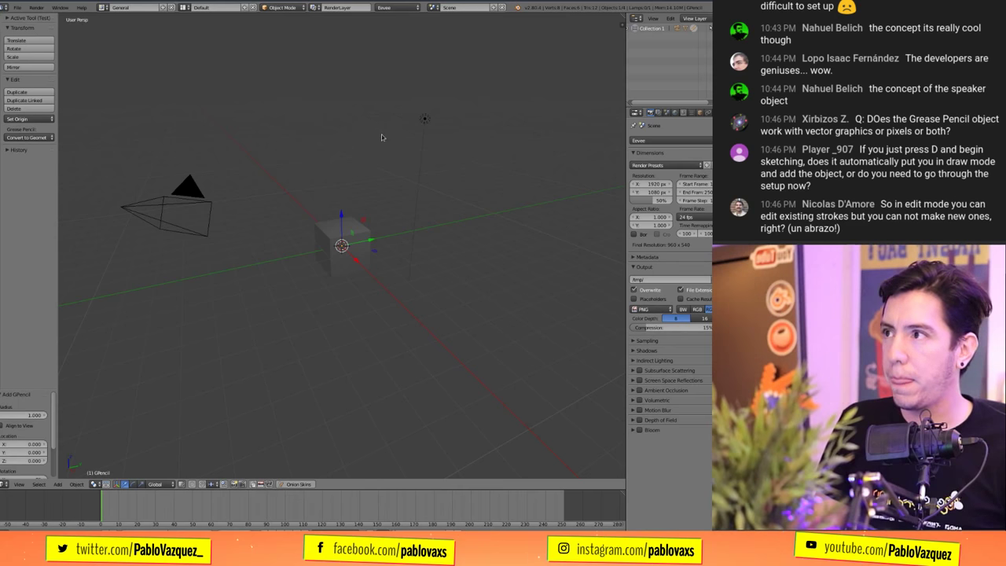
pyautogui.hotkey('ctrl', 'Tab')
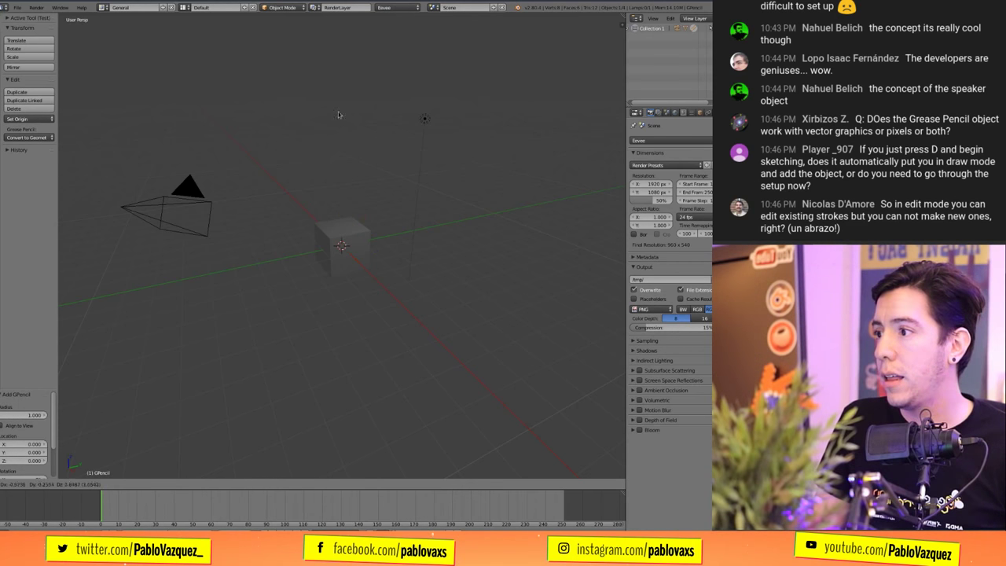
pyautogui.moveTo(313, 126)
pyautogui.mouseDown()
pyautogui.moveTo(318, 90)
pyautogui.moveTo(415, 165)
pyautogui.moveTo(437, 157)
pyautogui.moveTo(358, 214)
pyautogui.mouseUp()
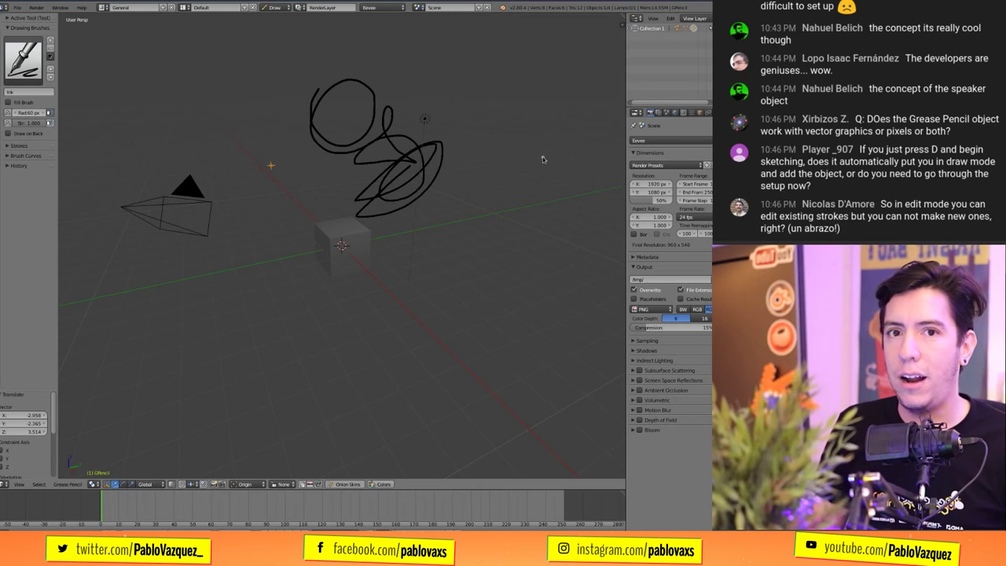
# - Draw a diagonal stroke and a loop with arc around the earlier GPencil scribbles
pyautogui.moveTo(476, 101); pyautogui.dragTo(511, 139)
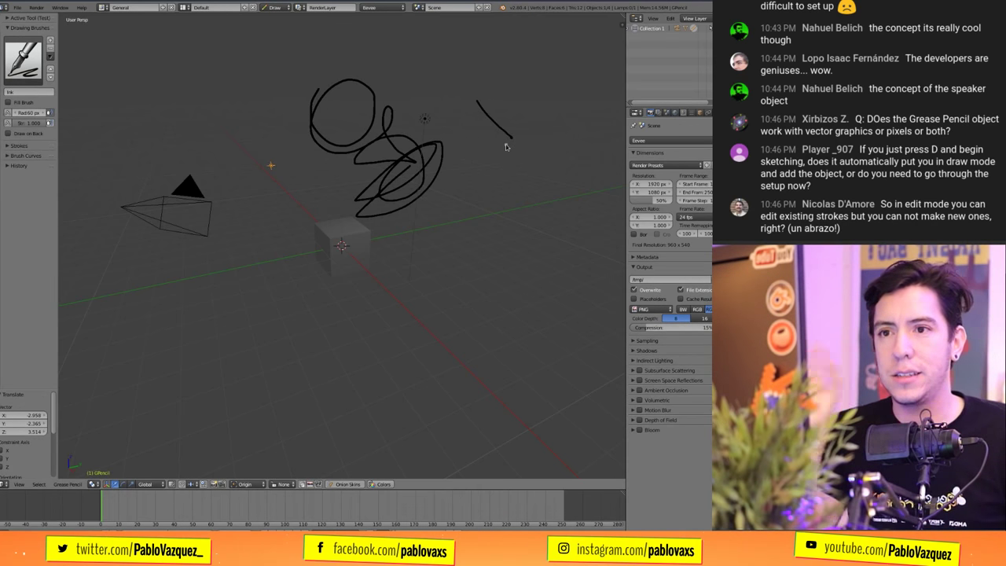
pyautogui.moveTo(448, 214)
pyautogui.mouseDown()
pyautogui.moveTo(283, 177)
pyautogui.moveTo(252, 96)
pyautogui.moveTo(279, 206)
pyautogui.moveTo(314, 250)
pyautogui.mouseUp()
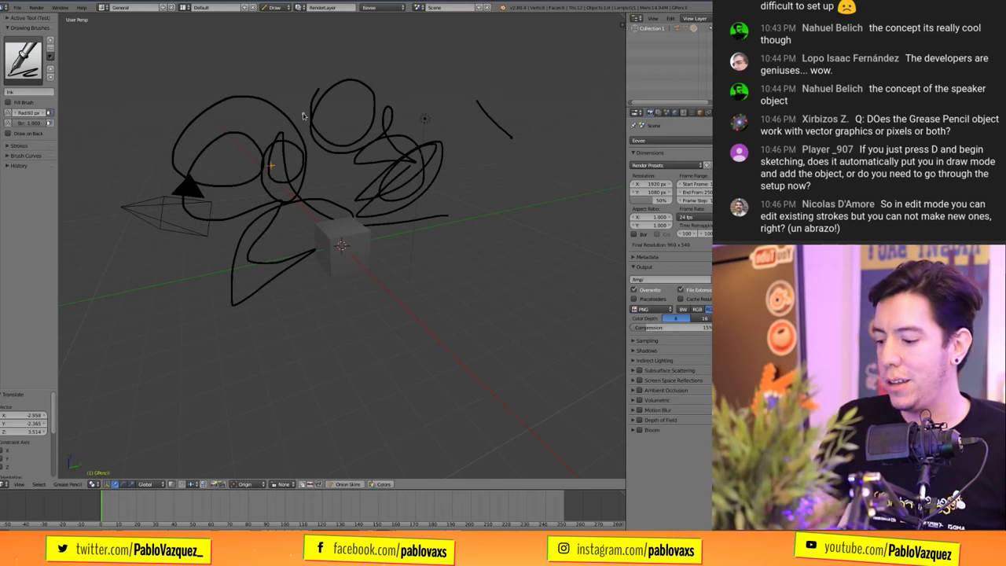
pyautogui.press('Tab')
pyautogui.press('Tab')
pyautogui.press('Tab')
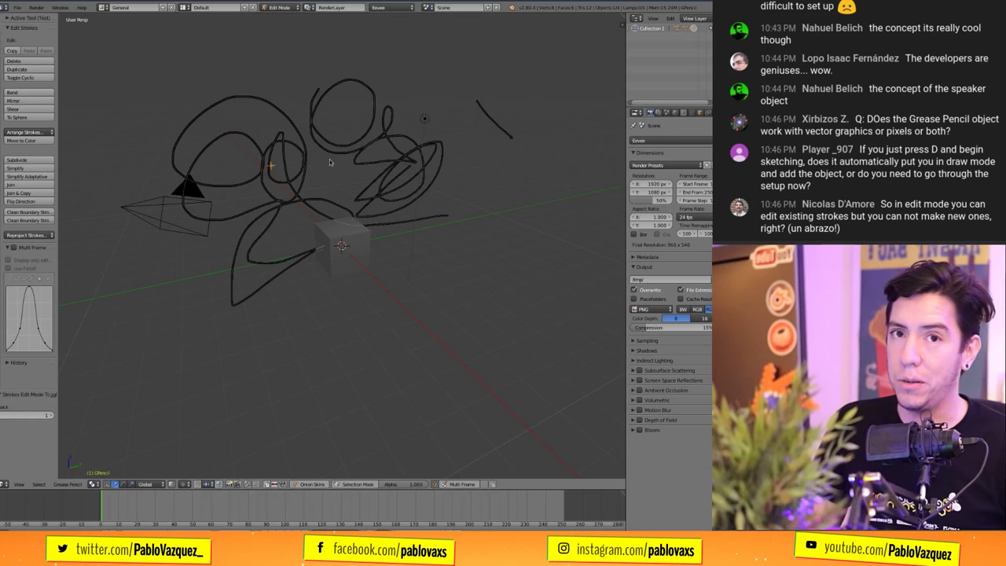
pyautogui.press('Tab')
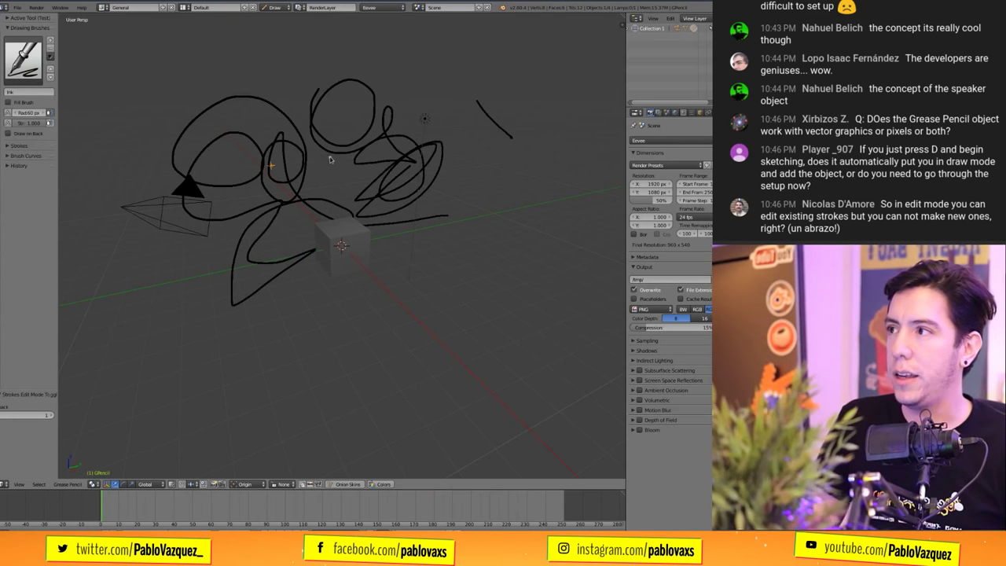
# - Return to Object Mode and reload the default start-up file, discarding the sketch
pyautogui.click(275, 7)
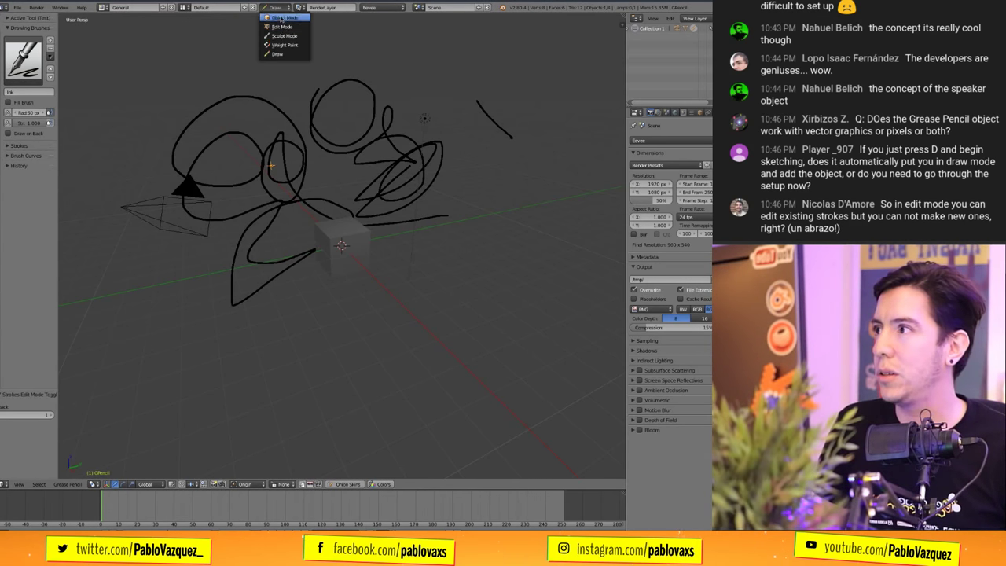
pyautogui.click(283, 17)
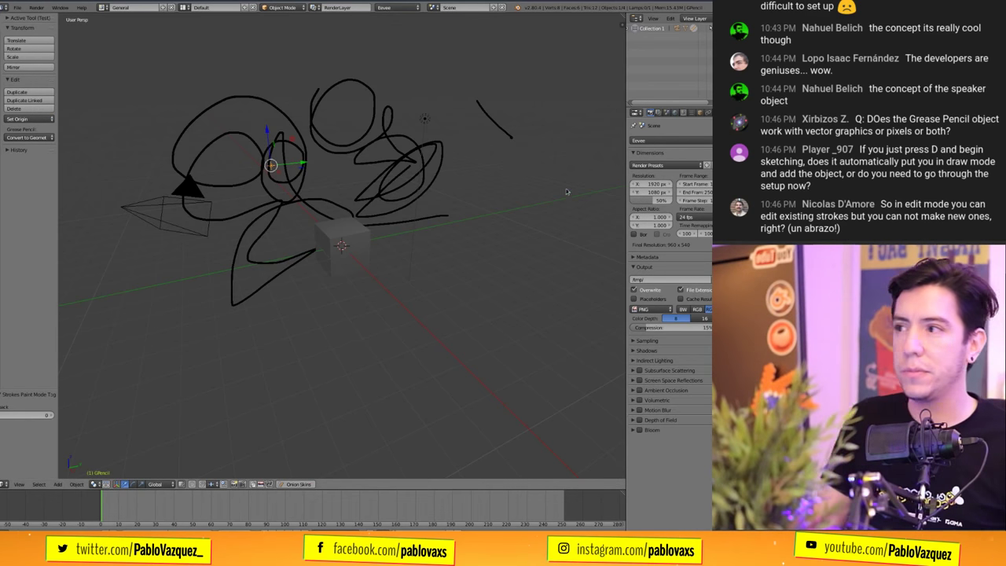
pyautogui.hotkey('ctrl', 'n')
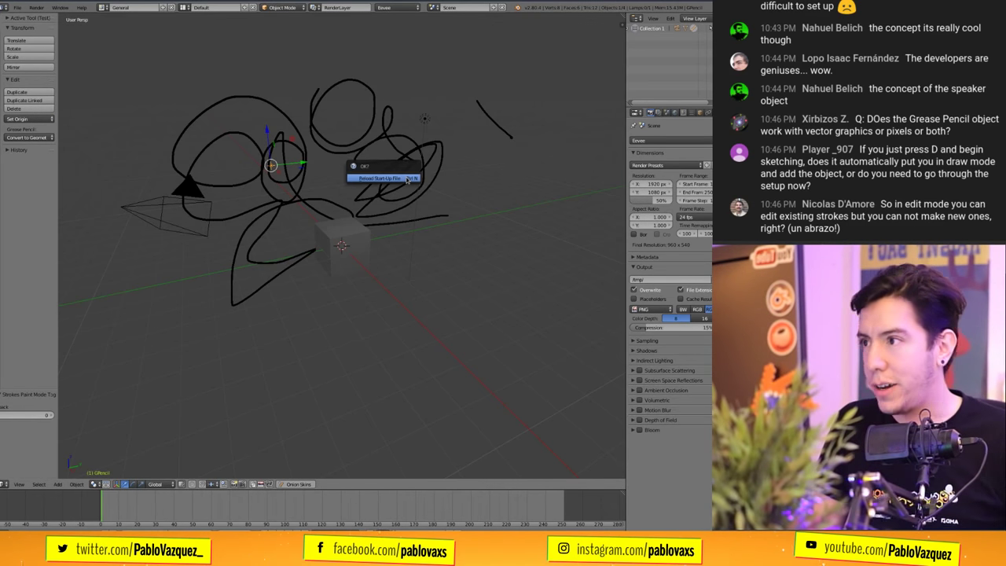
pyautogui.click(406, 179)
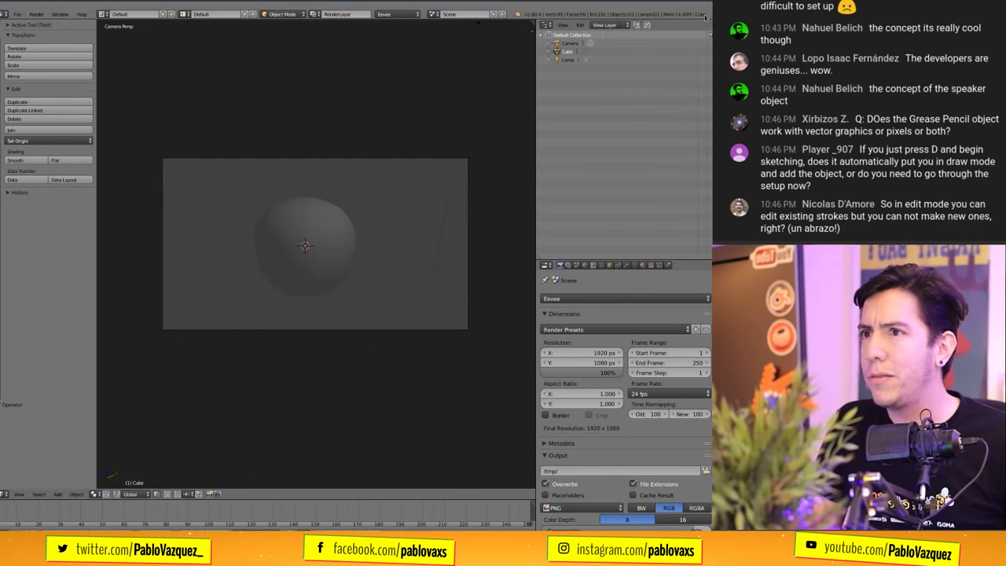
# - Rerun the last Blender launch command from the terminal to start a fresh session
pyautogui.hotkey('alt', 'Tab')
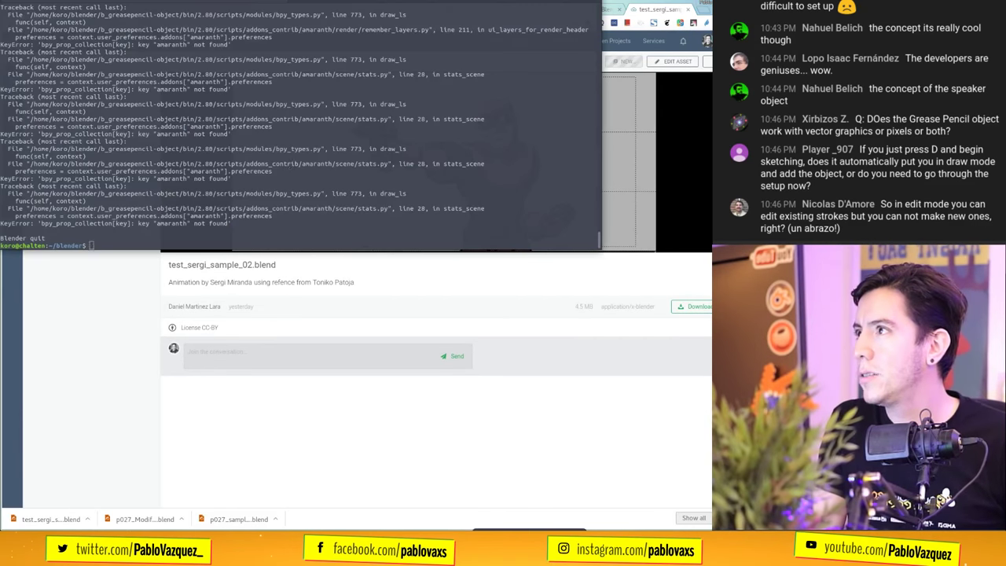
pyautogui.hotkey('alt', 'Tab')
pyautogui.press('Up')
pyautogui.press('Return')
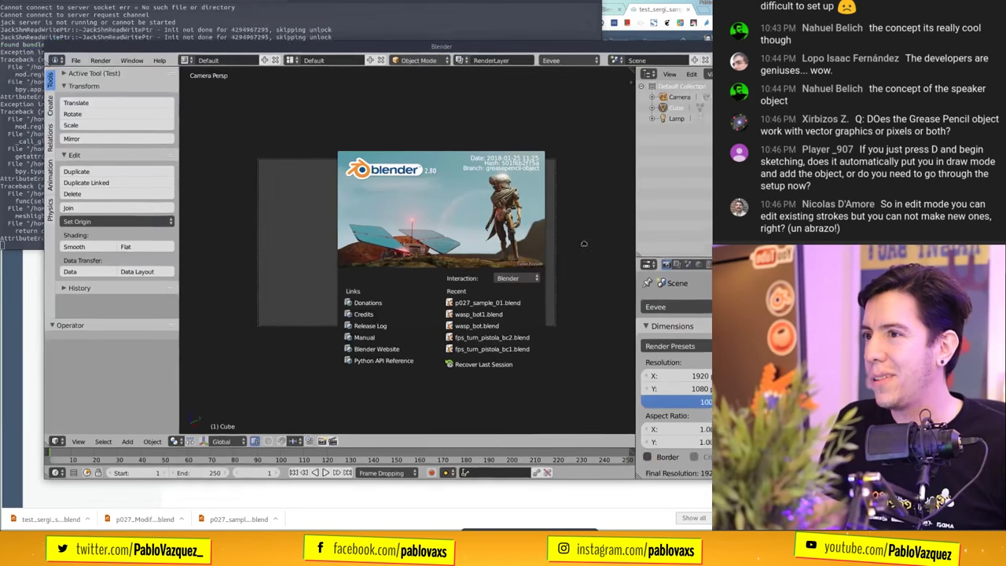
pyautogui.hotkey('alt', 'Tab')
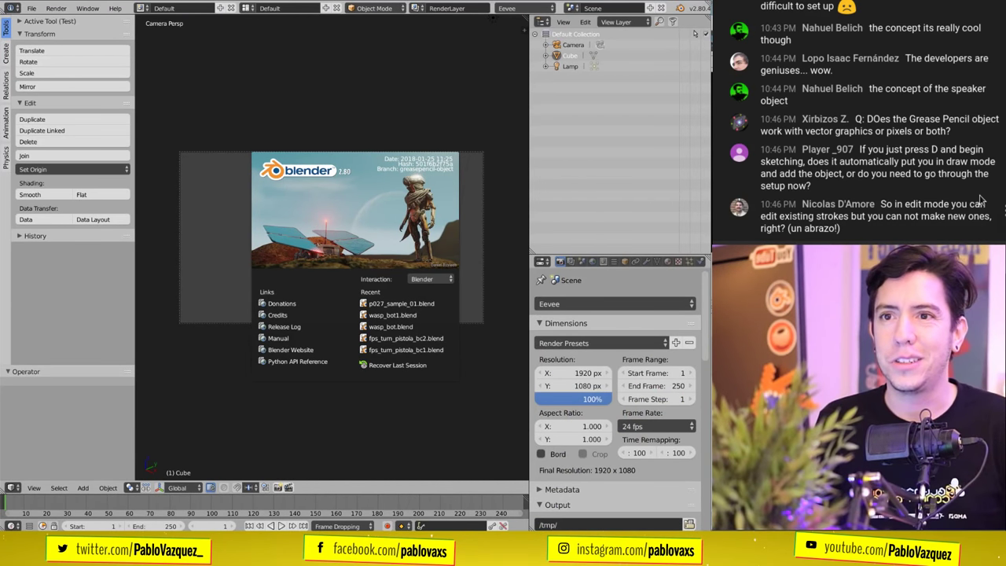
# - Open p027_sample_01.blend from the splash Recent list and widen the properties area
pyautogui.click(405, 302)
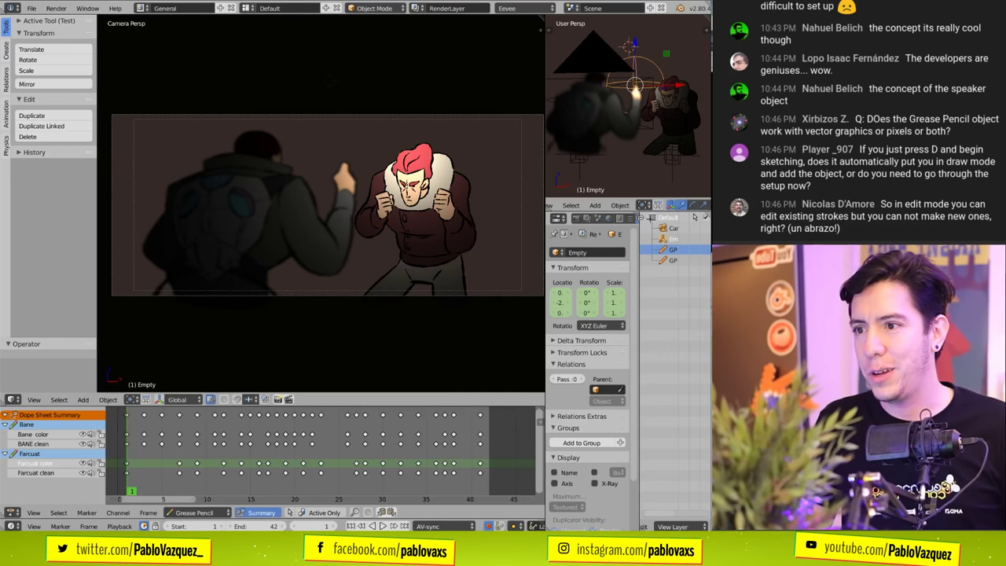
pyautogui.moveTo(637, 216); pyautogui.dragTo(633, 252)
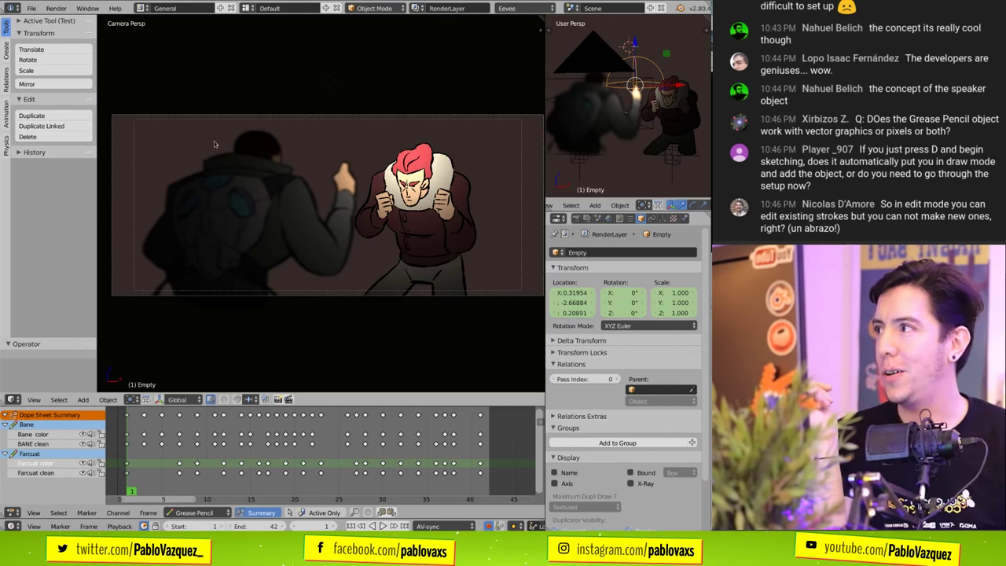
pyautogui.click(521, 8)
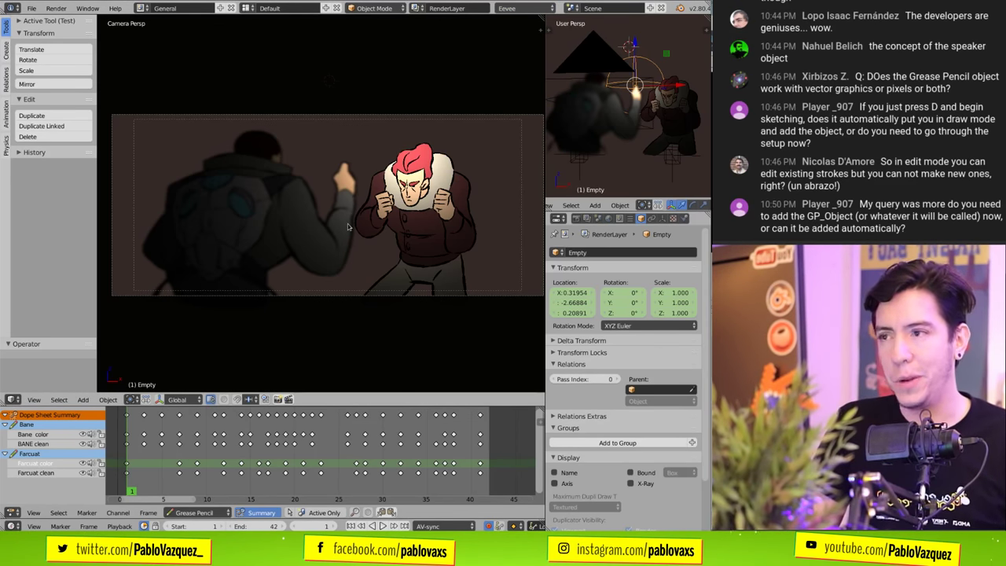
pyautogui.press('t')
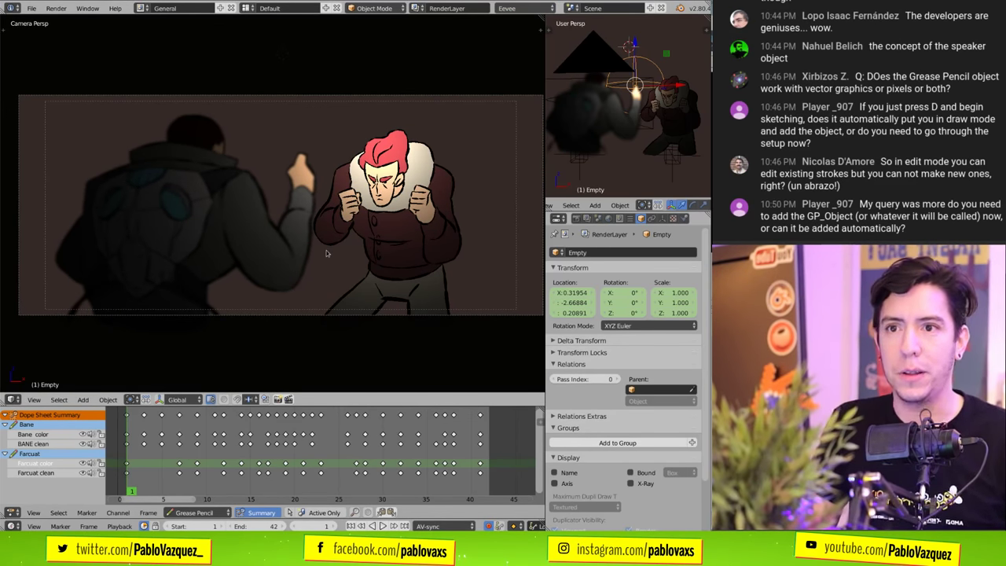
pyautogui.scroll(4, 328, 250)
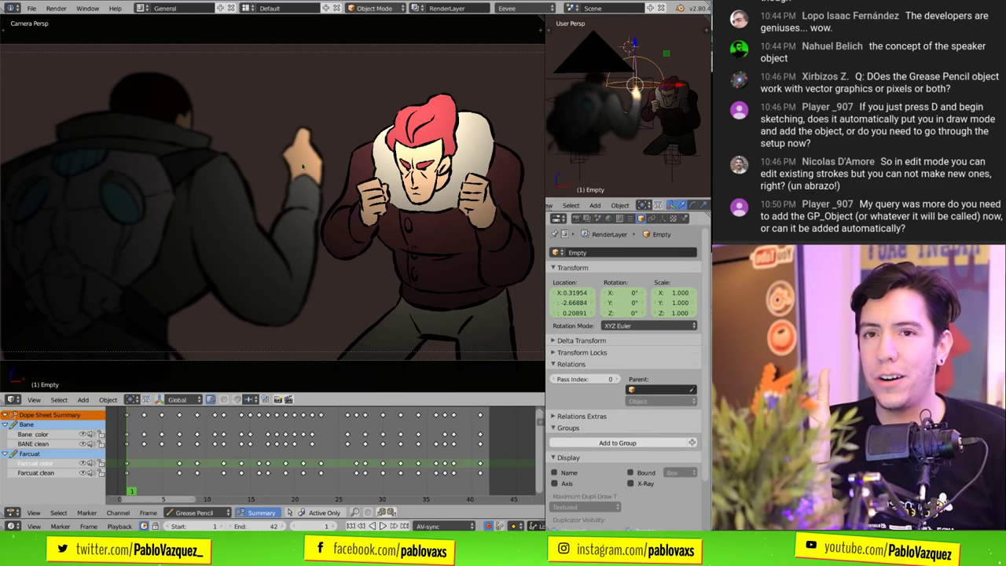
pyautogui.scroll(8, 303, 166)
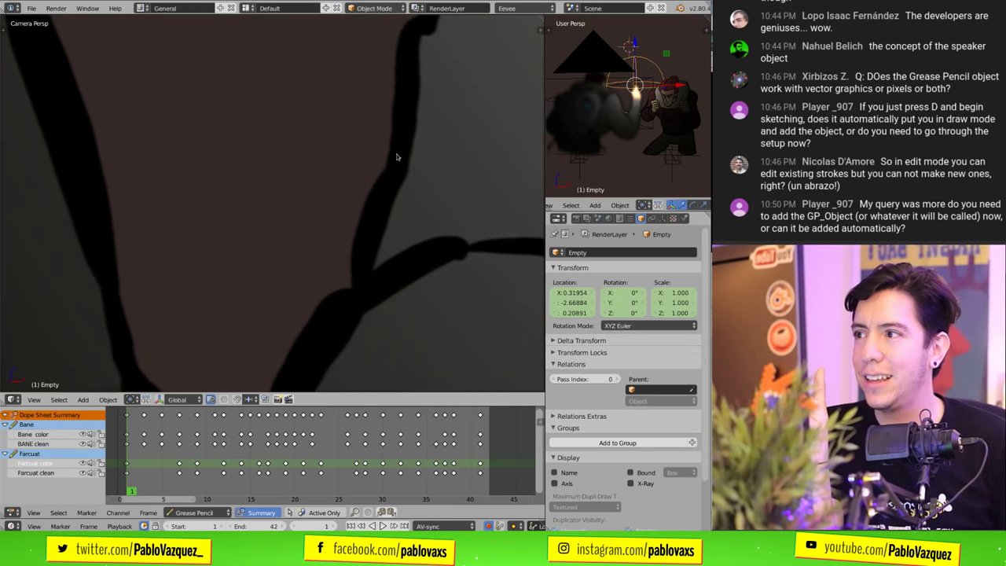
pyautogui.scroll(-8, 397, 158)
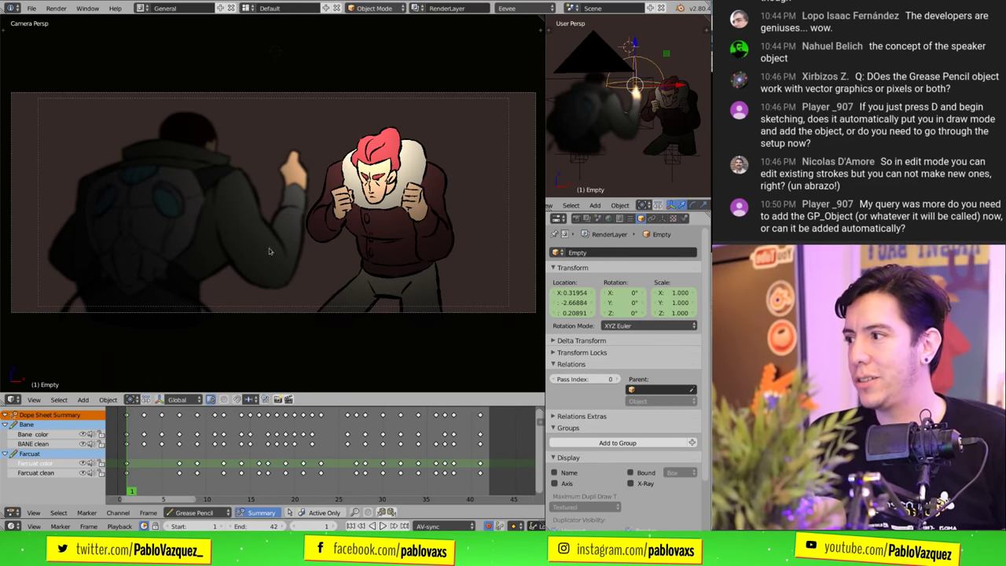
# - Select the background character GP Bane from behind, then return to the camera view
pyautogui.moveTo(271, 252); pyautogui.dragTo(236, 309, button='middle')
pyautogui.moveTo(250, 264); pyautogui.dragTo(195, 295, button='middle')
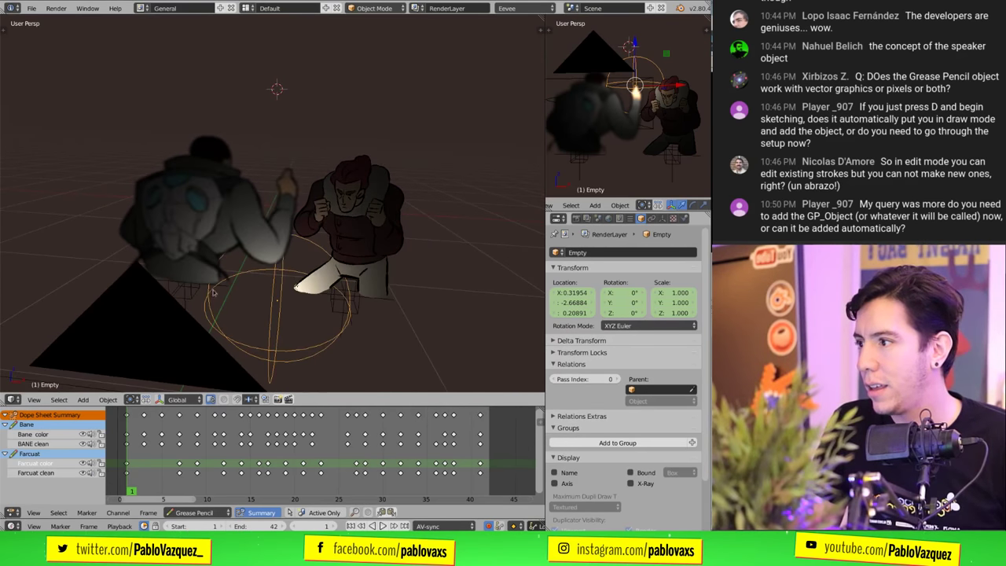
pyautogui.rightClick(193, 295)
pyautogui.press('KP_0')
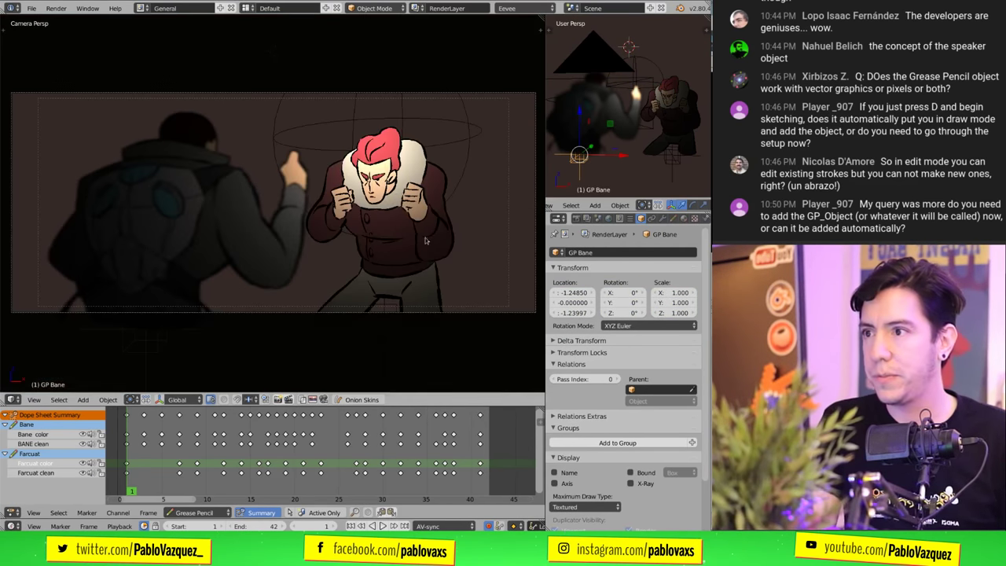
# - Show GP Bane's modifiers in an enlarged, widened properties area
pyautogui.click(663, 219)
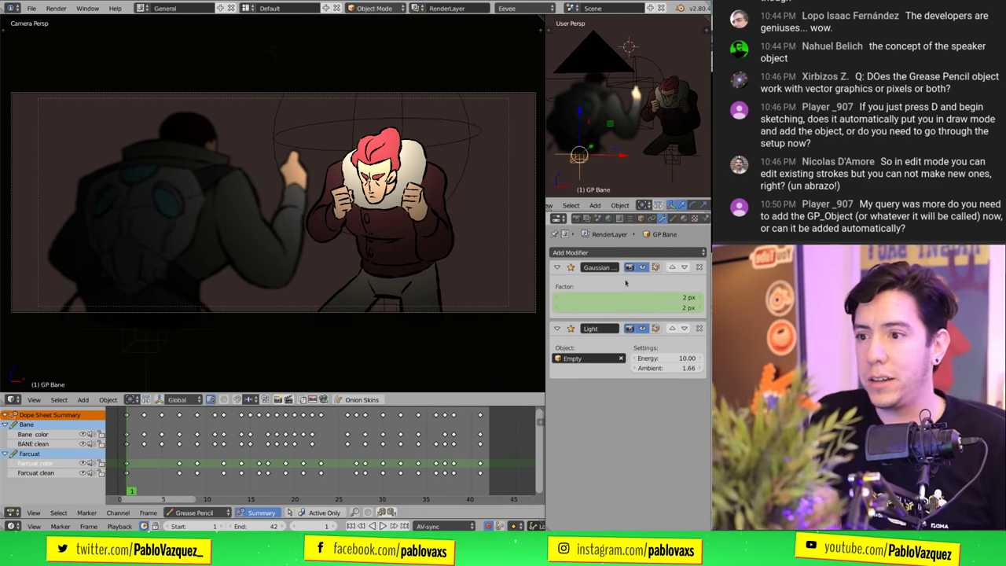
pyautogui.keyDown('ctrl'); pyautogui.moveTo(611, 234); pyautogui.dragTo(542, 294, button='middle'); pyautogui.keyUp('ctrl')
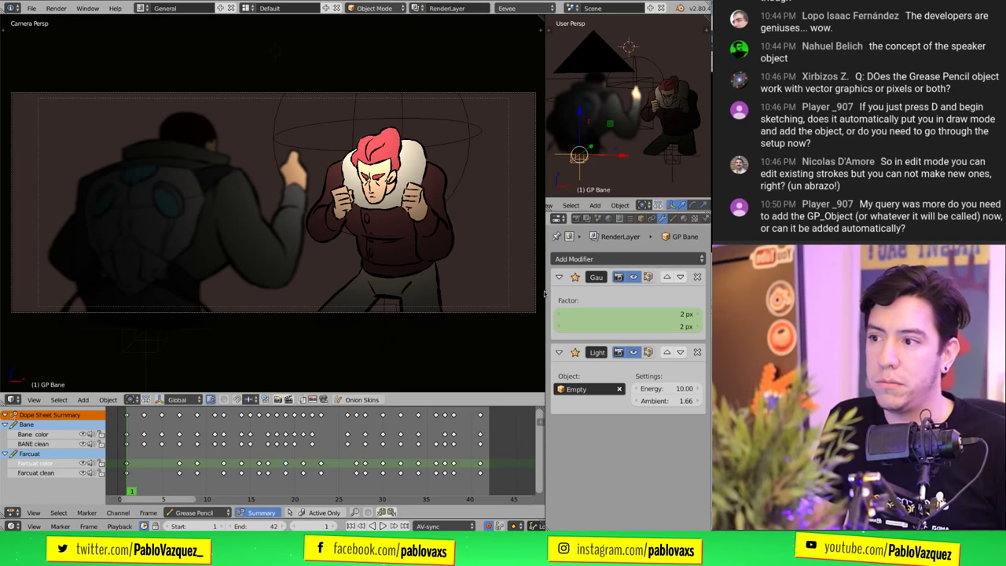
pyautogui.moveTo(544, 293); pyautogui.dragTo(483, 292)
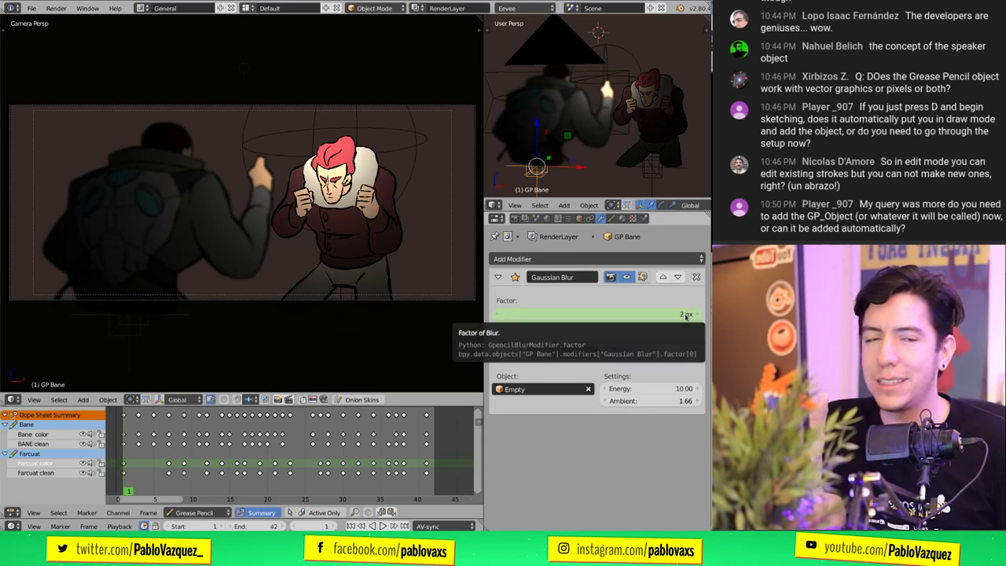
# - Adjust the first Gaussian Blur factor, dropping it to 0 px and settling at 3 px
pyautogui.moveTo(686, 316)
pyautogui.mouseDown()
pyautogui.moveTo(702, 317)
pyautogui.moveTo(695, 329)
pyautogui.mouseUp()
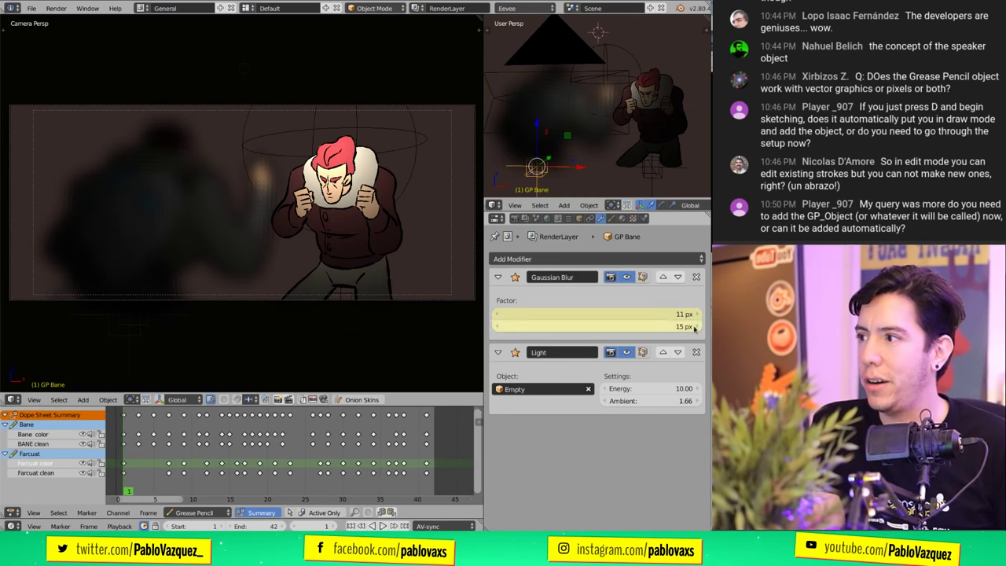
pyautogui.click(498, 314)
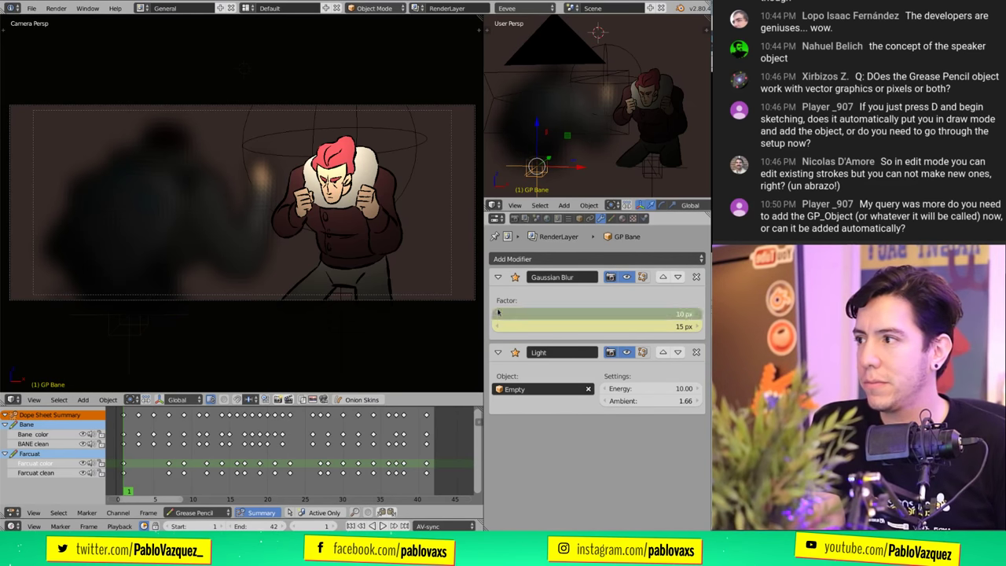
pyautogui.click(498, 314)
pyautogui.click(499, 313)
pyautogui.click(498, 315)
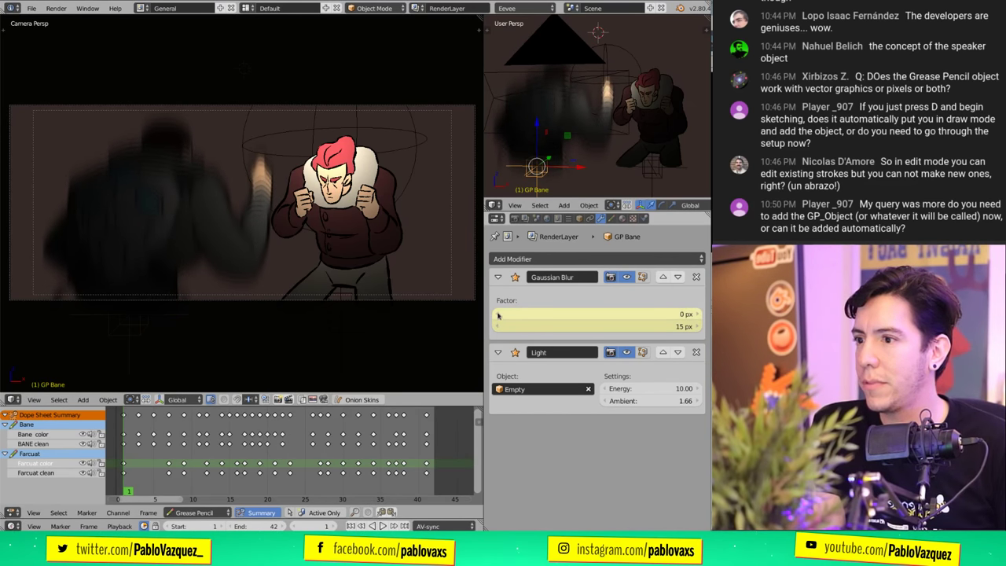
pyautogui.click(699, 314)
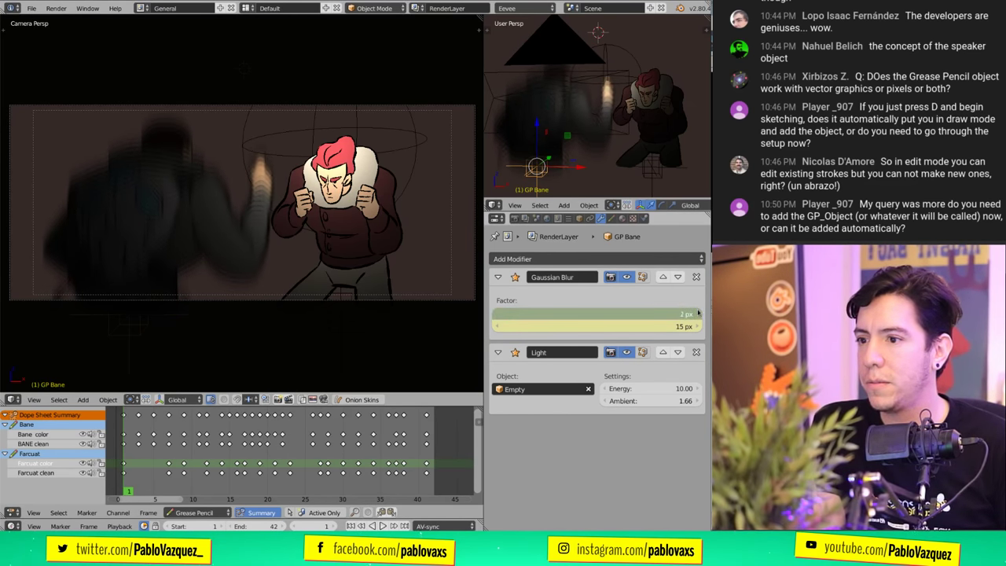
pyautogui.click(699, 314)
pyautogui.click(699, 314)
# - Go back to frame 0 and play the animation to preview the stronger blur
pyautogui.press('Left')
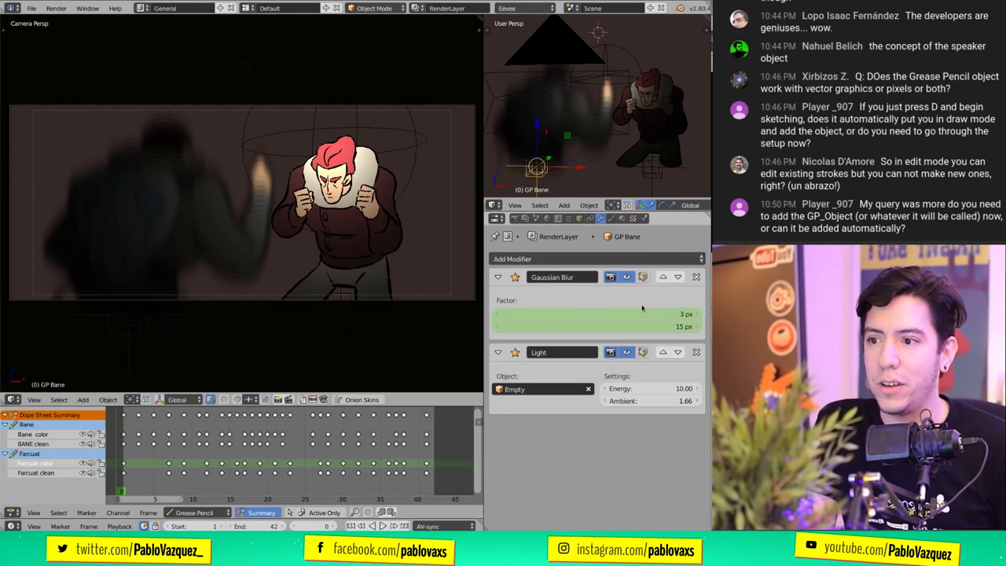
pyautogui.press('space')
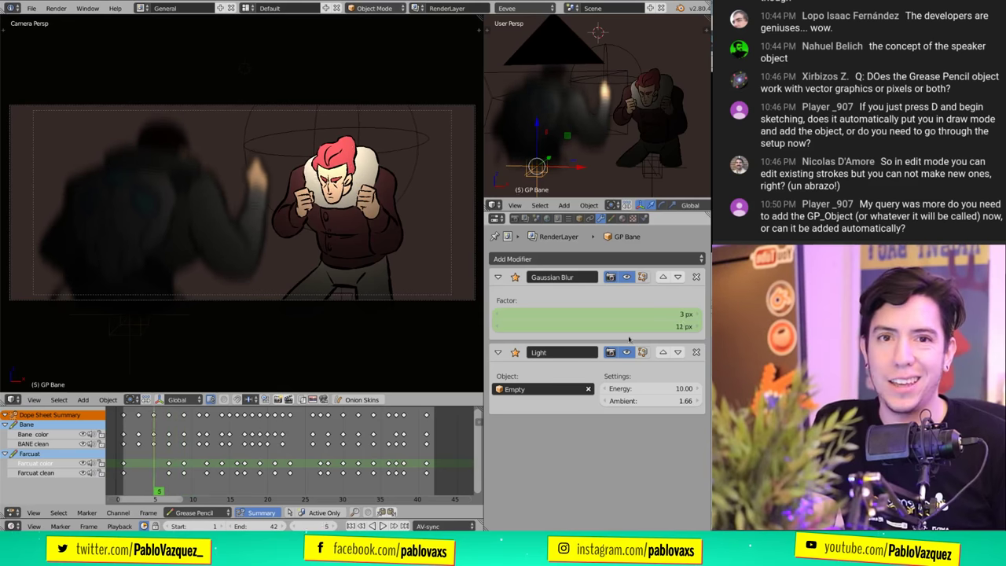
pyautogui.press('Left')
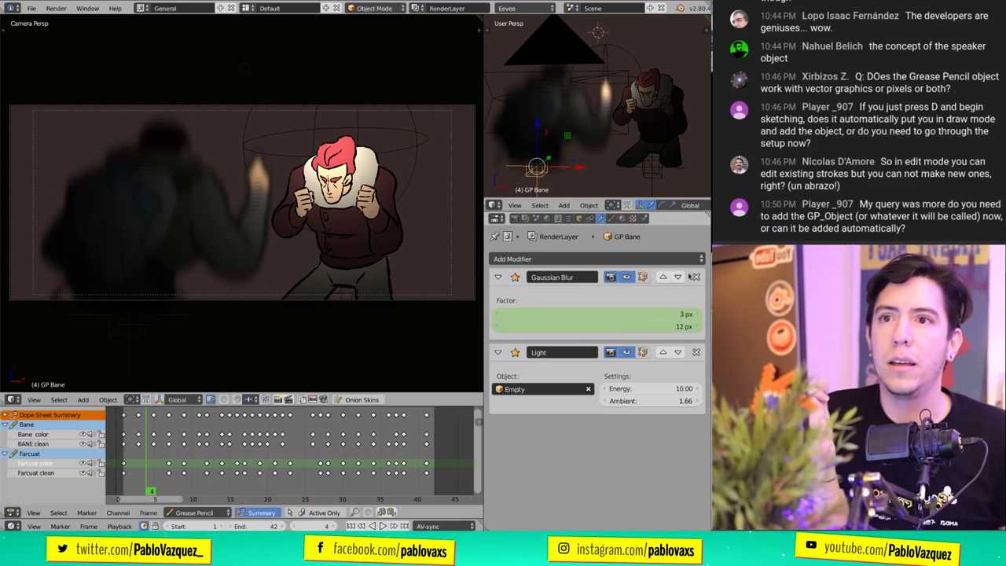
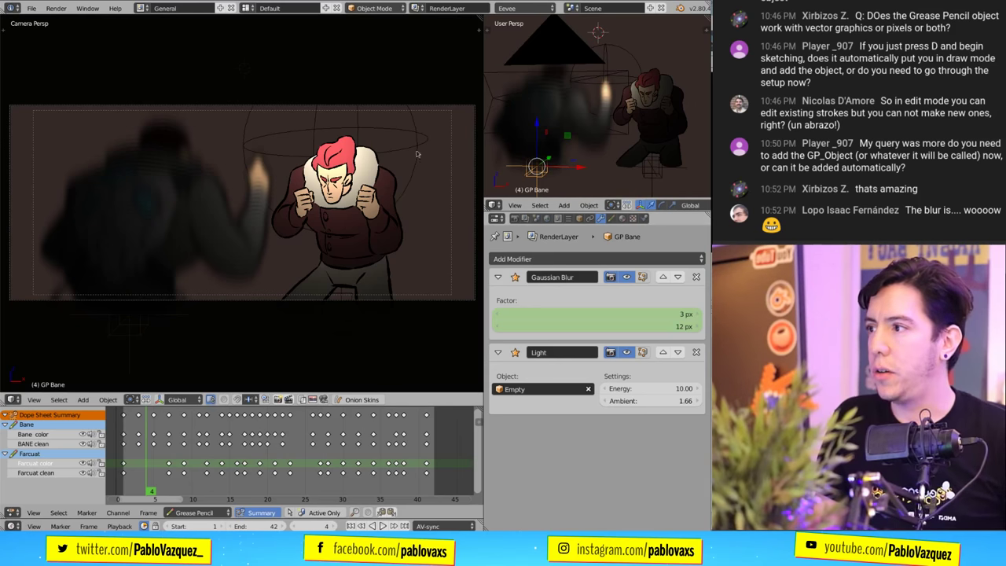
# - Add a Grease Pencil Monkey to the scene and place it
pyautogui.hotkey('shift', 'a')
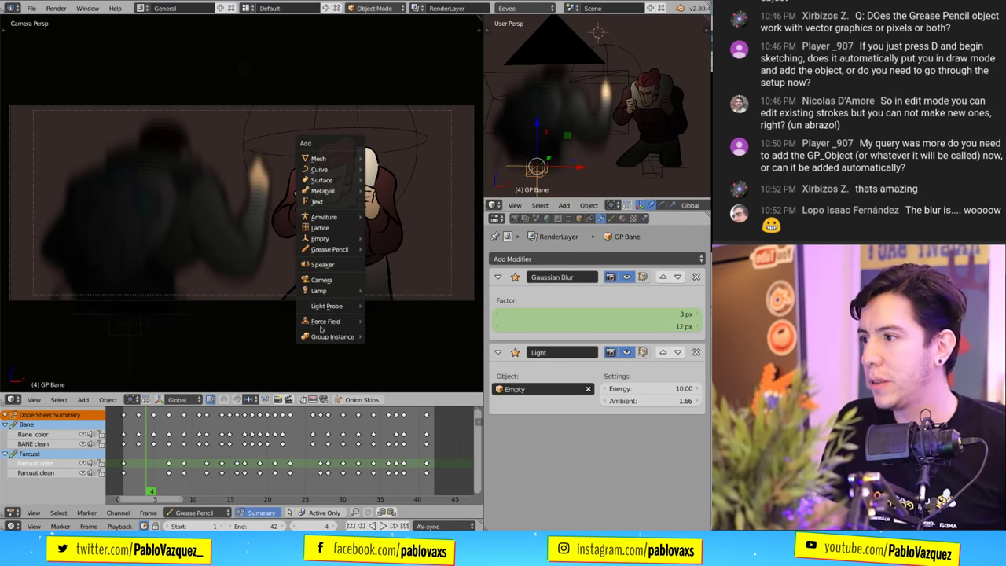
pyautogui.moveTo(338, 252)
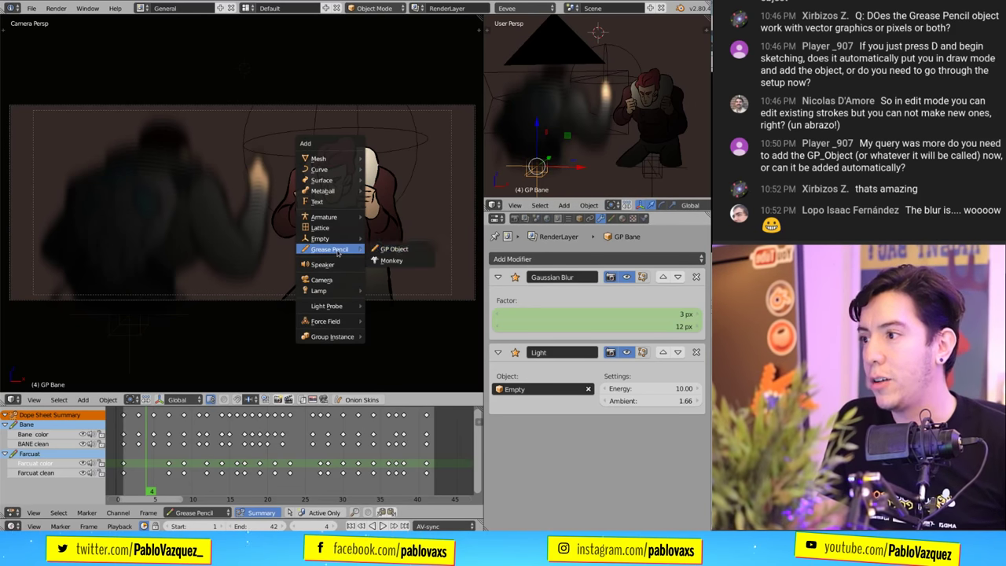
pyautogui.click(390, 260)
pyautogui.press('g')
pyautogui.click(371, 380)
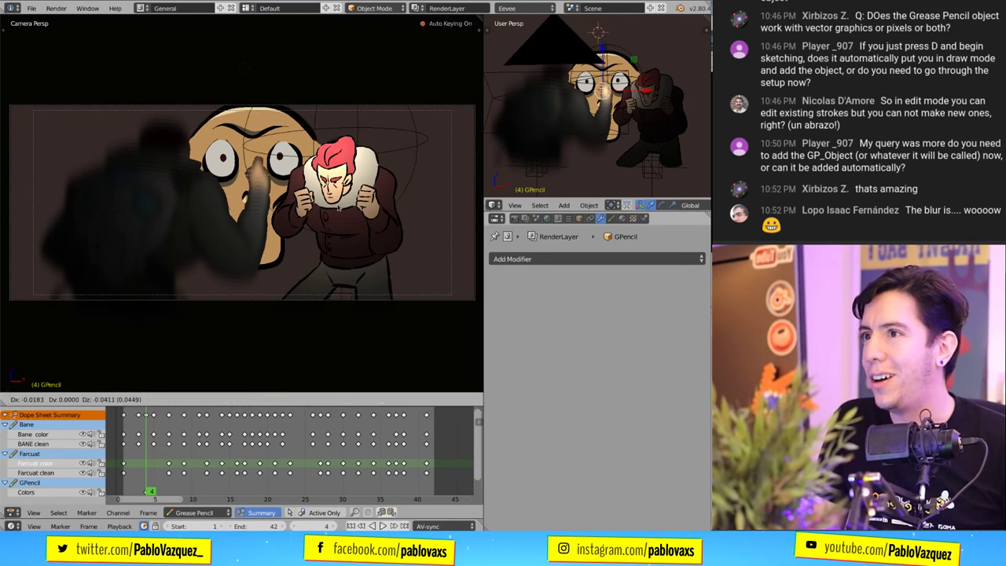
# - Scale the monkey up behind the two characters and switch it to Draw mode
pyautogui.press('s')
pyautogui.press('g')
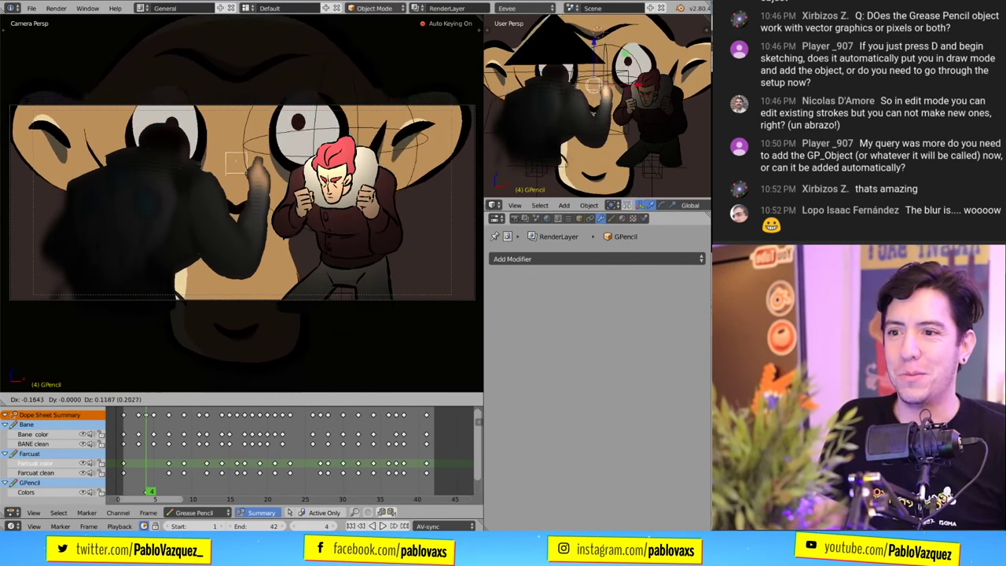
pyautogui.click(330, 174)
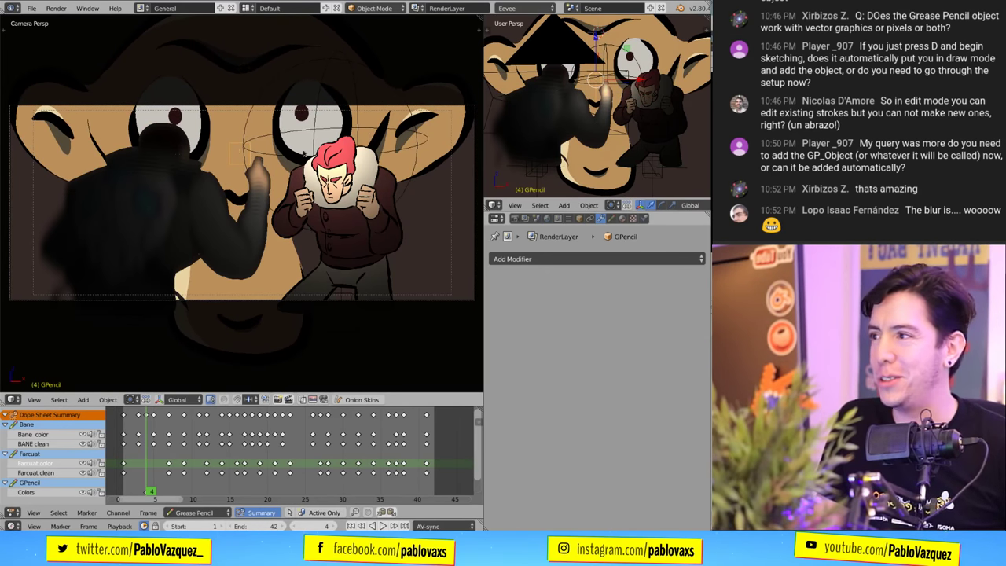
pyautogui.press('Tab')
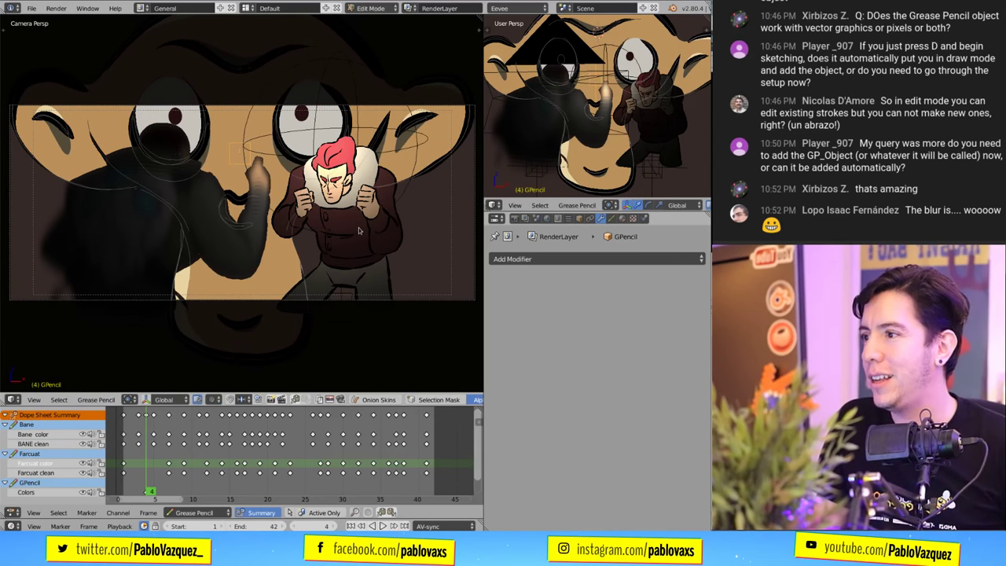
pyautogui.hotkey('ctrl', 'Tab')
# - Draw two dark swirling strokes on the monkey at the frame's right edge
pyautogui.moveTo(361, 240)
pyautogui.mouseDown()
pyautogui.moveTo(403, 276)
pyautogui.moveTo(375, 266)
pyautogui.mouseUp()
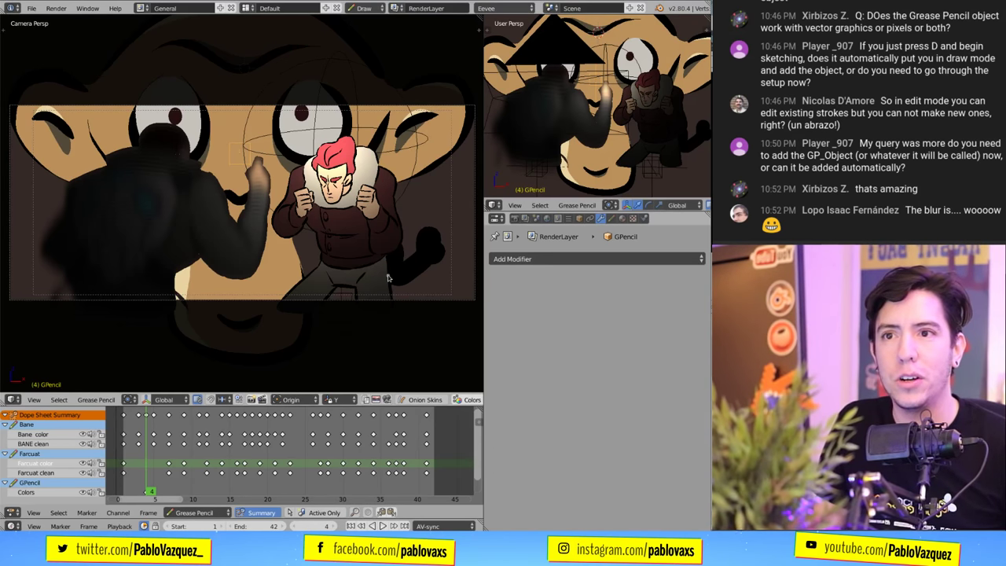
pyautogui.scroll(-6, 425, 247)
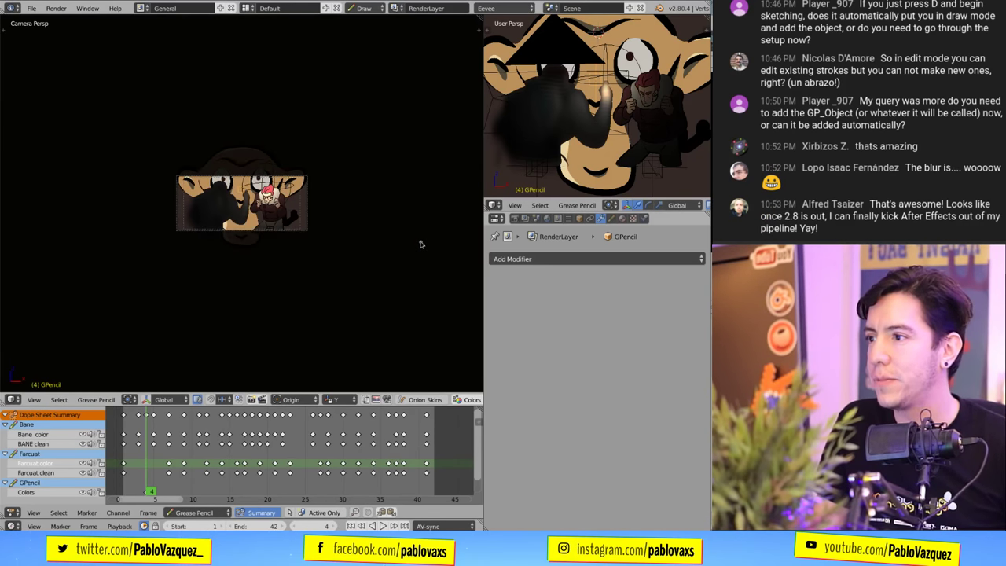
pyautogui.scroll(5, 384, 254)
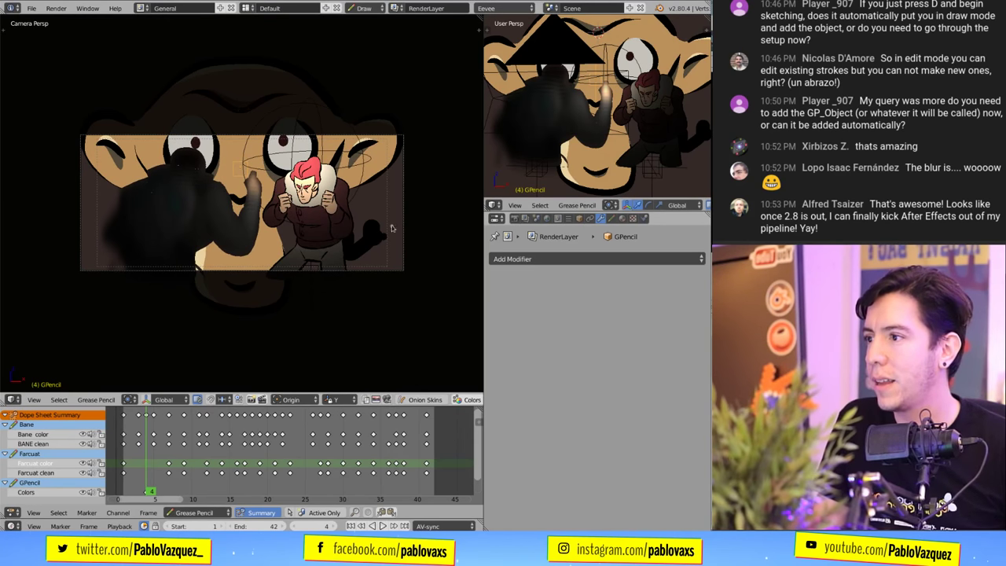
pyautogui.moveTo(393, 200)
pyautogui.mouseDown()
pyautogui.moveTo(397, 229)
pyautogui.moveTo(370, 263)
pyautogui.moveTo(391, 255)
pyautogui.mouseUp()
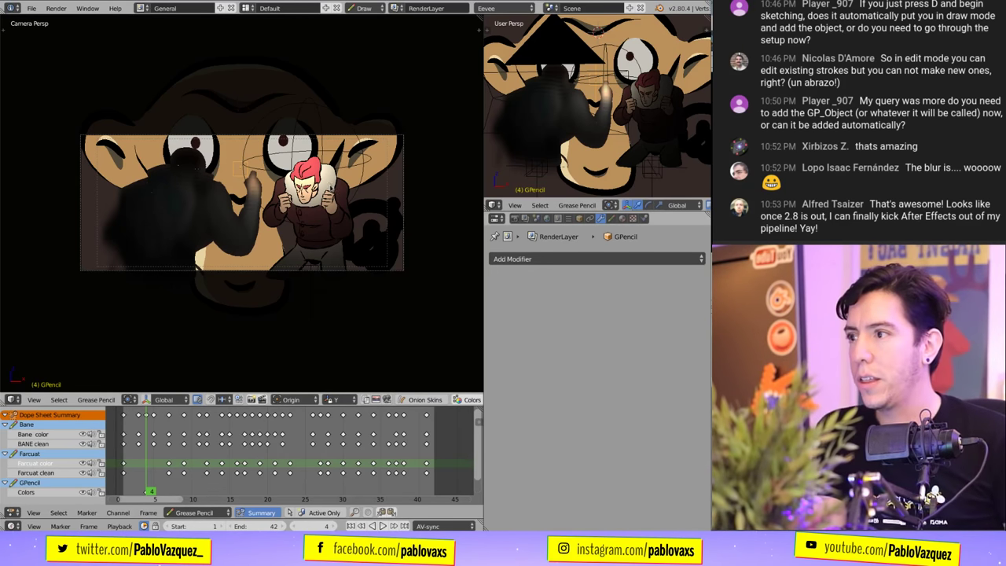
# - Return to Object Mode and delete the Grease Pencil monkey object
pyautogui.click(385, 10)
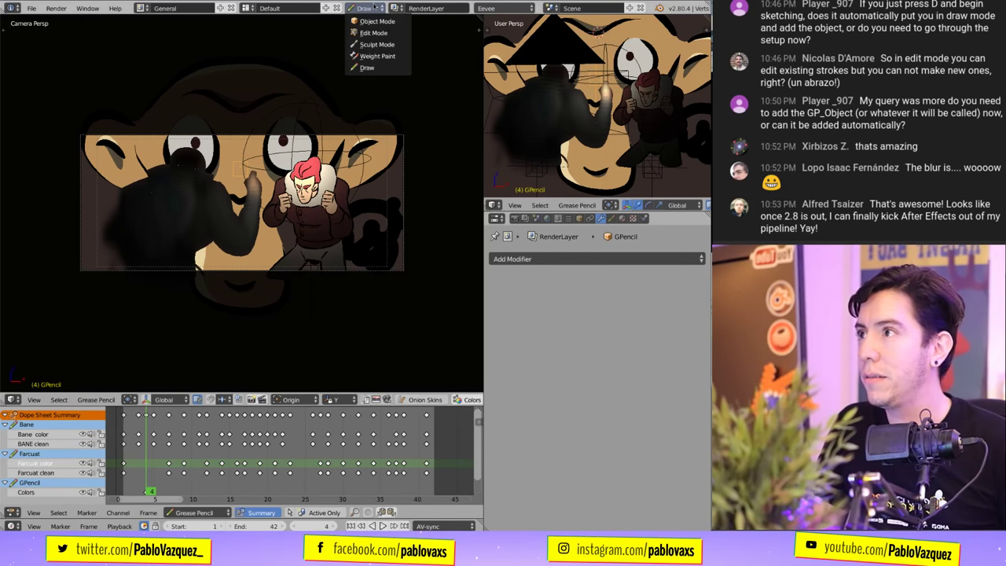
pyautogui.click(376, 21)
pyautogui.press('x')
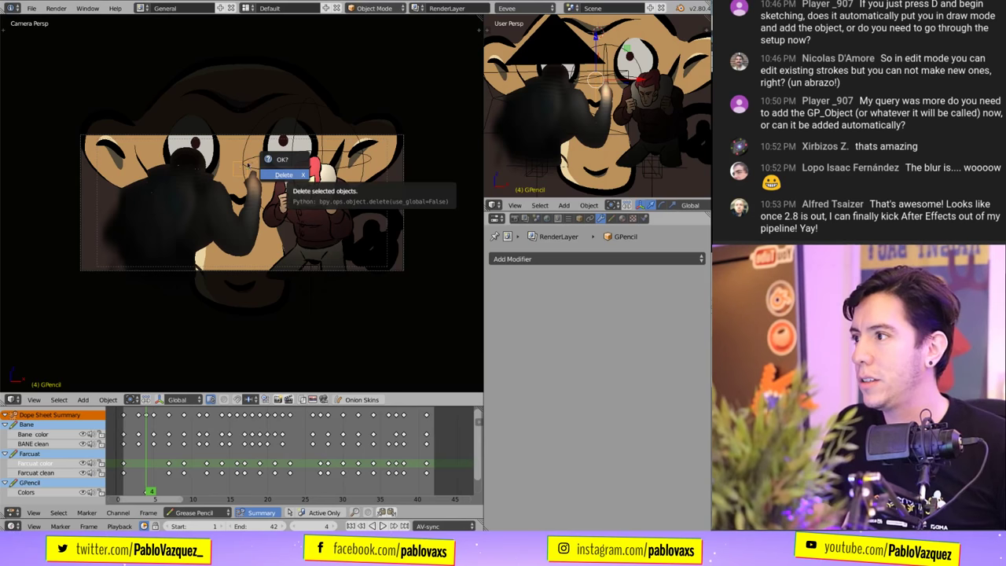
pyautogui.click(295, 174)
pyautogui.hotkey('ctrl', 'z')
pyautogui.press('Delete')
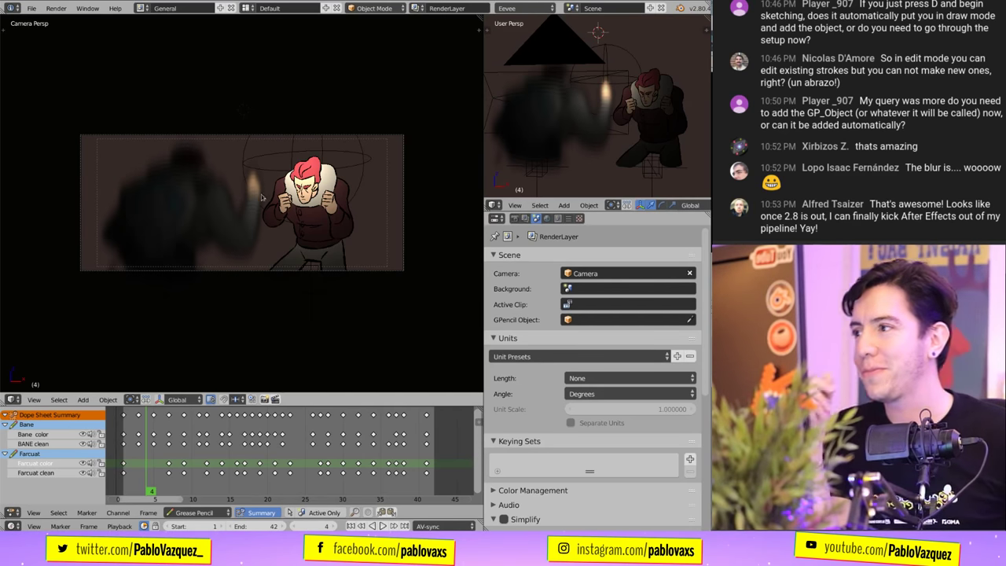
# - Collapse GP Farcuat's Gaussian Blur panel and reposition the light's Empty
pyautogui.rightClick(303, 188)
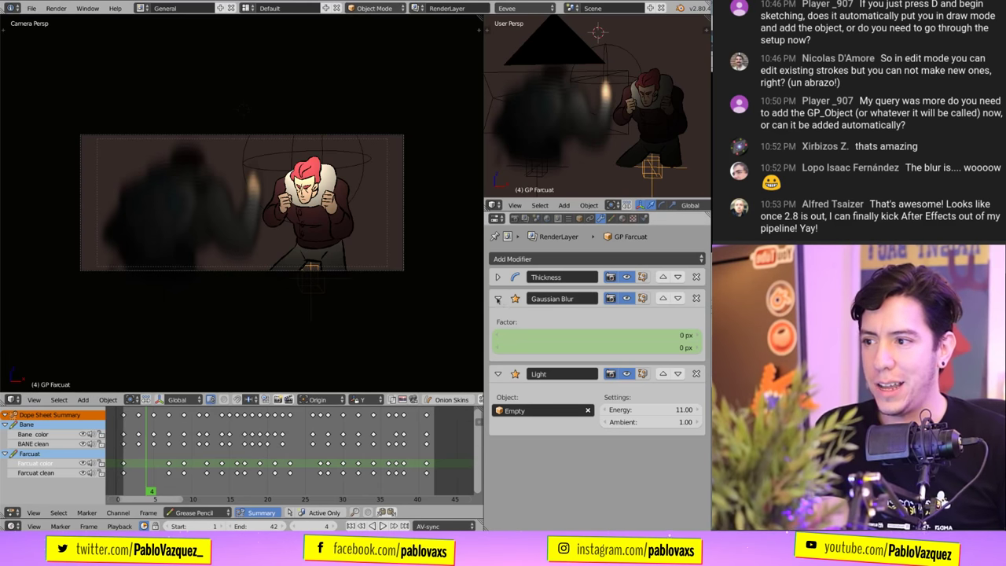
pyautogui.click(498, 298)
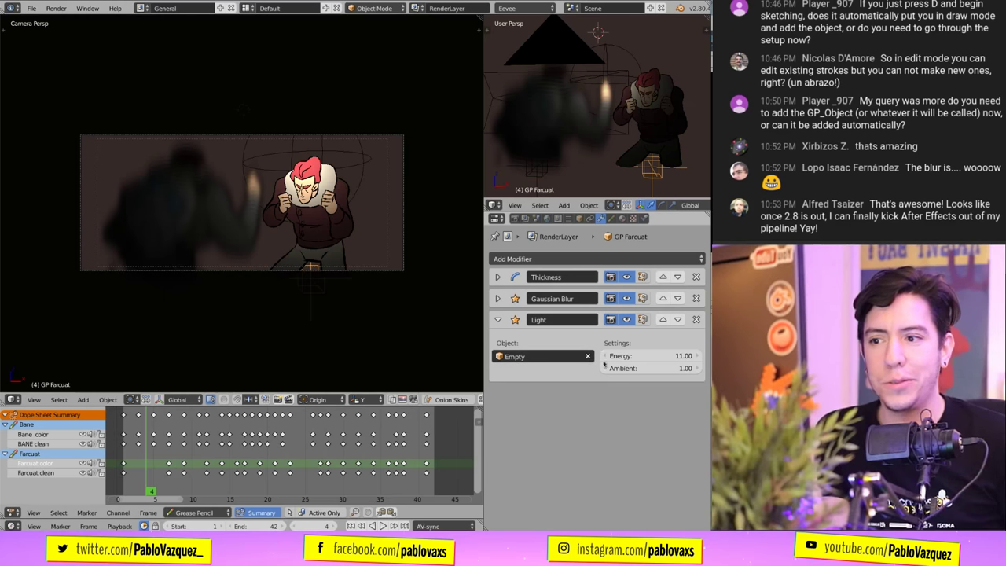
pyautogui.rightClick(290, 159)
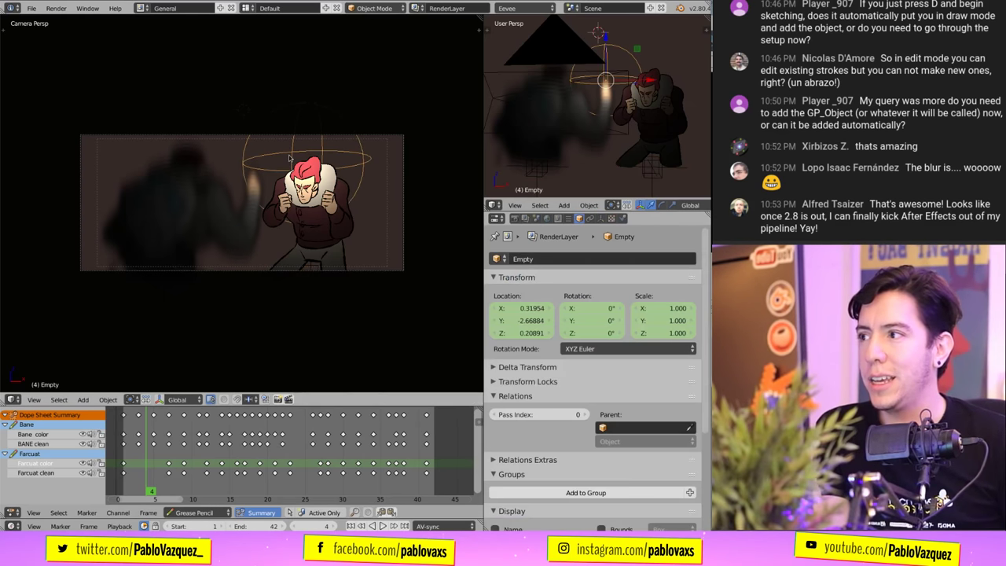
pyautogui.press('g')
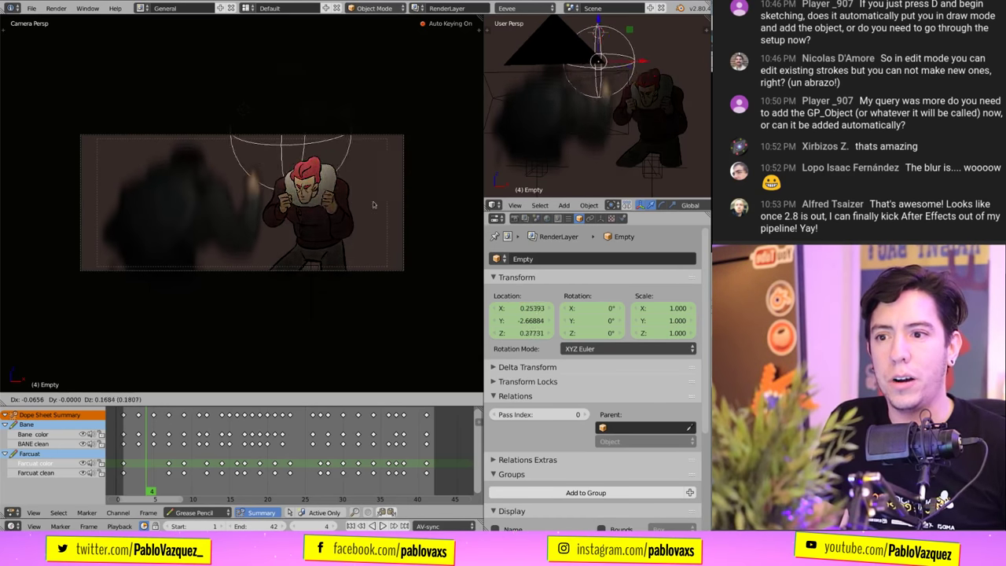
pyautogui.scroll(5, 379, 261)
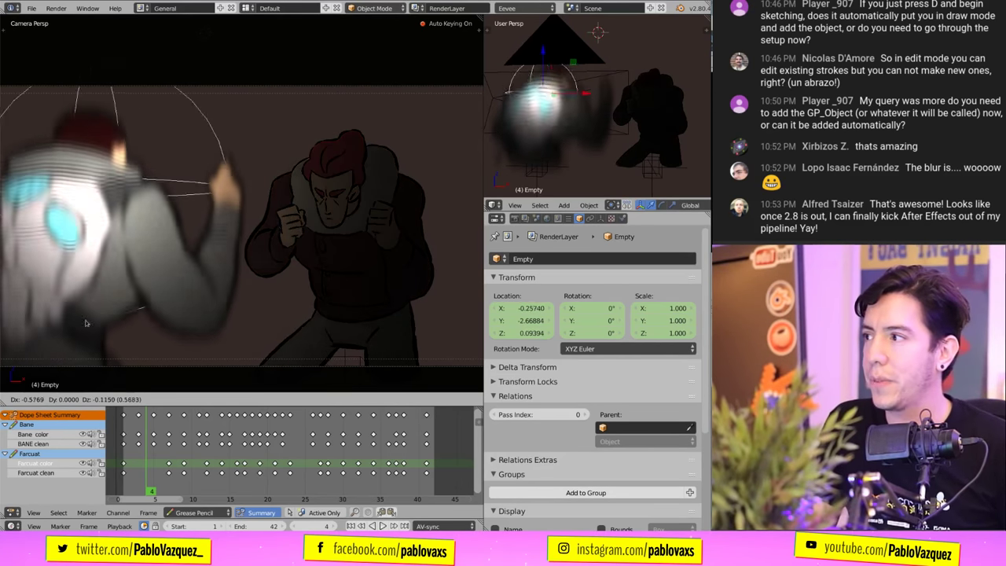
pyautogui.click(315, 259)
# - Turn off the Light modifier's viewport display on GP Bane
pyautogui.rightClick(338, 236)
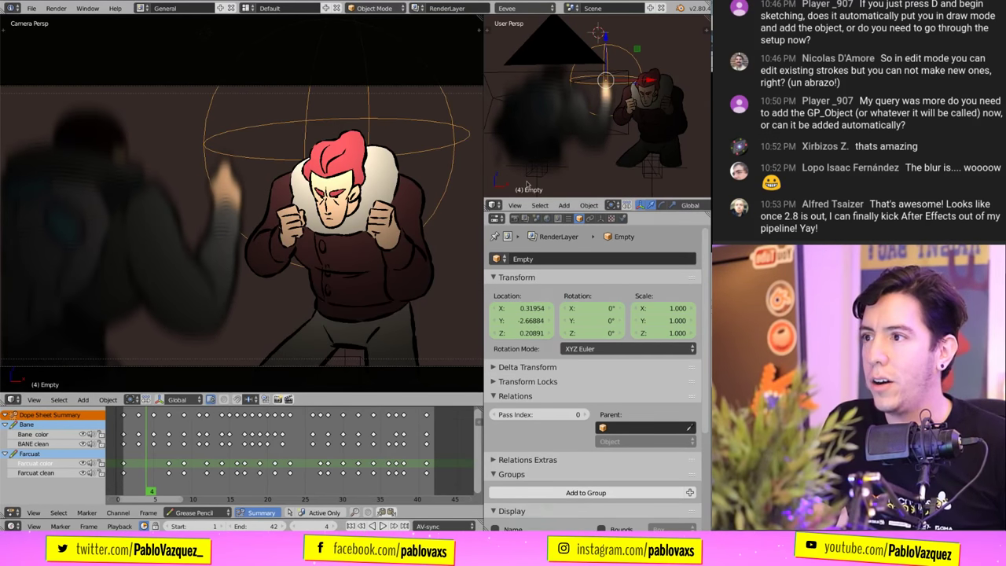
pyautogui.click(601, 217)
pyautogui.click(629, 353)
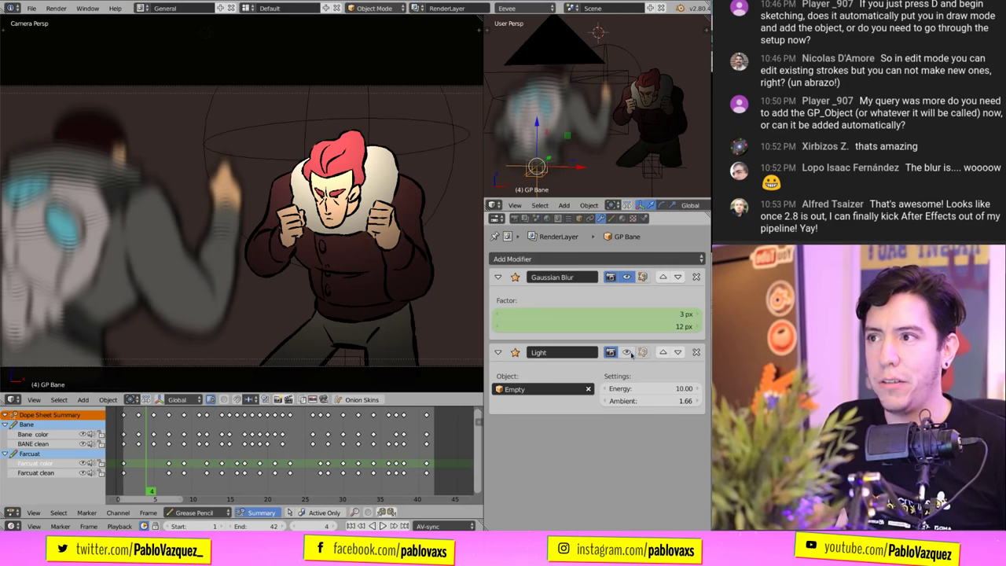
pyautogui.click(629, 354)
pyautogui.click(629, 354)
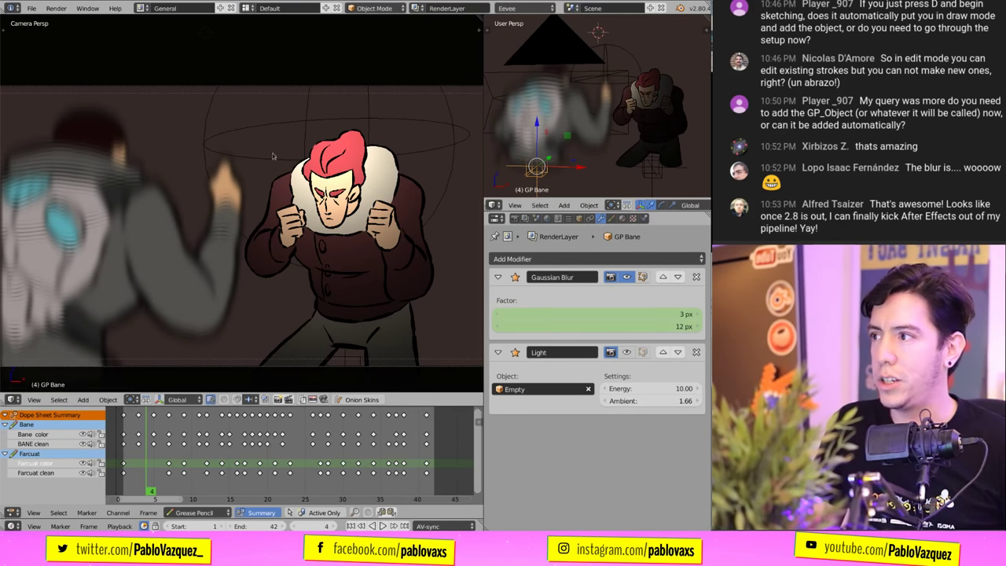
# - Move the Empty again, then hide GP Bane's Gaussian Blur in the viewport
pyautogui.click(256, 135)
pyautogui.press('g')
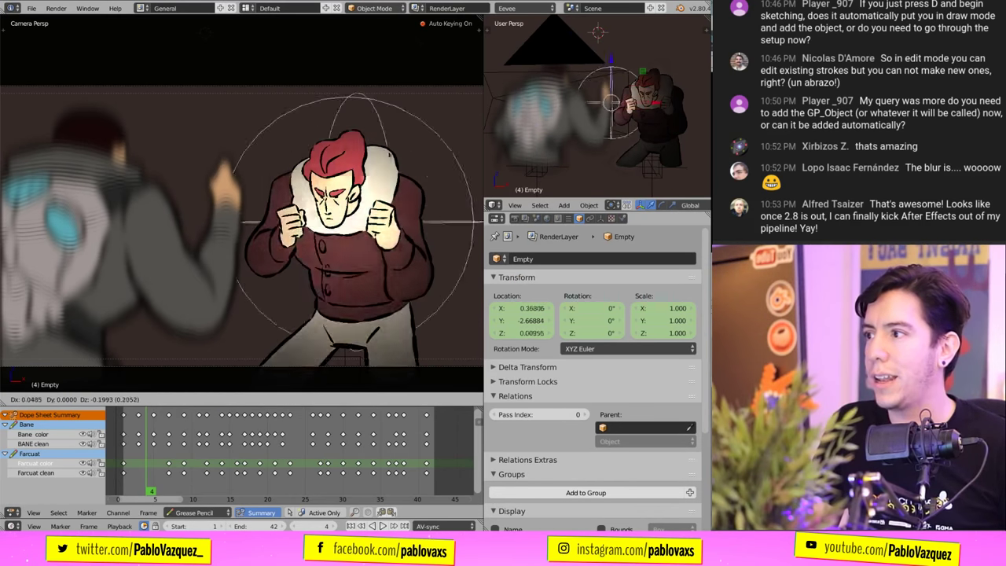
pyautogui.click(379, 122)
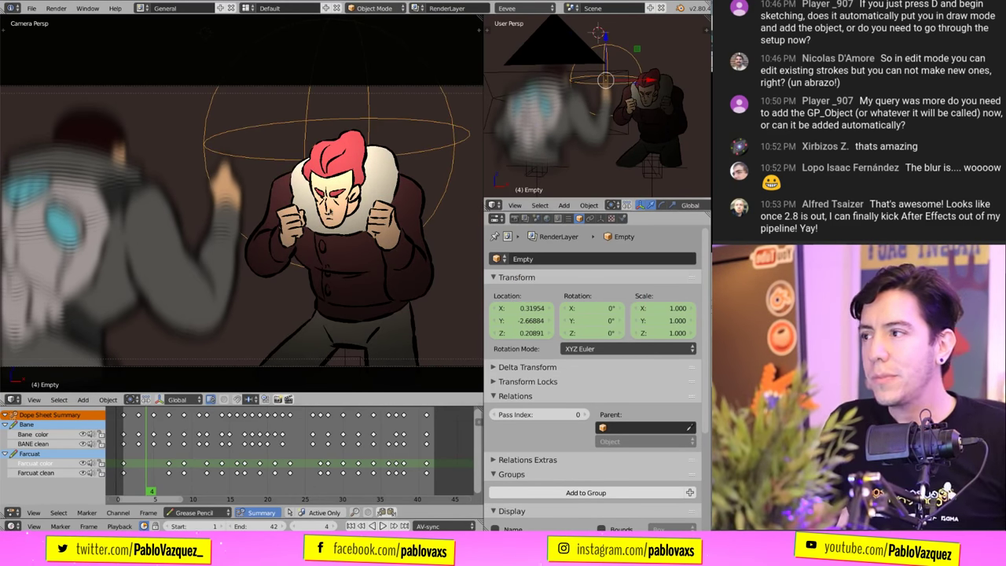
pyautogui.click(535, 161)
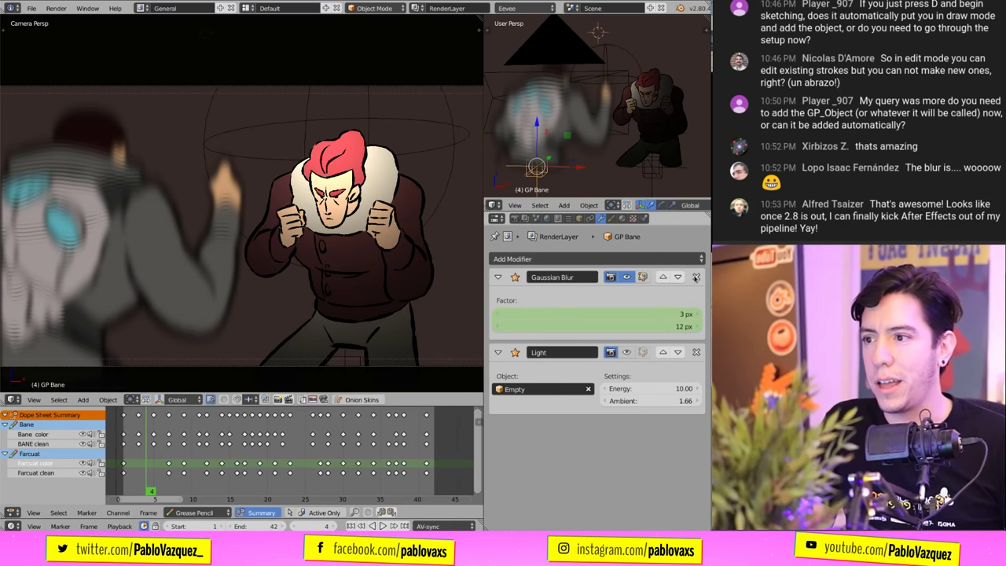
pyautogui.click(626, 277)
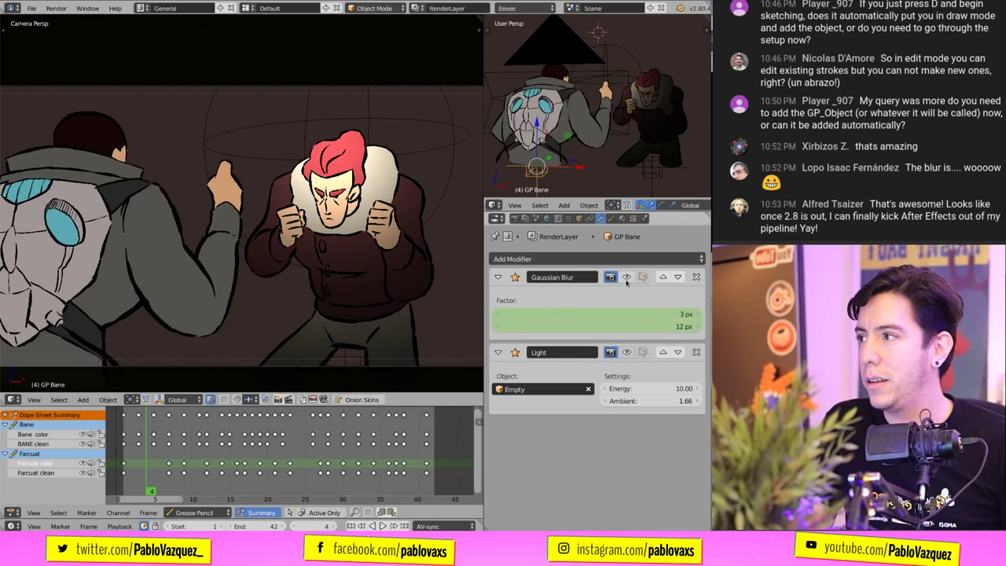
# - Add a Tint modifier to GP Bane and try factors 0.520 and 0.820, then lower it
pyautogui.click(572, 256)
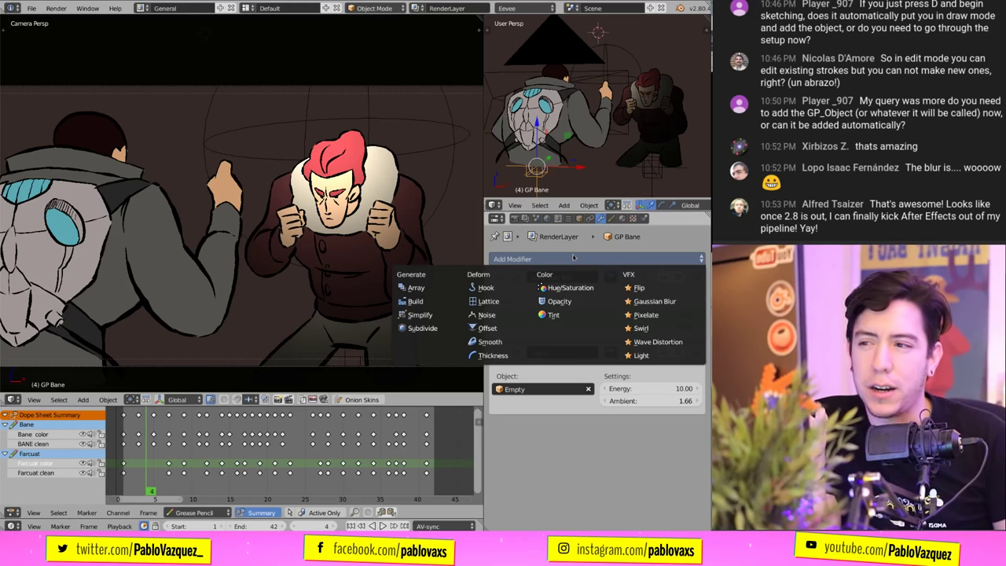
pyautogui.click(569, 318)
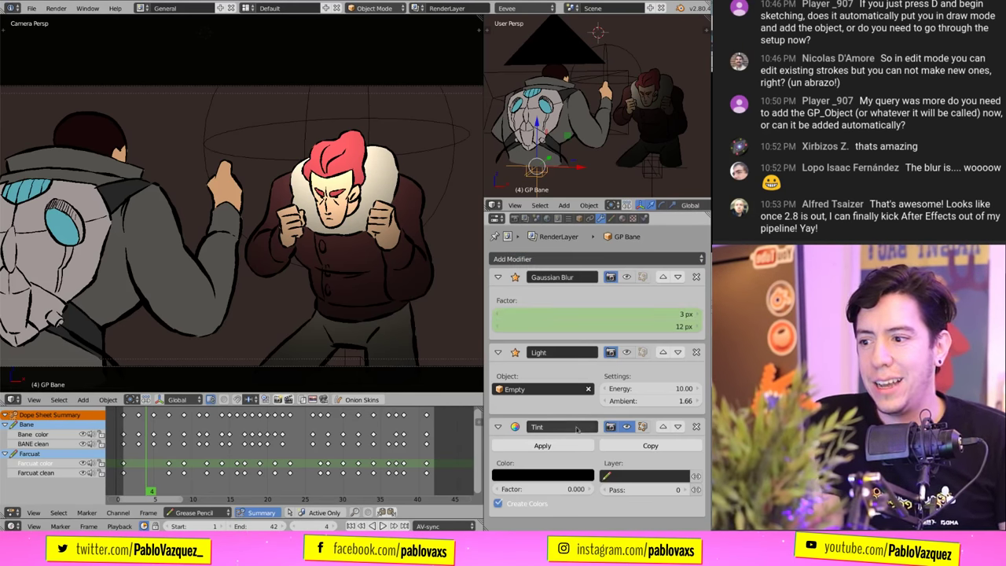
pyautogui.click(583, 489)
pyautogui.moveTo(597, 497); pyautogui.dragTo(646, 513)
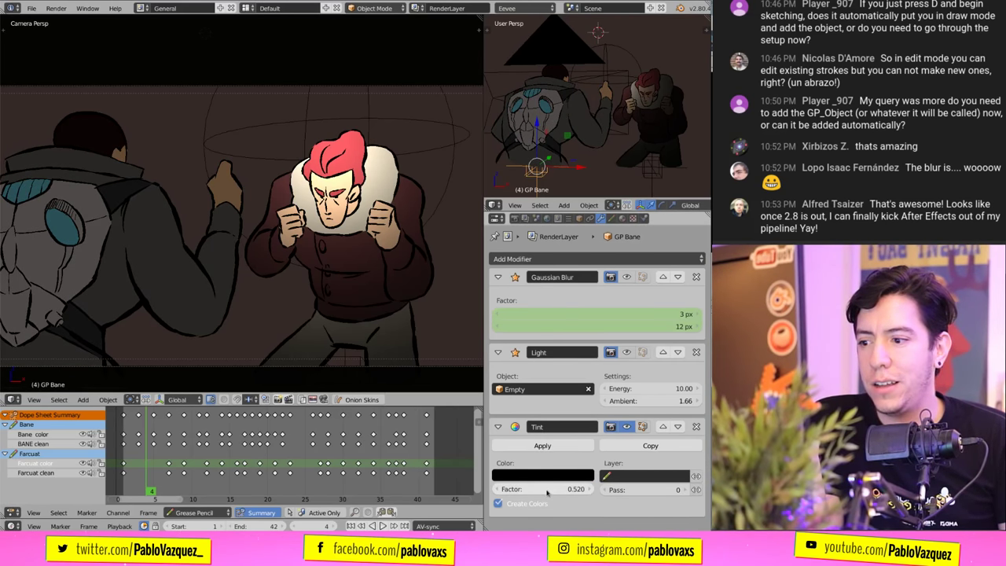
pyautogui.moveTo(550, 489); pyautogui.dragTo(609, 489)
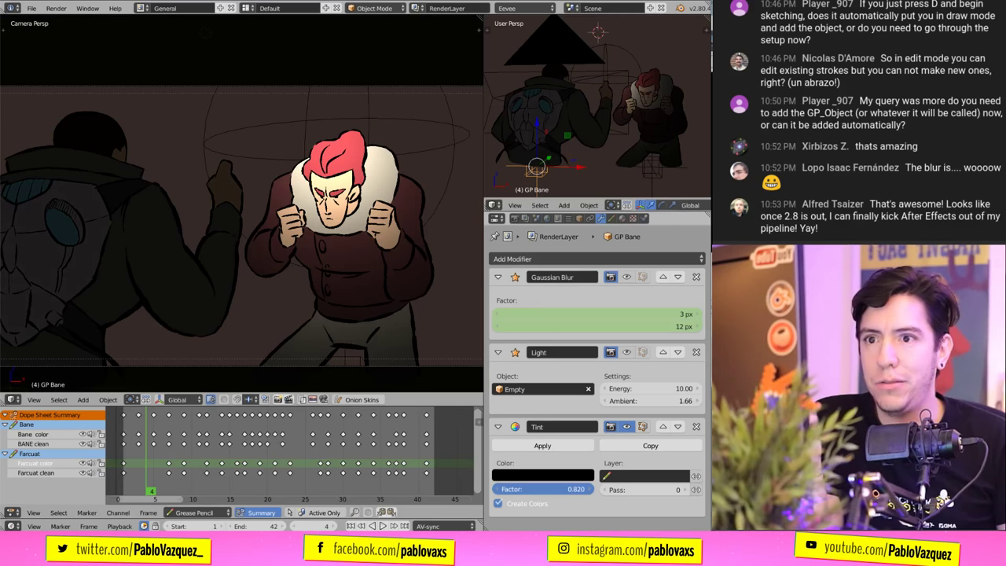
pyautogui.scroll(-2, 371, 268)
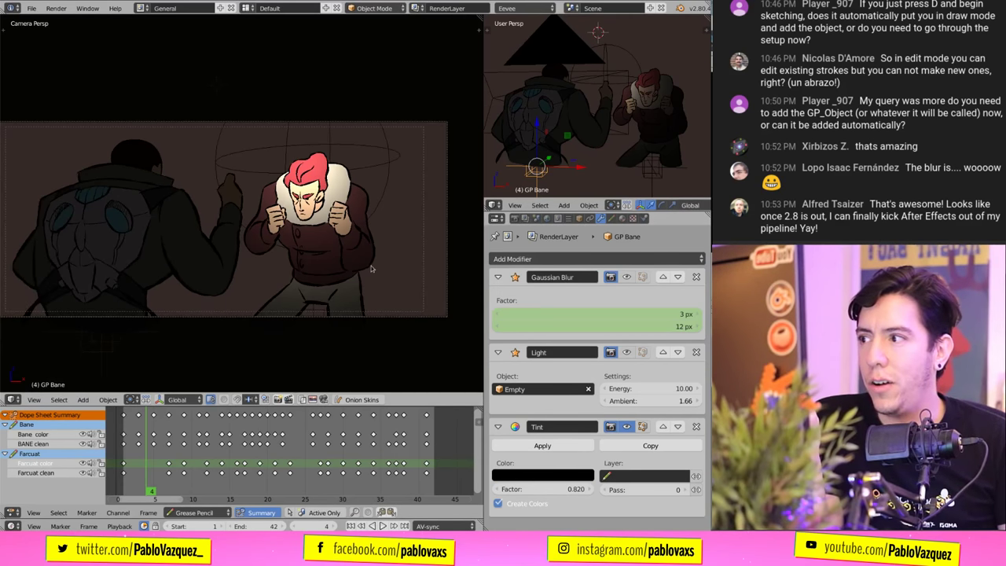
pyautogui.click(546, 491)
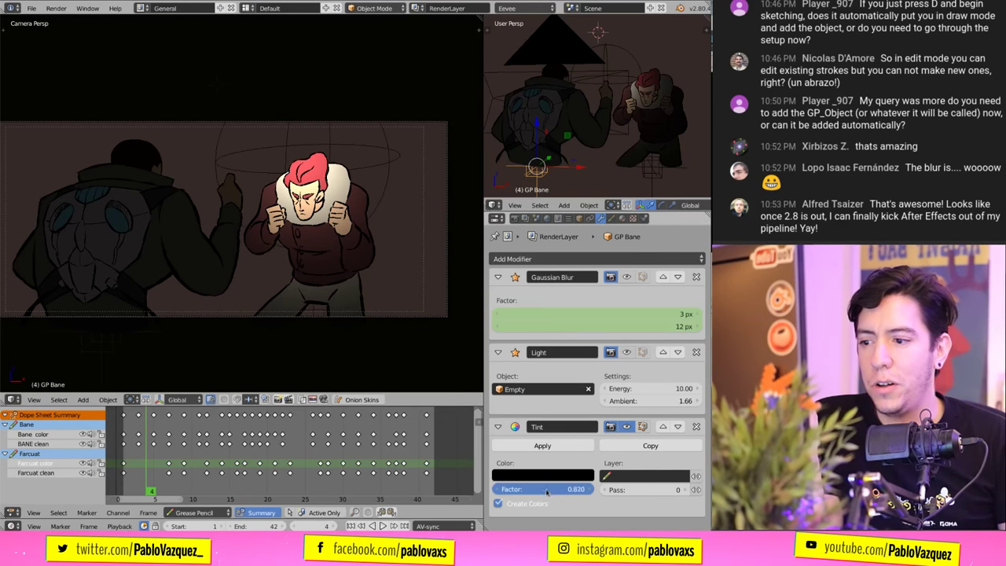
pyautogui.moveTo(576, 489); pyautogui.dragTo(518, 481)
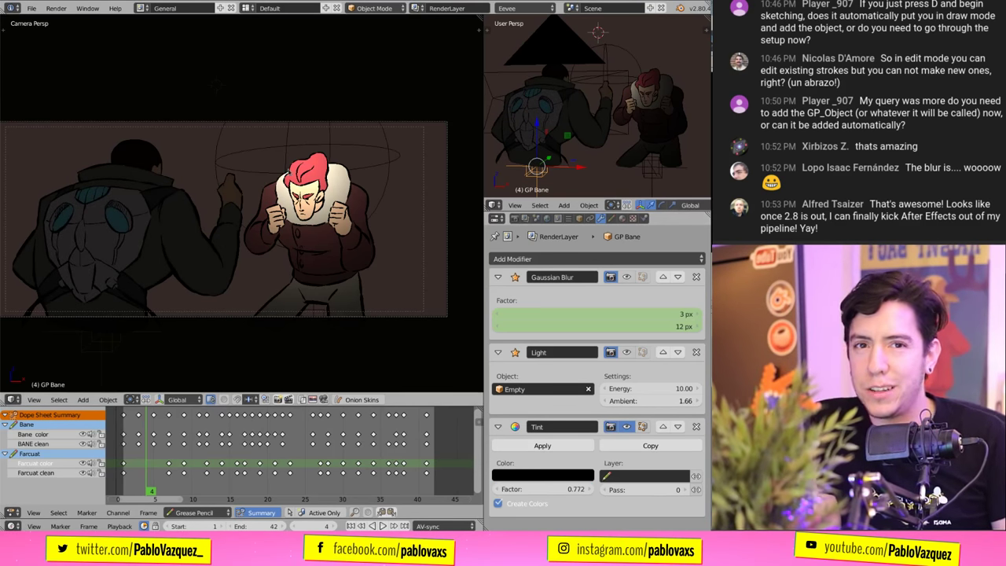
# - Move the Empty further left, lower the Tint to 0.660, then delete the Tint modifier
pyautogui.rightClick(303, 149)
pyautogui.press('g')
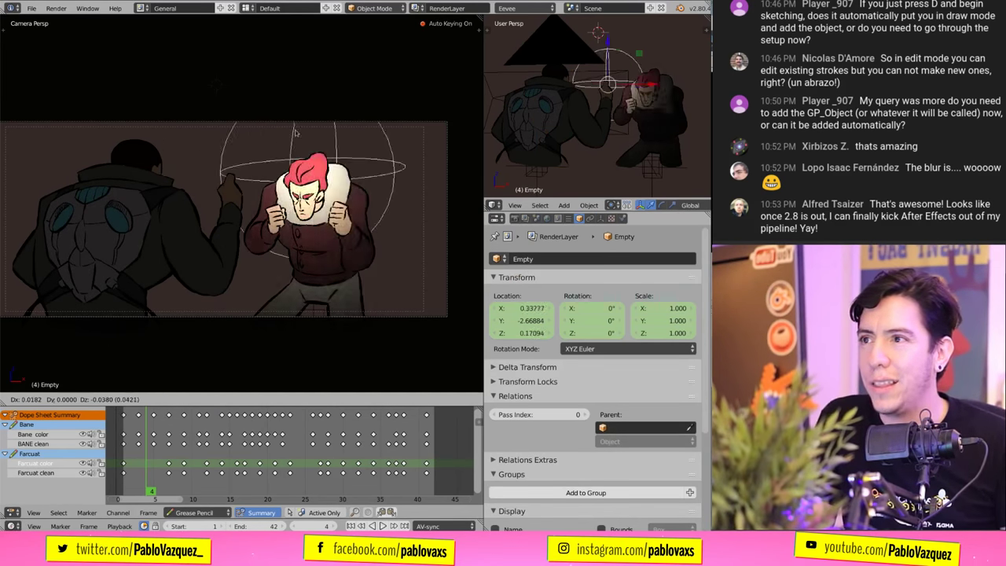
pyautogui.click(263, 219)
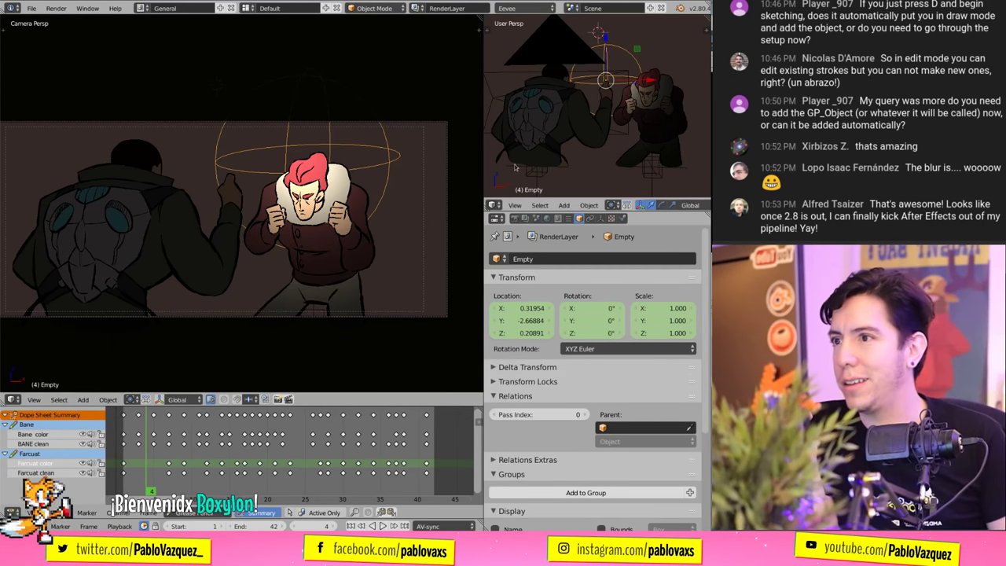
pyautogui.rightClick(551, 176)
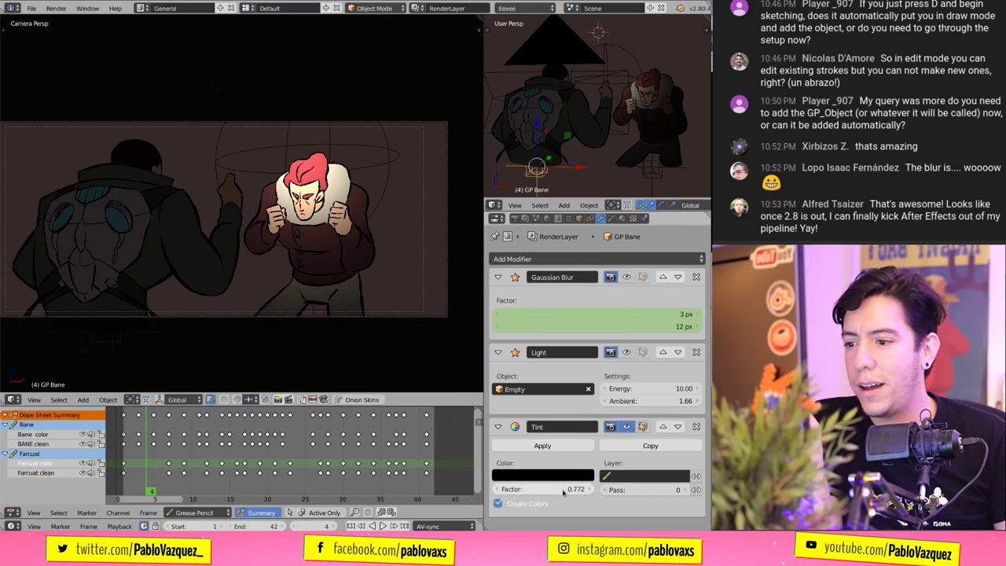
pyautogui.moveTo(551, 489); pyautogui.dragTo(537, 489)
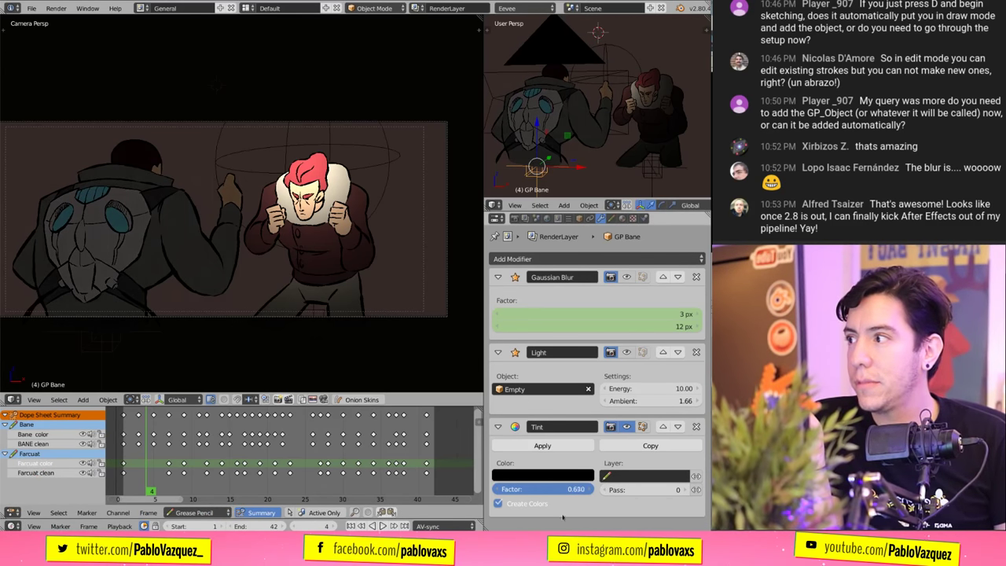
pyautogui.moveTo(595, 521); pyautogui.dragTo(559, 522)
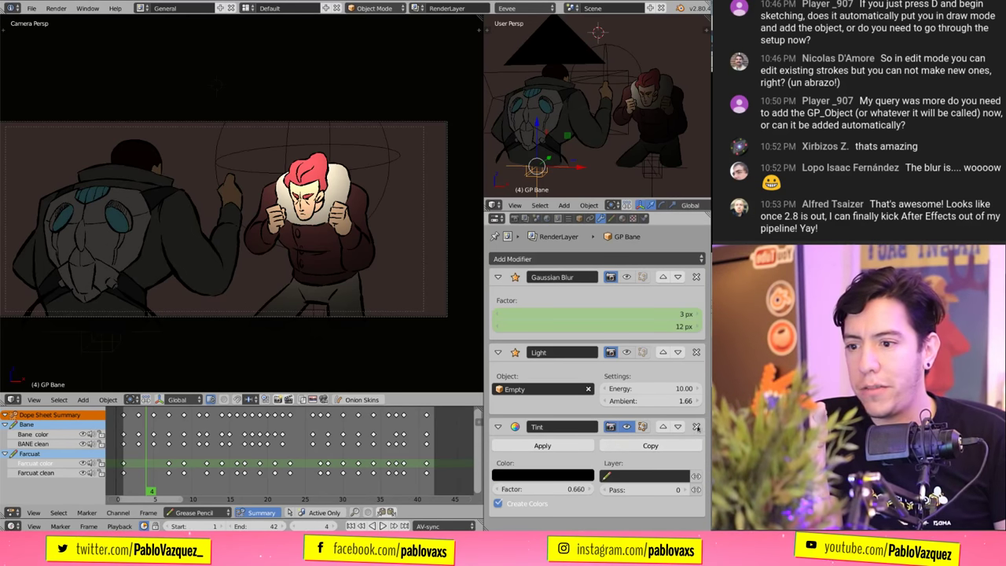
pyautogui.click(696, 426)
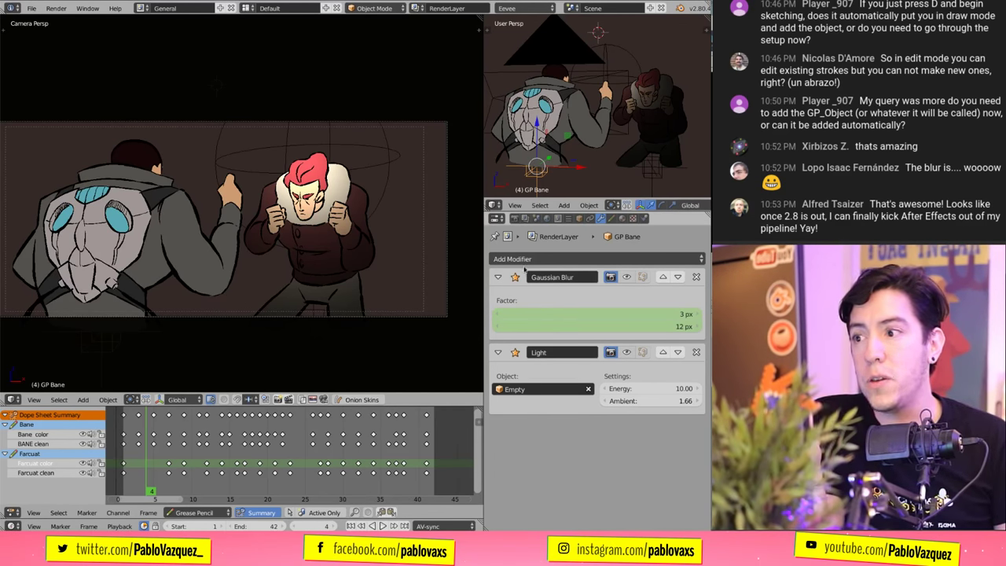
pyautogui.click(498, 276)
# - Add a Swirl modifier to GP Bane with radius 1607 px and angle 97°
pyautogui.click(498, 299)
pyautogui.click(517, 260)
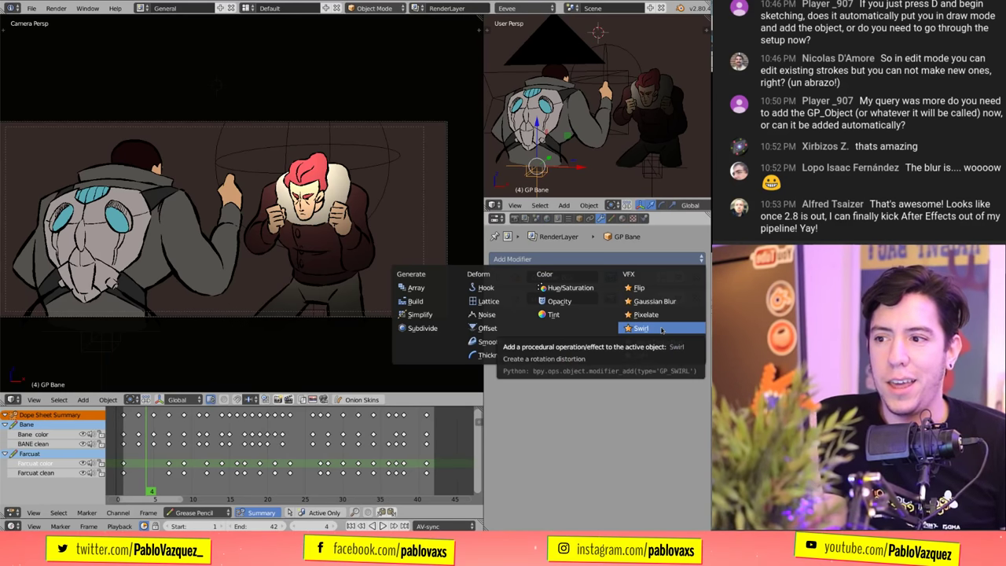
pyautogui.click(661, 329)
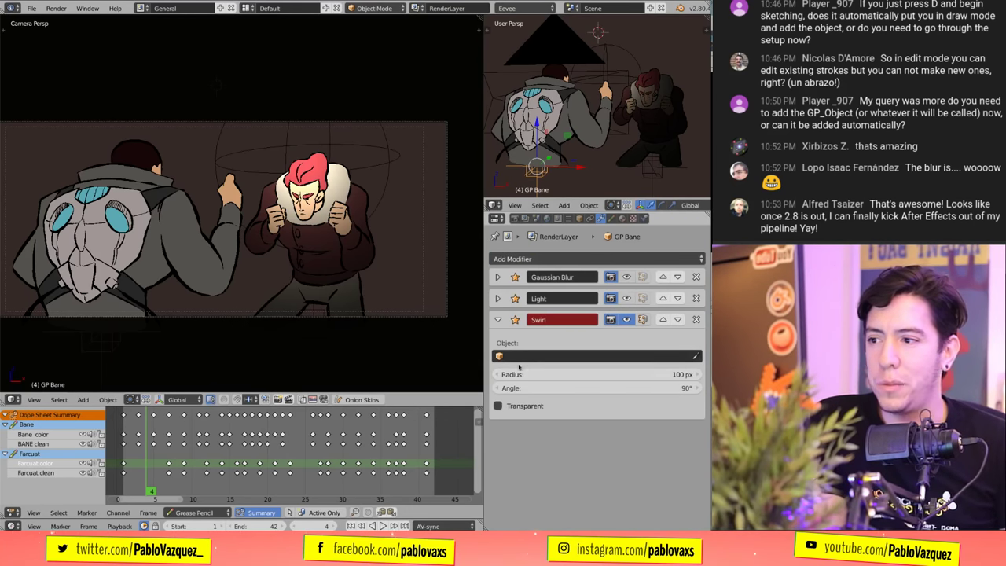
pyautogui.click(579, 392)
pyautogui.moveTo(564, 381); pyautogui.dragTo(539, 374)
pyautogui.click(532, 407)
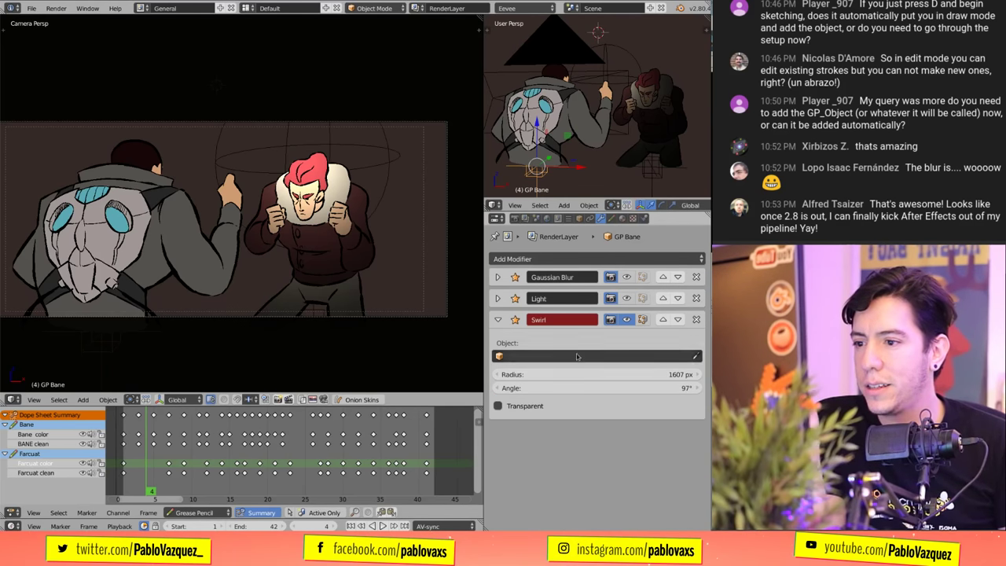
pyautogui.click(626, 320)
# - Set the Empty as the Swirl centre and move it onto the red-haired character
pyautogui.click(578, 359)
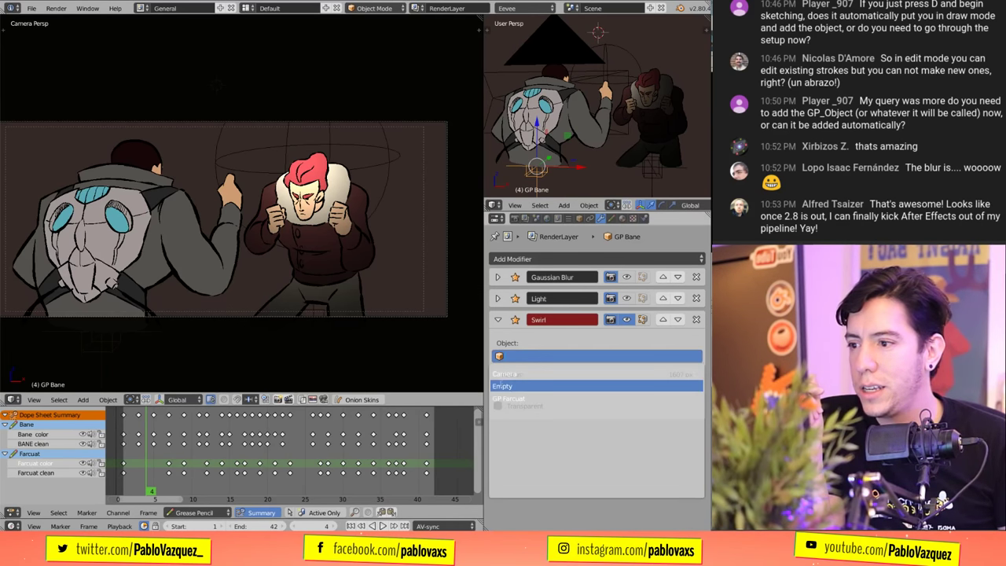
pyautogui.click(519, 386)
pyautogui.click(238, 214)
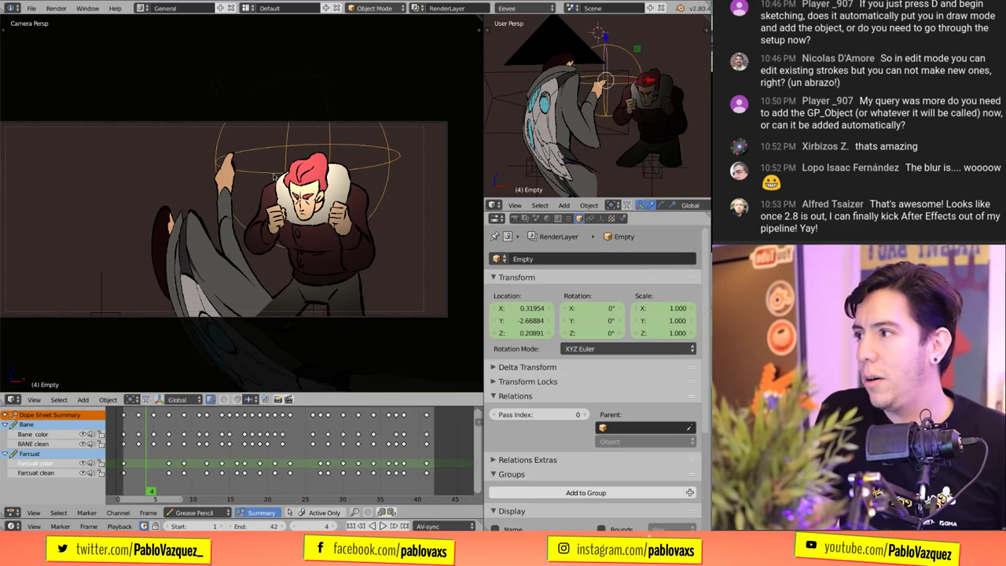
pyautogui.press('g')
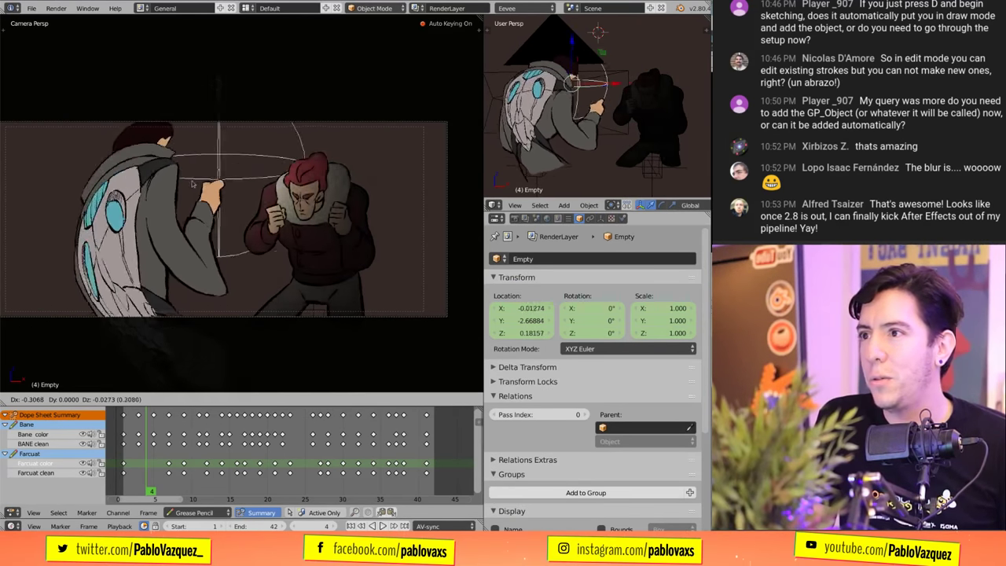
pyautogui.click(461, 105)
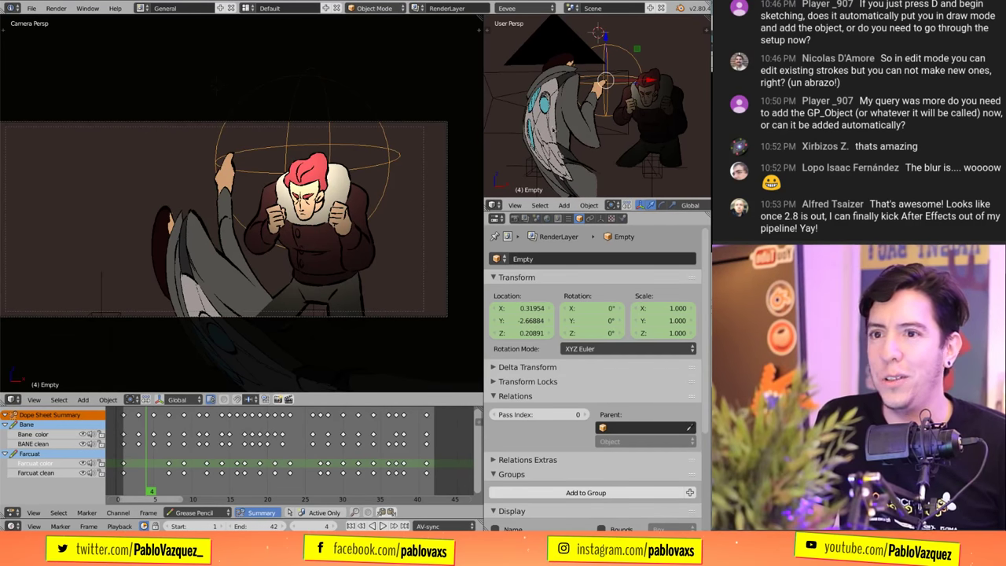
pyautogui.press('g')
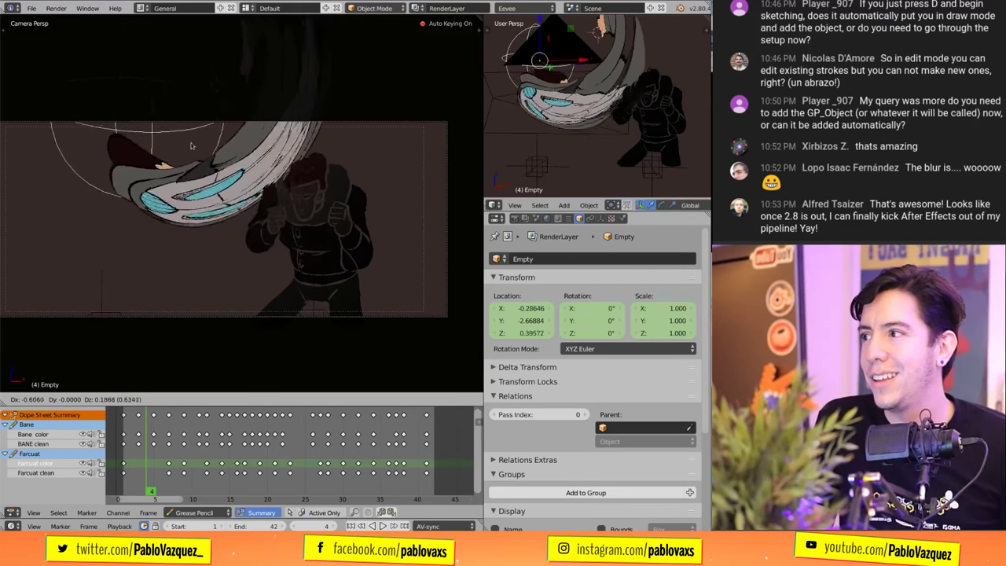
pyautogui.click(317, 228)
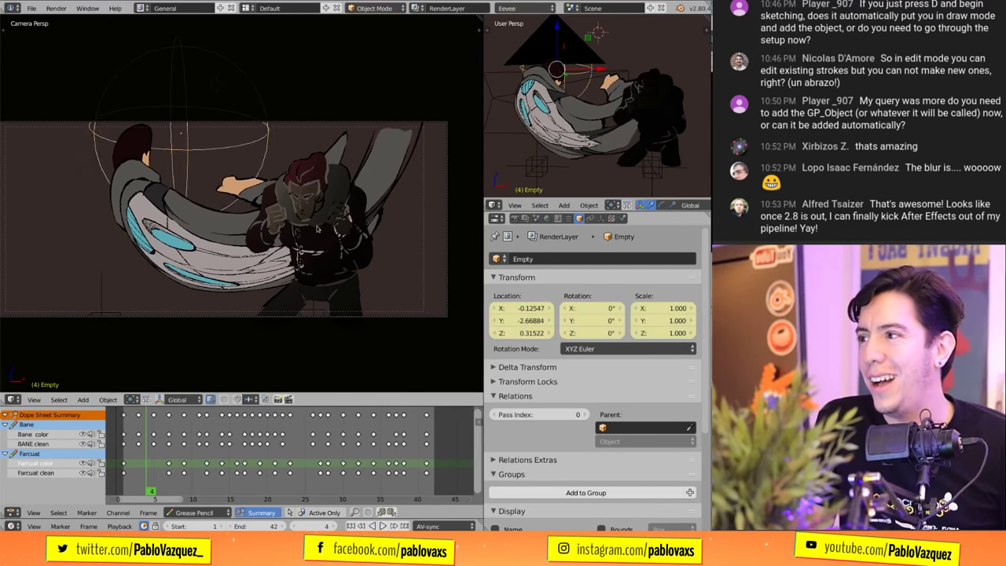
# - Shift the Empty further right and up, then reselect GP Bane's modifiers
pyautogui.scroll(3, 317, 228)
pyautogui.scroll(-4, 380, 161)
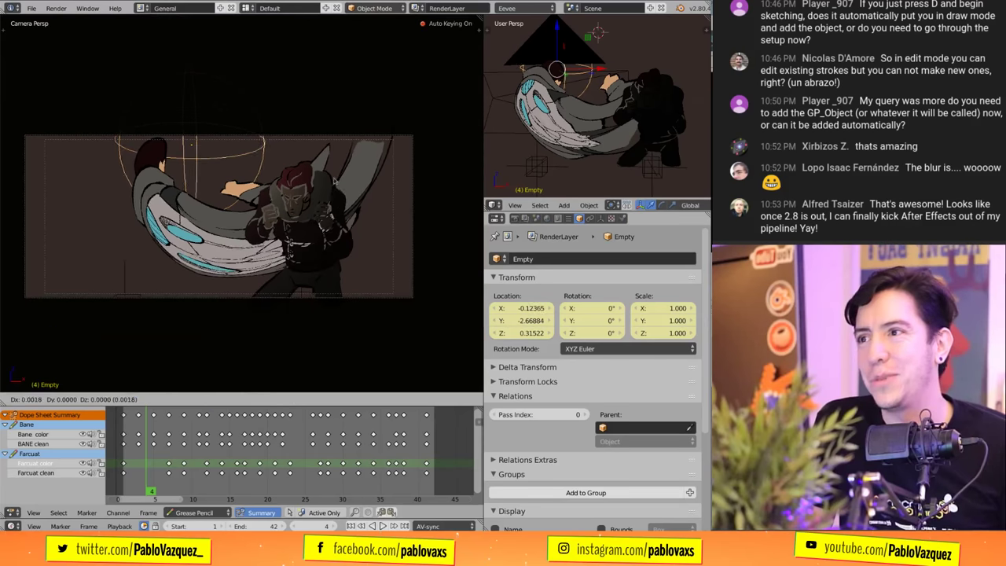
pyautogui.press('g')
pyautogui.click(338, 189)
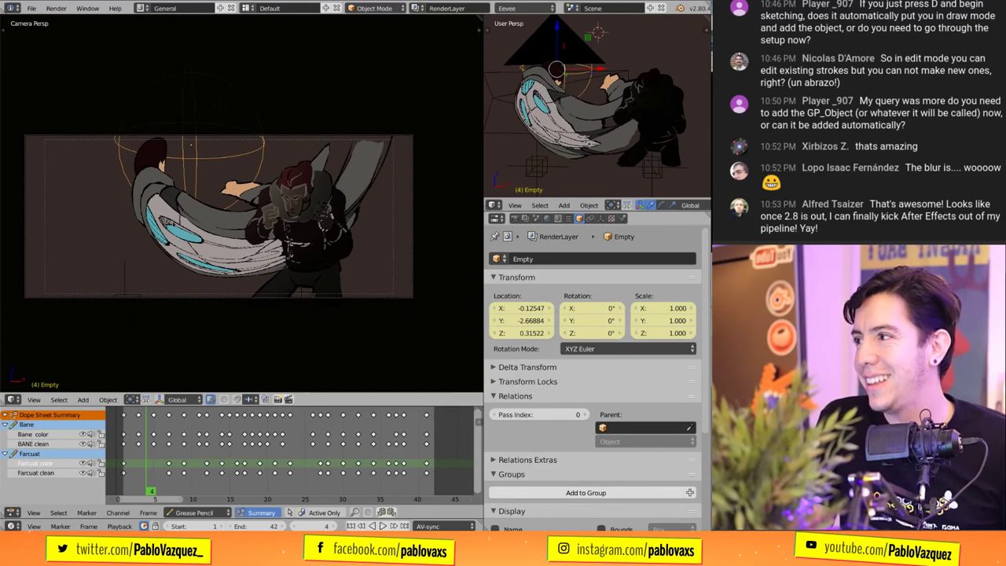
pyautogui.rightClick(260, 212)
pyautogui.click(602, 218)
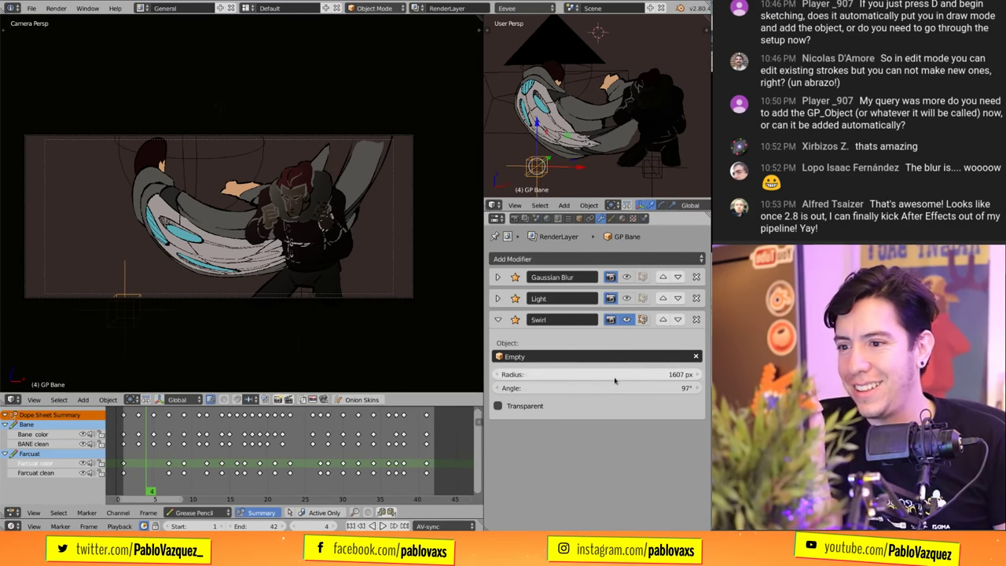
# - Shrink the Swirl radius to 129 px, move the Empty, and cut the angle to 11°
pyautogui.moveTo(614, 380); pyautogui.dragTo(550, 384)
pyautogui.rightClick(228, 213)
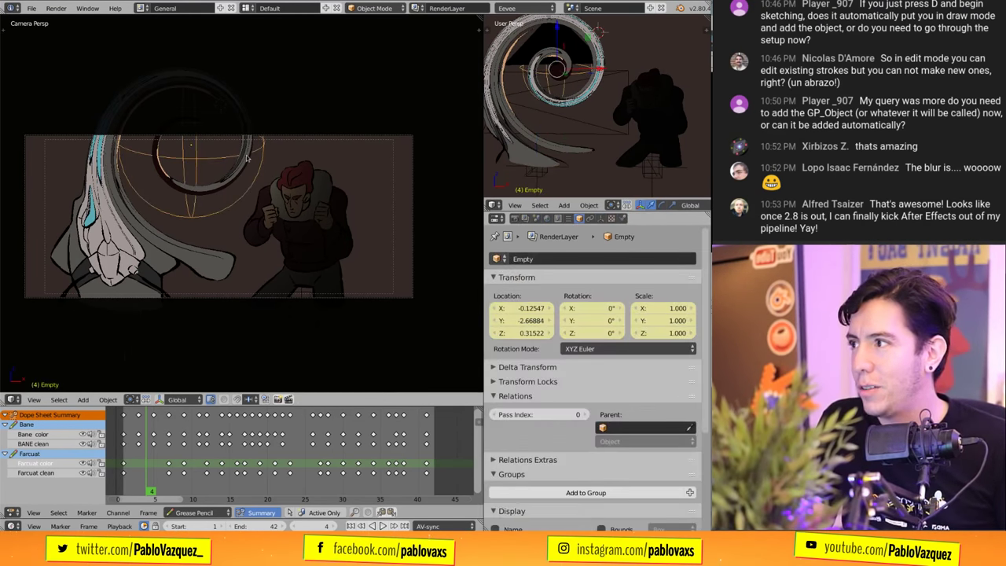
pyautogui.press('g')
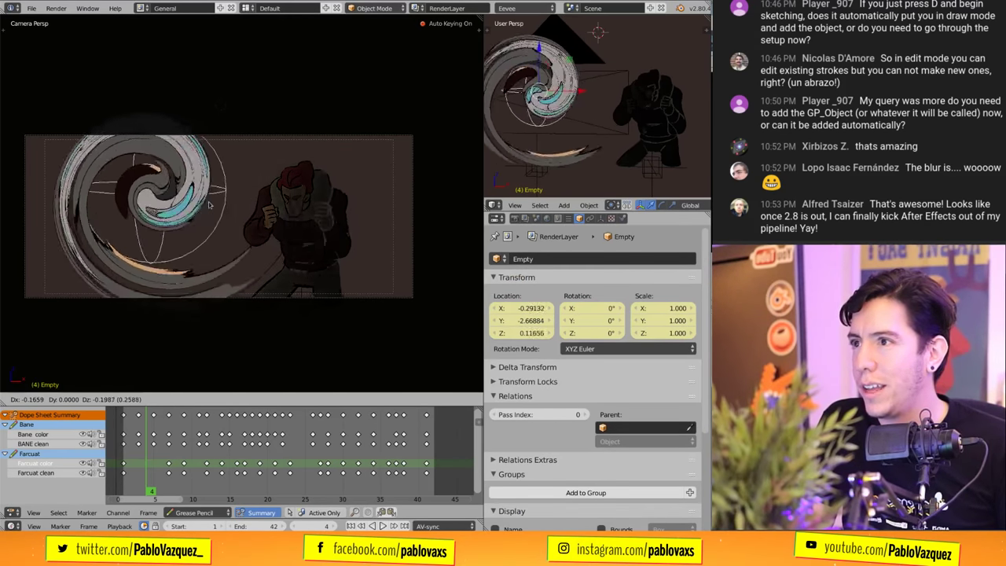
pyautogui.click(242, 154)
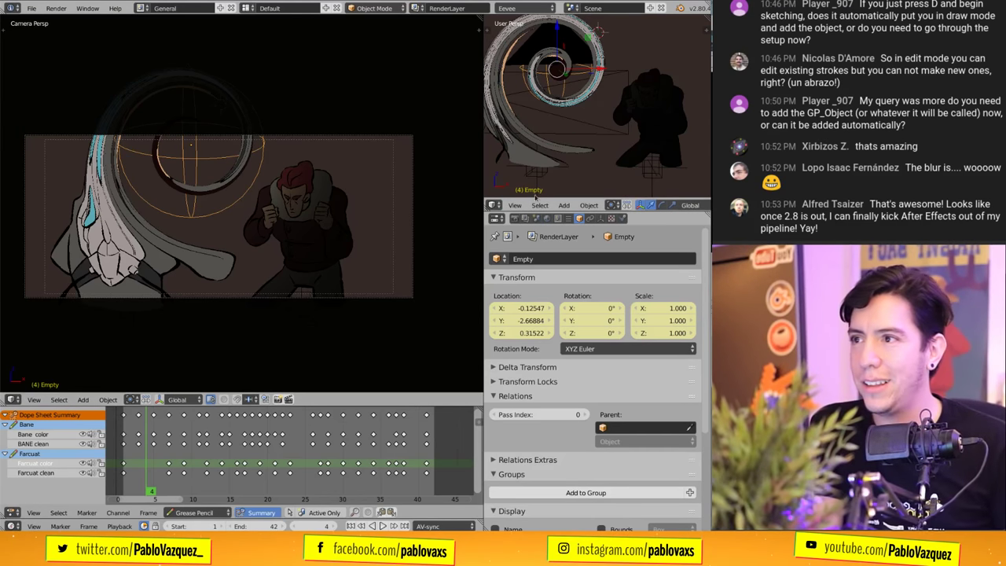
pyautogui.click(553, 176)
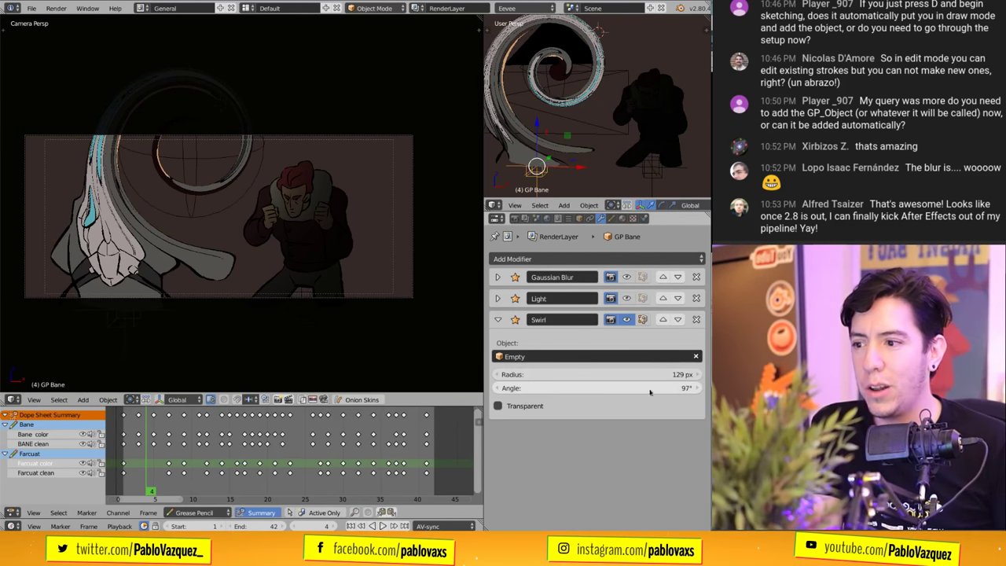
pyautogui.moveTo(540, 389); pyautogui.dragTo(535, 408)
# - Reposition the Empty, toggle the Swirl's viewport display back on, and collapse its panel
pyautogui.rightClick(227, 161)
pyautogui.press('g')
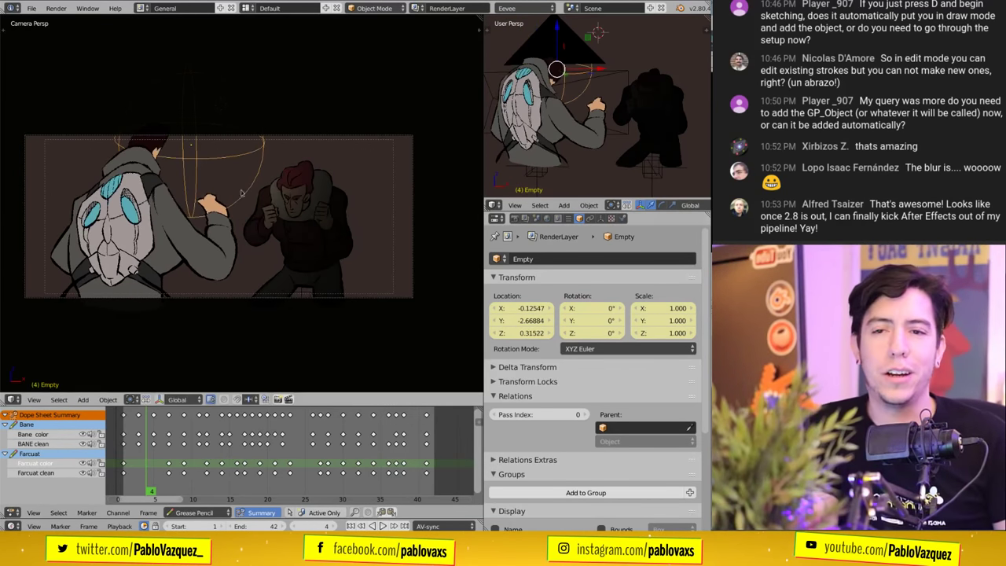
pyautogui.click(191, 144)
pyautogui.rightClick(536, 167)
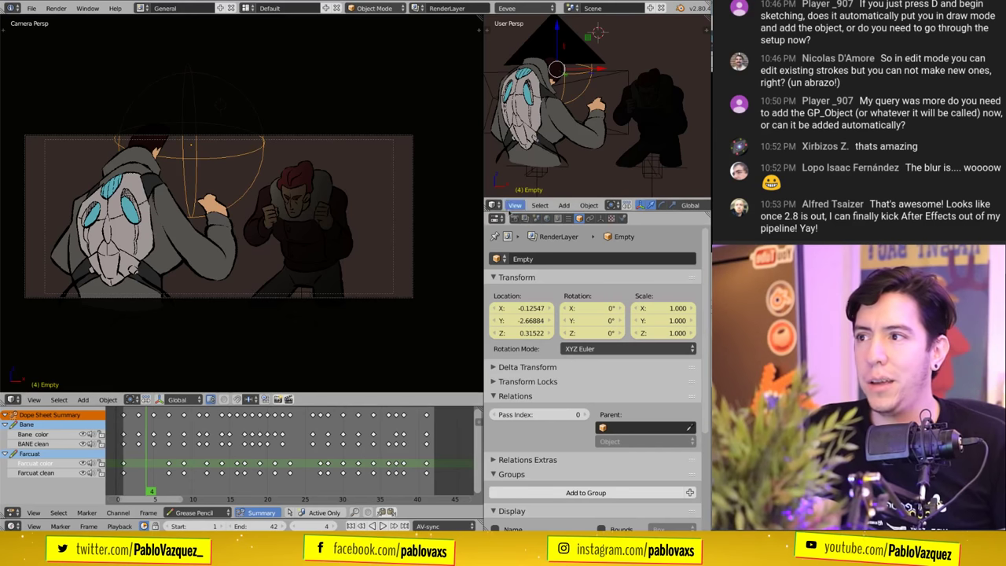
pyautogui.click(601, 218)
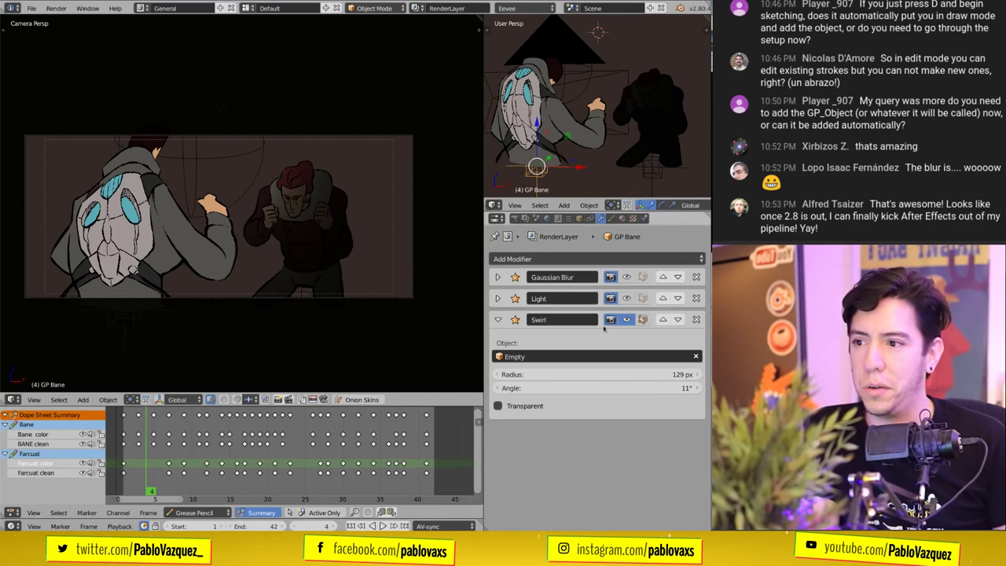
pyautogui.click(627, 320)
pyautogui.click(627, 320)
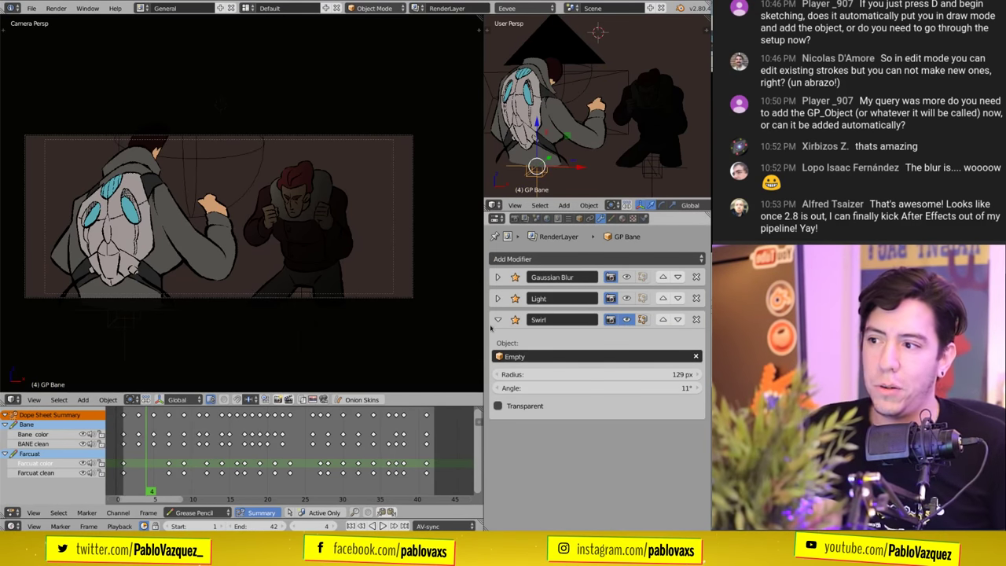
pyautogui.click(497, 320)
pyautogui.click(537, 260)
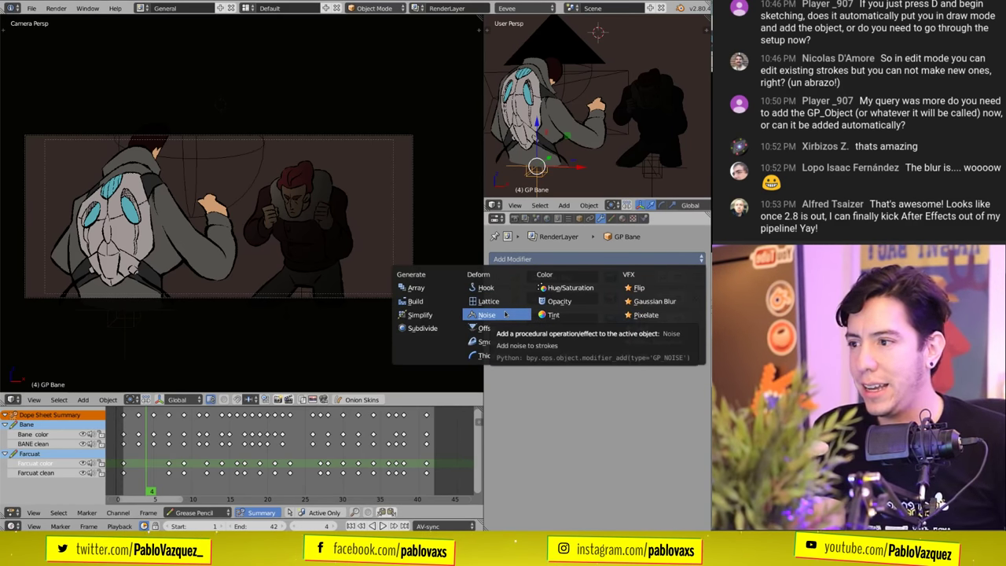
# - Delete the Empty and remove the Noise, Swirl and Light modifiers from GP Bane
pyautogui.click(505, 315)
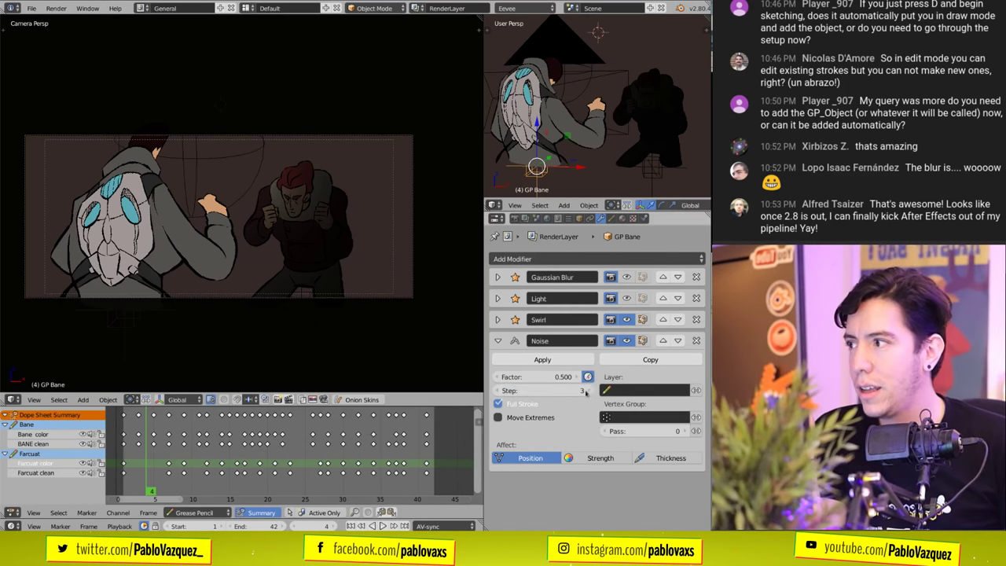
pyautogui.rightClick(262, 159)
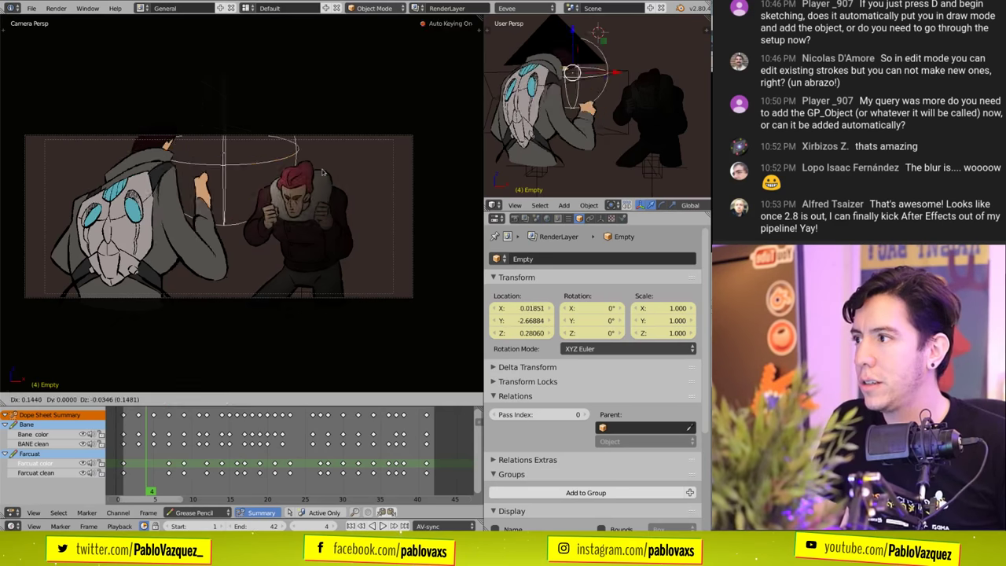
pyautogui.press('Delete')
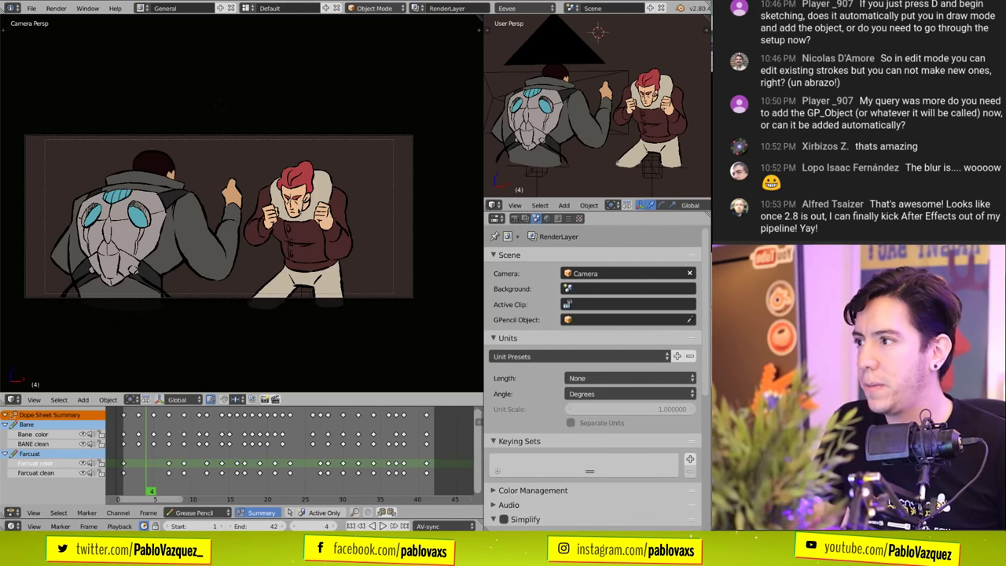
pyautogui.rightClick(539, 182)
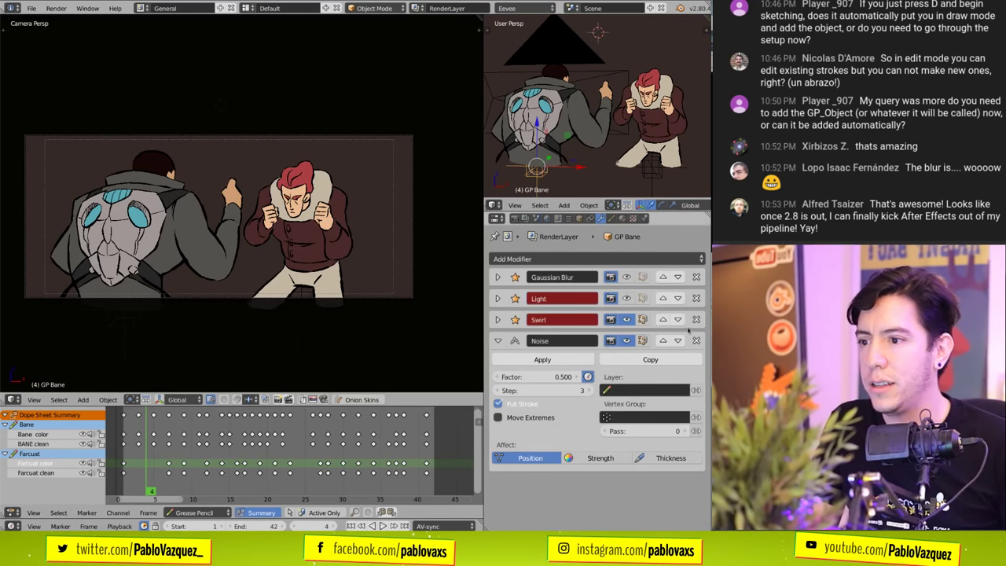
pyautogui.click(696, 340)
pyautogui.click(695, 319)
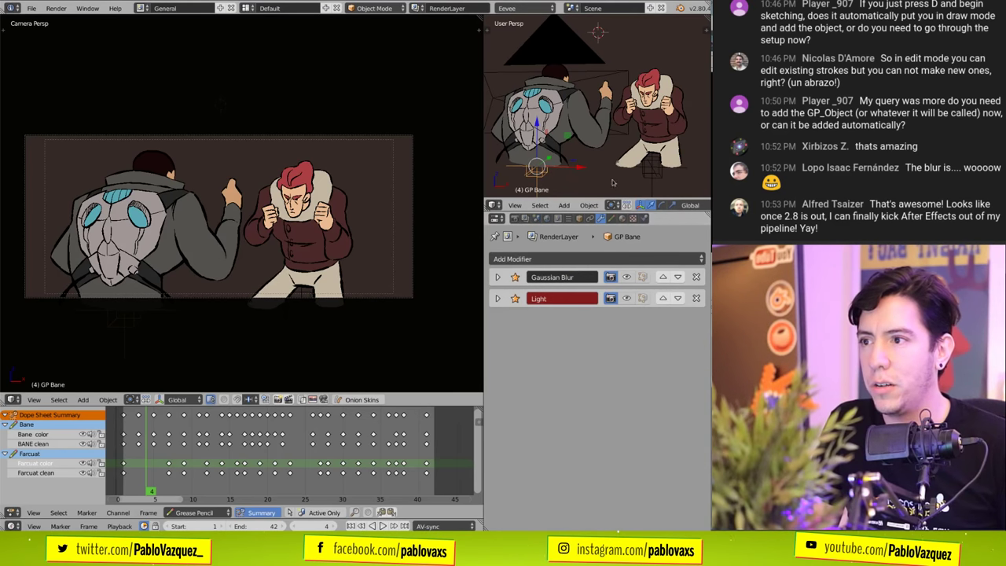
pyautogui.click(696, 298)
# - Remove GP Farcuat's extra modifiers and Gaussian Blur, and enable Thickness in the viewport
pyautogui.rightClick(651, 169)
pyautogui.click(696, 319)
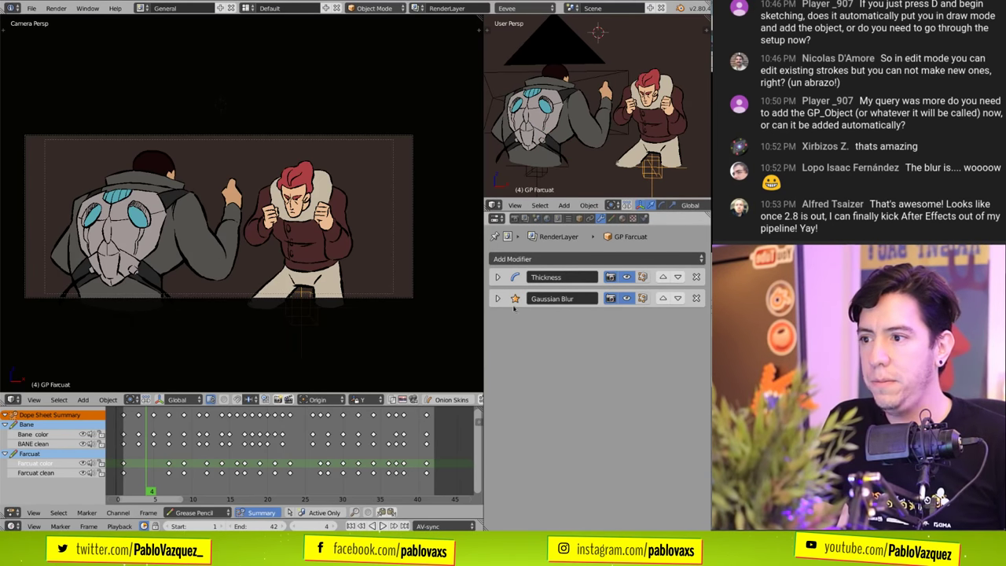
pyautogui.click(696, 298)
pyautogui.click(627, 276)
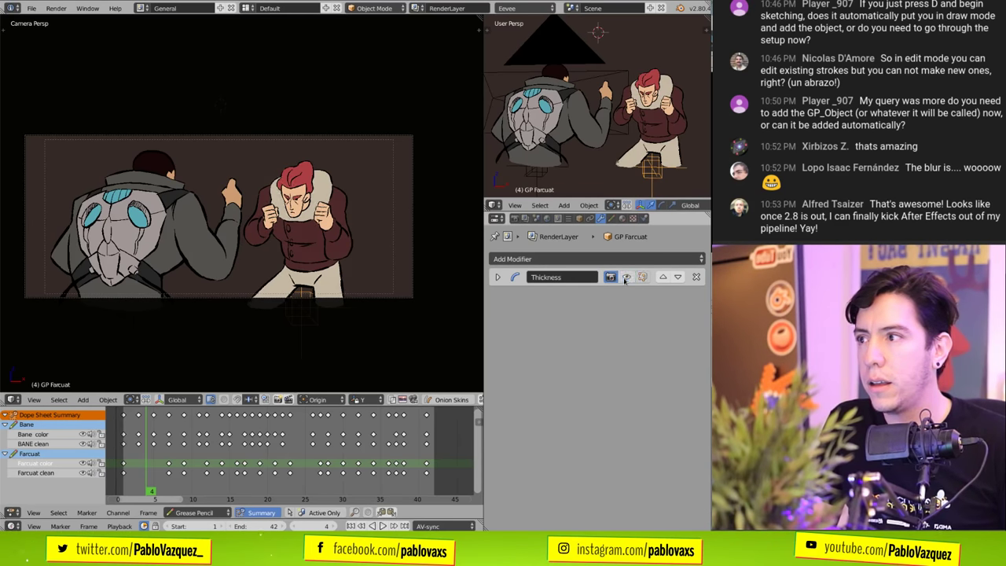
# - Play the animation briefly, stopping at frame 4, and check the Thickness settings
pyautogui.scroll(5, 242, 212)
pyautogui.hotkey('alt', 'a')
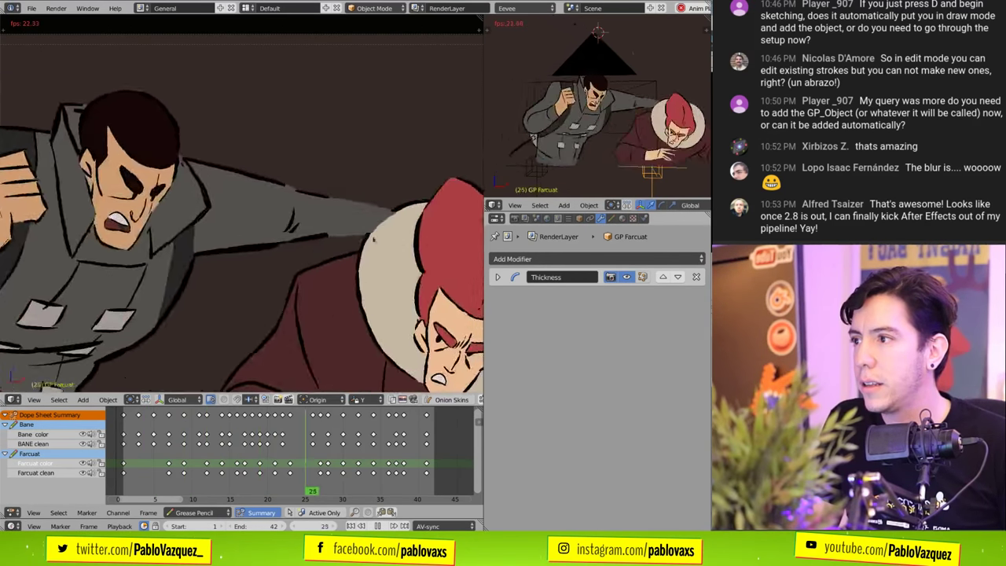
pyautogui.press('Escape')
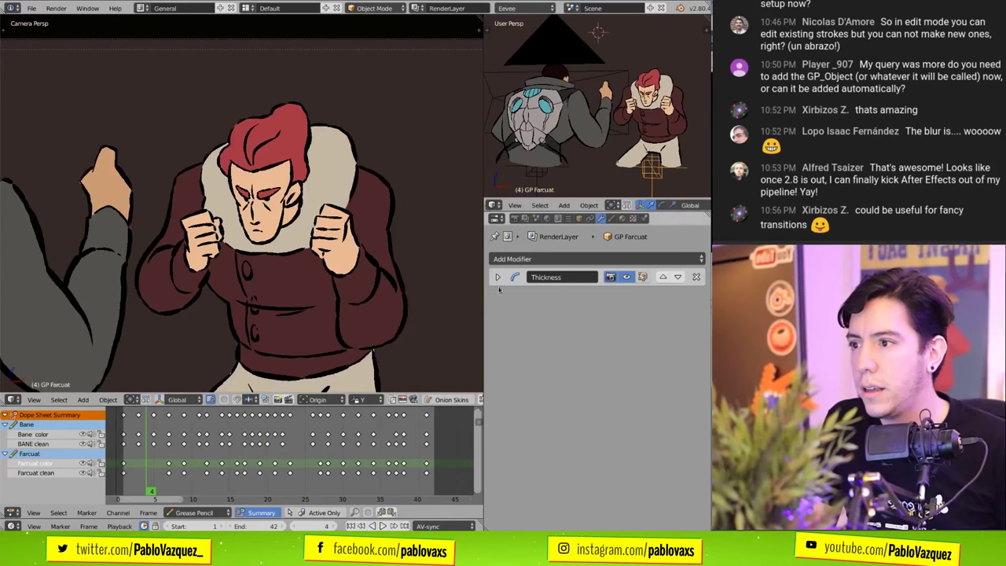
pyautogui.click(496, 277)
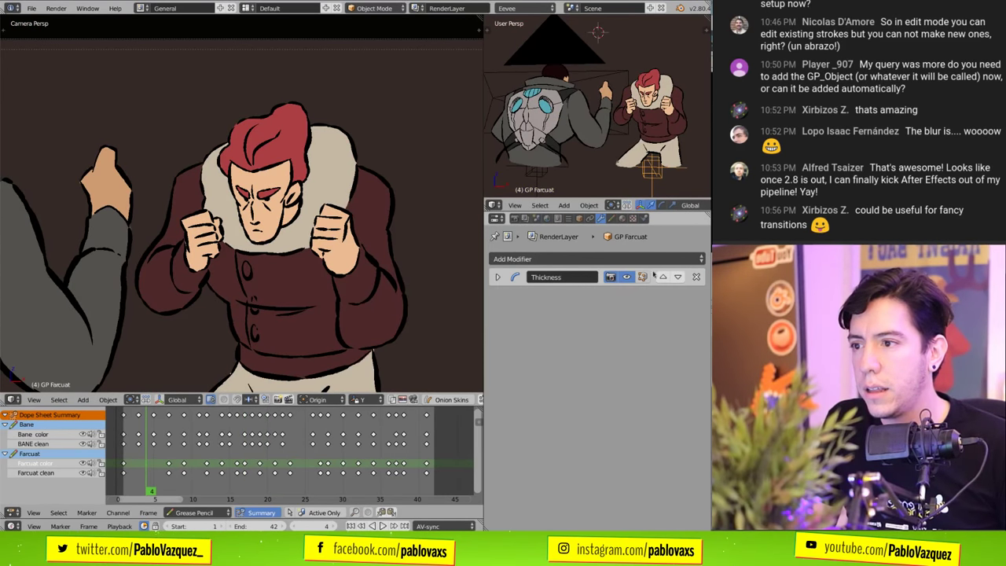
pyautogui.click(497, 276)
# - Add a Noise modifier to GP Farcuat and set its factor to 2.247
pyautogui.click(546, 260)
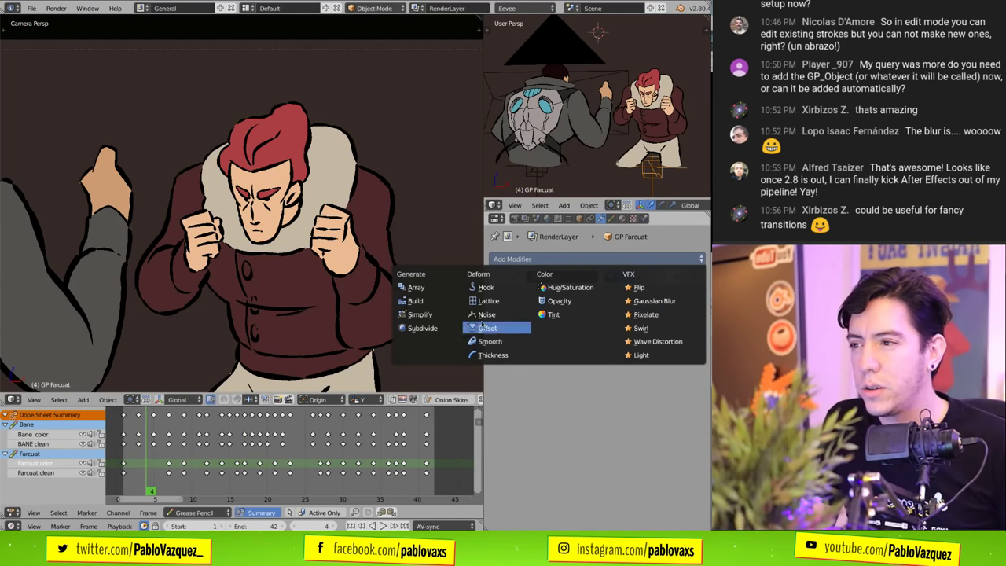
pyautogui.click(489, 314)
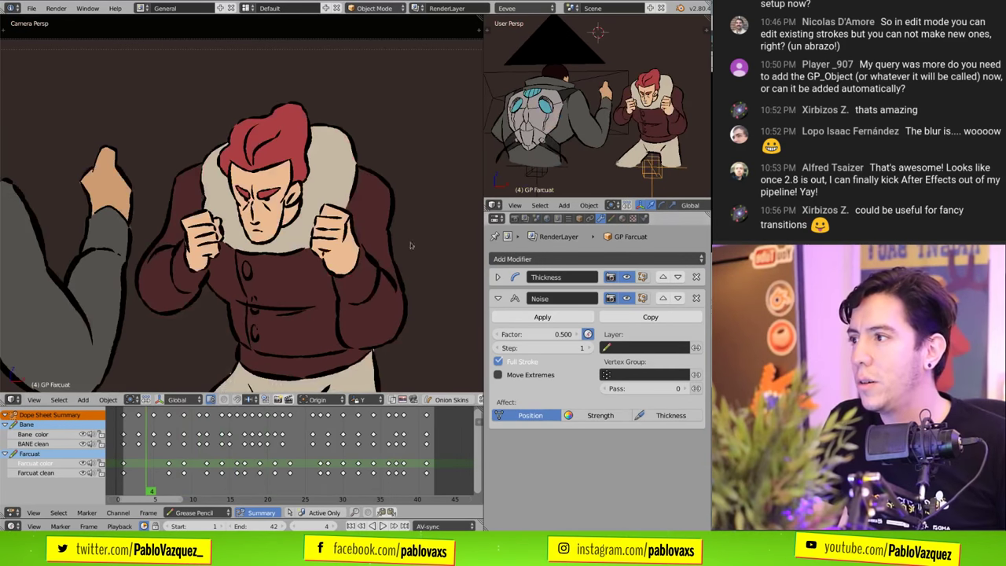
pyautogui.moveTo(574, 334); pyautogui.dragTo(621, 343)
pyautogui.scroll(5, 338, 241)
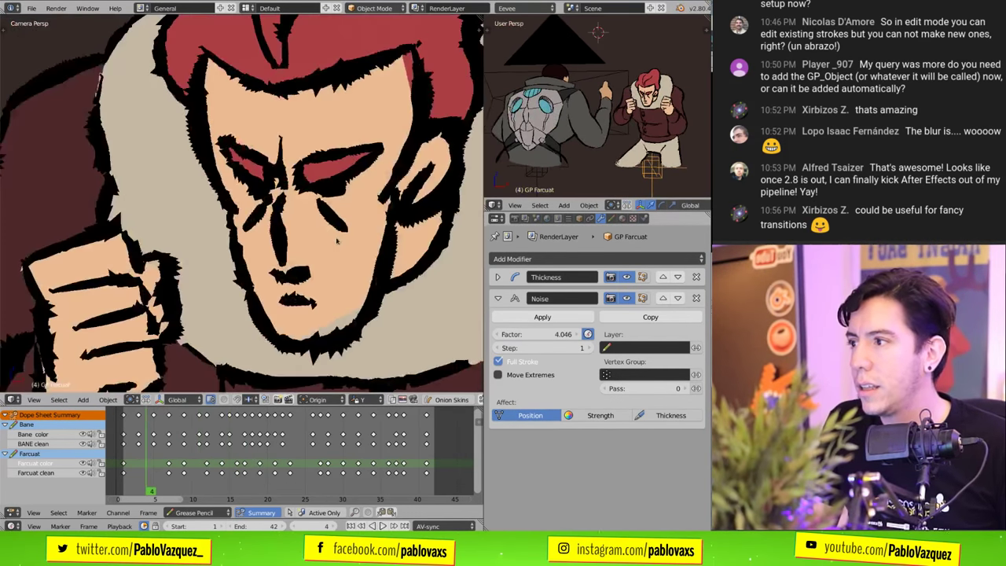
pyautogui.scroll(3, 338, 241)
pyautogui.click(565, 336)
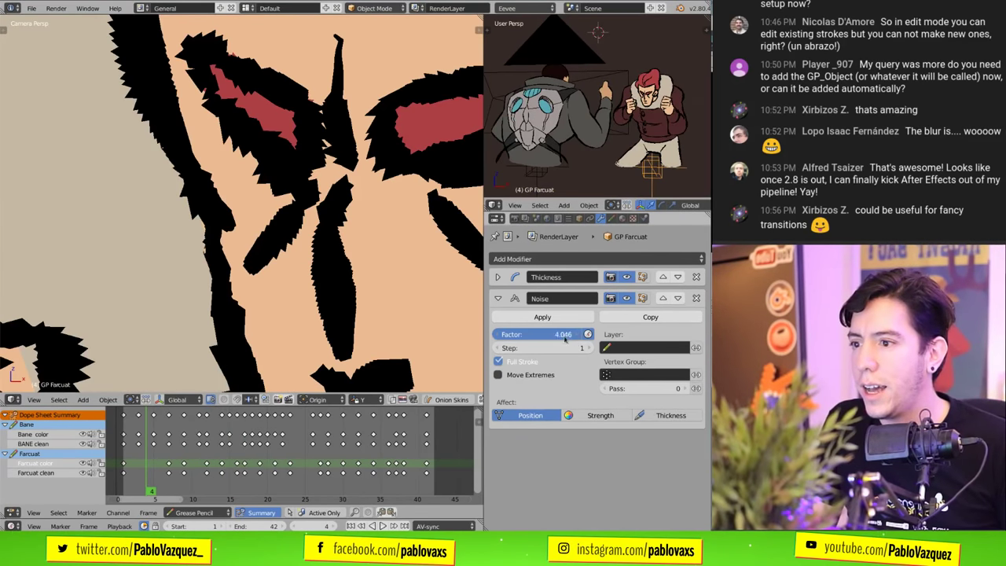
pyautogui.moveTo(564, 338); pyautogui.dragTo(511, 339)
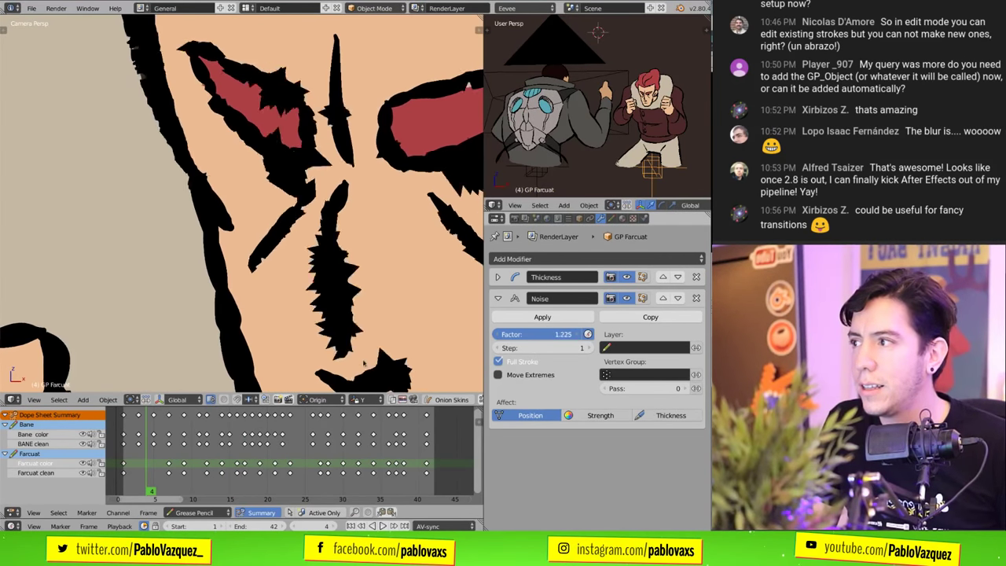
pyautogui.moveTo(363, 361); pyautogui.dragTo(395, 375)
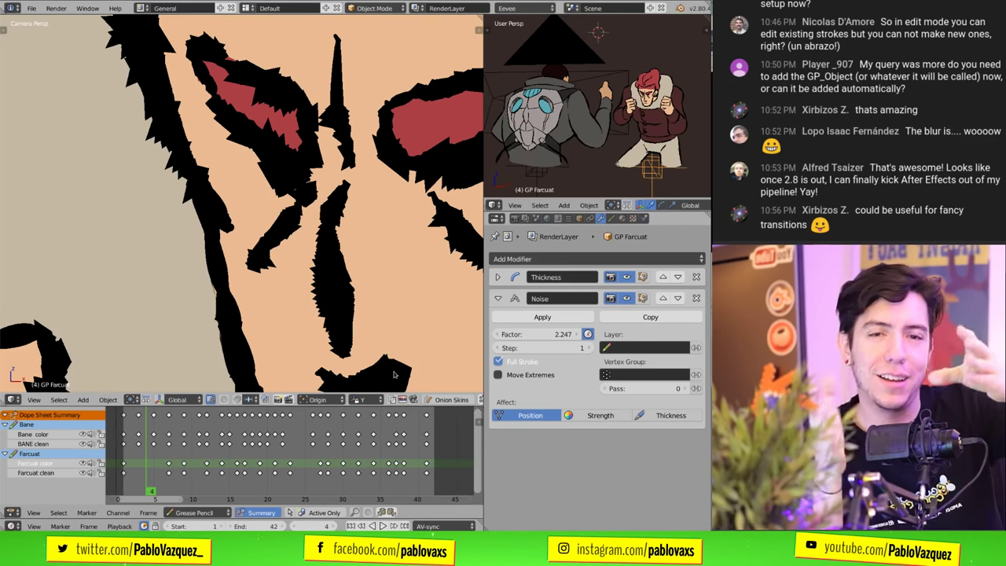
pyautogui.scroll(-6, 346, 190)
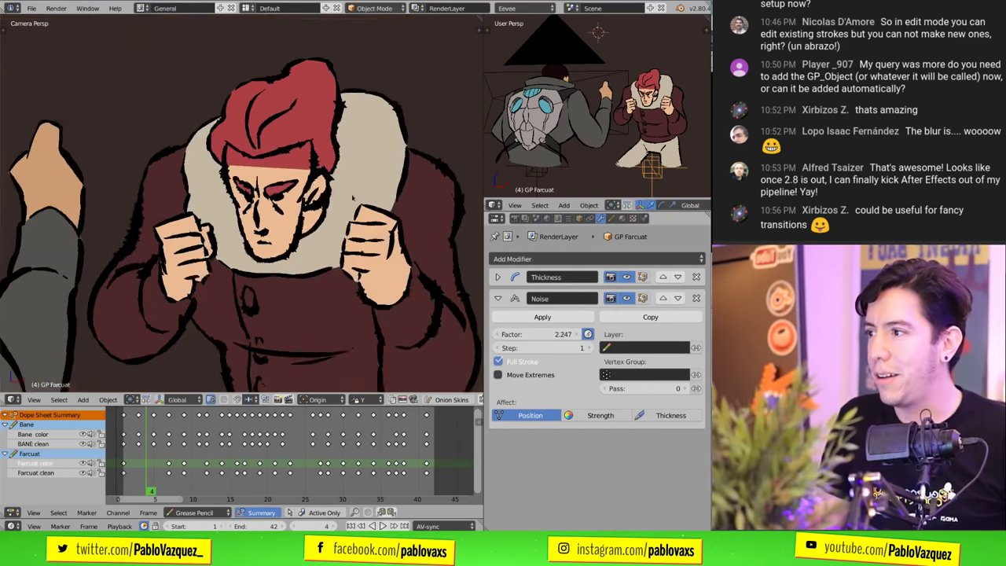
pyautogui.hotkey('ctrl', 'n')
# - Load the fresh default scene and delete the cube, a test stroke and a leftover sphere
pyautogui.click(345, 194)
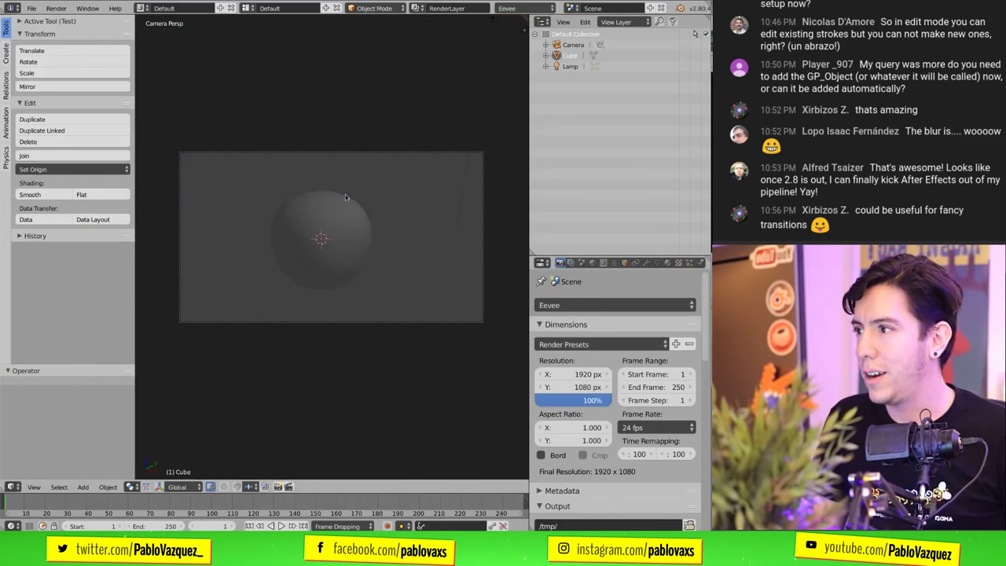
pyautogui.rightClick(363, 256)
pyautogui.press('x')
pyautogui.click(348, 253)
pyautogui.moveTo(319, 179)
pyautogui.mouseDown()
pyautogui.moveTo(369, 228)
pyautogui.moveTo(452, 239)
pyautogui.mouseUp()
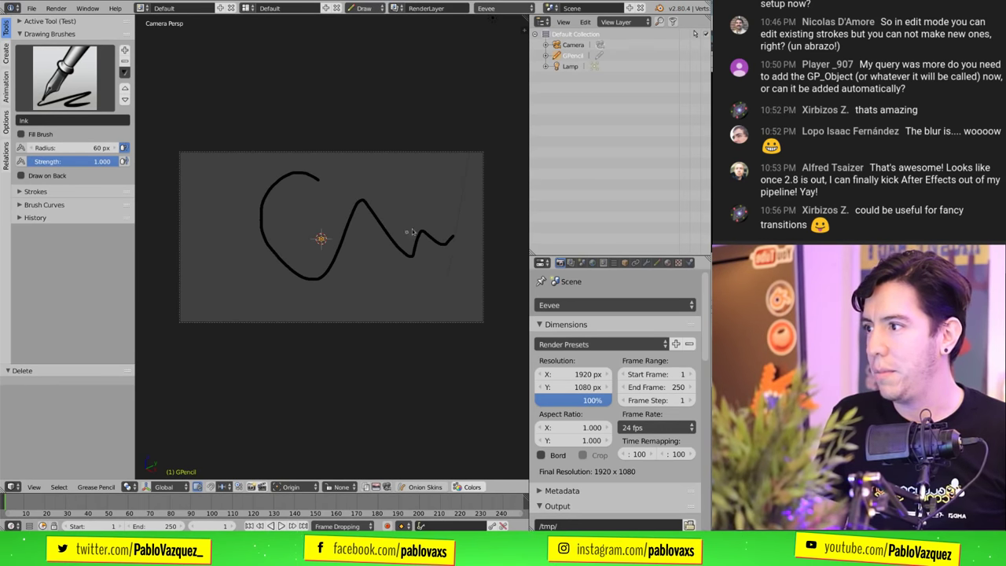
pyautogui.press('x')
pyautogui.click(393, 214)
pyautogui.hotkey('shift', 'a')
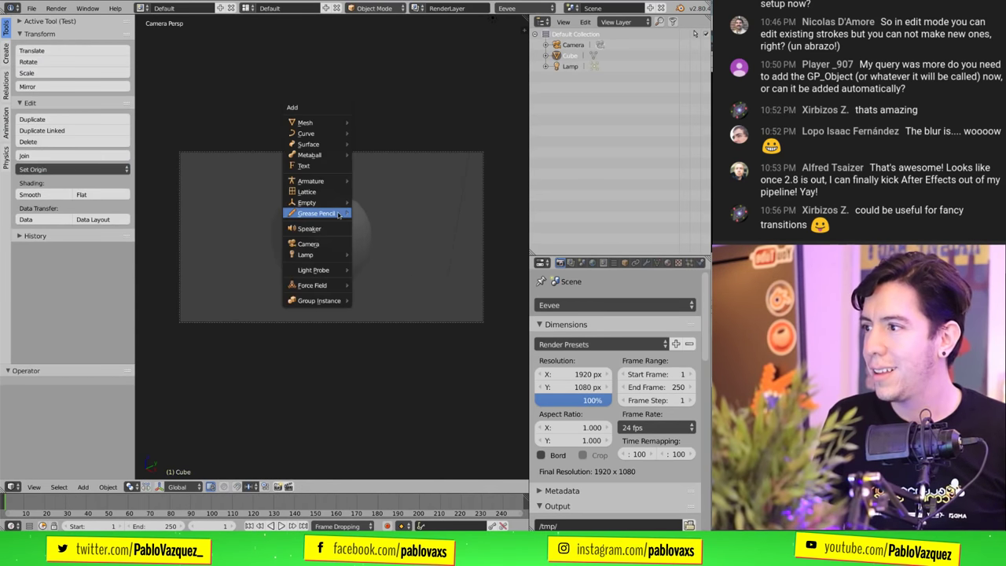
pyautogui.click(314, 228)
pyautogui.press('Delete')
# - Add a Grease Pencil Monkey scaled to about 2.3 and fill the view with the camera
pyautogui.hotkey('shift', 'a')
pyautogui.moveTo(338, 231)
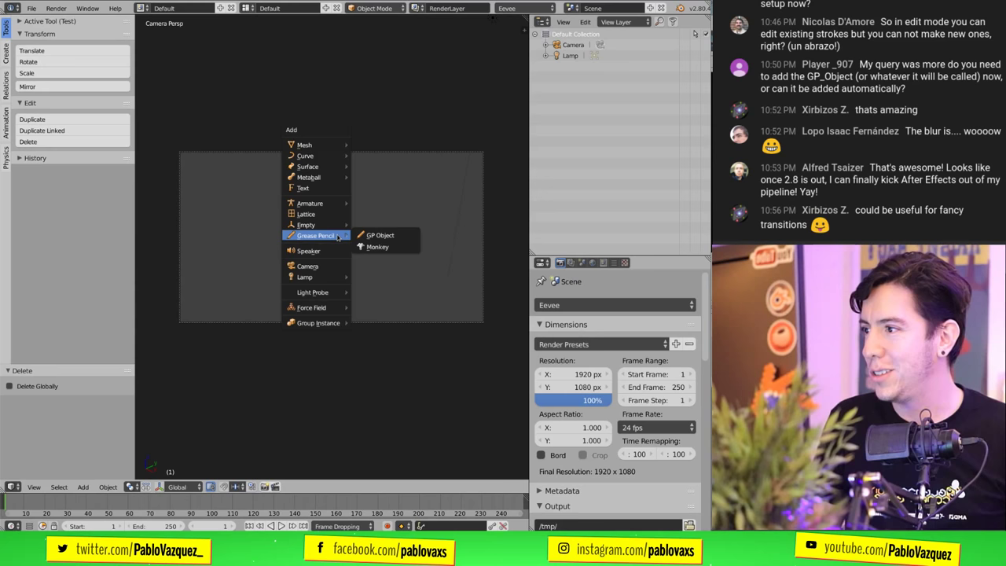
pyautogui.click(378, 246)
pyautogui.press('s')
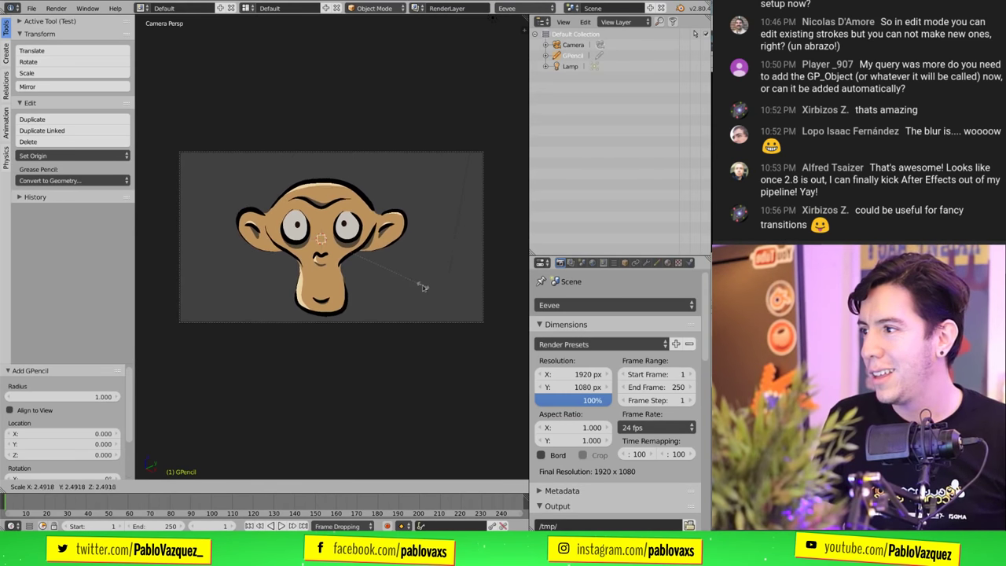
pyautogui.click(416, 280)
pyautogui.press('Home')
pyautogui.scroll(3, 412, 279)
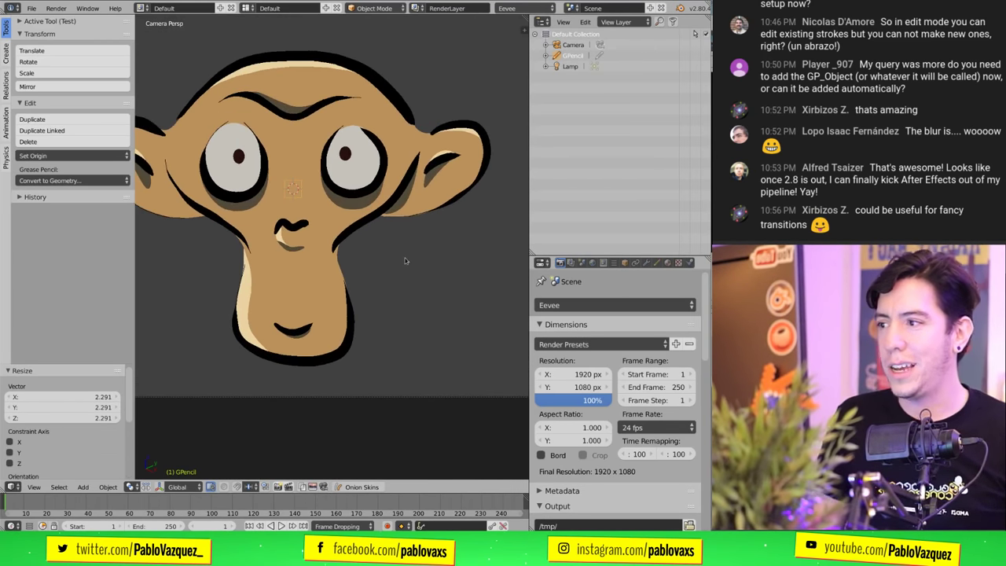
# - Hide the tool panel, place the 3D cursor right of the monkey, and show its modifiers
pyautogui.press('t')
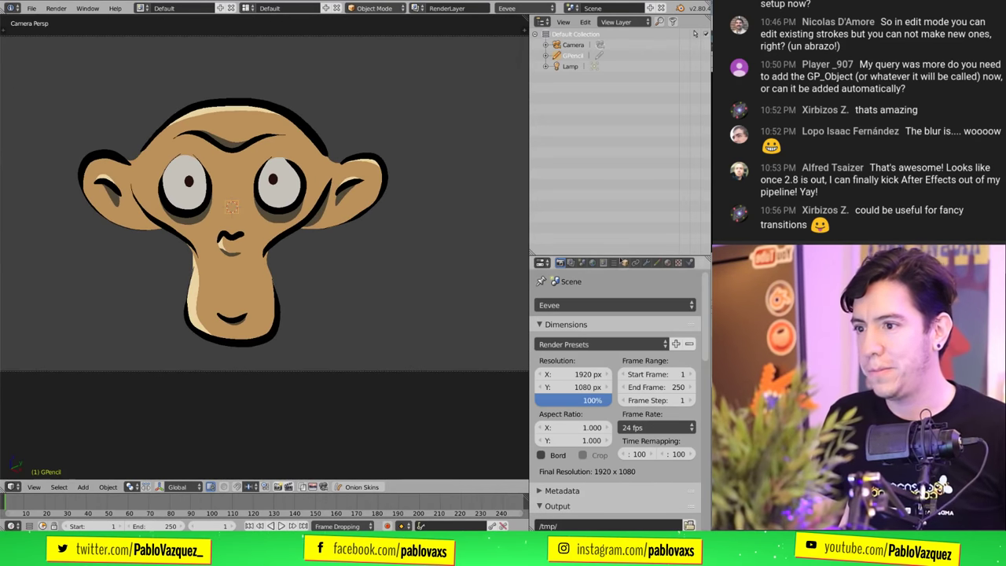
pyautogui.press('g')
pyautogui.press('Escape')
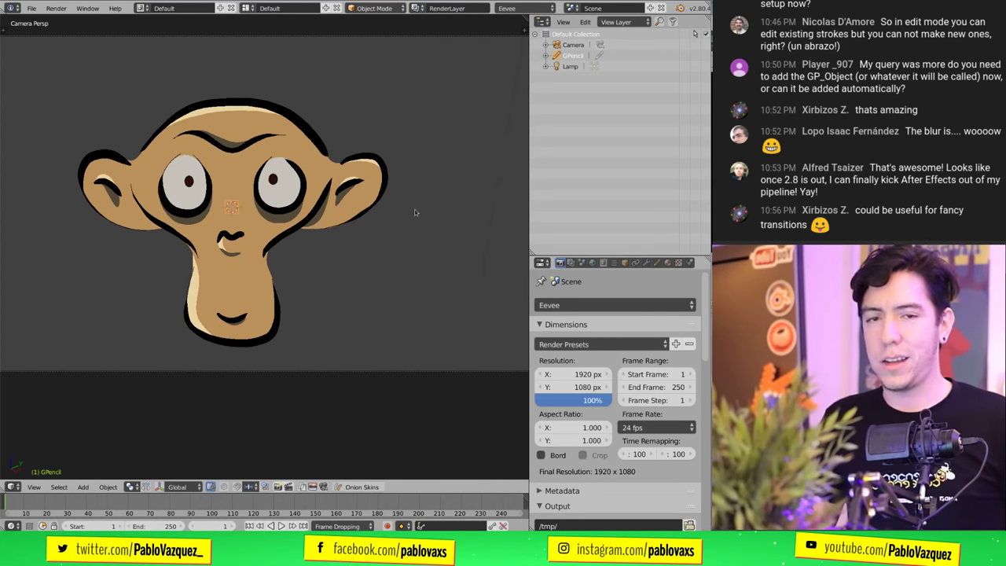
pyautogui.click(405, 251)
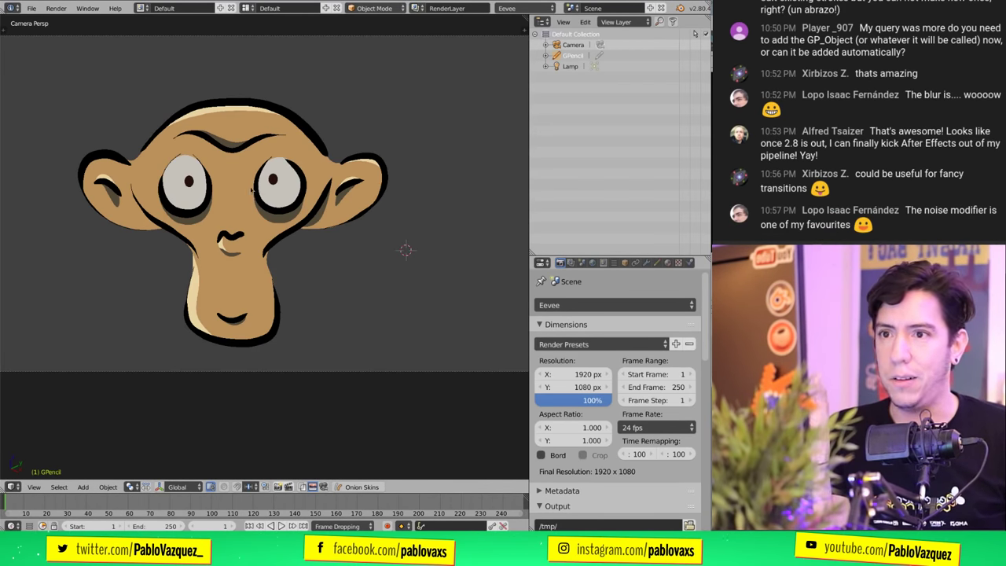
pyautogui.click(646, 263)
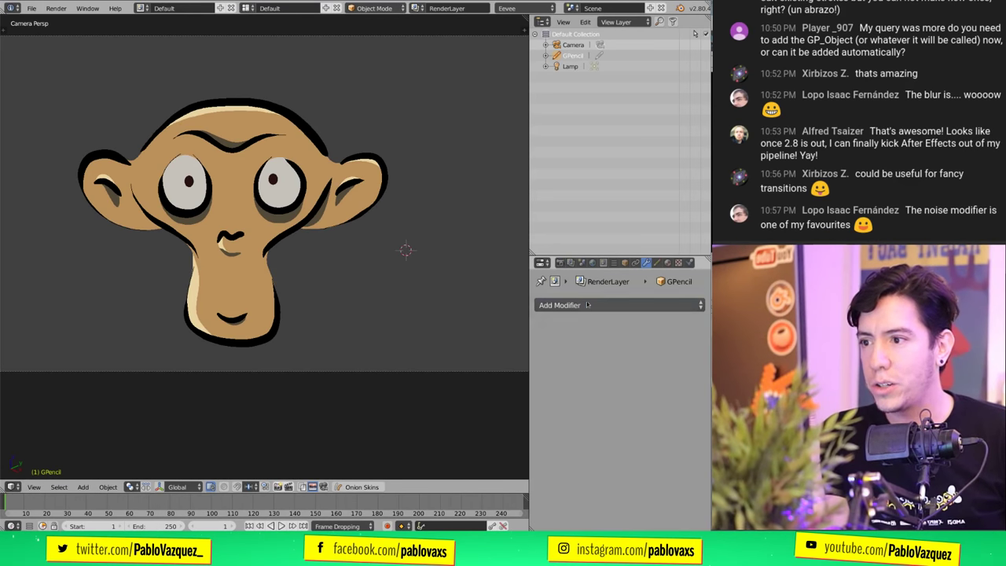
# - Add a Noise stroke modifier to the monkey drawing and adjust its factor
pyautogui.click(560, 305)
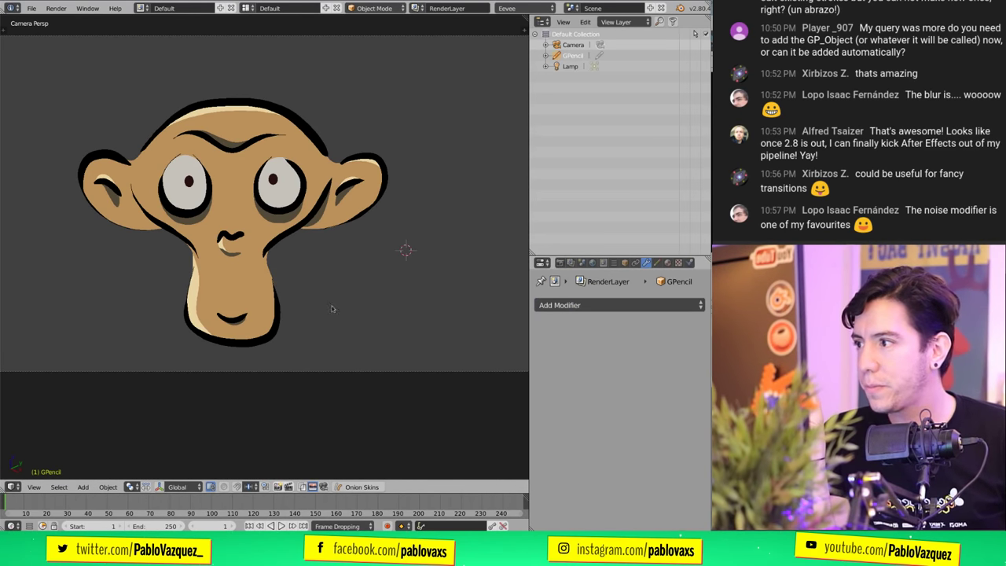
pyautogui.click(577, 304)
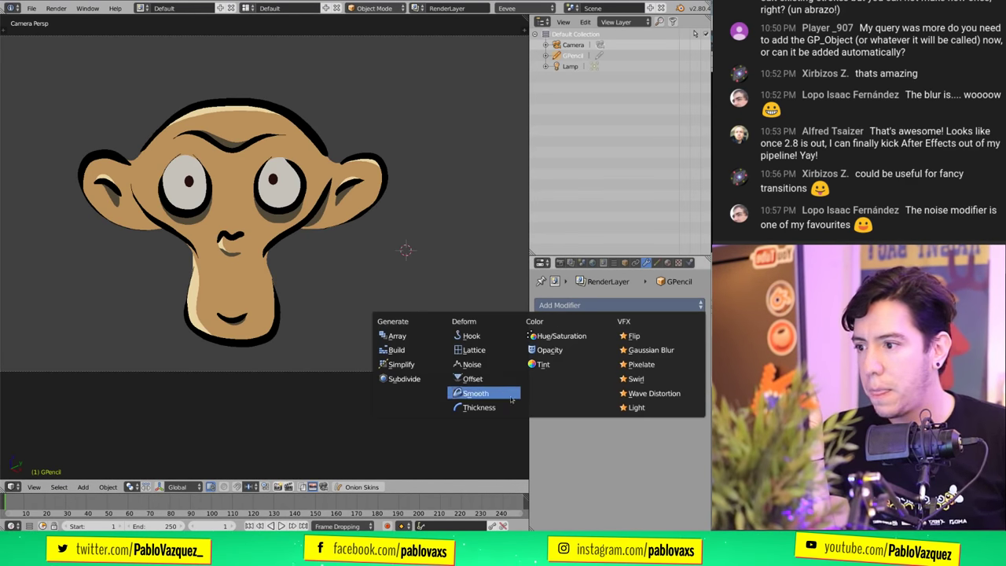
pyautogui.click(472, 364)
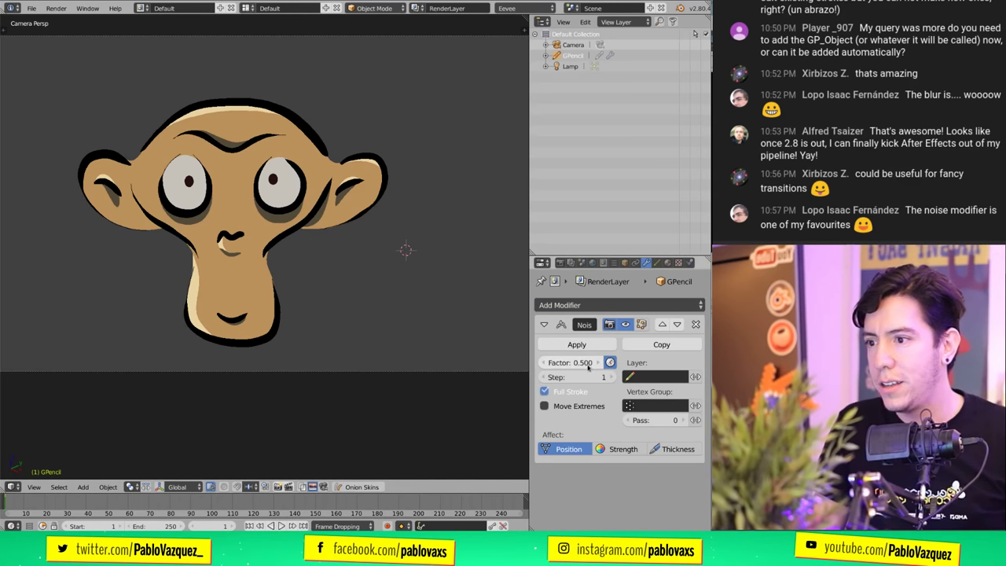
pyautogui.moveTo(585, 367); pyautogui.dragTo(385, 360)
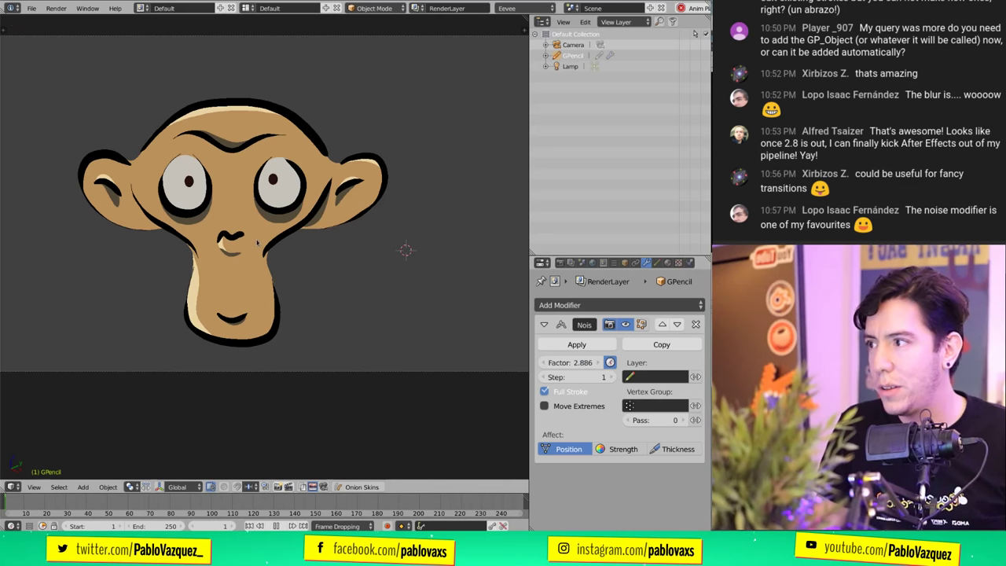
pyautogui.scroll(4, 307, 257)
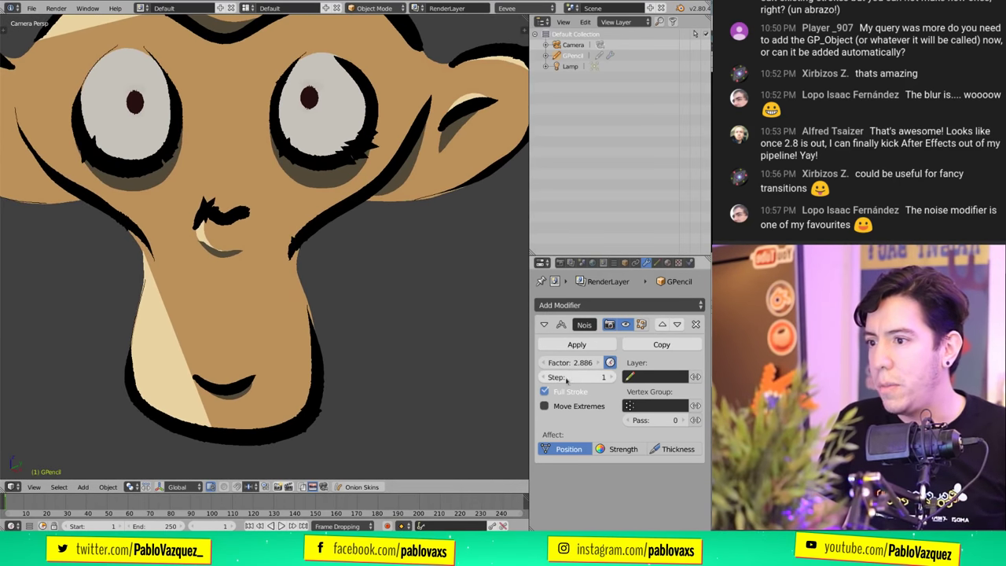
pyautogui.moveTo(582, 362)
pyautogui.mouseDown()
pyautogui.moveTo(507, 381)
pyautogui.moveTo(418, 353)
pyautogui.mouseUp()
# - Preview playback while tuning the noise factor to about 2.9, step 2, affecting strength
pyautogui.hotkey('alt', 'a')
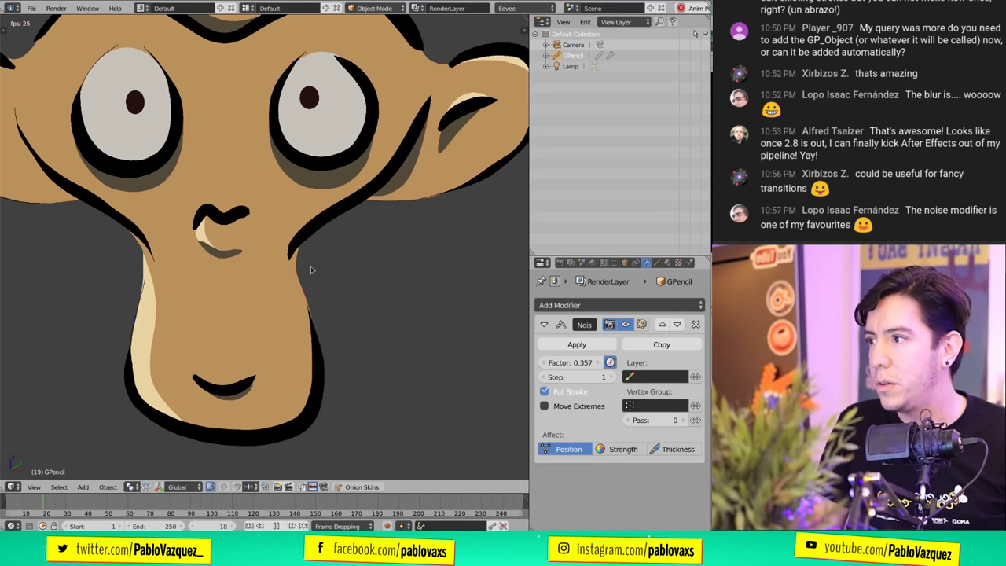
pyautogui.press('Escape')
pyautogui.moveTo(580, 362); pyautogui.dragTo(663, 369)
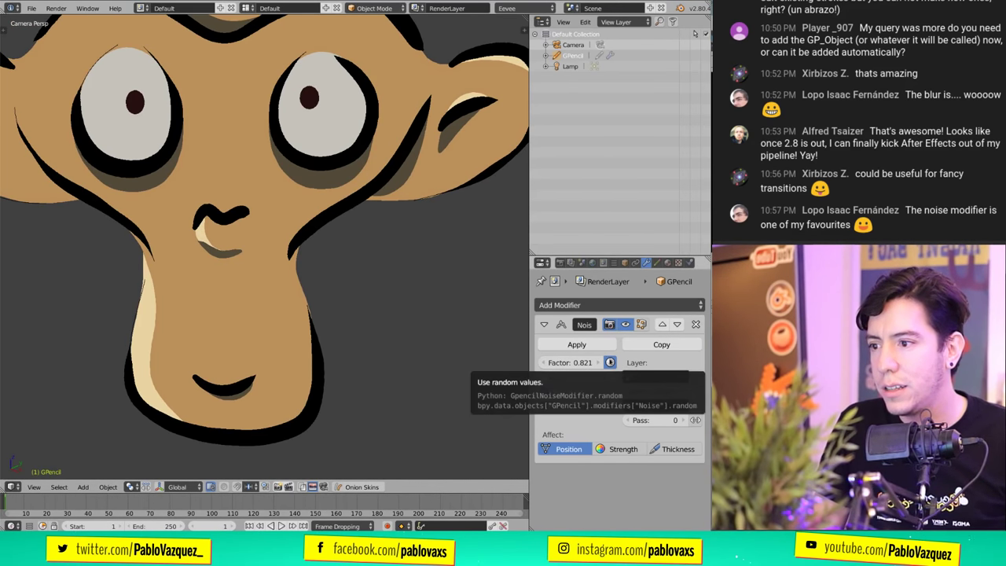
pyautogui.hotkey('alt', 'a')
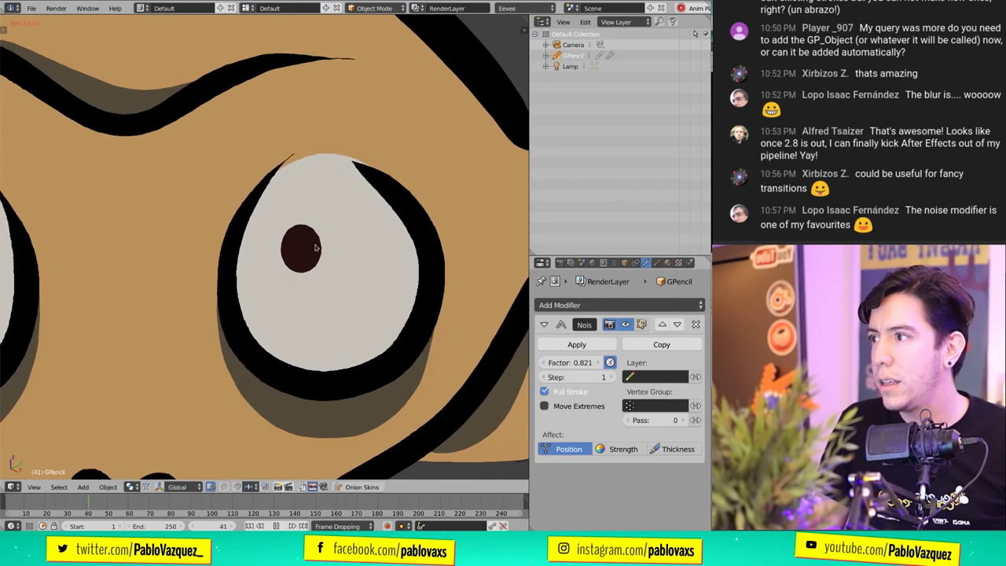
pyautogui.moveTo(580, 362); pyautogui.dragTo(723, 368)
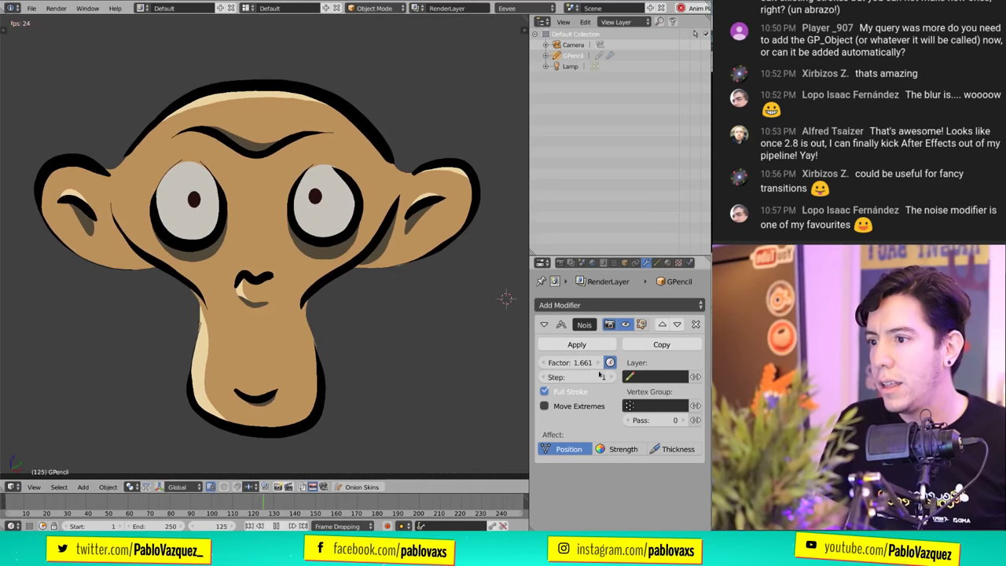
pyautogui.moveTo(612, 379); pyautogui.dragTo(614, 380)
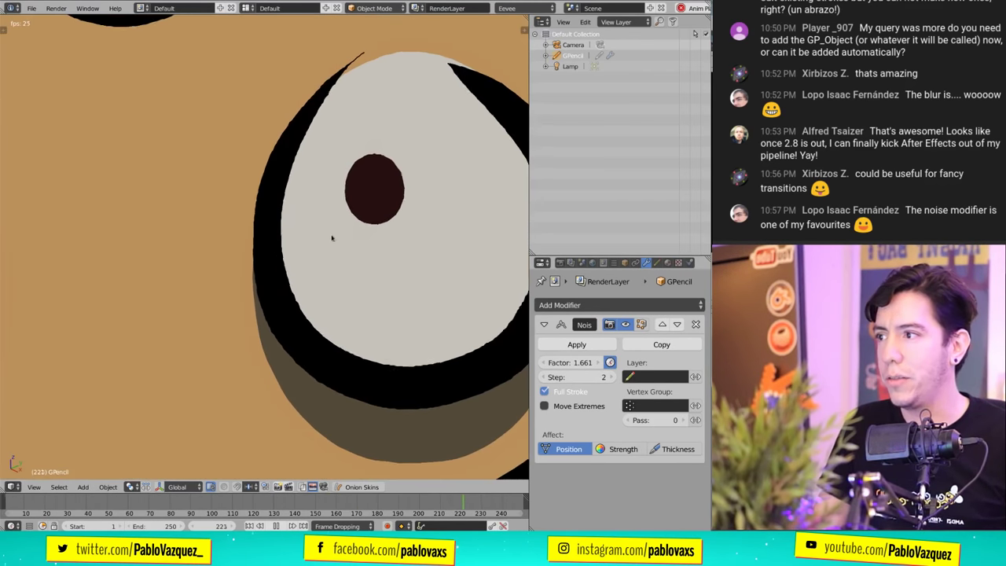
pyautogui.moveTo(582, 362); pyautogui.dragTo(519, 362)
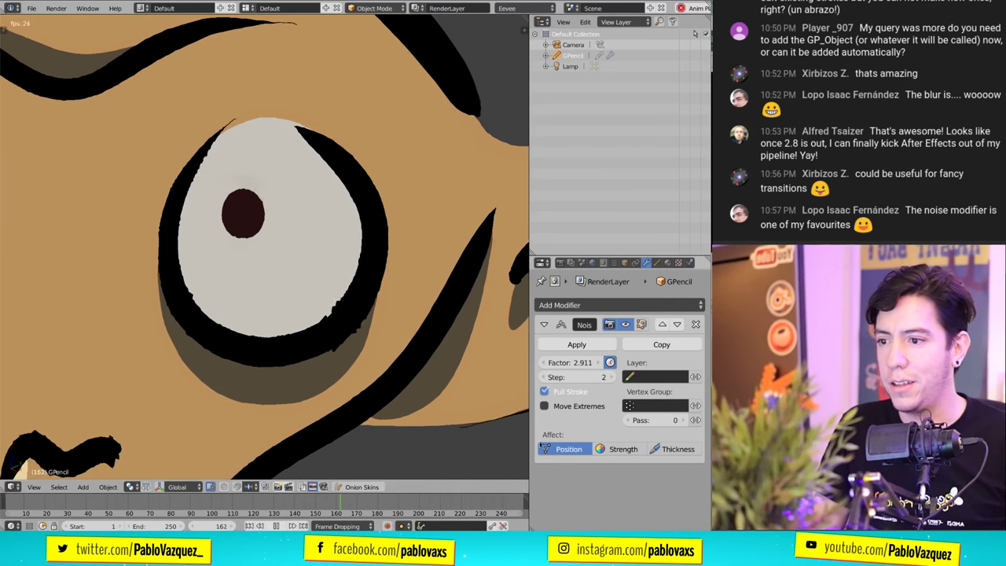
pyautogui.click(640, 451)
# - Make the noise vary stroke thickness, lower its factor, then delete the monkey drawing
pyautogui.click(623, 449)
pyautogui.click(678, 449)
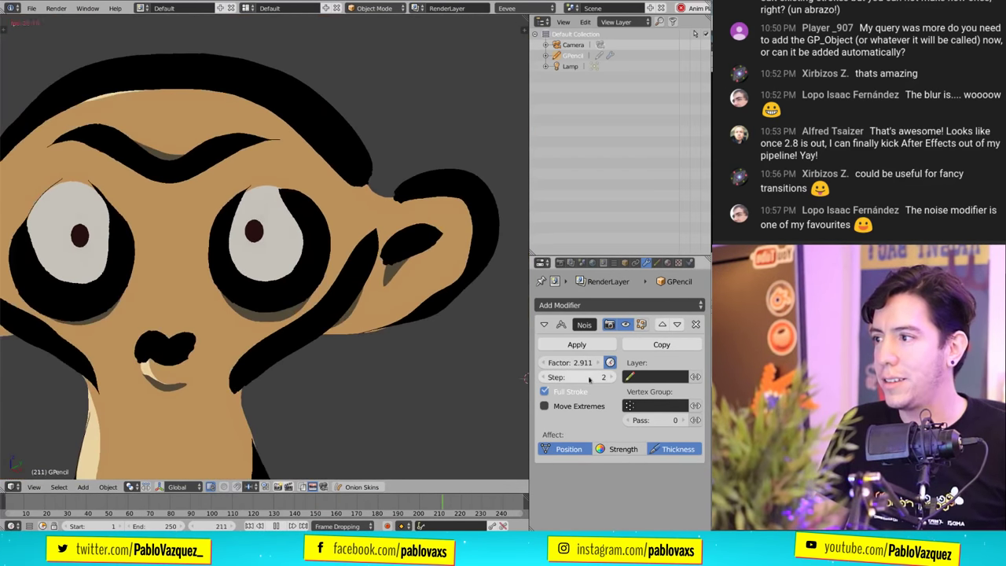
pyautogui.moveTo(570, 362)
pyautogui.mouseDown()
pyautogui.moveTo(400, 356)
pyautogui.moveTo(413, 365)
pyautogui.moveTo(328, 349)
pyautogui.mouseUp()
pyautogui.scroll(-2, 338, 322)
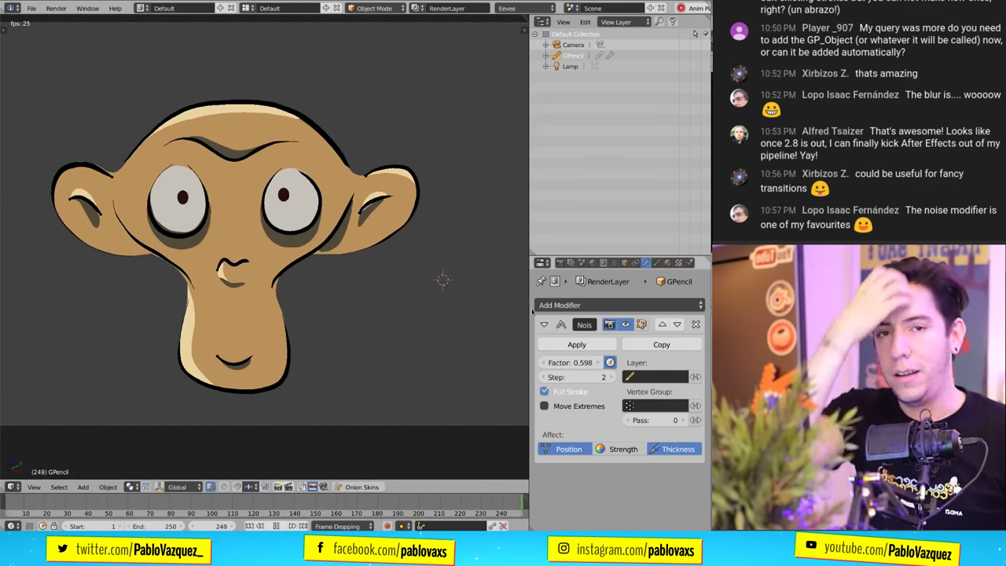
pyautogui.press('Delete')
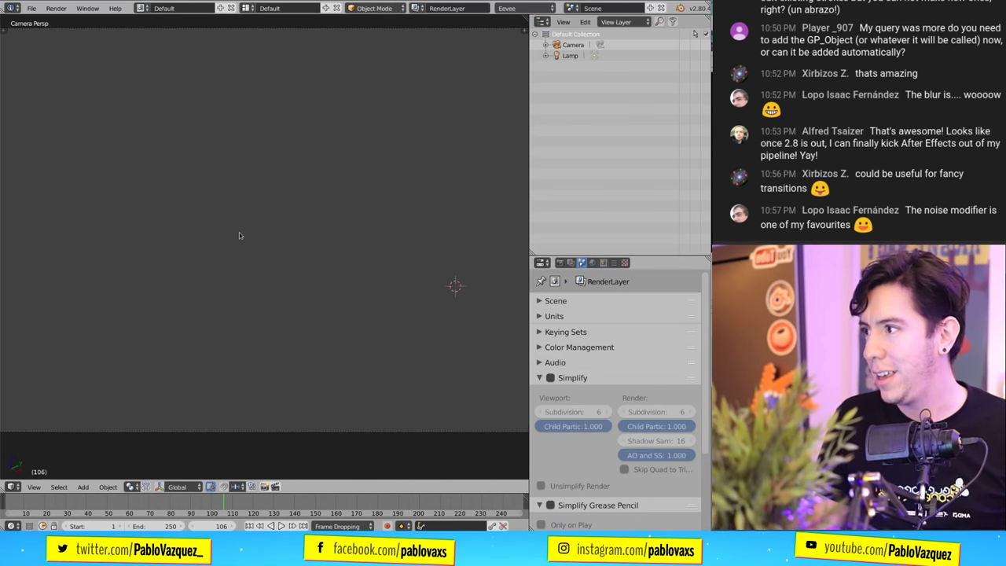
pyautogui.press('Home')
pyautogui.moveTo(168, 189); pyautogui.dragTo(183, 320)
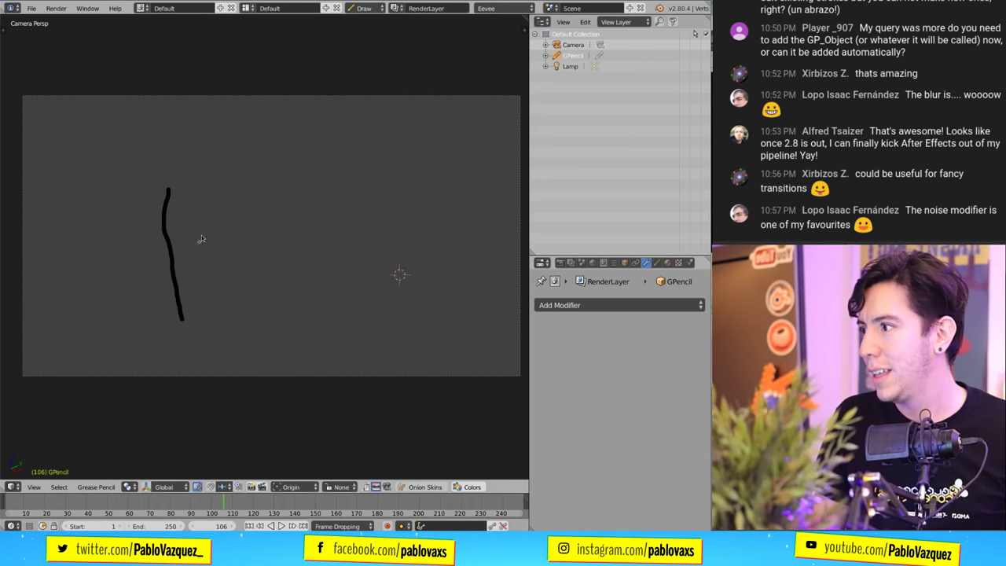
pyautogui.hotkey('ctrl', 'z')
pyautogui.hotkey('ctrl', 'z')
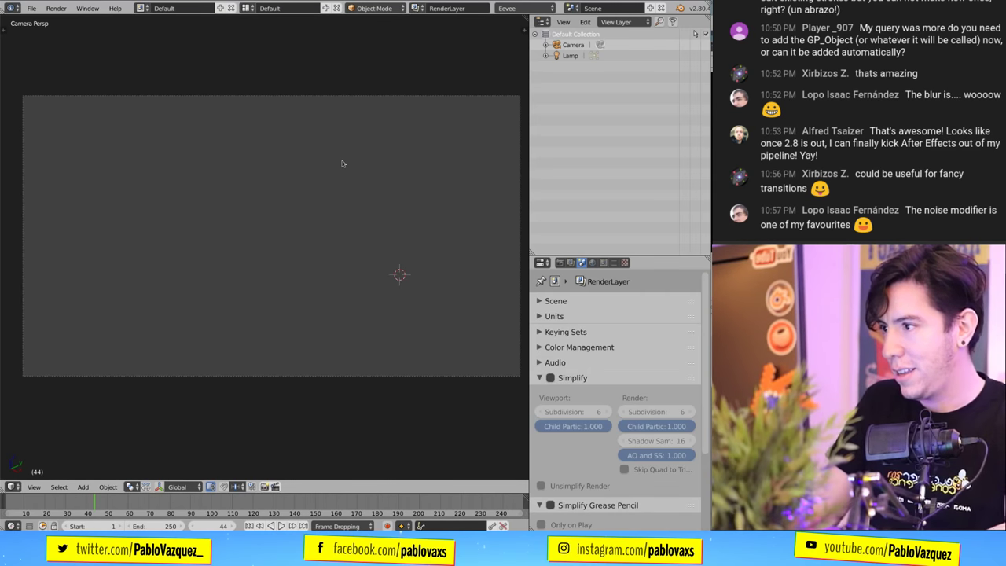
pyautogui.click(488, 274)
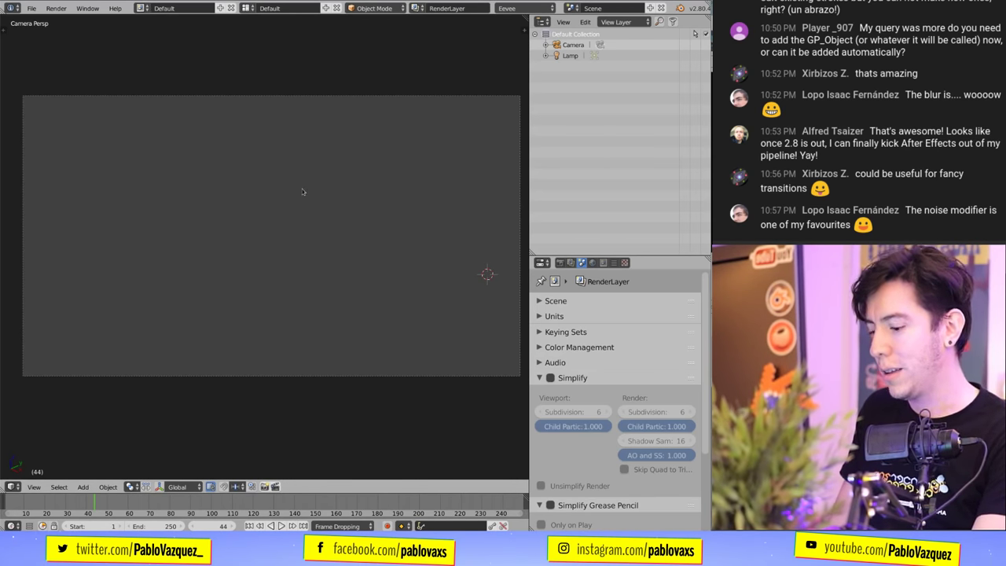
pyautogui.moveTo(309, 136)
pyautogui.mouseDown()
pyautogui.moveTo(295, 201)
pyautogui.moveTo(285, 180)
pyautogui.moveTo(305, 226)
pyautogui.moveTo(296, 172)
pyautogui.mouseUp()
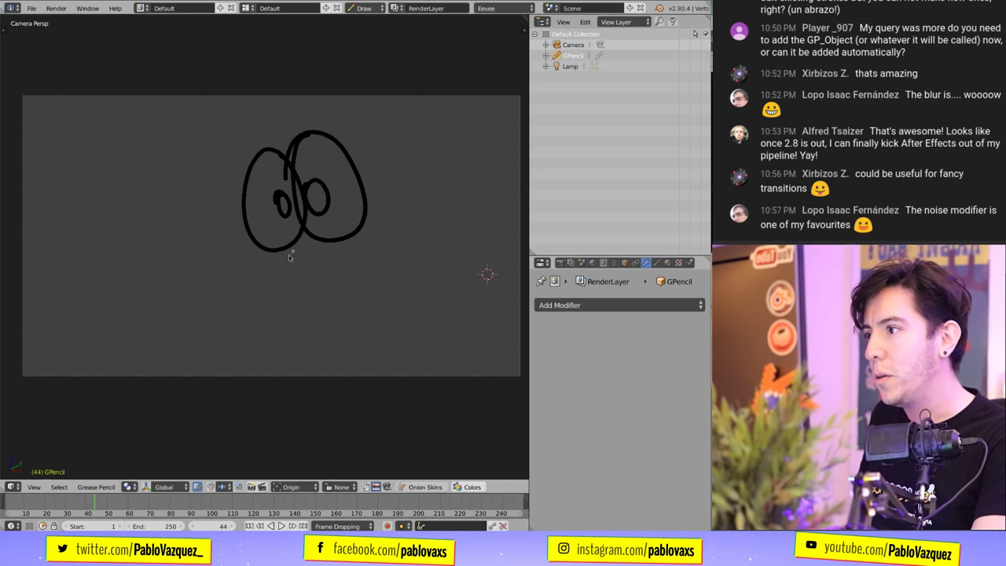
pyautogui.hotkey('ctrl', 'z')
pyautogui.hotkey('ctrl', 'z')
pyautogui.hotkey('ctrl', 'z')
pyautogui.hotkey('ctrl', 'z')
pyautogui.hotkey('ctrl', 'z')
pyautogui.hotkey('ctrl', 'z')
pyautogui.hotkey('ctrl', 'z')
pyautogui.hotkey('ctrl', 'z')
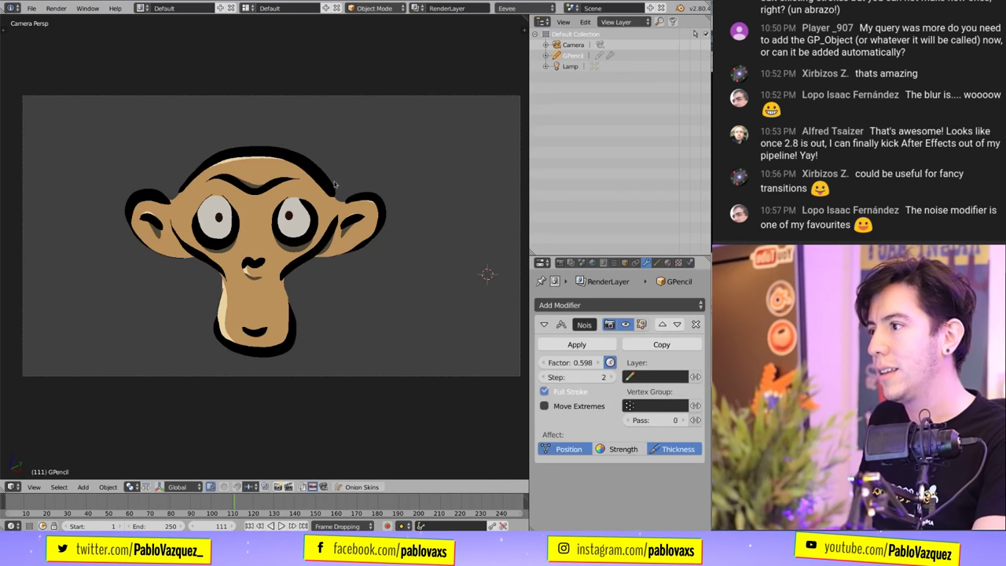
pyautogui.hotkey('ctrl', 'z')
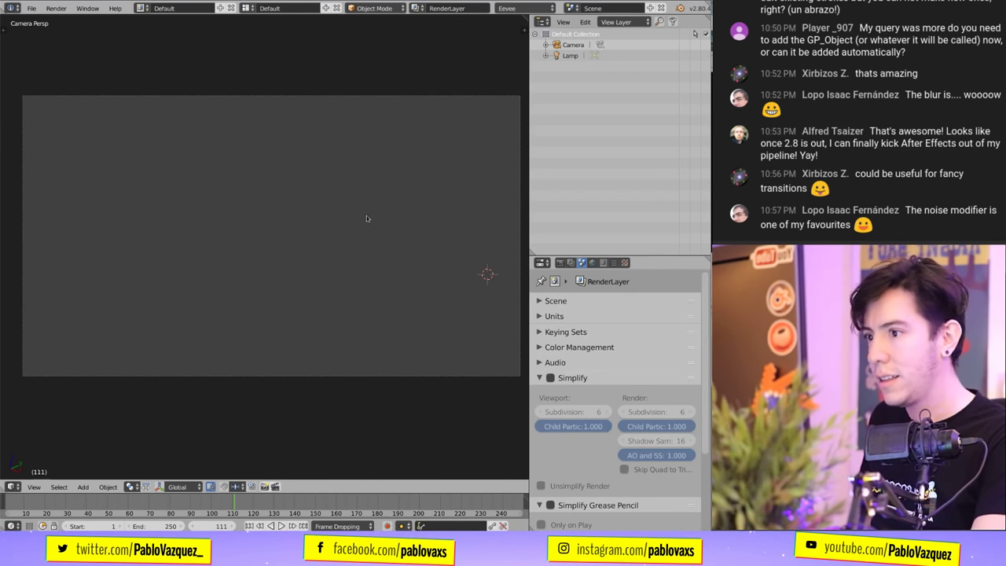
# - Draw freehand eye ovals, a small arc, hair curls and a lower-left curve, then browse stroke modifiers
pyautogui.moveTo(282, 148); pyautogui.dragTo(288, 132)
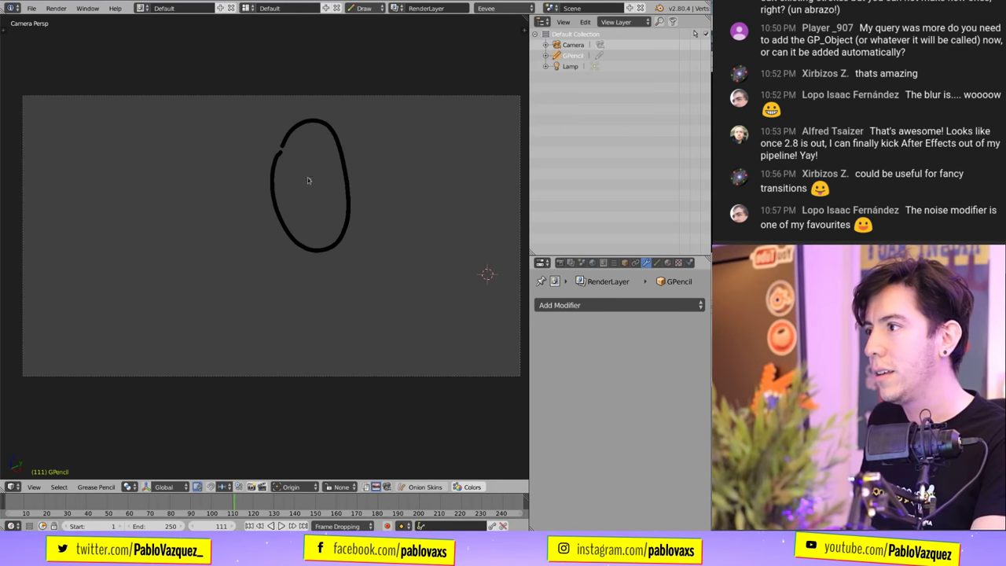
pyautogui.hotkey('ctrl', 'z')
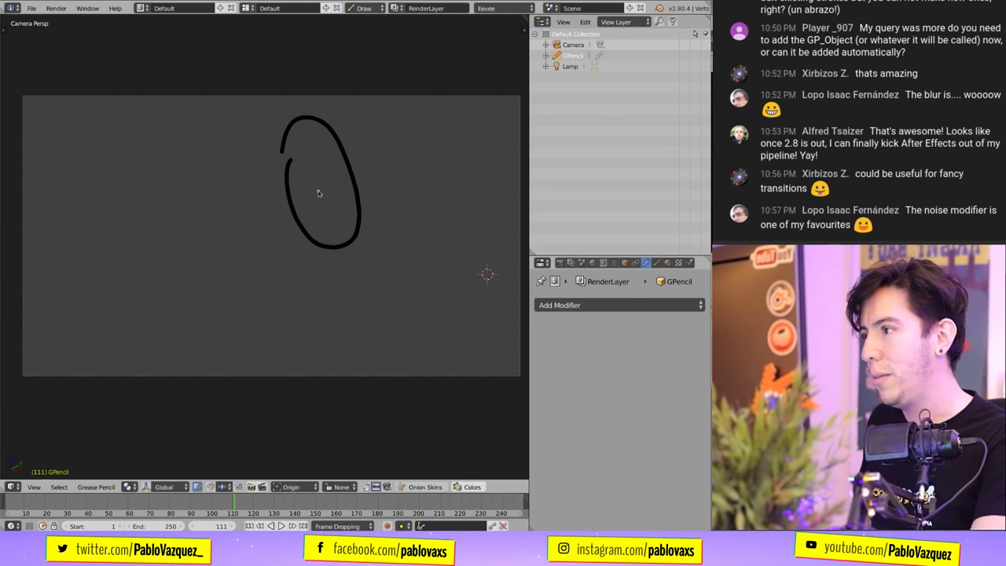
pyautogui.moveTo(252, 183); pyautogui.dragTo(218, 188)
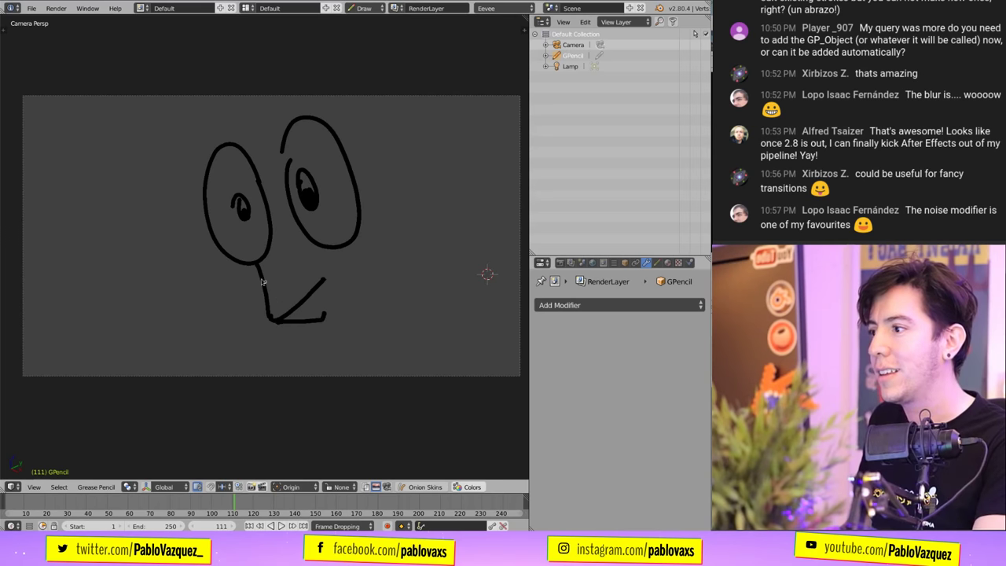
pyautogui.moveTo(371, 221); pyautogui.dragTo(373, 232)
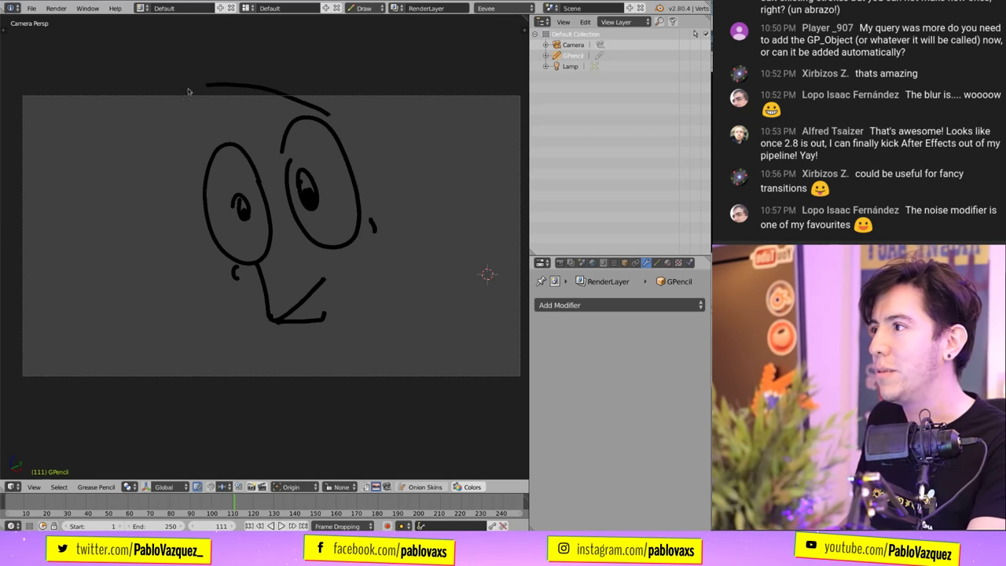
pyautogui.moveTo(221, 154)
pyautogui.mouseDown()
pyautogui.moveTo(148, 167)
pyautogui.moveTo(170, 165)
pyautogui.mouseUp()
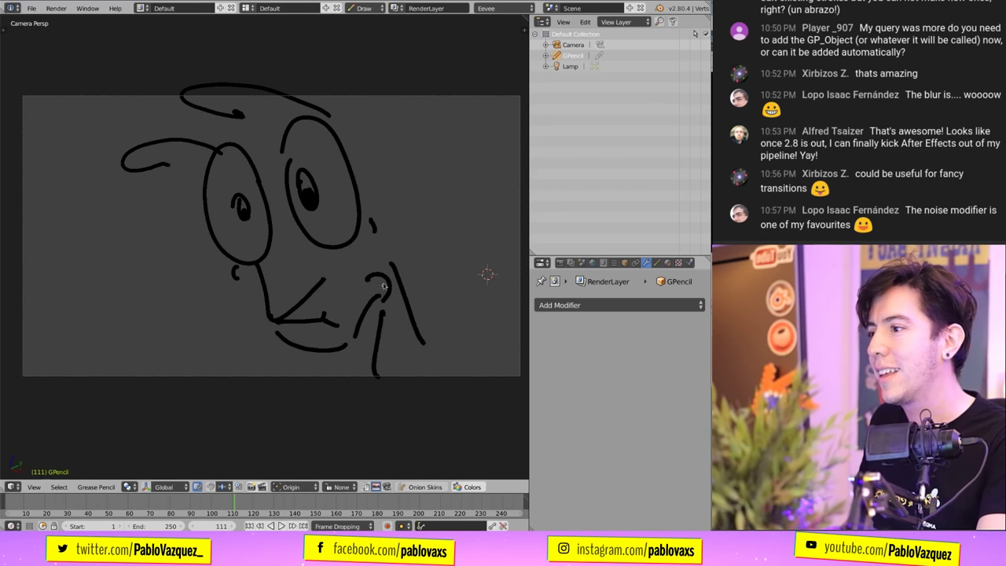
pyautogui.moveTo(481, 209)
pyautogui.mouseDown()
pyautogui.moveTo(429, 123)
pyautogui.moveTo(507, 190)
pyautogui.mouseUp()
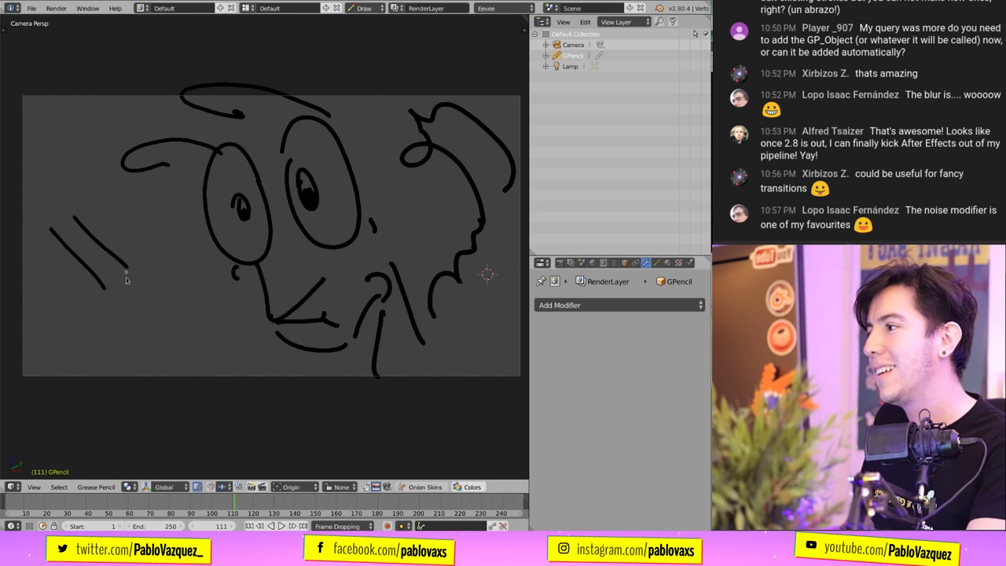
pyautogui.moveTo(85, 345); pyautogui.dragTo(150, 224)
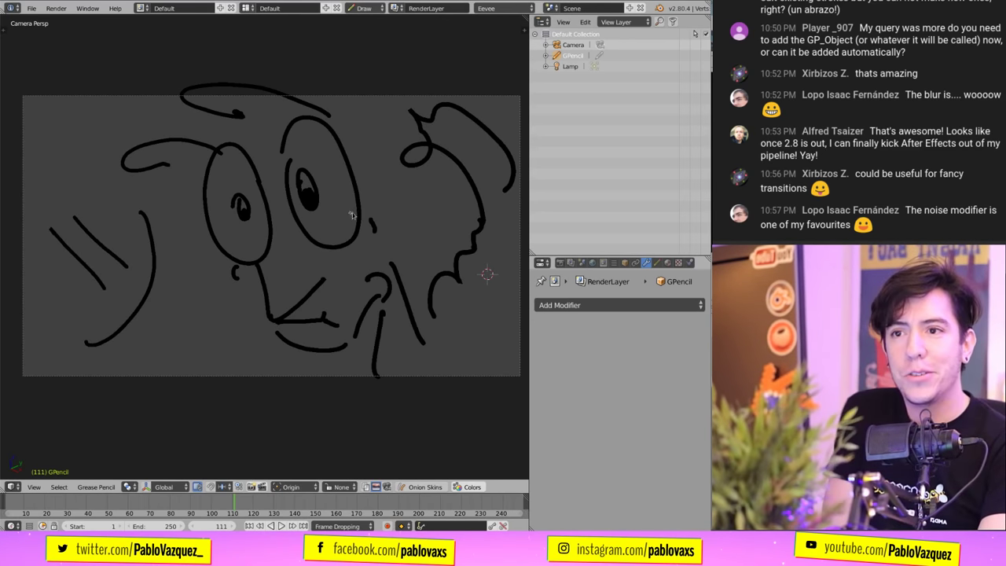
pyautogui.click(588, 307)
pyautogui.press('Up')
pyautogui.press('Up')
pyautogui.press('Up')
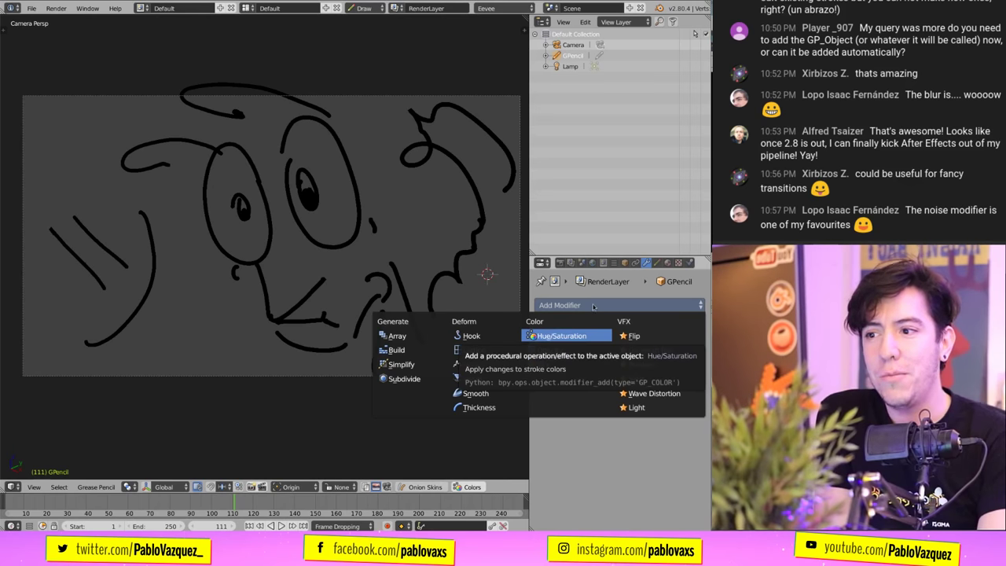
# - Add a Build modifier so the doodle's strokes draw in, and watch it play
pyautogui.click(429, 355)
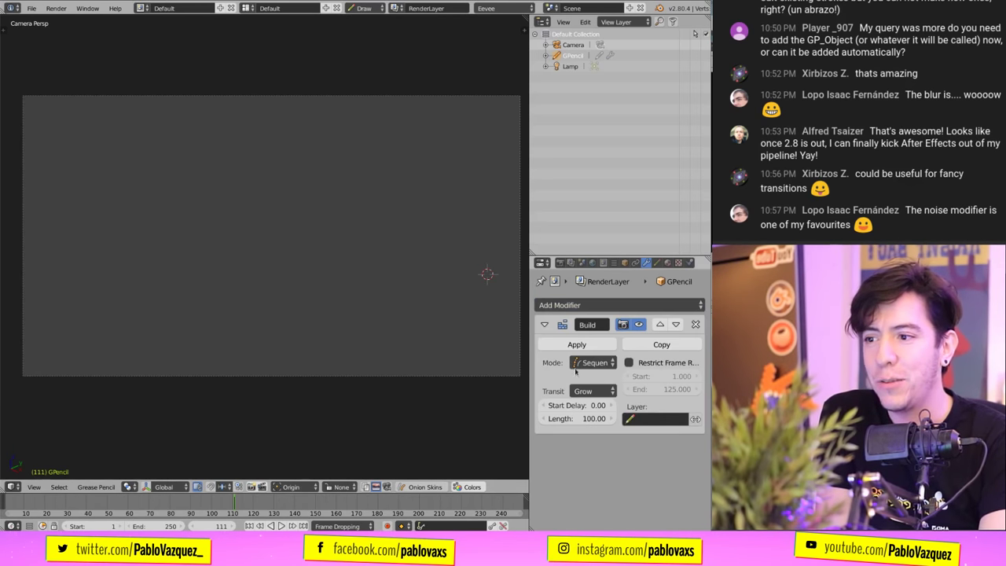
pyautogui.hotkey('alt', 'a')
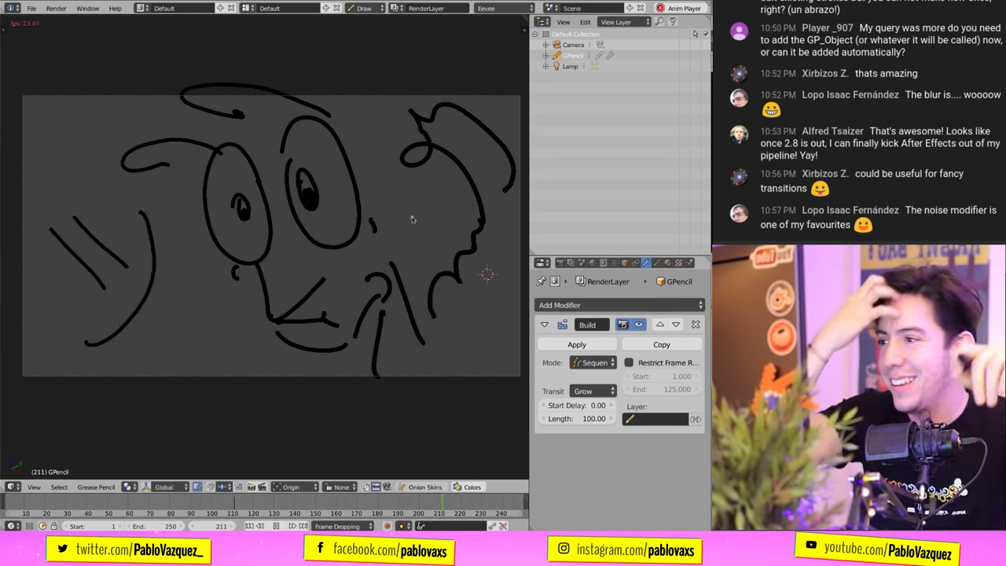
pyautogui.press('Escape')
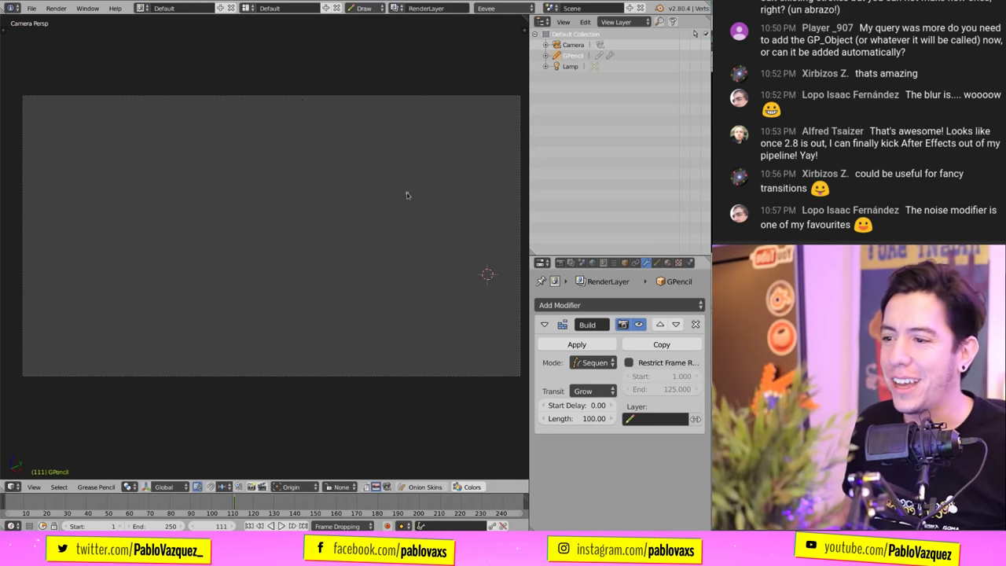
pyautogui.hotkey('alt', 'a')
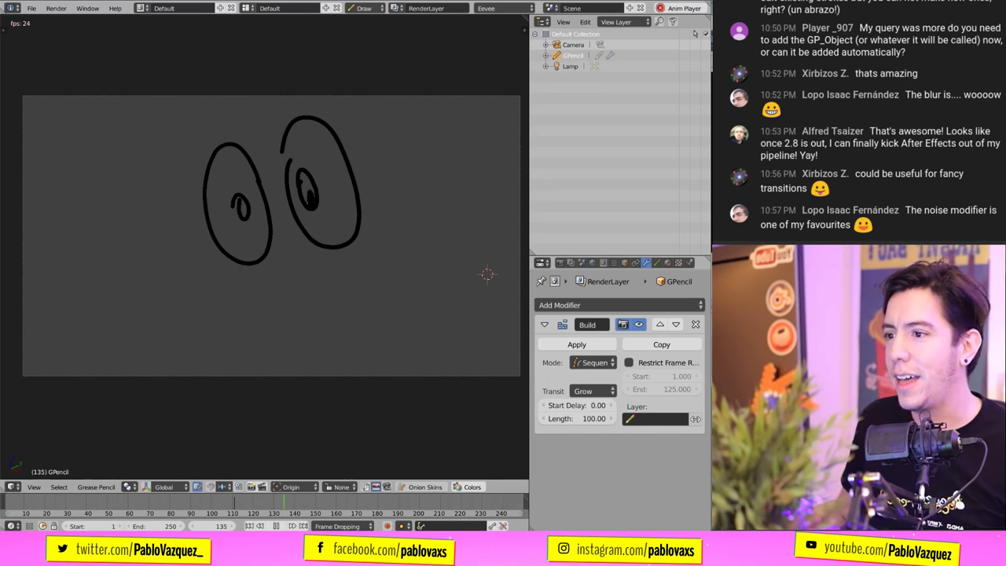
# - Collapse the Build modifier and set frame 222 as the animation's end frame
pyautogui.click(544, 325)
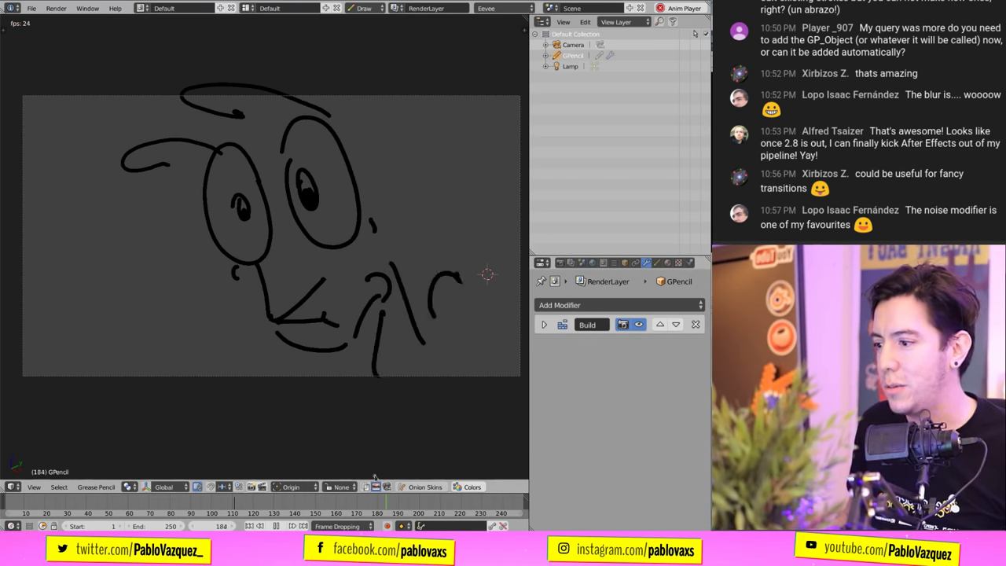
pyautogui.press('Escape')
pyautogui.moveTo(401, 507)
pyautogui.mouseDown()
pyautogui.moveTo(493, 507)
pyautogui.moveTo(424, 507)
pyautogui.moveTo(464, 510)
pyautogui.mouseUp()
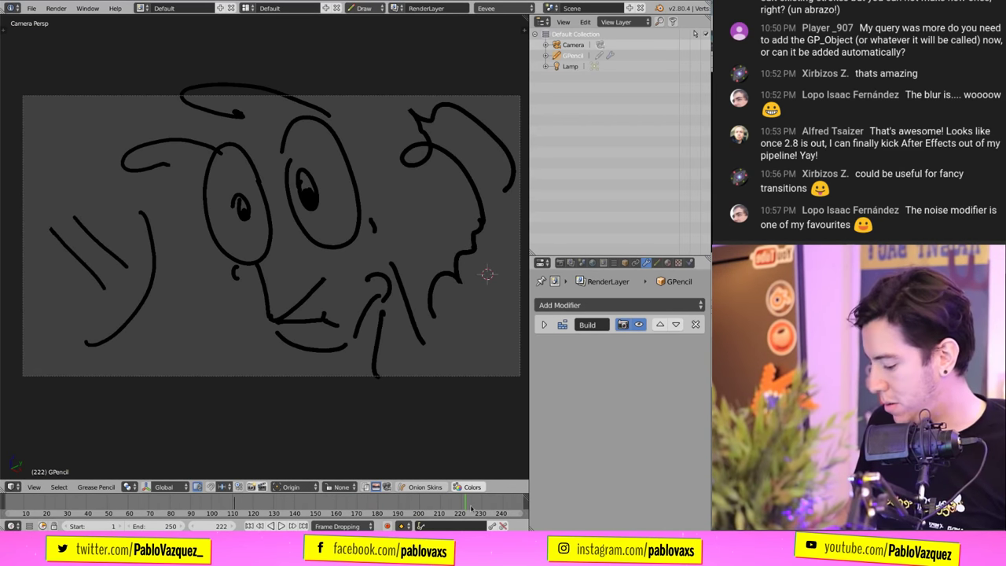
pyautogui.press('e')
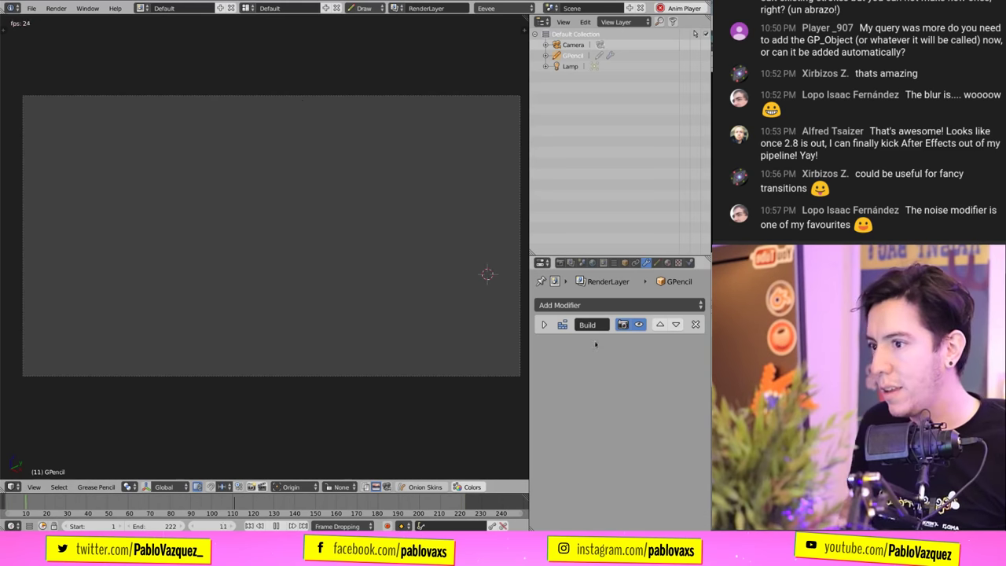
pyautogui.click(595, 305)
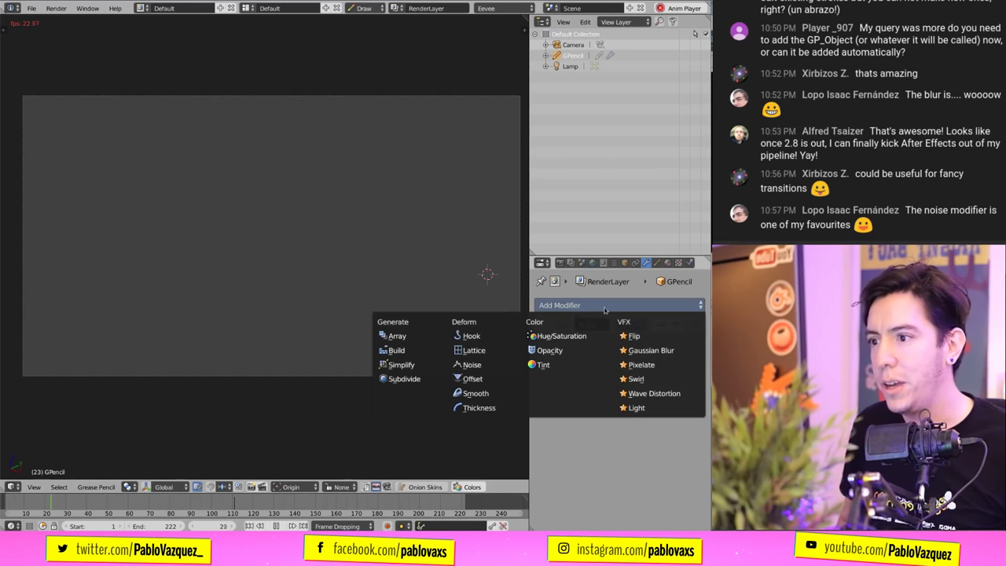
# - Add a Noise modifier, start the animation at frame 108, and set factor 30 with step 2
pyautogui.click(475, 365)
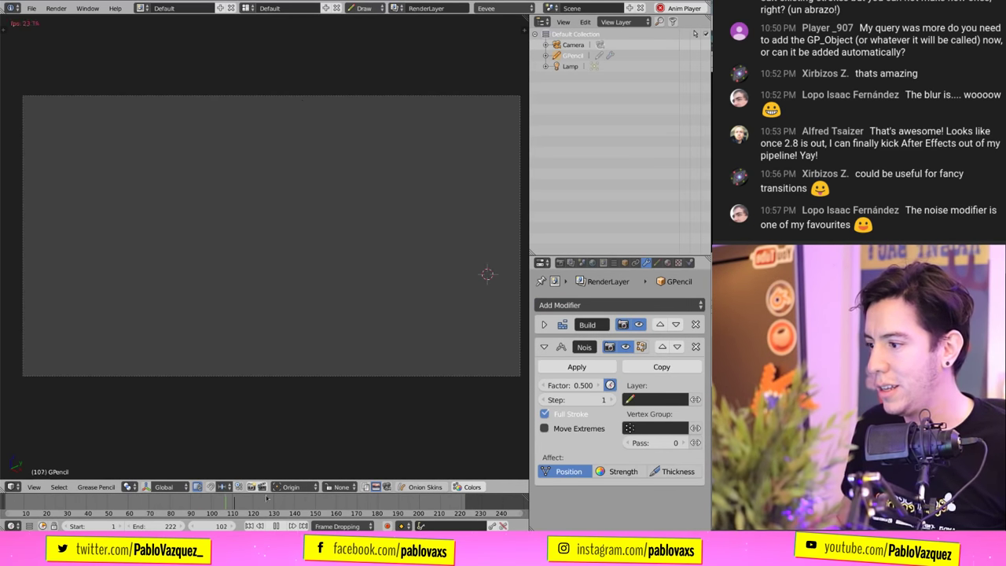
pyautogui.press('Escape')
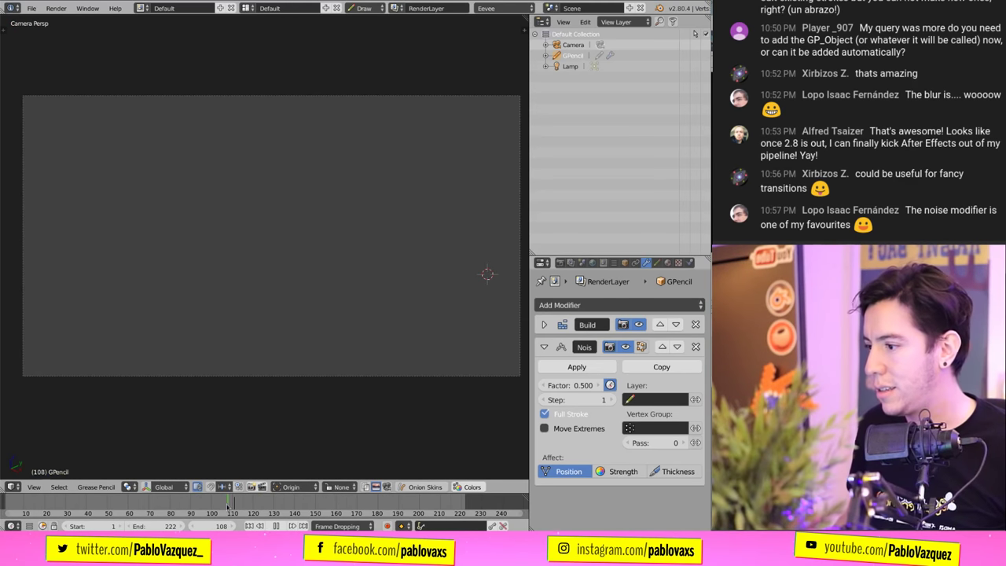
pyautogui.hotkey('ctrl', 'Home')
pyautogui.hotkey('alt', 'a')
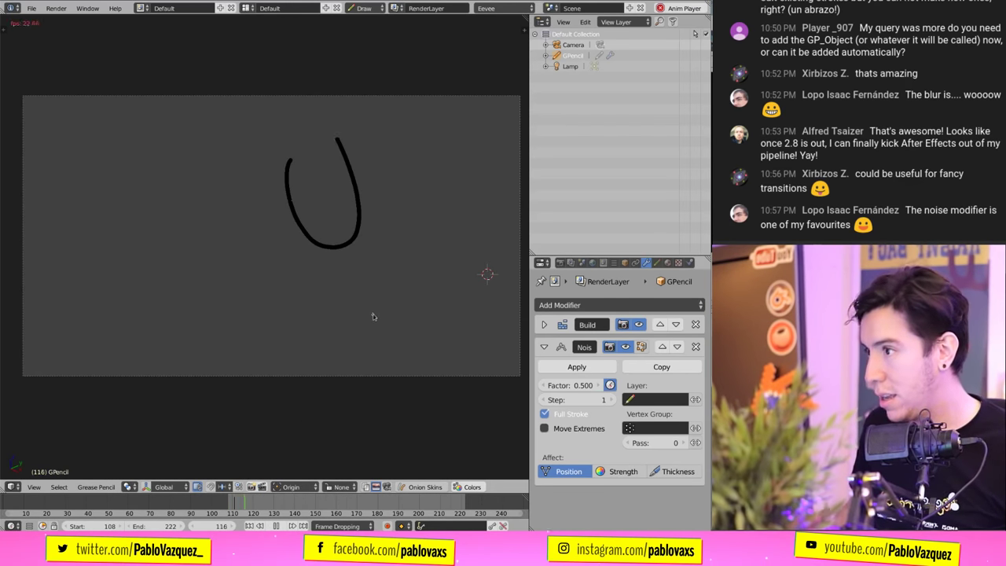
pyautogui.moveTo(572, 385)
pyautogui.mouseDown()
pyautogui.moveTo(610, 385)
pyautogui.moveTo(621, 401)
pyautogui.moveTo(602, 385)
pyautogui.moveTo(695, 385)
pyautogui.mouseUp()
pyautogui.click(612, 400)
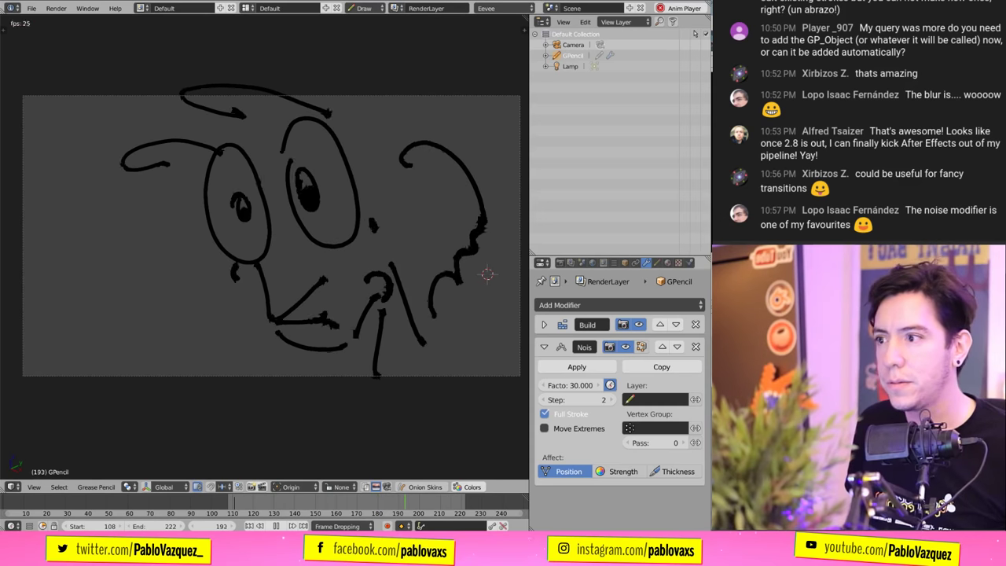
# - Change the palette's Black colour to white, briefly toggling onion skins on and off
pyautogui.click(657, 263)
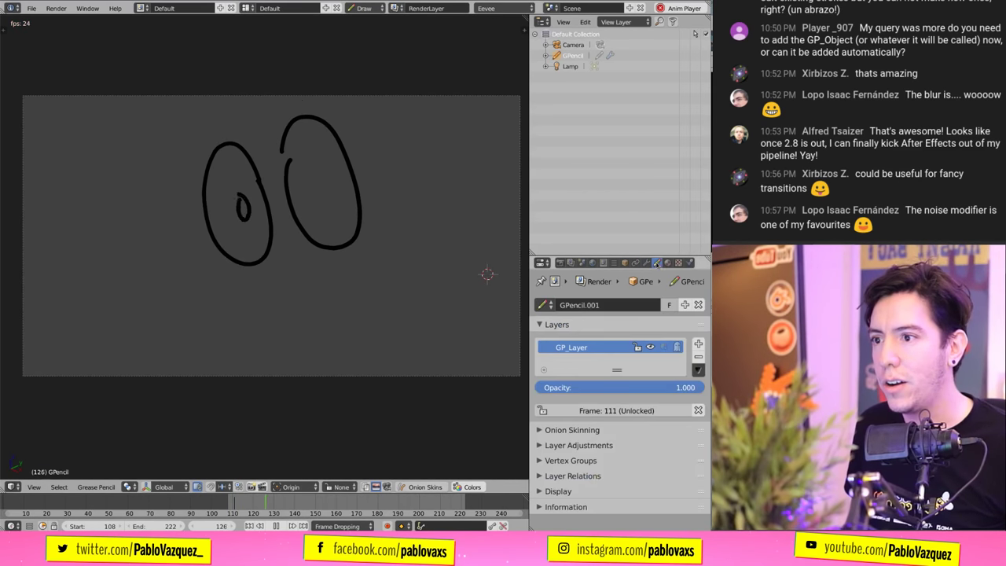
pyautogui.click(668, 262)
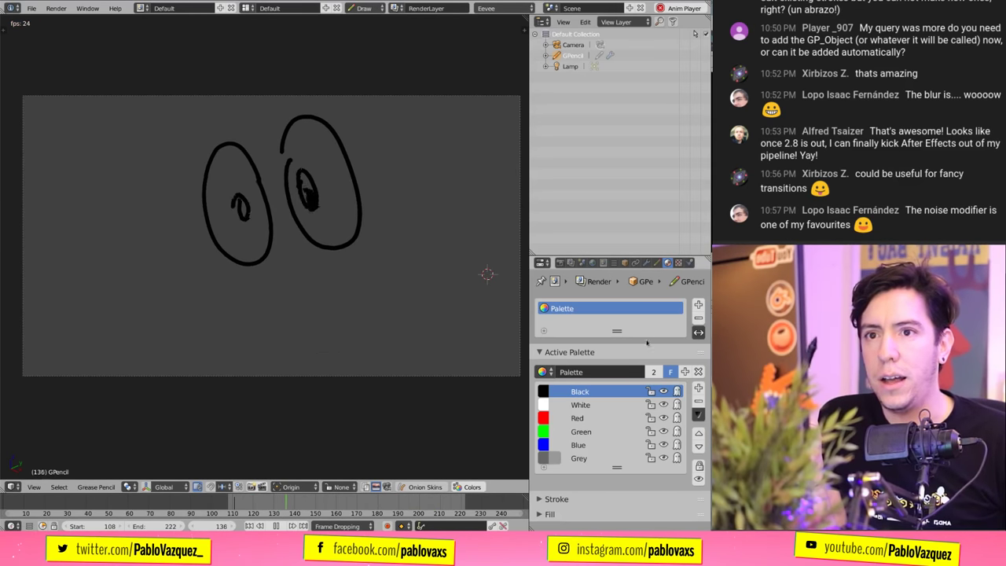
pyautogui.click(586, 419)
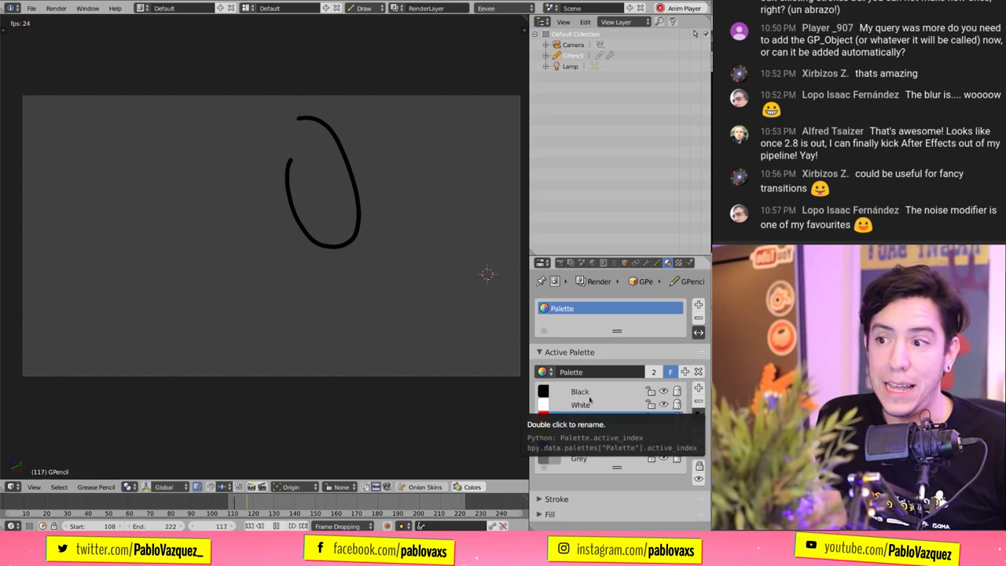
pyautogui.click(582, 391)
pyautogui.click(544, 391)
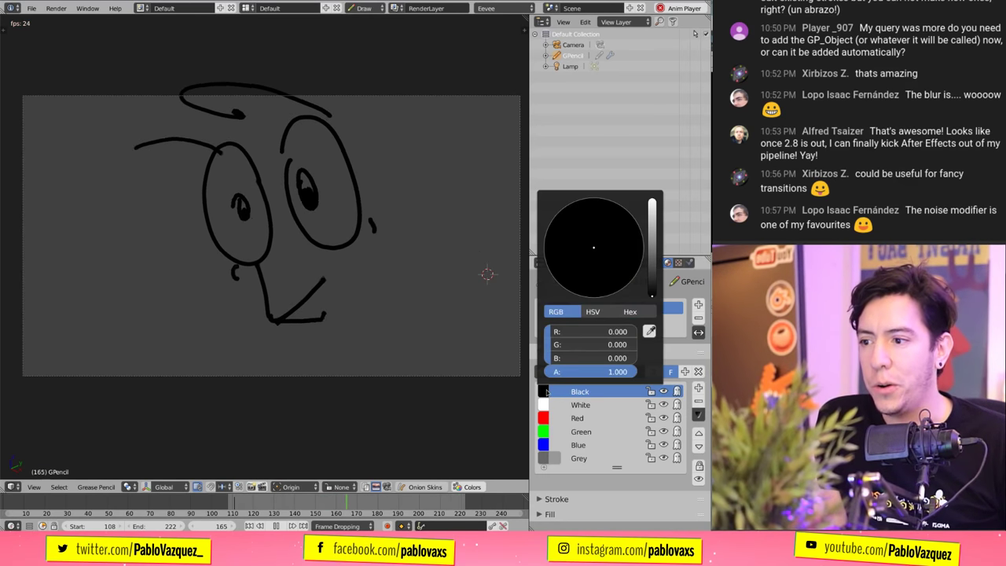
pyautogui.moveTo(651, 291); pyautogui.dragTo(652, 203)
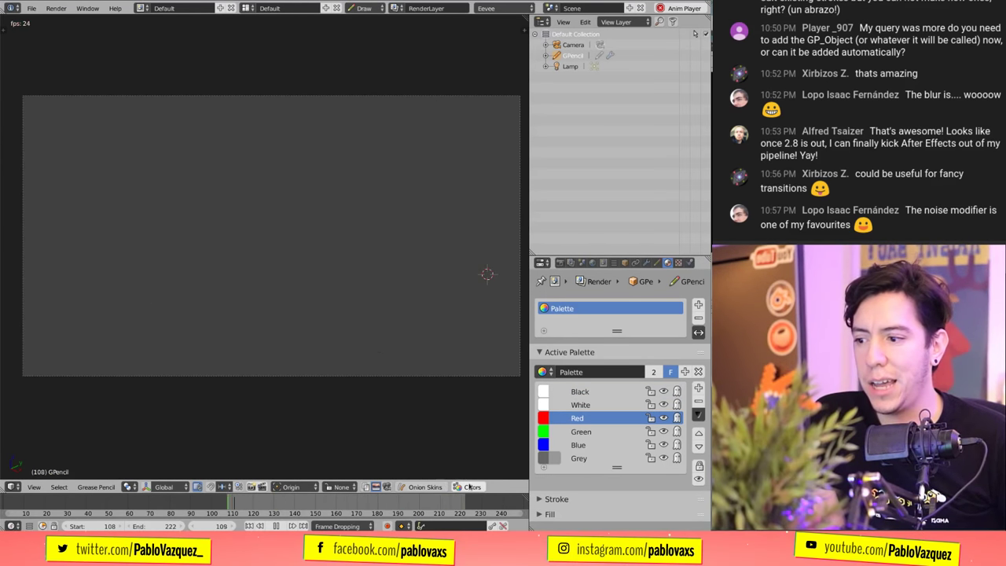
pyautogui.click(434, 489)
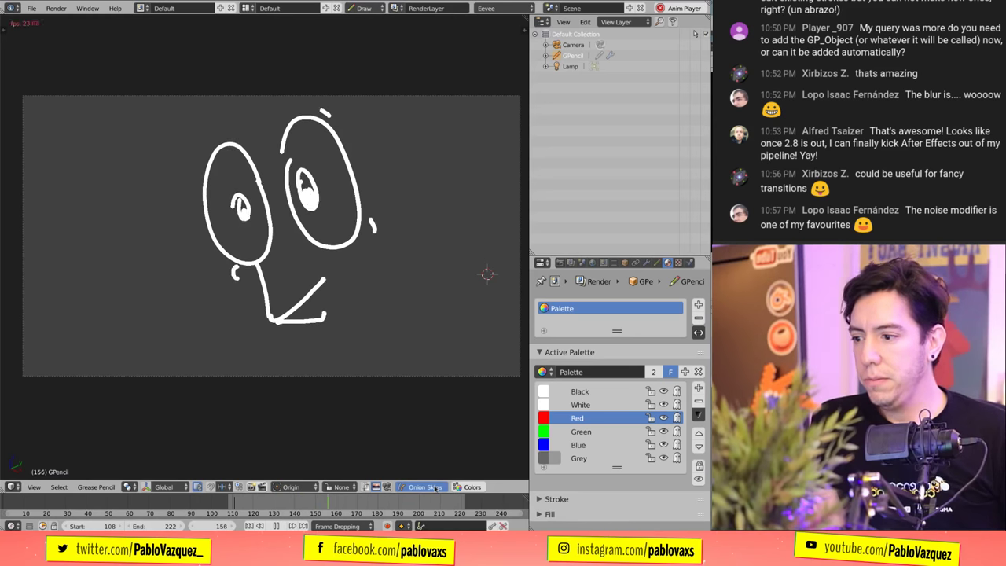
pyautogui.click(437, 488)
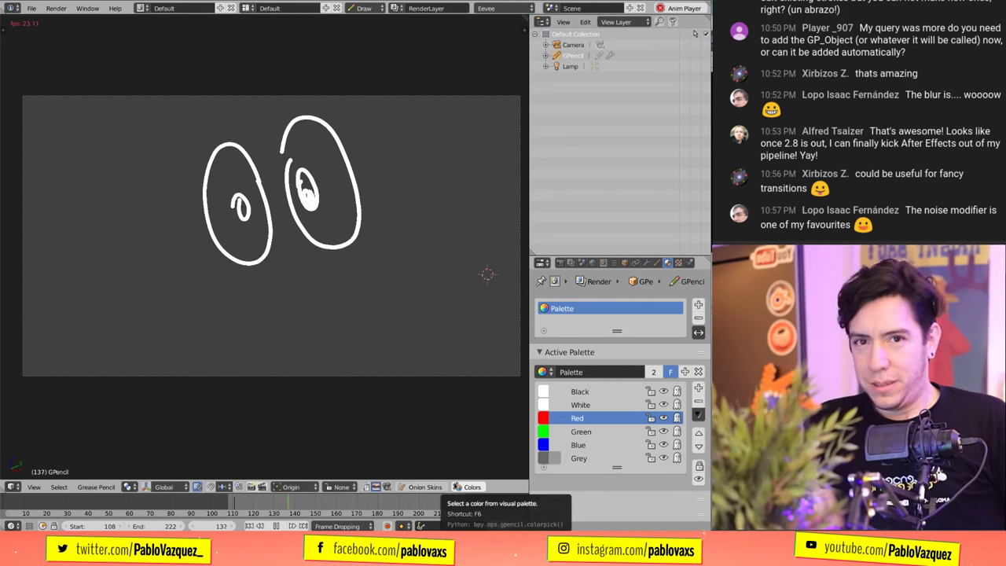
# - Turn on pale green Grease Pencil paper in the sidebar and switch to Object Mode
pyautogui.press('n')
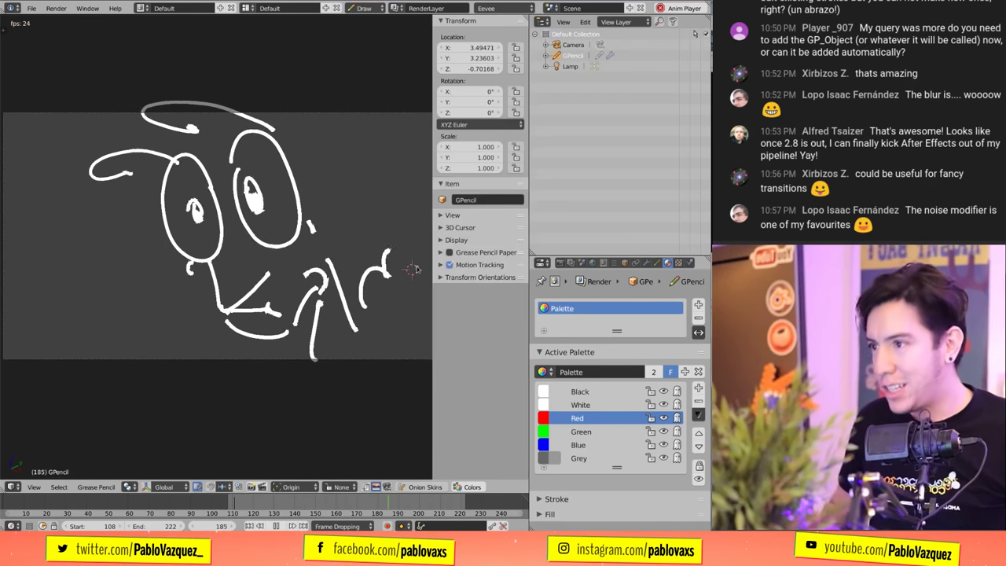
pyautogui.click(480, 252)
pyautogui.click(450, 253)
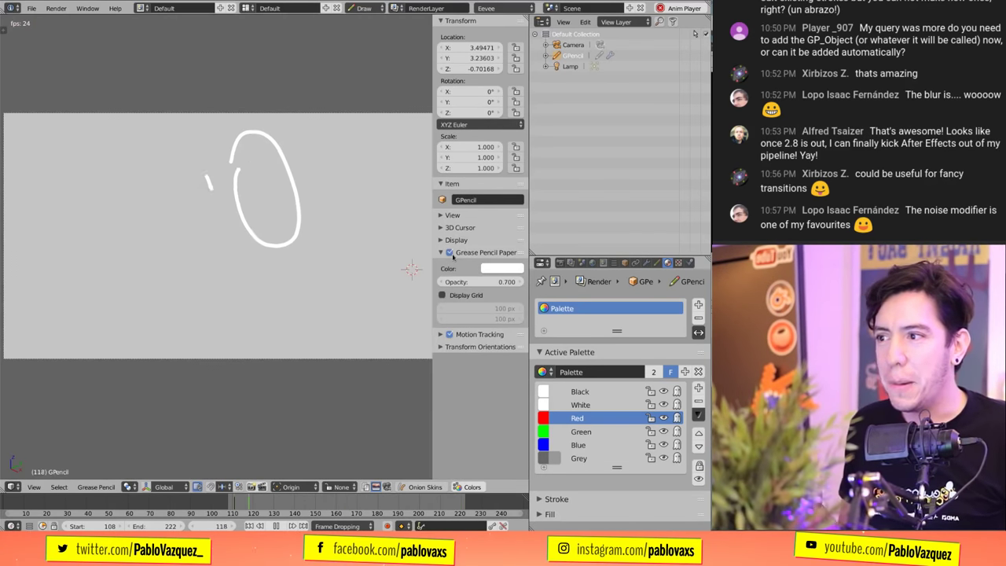
pyautogui.click(495, 269)
pyautogui.moveTo(518, 183); pyautogui.dragTo(525, 162)
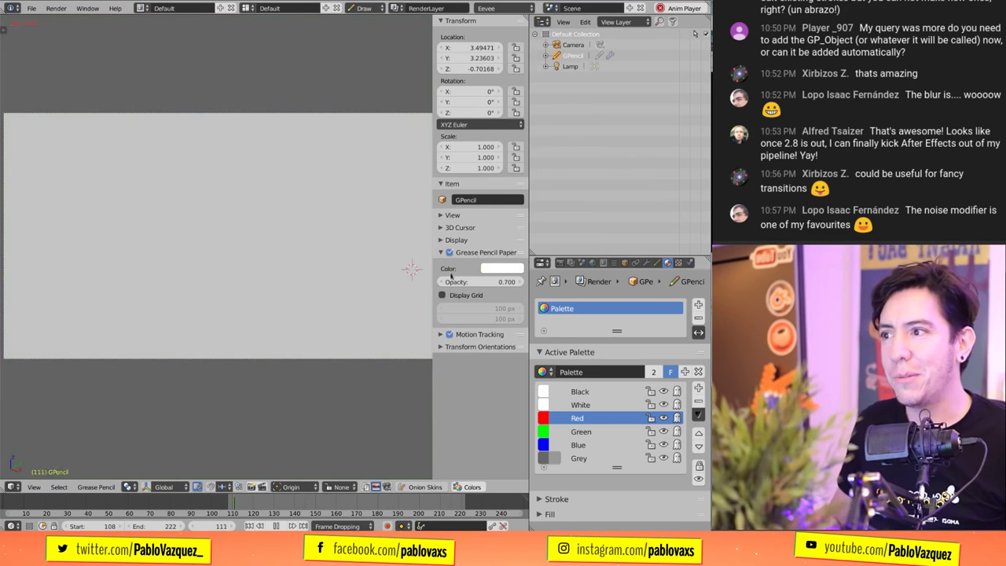
pyautogui.click(507, 268)
pyautogui.moveTo(529, 170); pyautogui.dragTo(521, 165)
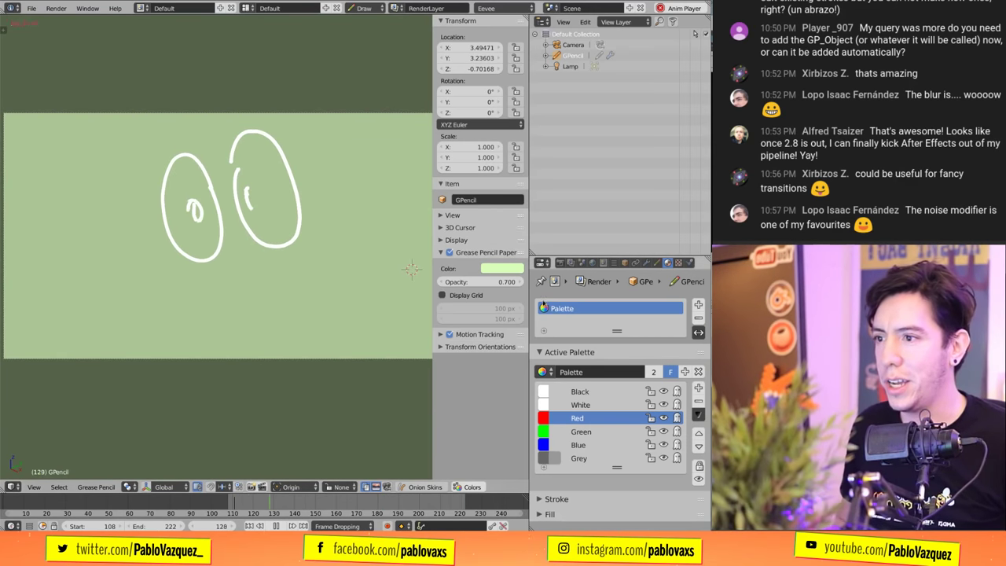
pyautogui.click(364, 7)
pyautogui.click(378, 21)
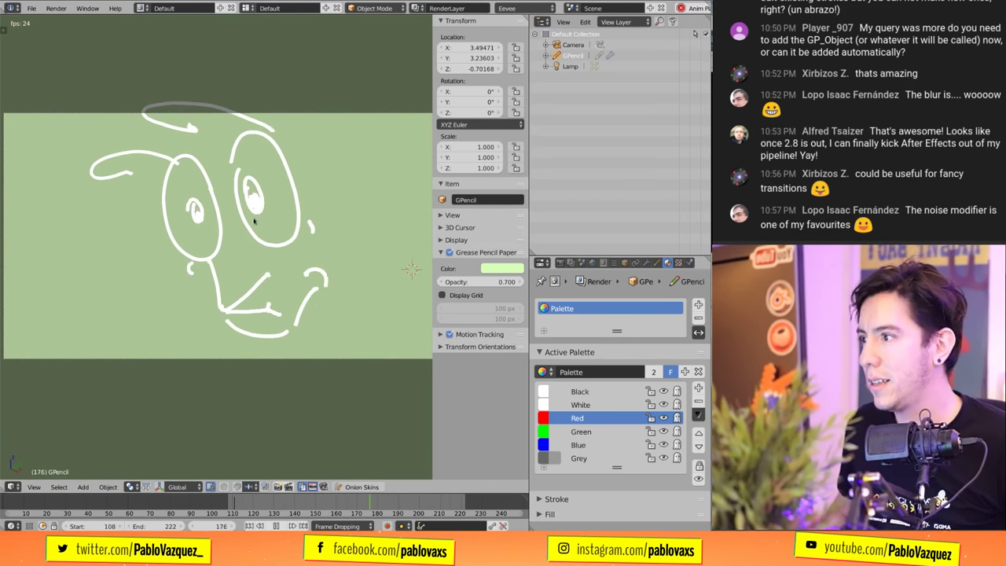
# - Add a Suzanne monkey, rotate it, scale it to 1.740 and place it beside the doodle's eyes
pyautogui.press('Escape')
pyautogui.hotkey('shift', 'a')
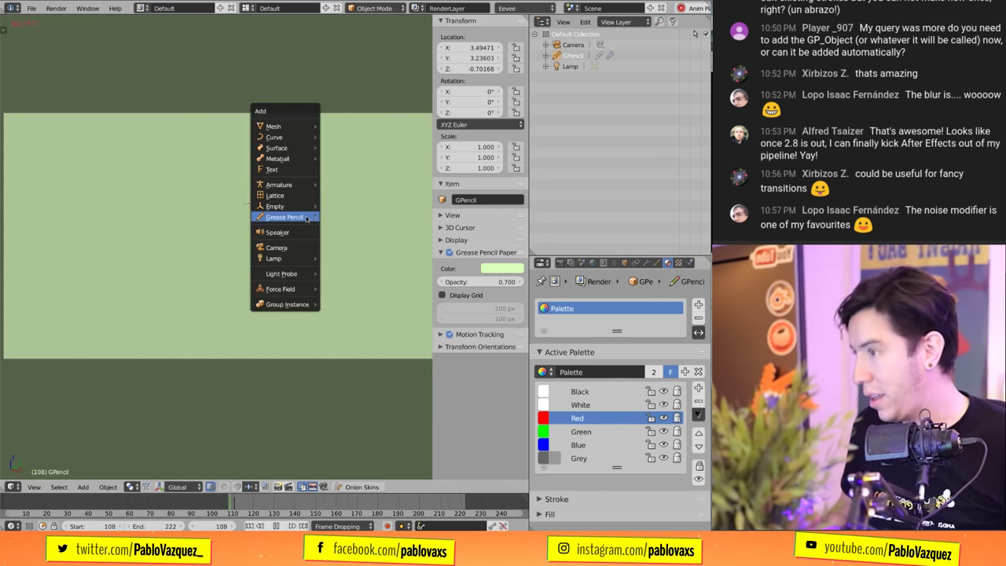
pyautogui.click(358, 229)
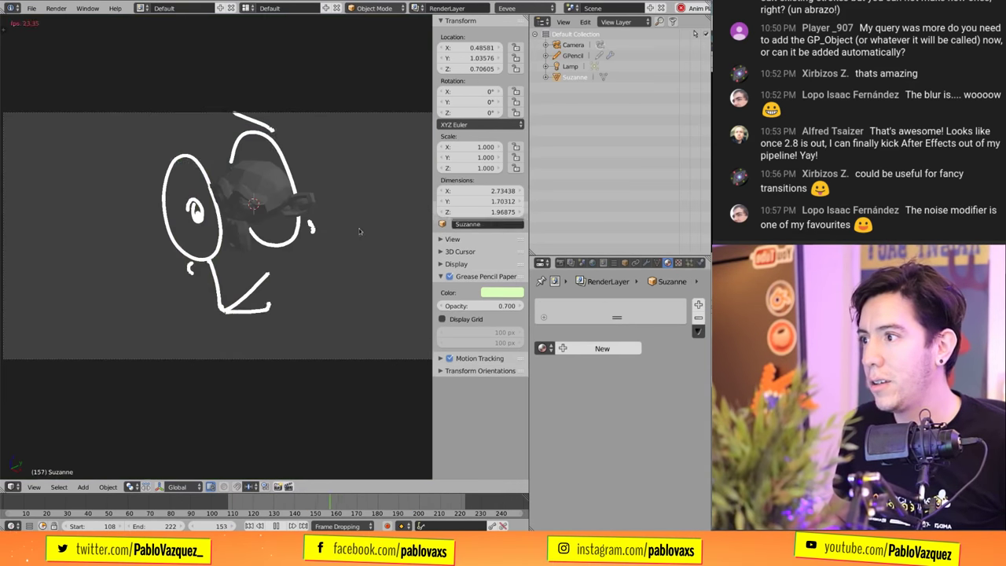
pyautogui.press('g')
pyautogui.click(379, 262)
pyautogui.press('r')
pyautogui.click(393, 268)
pyautogui.press('s')
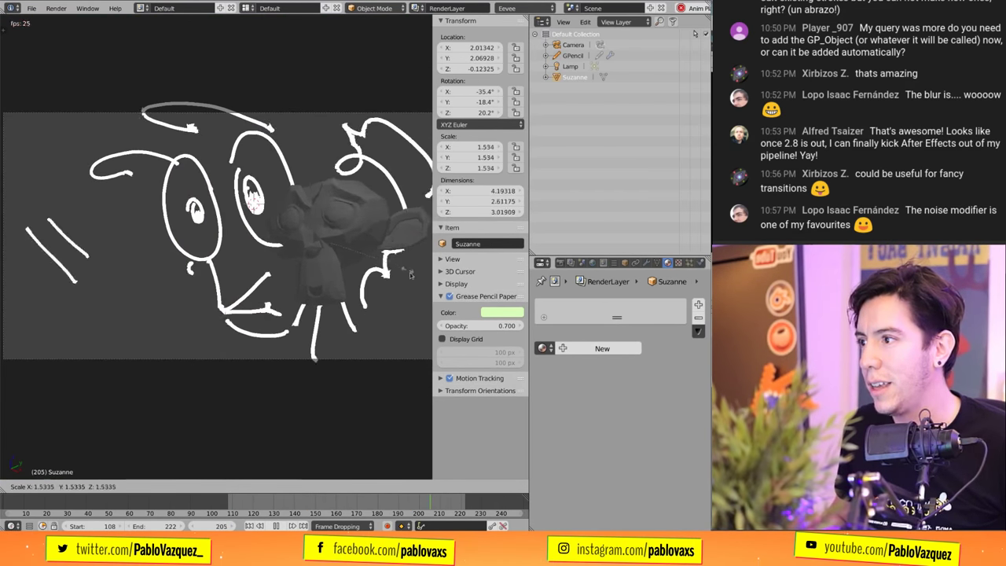
pyautogui.click(415, 276)
pyautogui.press('g')
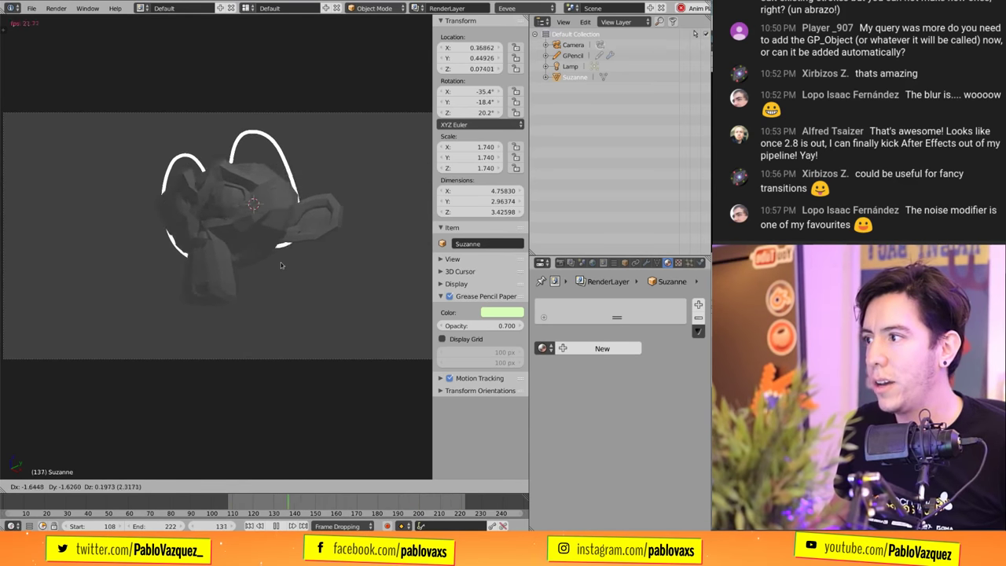
pyautogui.click(346, 253)
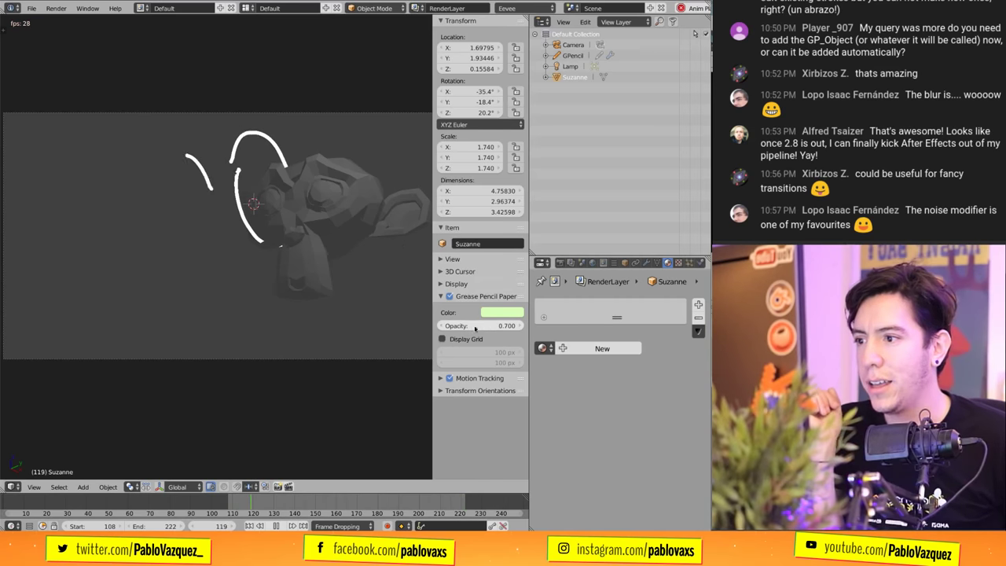
# - Raise paper opacity to 0.732, restore overlays, select the sketch and view through the camera
pyautogui.moveTo(475, 330); pyautogui.dragTo(483, 330)
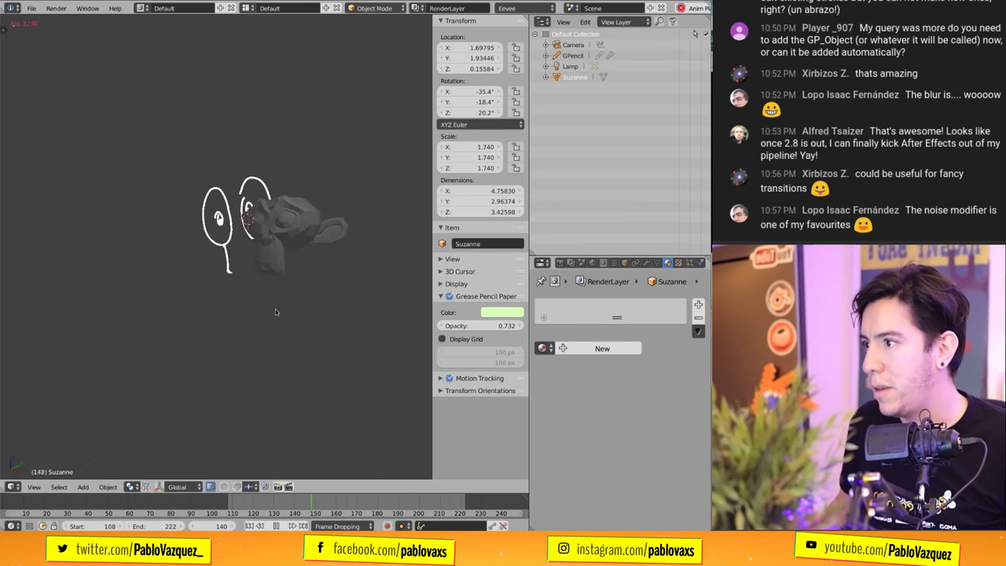
pyautogui.hotkey('shift', 'alt', 'z')
pyautogui.rightClick(336, 264)
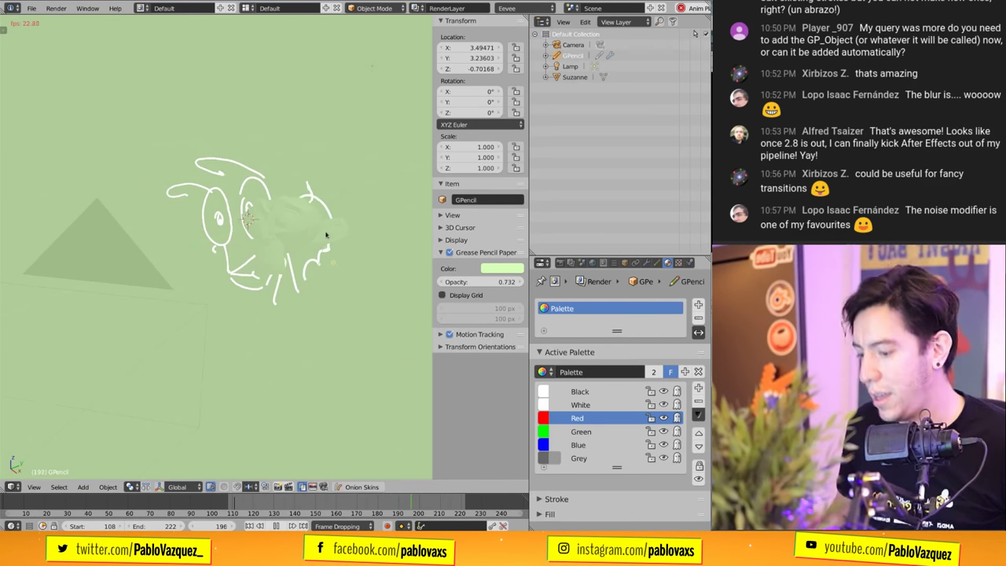
pyautogui.press('KP_0')
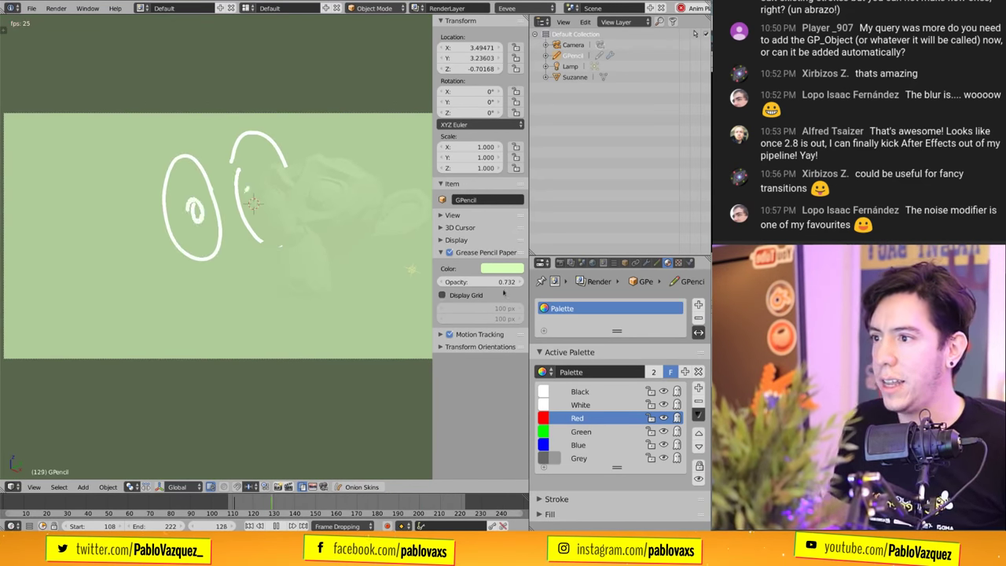
# - Lower the paper opacity to 0.594 and overlay a grid with 15 px cells
pyautogui.moveTo(504, 282); pyautogui.dragTo(471, 282)
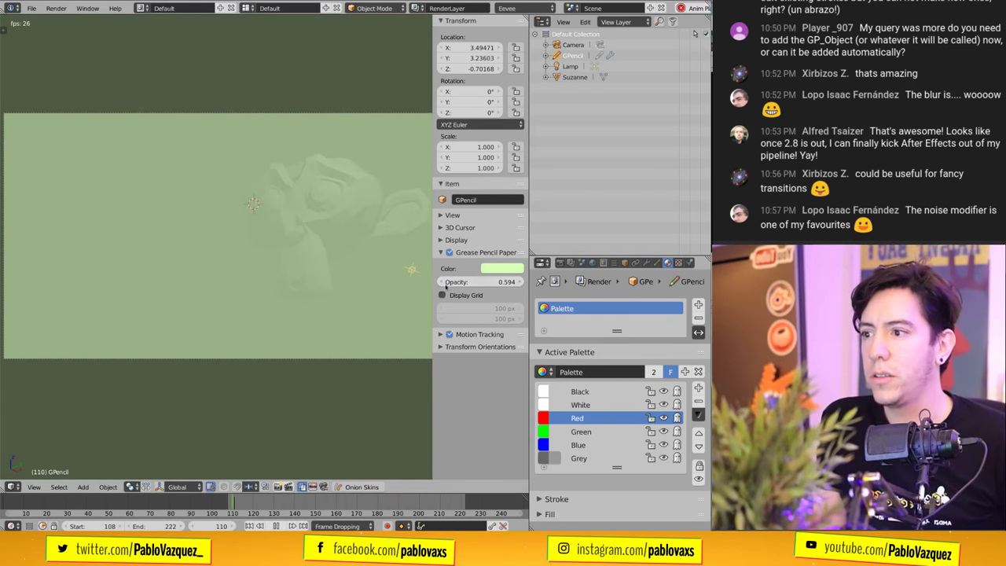
pyautogui.click(454, 295)
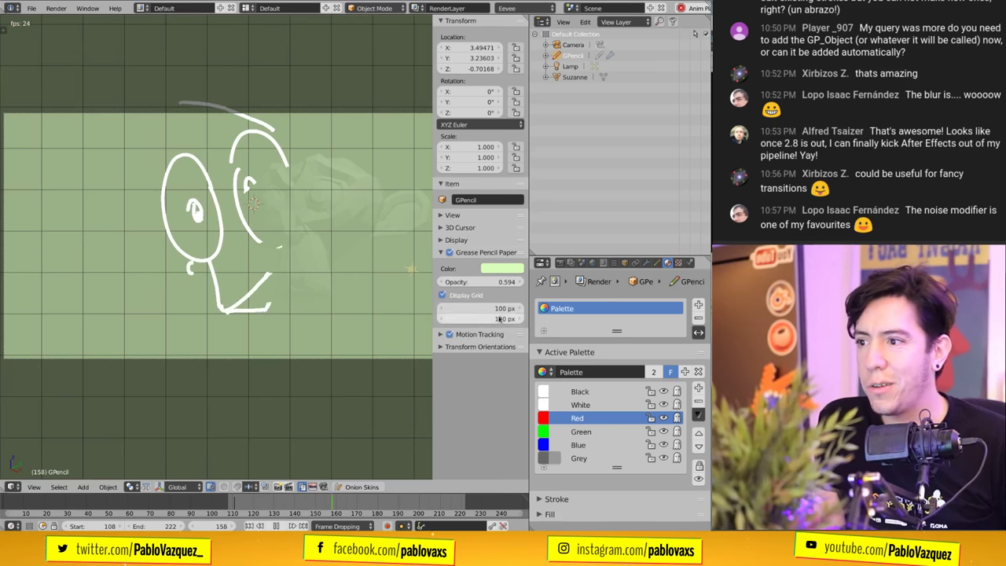
pyautogui.moveTo(481, 308)
pyautogui.mouseDown()
pyautogui.moveTo(532, 319)
pyautogui.moveTo(477, 316)
pyautogui.mouseUp()
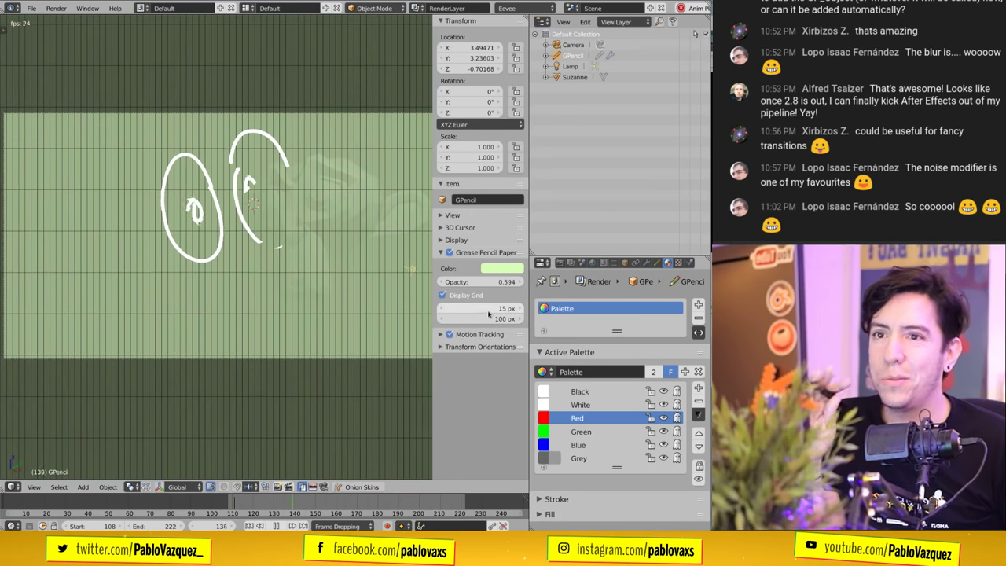
pyautogui.click(491, 313)
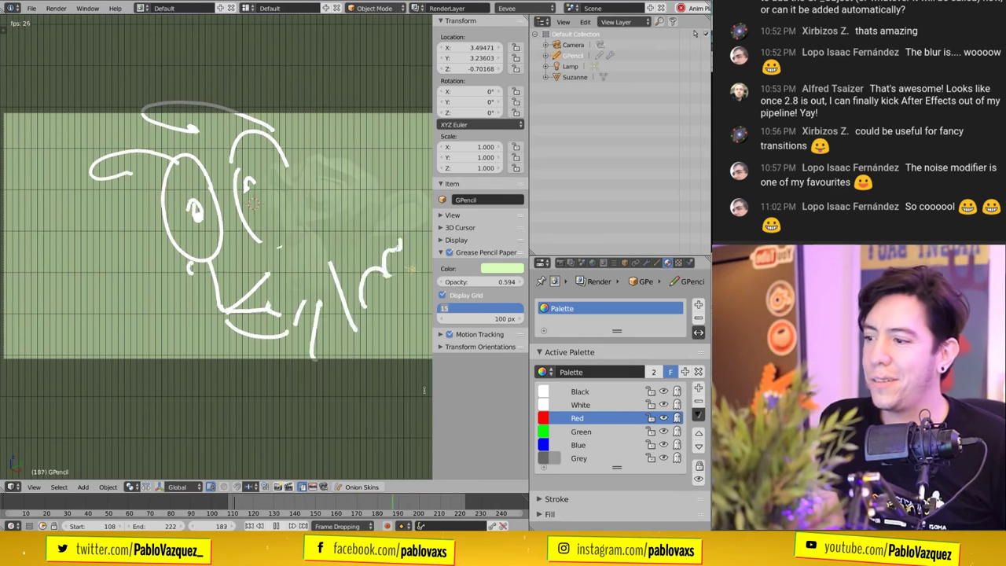
pyautogui.press('Return')
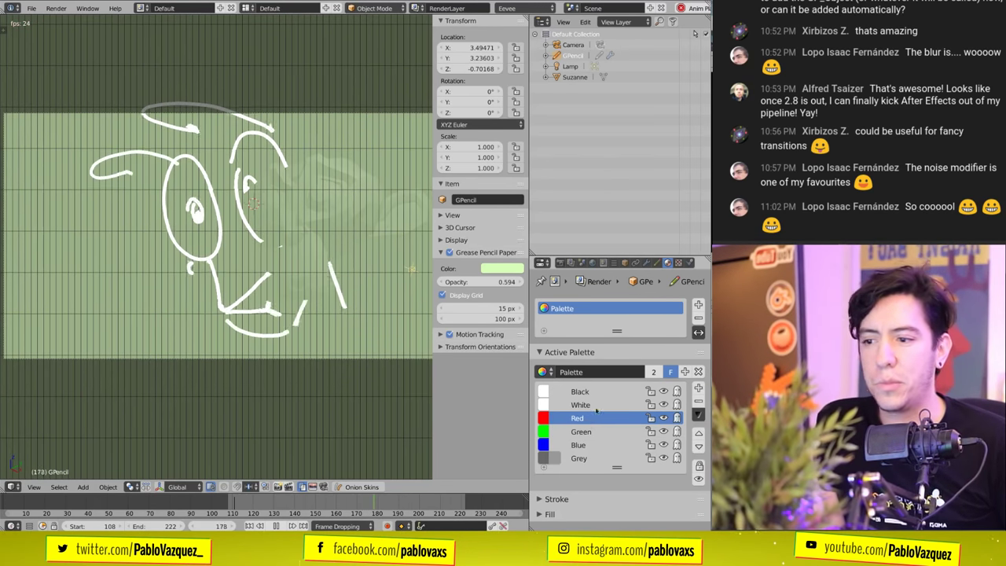
# - Change the Red palette colour to pink and switch to Draw mode
pyautogui.click(543, 418)
pyautogui.click(597, 294)
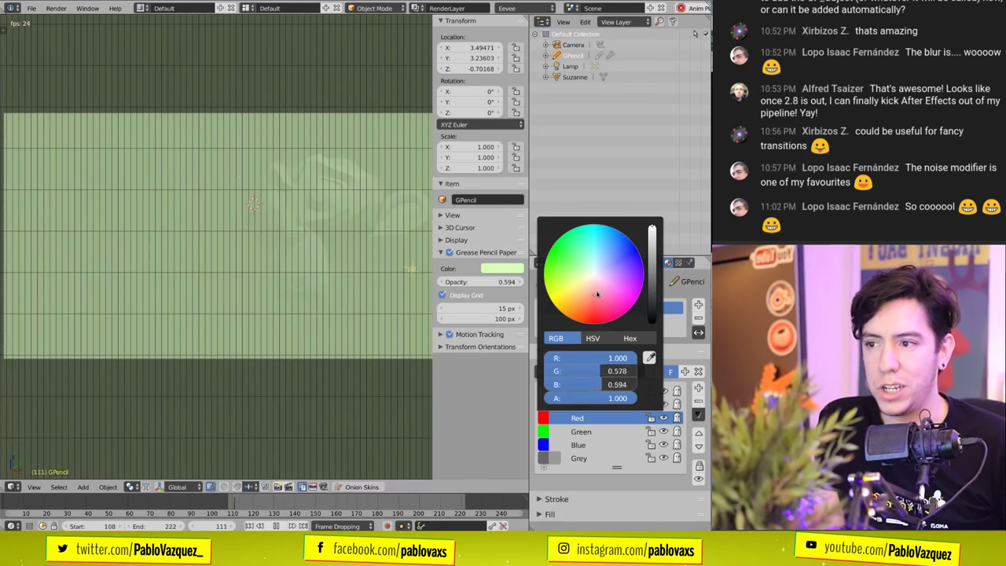
pyautogui.moveTo(607, 298); pyautogui.dragTo(605, 302)
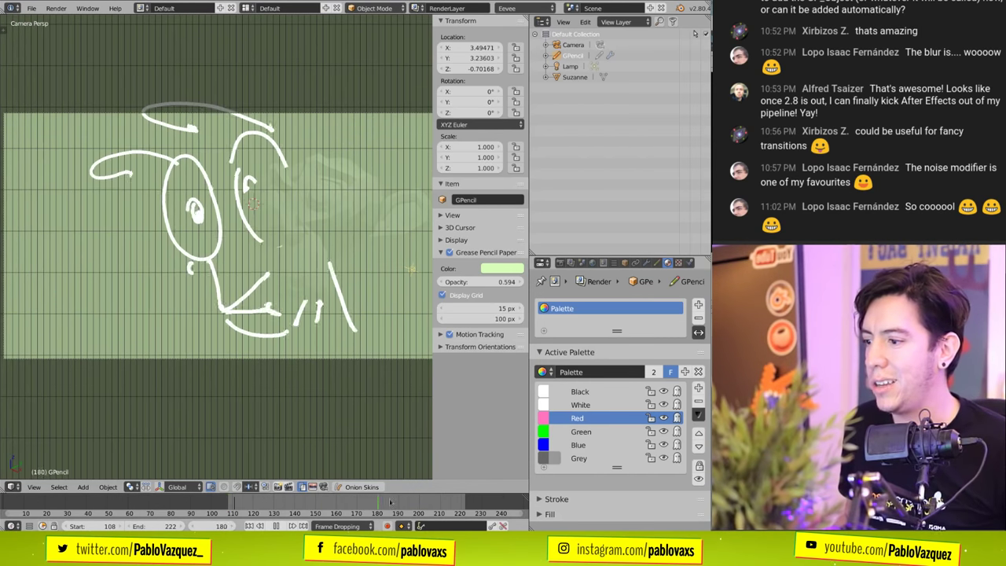
pyautogui.click(374, 8)
pyautogui.click(374, 68)
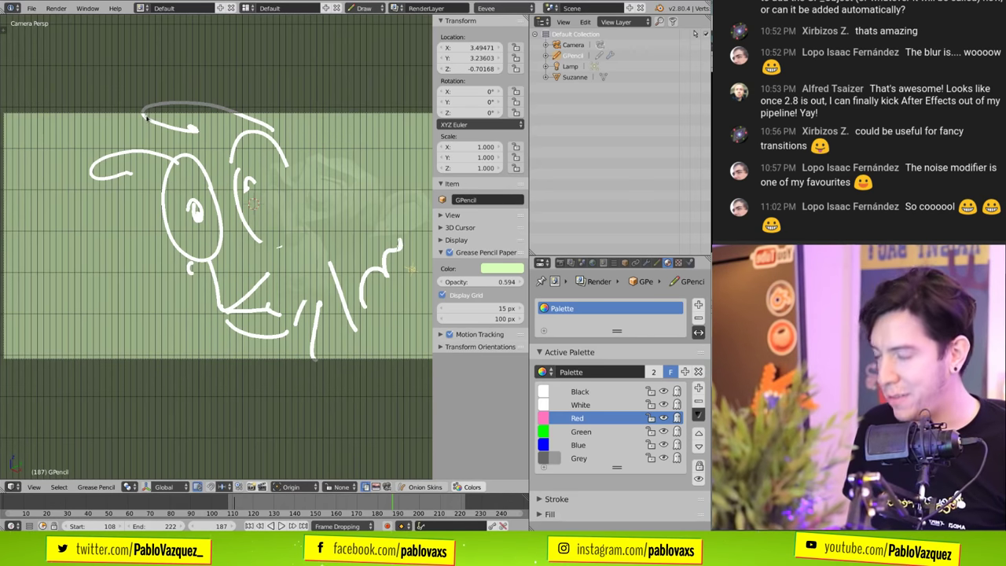
# - Keep Red active in the palette, undo once, play the animation and select Suzanne
pyautogui.press('F6')
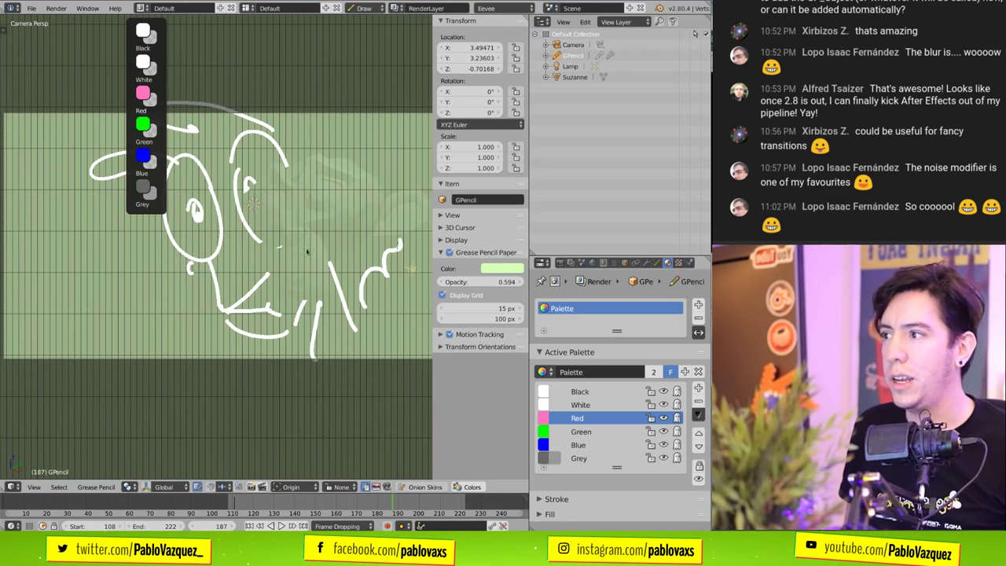
pyautogui.click(144, 97)
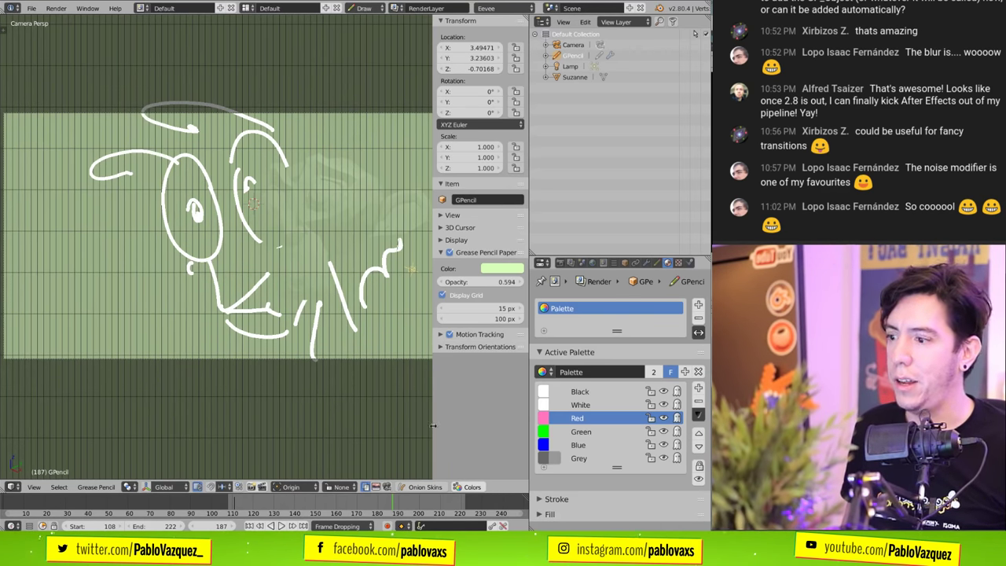
pyautogui.click(472, 488)
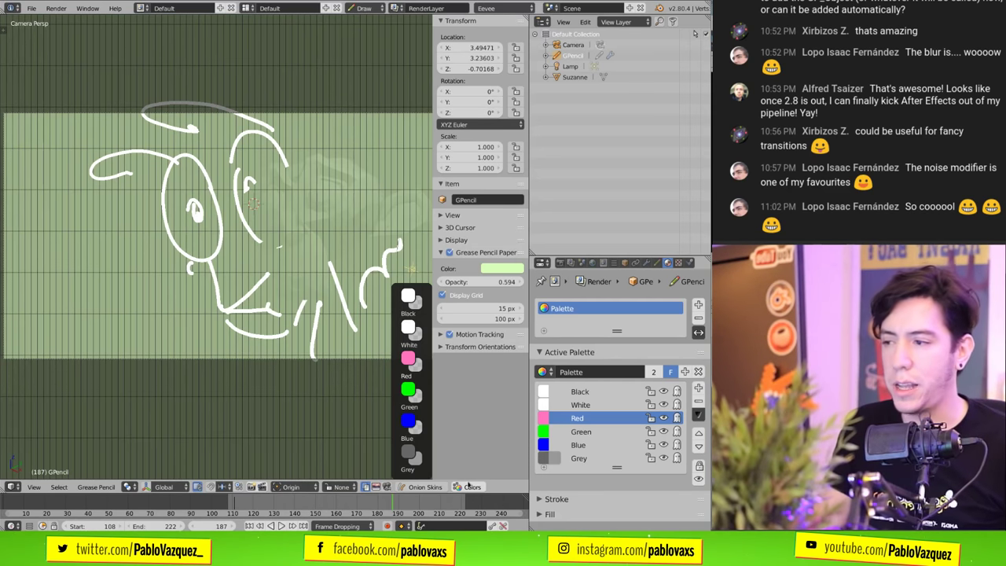
pyautogui.click(408, 359)
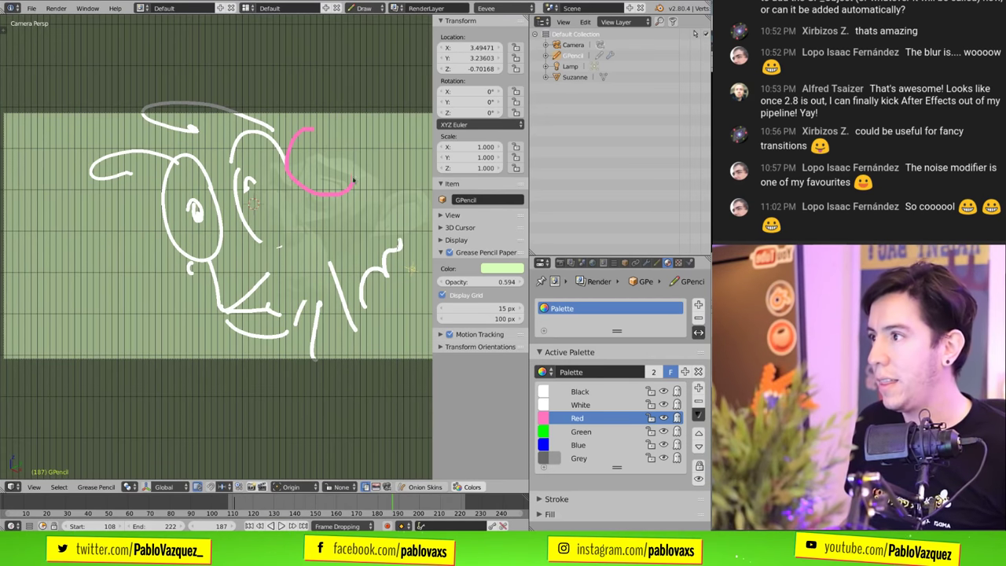
pyautogui.hotkey('ctrl', 'z')
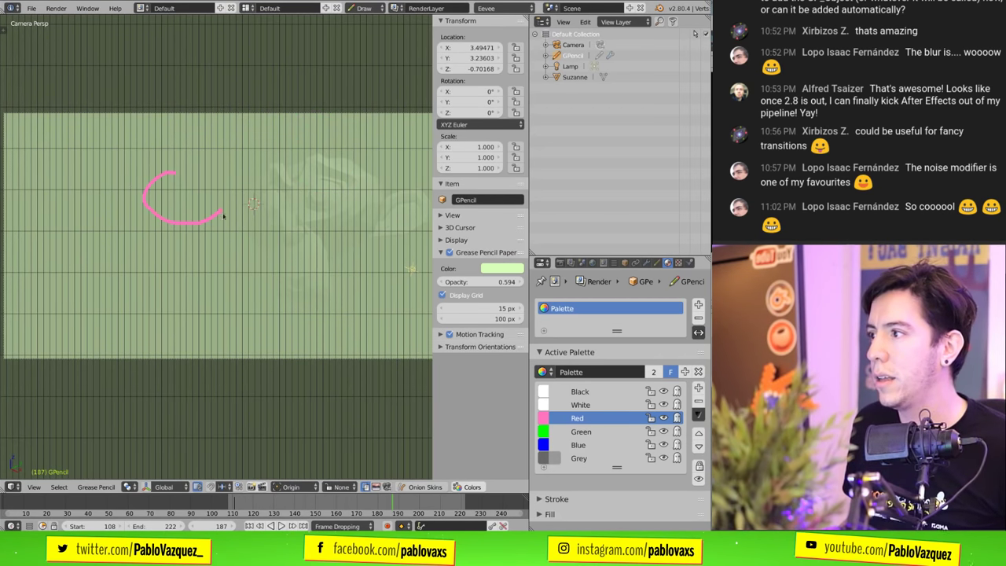
pyautogui.hotkey('alt', 'a')
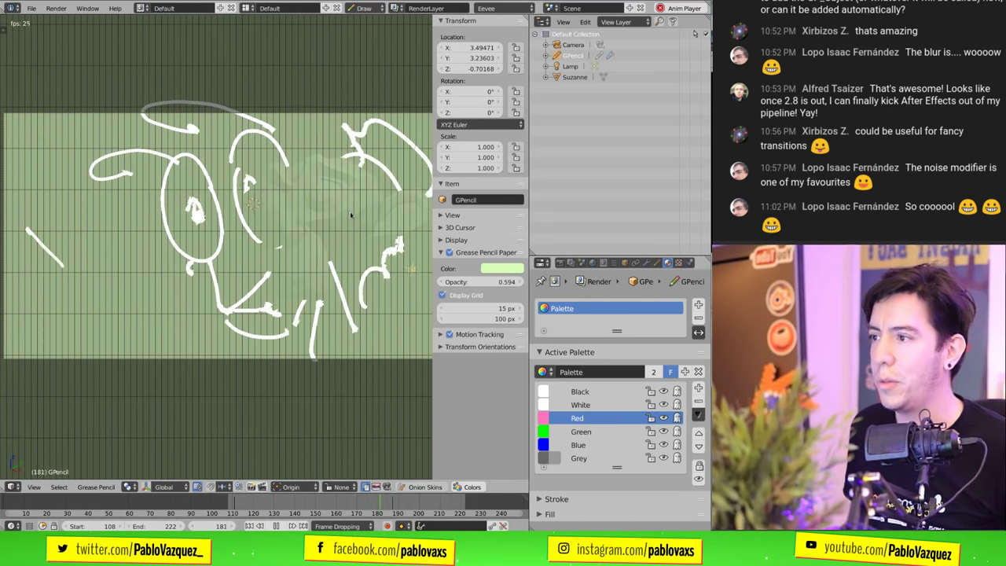
pyautogui.rightClick(352, 239)
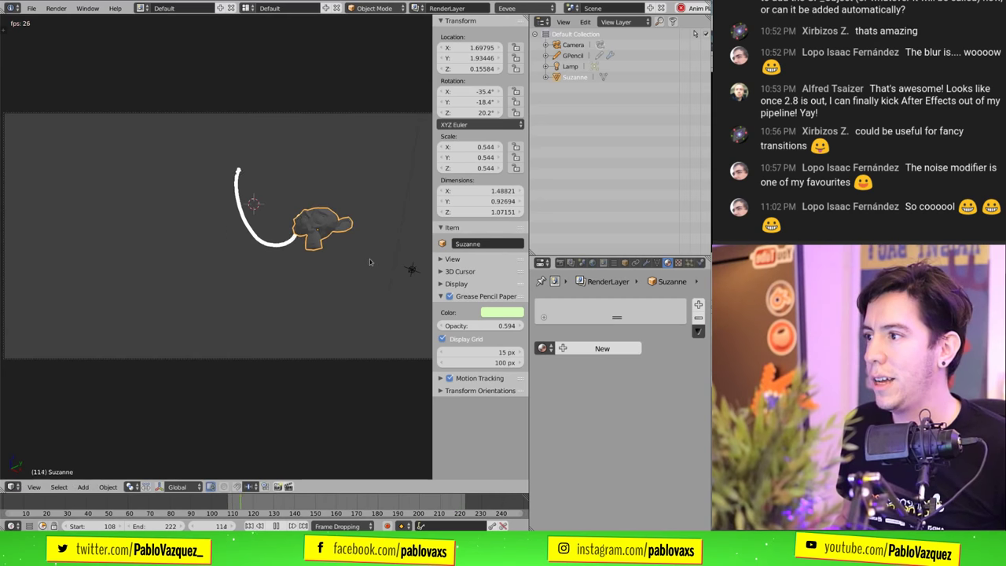
# - Add a new Principled BSDF material to Suzanne and raise its Specular value
pyautogui.click(572, 263)
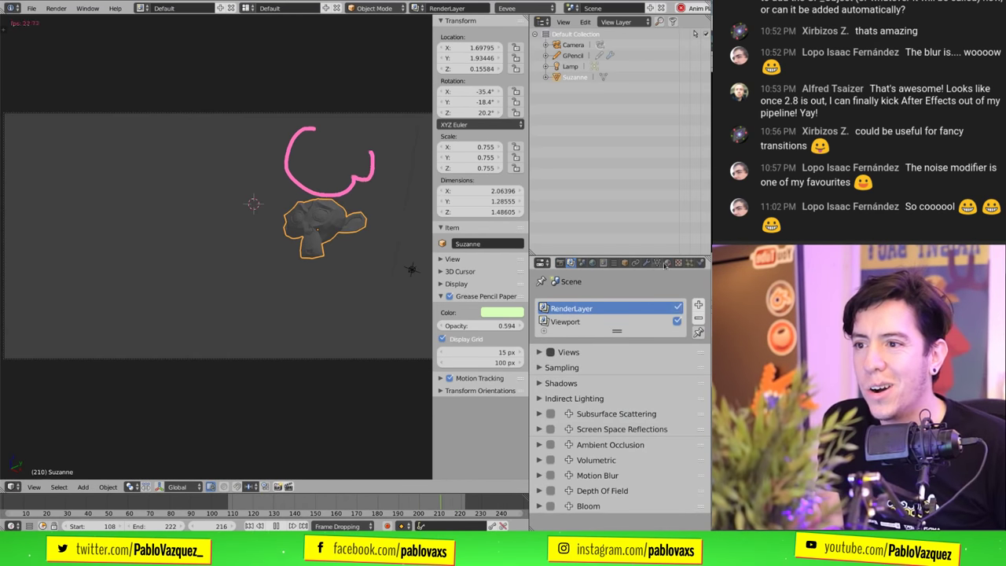
pyautogui.click(666, 263)
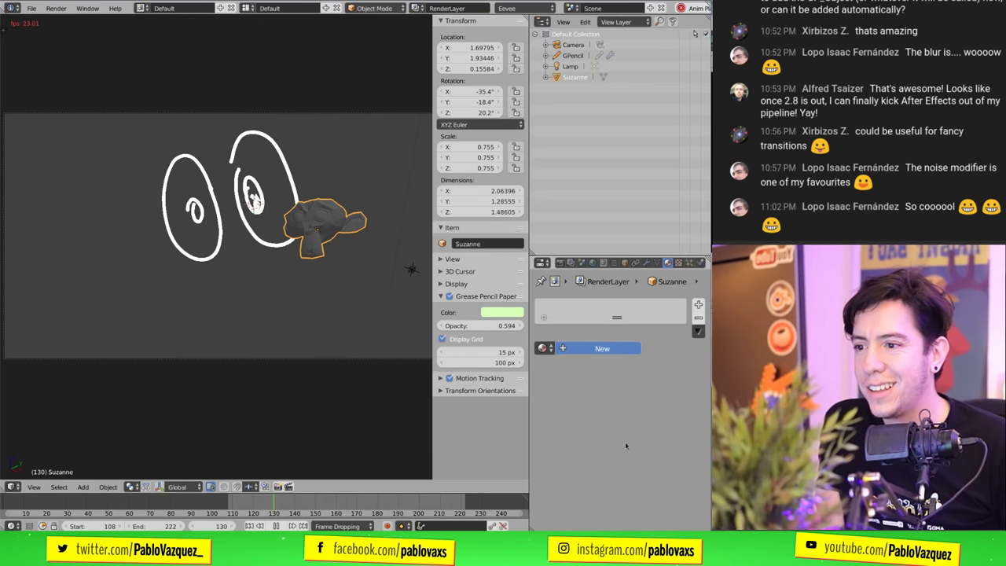
pyautogui.click(603, 348)
pyautogui.scroll(-6, 572, 431)
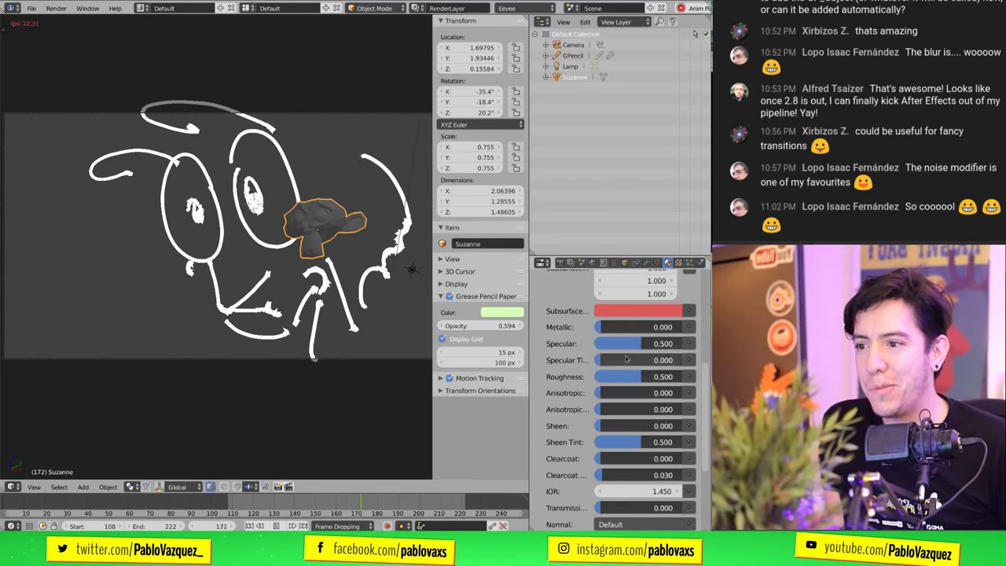
pyautogui.moveTo(644, 343)
pyautogui.mouseDown()
pyautogui.moveTo(683, 345)
pyautogui.moveTo(689, 360)
pyautogui.moveTo(668, 361)
pyautogui.moveTo(652, 328)
pyautogui.moveTo(694, 337)
pyautogui.mouseUp()
# - Check the material's Blend Mode options, then bring up the Scene properties
pyautogui.scroll(3, 556, 378)
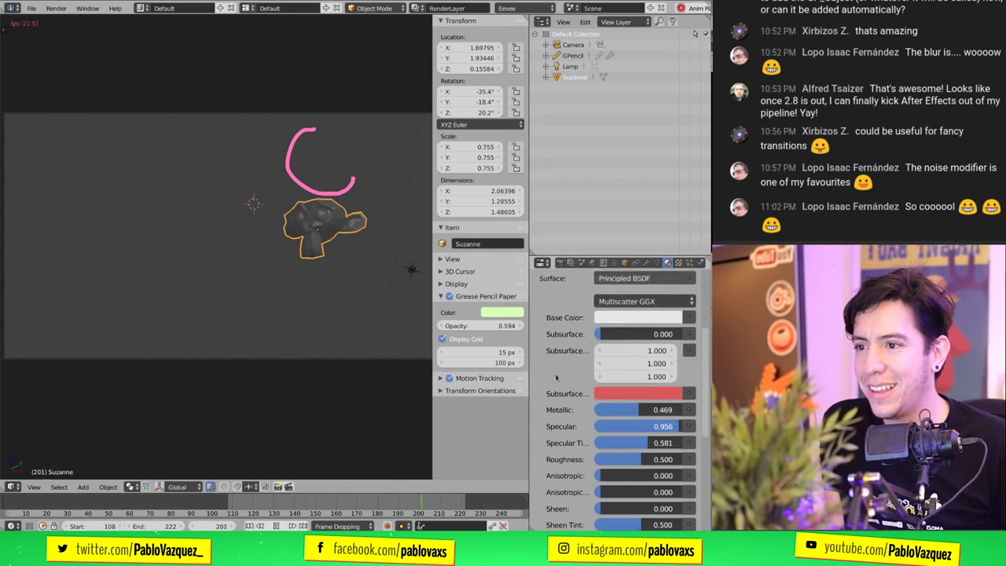
pyautogui.scroll(-7, 556, 378)
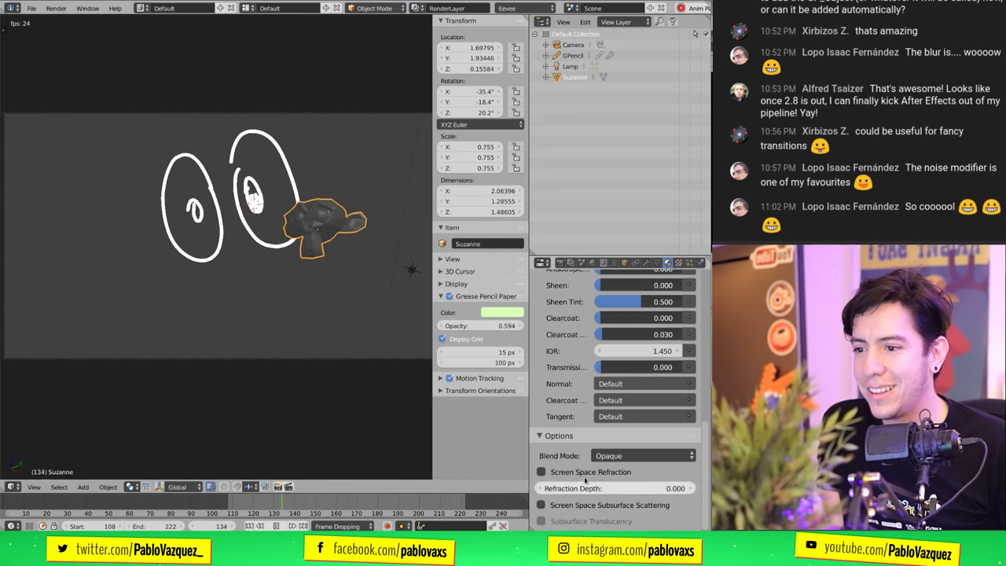
pyautogui.click(643, 456)
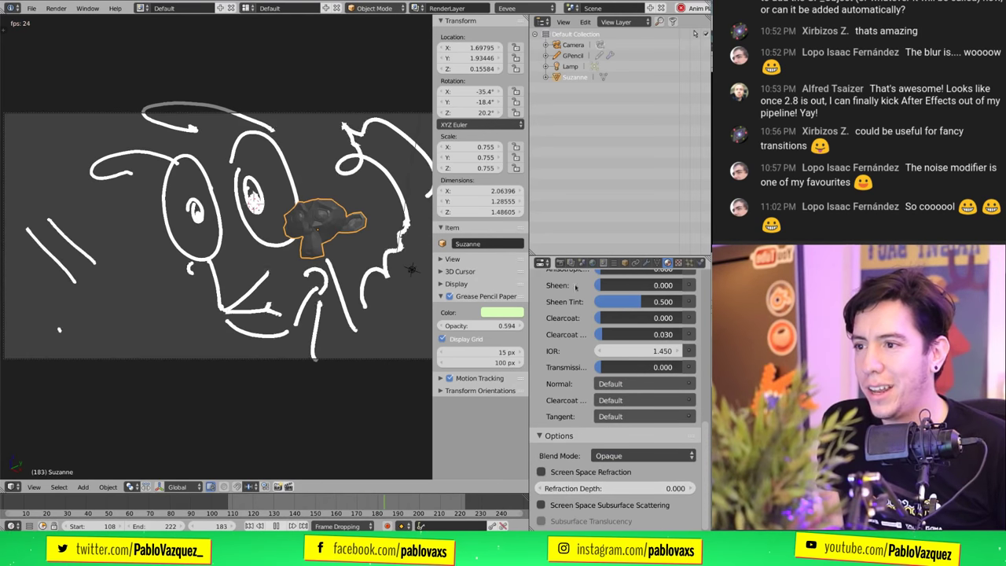
pyautogui.click(560, 262)
pyautogui.click(582, 263)
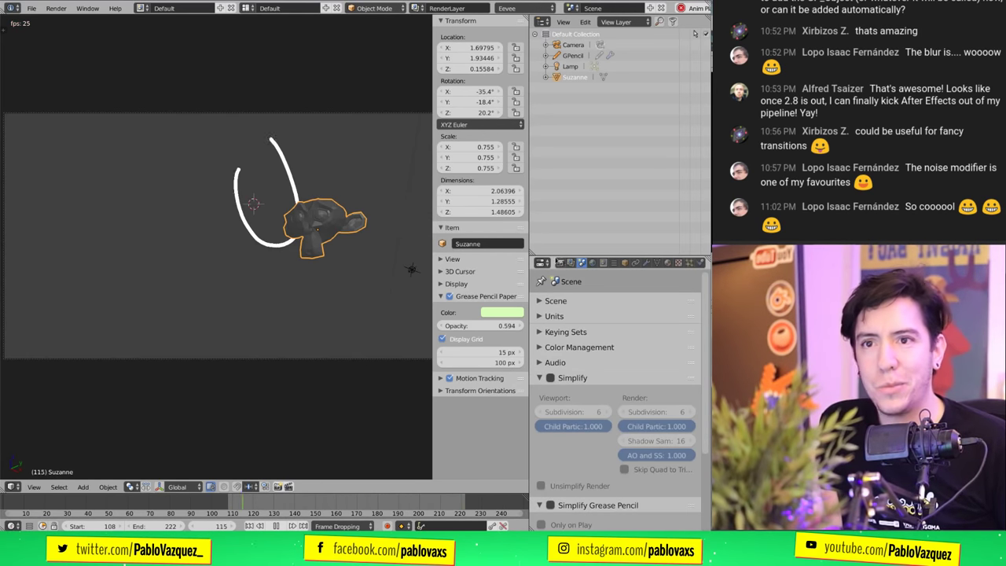